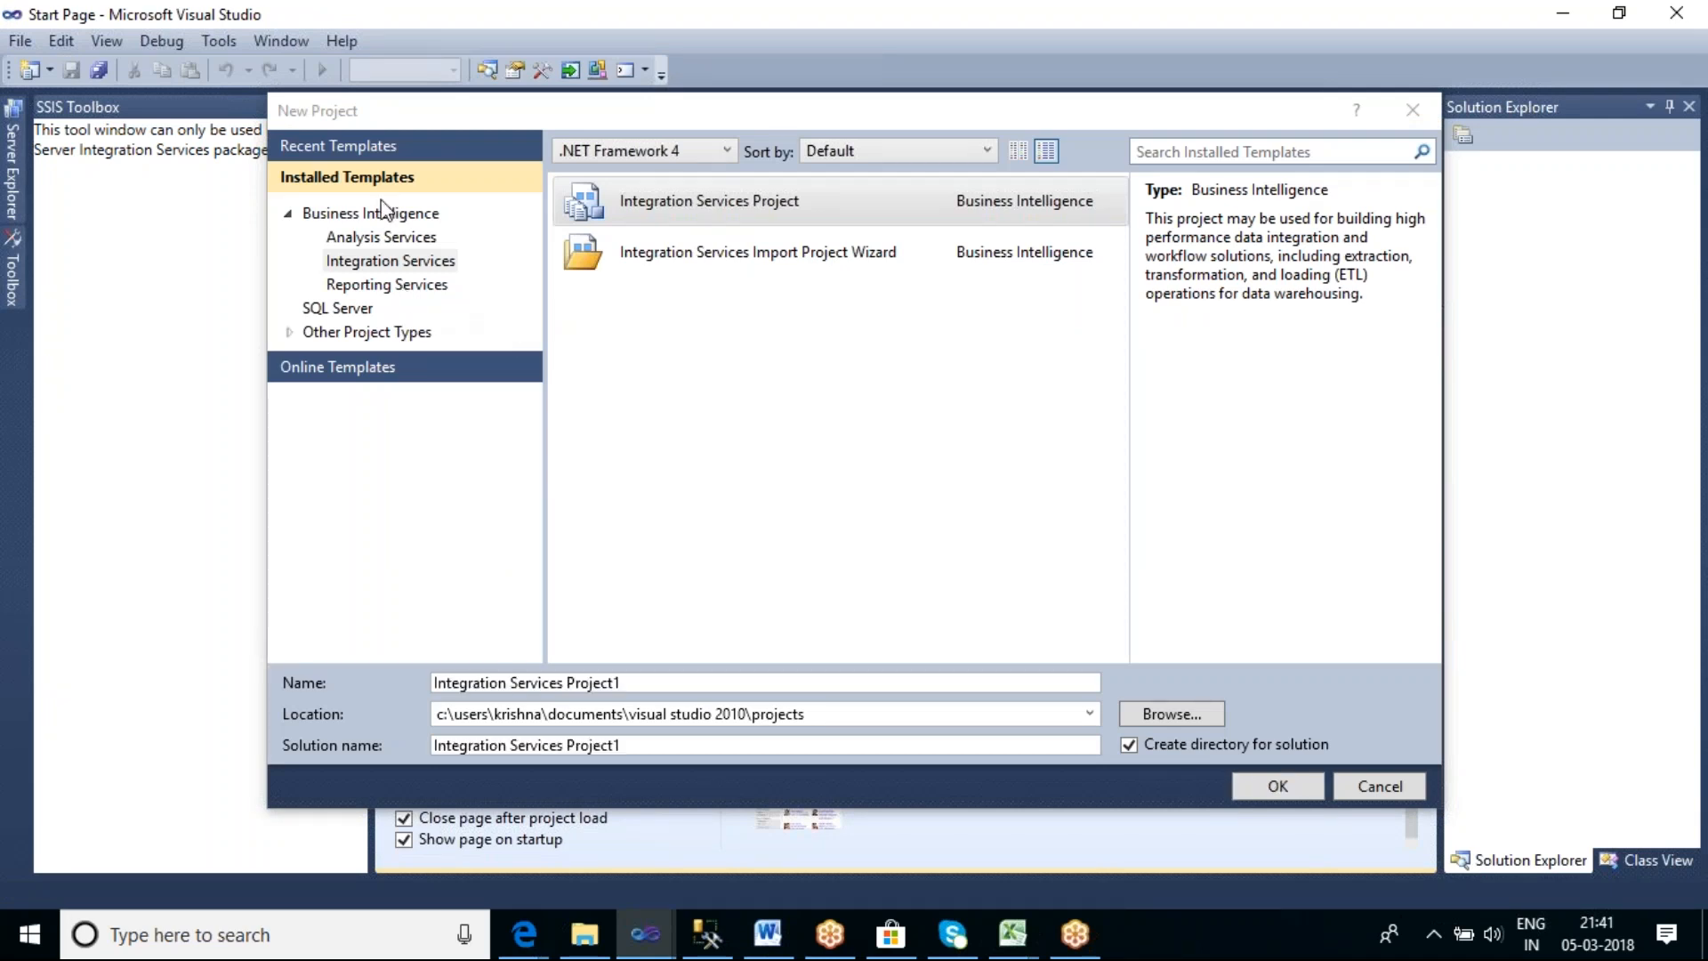
Create a Reporting Services project from the Report Server Project Wizard template, naming it SSRS_ plus the person's first name
left_click(391, 291)
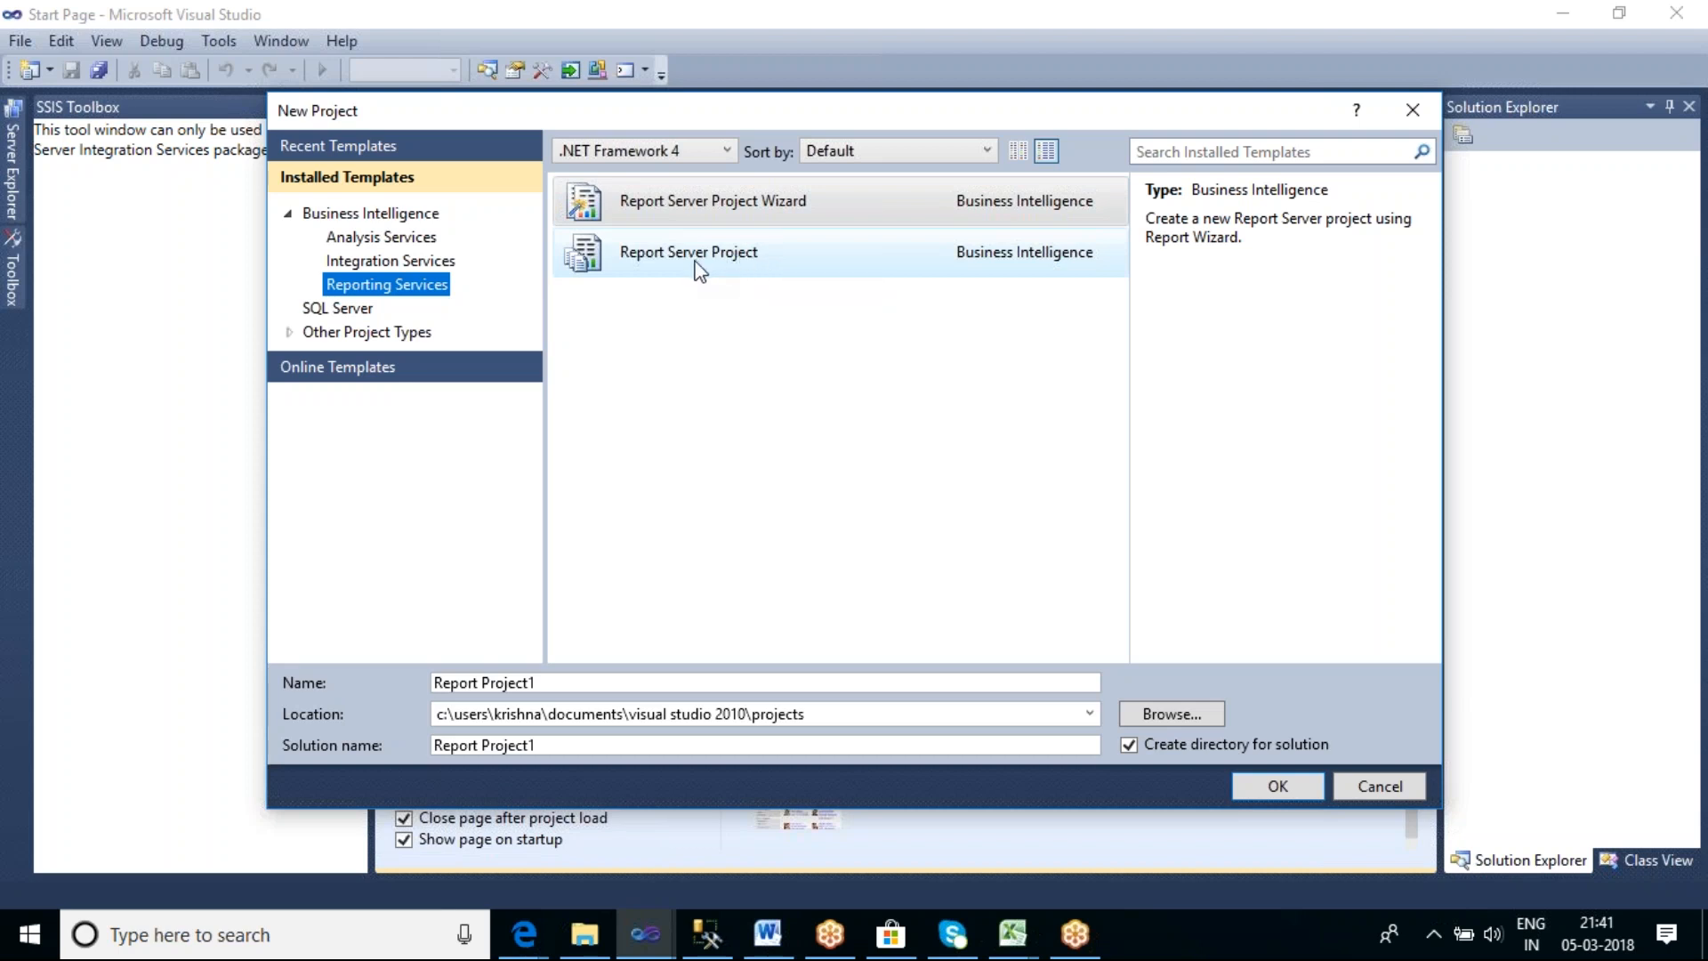
left_click(731, 214)
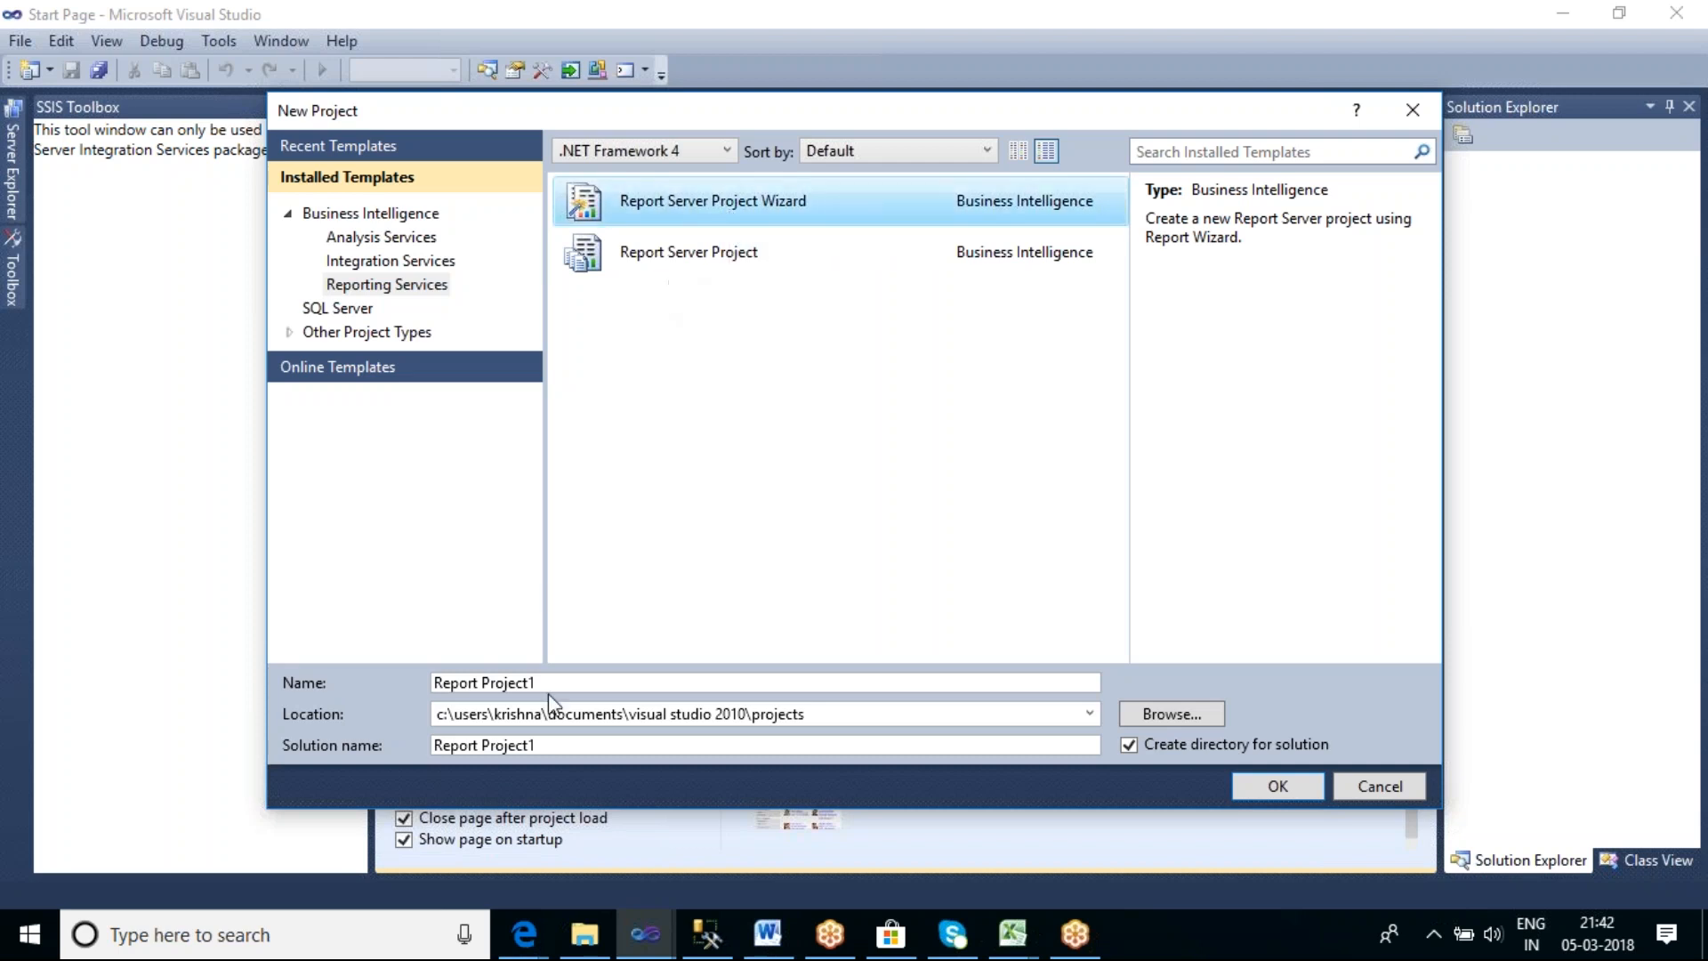
left_click_drag(566, 682, 434, 684)
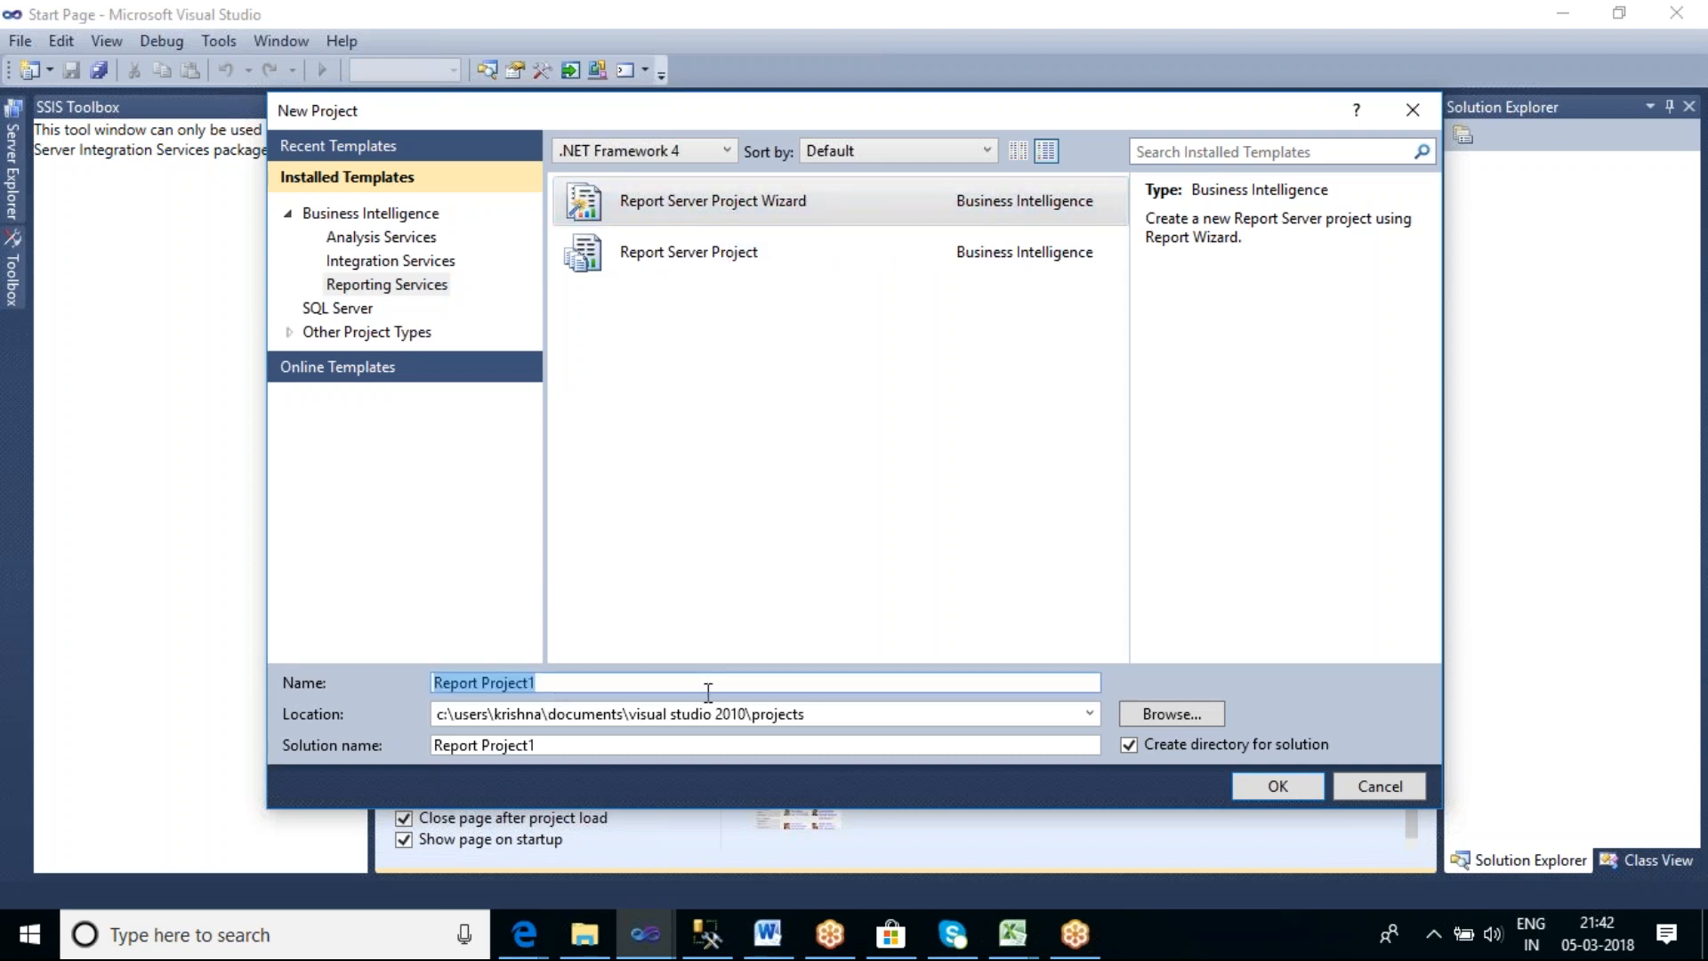
type("SSRS")
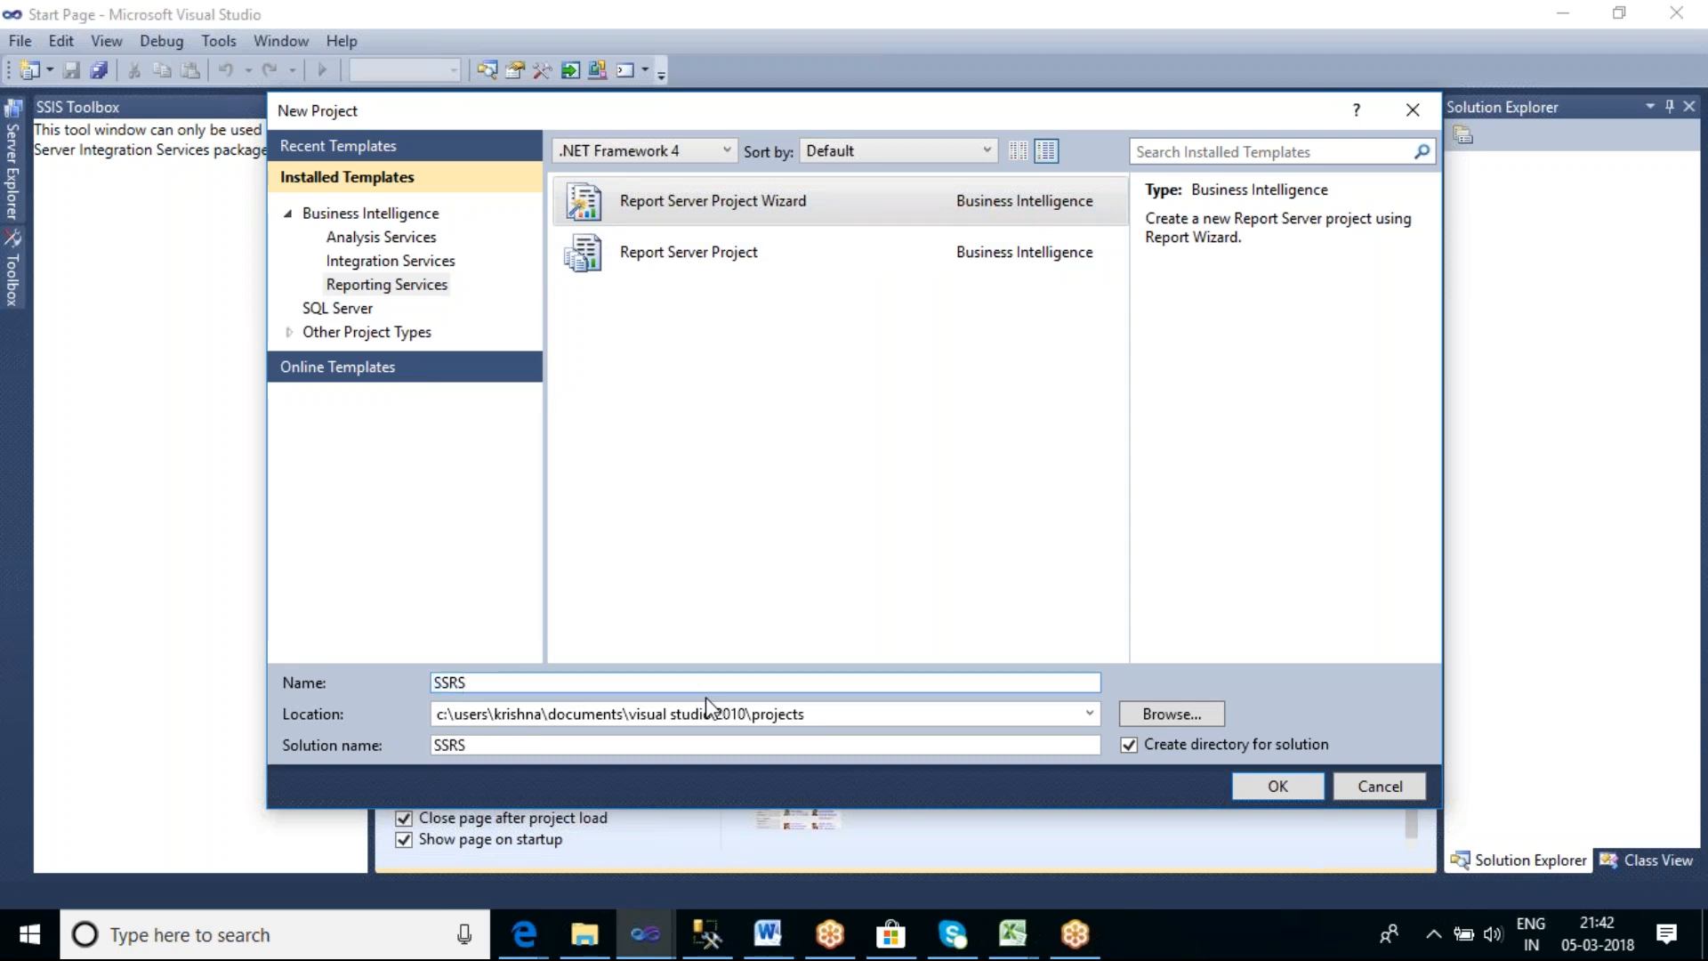
type("_Vijay")
left_click(824, 716)
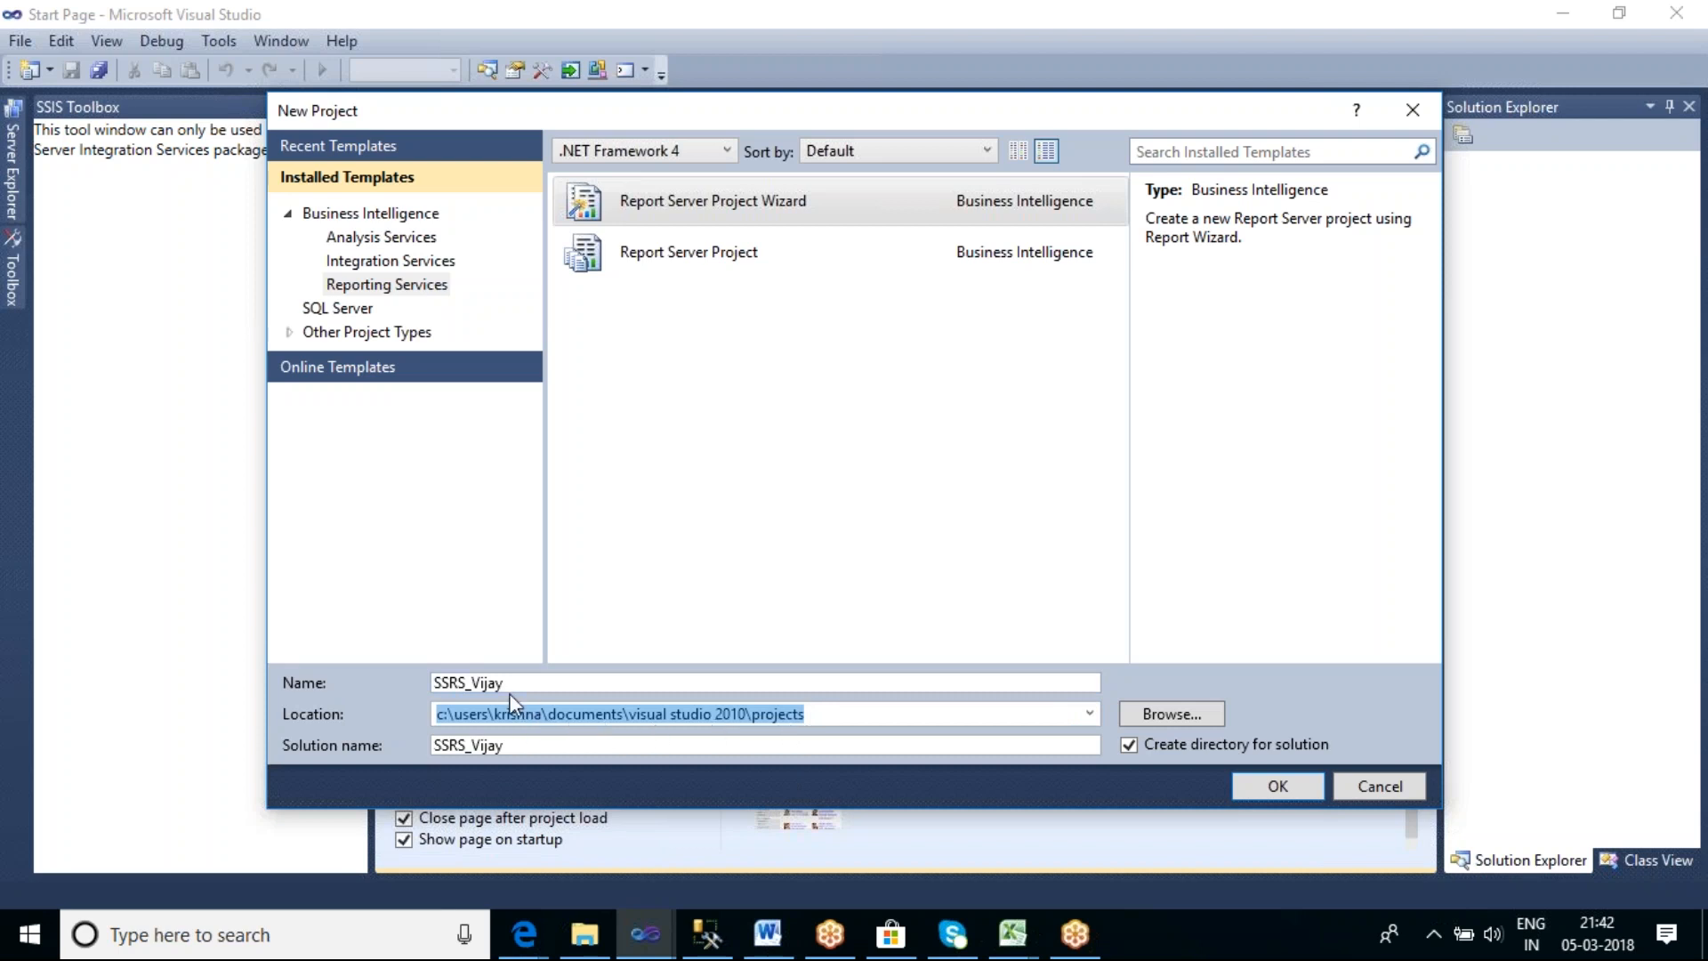
left_click(811, 714)
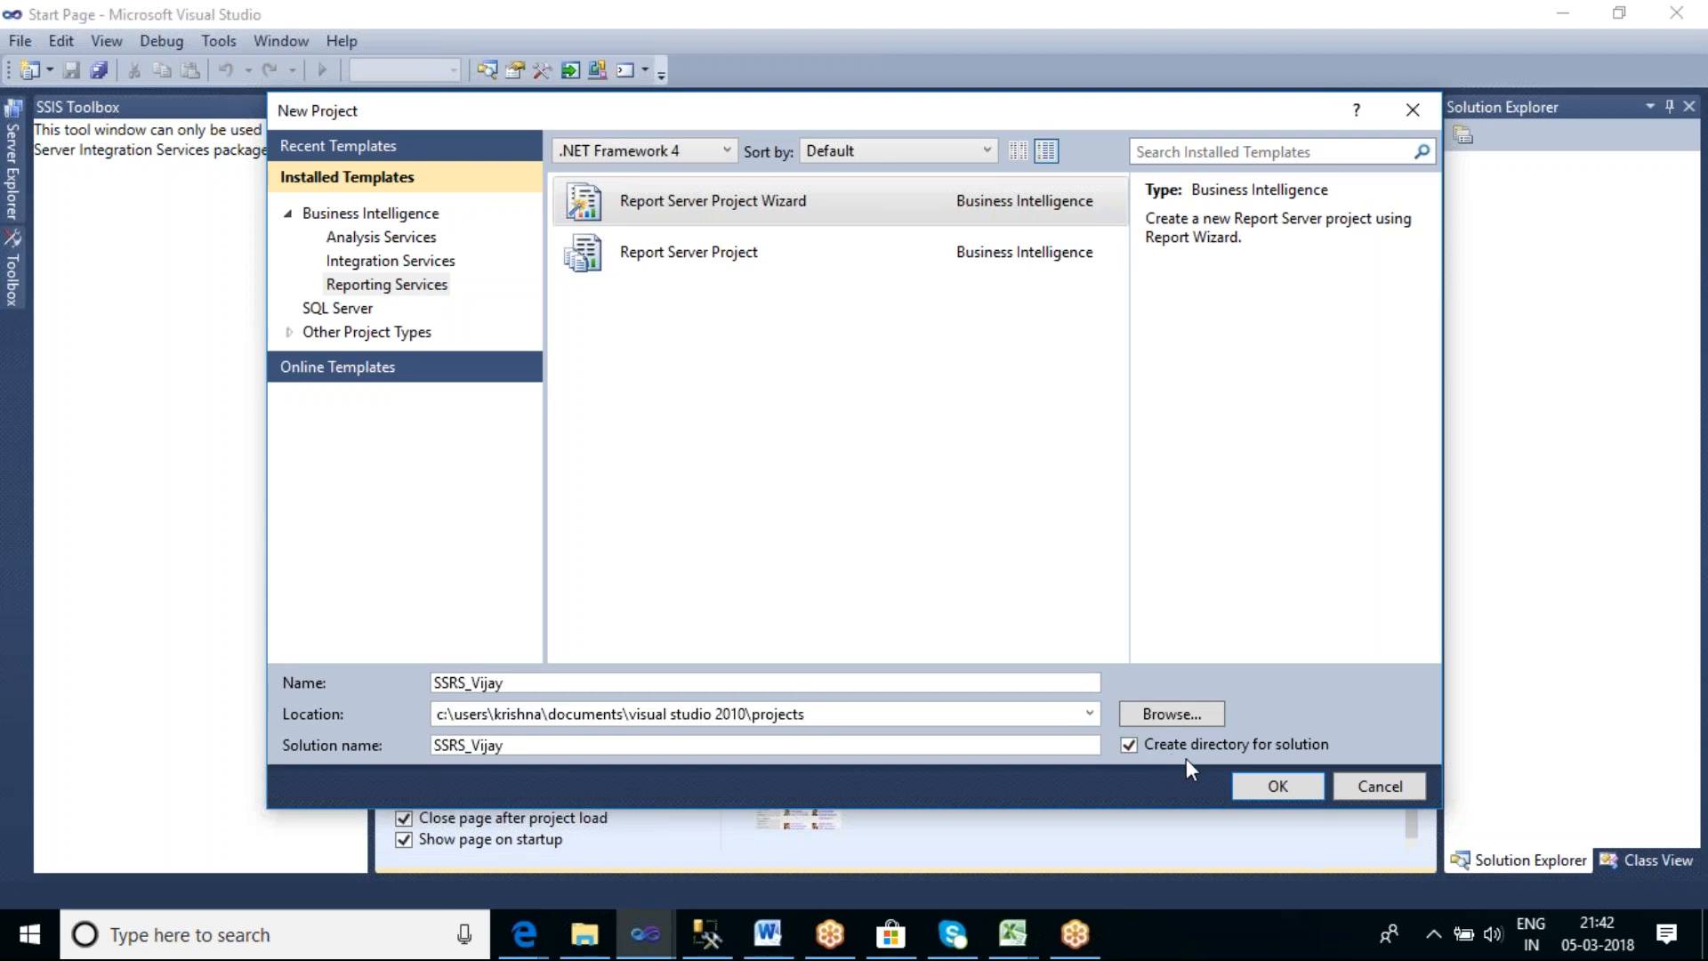
left_click(1299, 786)
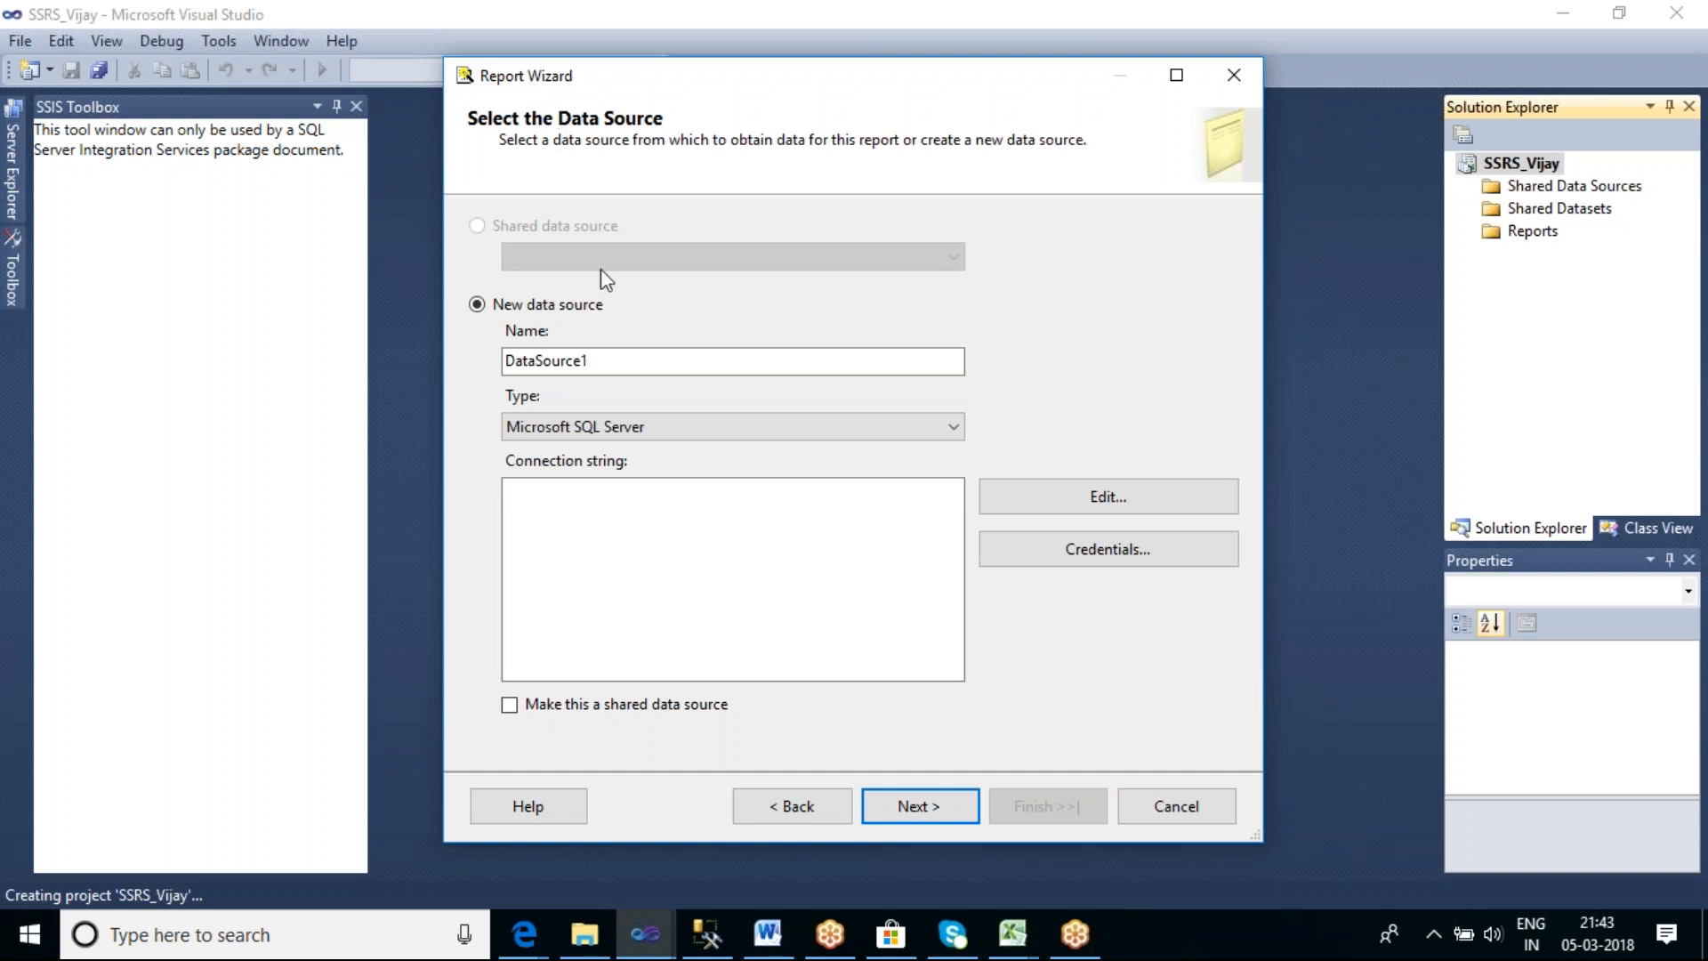
Choose Microsoft SQL Server as the type of the new data source in the Report Wizard
left_click(613, 367)
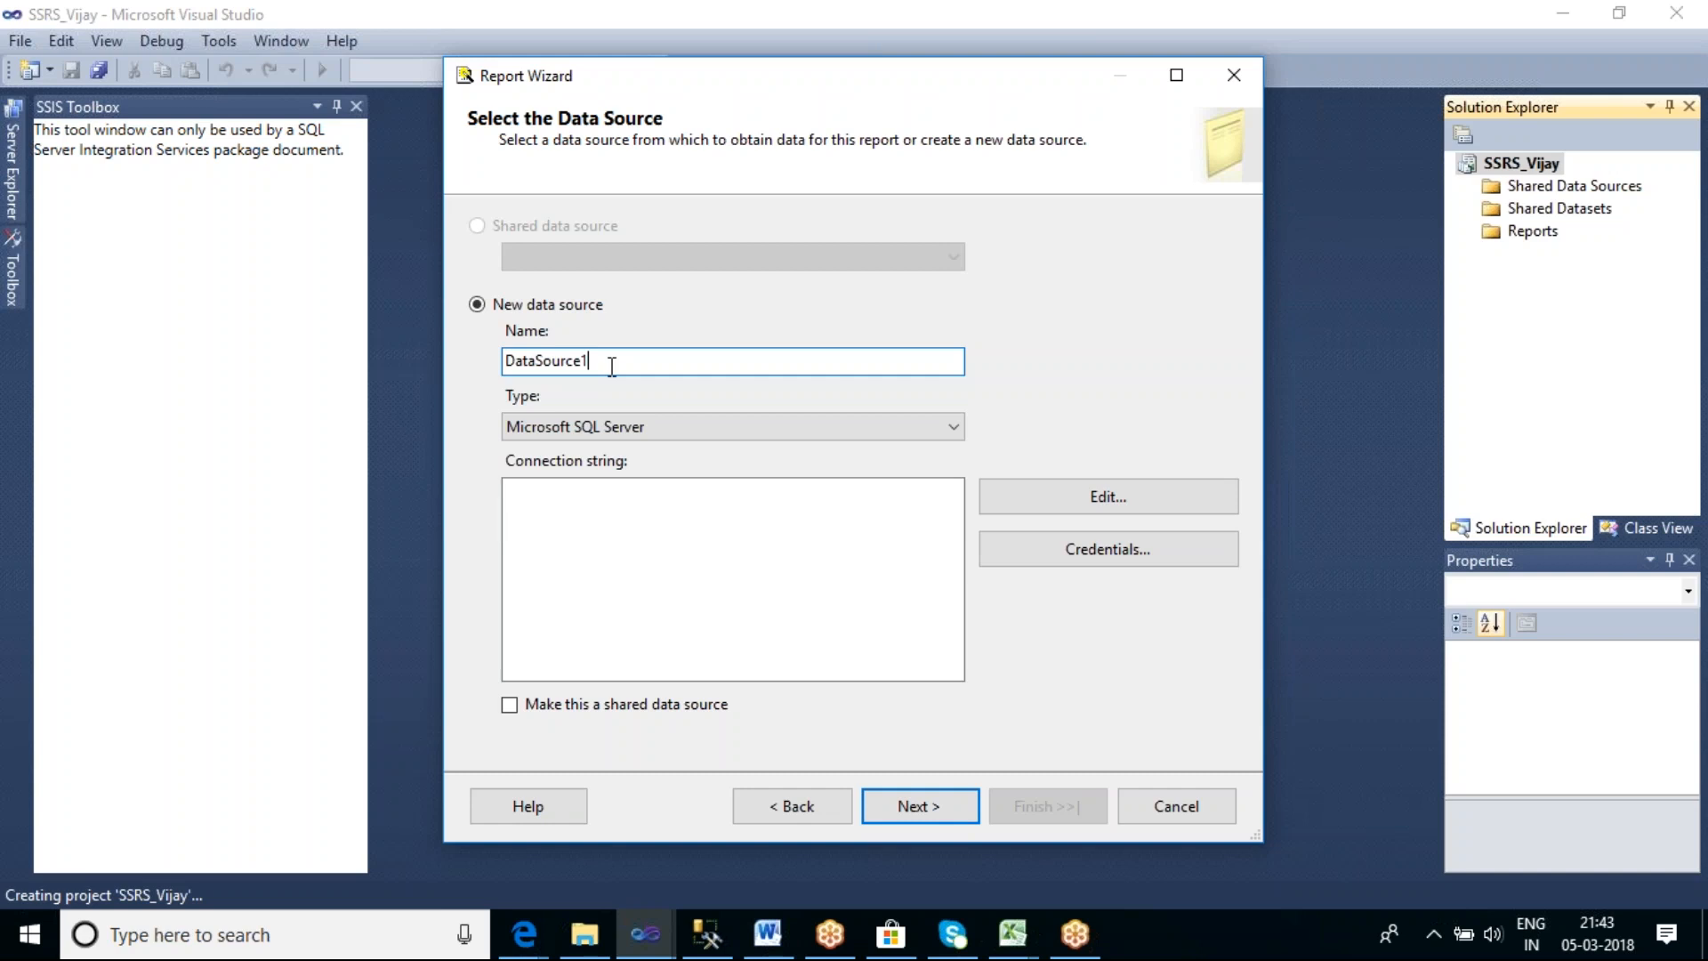
left_click_drag(605, 367, 504, 367)
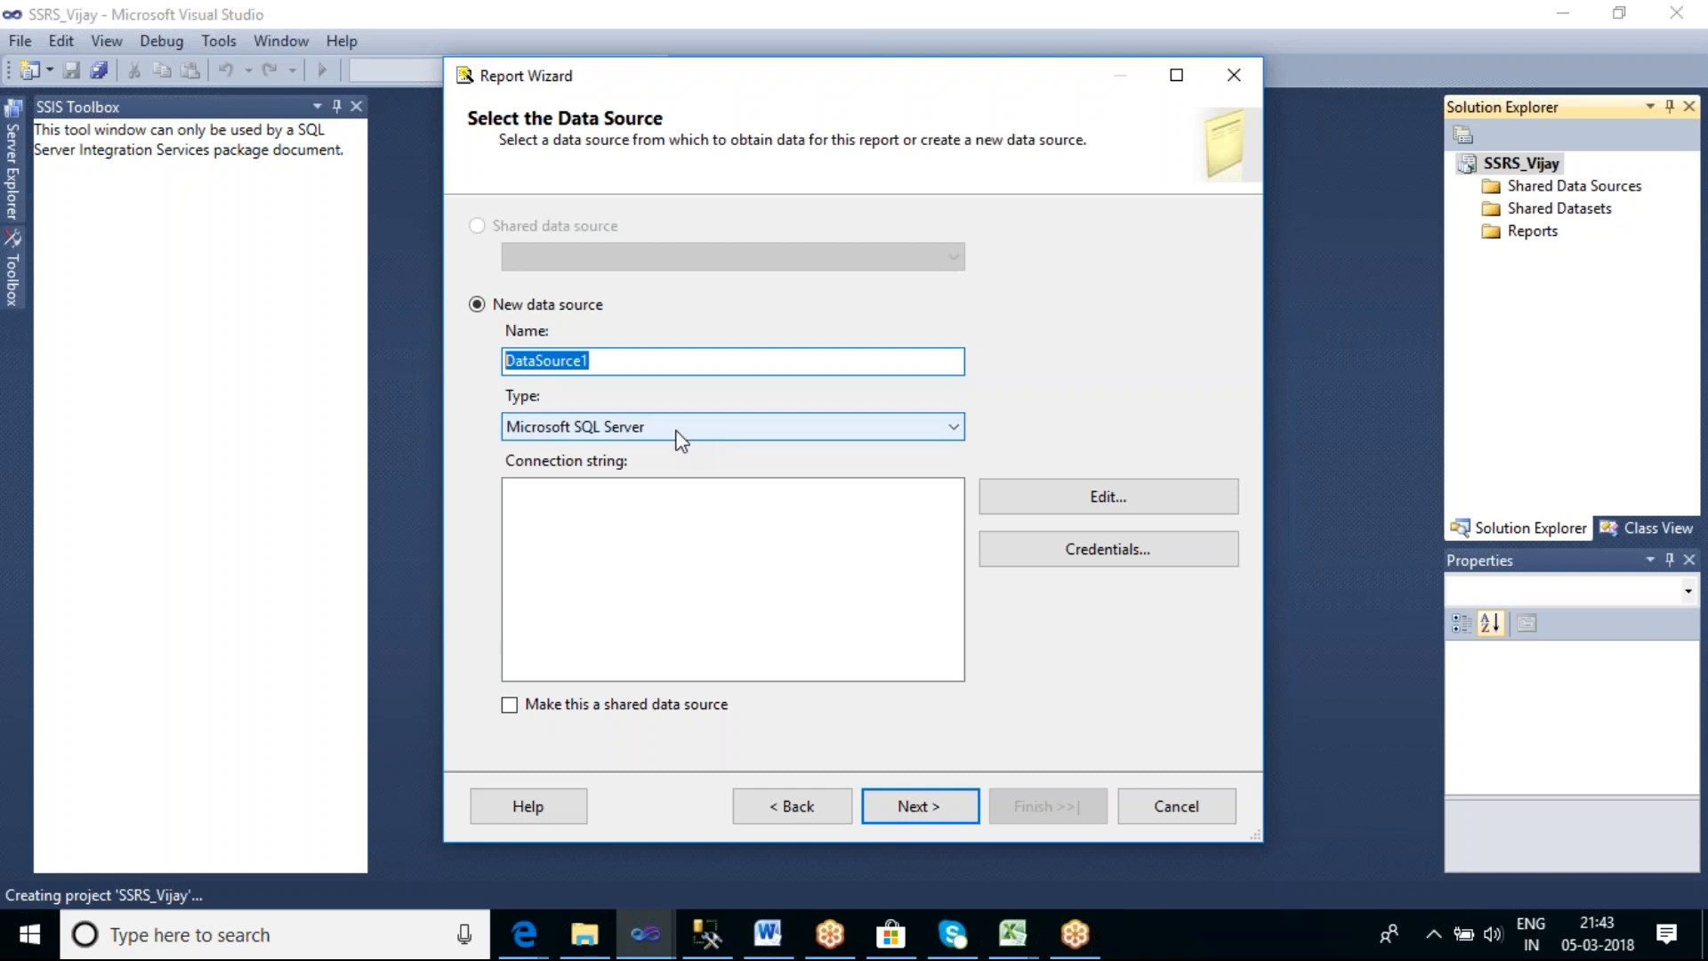
left_click(675, 429)
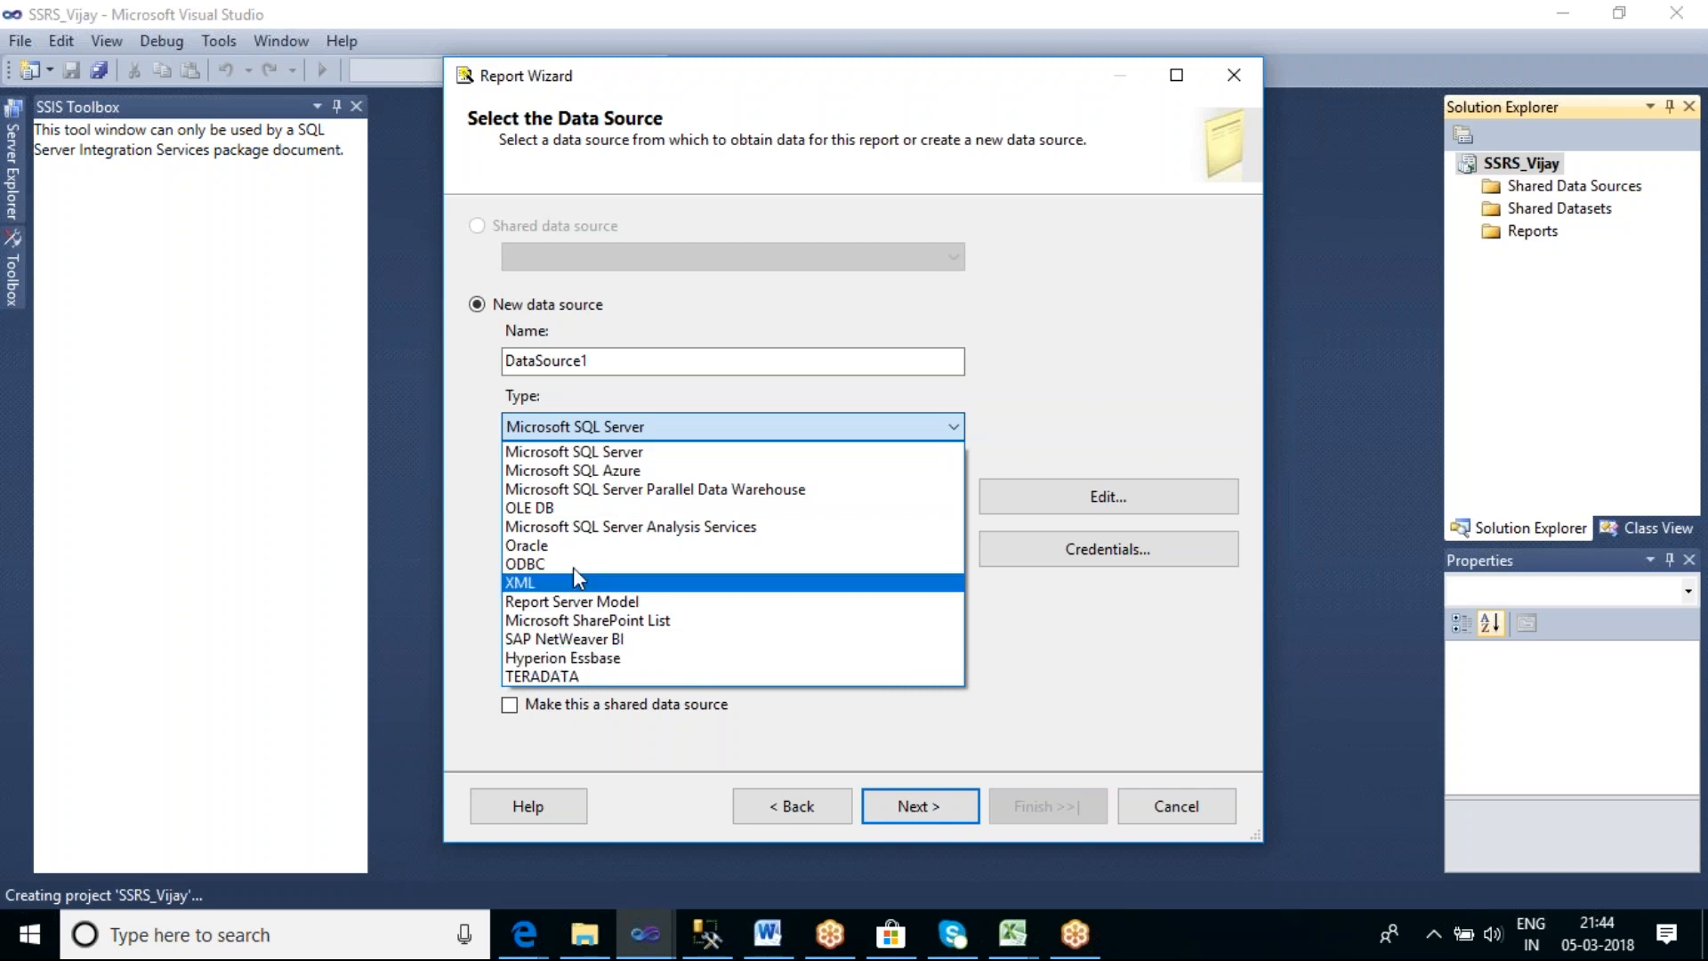
left_click(586, 455)
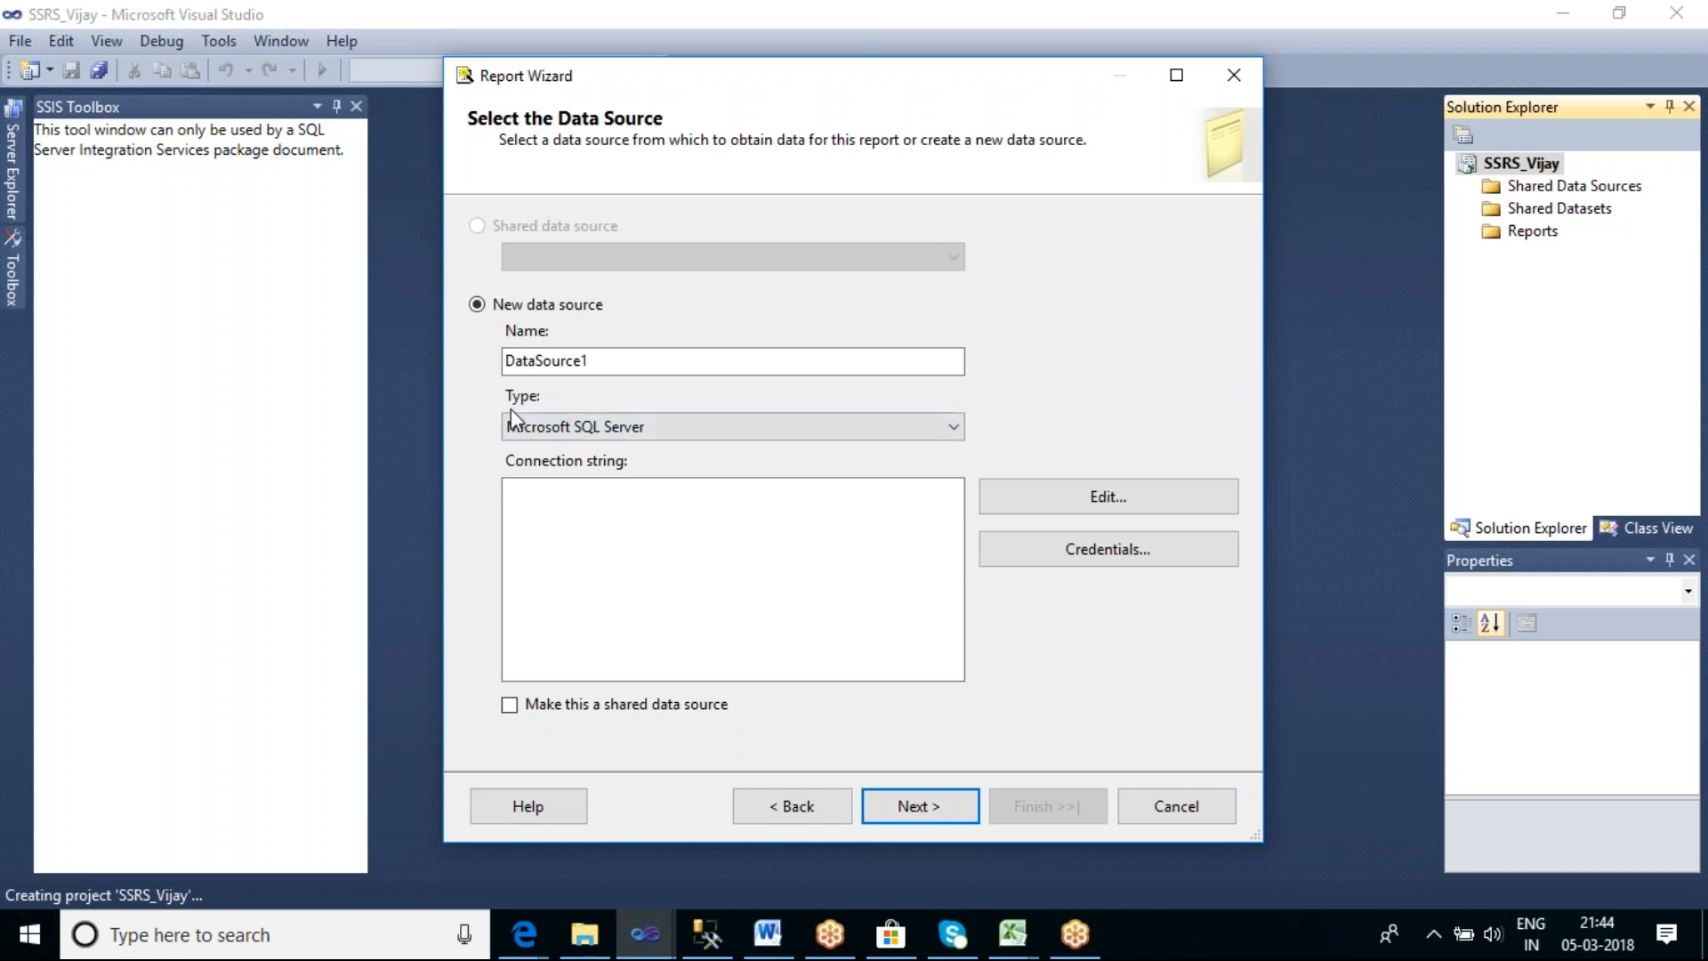
Set up the data source connection with the local PC's server name and the AdventureWorksDW database
left_click(1120, 502)
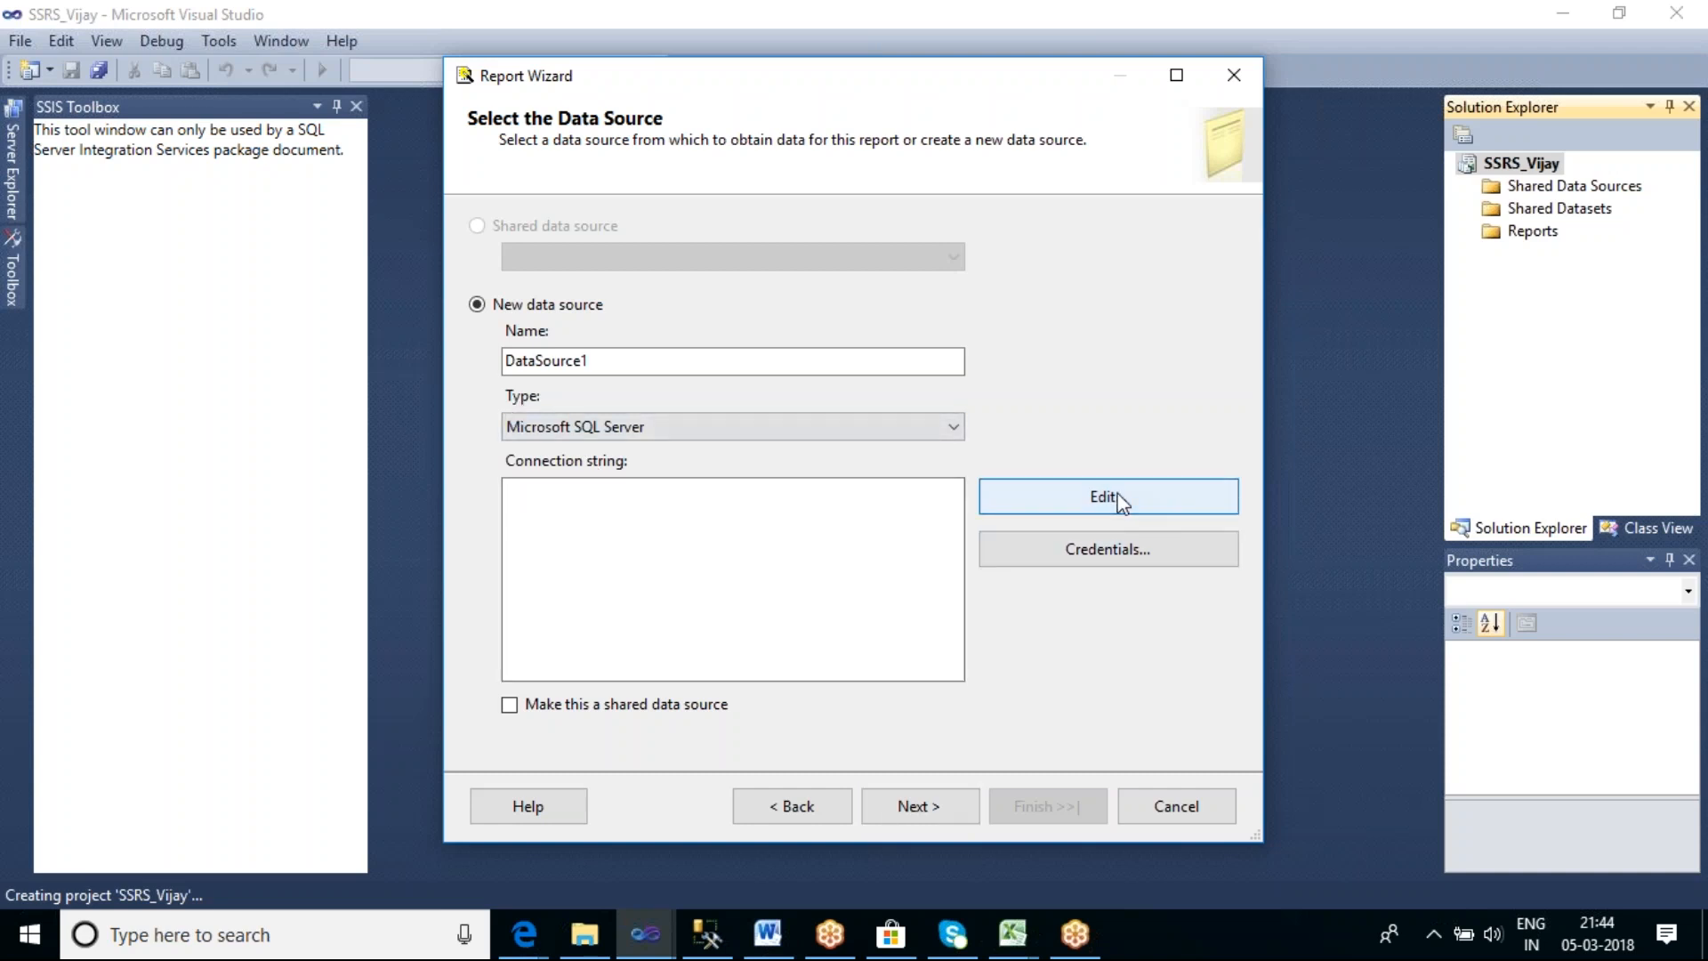
left_click(1117, 498)
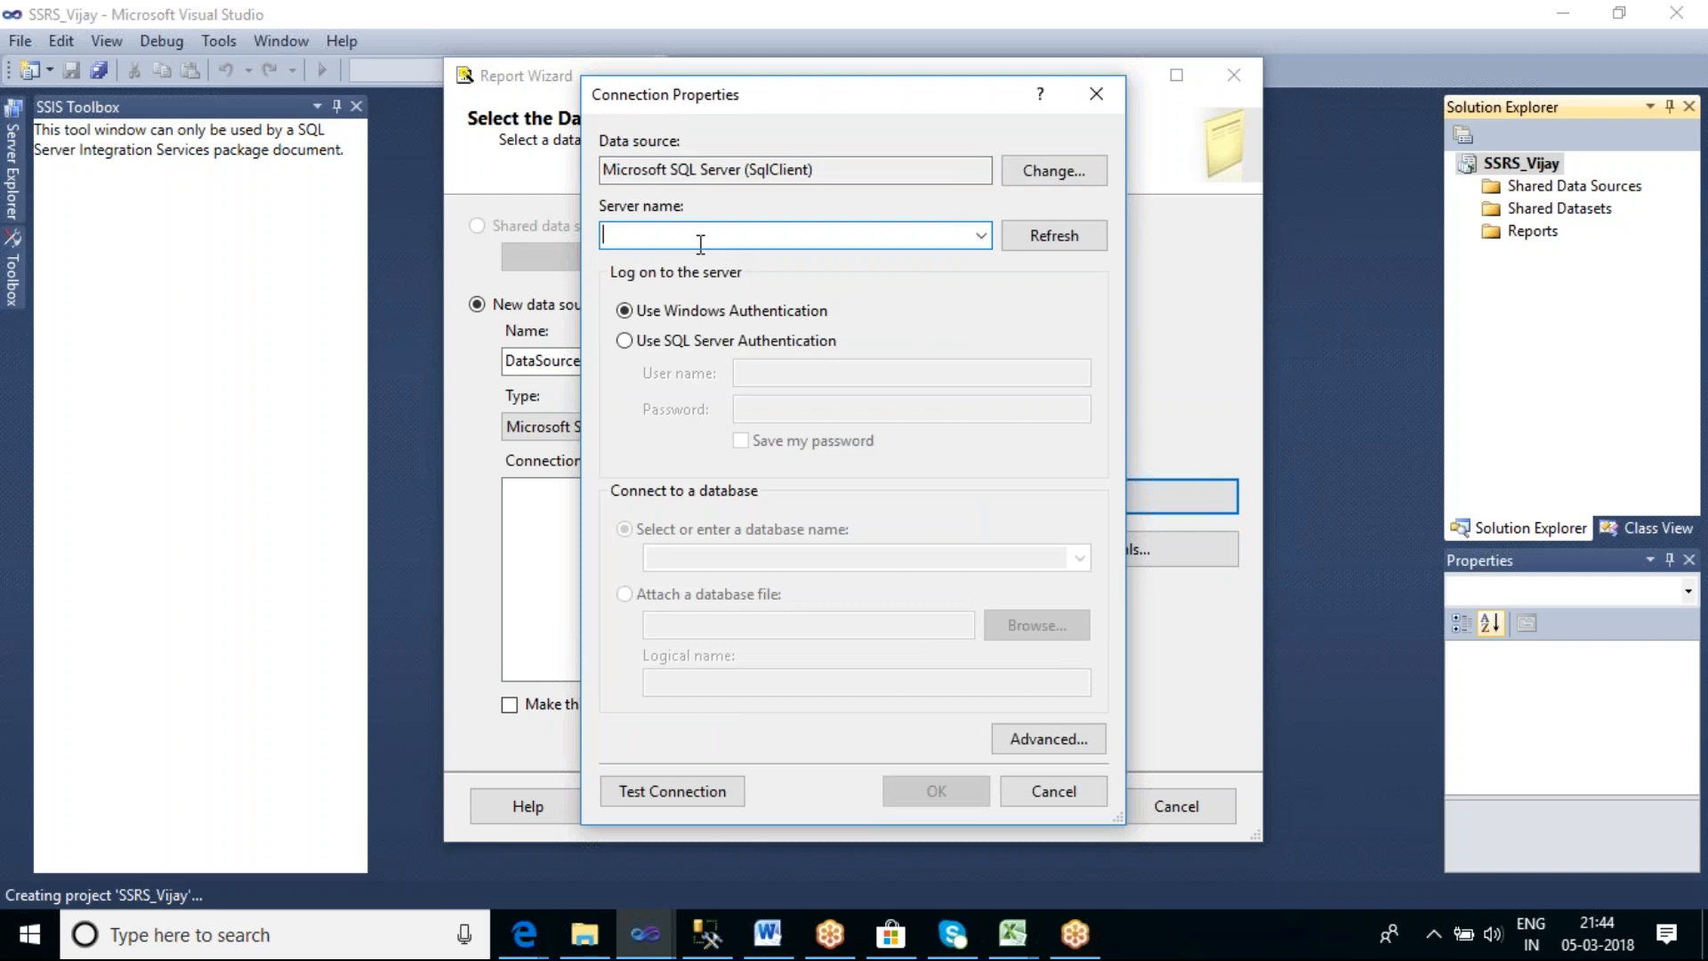
type("BA")
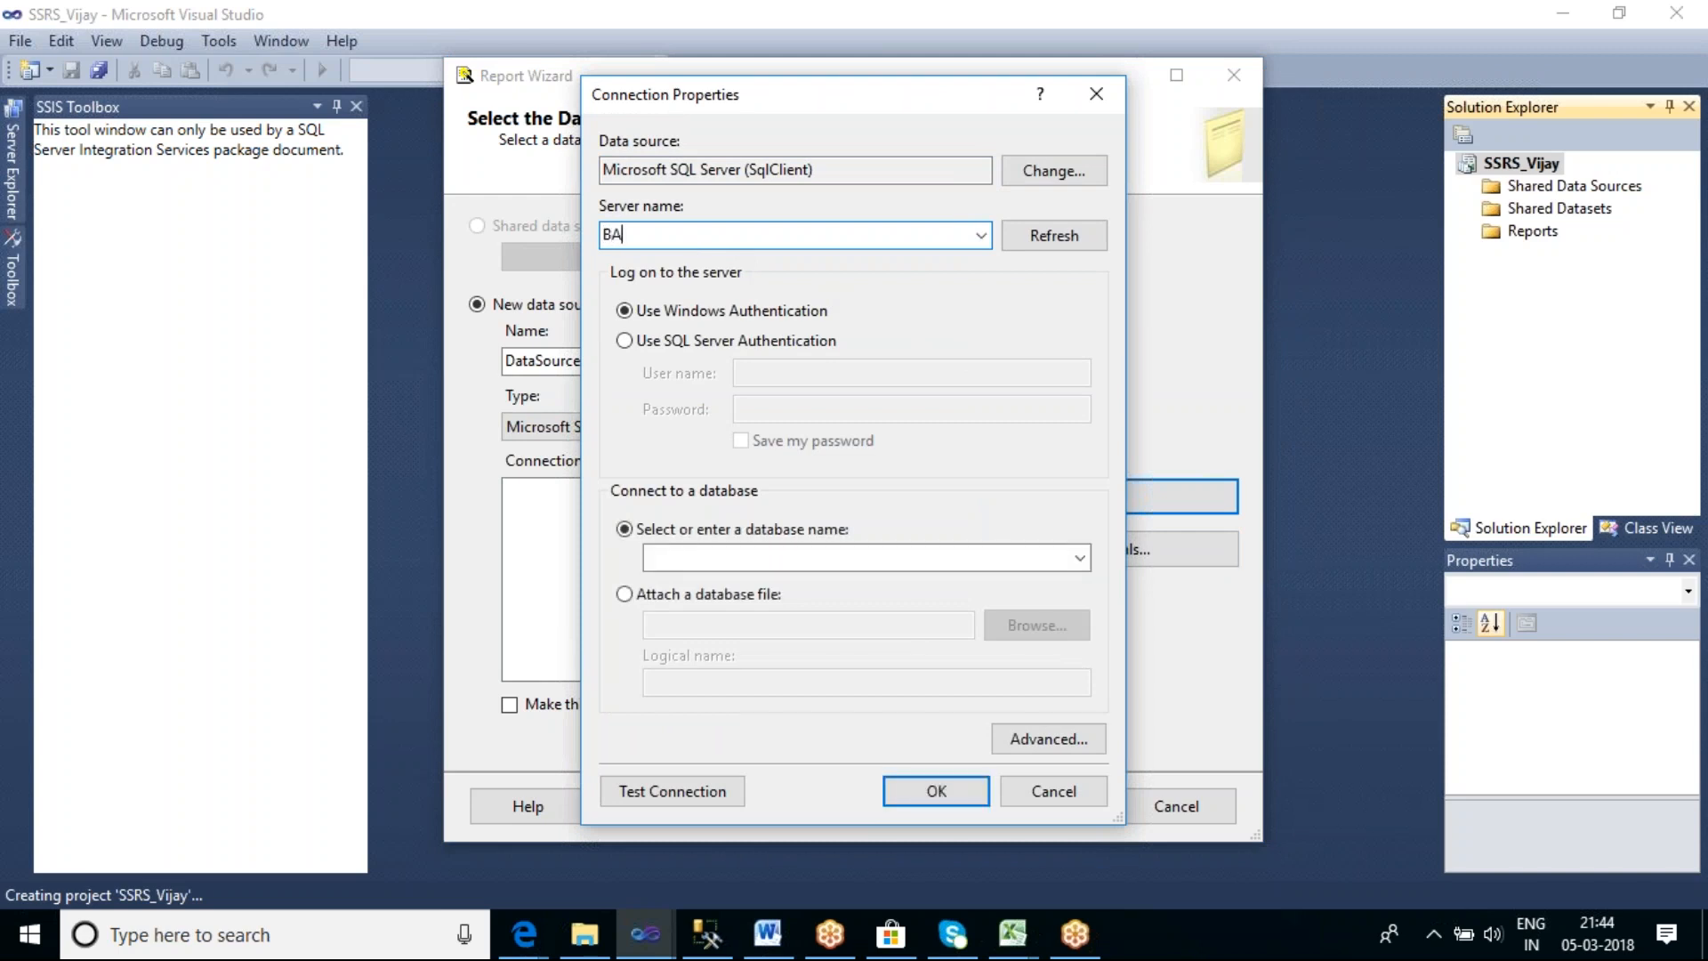
type("LAJI-PC")
left_click(1079, 562)
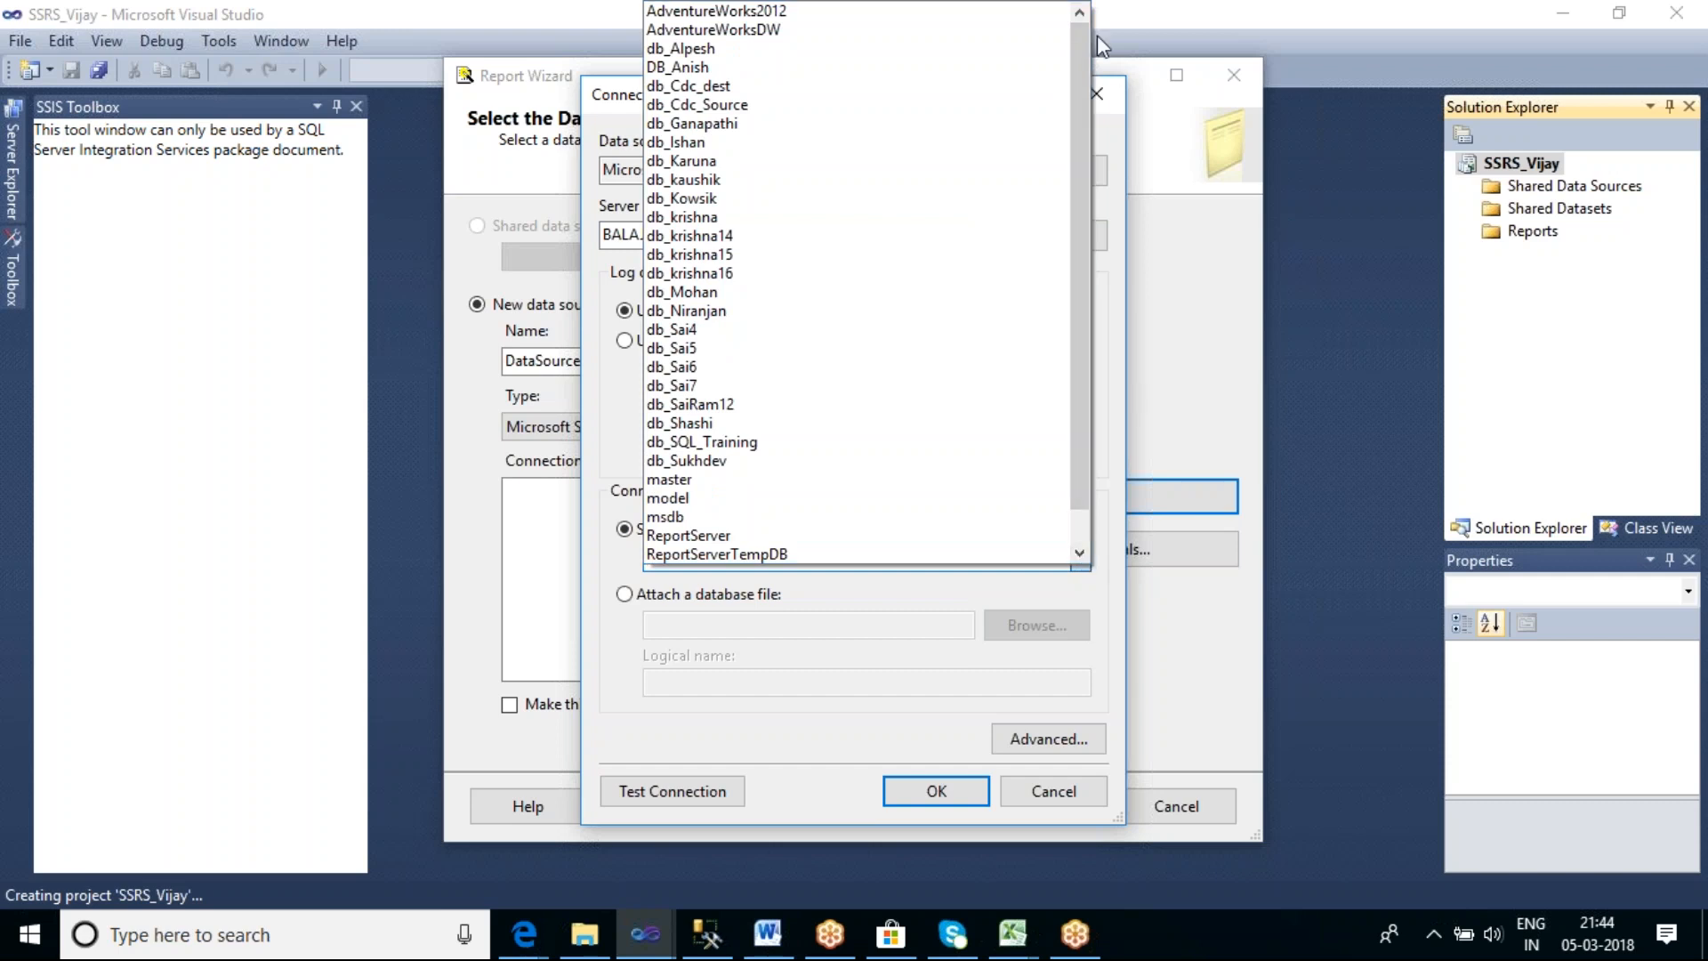
left_click(831, 26)
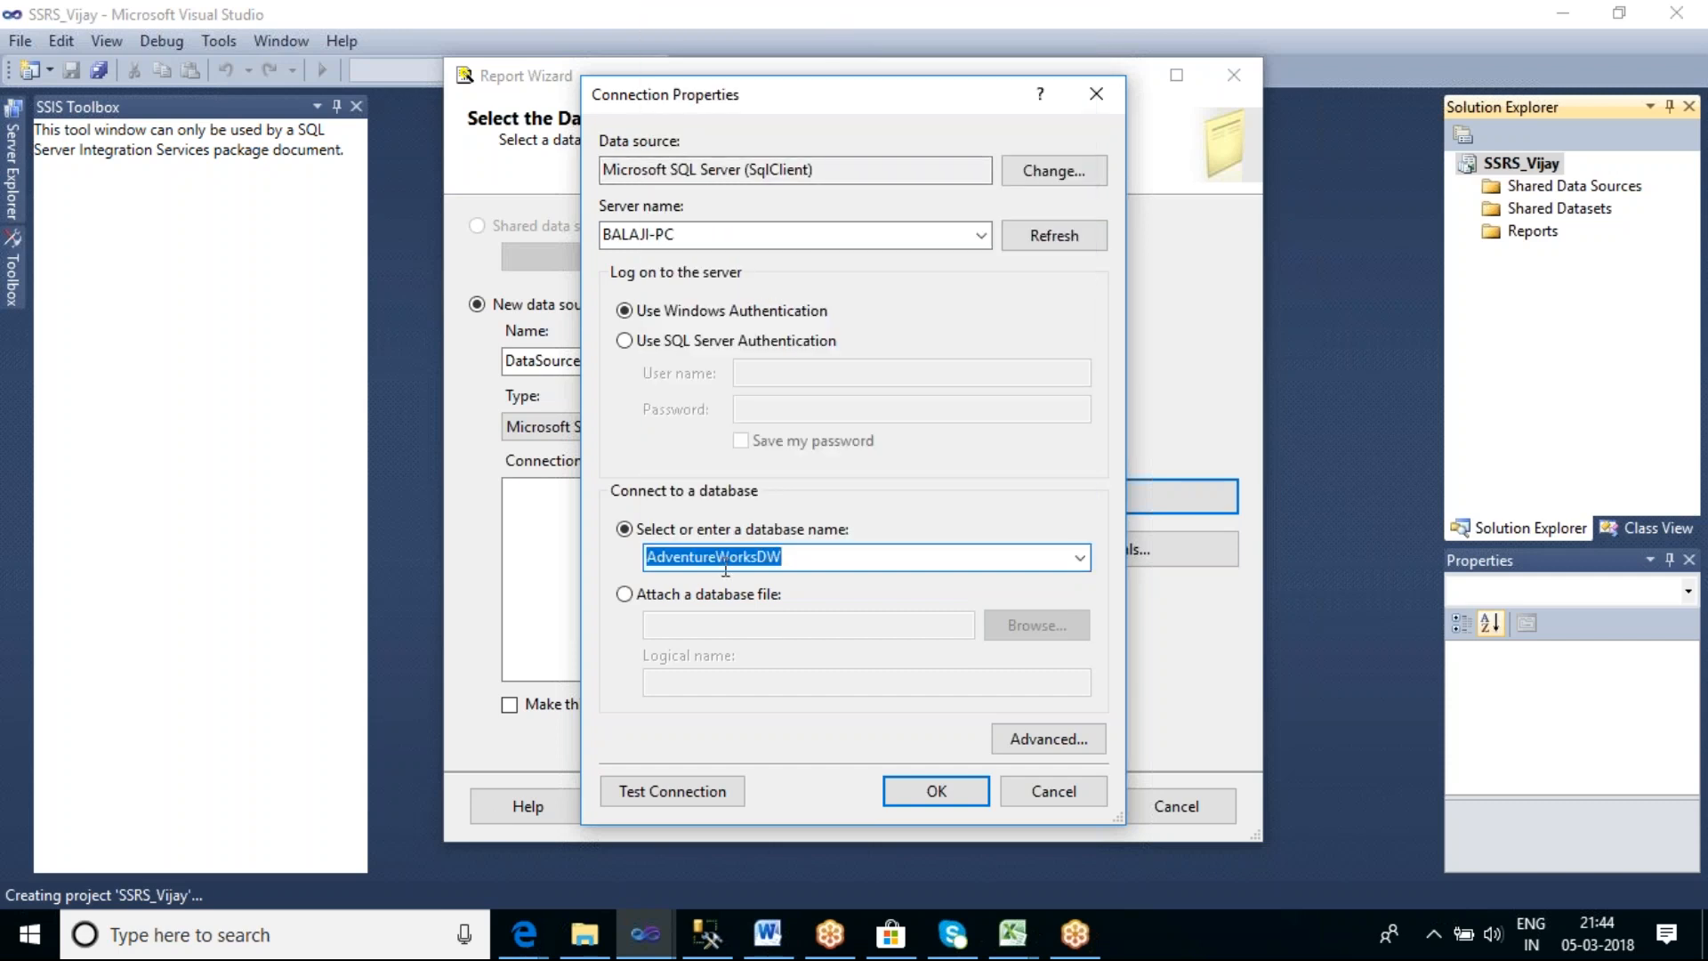
left_click(788, 557)
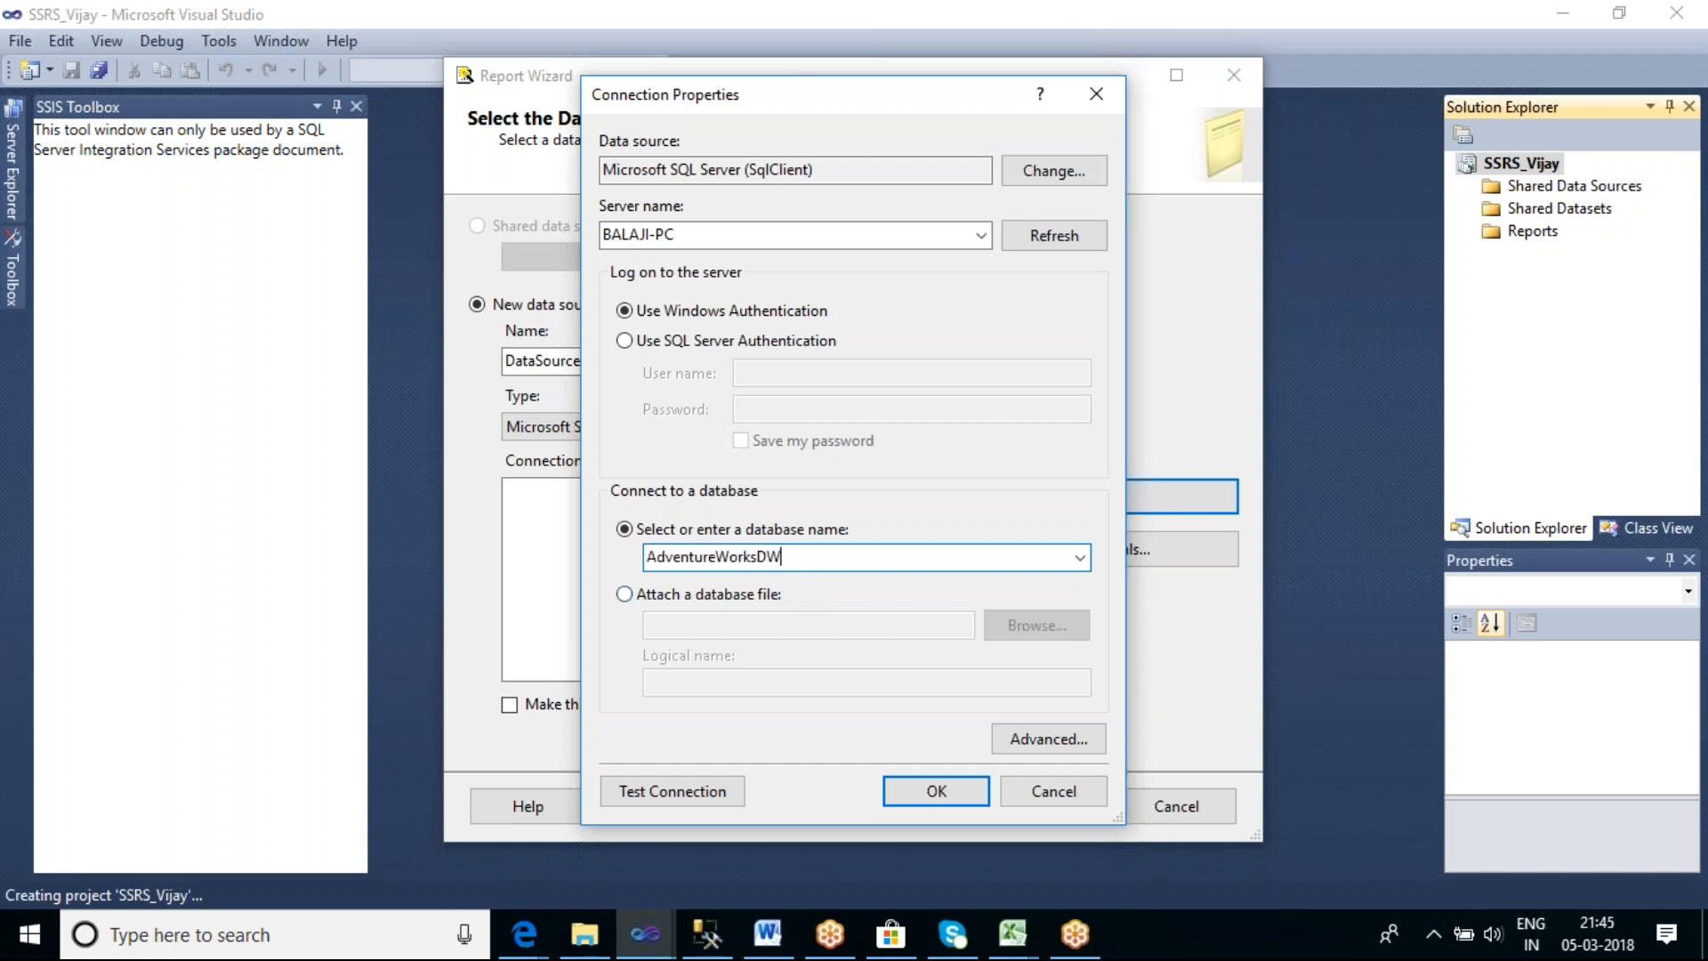
Test the connection to the AdventureWorksDW database and accept the connection properties
left_click(735, 791)
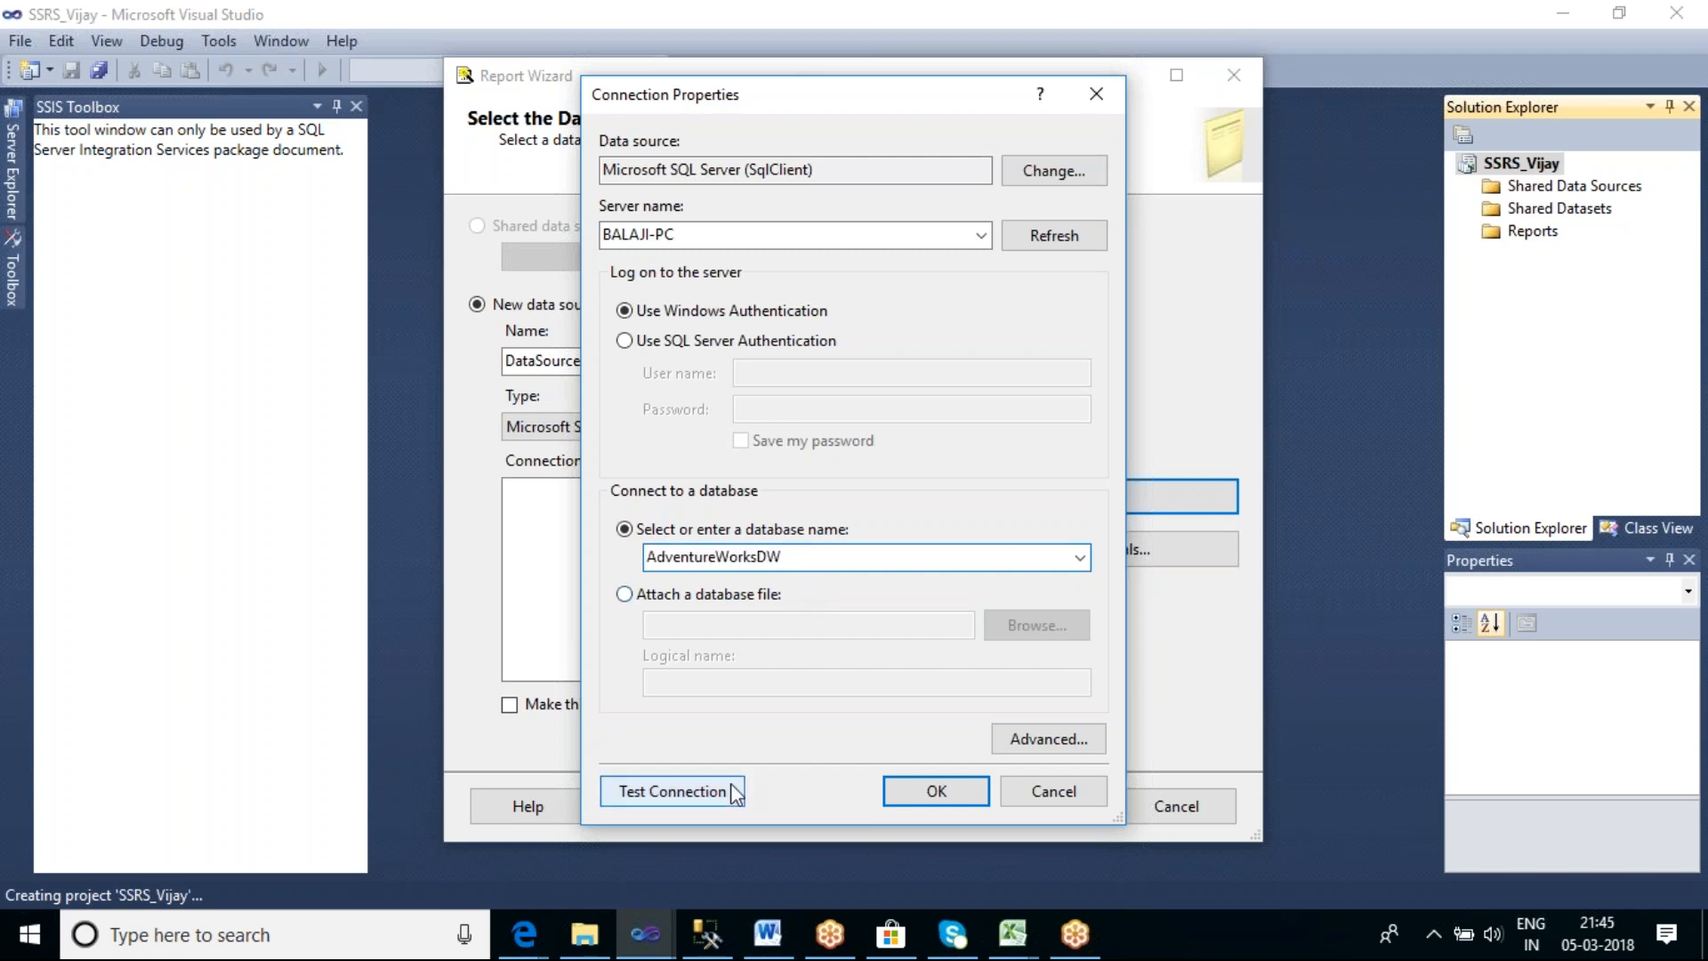
left_click(936, 551)
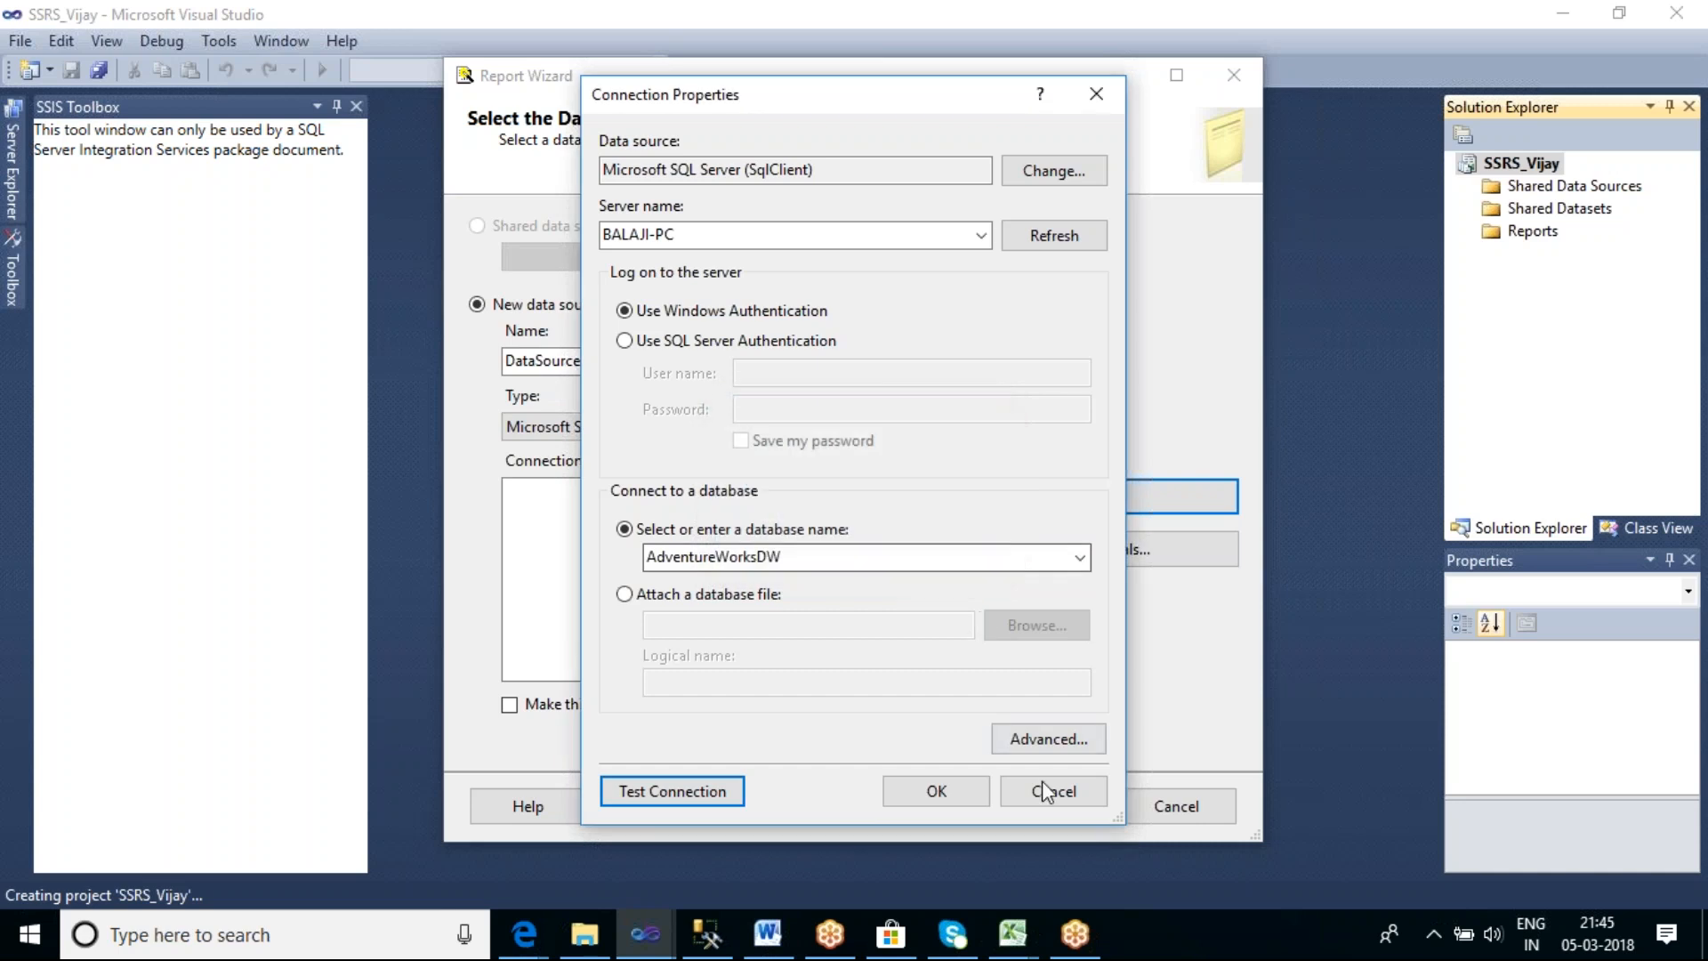
left_click(945, 795)
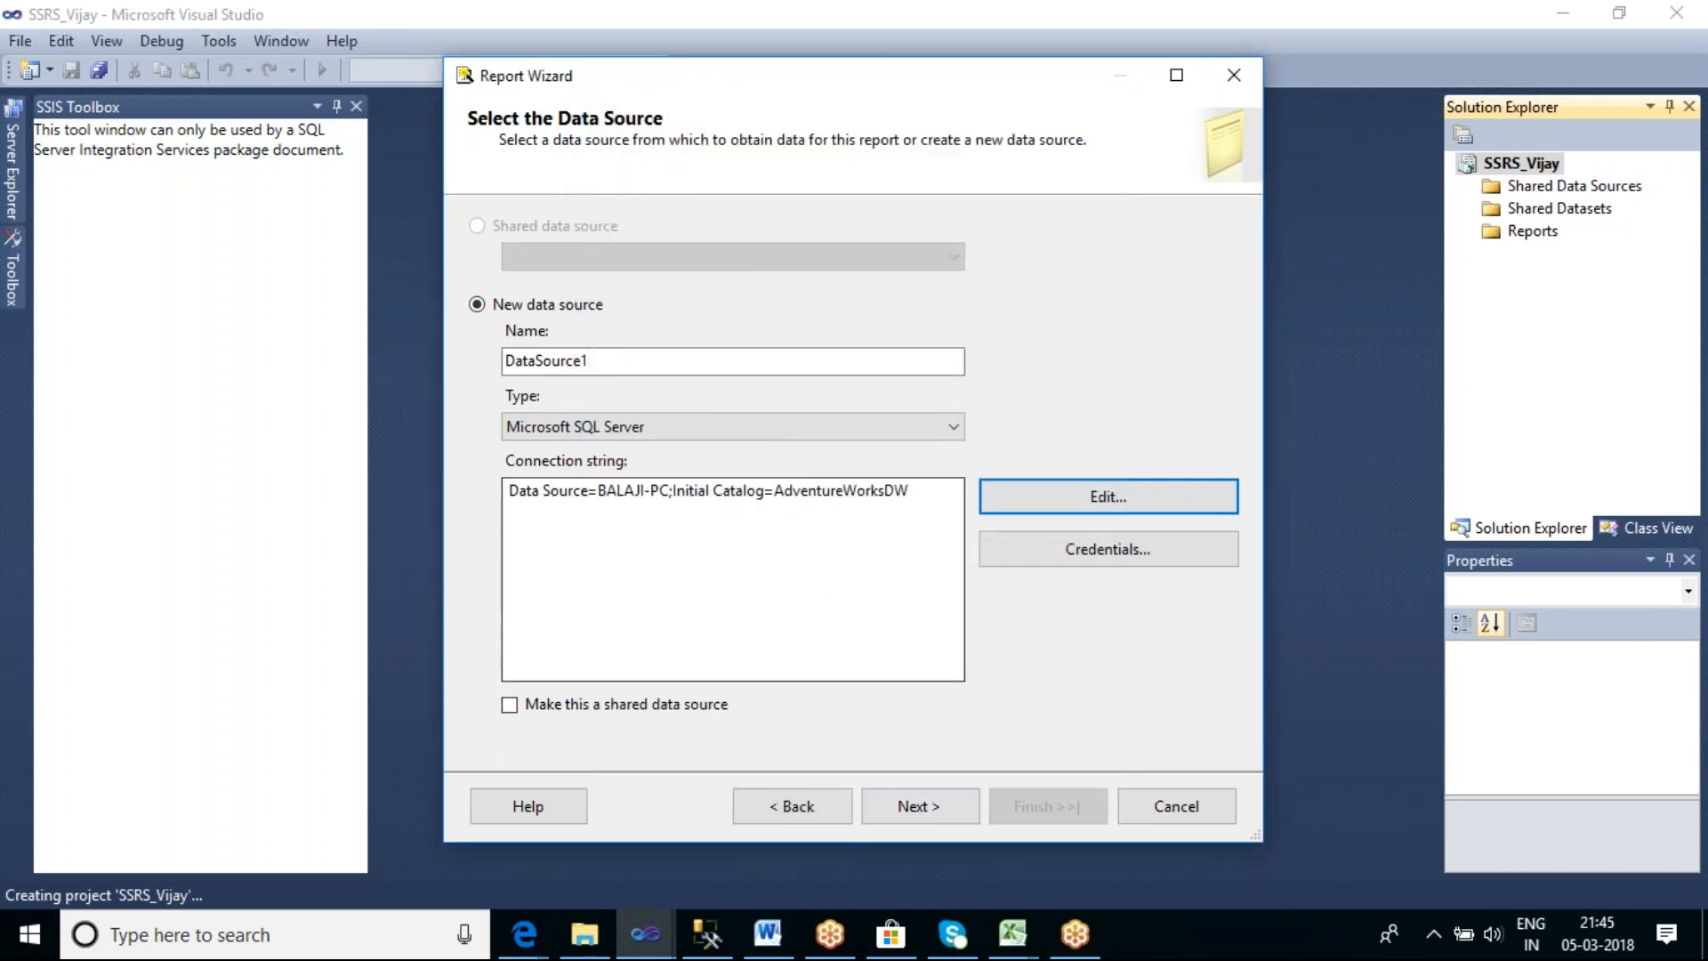
Rename the new data source as AdventureWorks
left_click(578, 363)
double_click(578, 363)
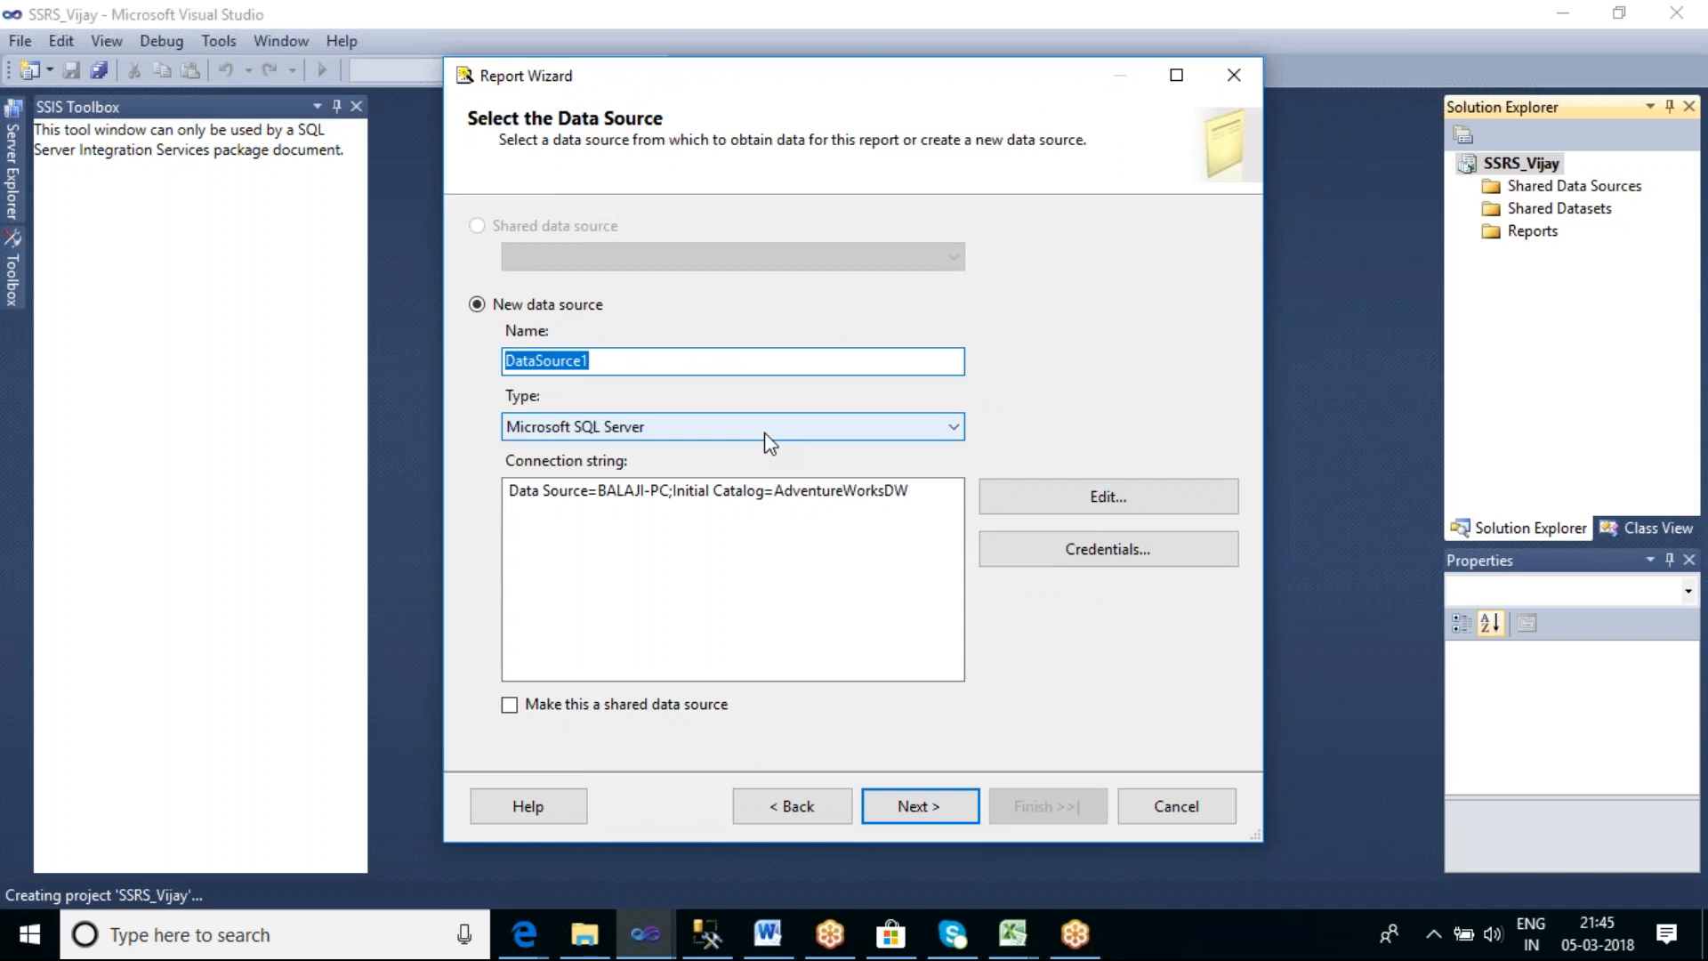
type("AdventureWorks")
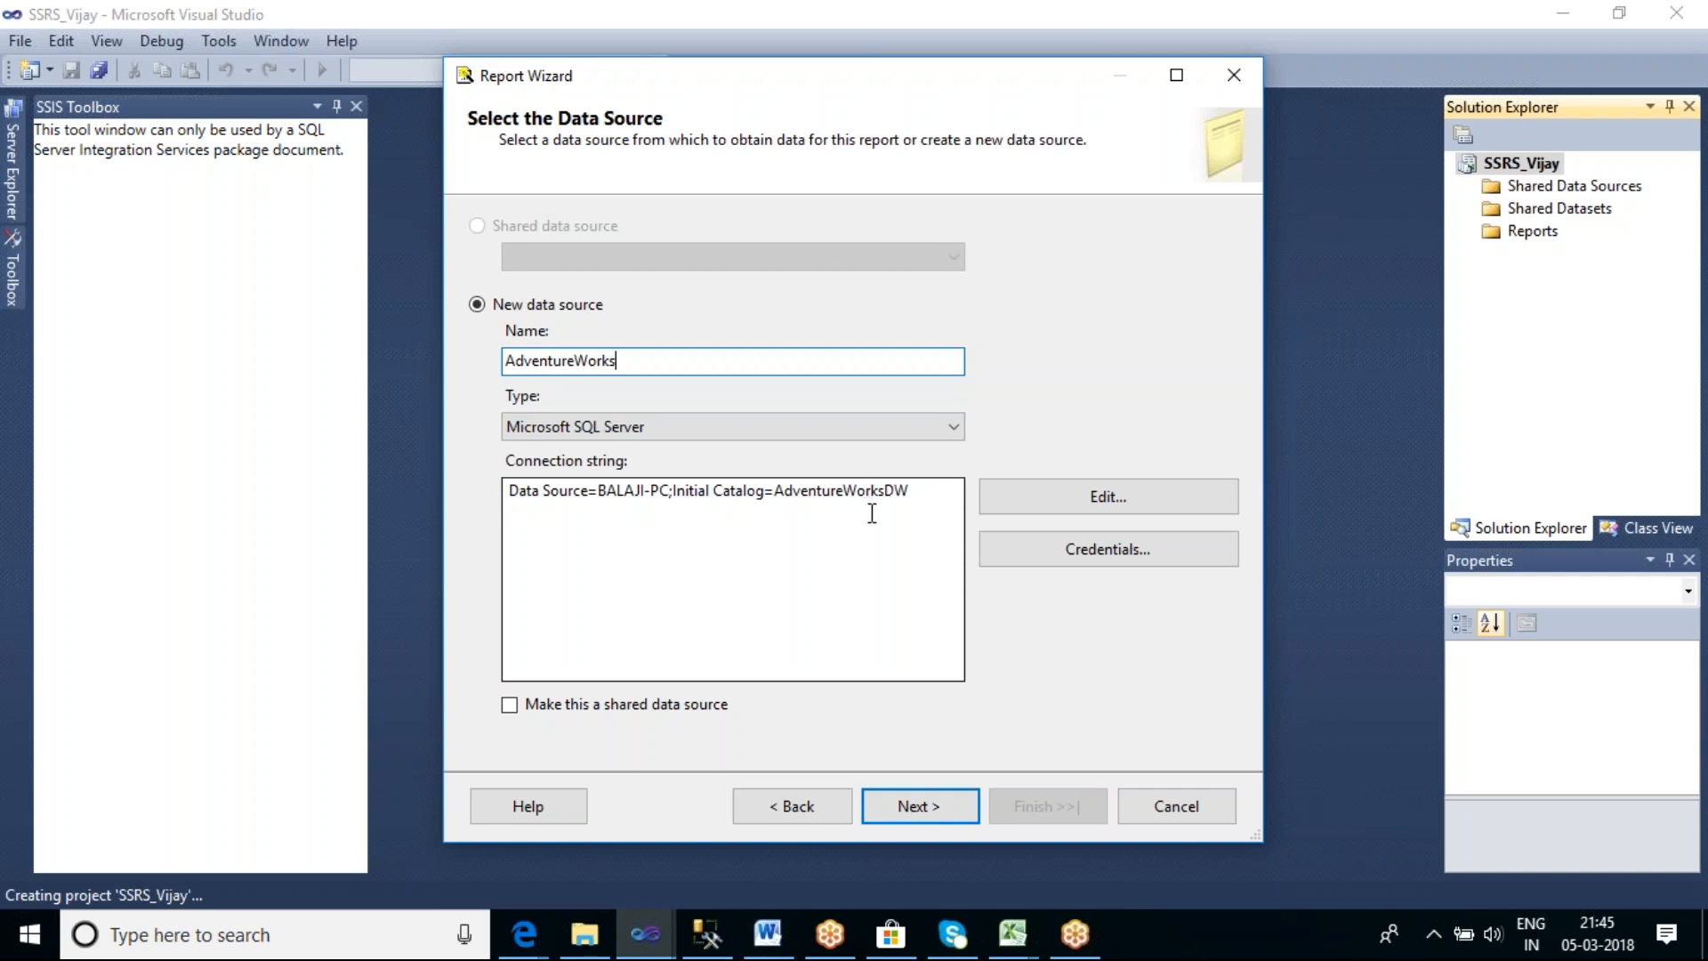
Switch to the Excel workbook and examine the Adventure Works product categories on the Adv works sheet
mouse_move(1018, 945)
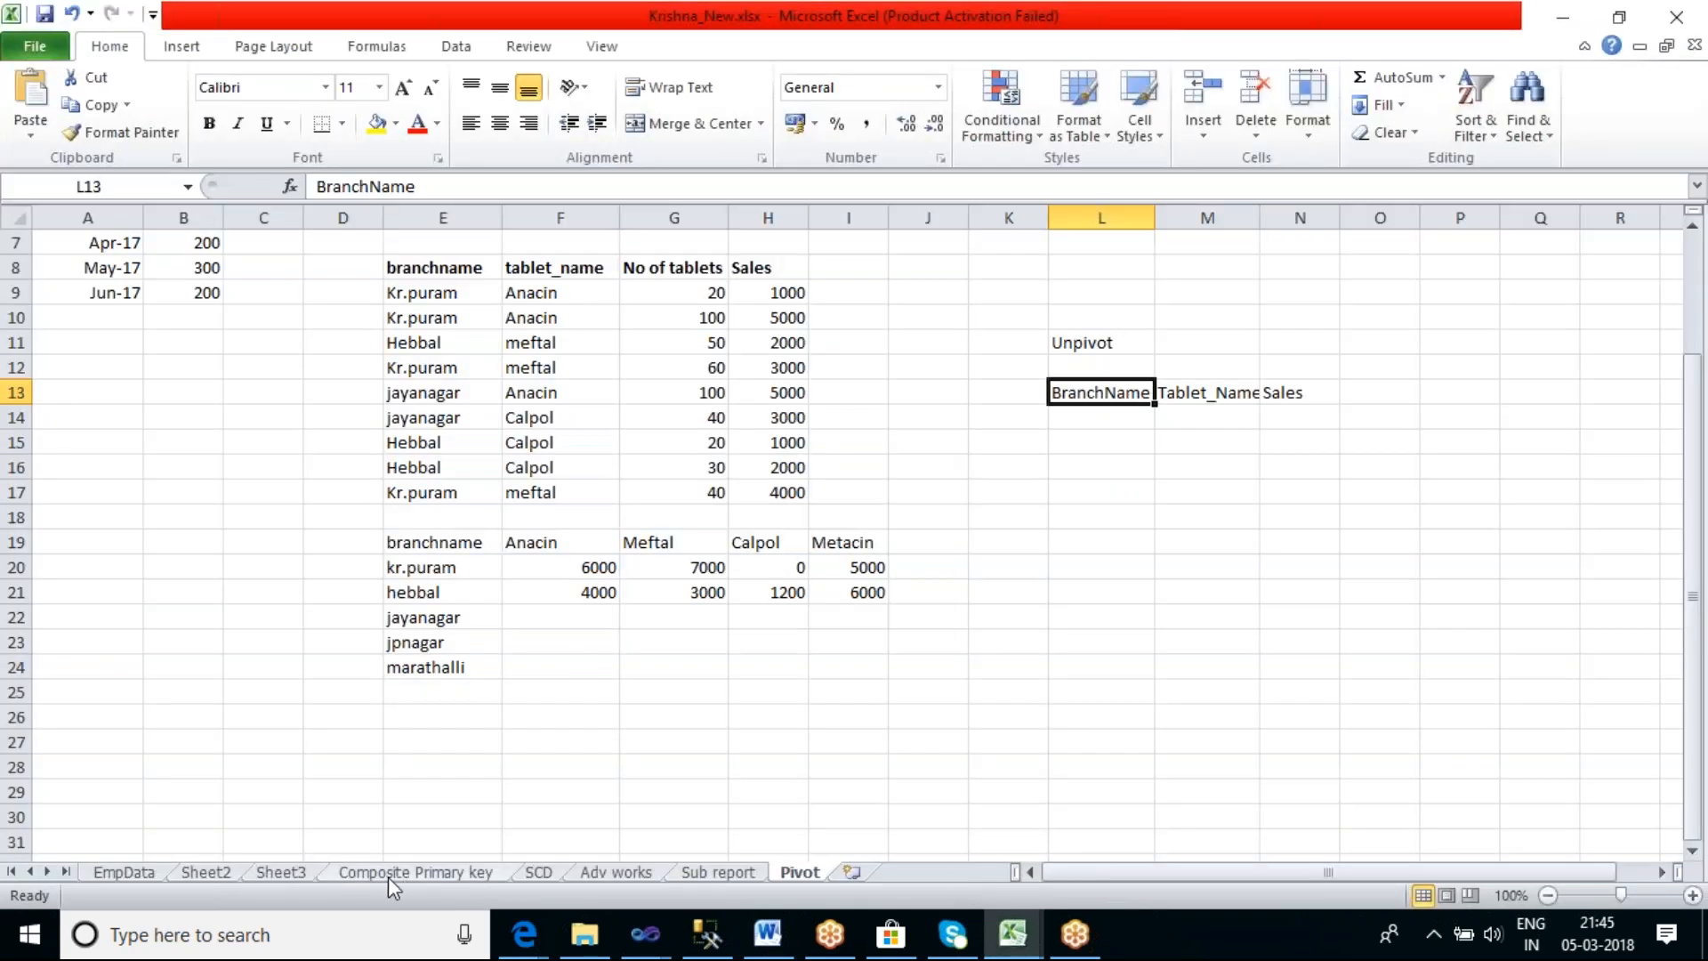
left_click(599, 875)
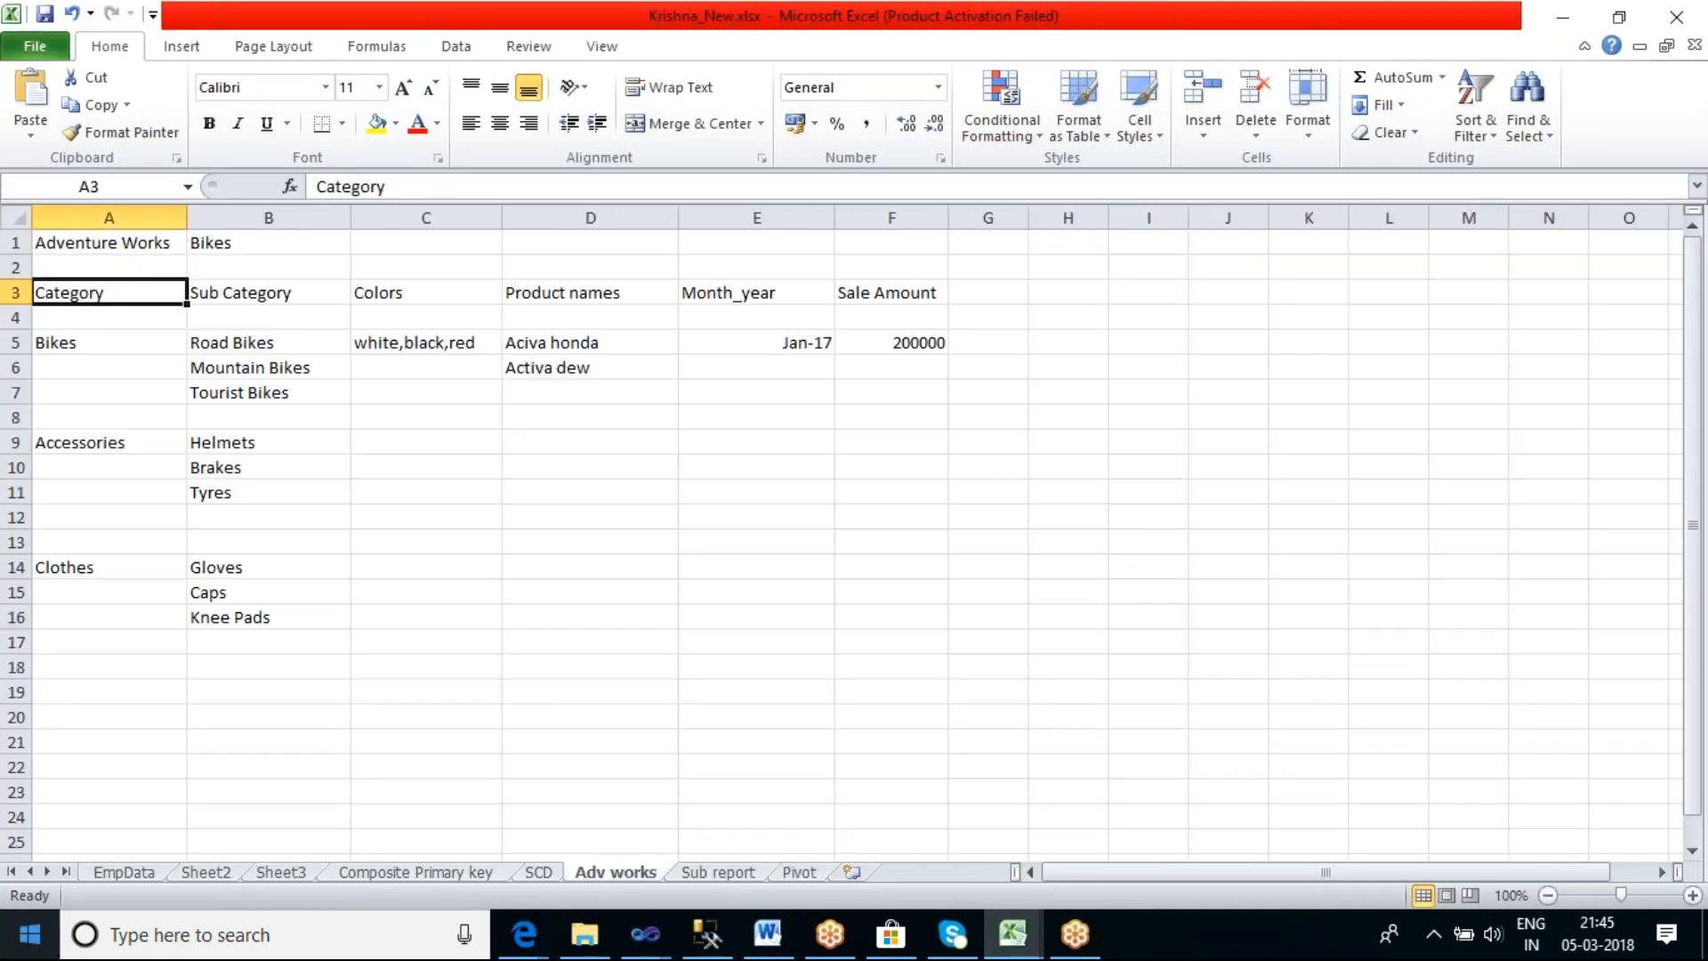
left_click(158, 244)
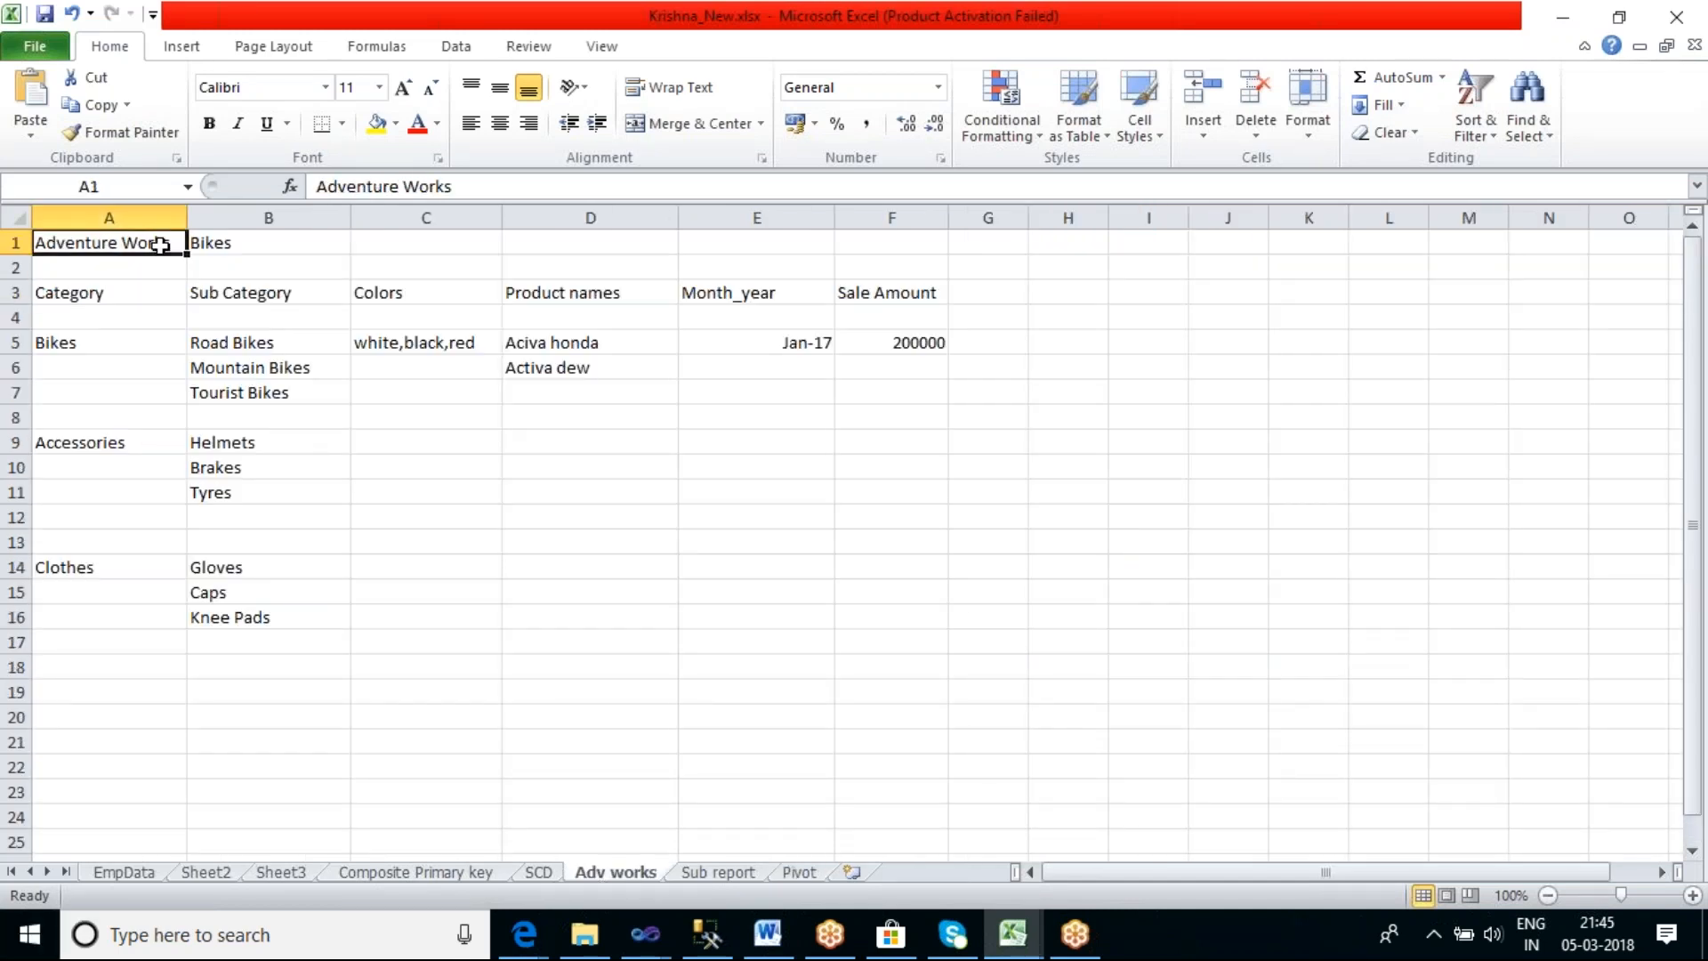
left_click(219, 247)
left_click(102, 338)
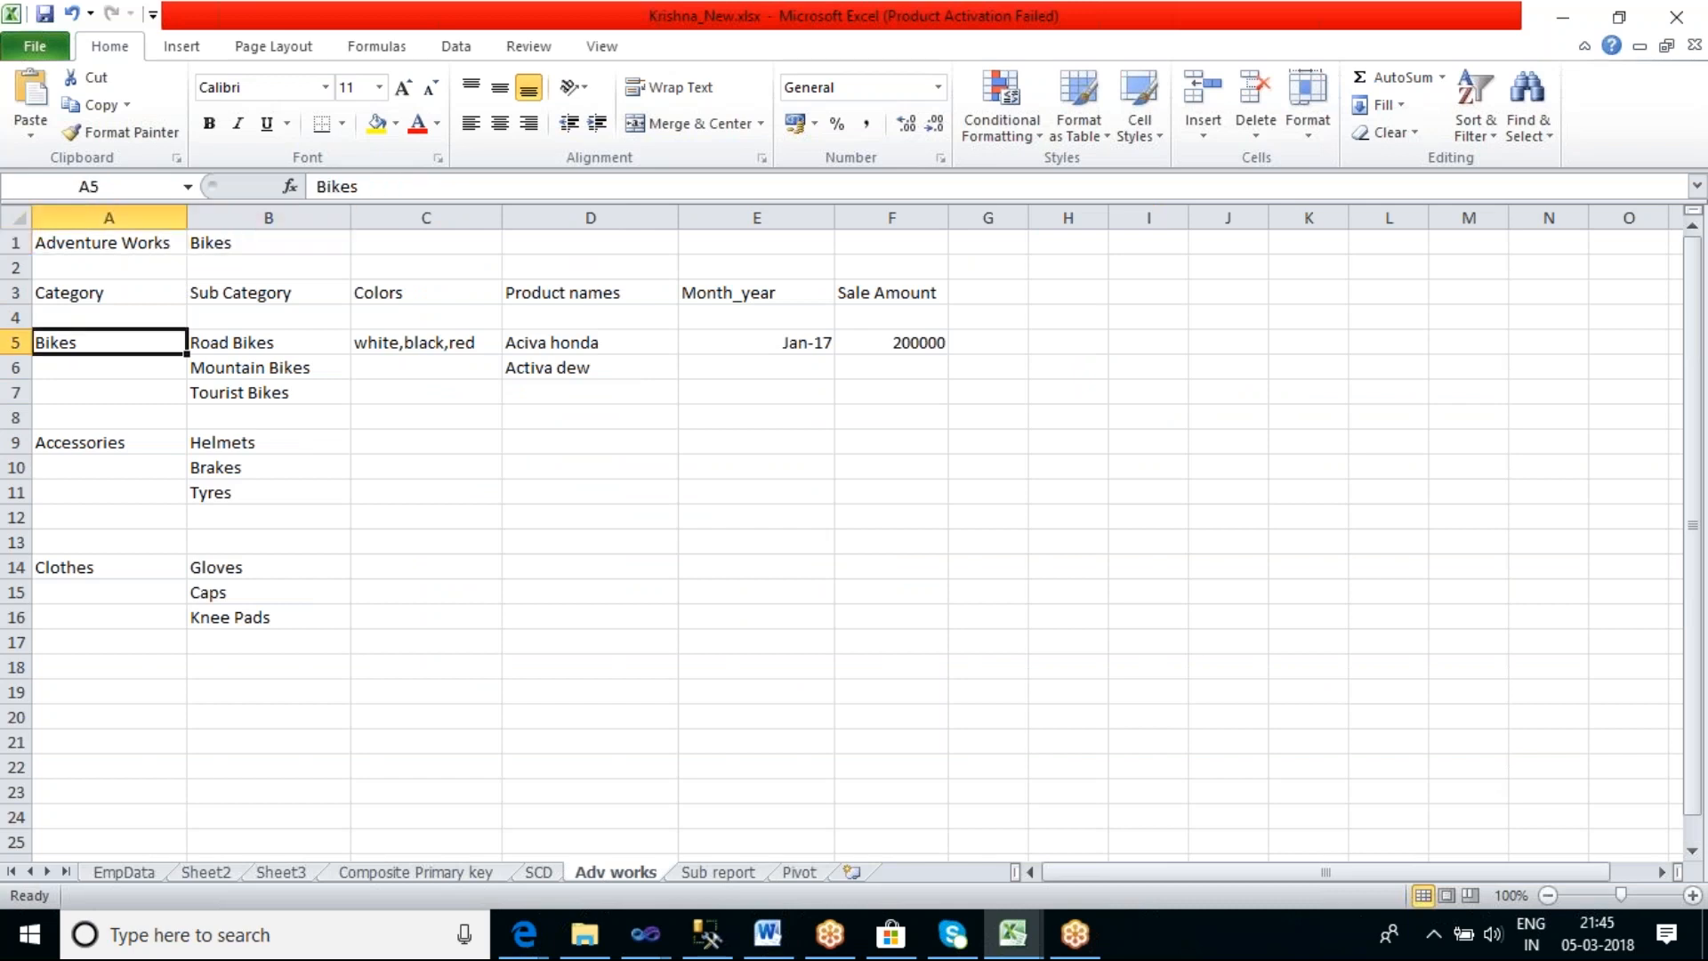
left_click(134, 445)
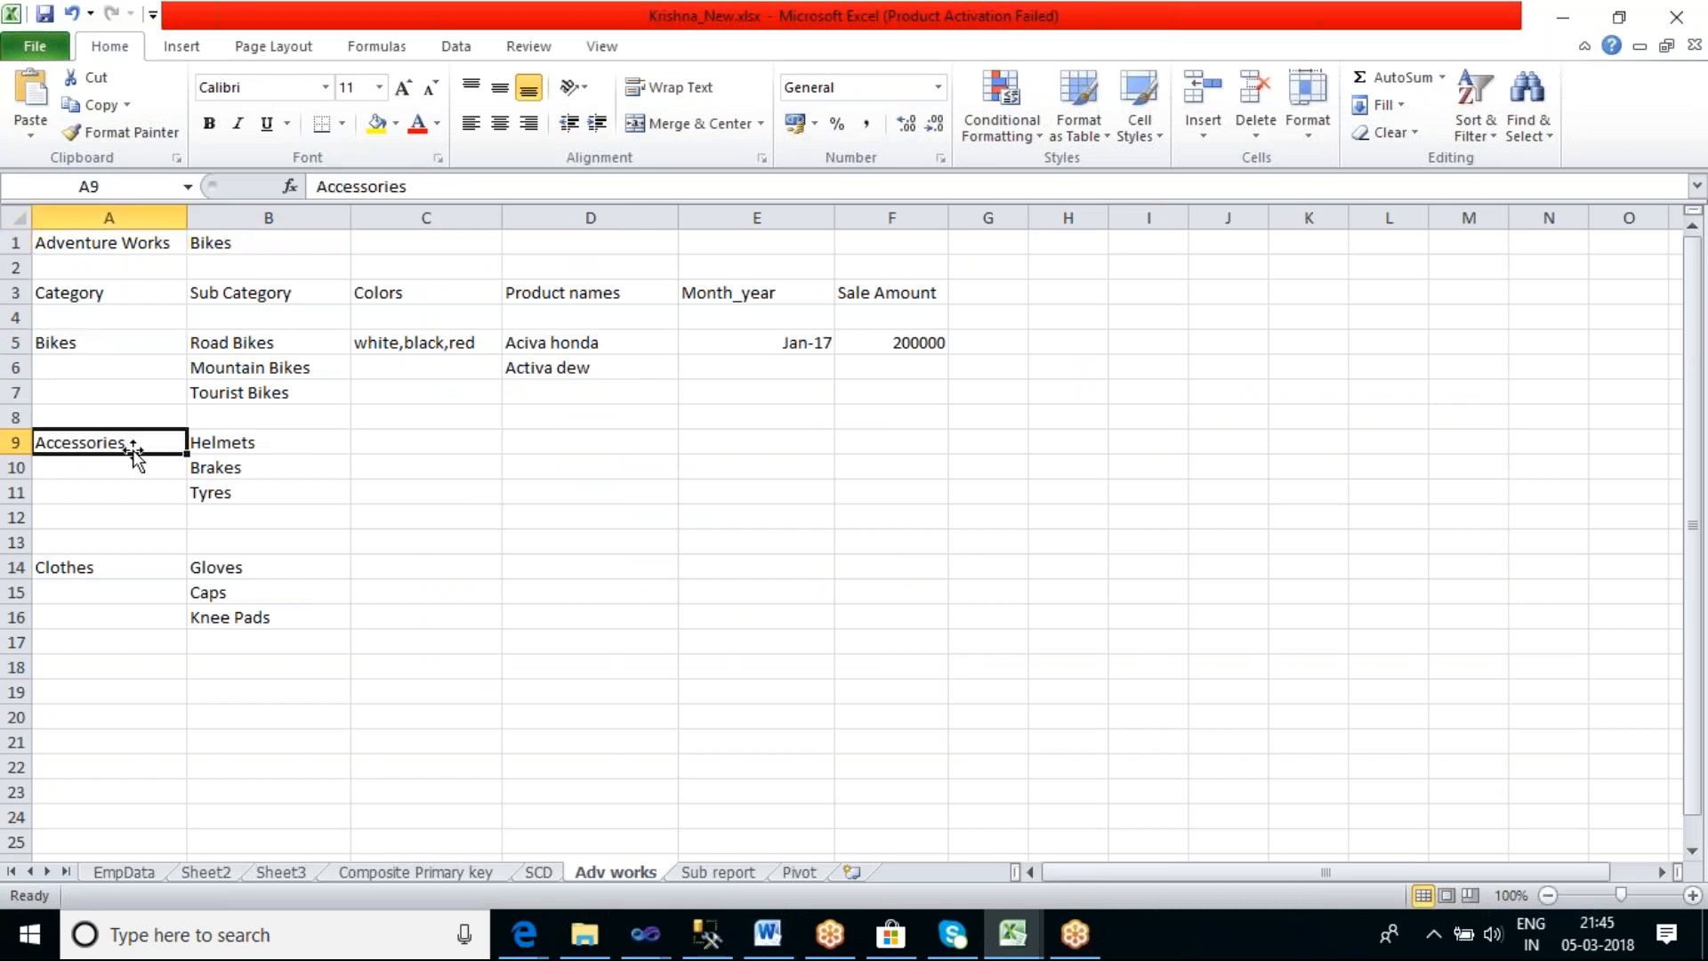
left_click(106, 570)
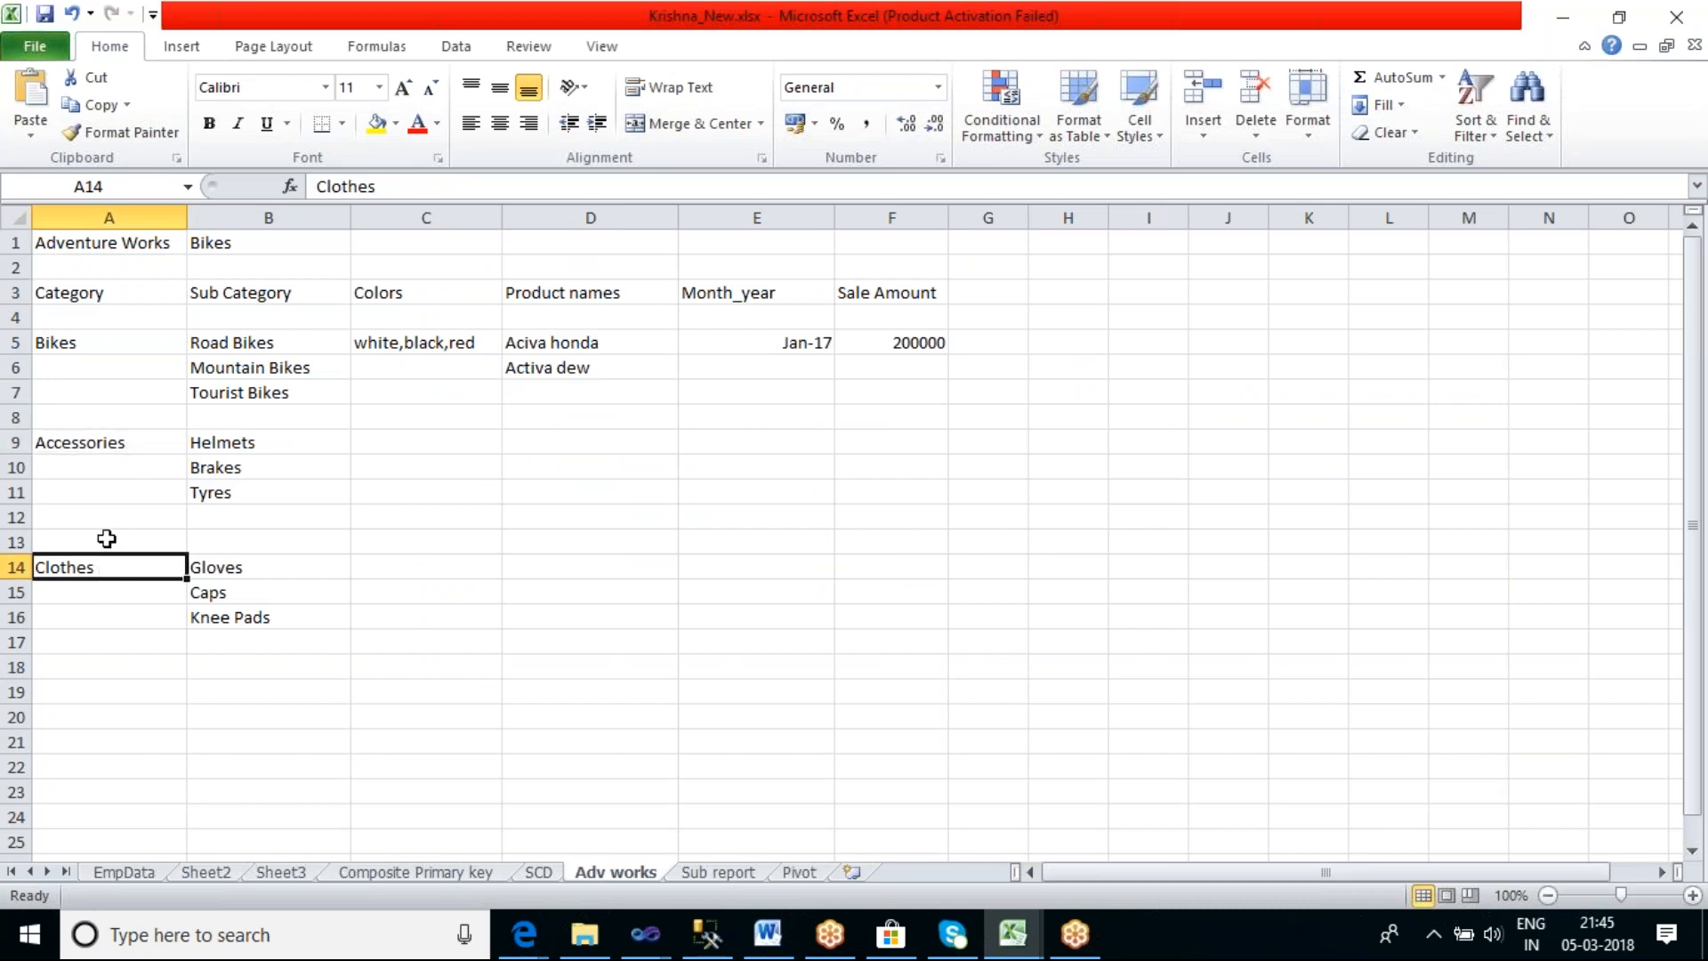
left_click(133, 445)
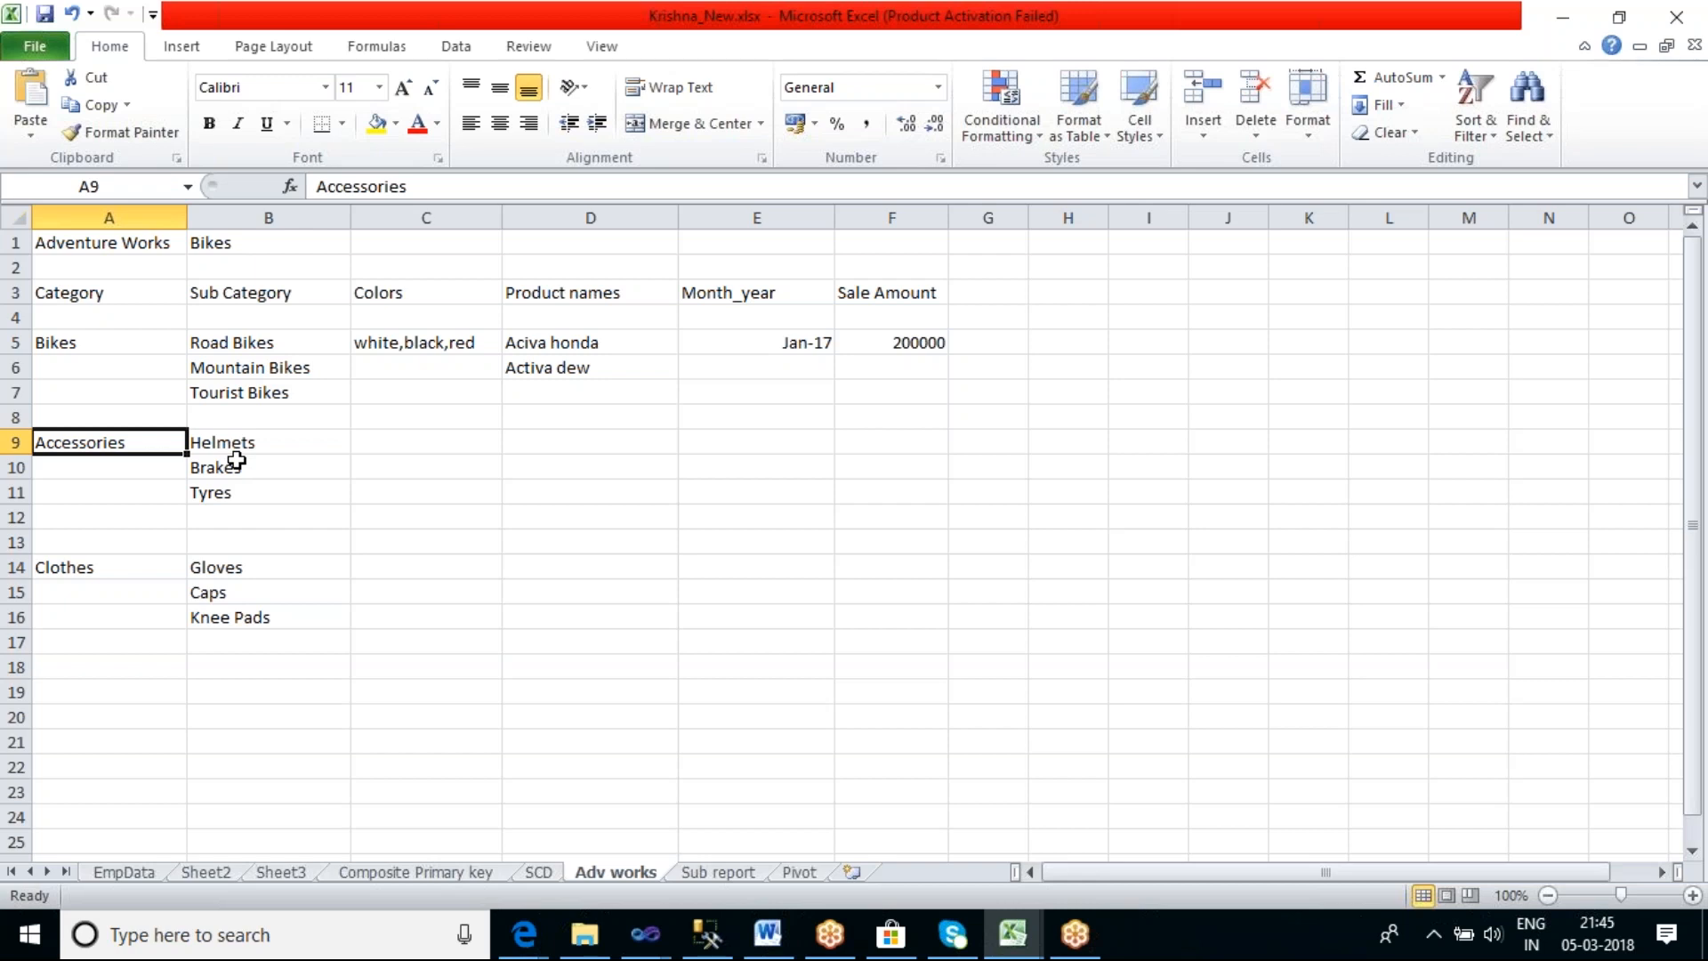
left_click(129, 569)
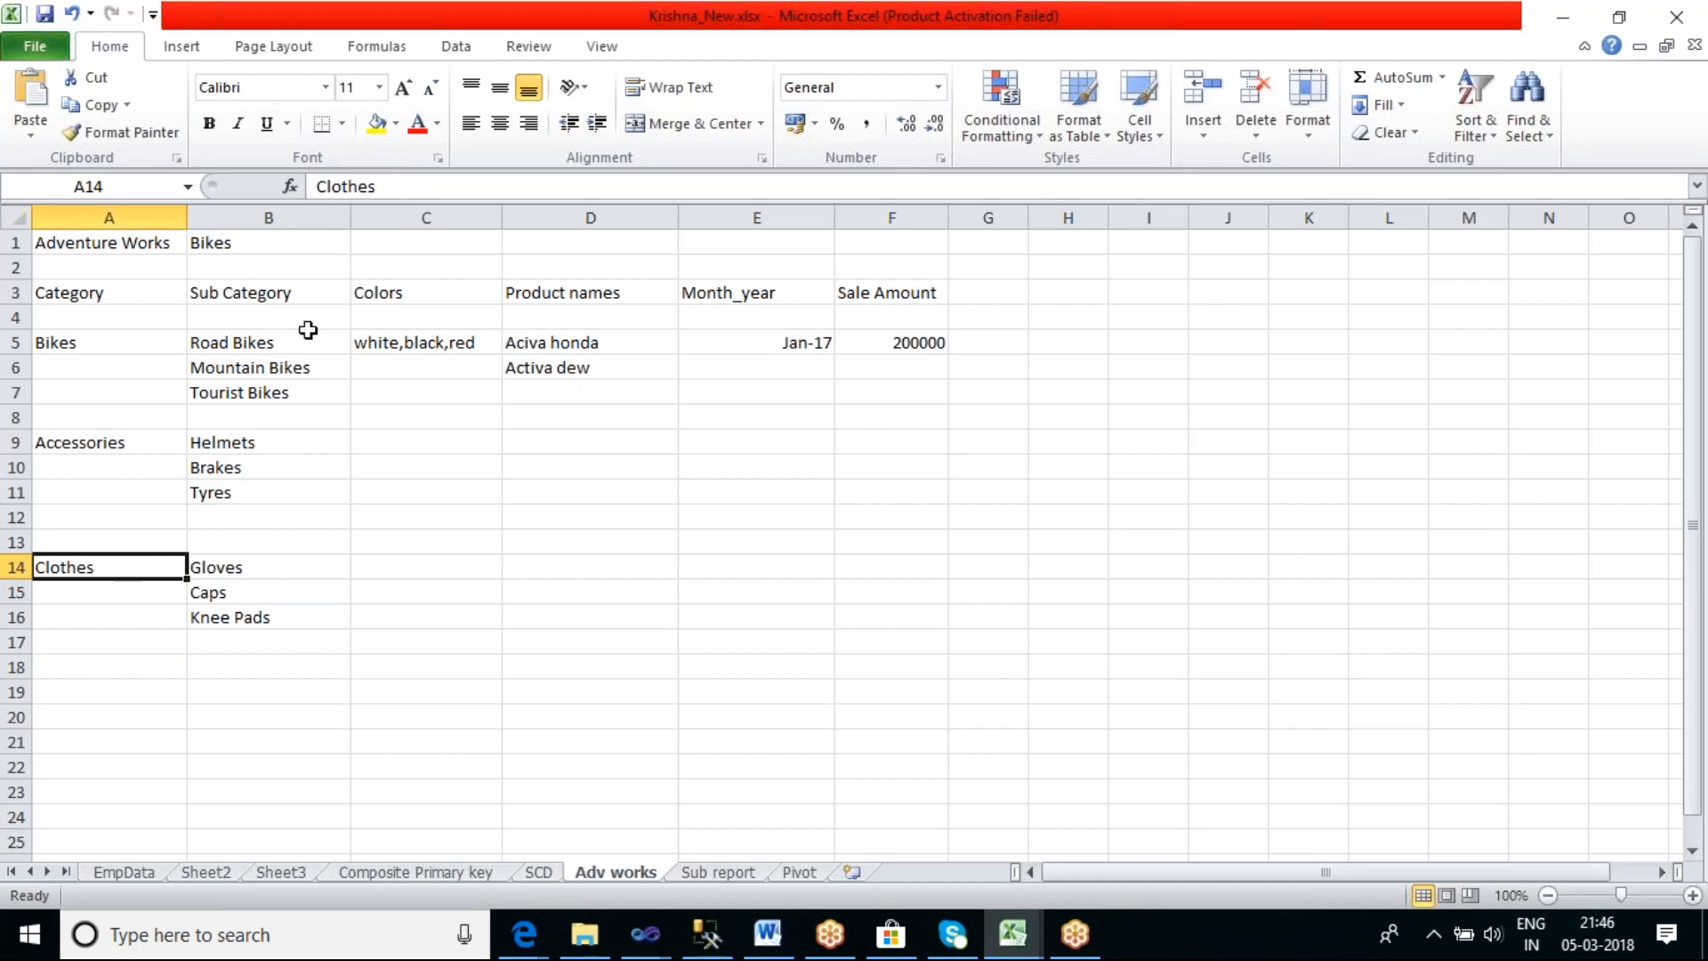
left_click(128, 291)
left_click(124, 342)
left_click(120, 442)
left_click(107, 565)
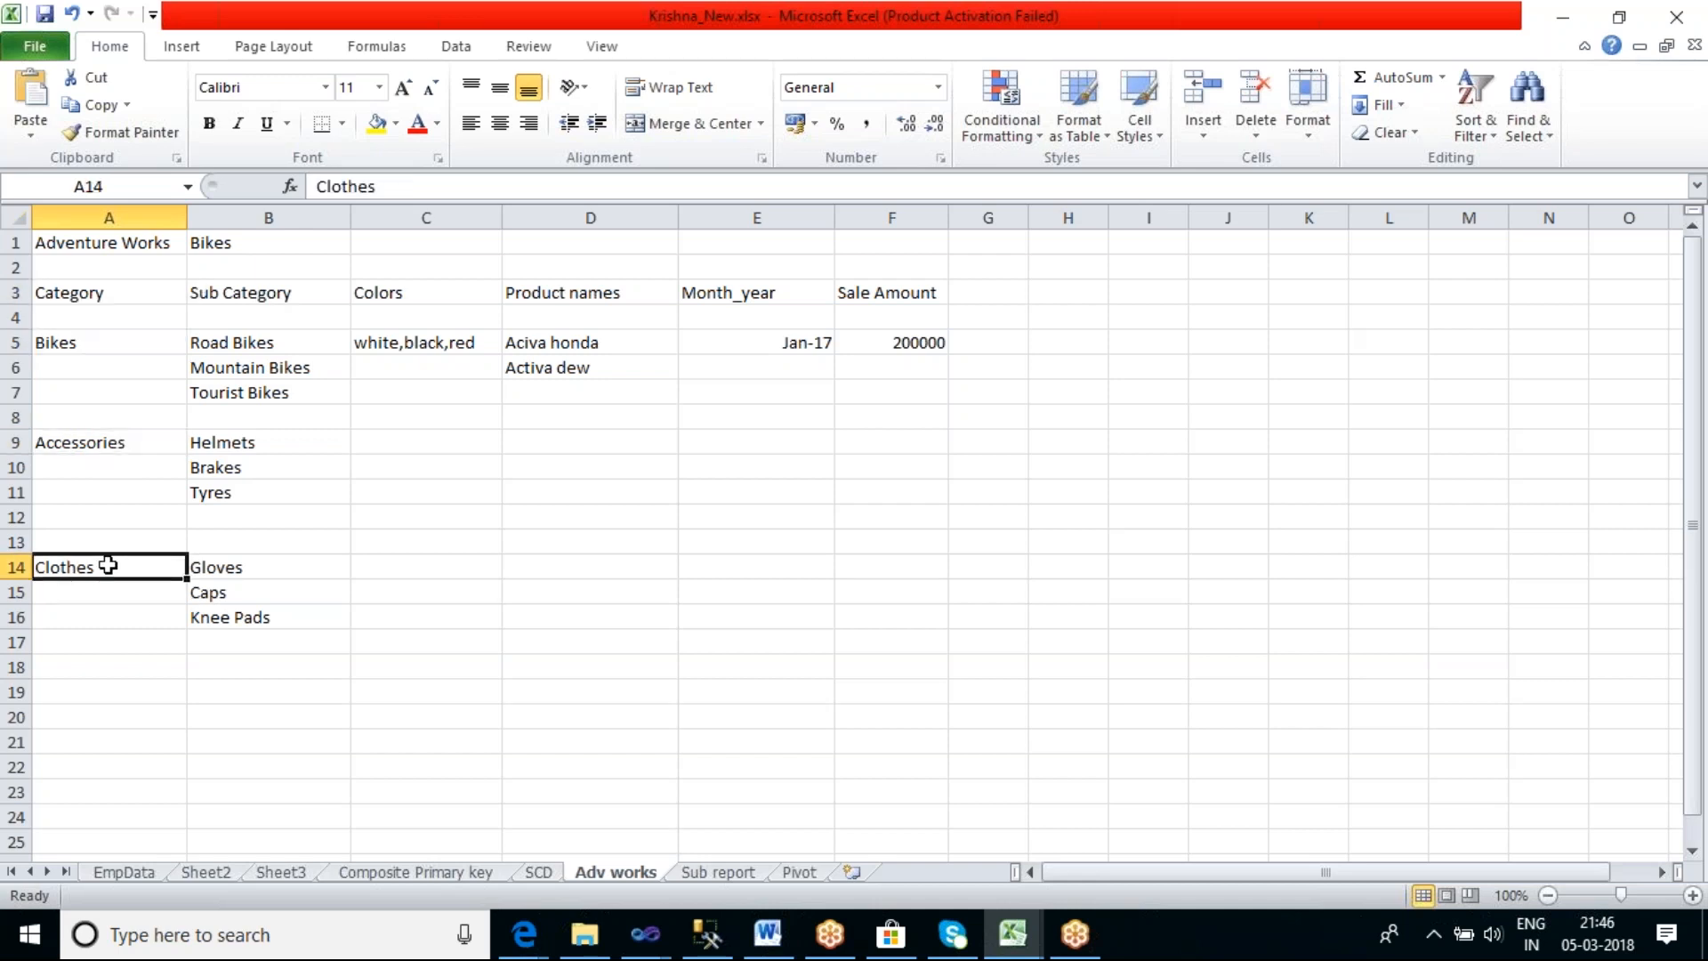
Examine the Category and Sub Category columns, including the Road, Mountain and Tourist Bikes subcategories of Bikes
left_click(94, 293)
left_click(274, 300)
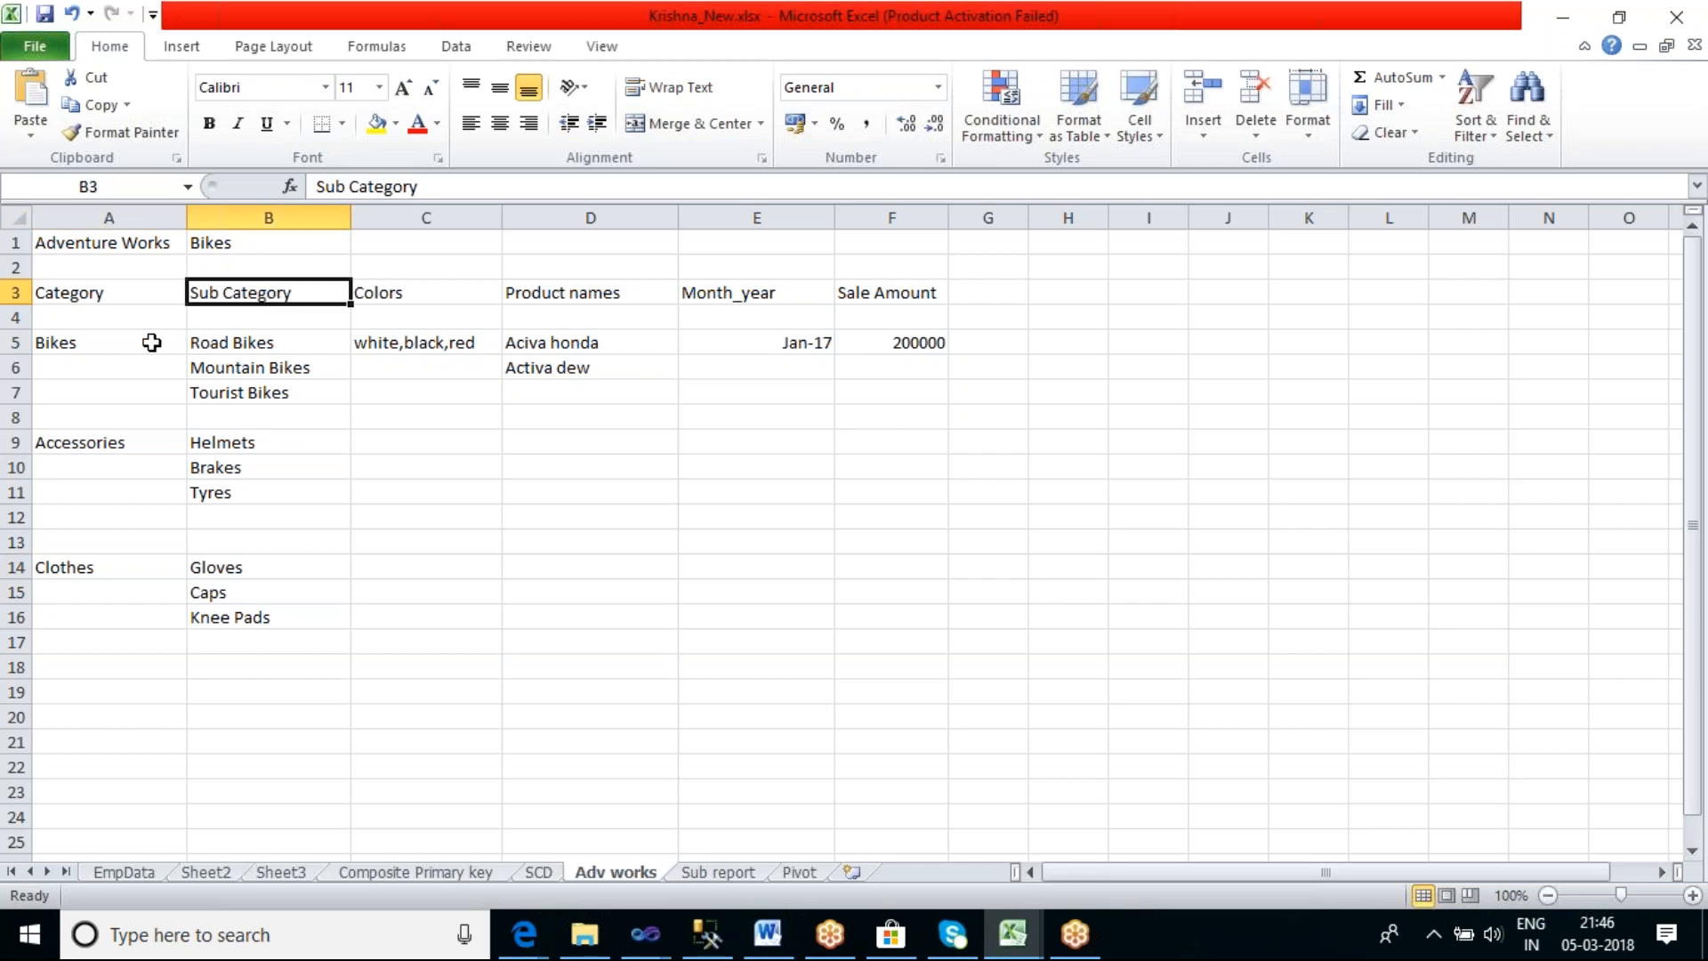
left_click(98, 342)
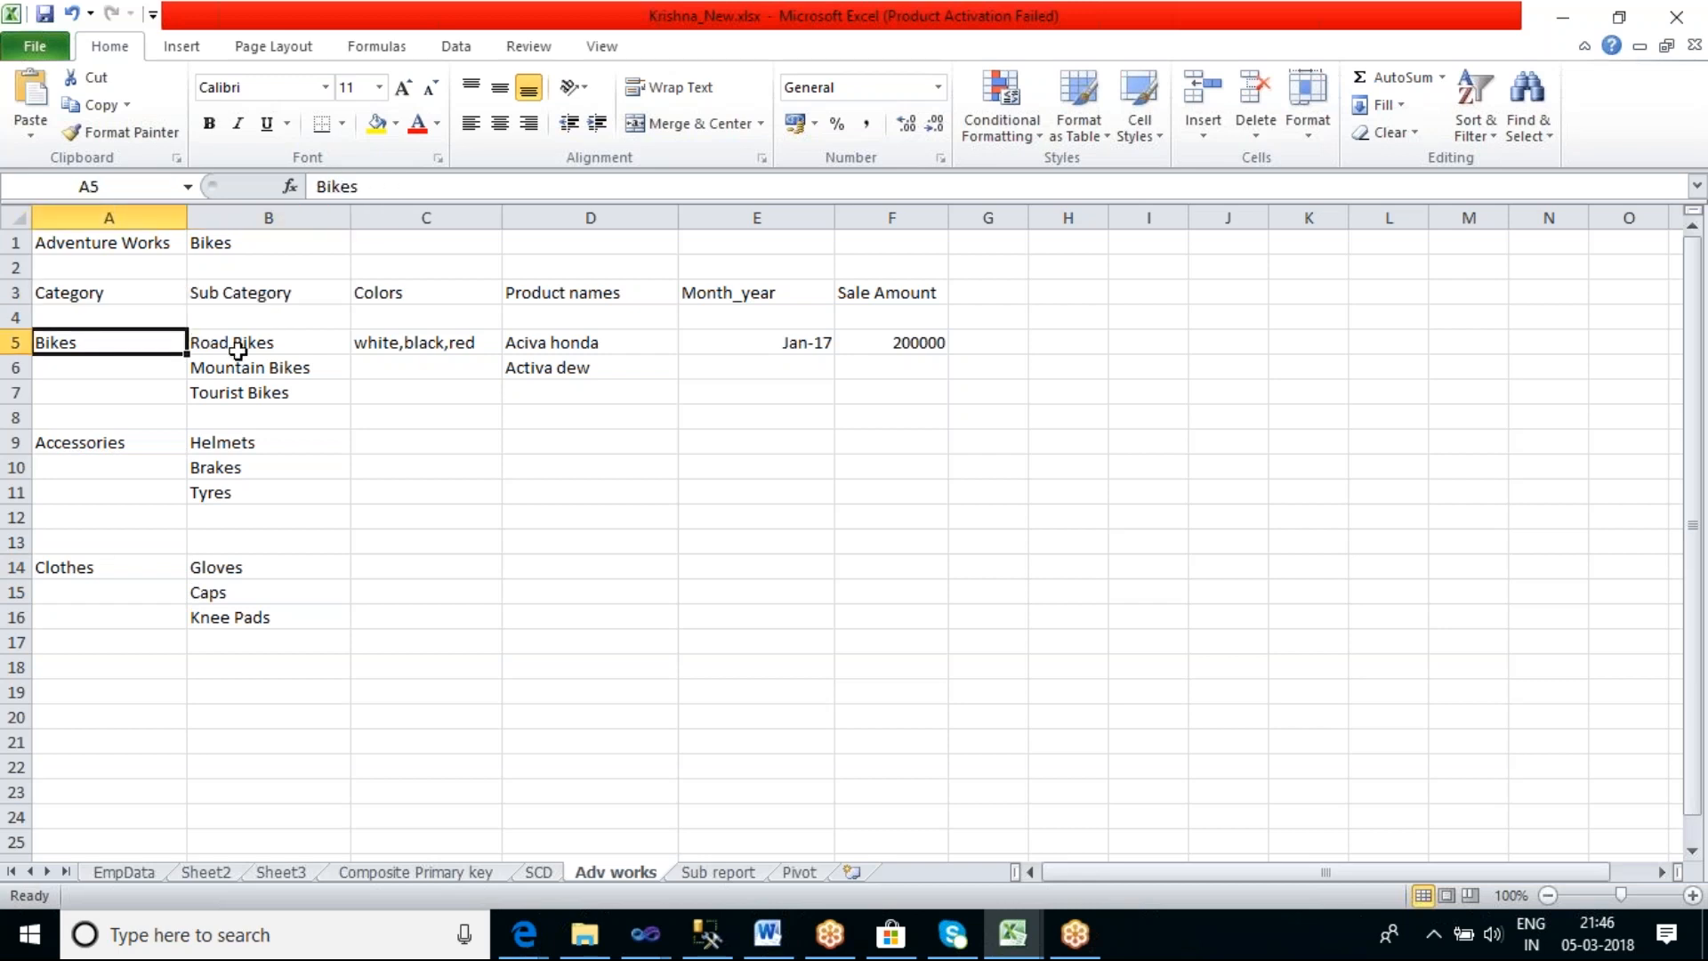
left_click(289, 344)
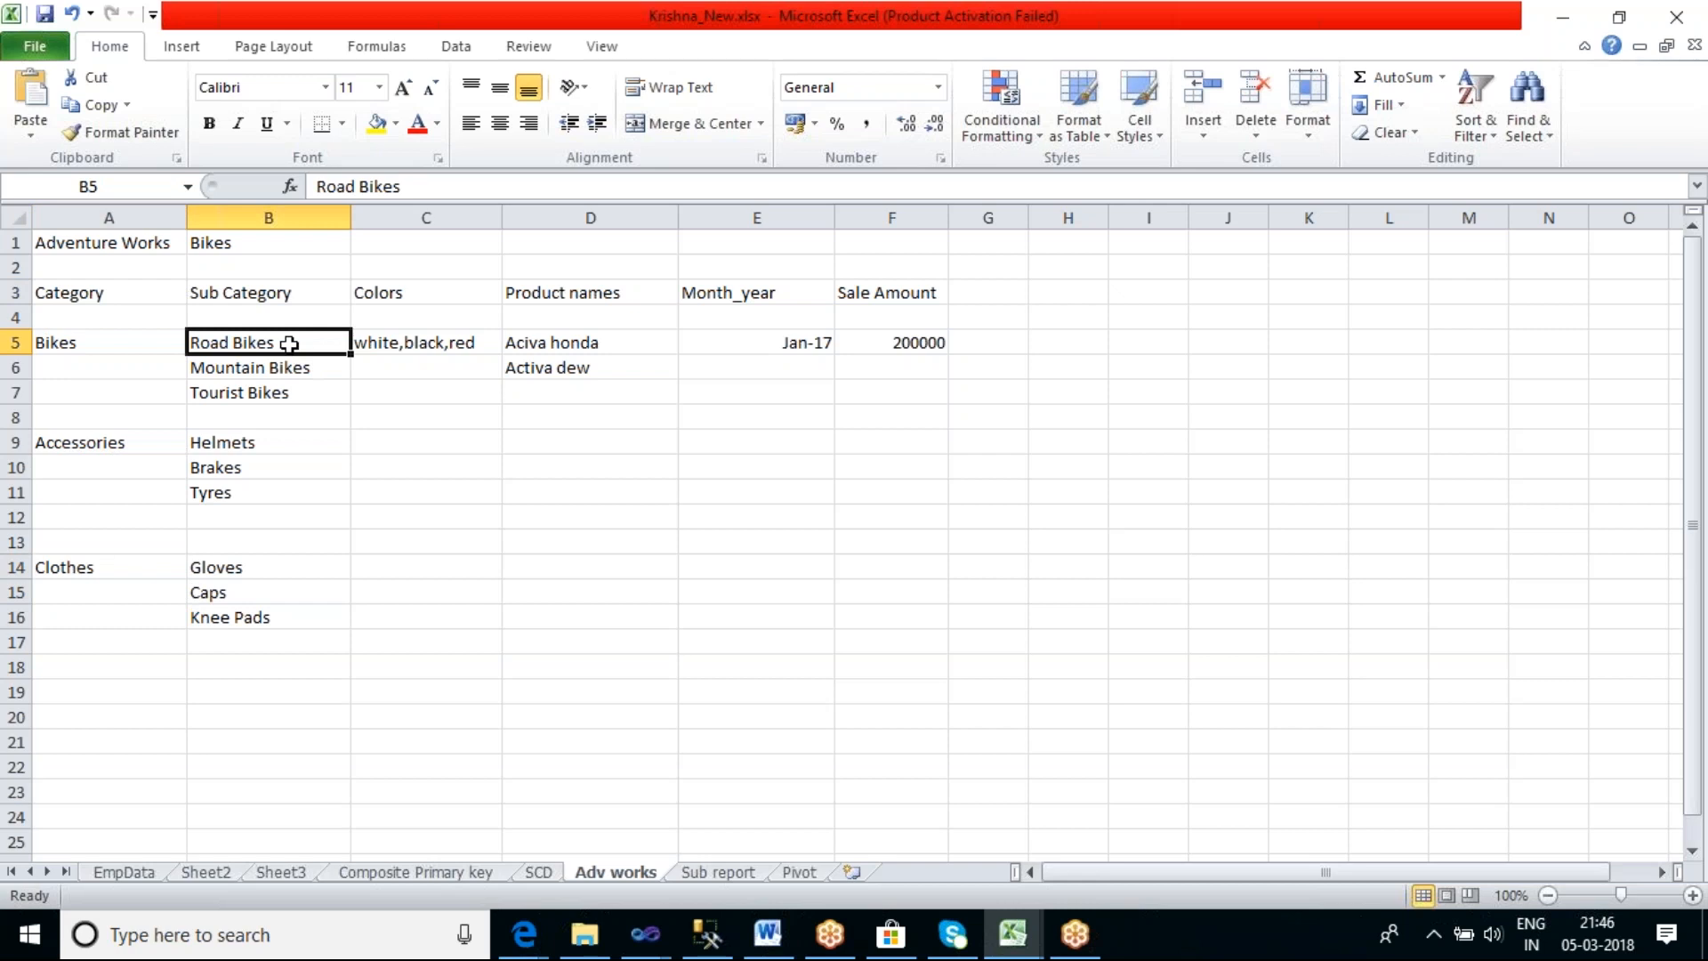
left_click(307, 375)
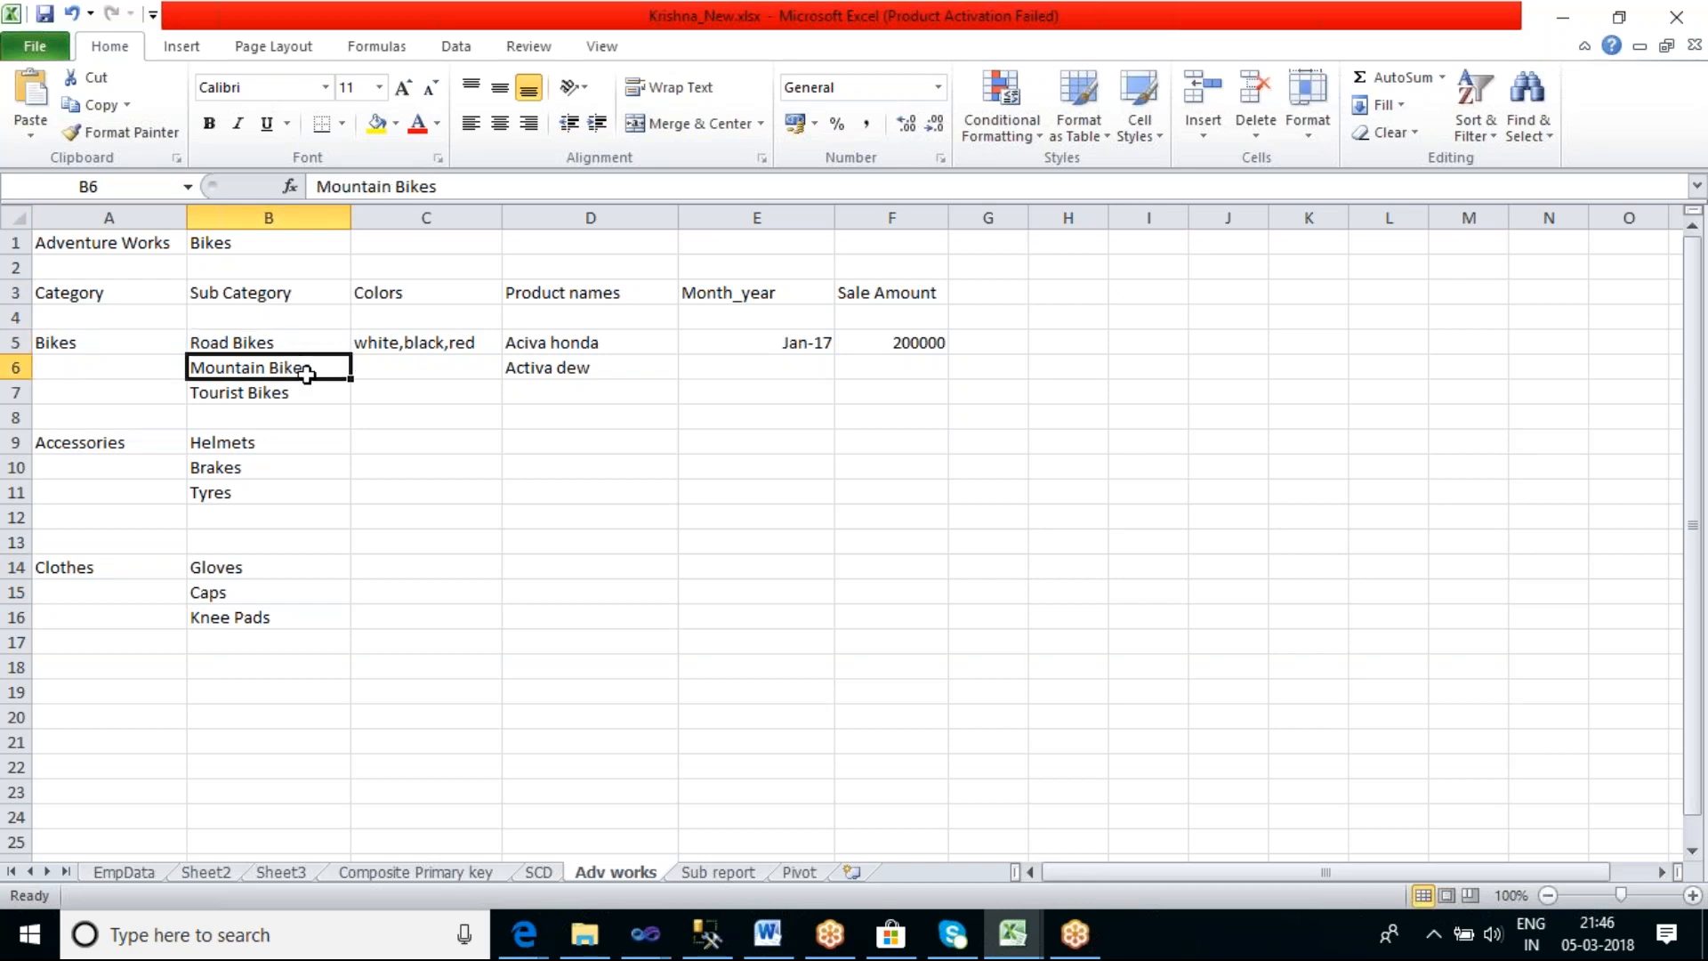
left_click(310, 397)
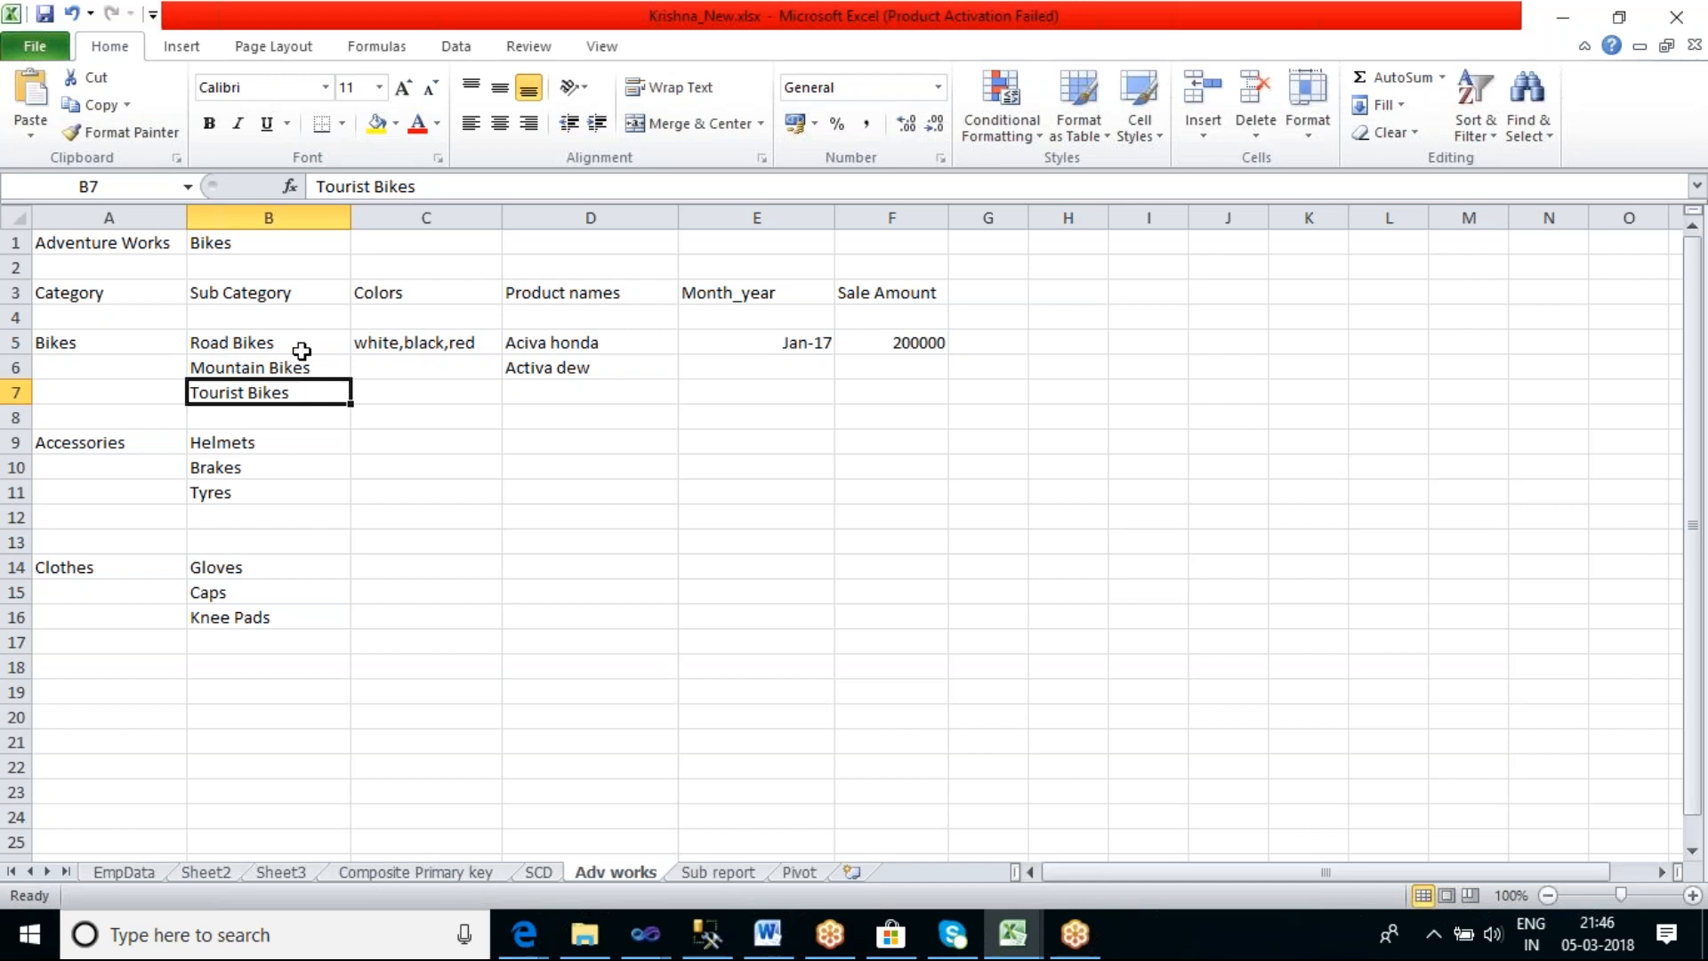
left_click(302, 347)
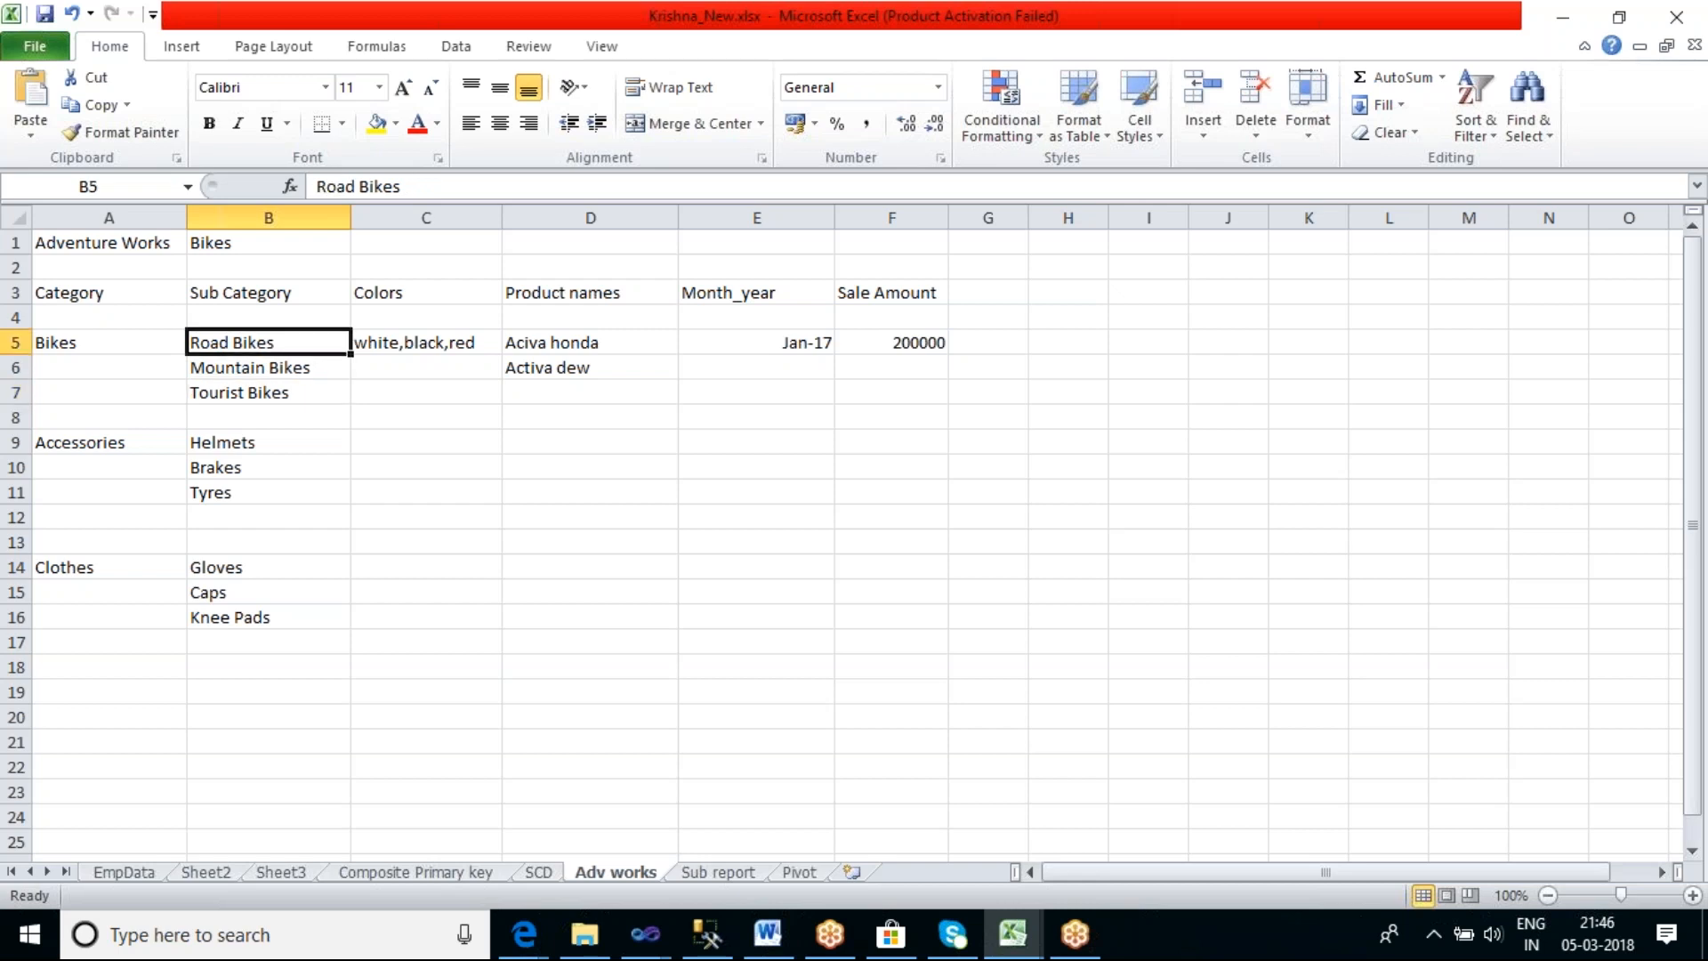
Review the colors, product names, month and sale amount listed for Road Bikes under the Adventure Works heading
left_click(417, 345)
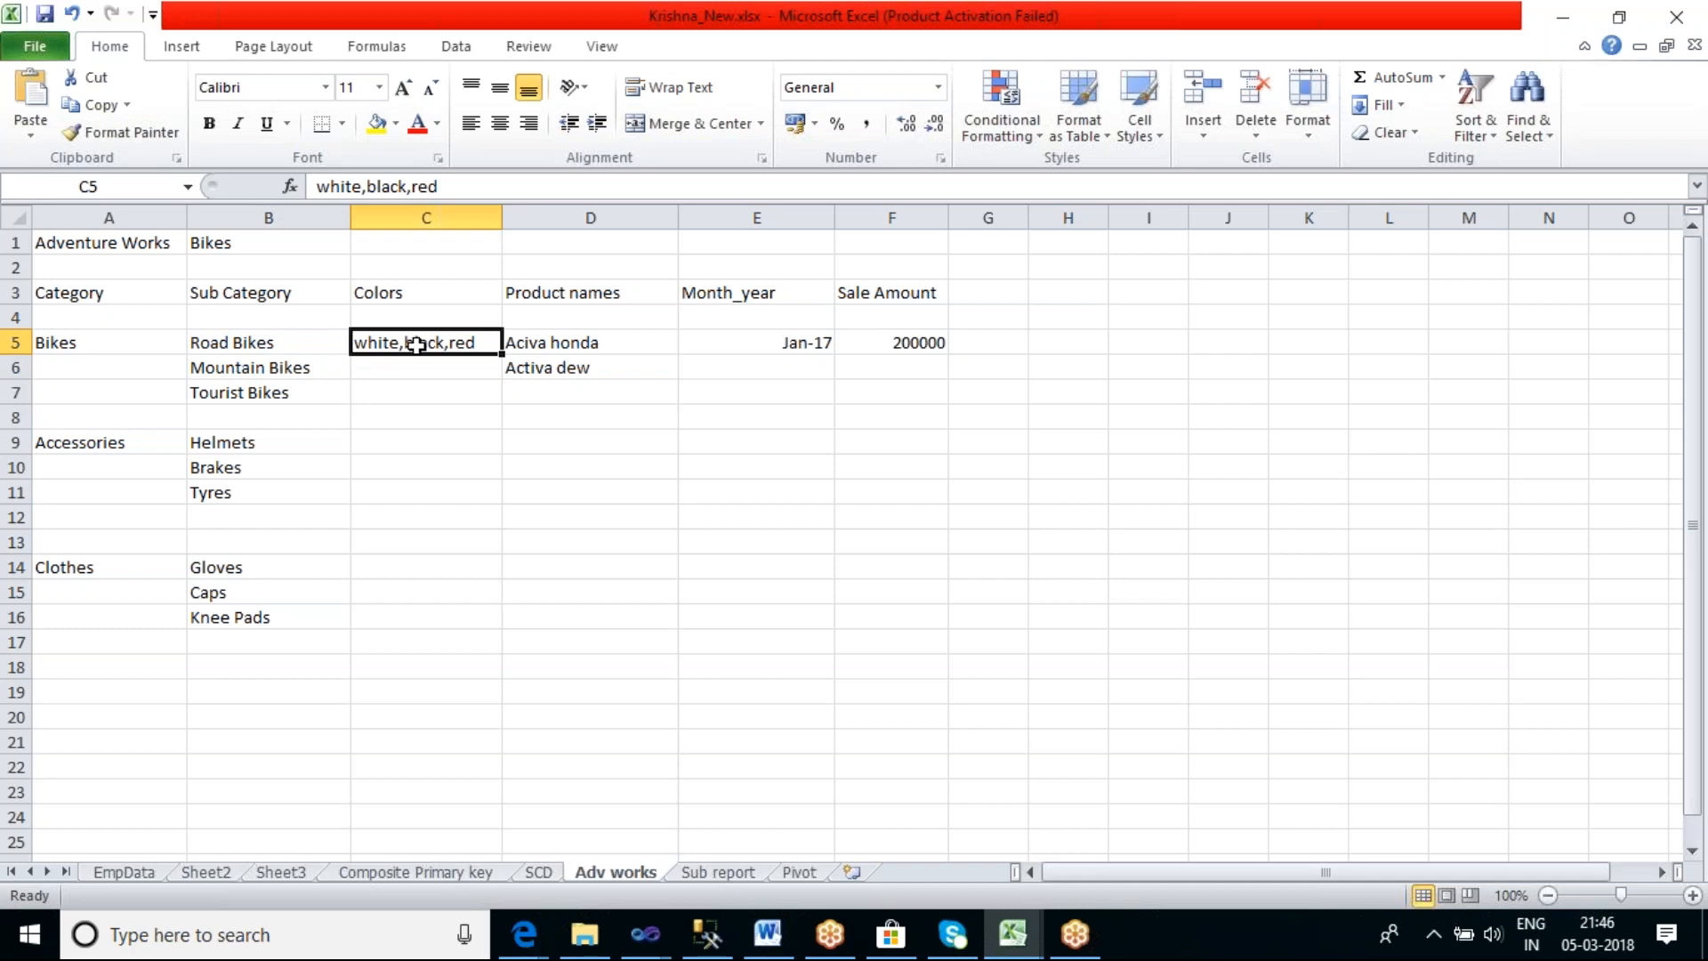
left_click(562, 348)
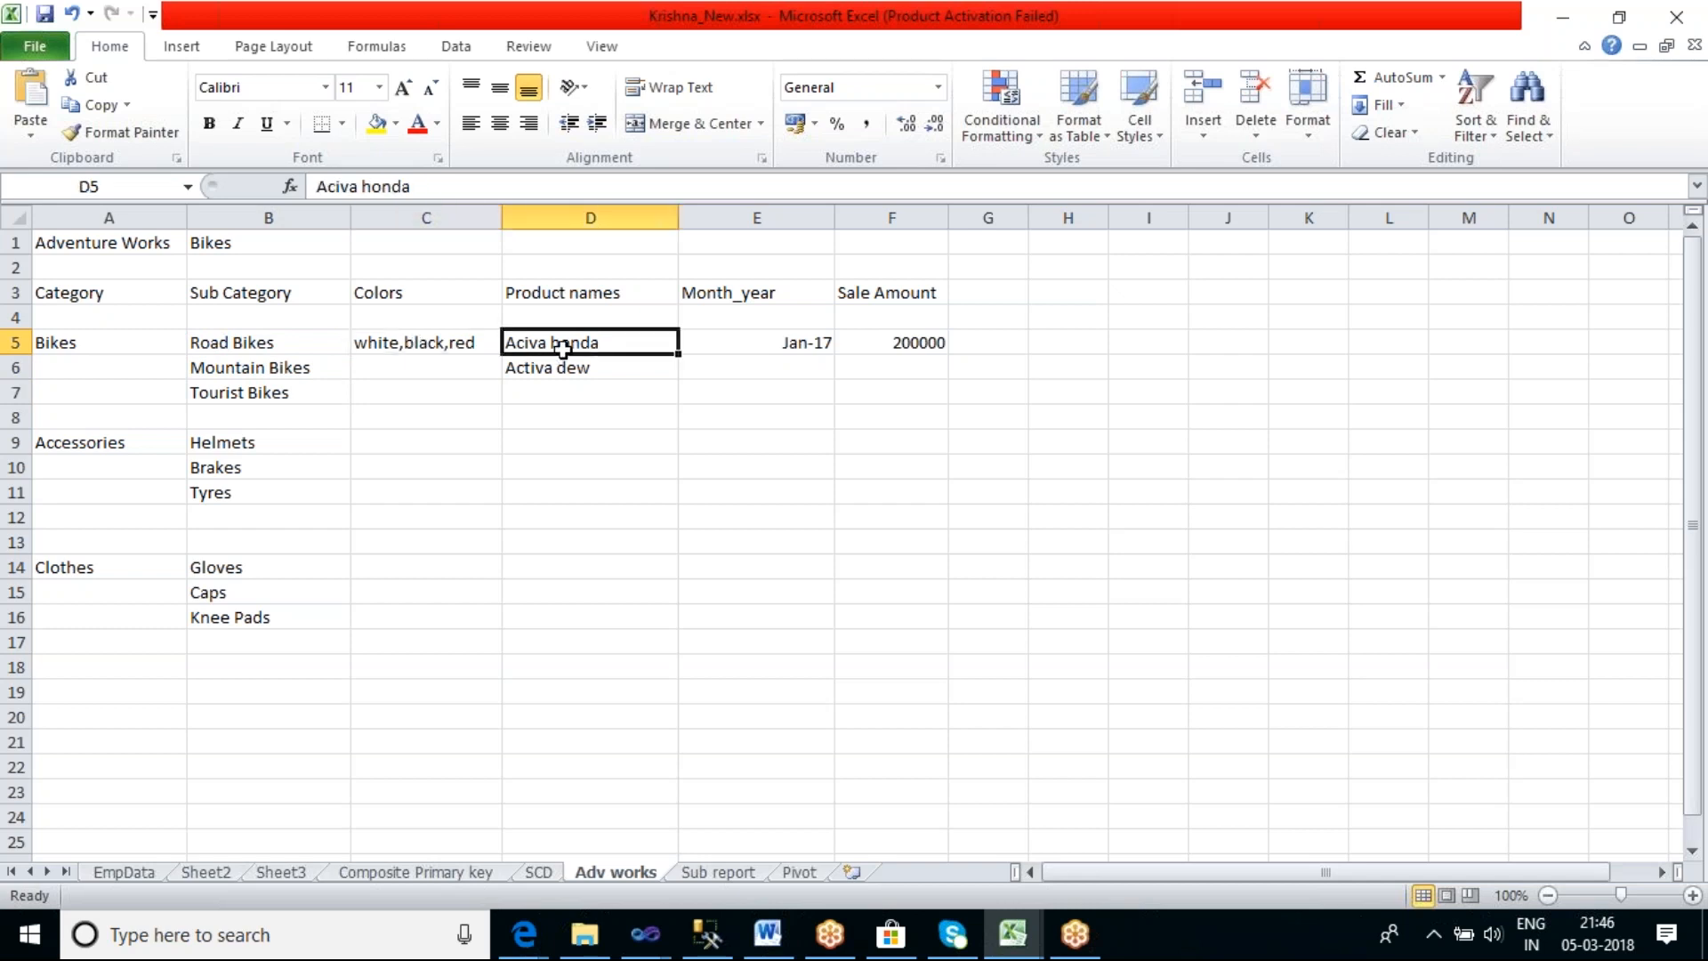
left_click(292, 343)
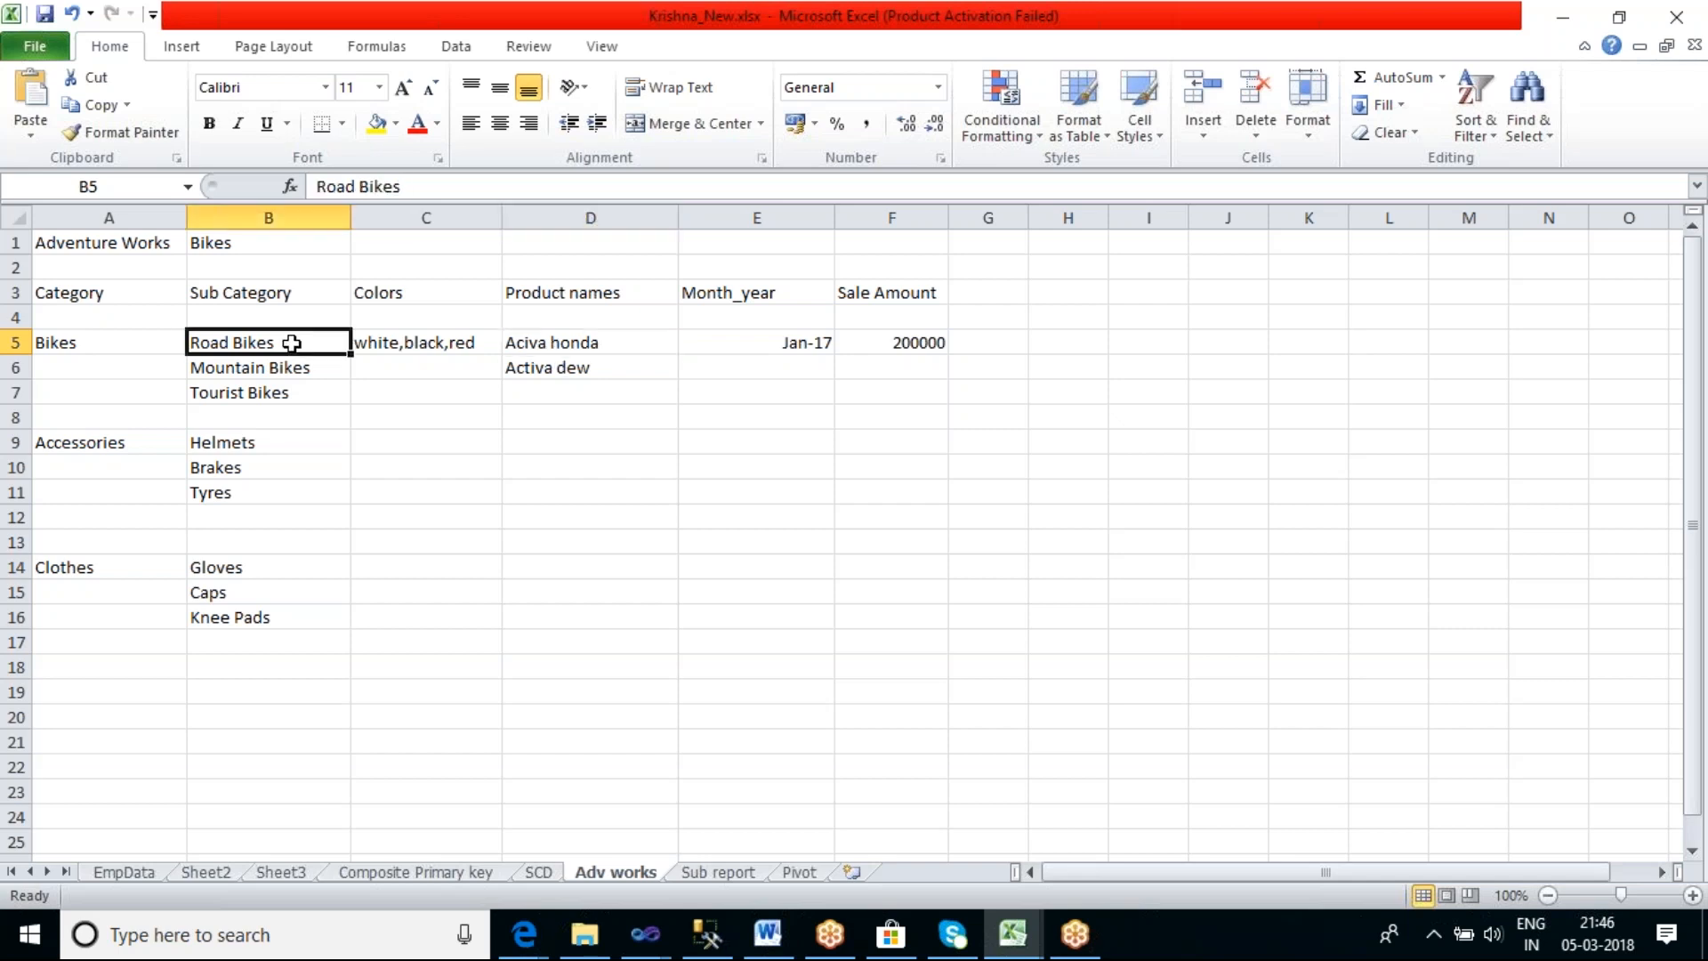
left_click(574, 349)
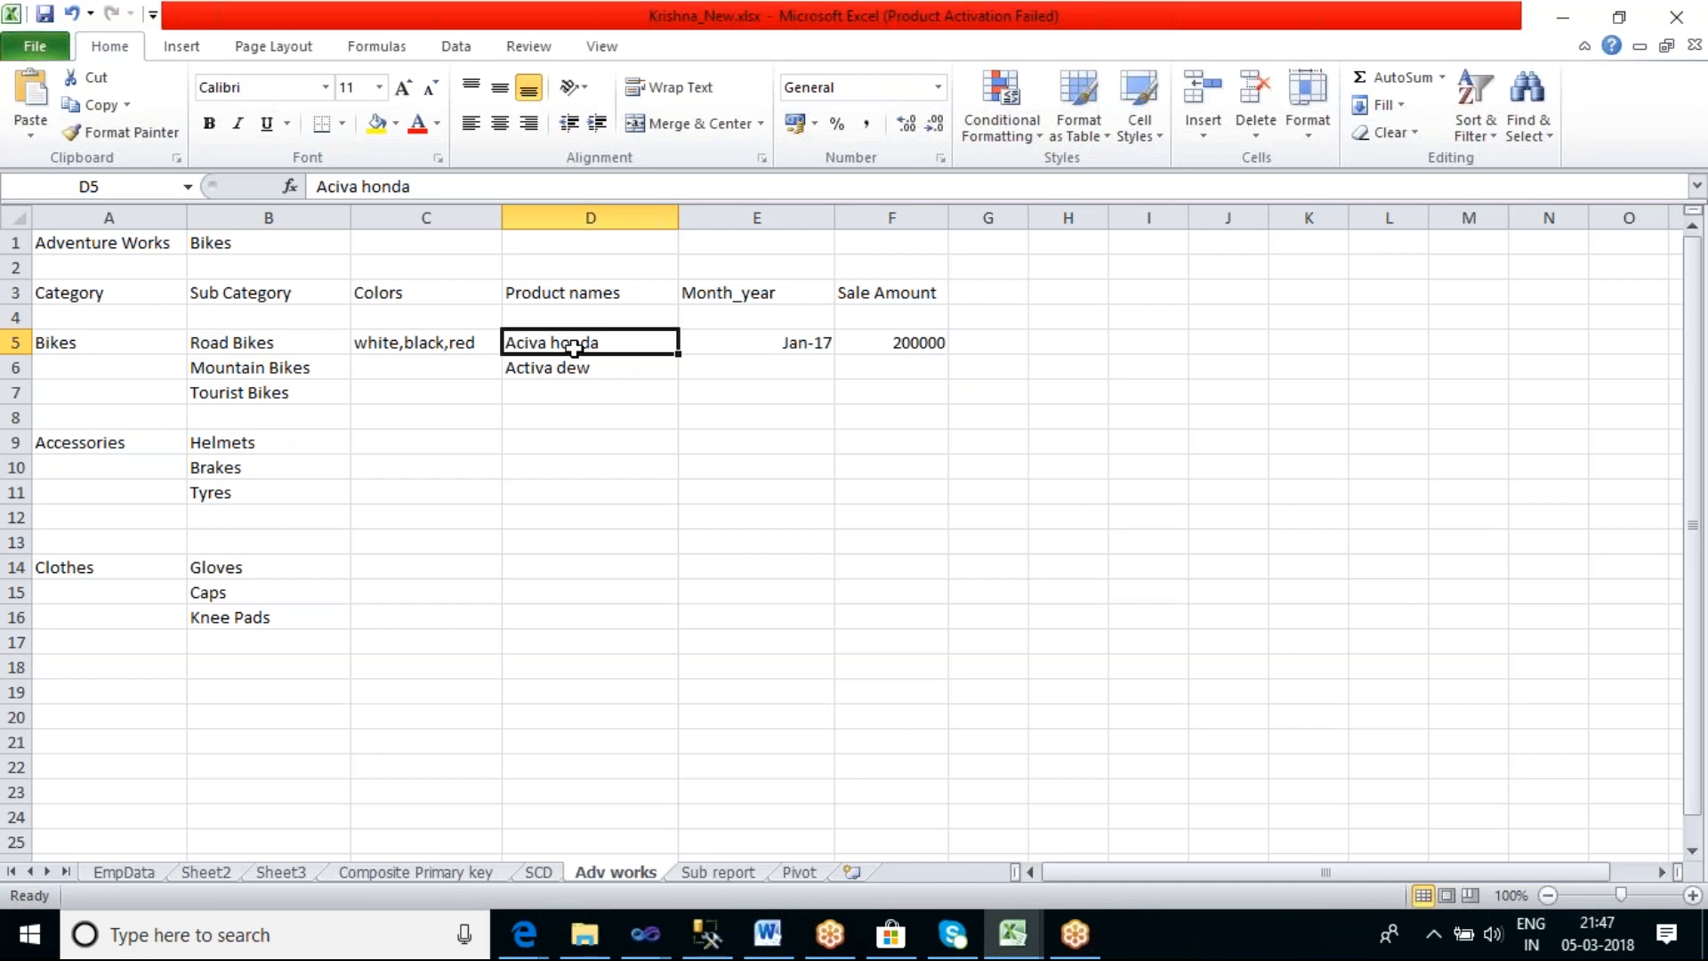
left_click(603, 362)
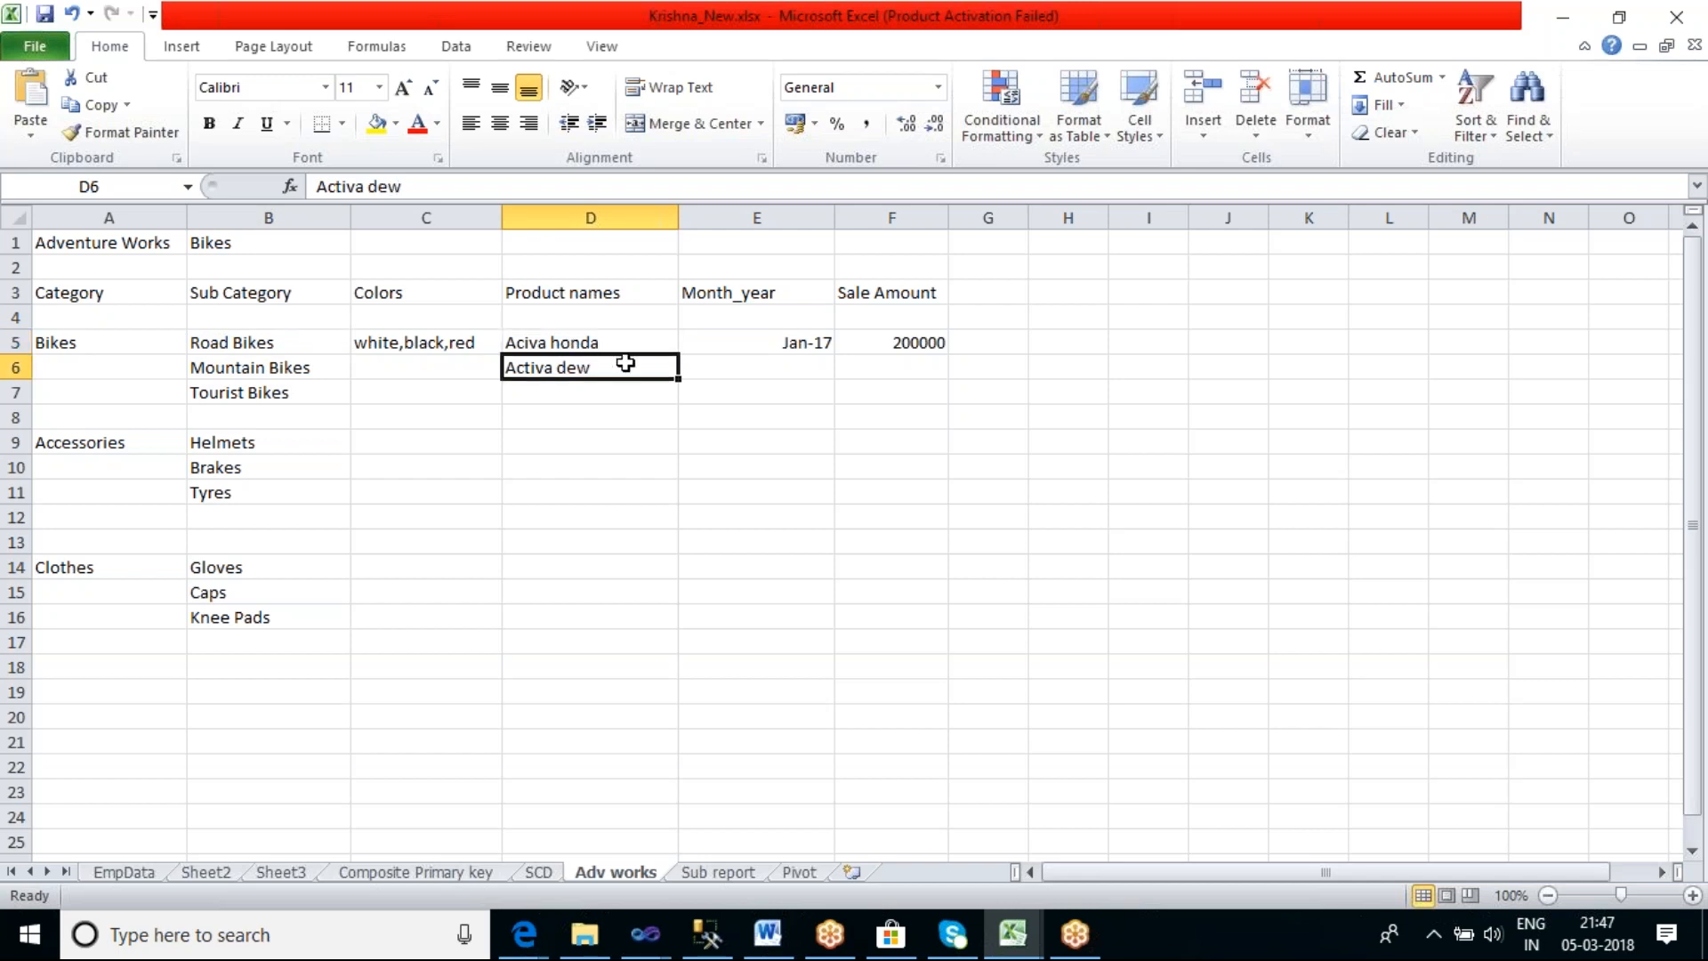
left_click(755, 343)
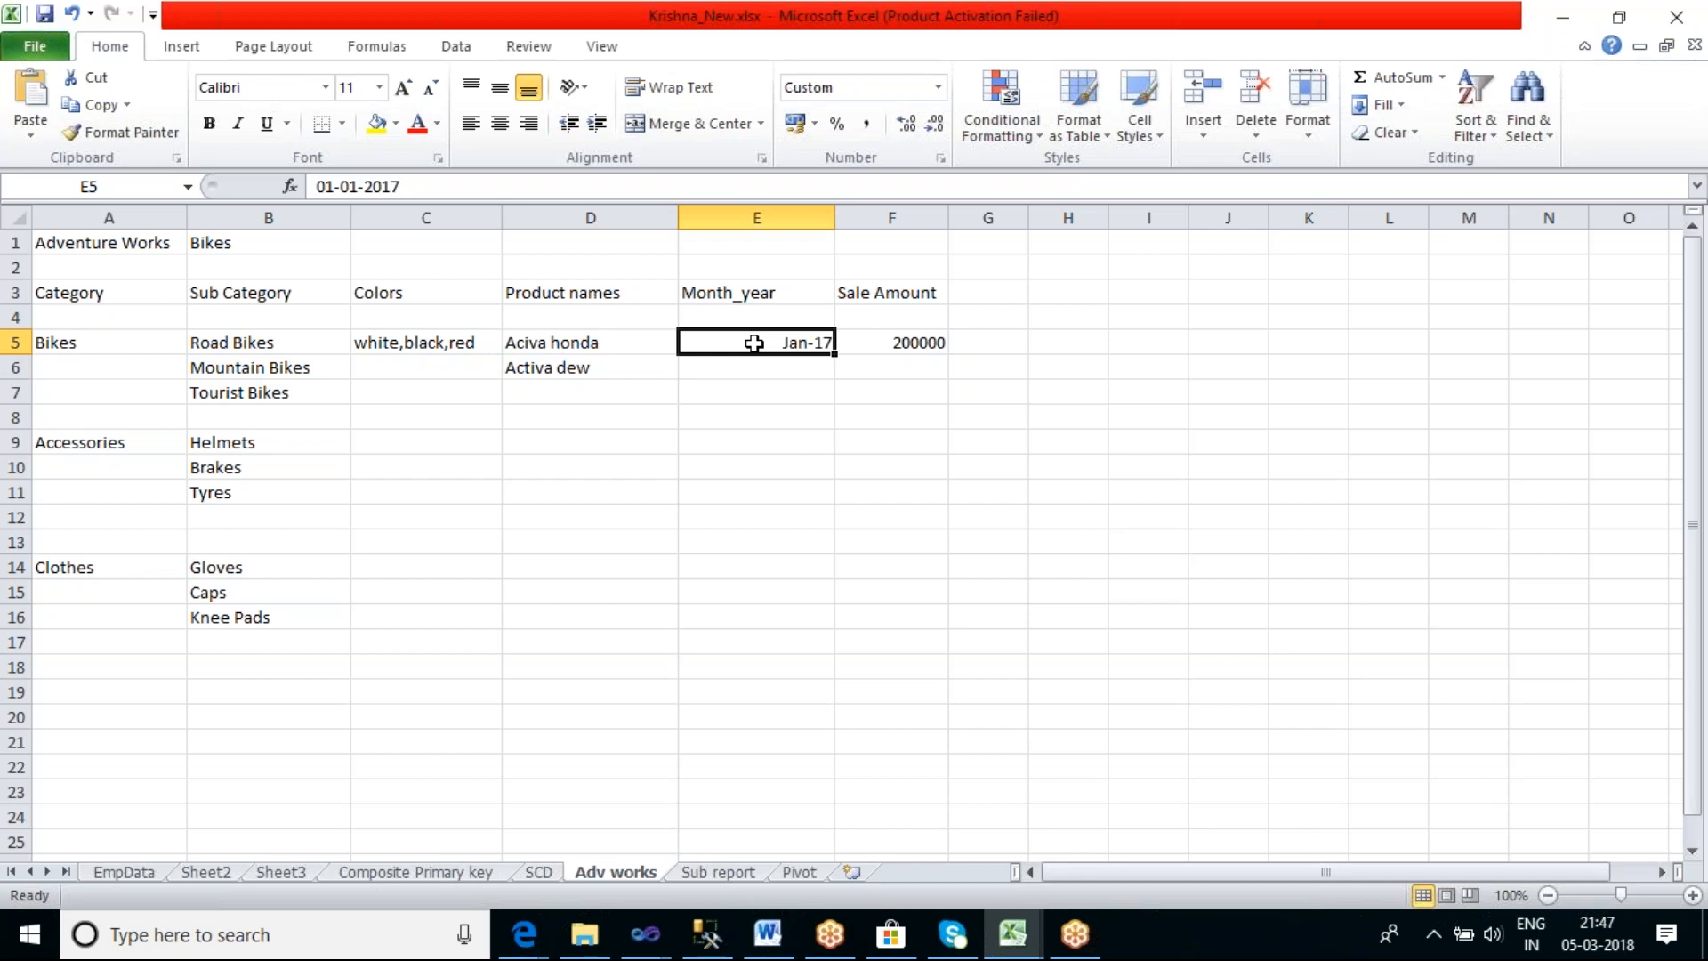
left_click(925, 345)
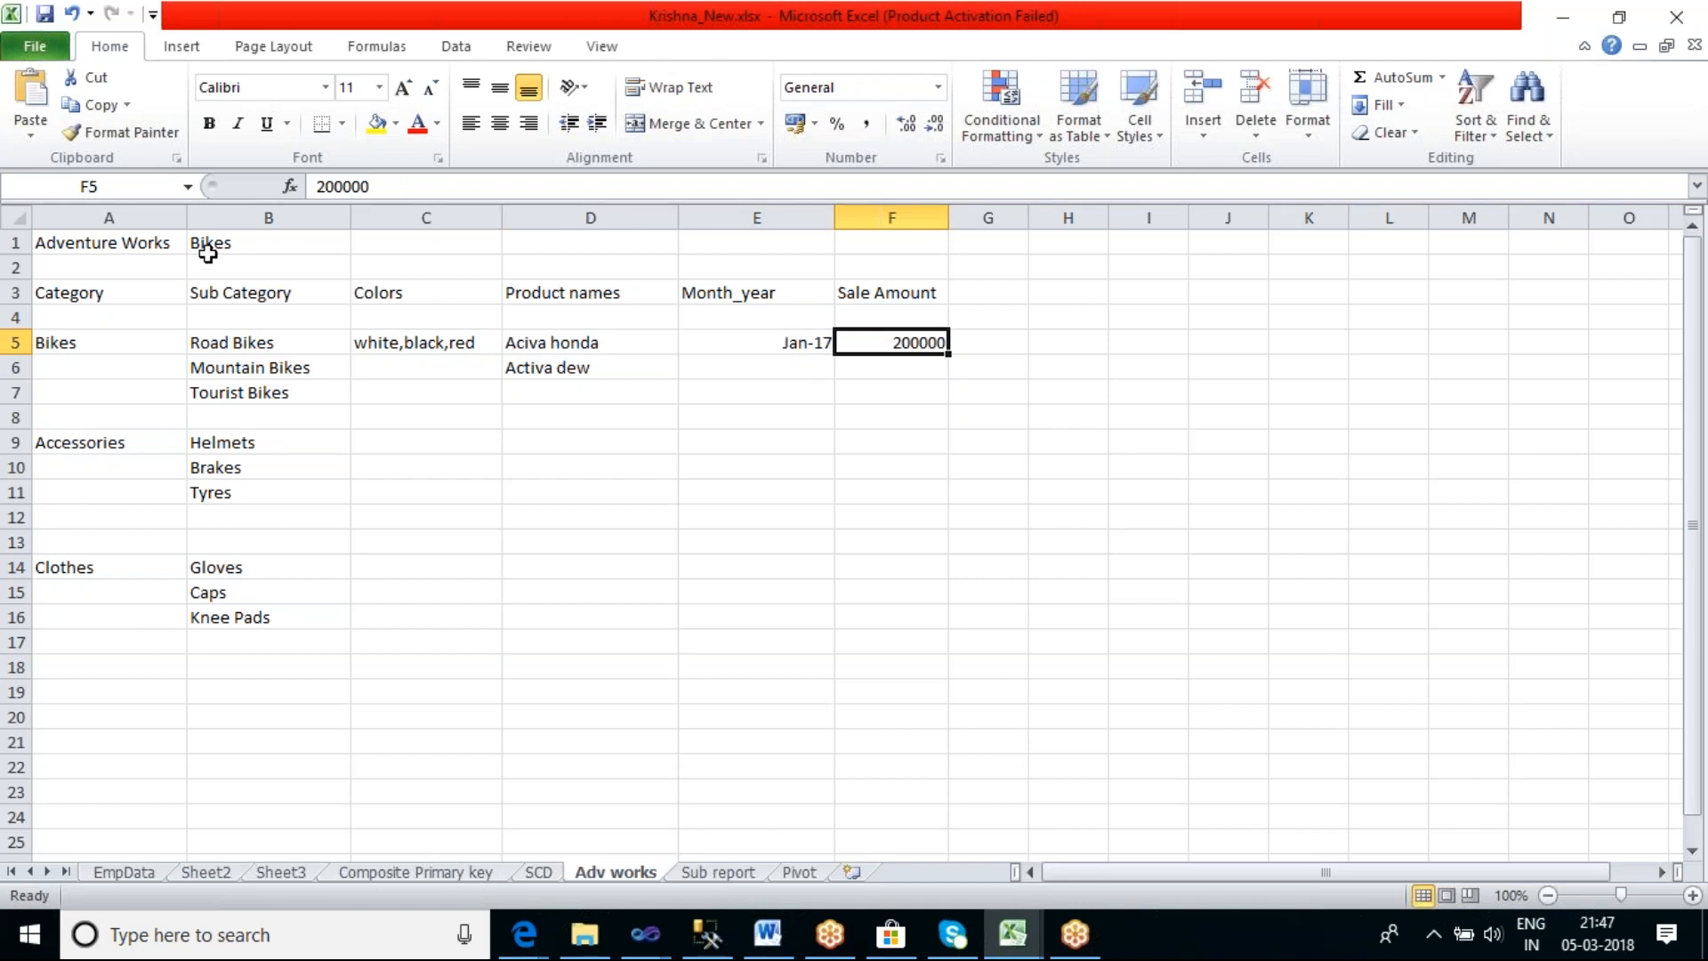
left_click(166, 246)
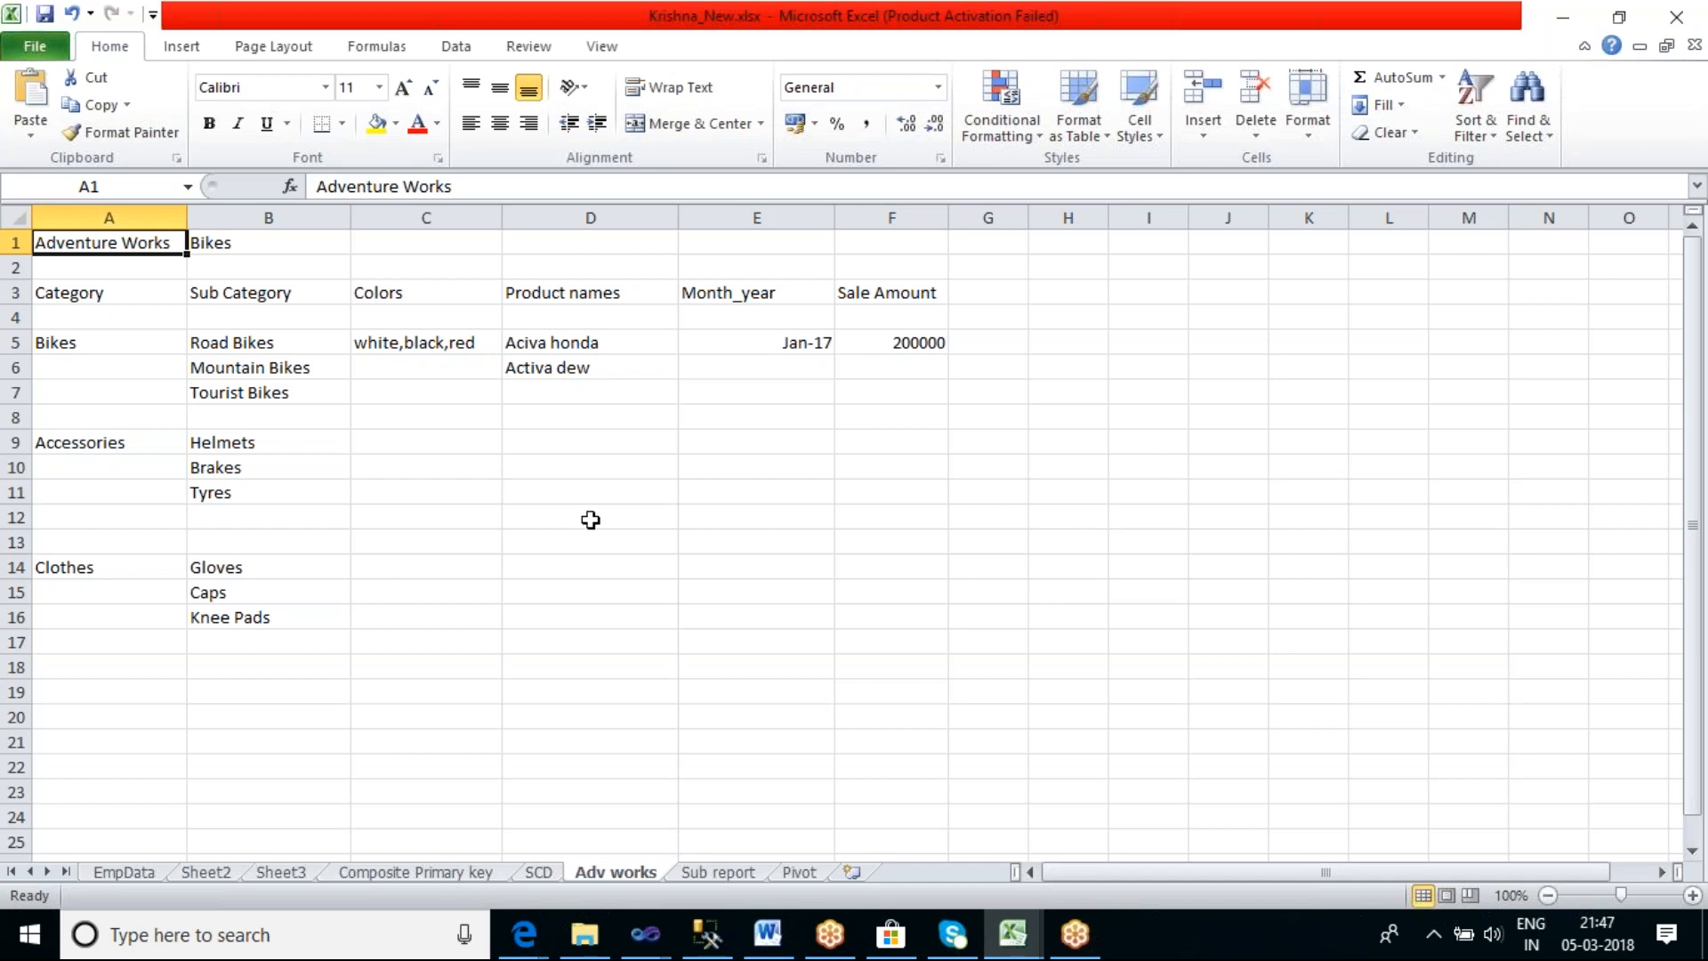
Switch to the SSRS project in Visual Studio and advance the Report Wizard from the AdventureWorks data source to query design
left_click(659, 933)
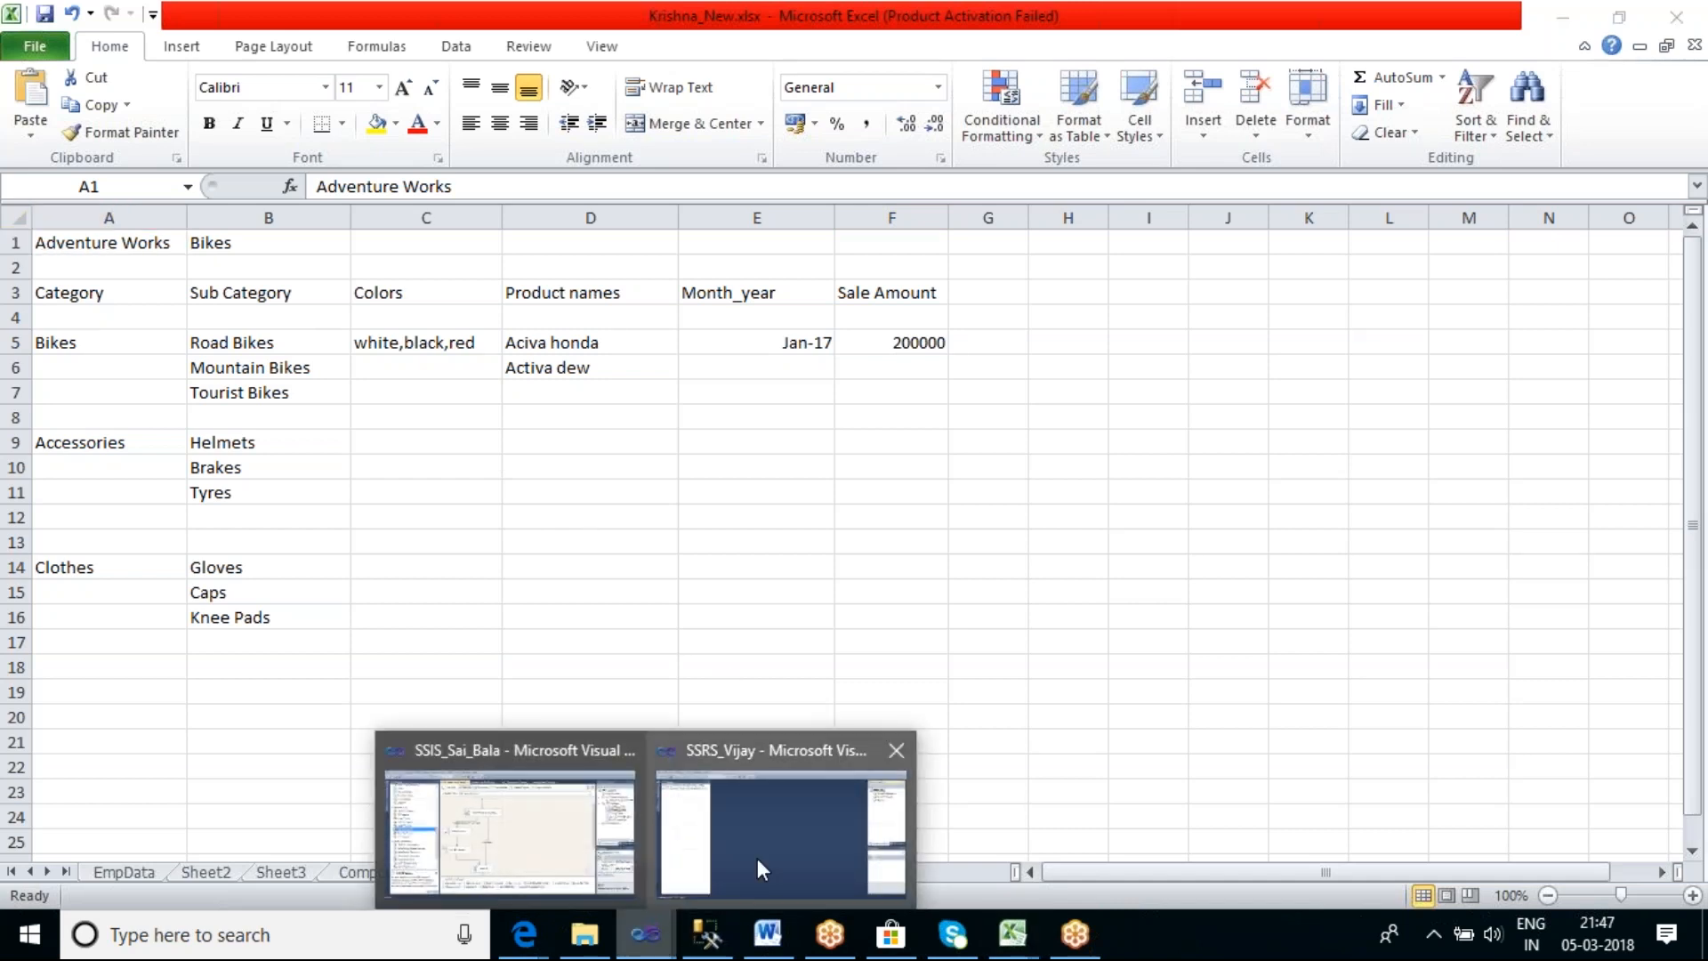
left_click(756, 856)
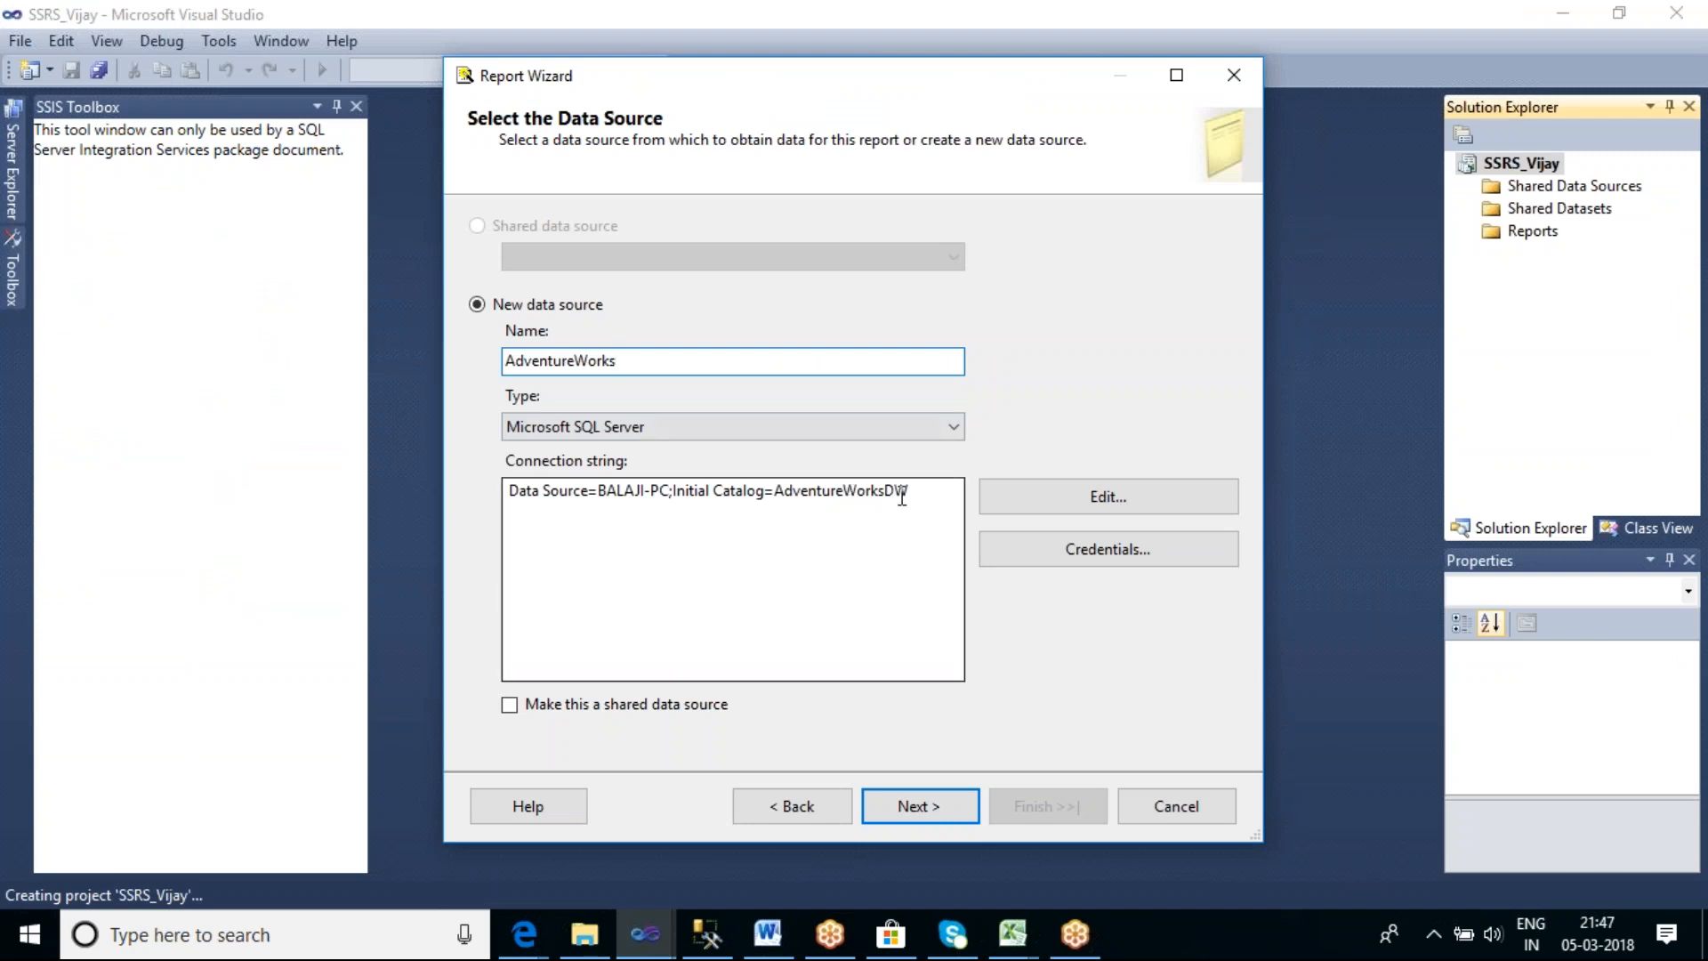
left_click(954, 803)
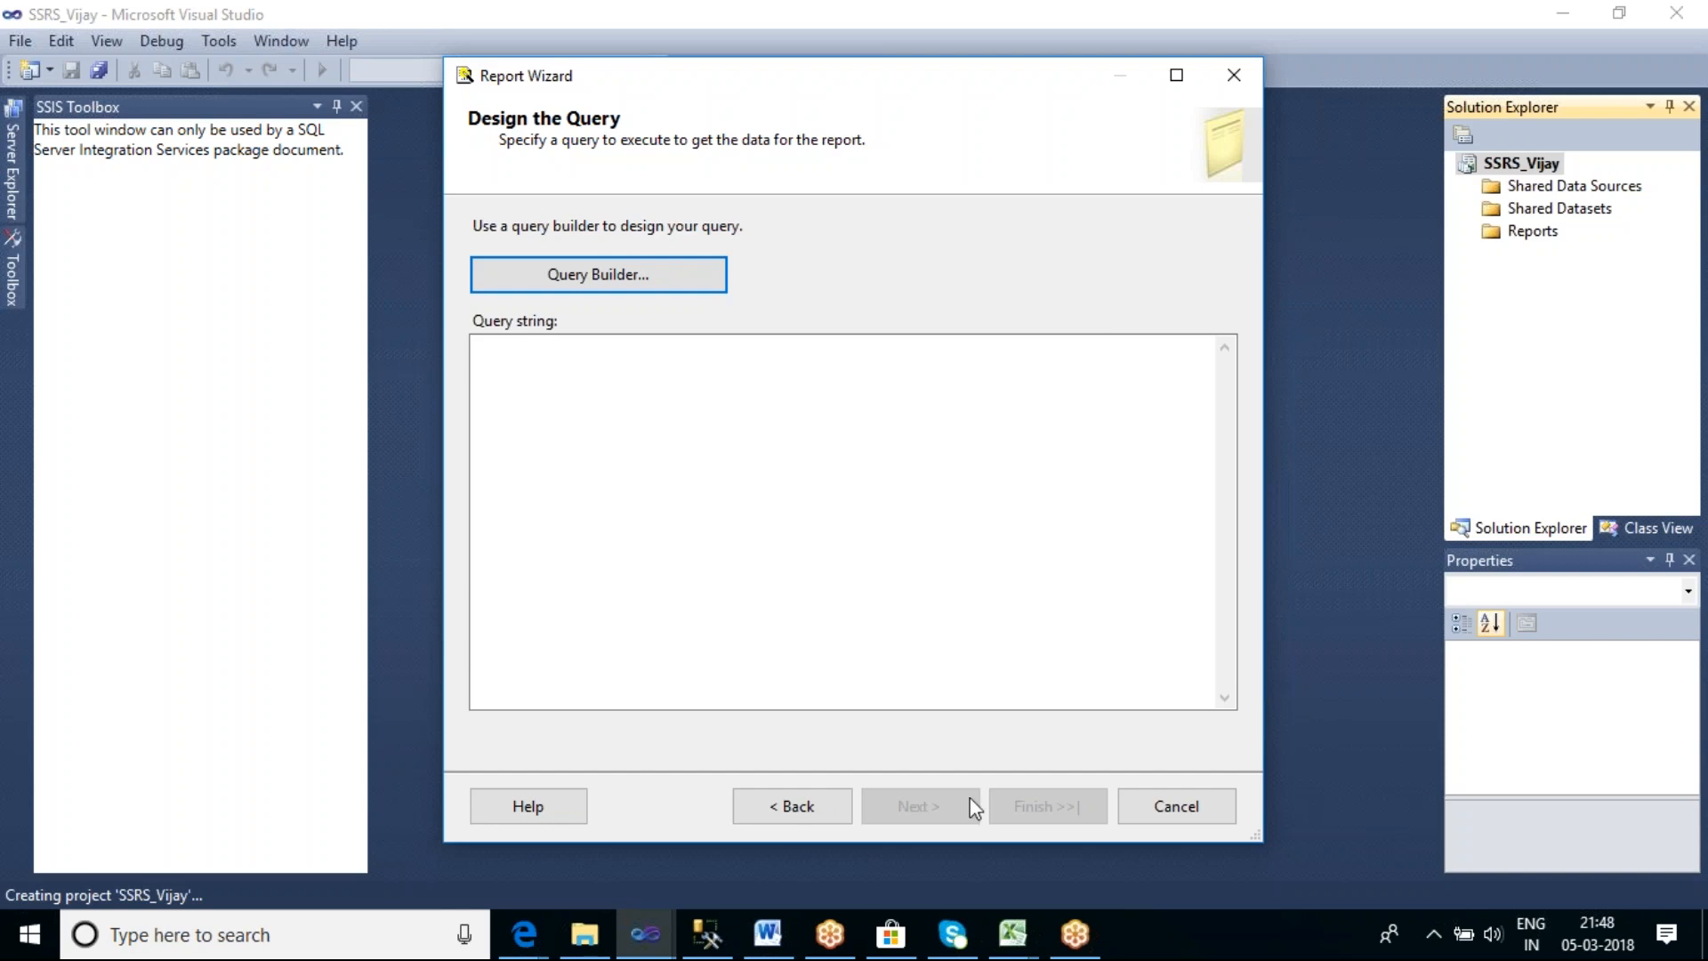
left_click(749, 403)
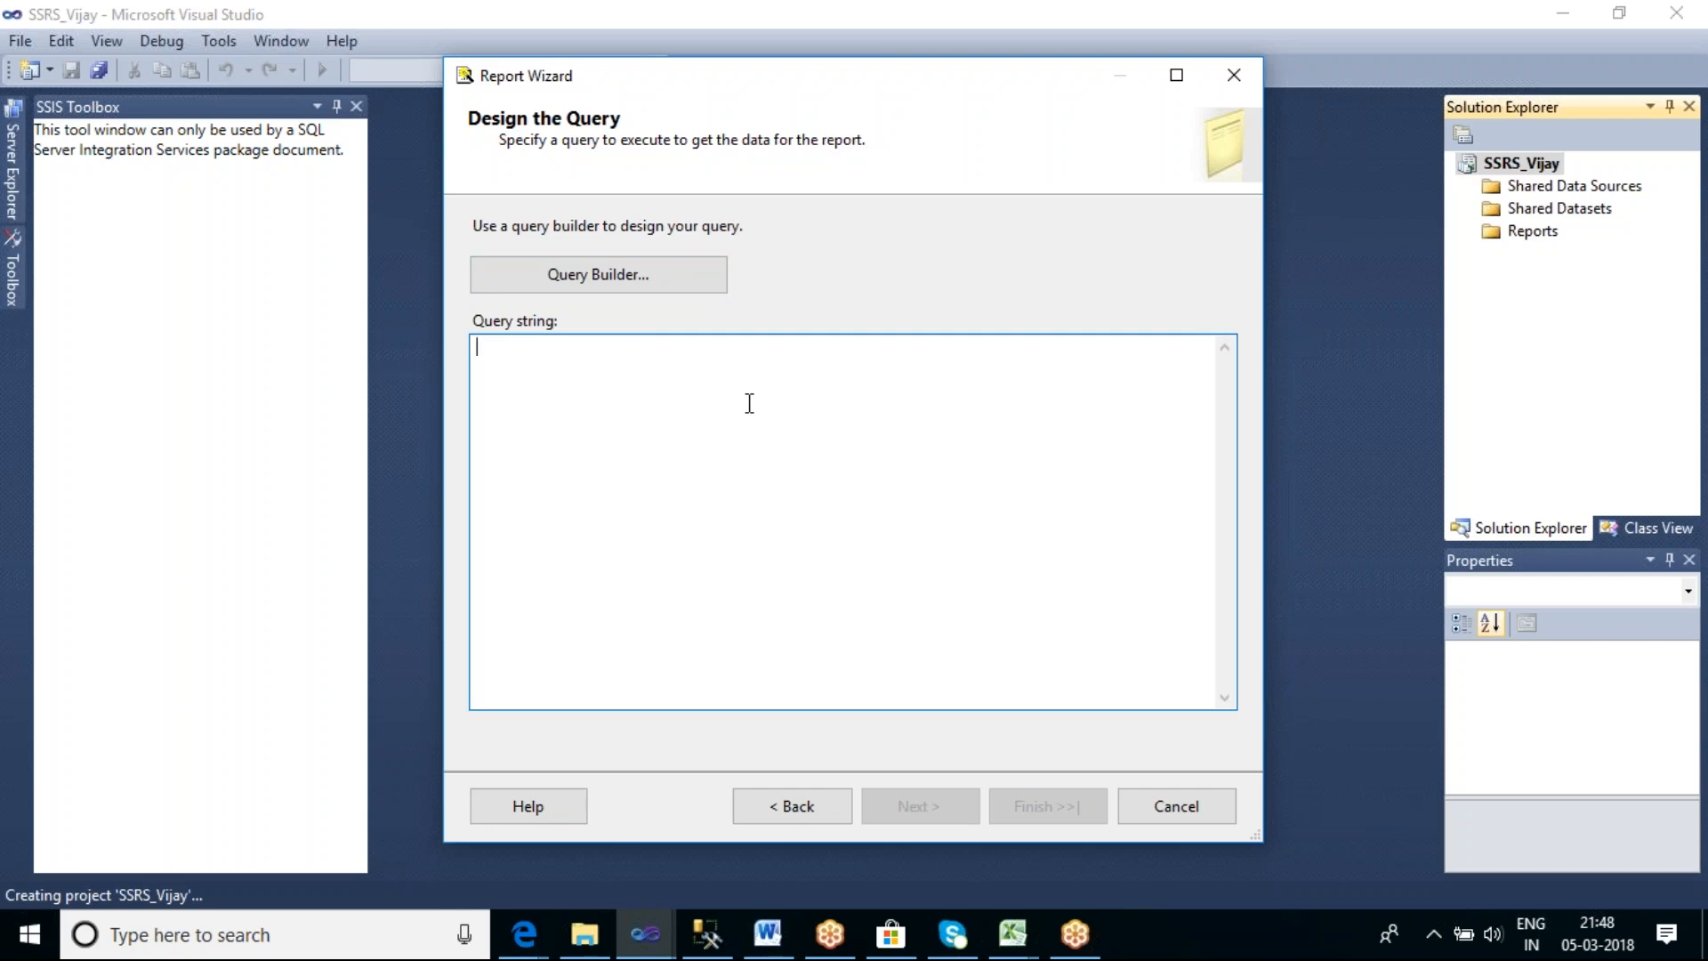
type("selec")
key("BackSpace")
key("BackSpace")
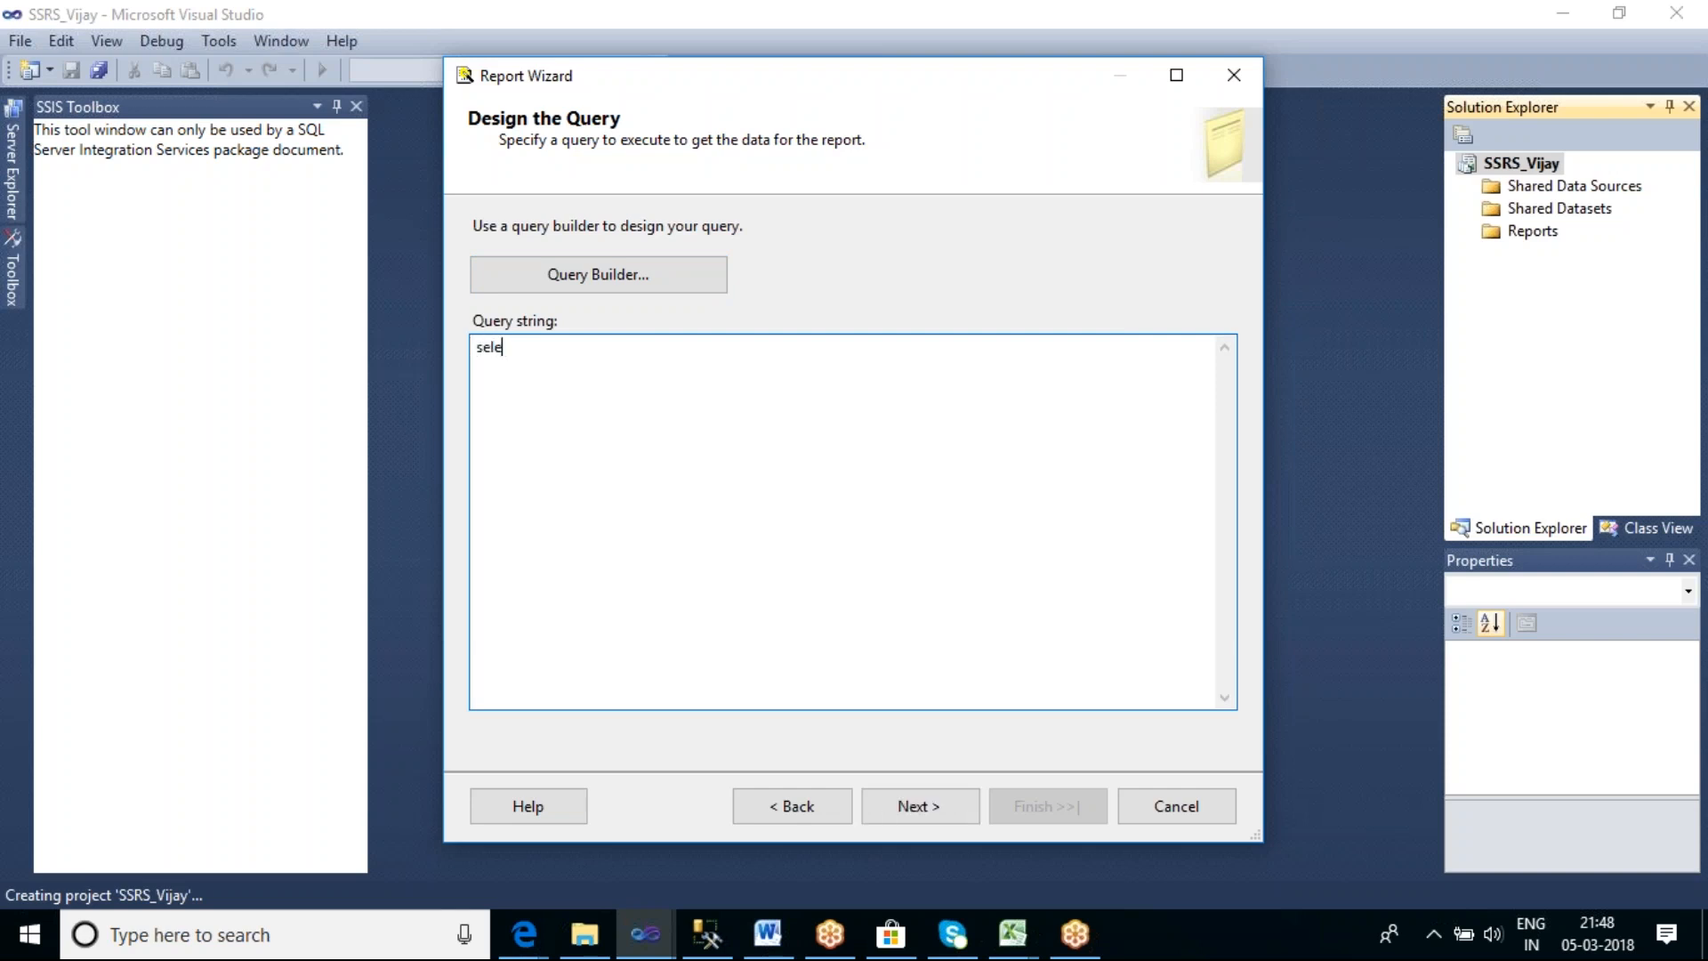
key("BackSpace")
key("BackSpace")
key("BackSpace")
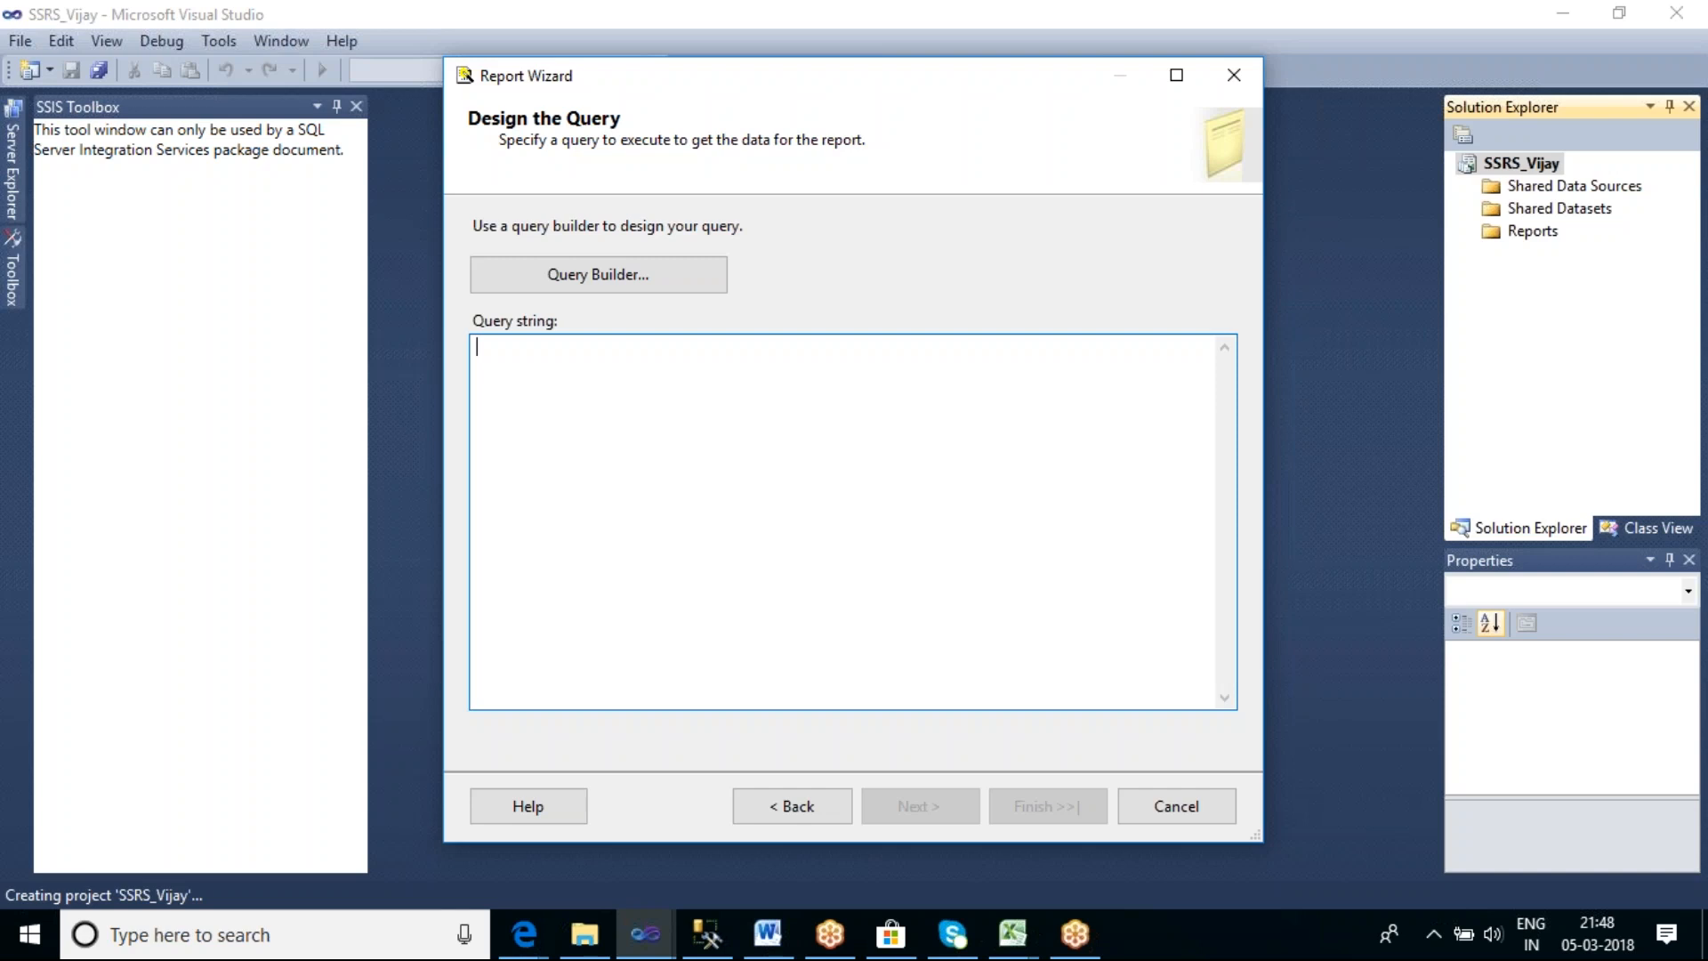
Open the Query Builder and add the DimProductCategory table to the query
left_click(627, 276)
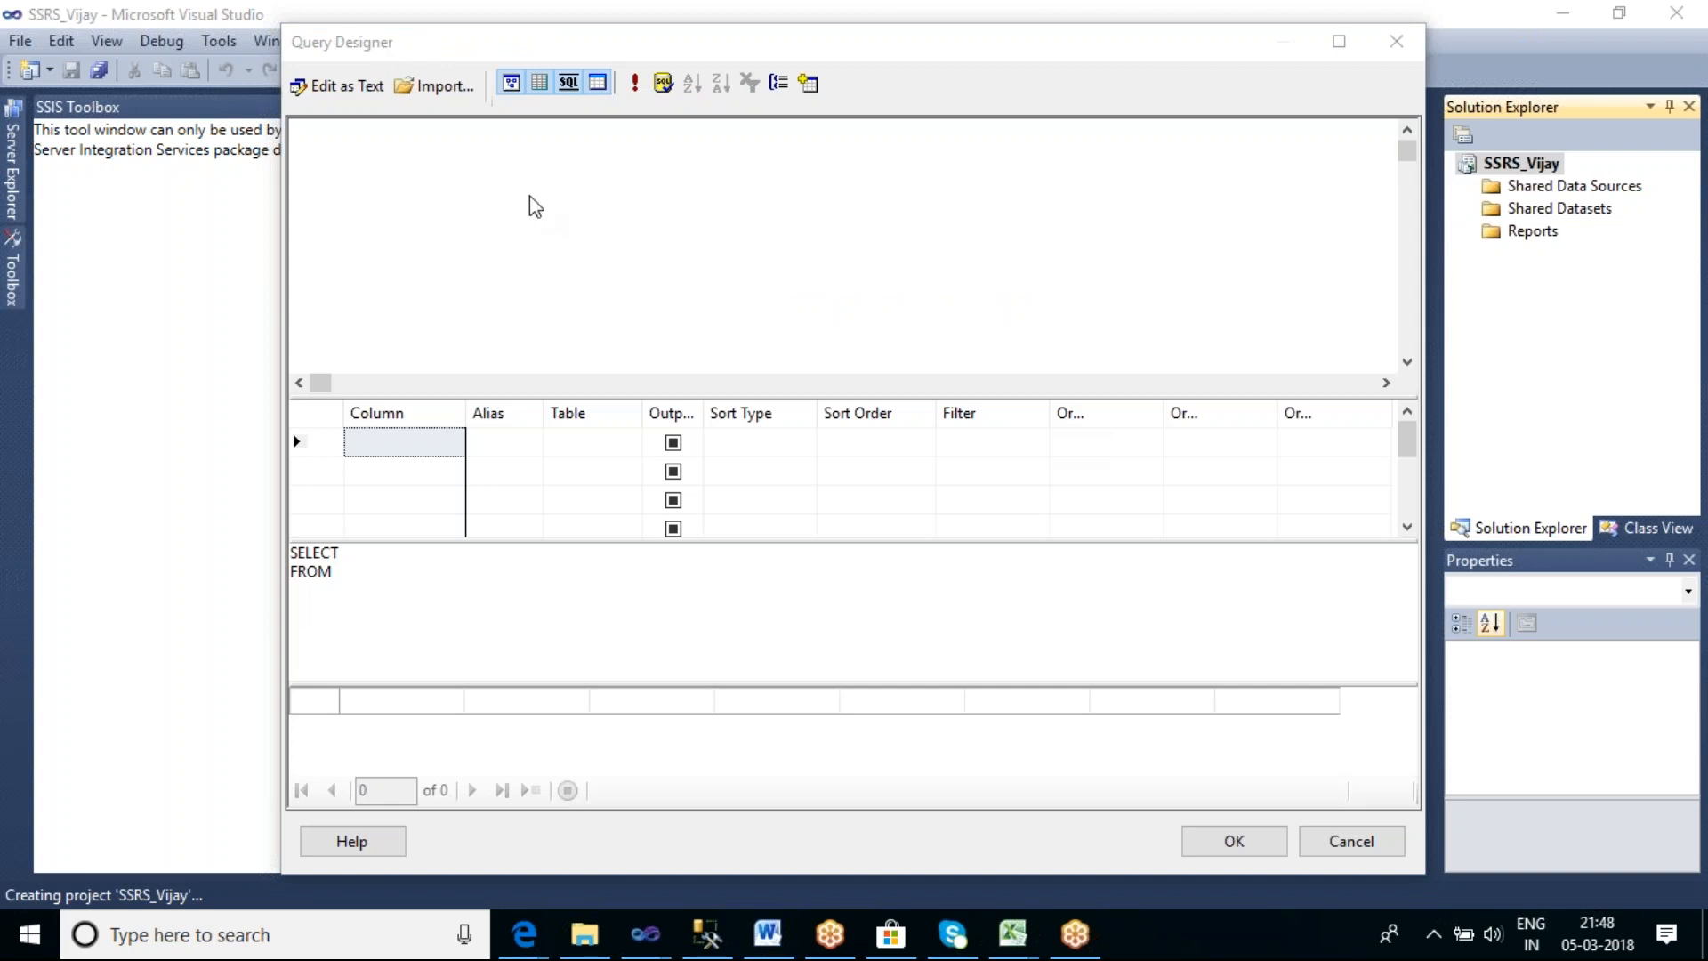
left_click(810, 85)
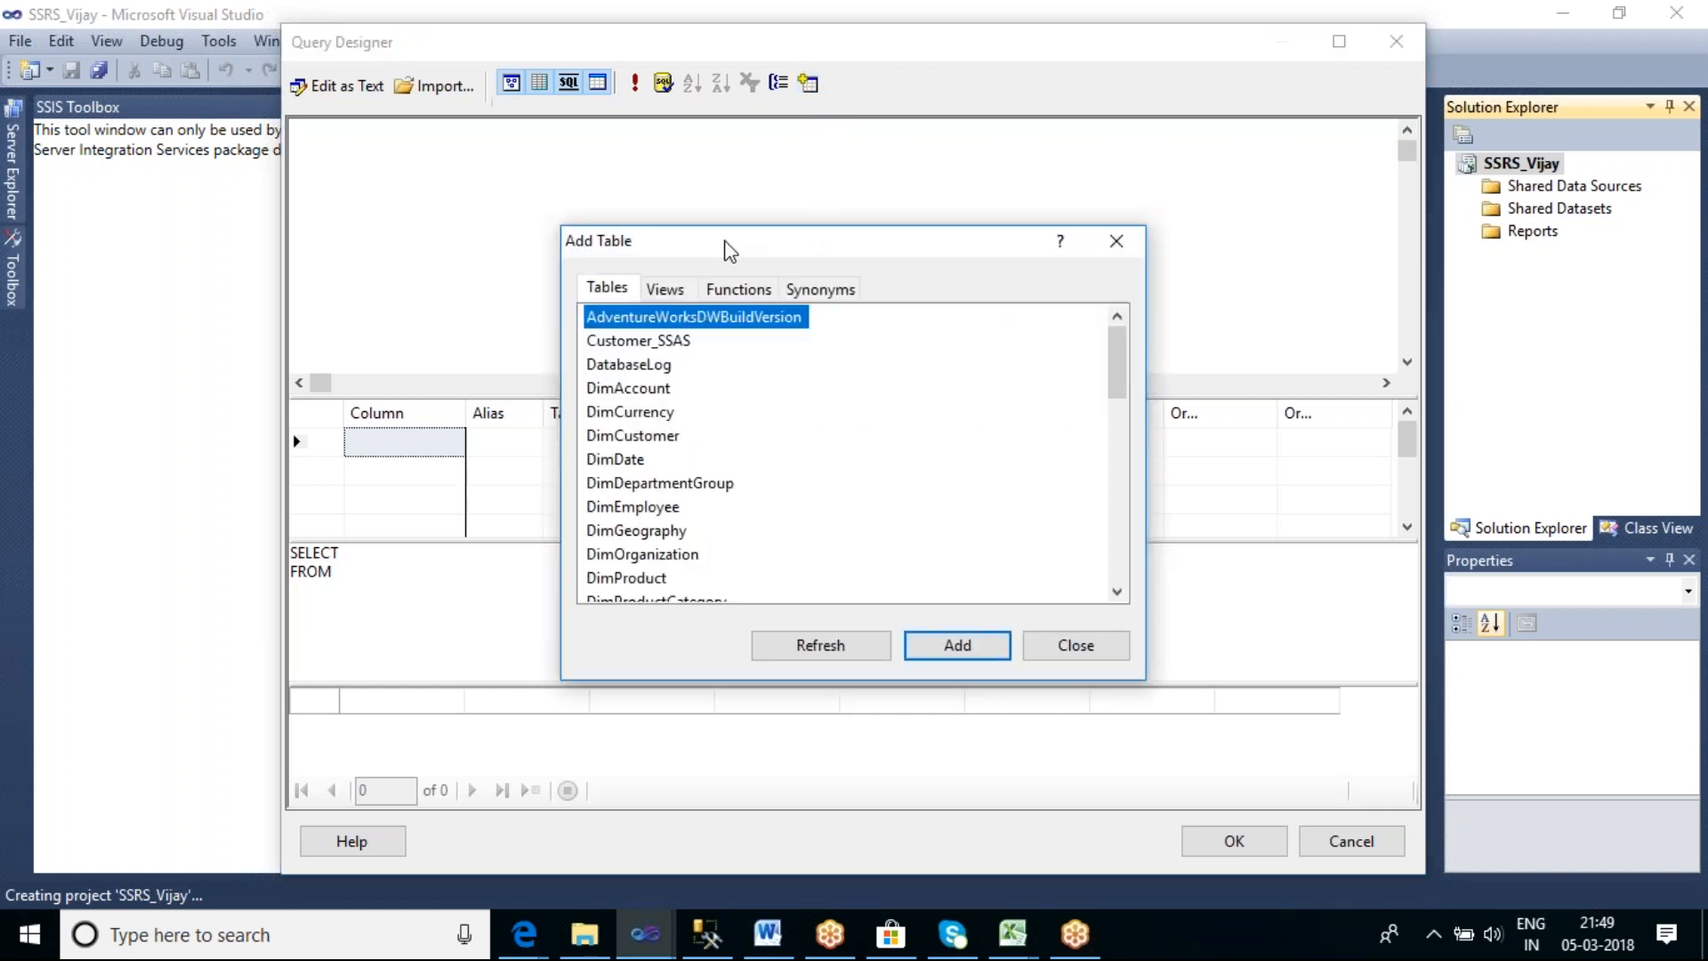
mouse_move(1119, 372)
left_mouse_down()
mouse_move(1123, 566)
mouse_move(1112, 351)
left_mouse_up()
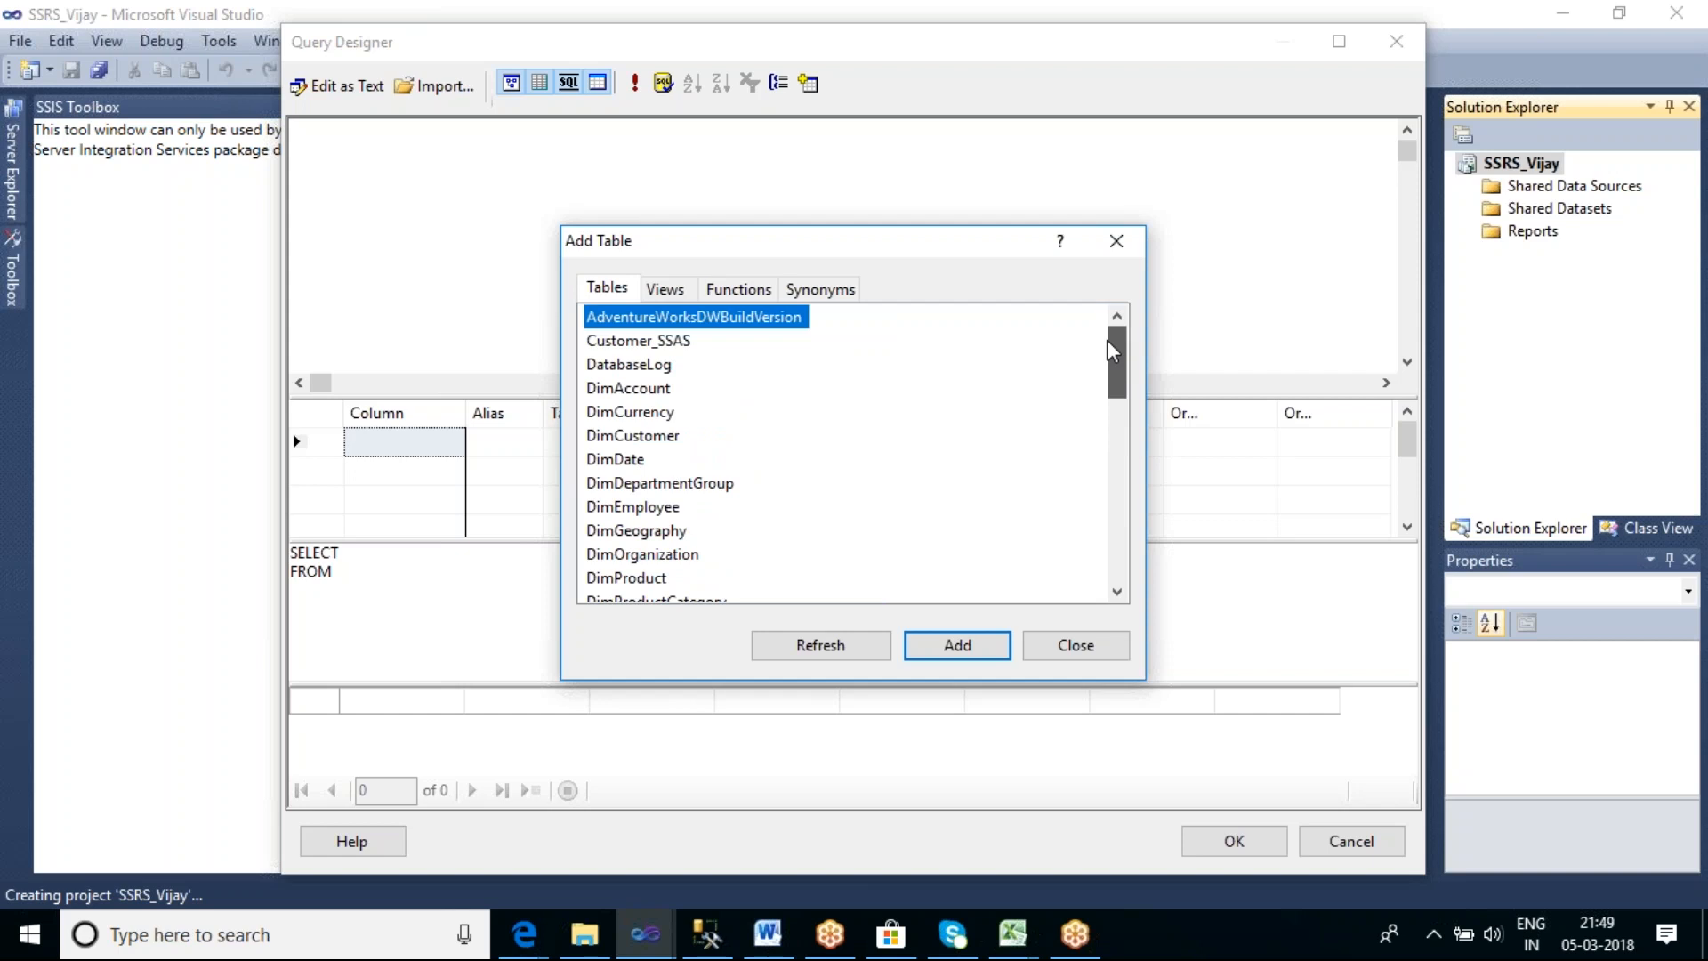
left_click_drag(1112, 350, 1118, 383)
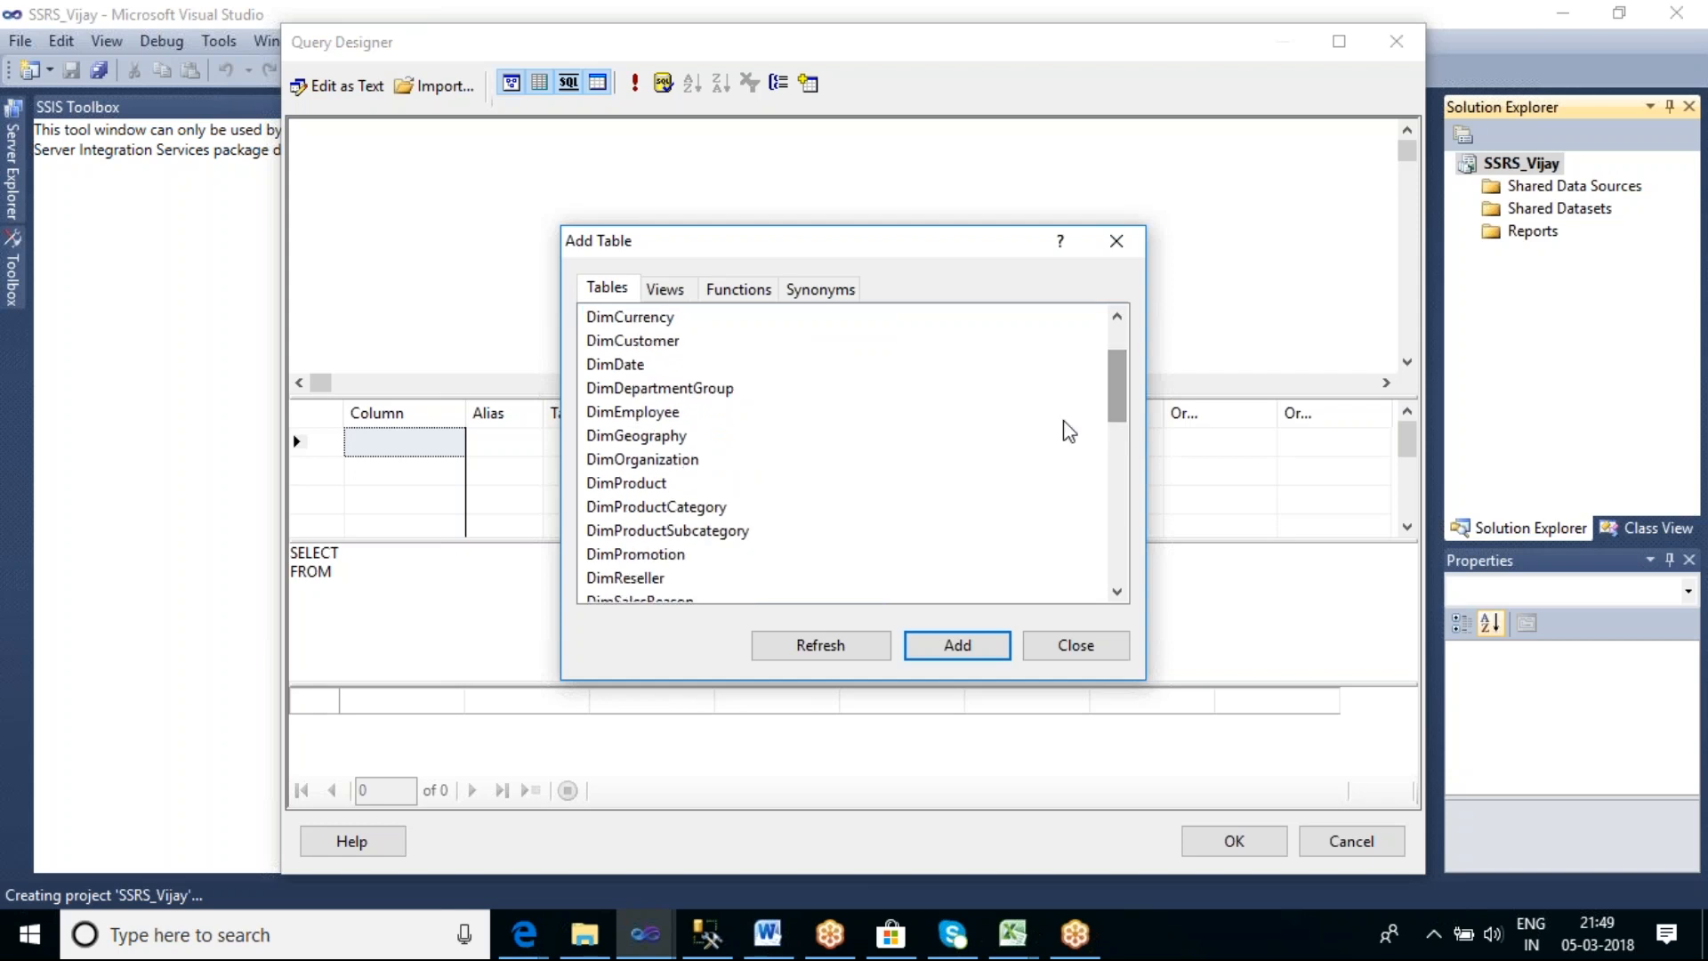
left_click(712, 507)
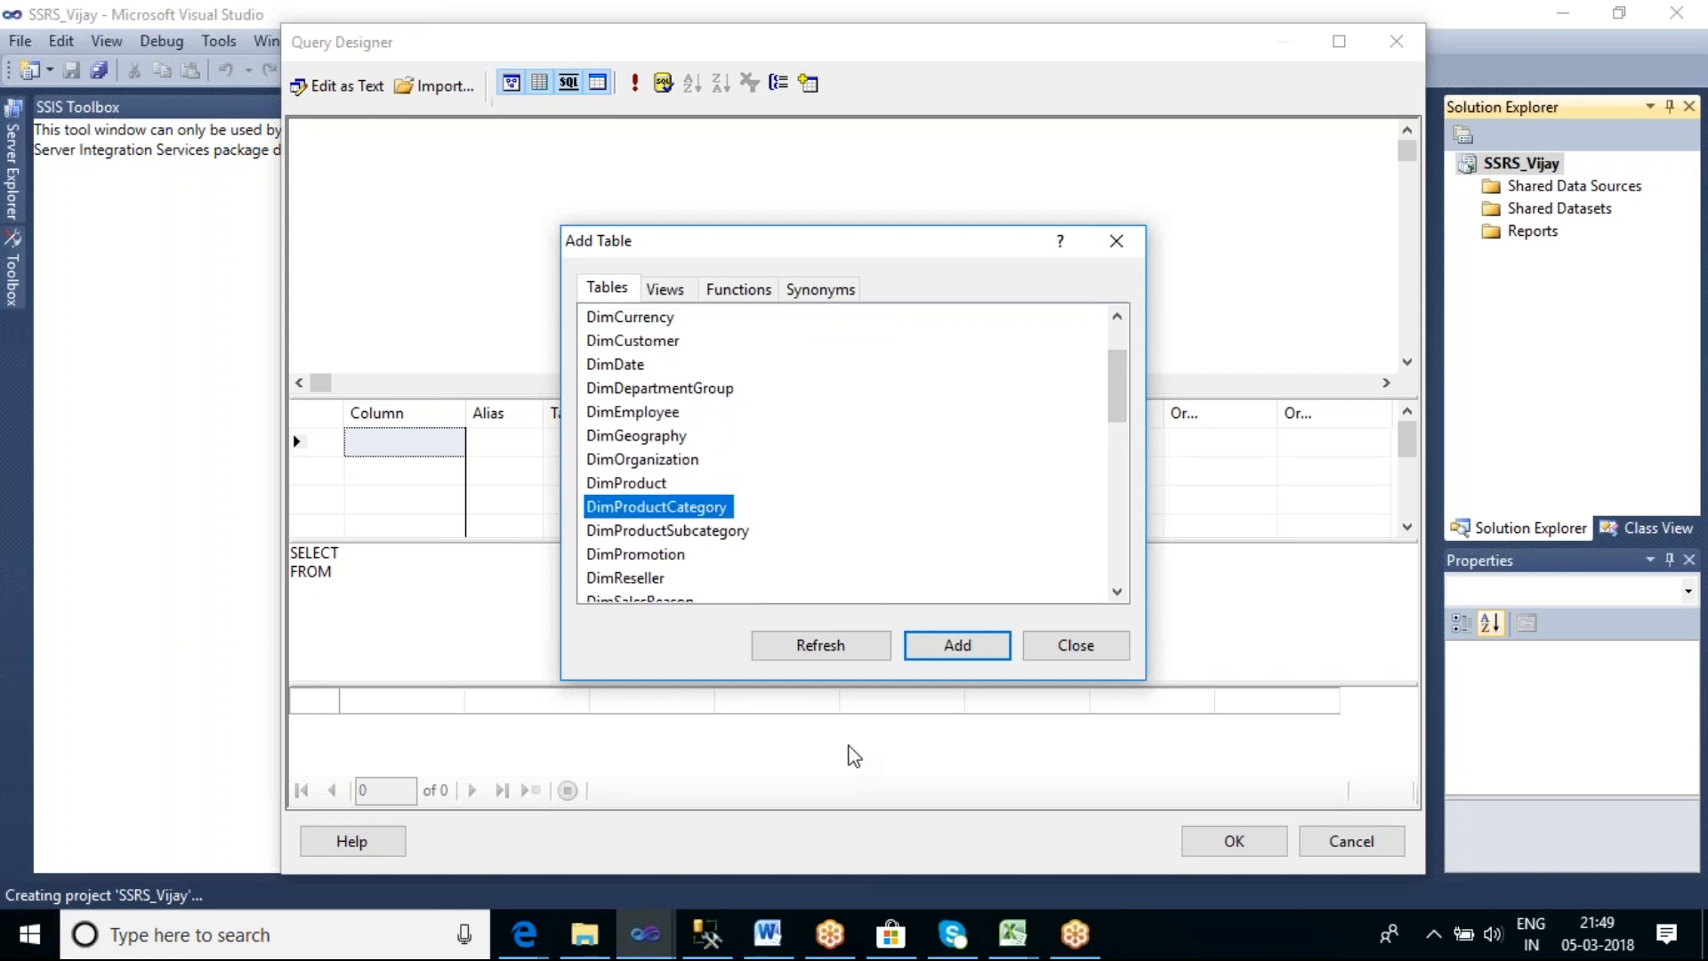
left_click(962, 648)
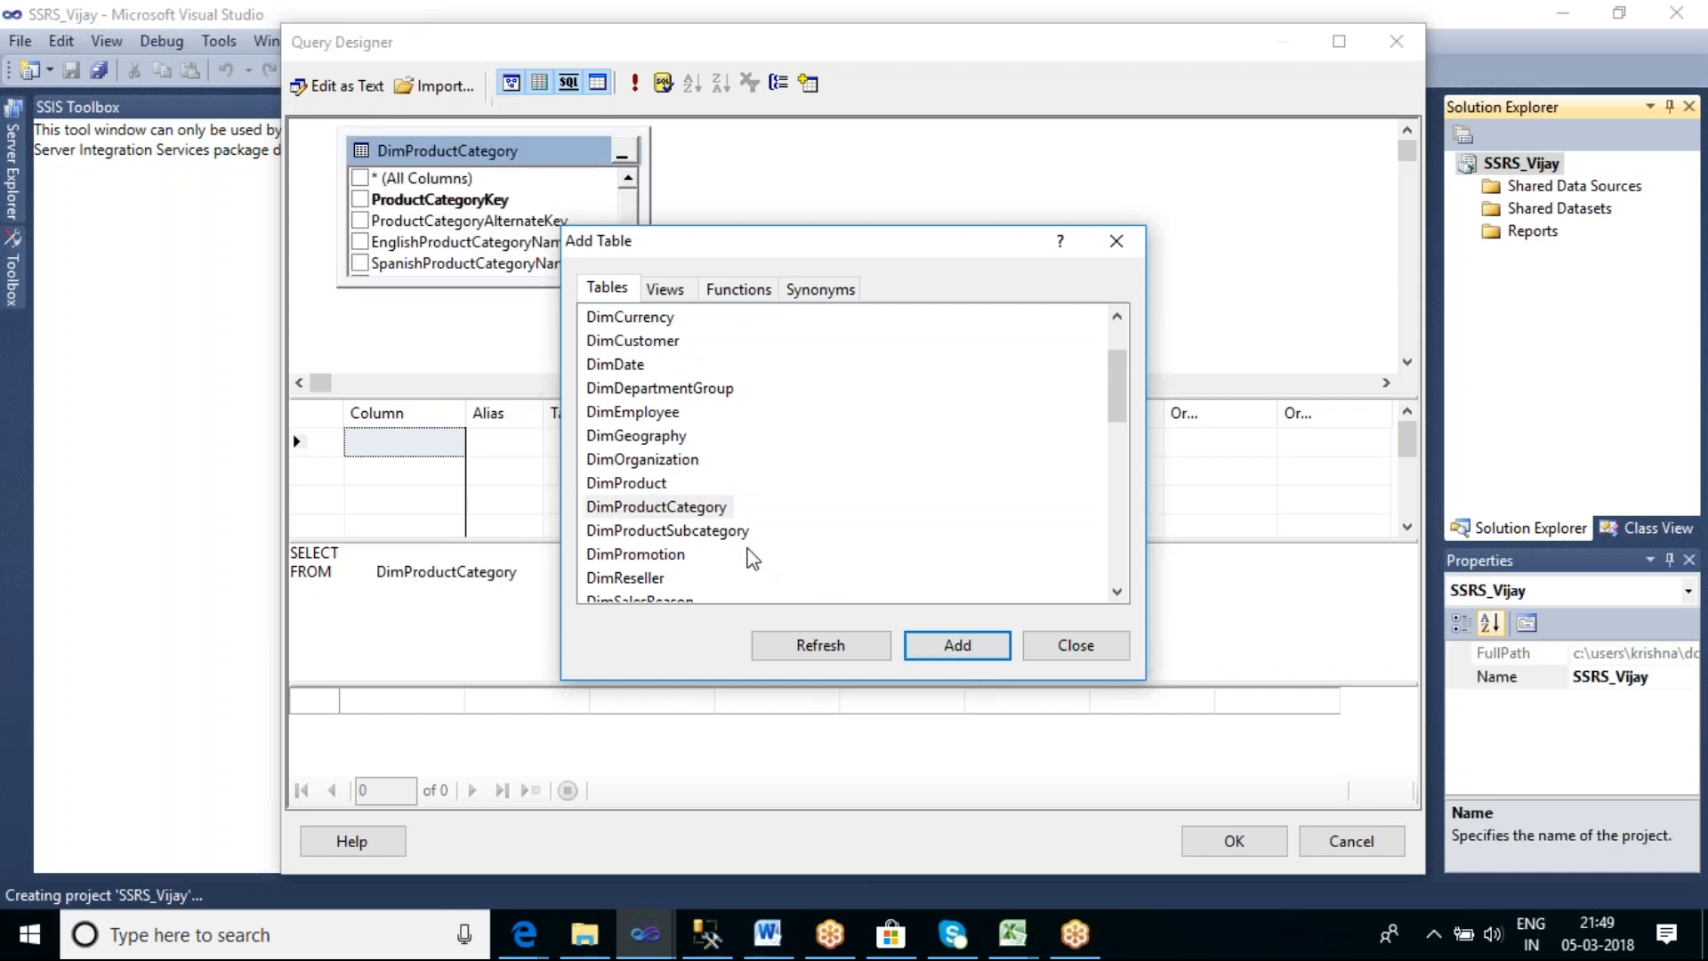
Add the DimProductSubcategory and DimProduct tables to the query
left_click(724, 532)
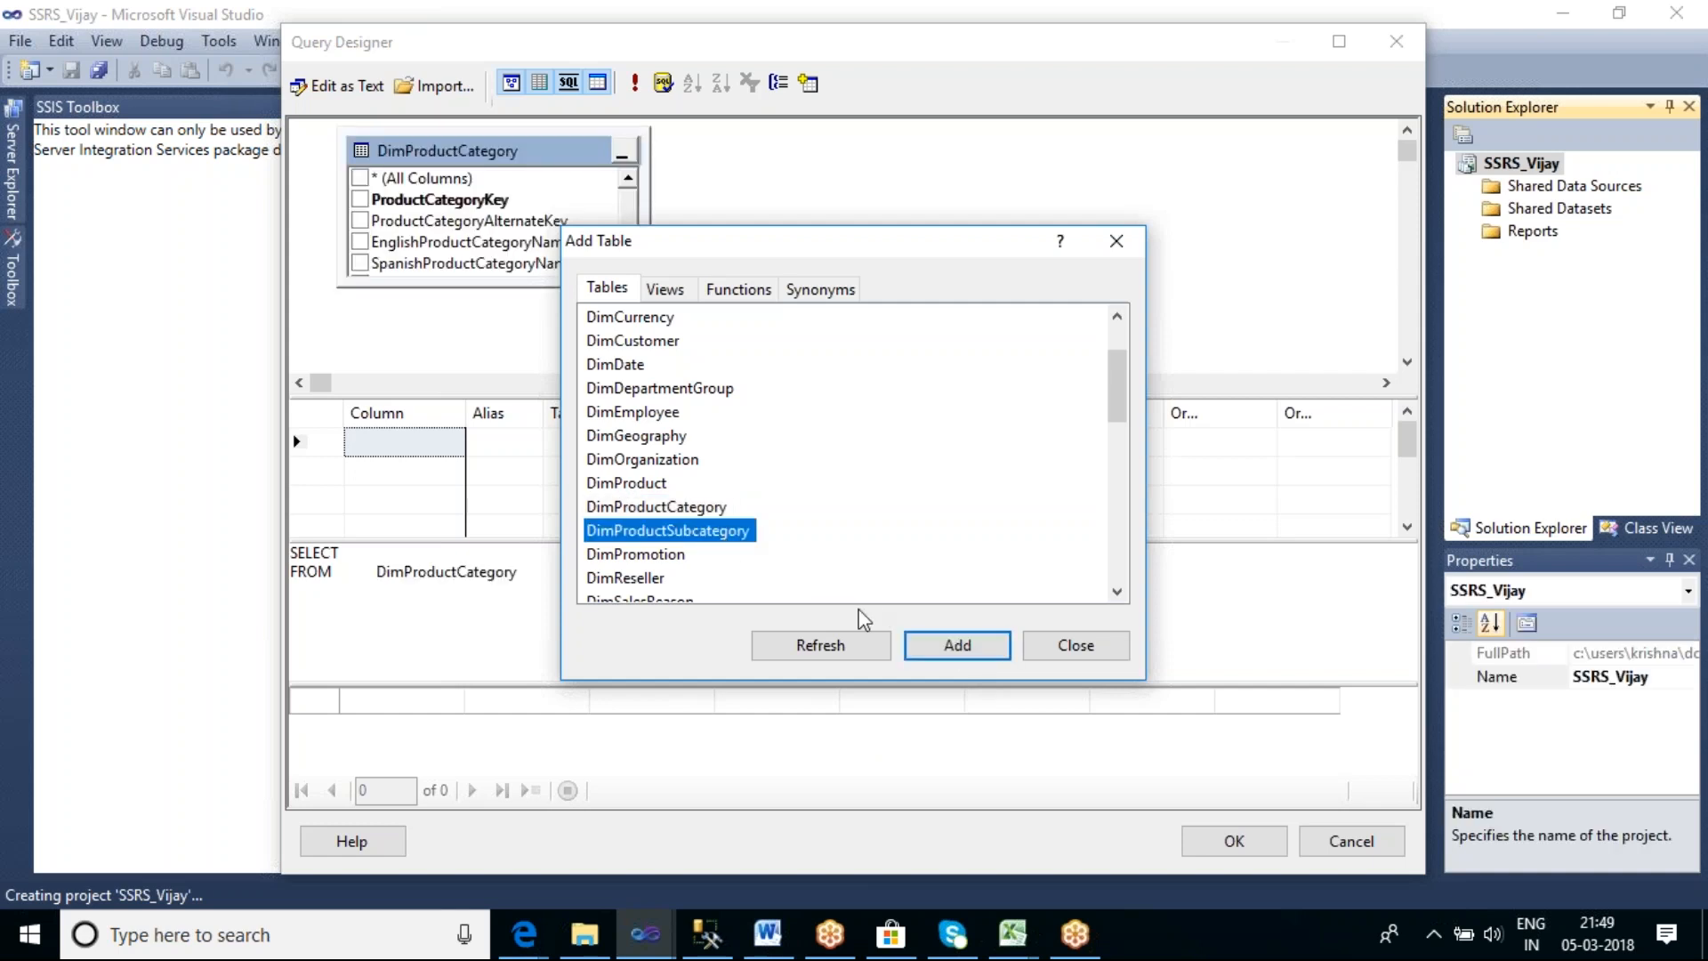
left_click(979, 651)
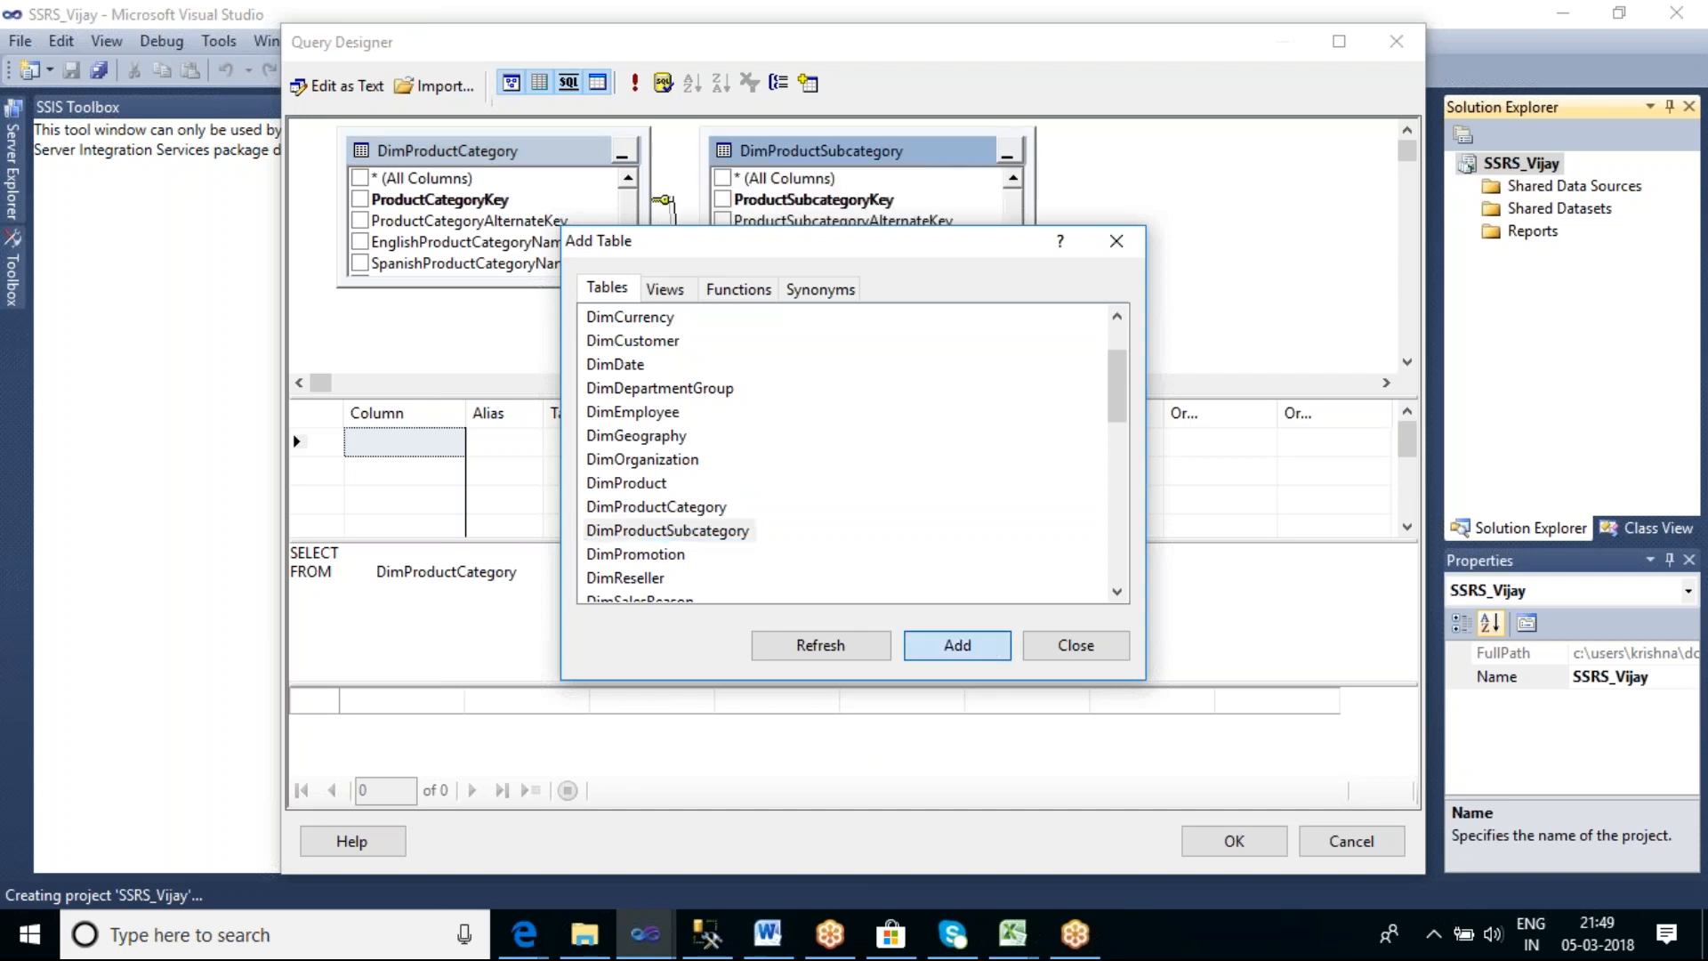
left_click(663, 483)
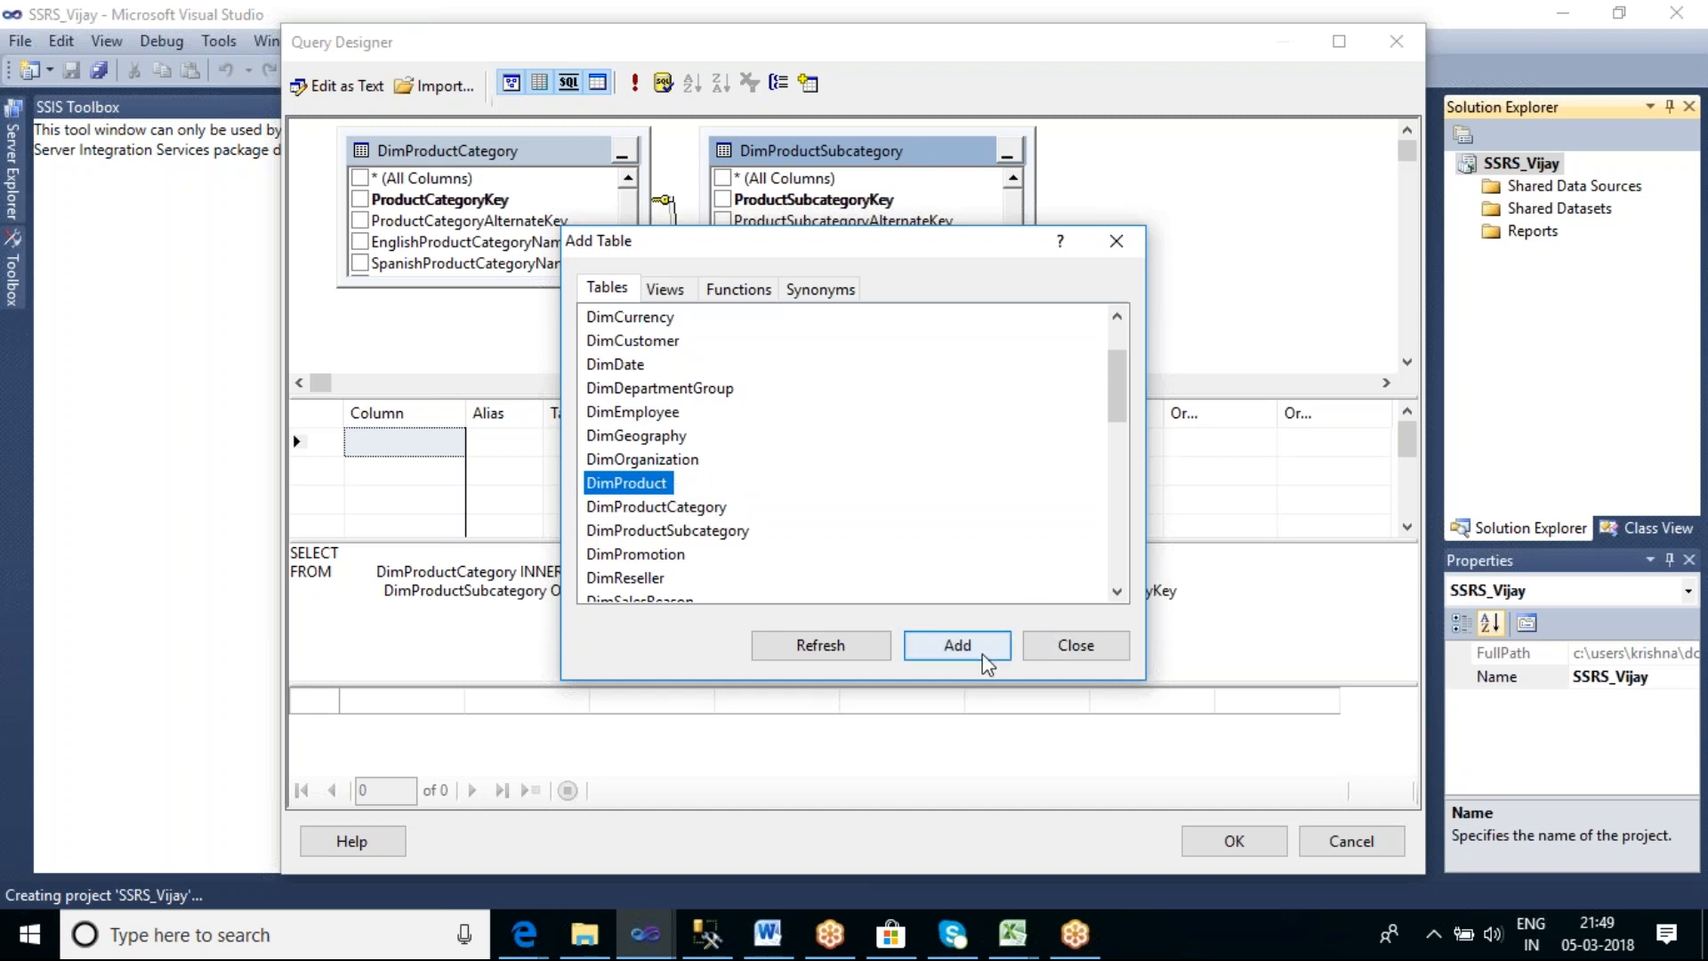
left_click(954, 655)
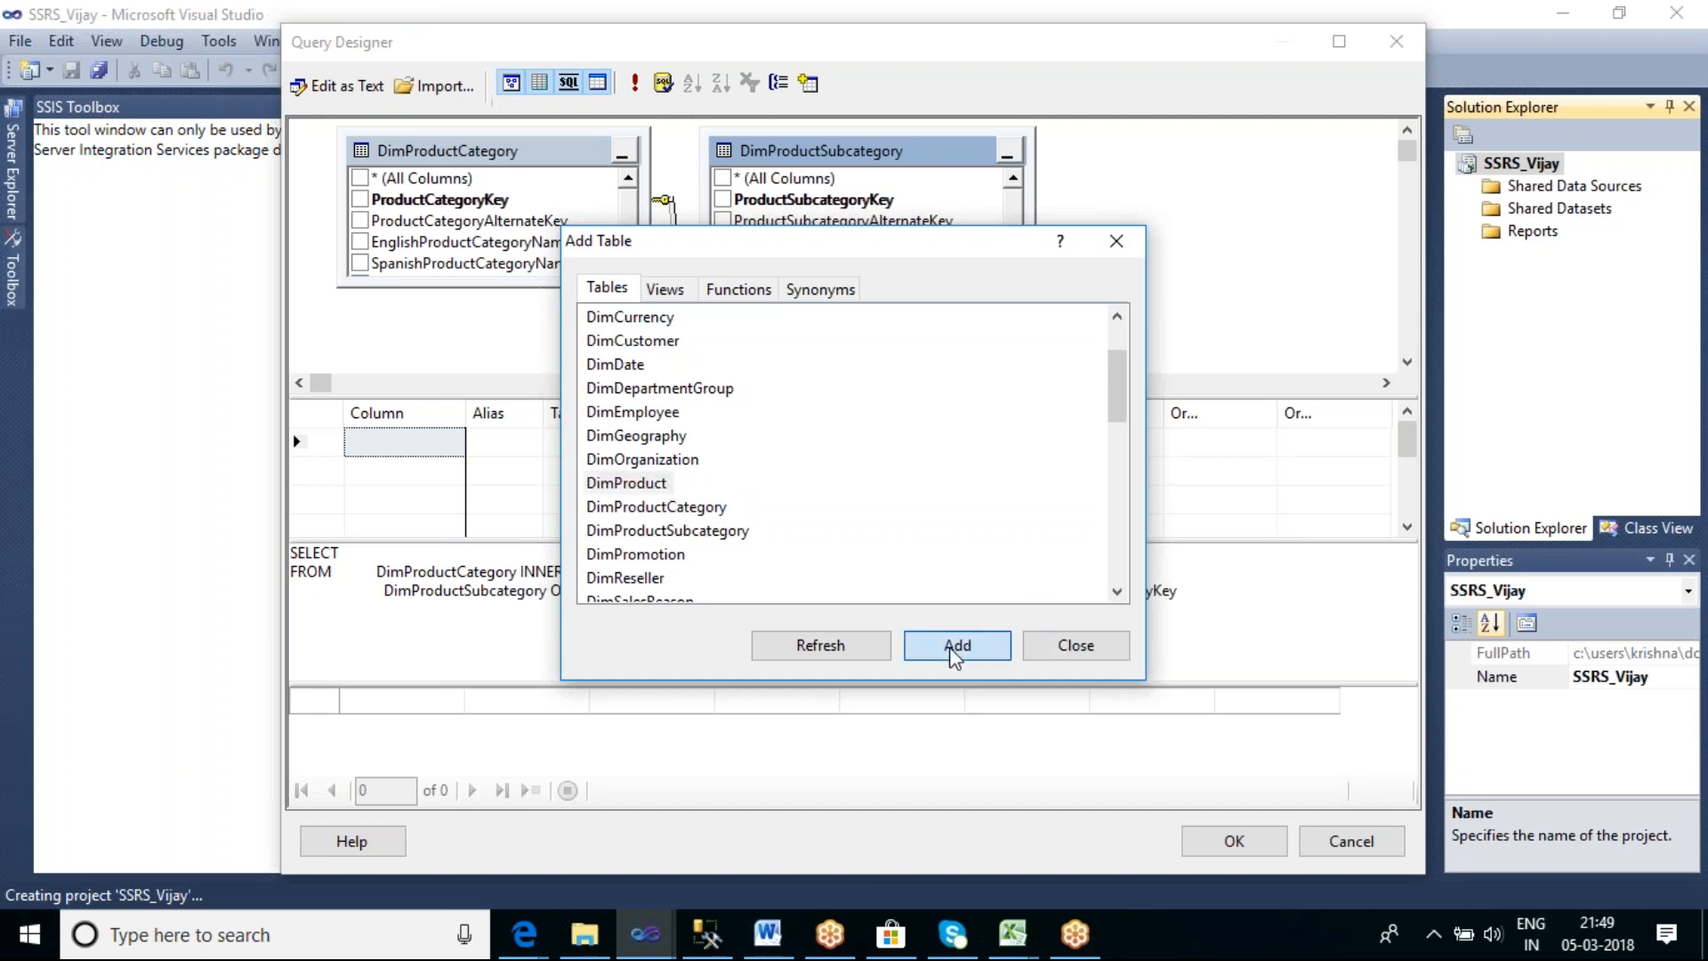
Add the FactInternetSales table to the query and finish adding tables
left_click(1118, 590)
left_click(1117, 591)
left_click(1118, 590)
left_click(1117, 591)
left_click(1118, 590)
left_click(1118, 591)
left_click(1118, 591)
left_click(1117, 591)
left_click(1117, 591)
left_click(1118, 591)
left_click(1117, 590)
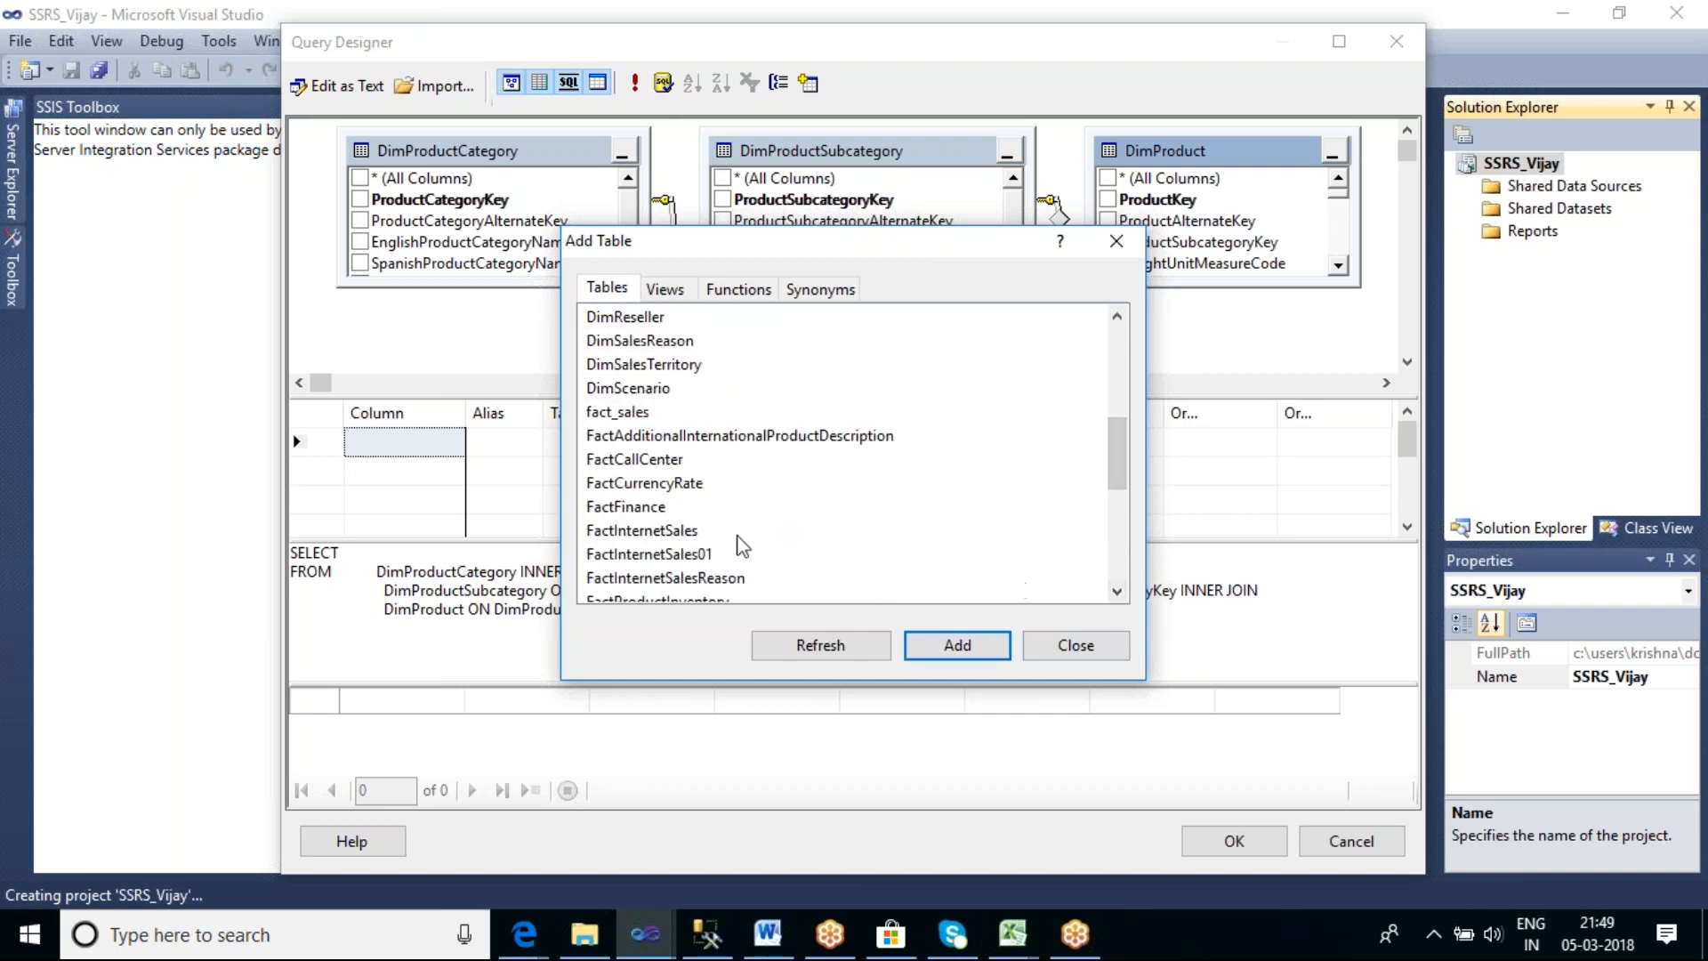
left_click(695, 532)
left_click(961, 654)
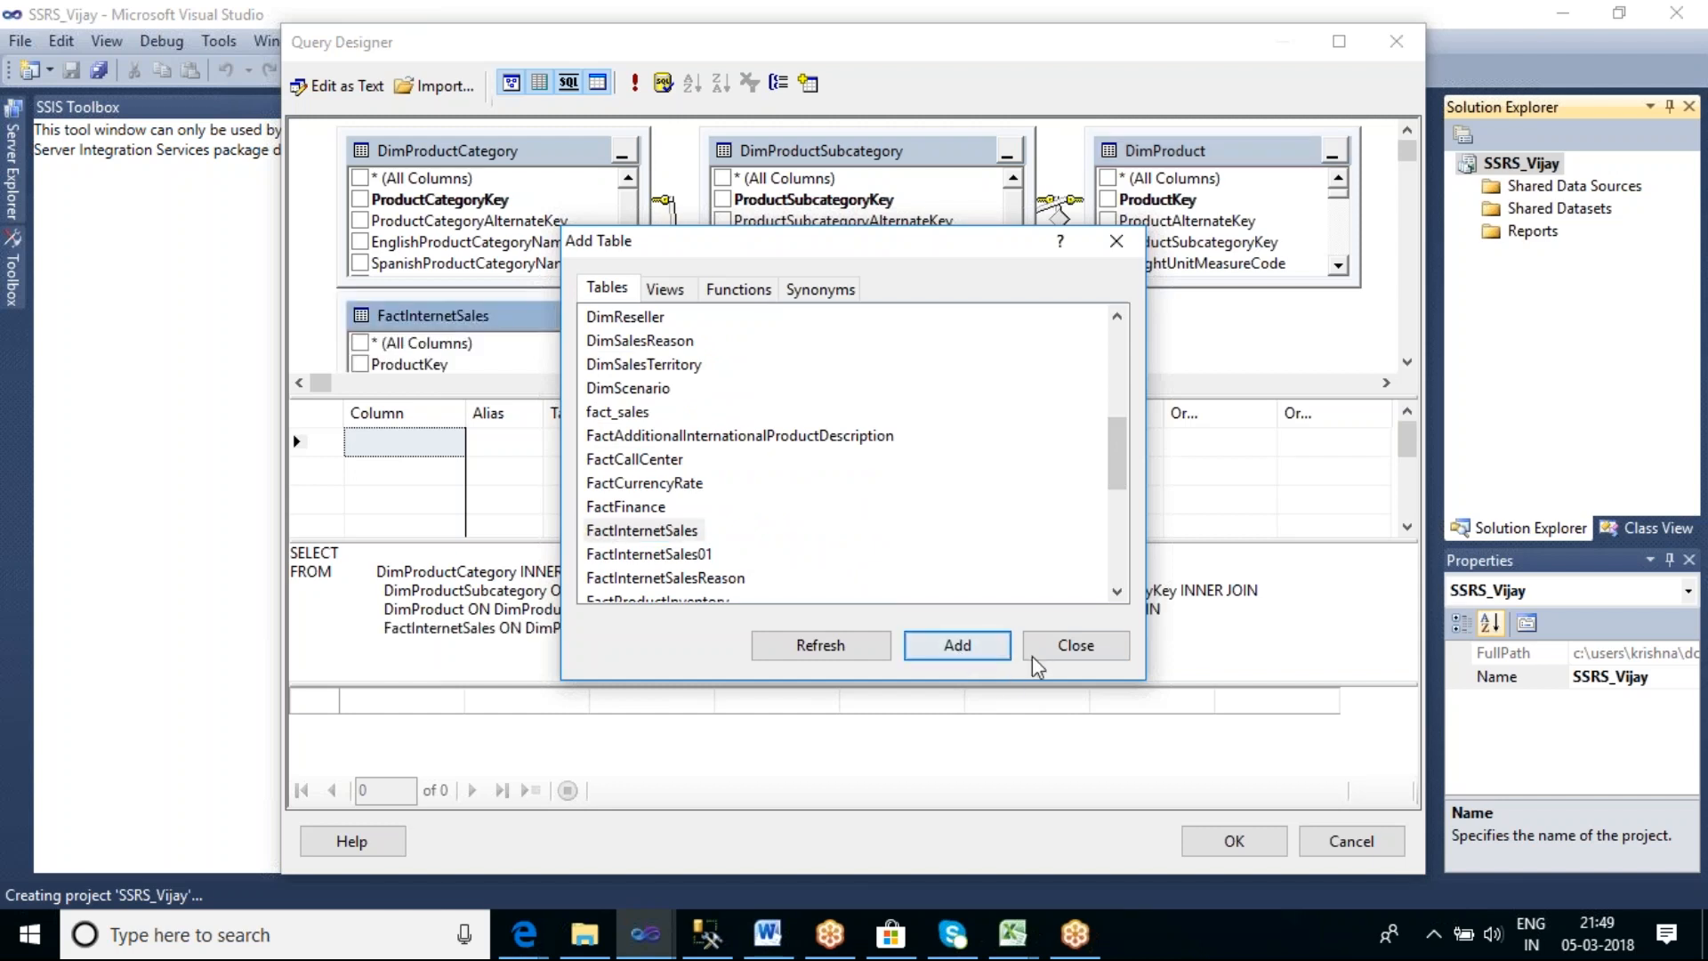
left_click(1070, 647)
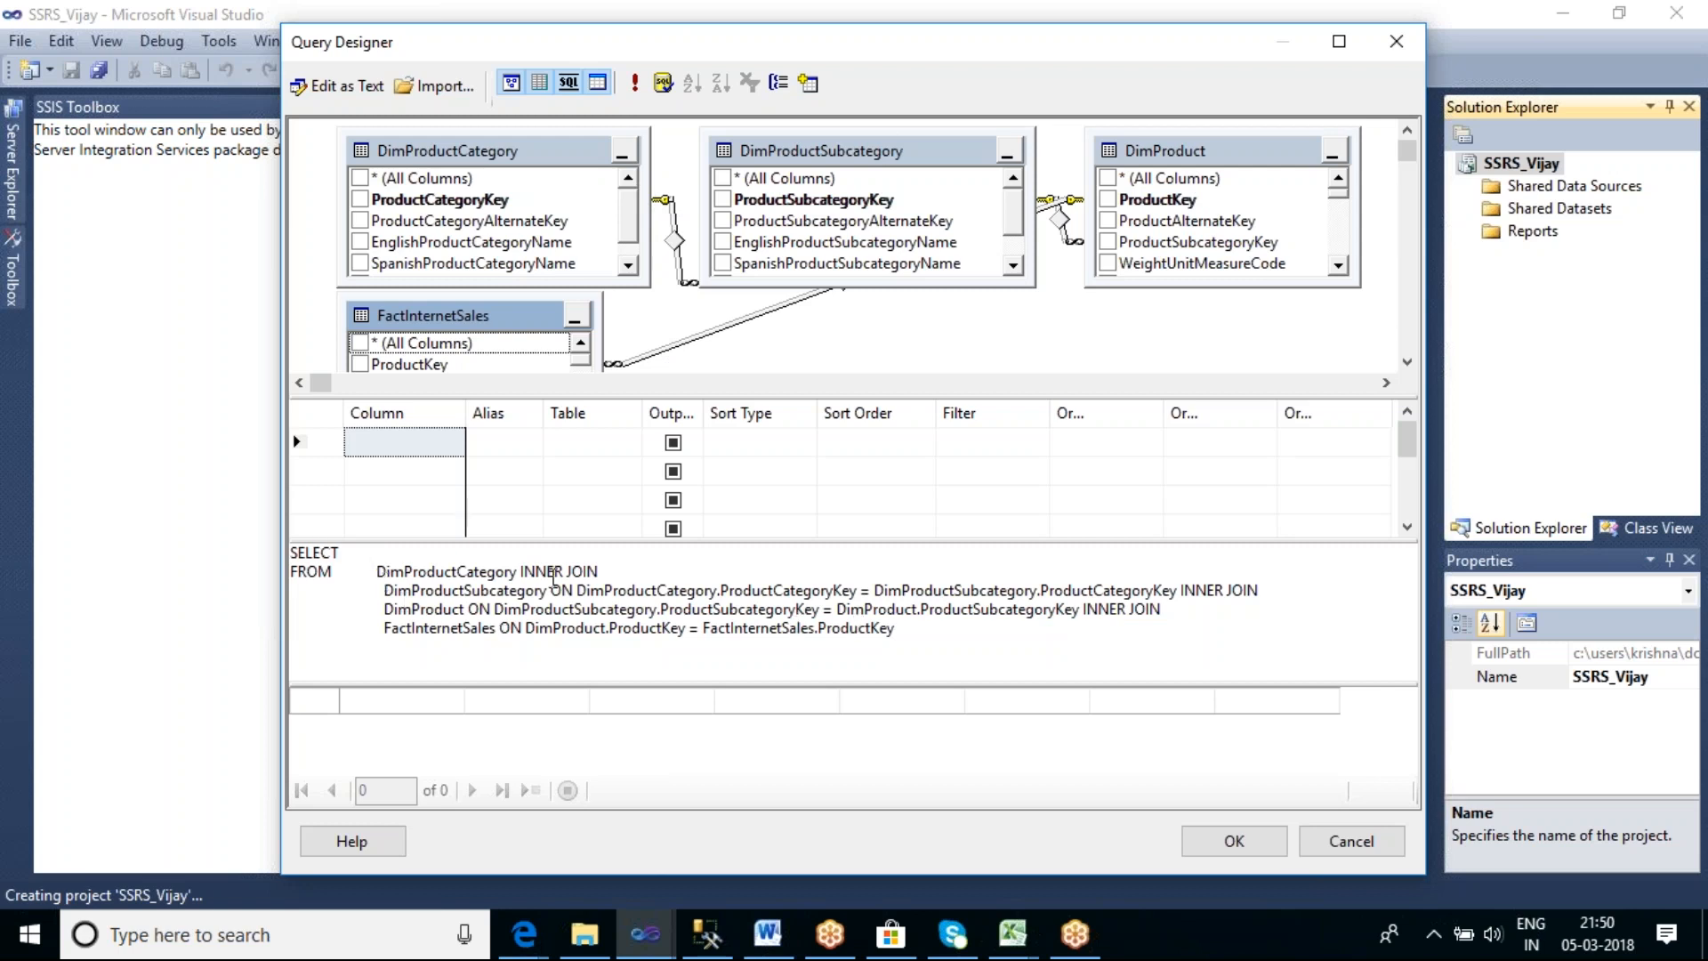
Examine the generated SQL's inner join between DimProductCategory and DimProductSubcategory and its ProductCategoryKey join condition
double_click(547, 572)
double_click(582, 572)
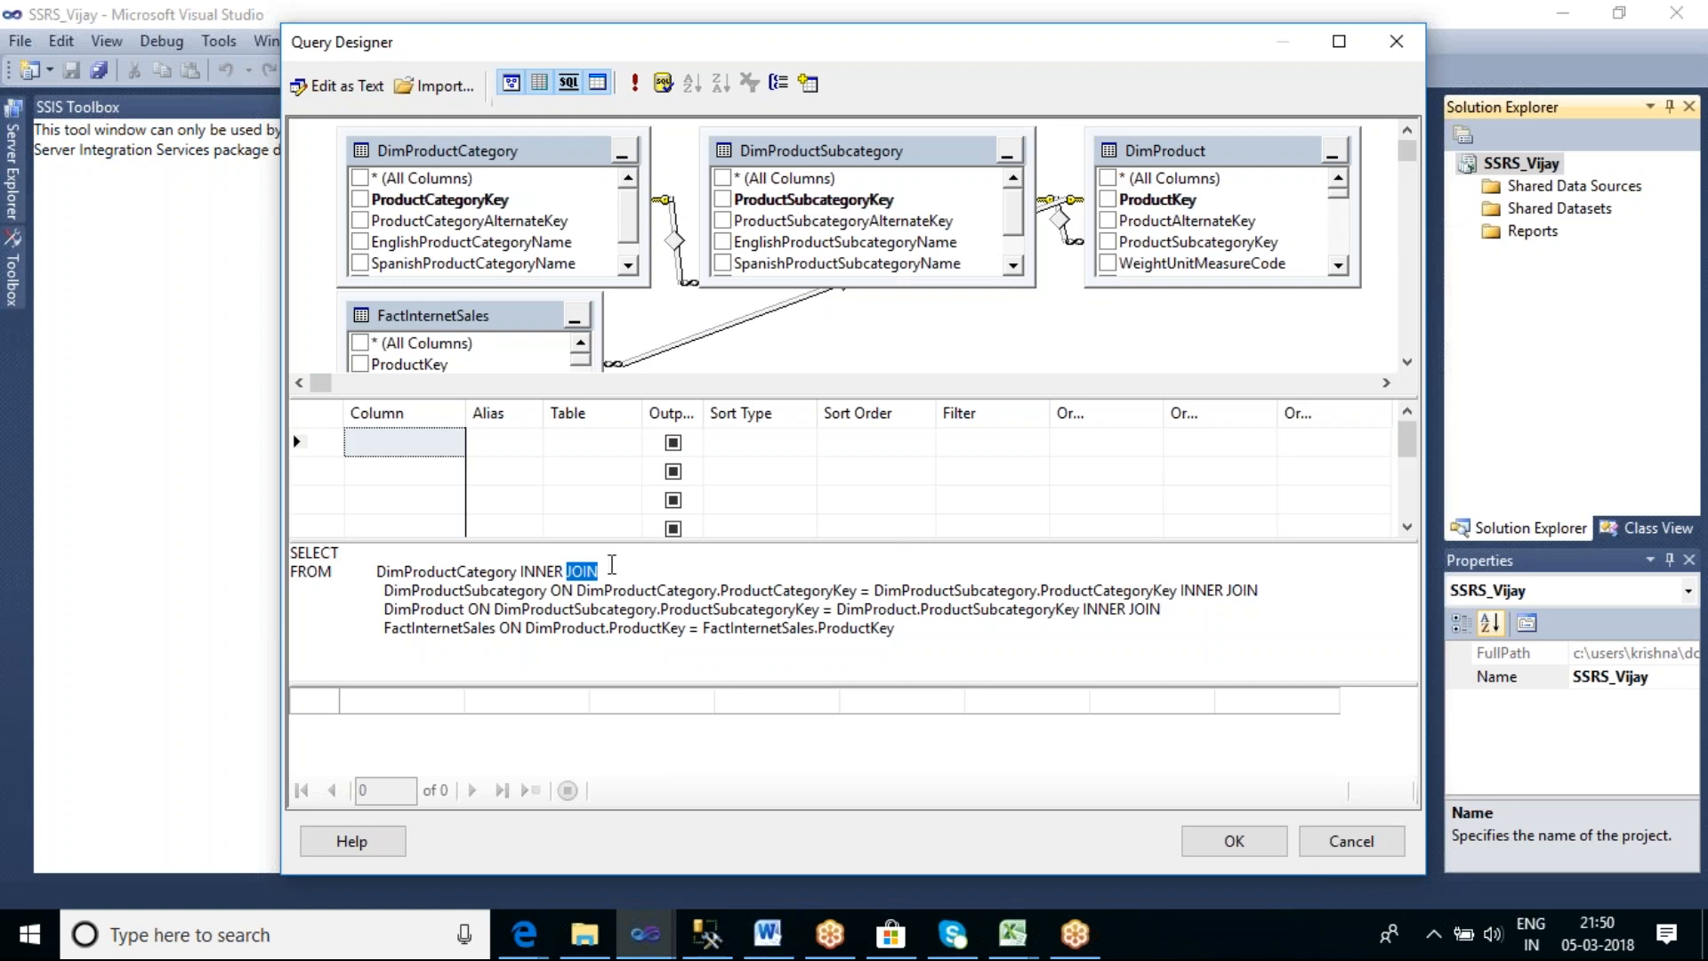
left_click(595, 576)
double_click(557, 572)
double_click(582, 572)
double_click(563, 591)
left_click(666, 592)
double_click(666, 592)
double_click(763, 592)
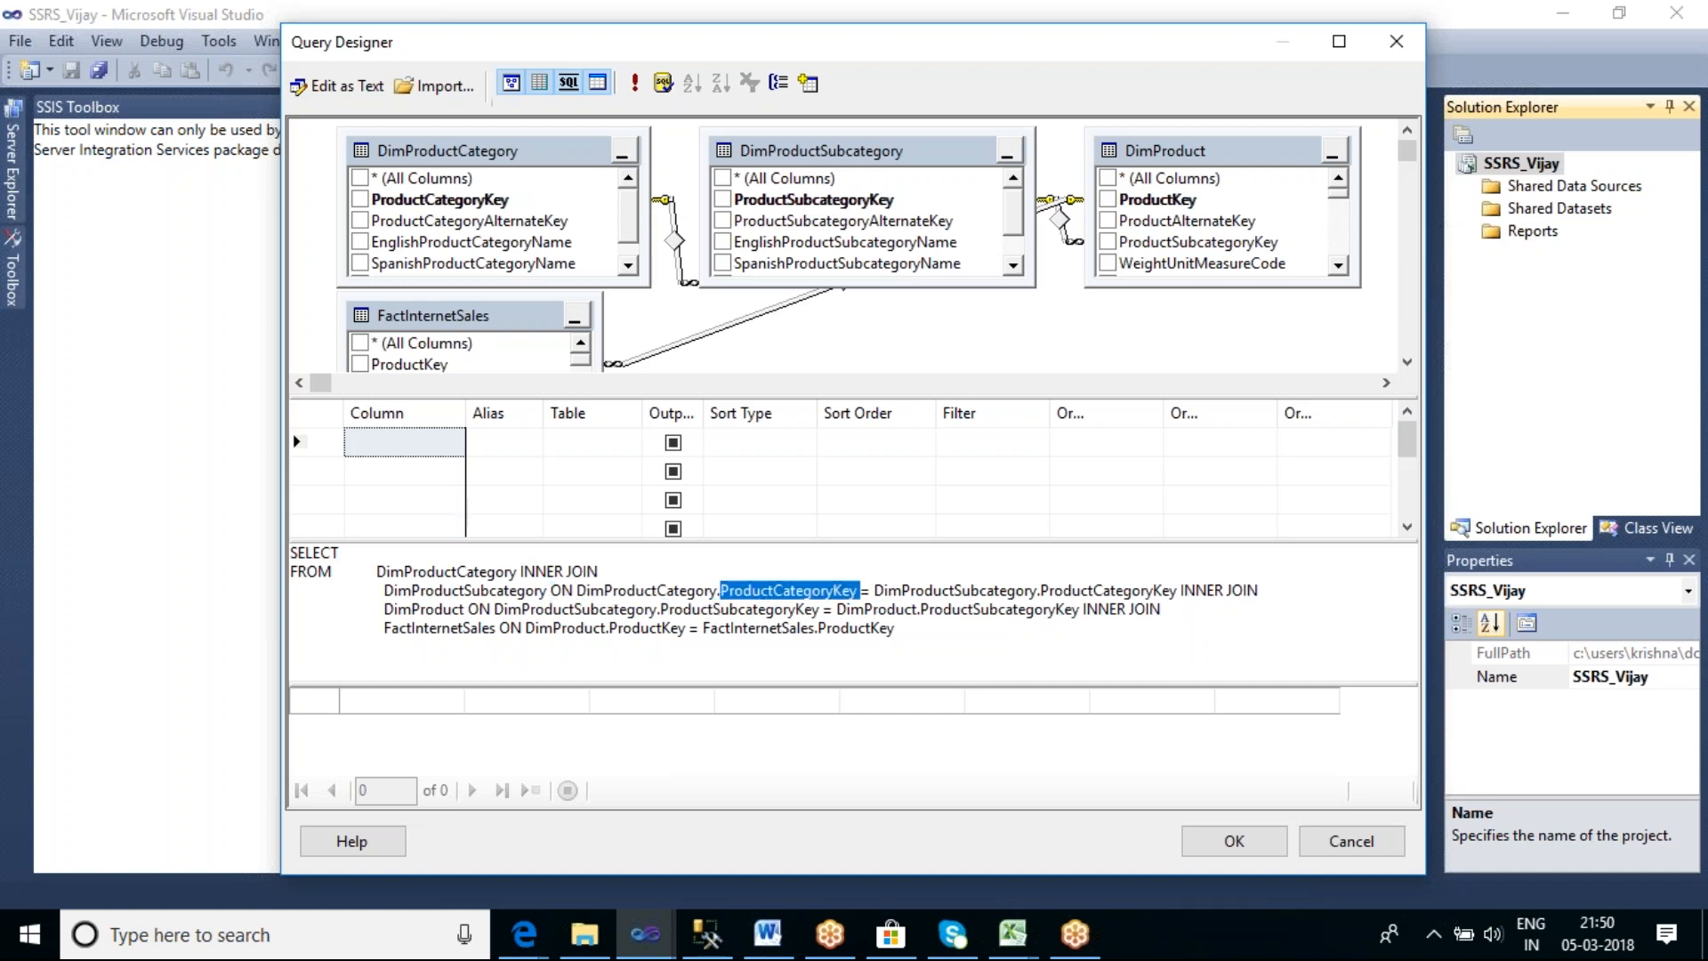
Output EnglishProductCategoryName from DimProductCategory, EnglishProductSubcategoryName from DimProductSubcategory, and EnglishProductName from DimProduct in the query
double_click(1014, 589)
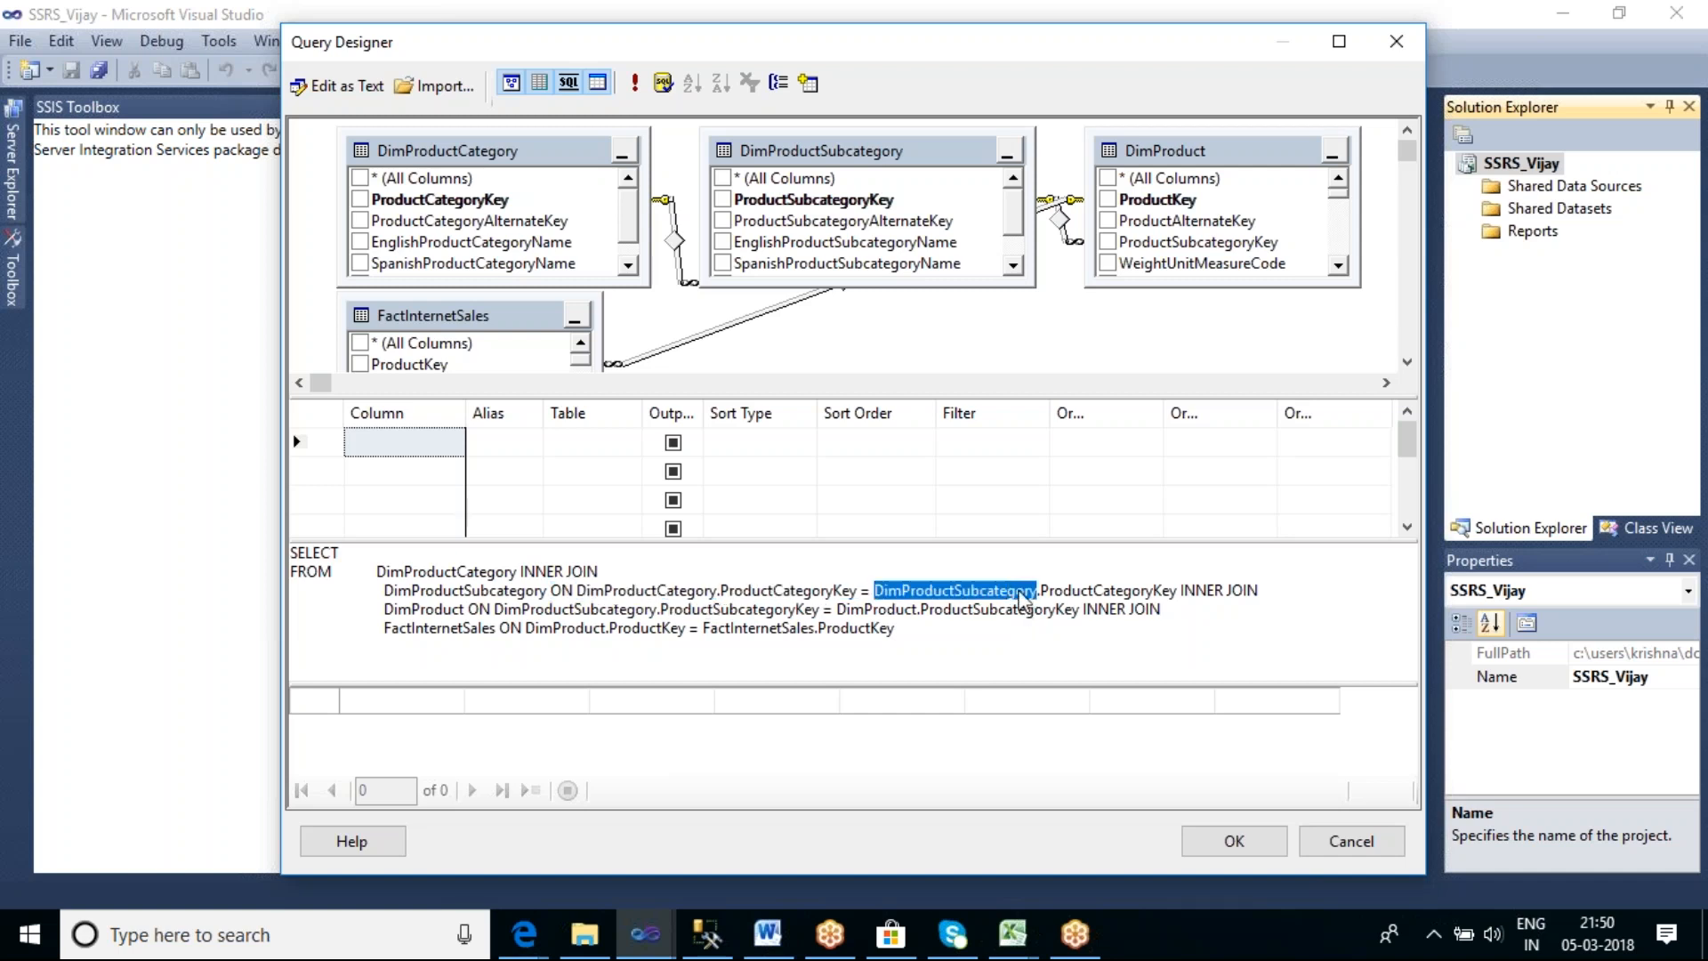
double_click(1104, 592)
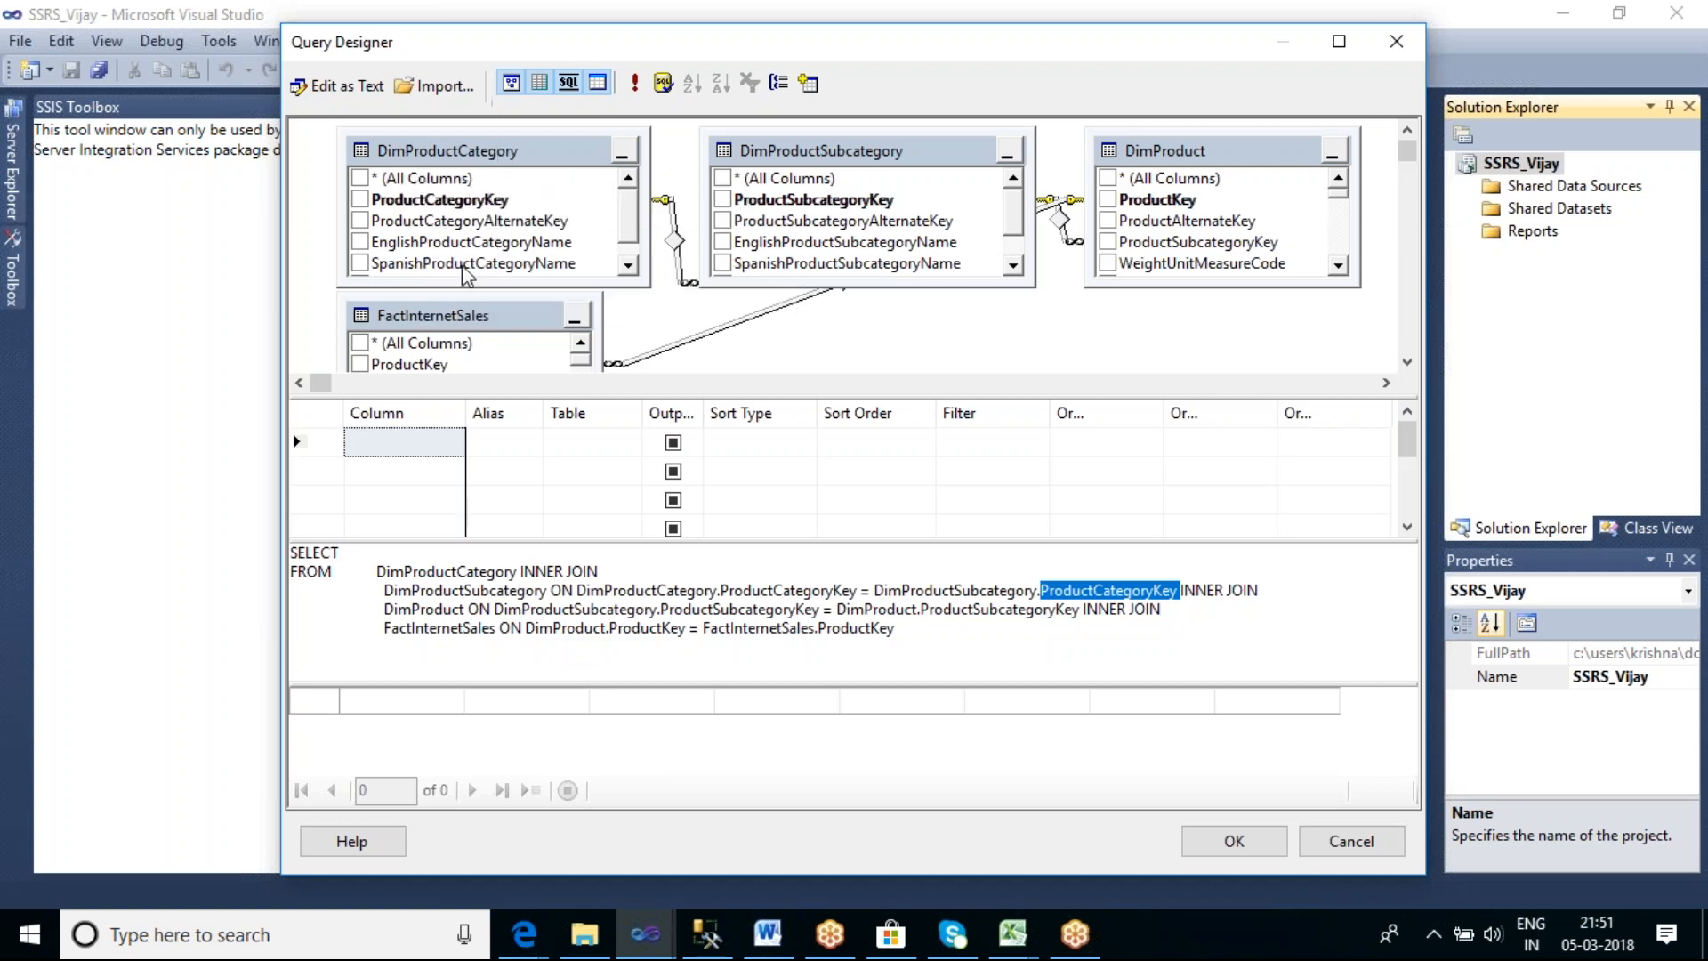
left_click(360, 242)
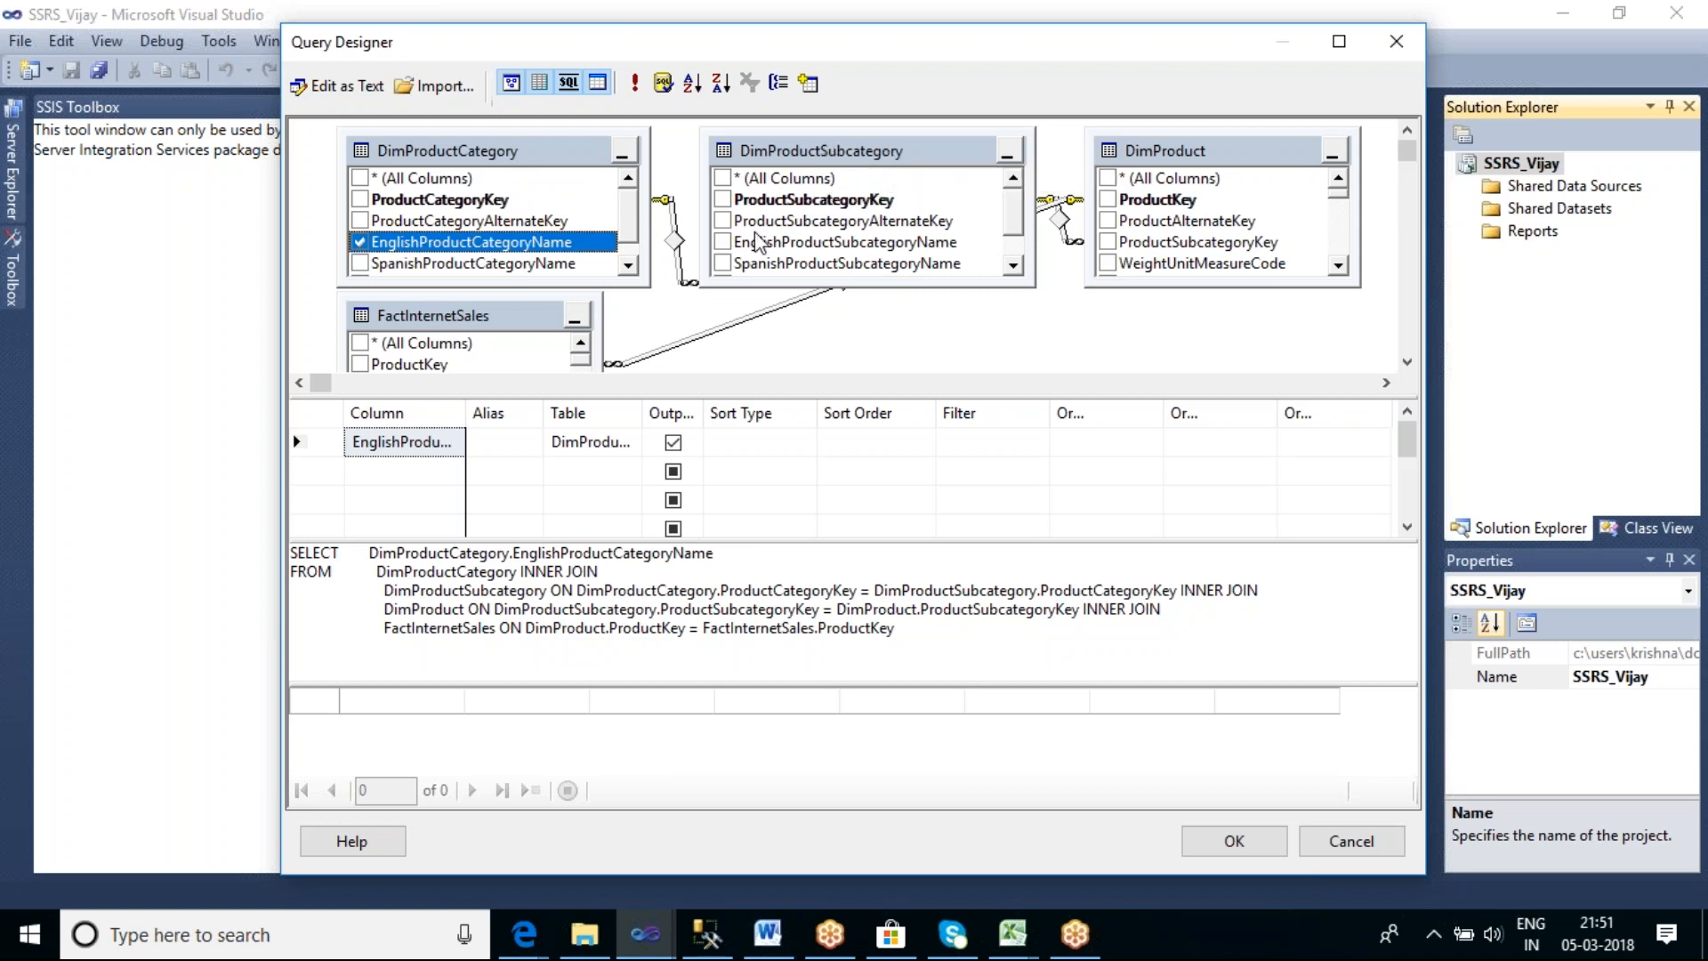
left_click(722, 242)
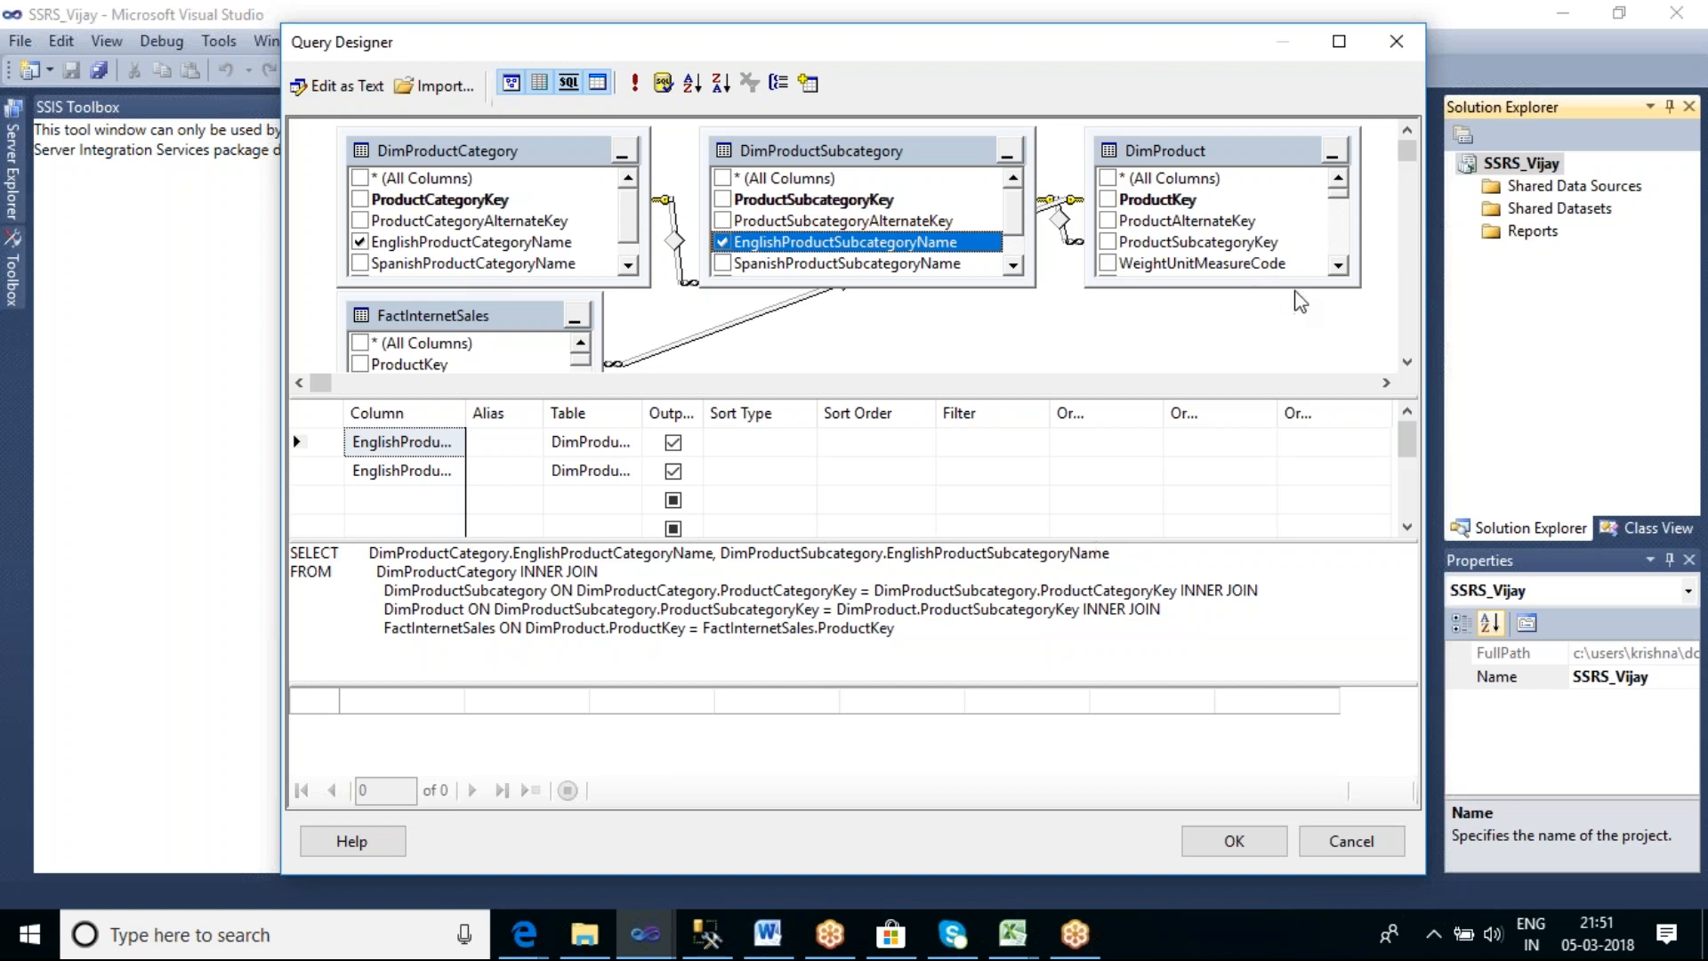
left_click(1339, 266)
left_click(1339, 266)
left_click(1339, 266)
left_click(1109, 221)
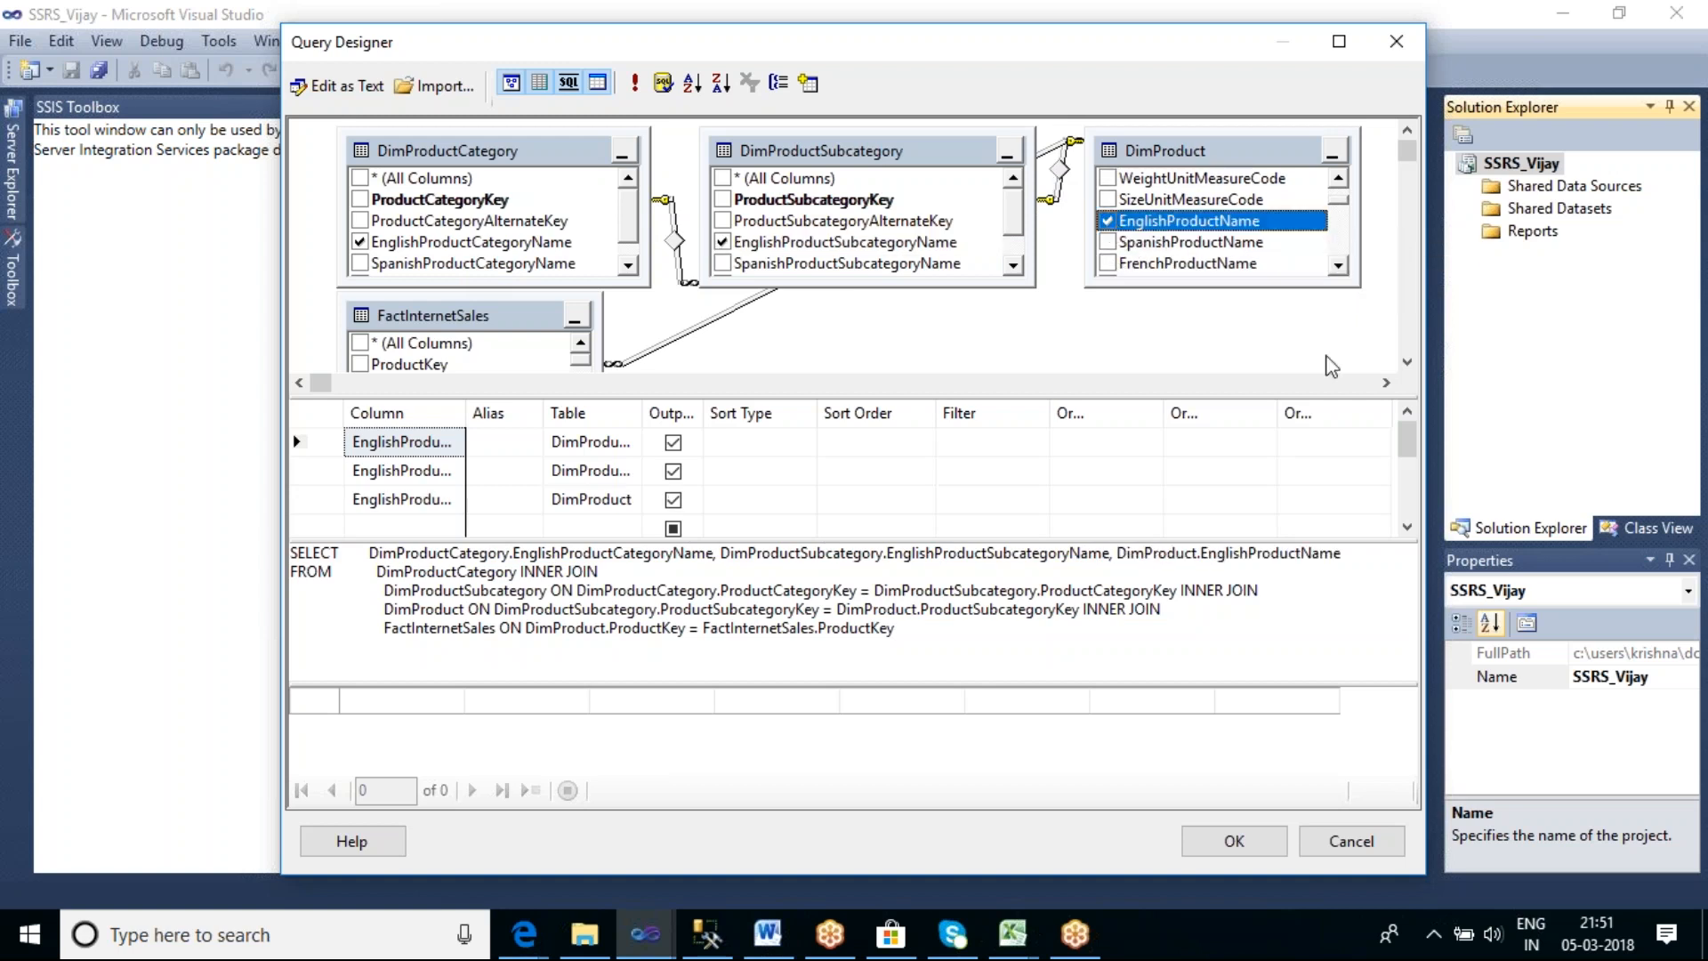
Add the Color column of DimProduct to the query output
left_click(1339, 268)
left_click(1339, 268)
left_click(1339, 268)
left_click(1339, 268)
left_click(1339, 268)
left_click(1339, 267)
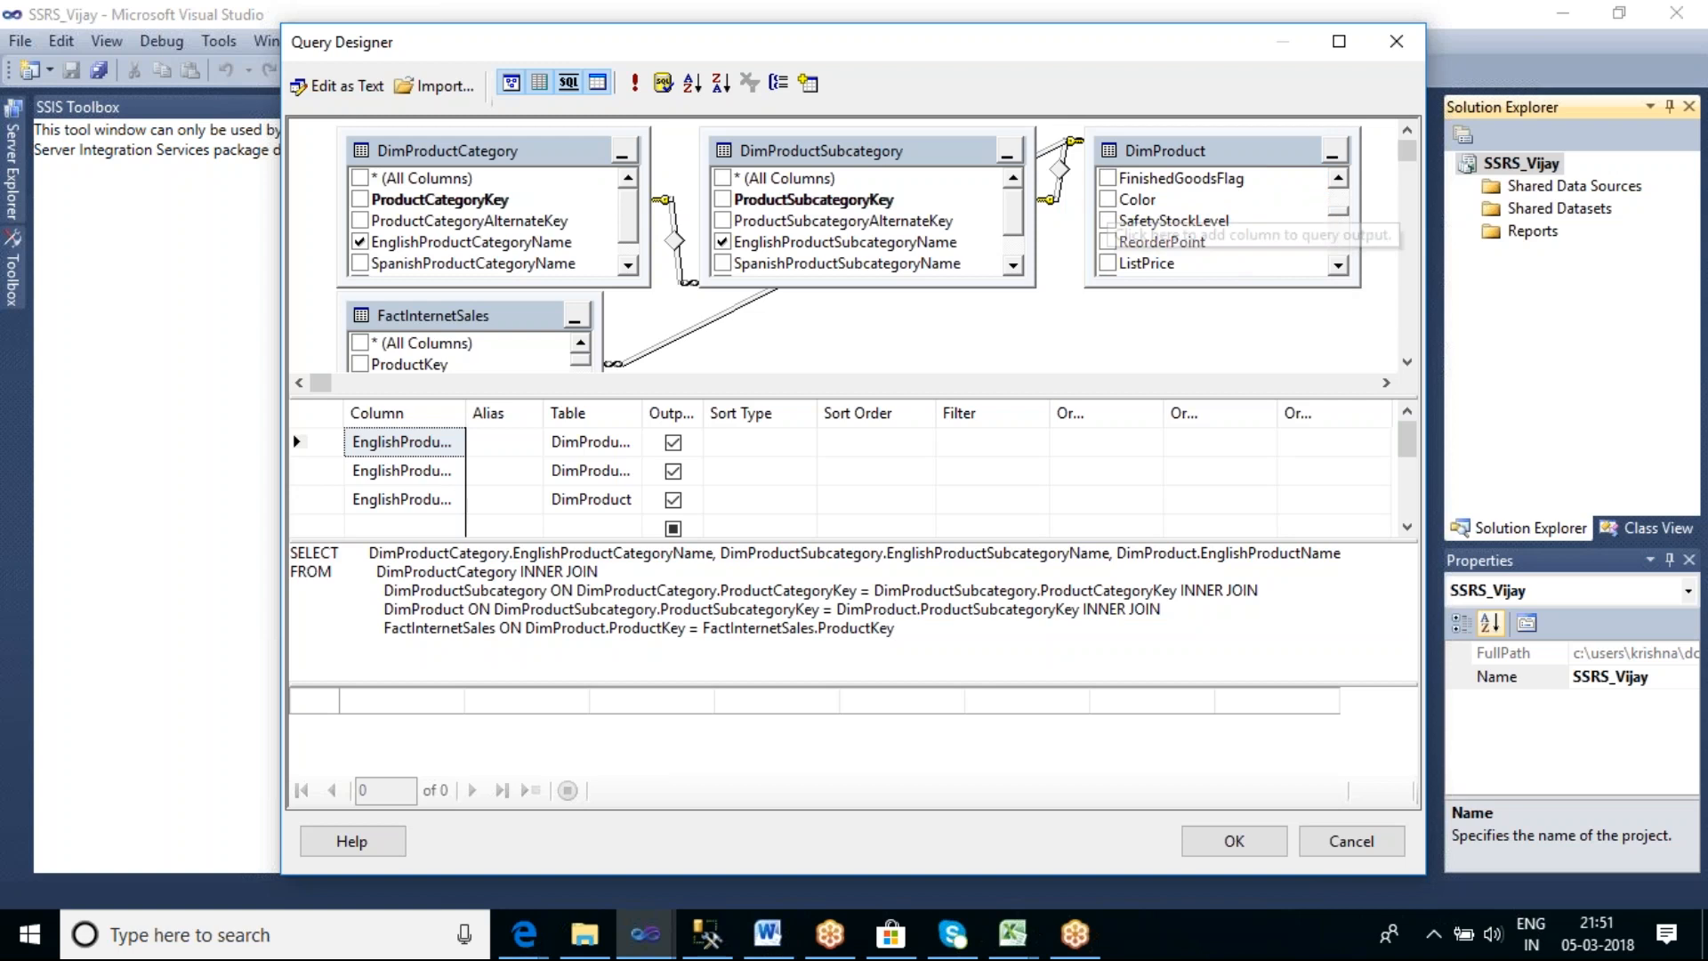
left_click(1108, 200)
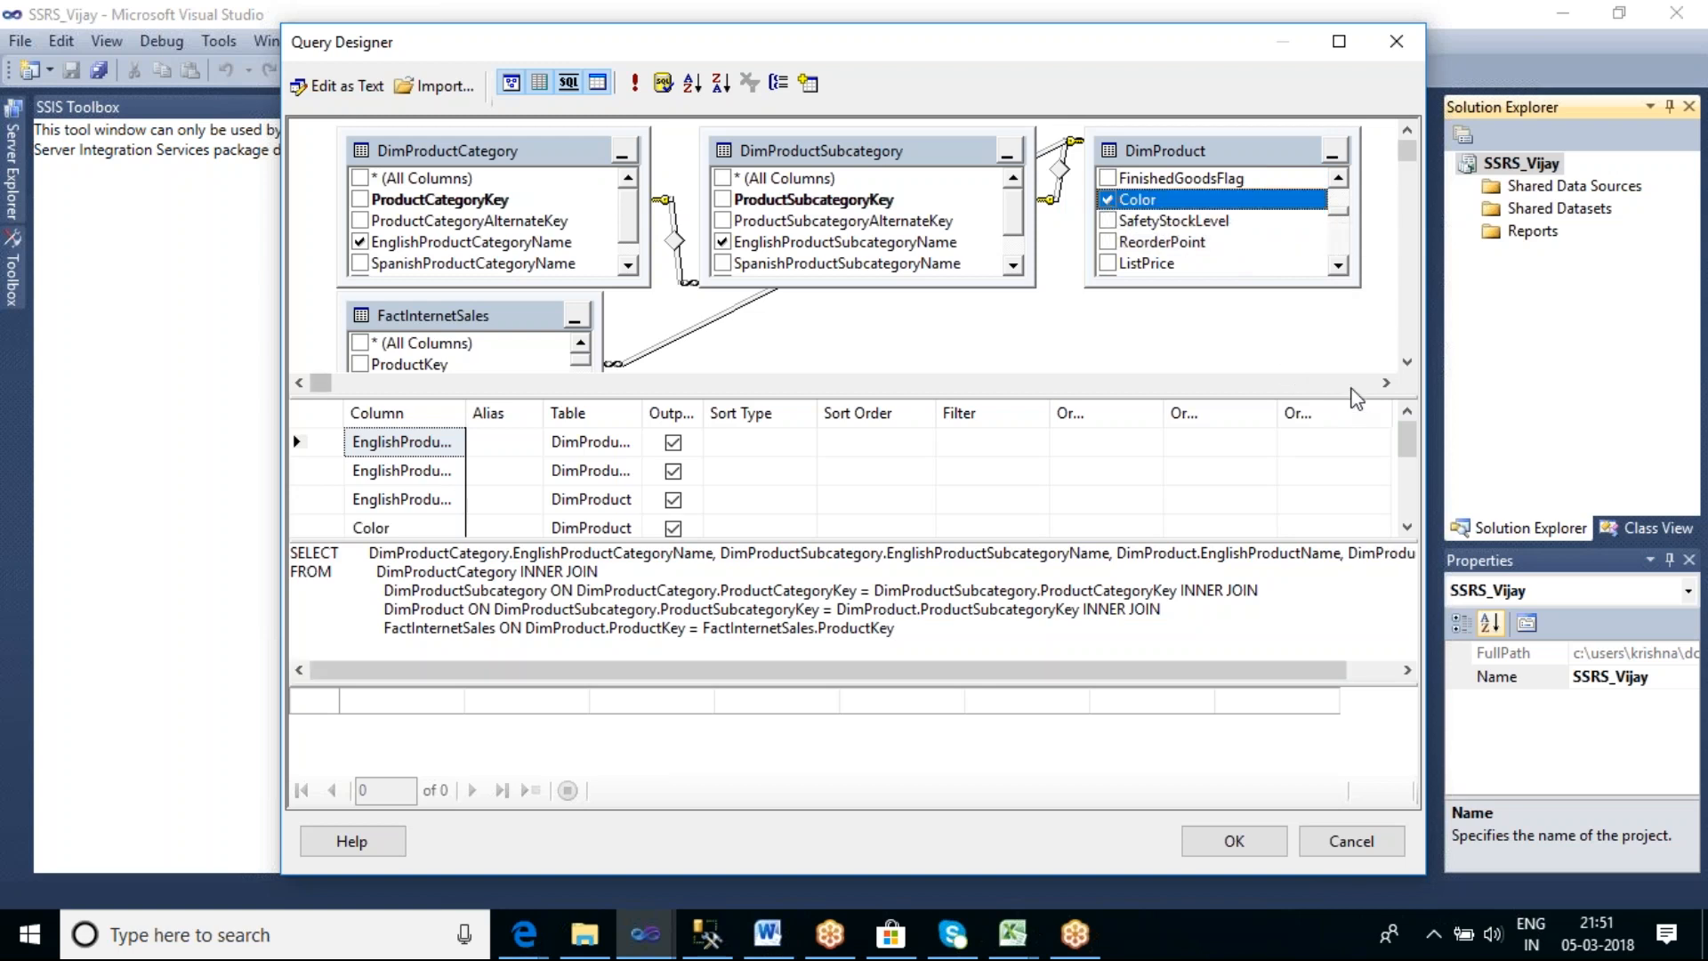
Add the SalesAmount and TaxAmt columns of FactInternetSales to the query output
left_click_drag(1359, 396, 1361, 473)
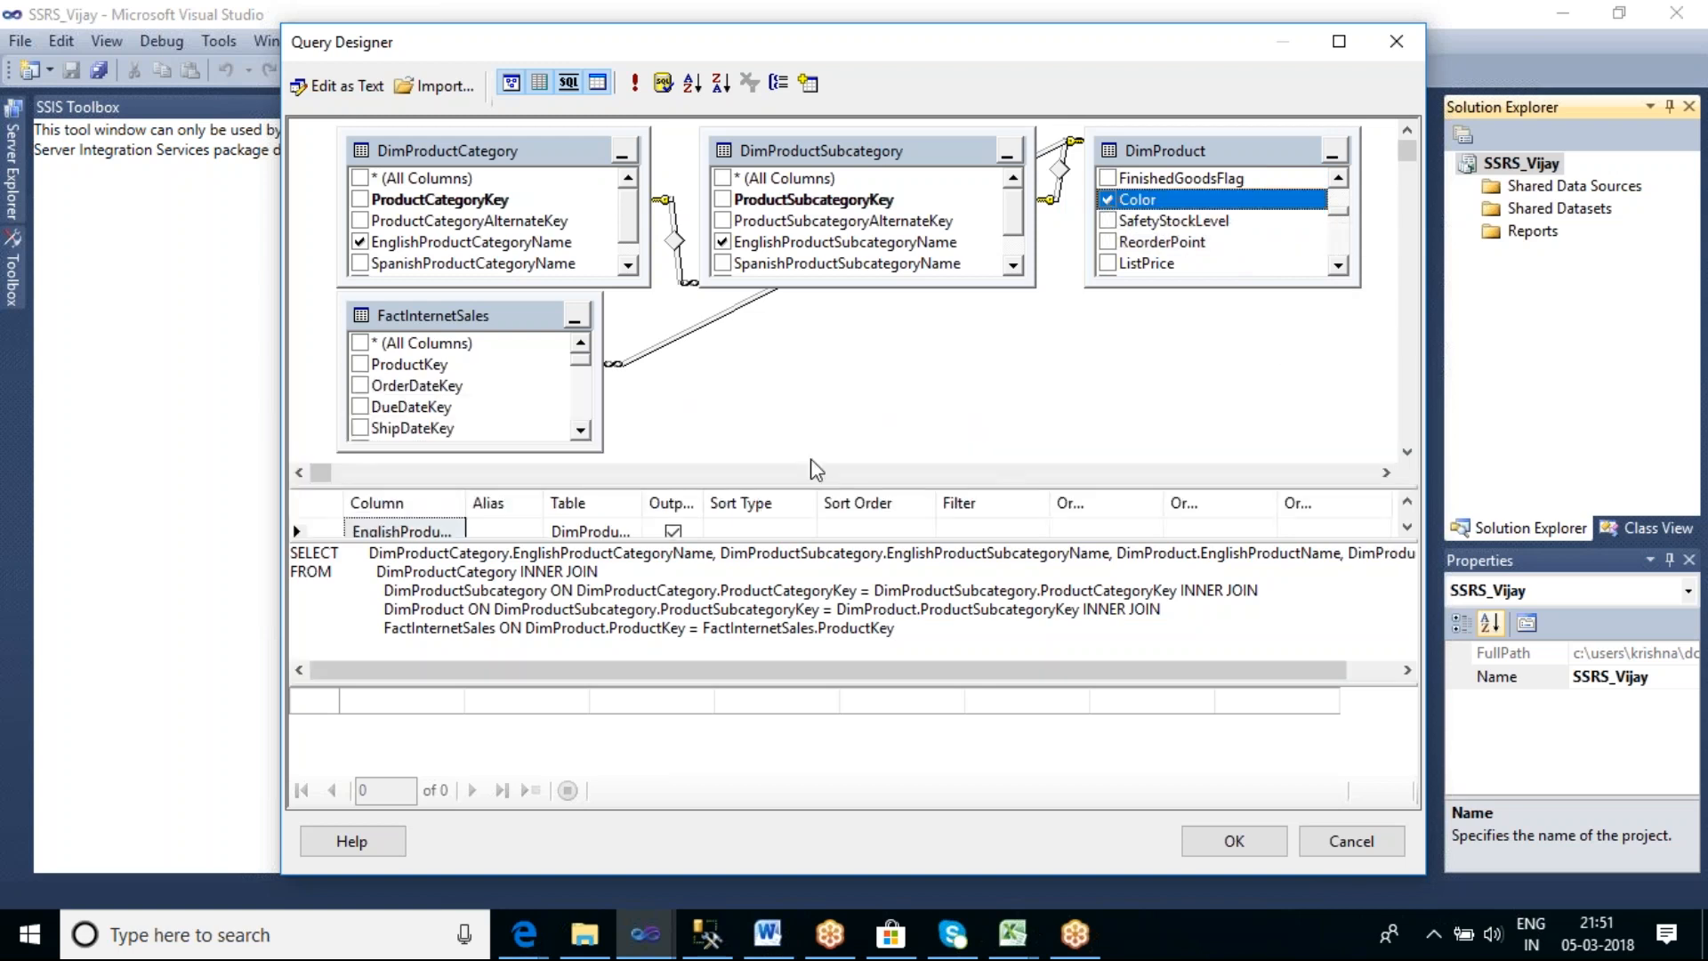
left_click(580, 430)
left_click(580, 431)
left_click(581, 431)
left_click(580, 431)
left_click(580, 430)
left_click(581, 431)
left_click(580, 431)
left_click(580, 430)
left_click(580, 430)
left_click(580, 430)
left_click(580, 431)
left_click(580, 430)
left_click(580, 430)
left_click(580, 430)
left_click(580, 431)
left_click(580, 430)
left_click(580, 431)
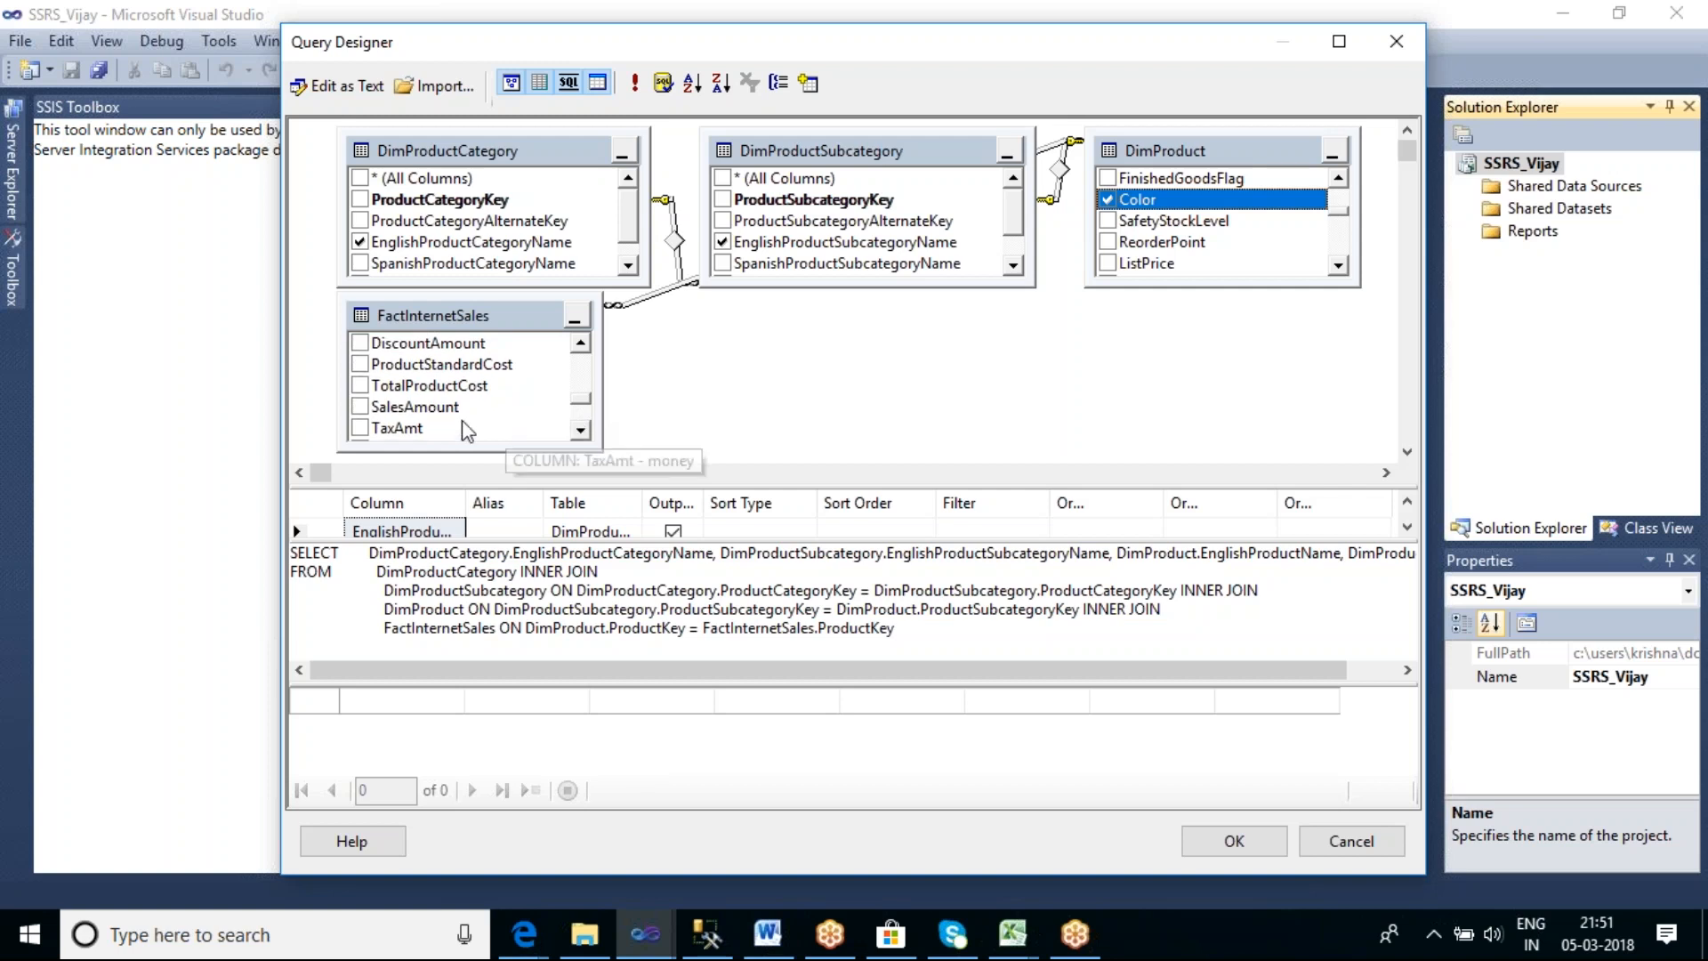
left_click(360, 406)
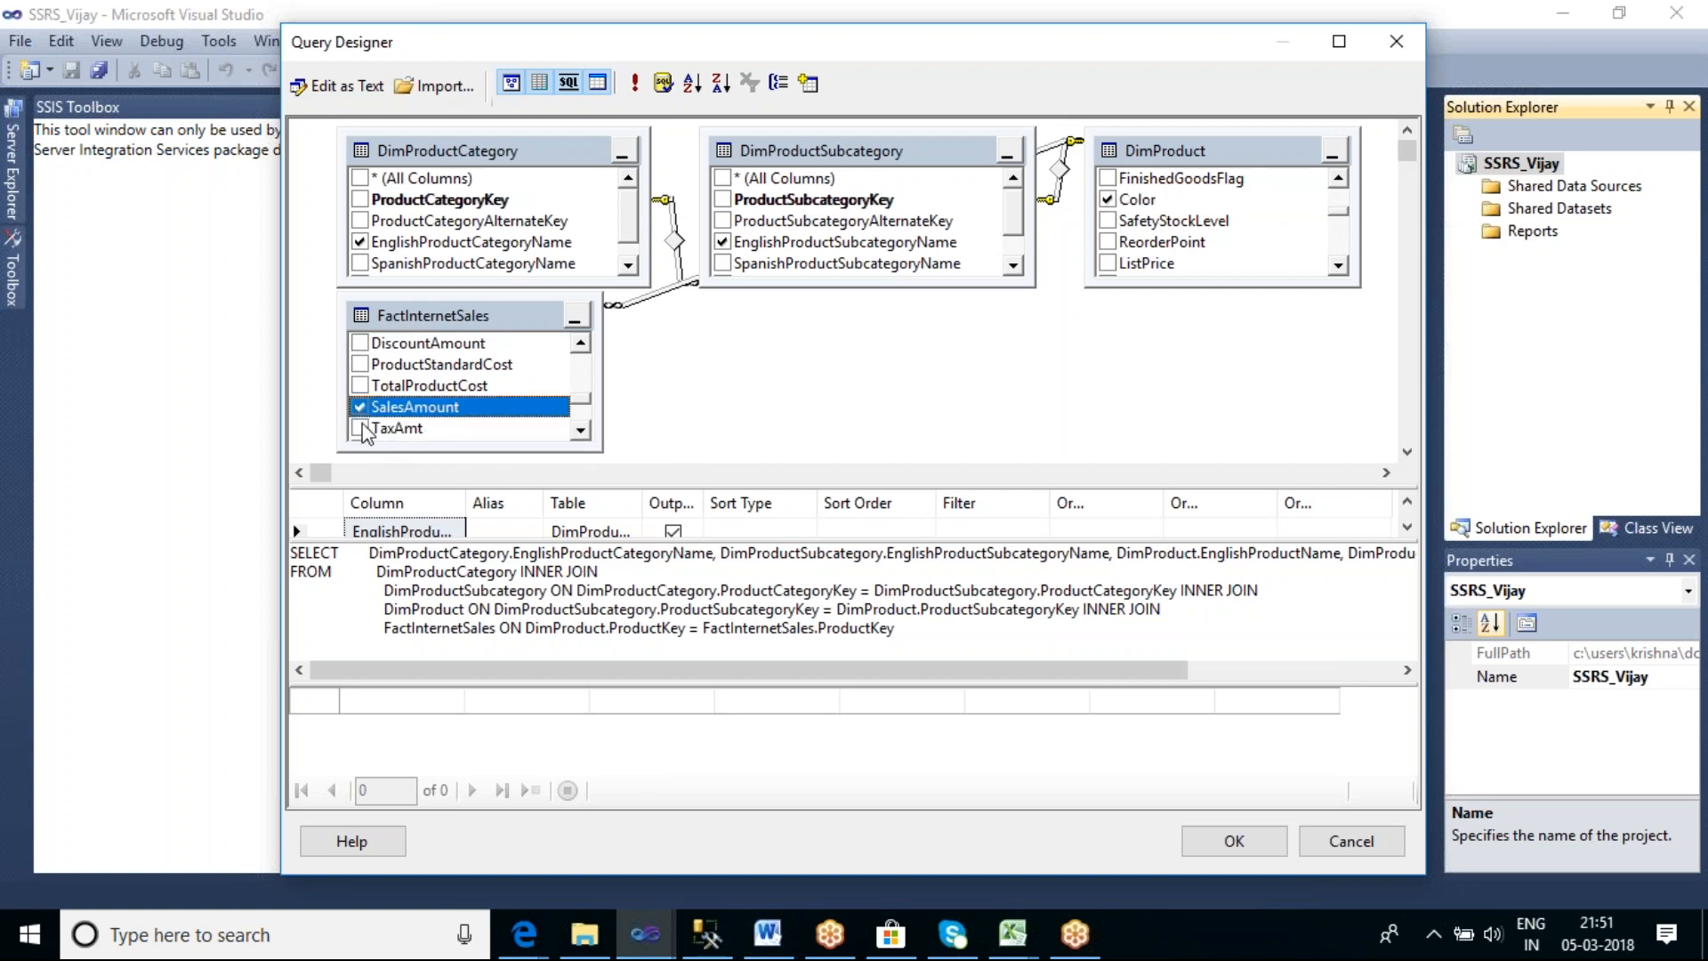
left_click(360, 427)
Accept the designed query, review its query string in the wizard, and continue with the Tabular report type
mouse_move(952, 934)
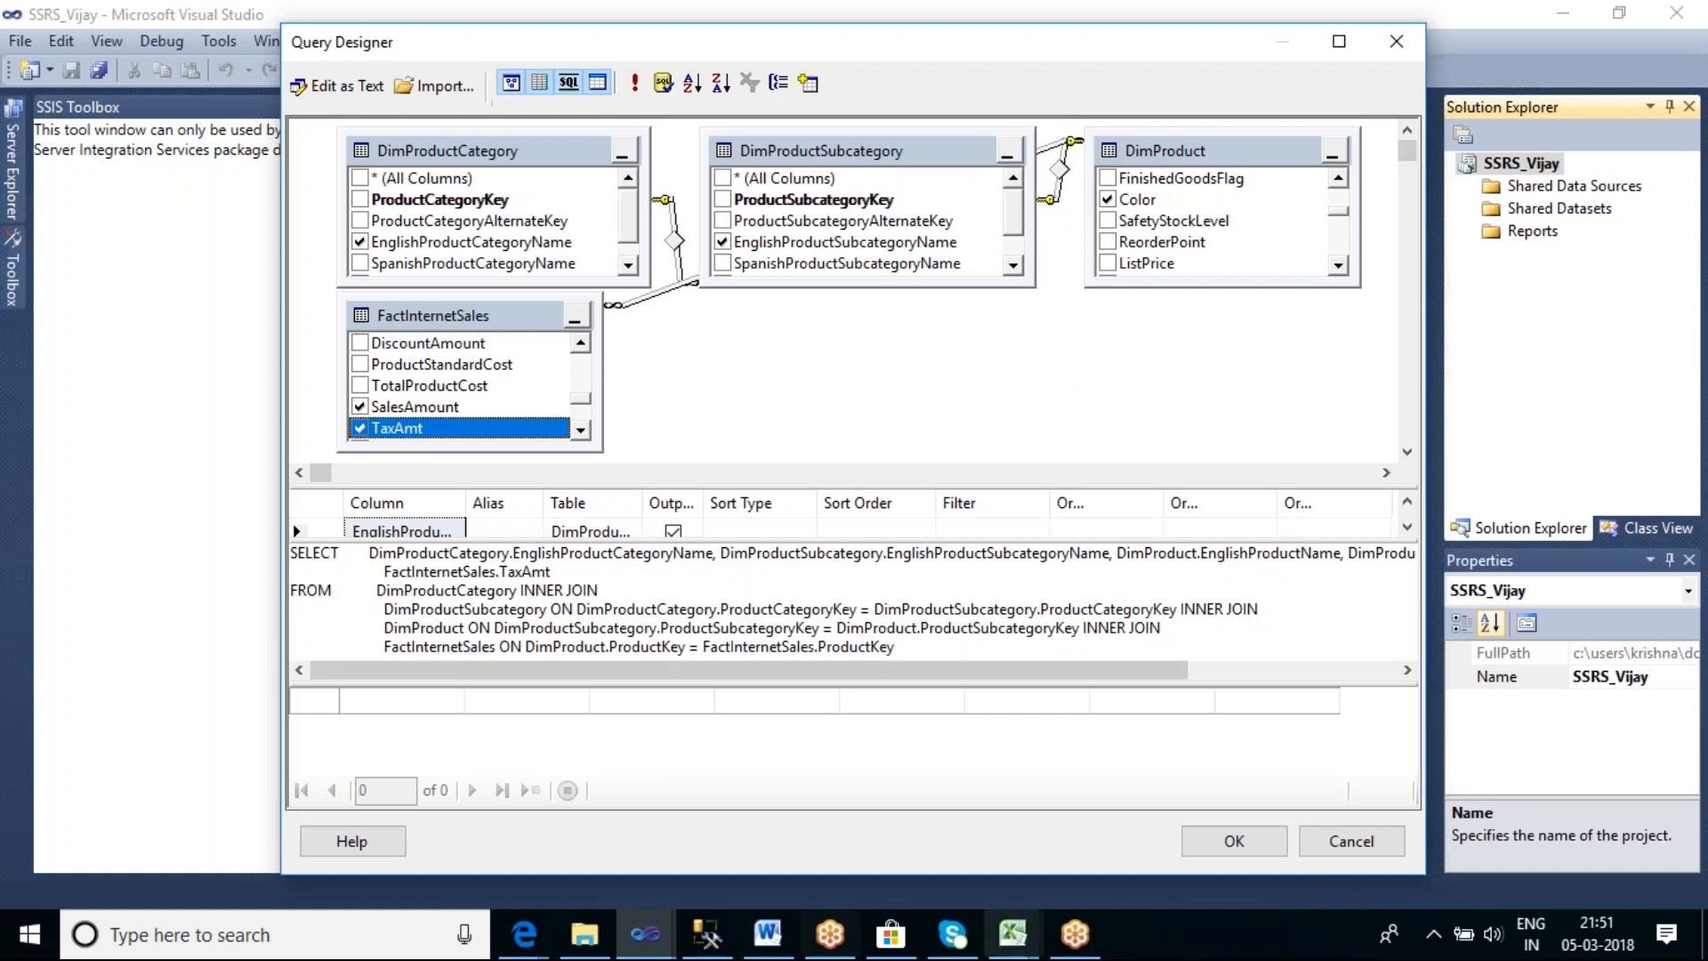
left_click(1234, 841)
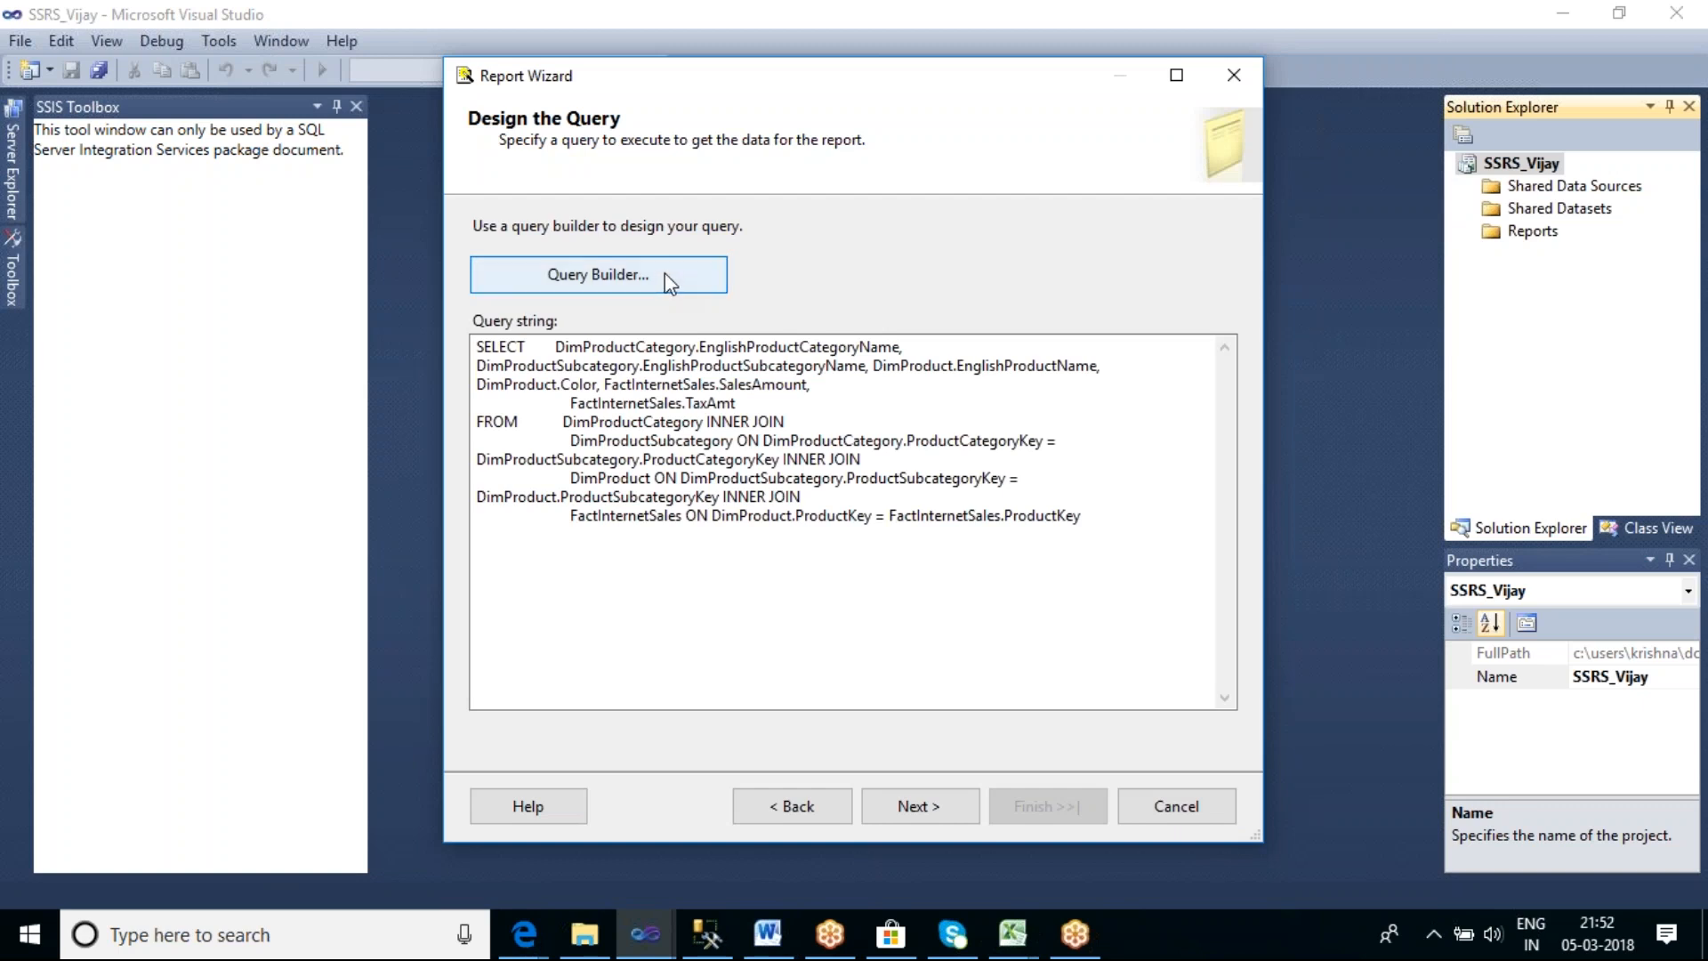
left_click_drag(1108, 516, 469, 349)
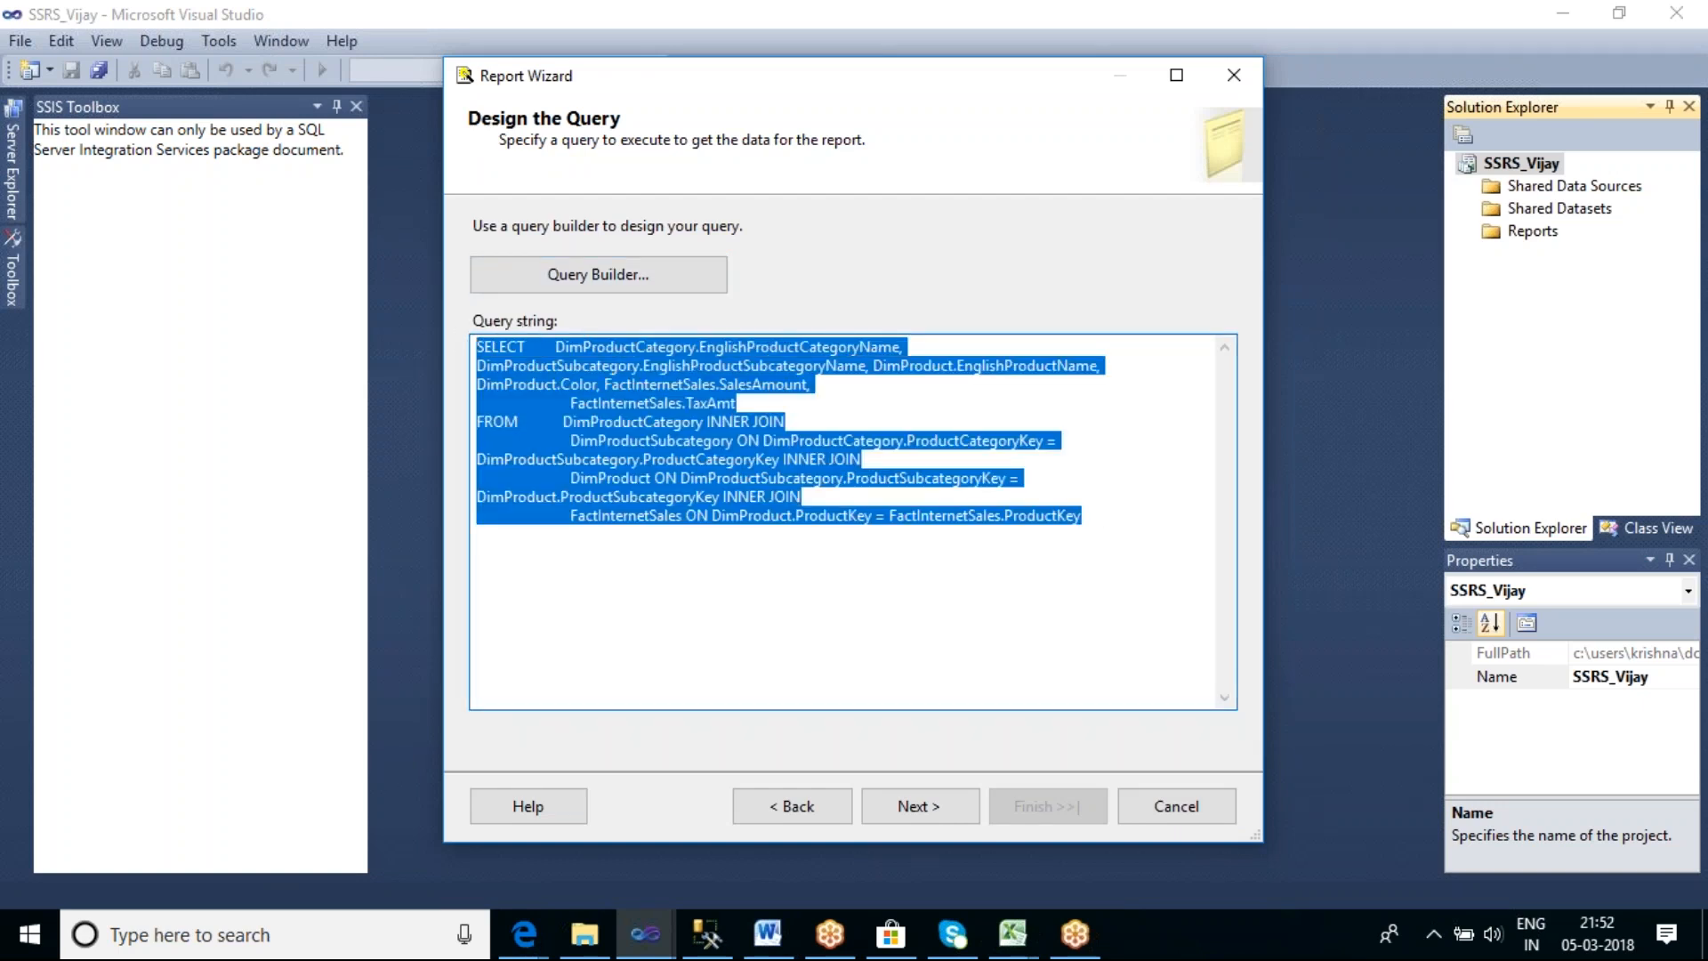
left_click(909, 594)
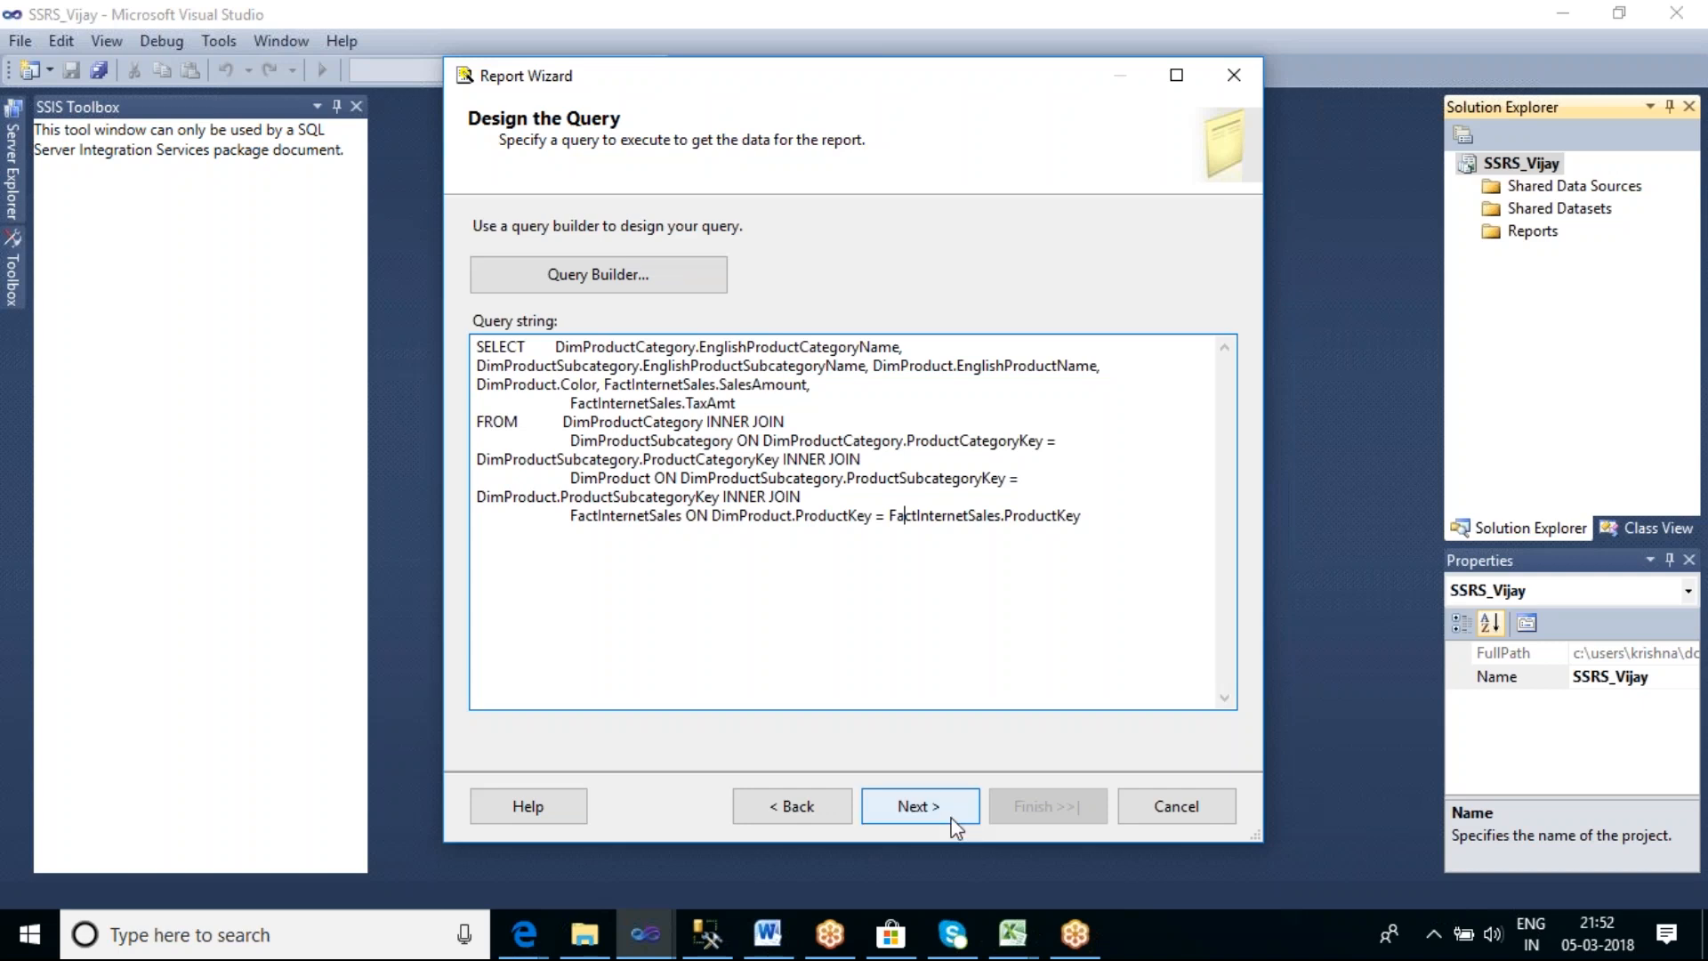
left_click(919, 806)
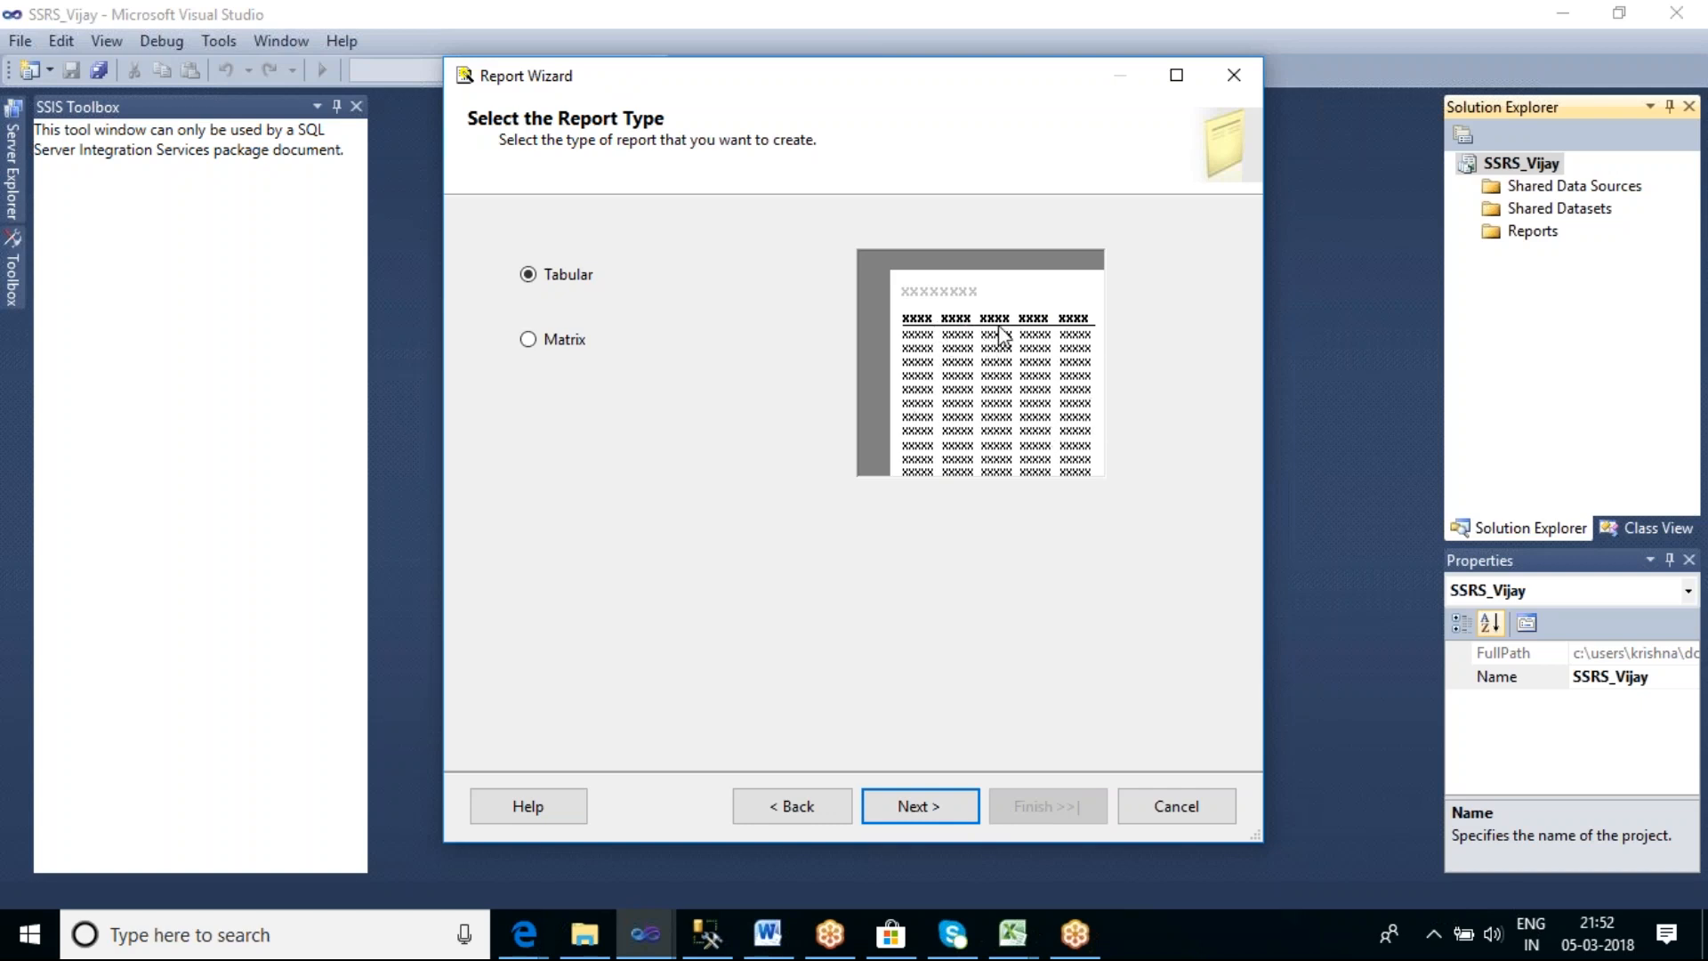
left_click(958, 812)
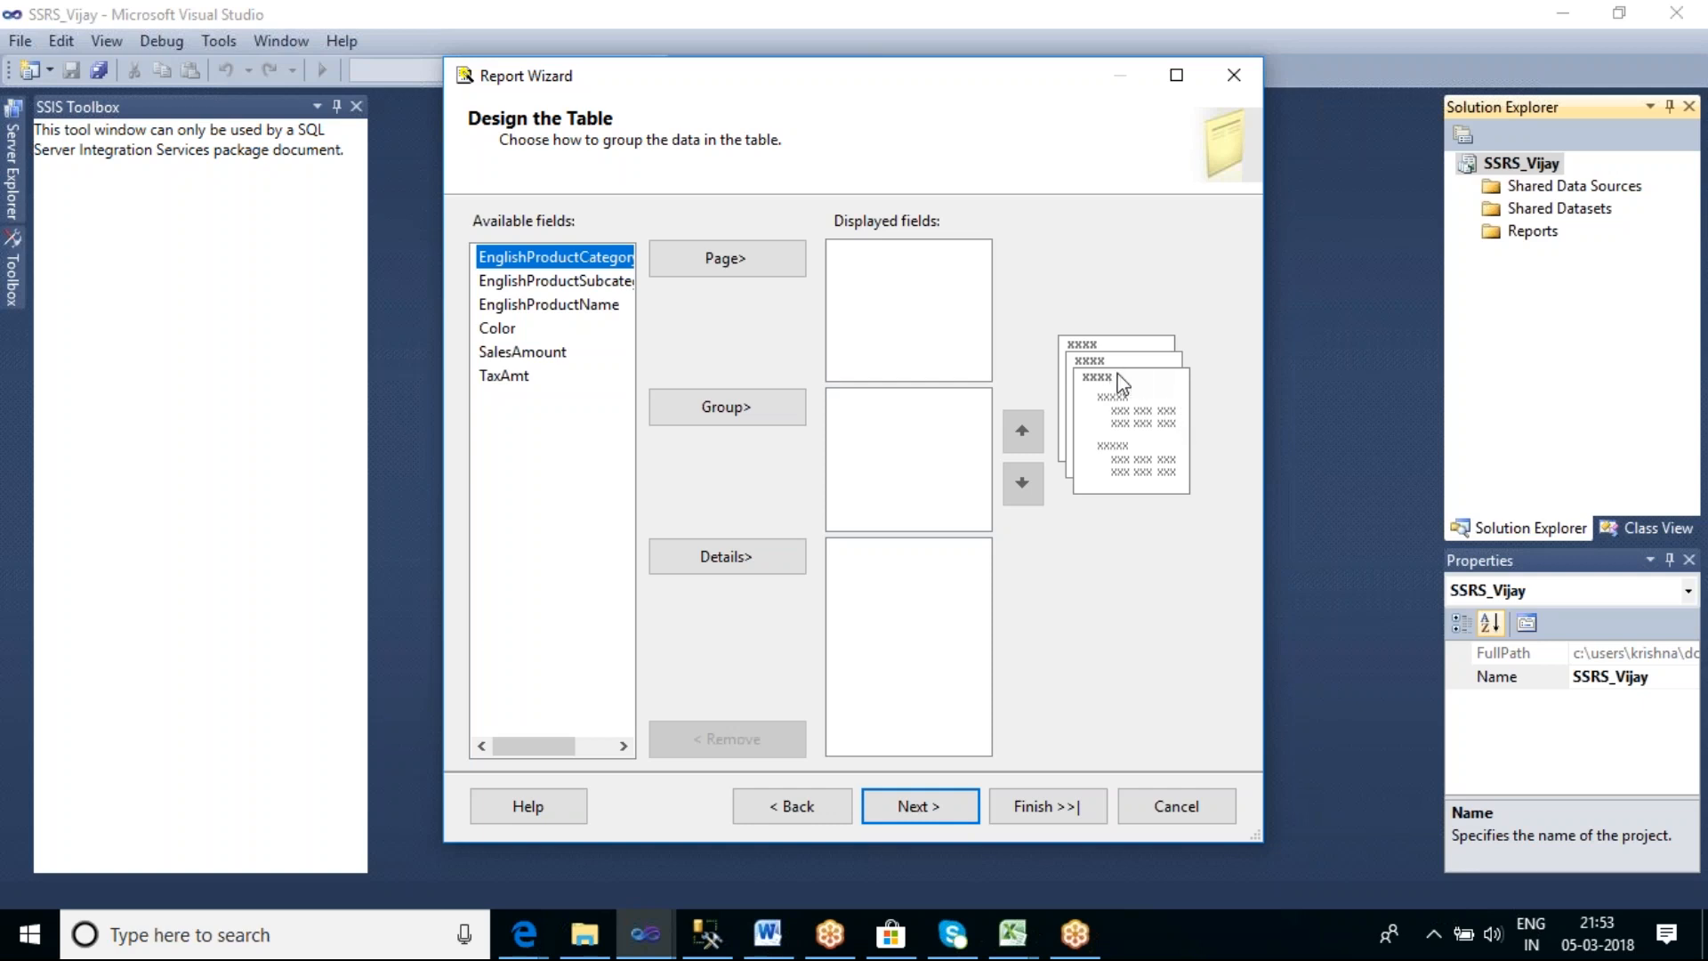
Assign Color as the page field, and EnglishProductCategoryName and EnglishProductSubcategoryName as the group fields
left_click(508, 334)
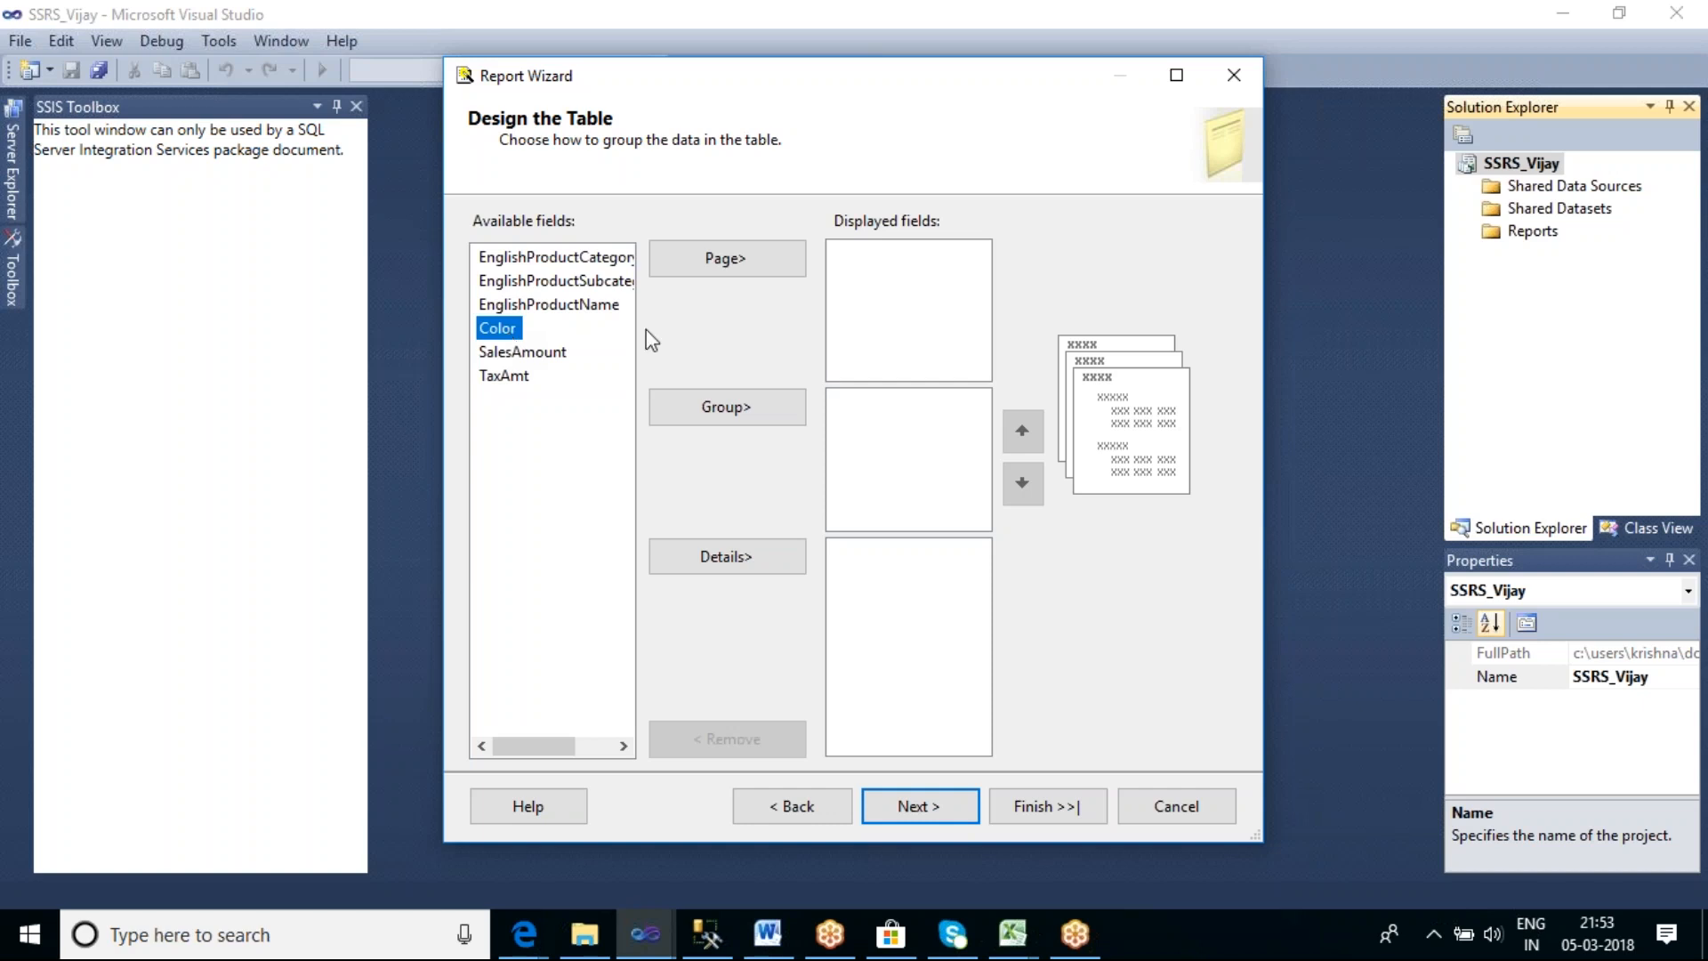
left_click(723, 263)
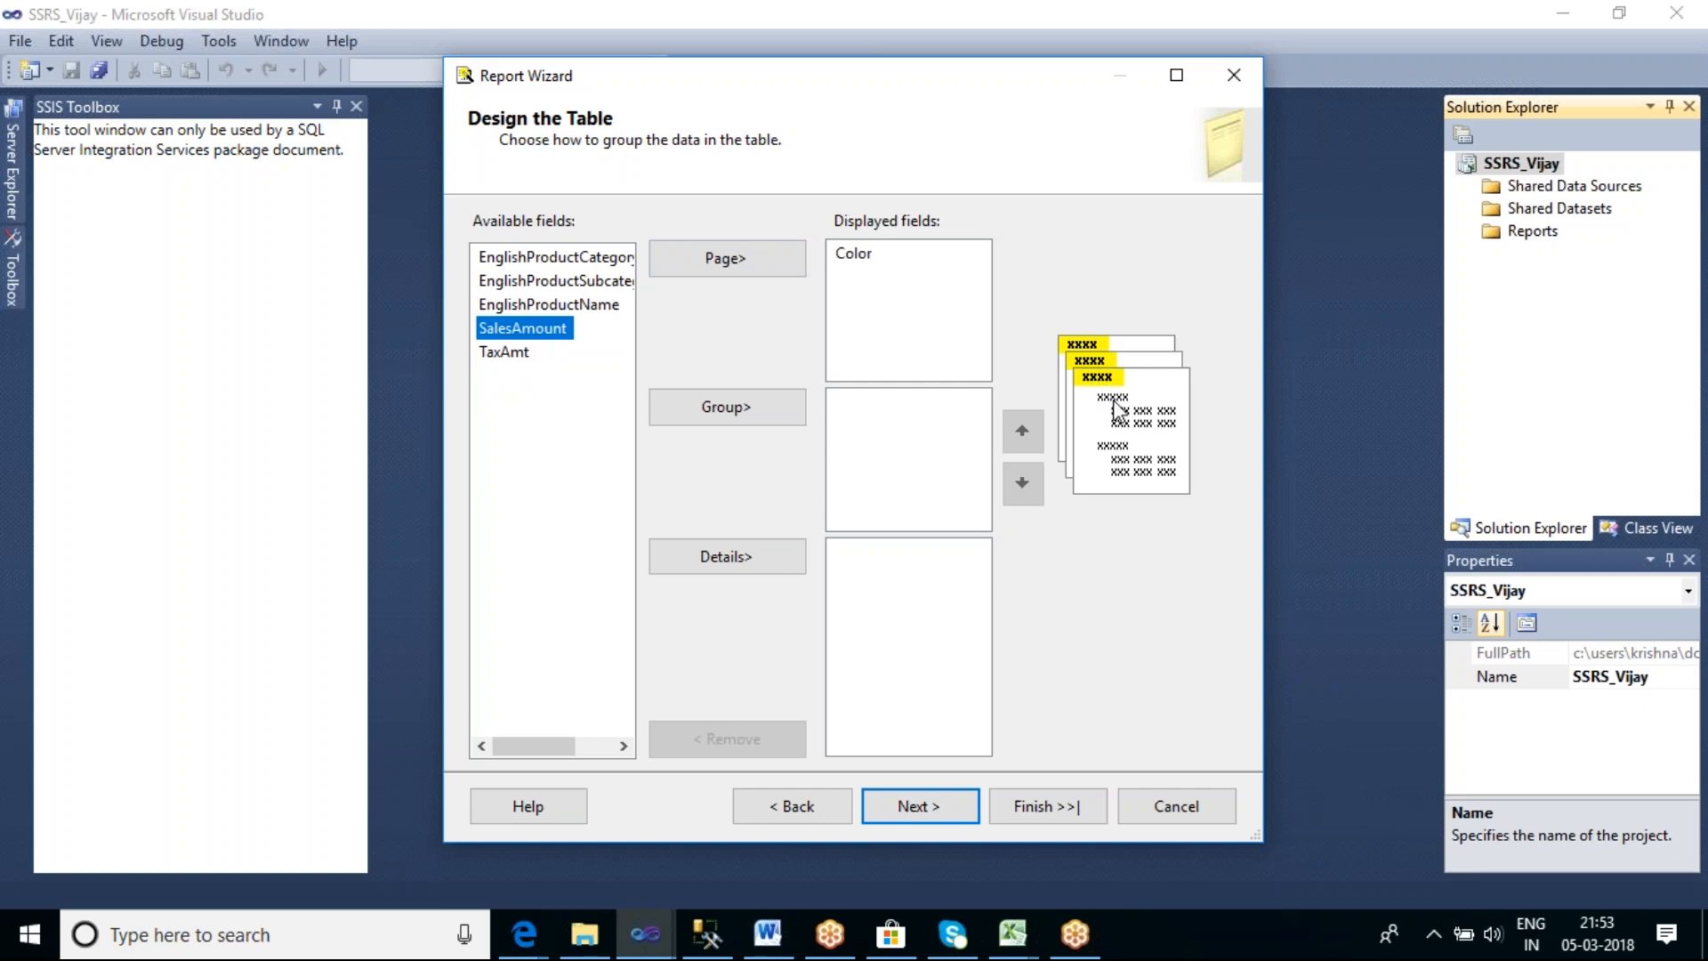
left_click(576, 260)
left_click(709, 407)
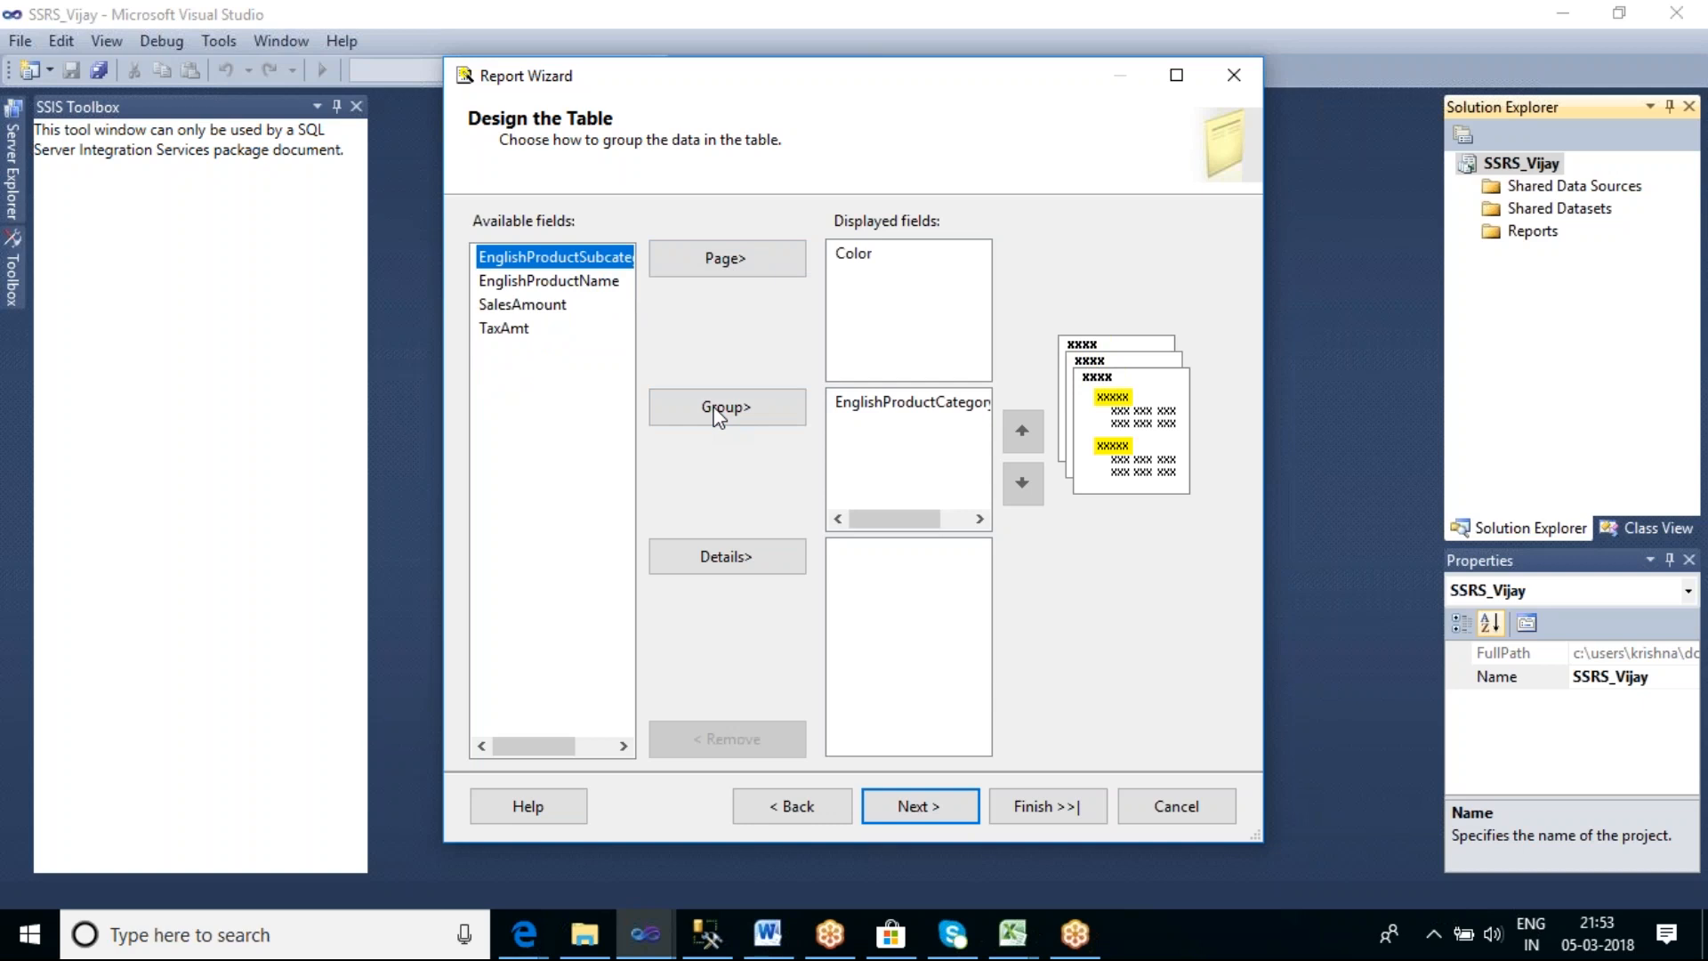
left_click(709, 408)
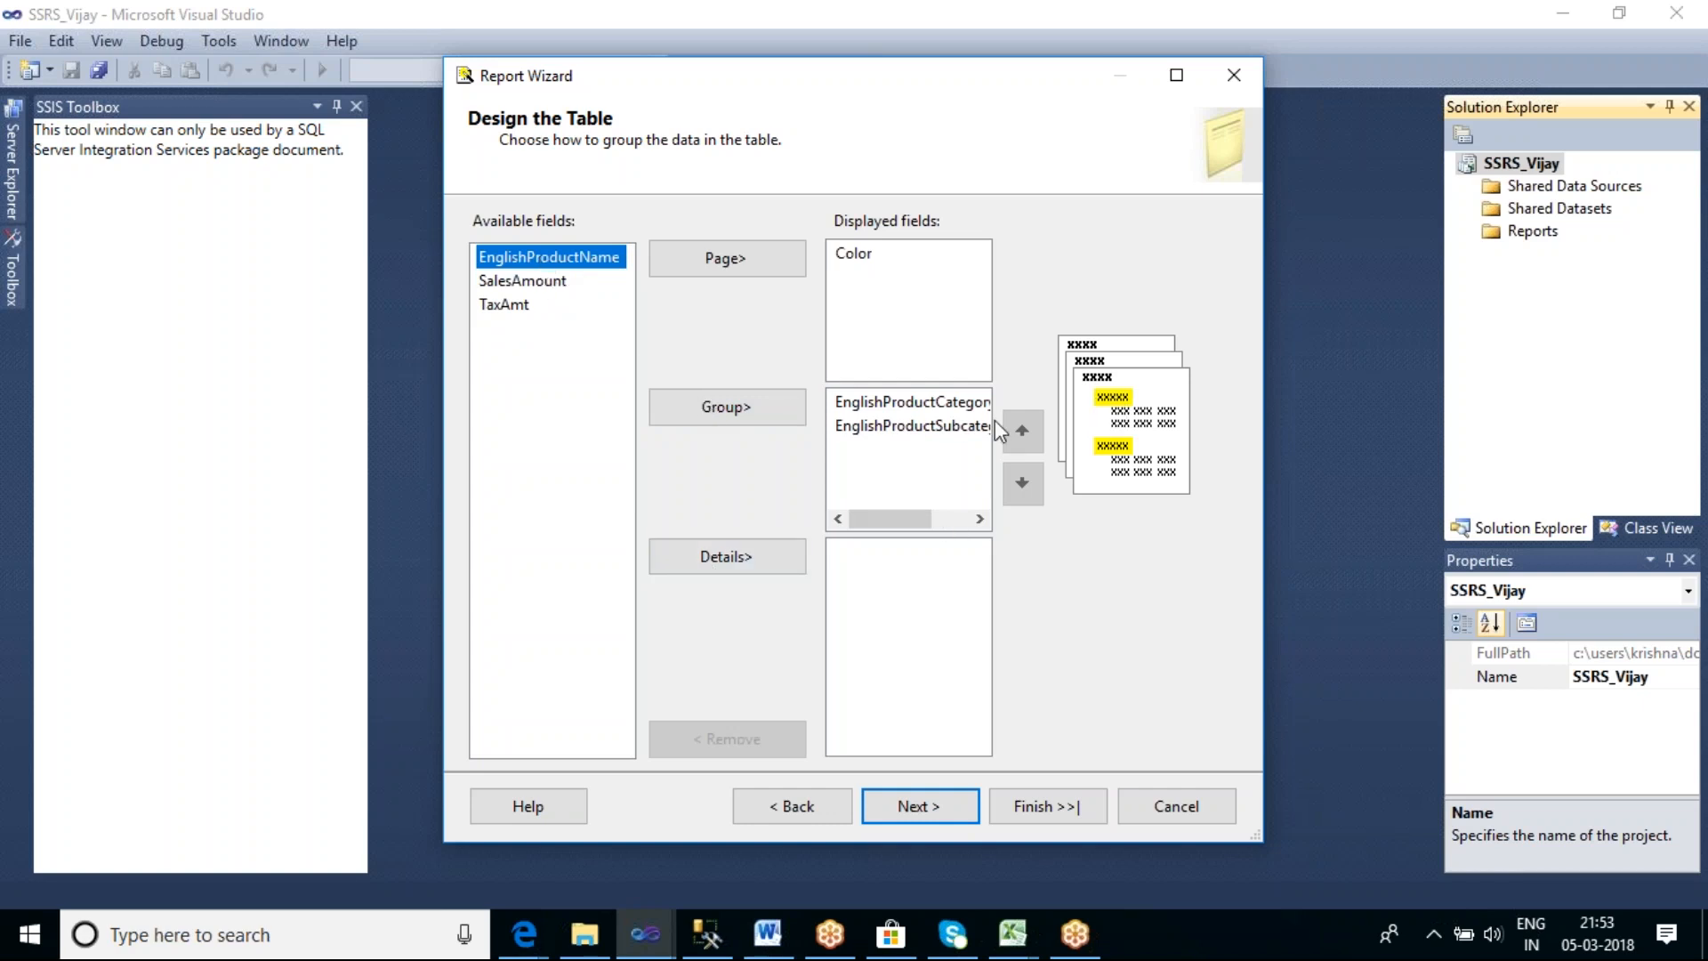
left_click(936, 407)
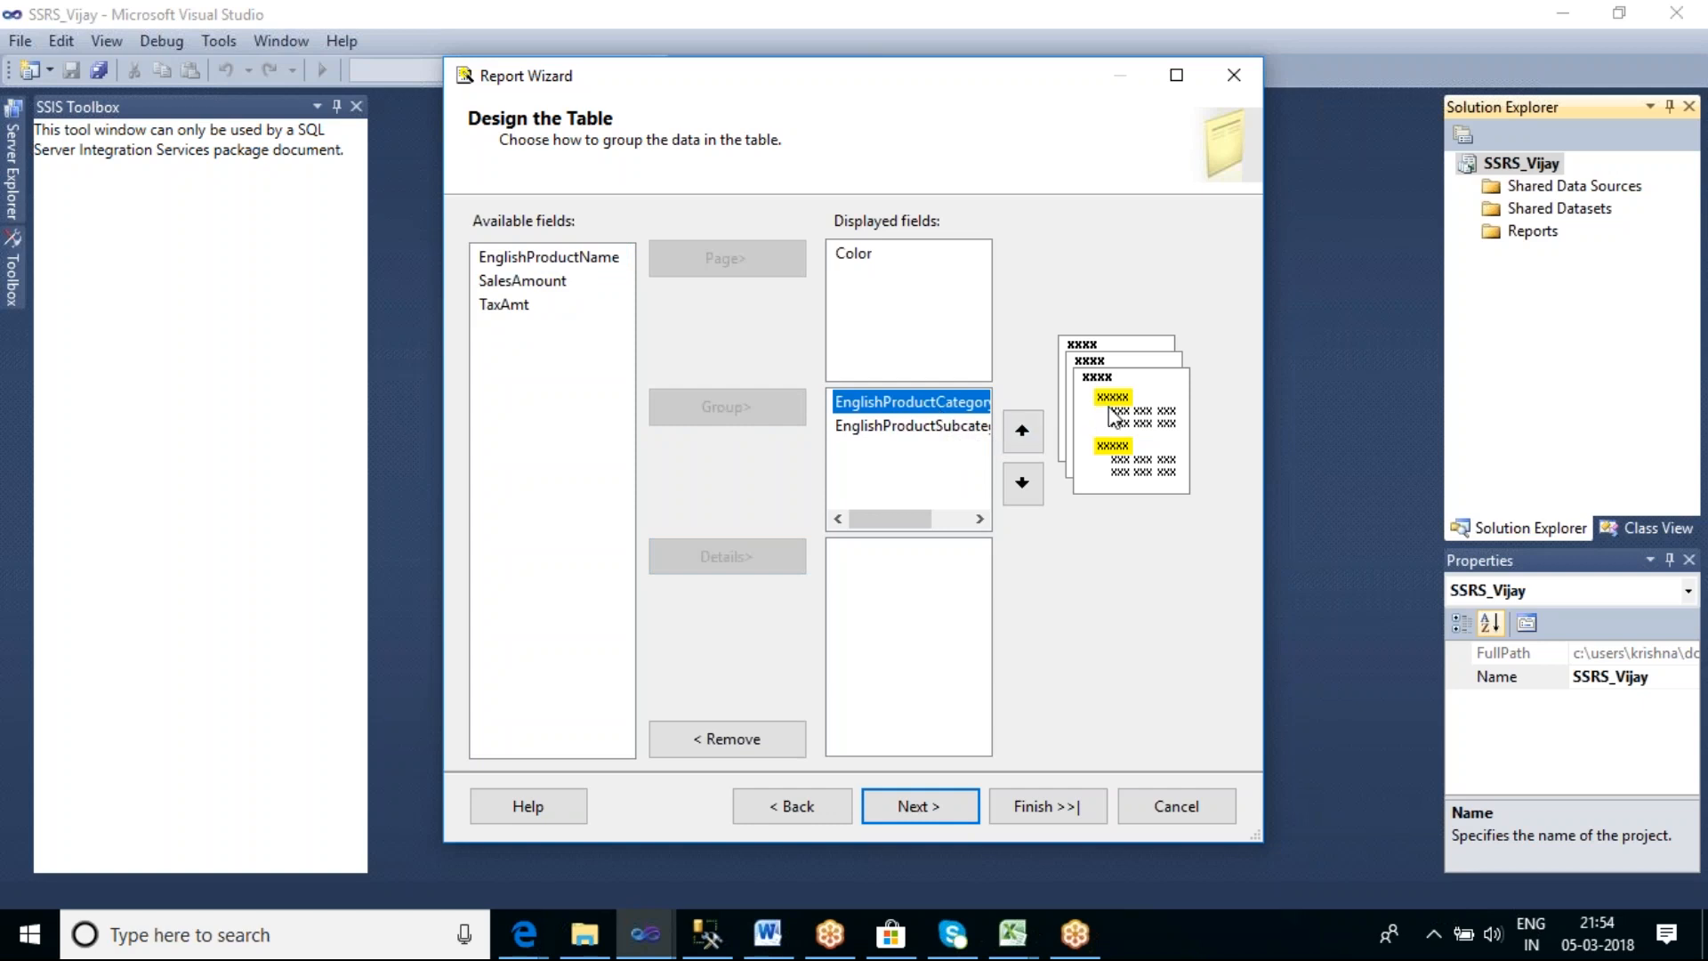
Assign EnglishProductName, SalesAmount and TaxAmt as the details fields of the table
left_click(545, 259)
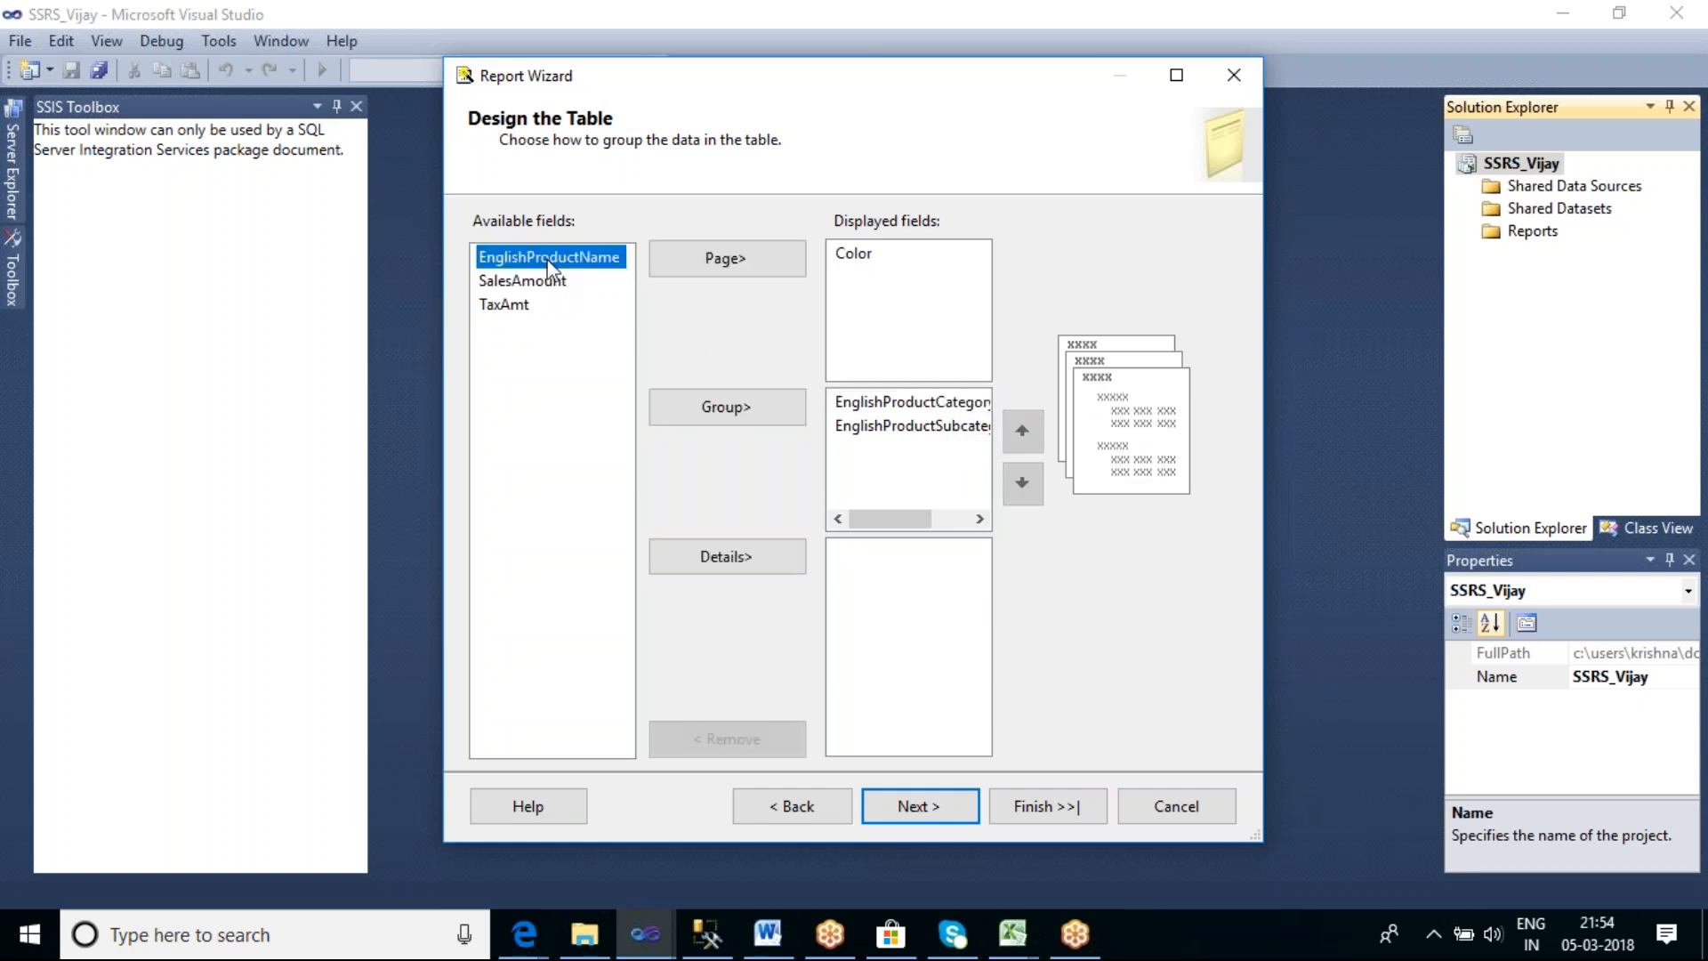
left_click(726, 560)
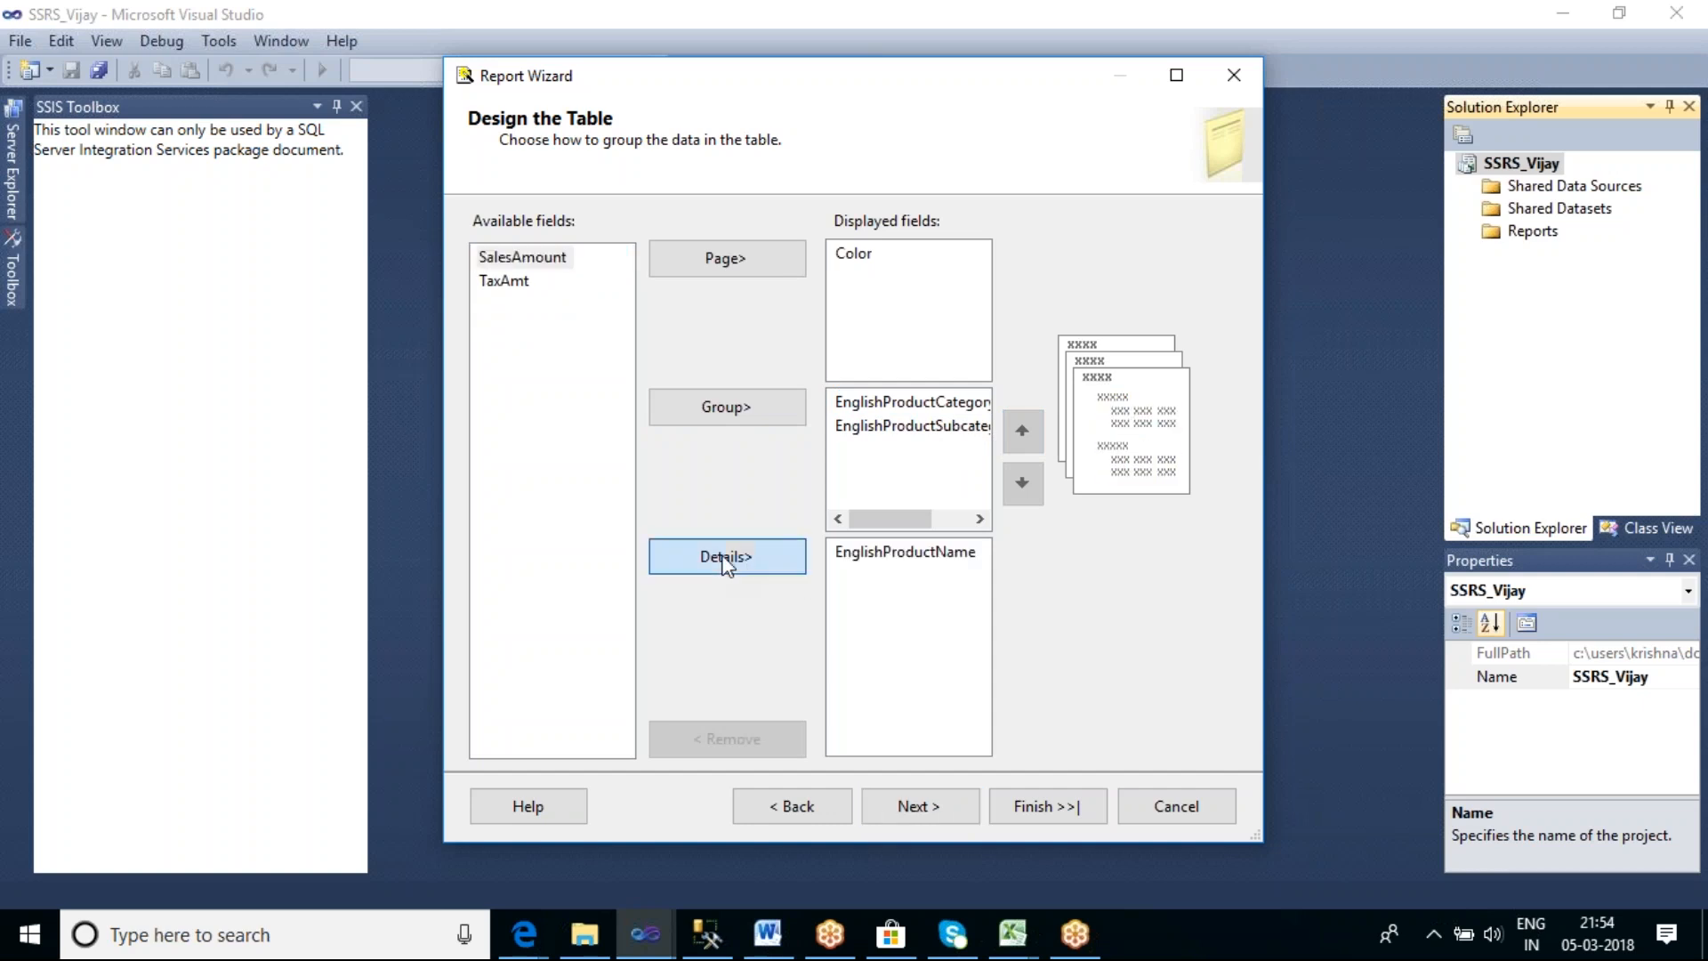
left_click(726, 560)
left_click(725, 560)
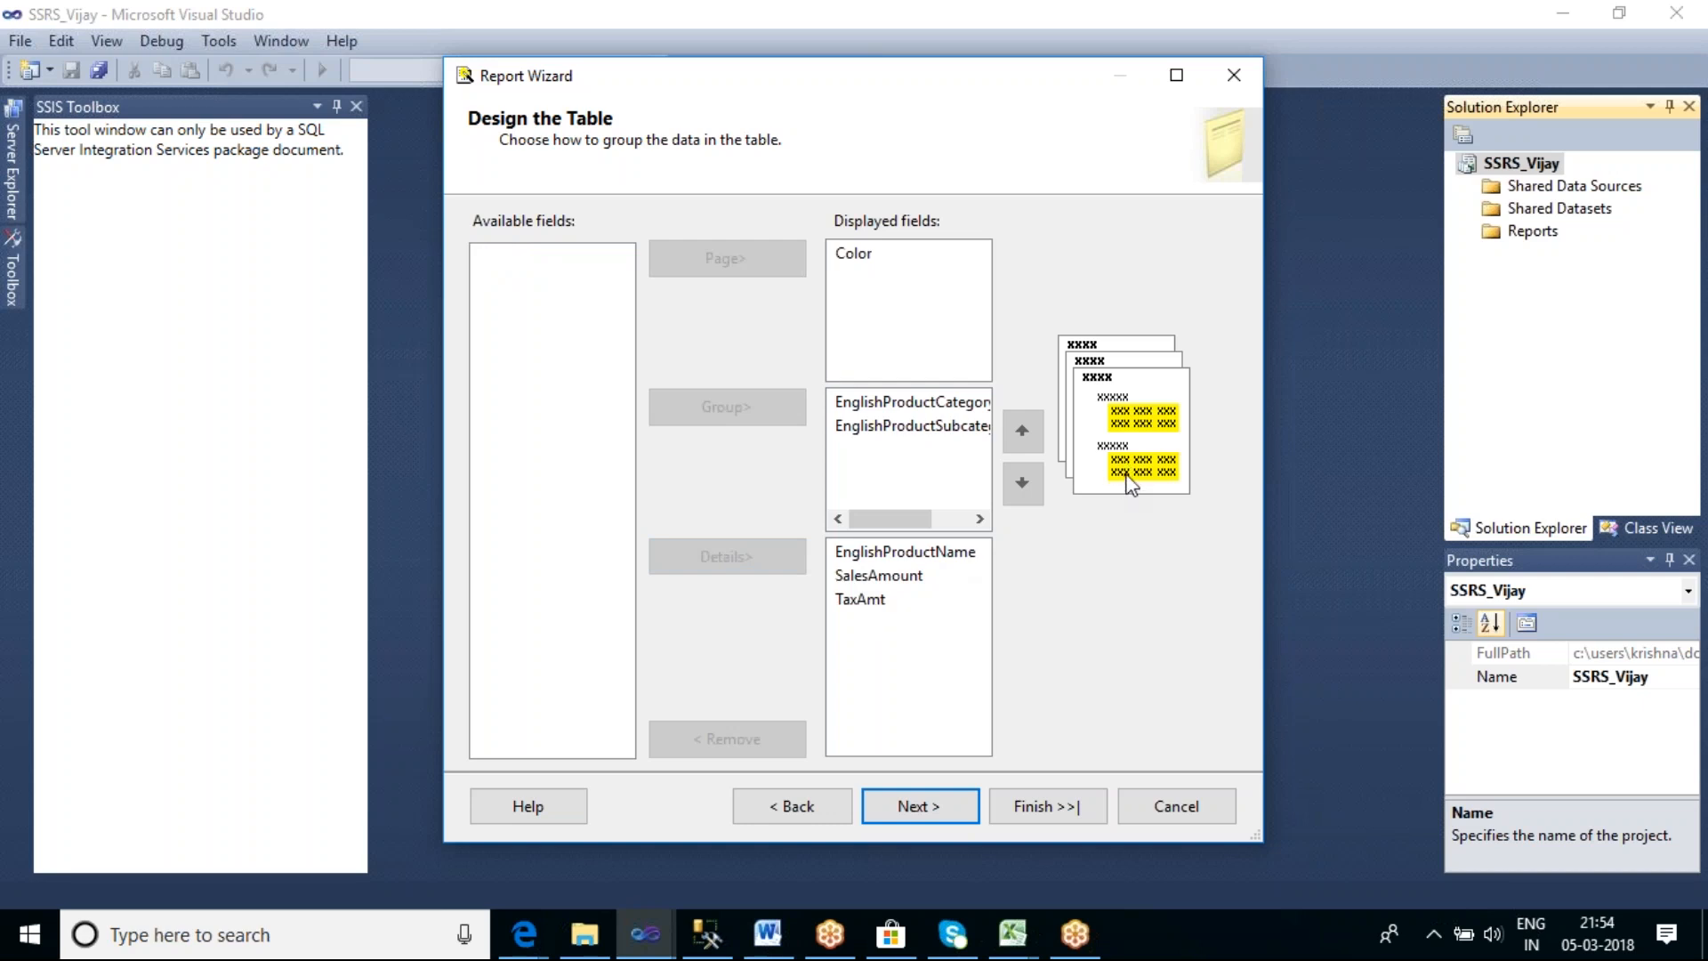
Check the page, group and details fields against the layout preview and accept the table design
left_click(852, 259)
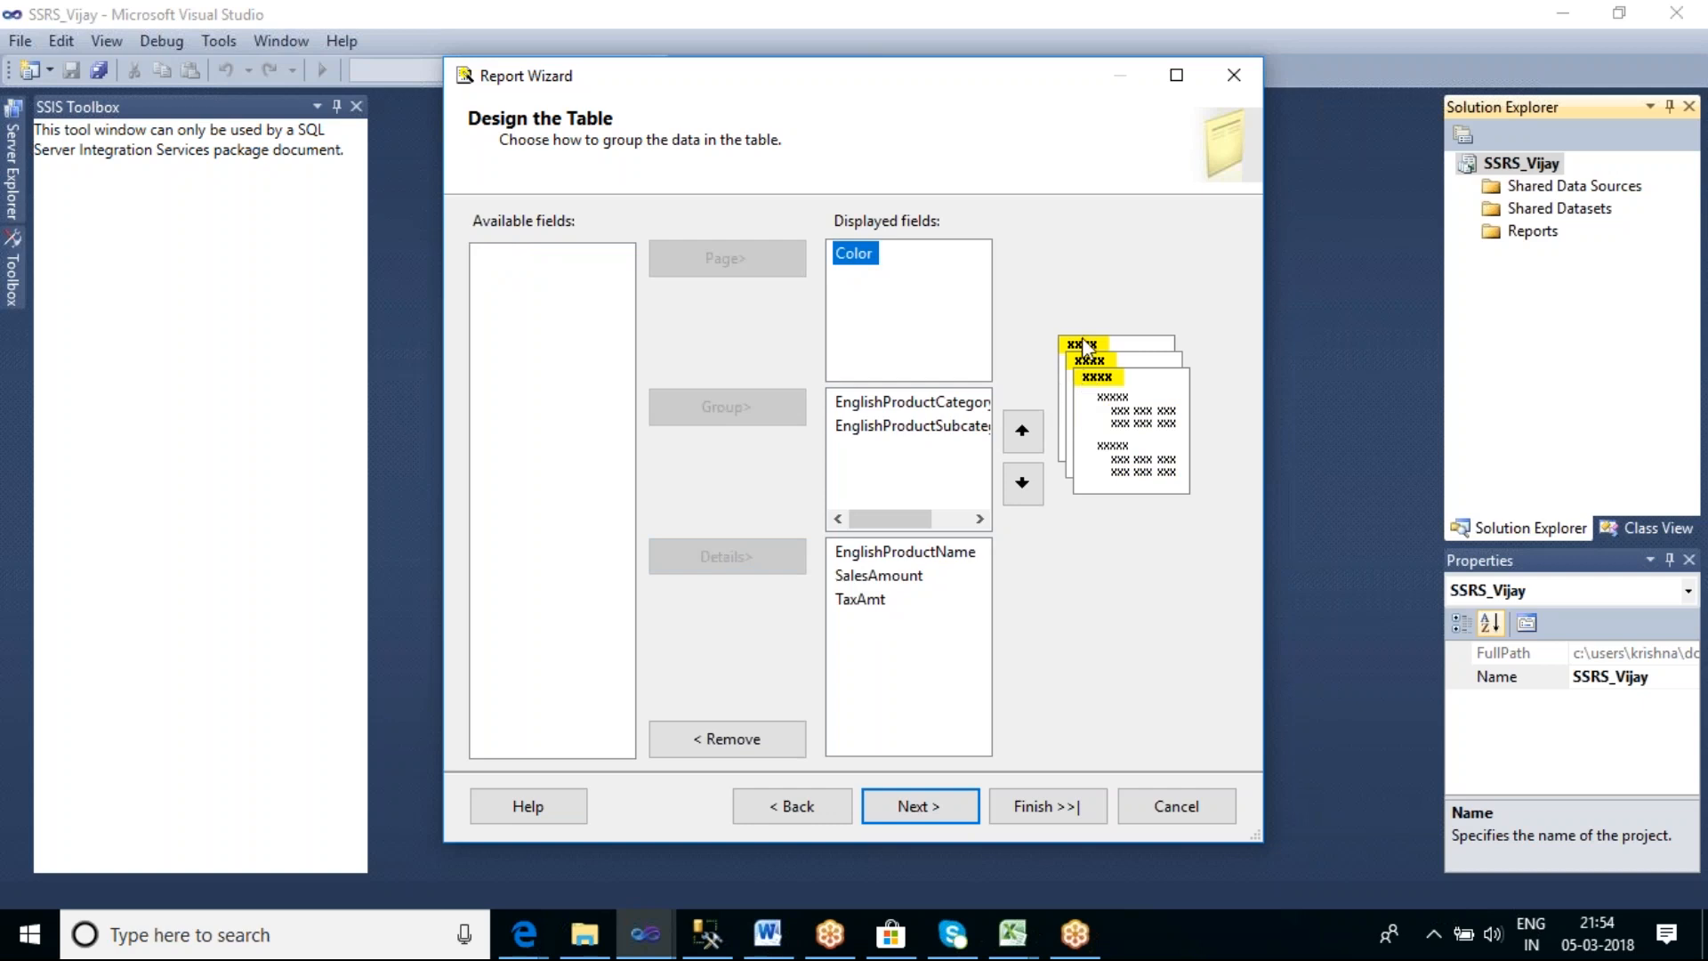
left_click(925, 406)
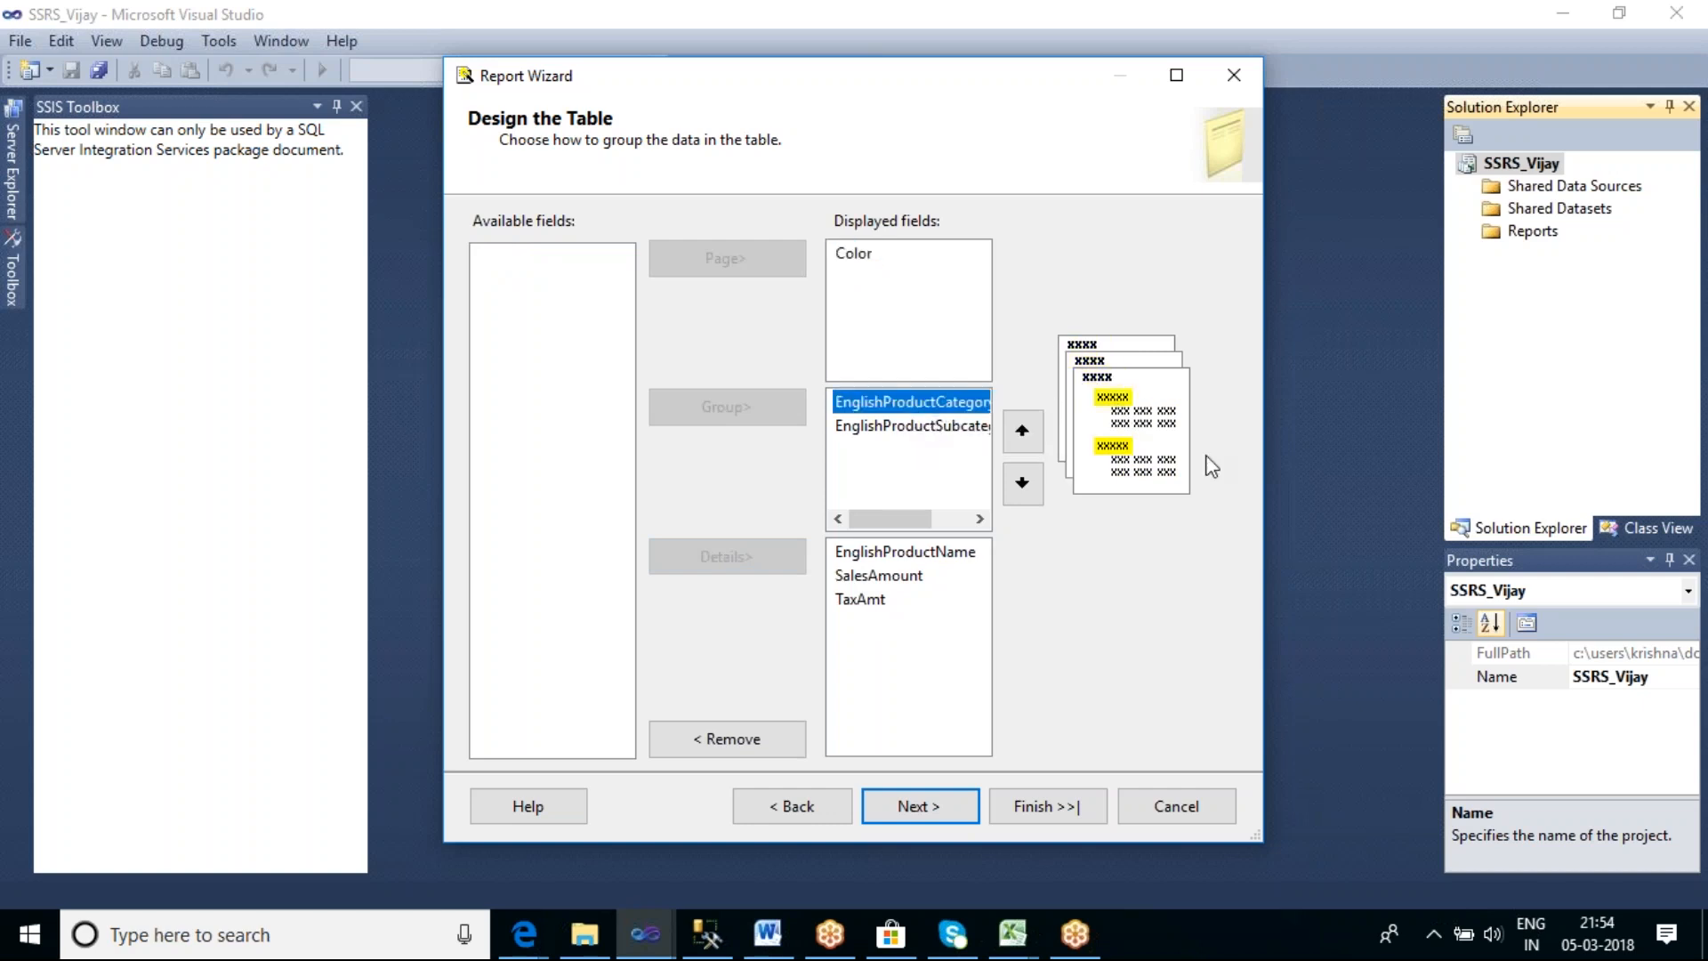
left_click_drag(1256, 832, 1472, 832)
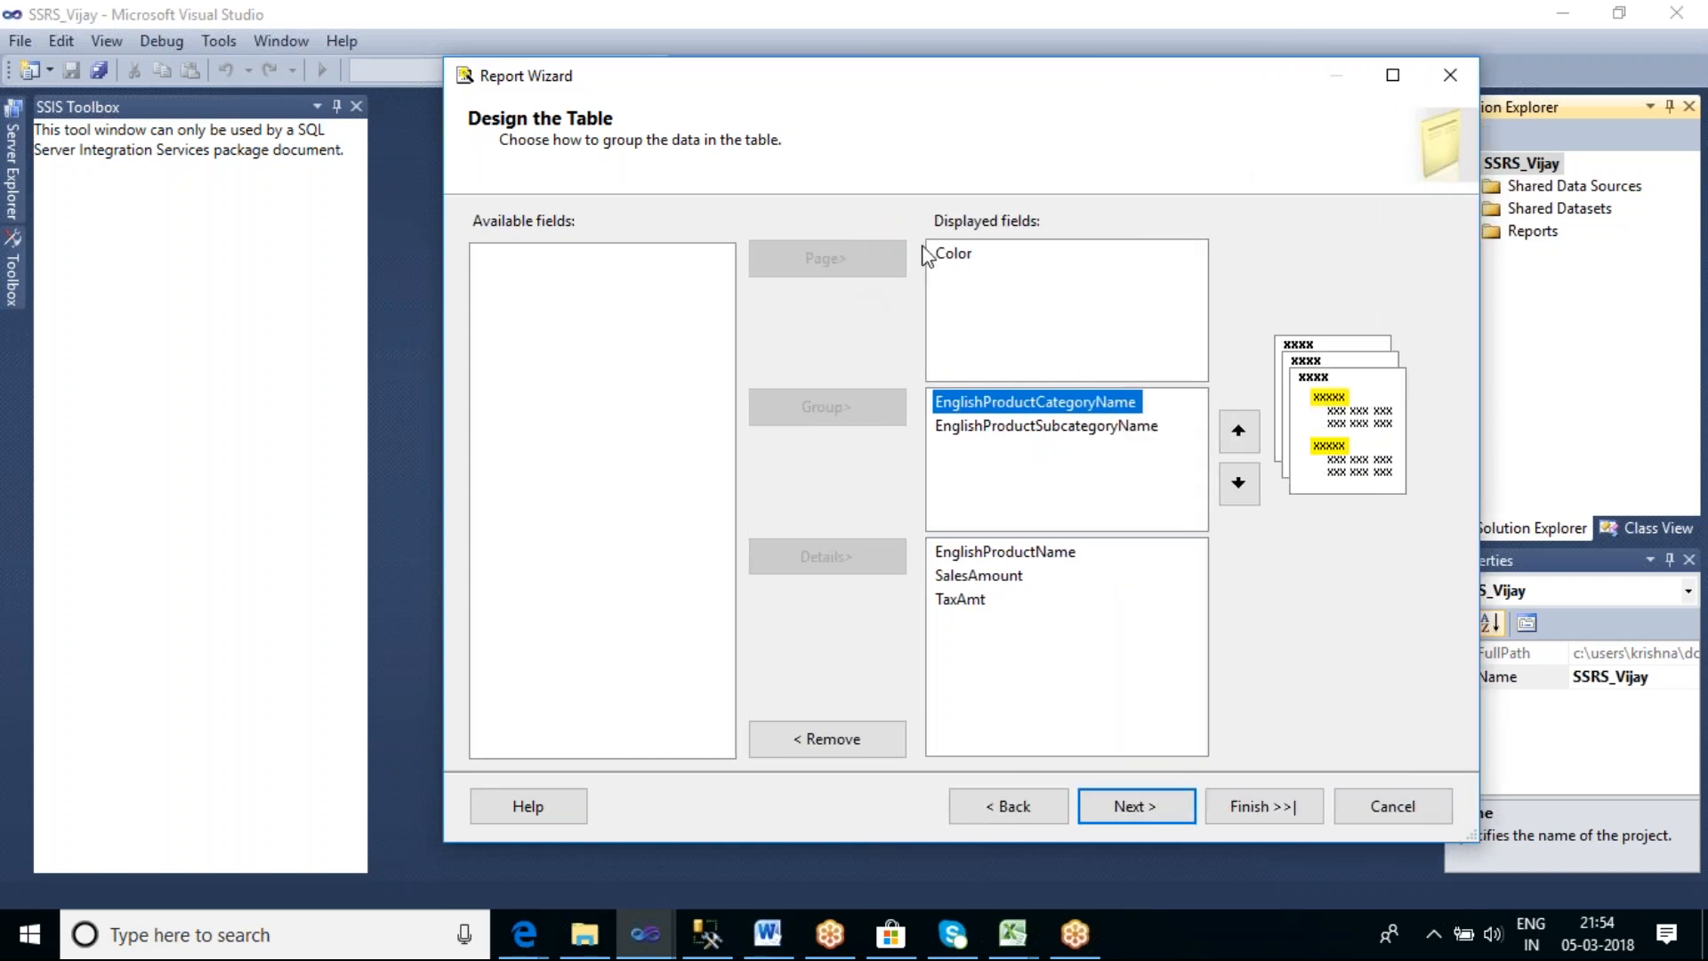
left_click(1060, 426)
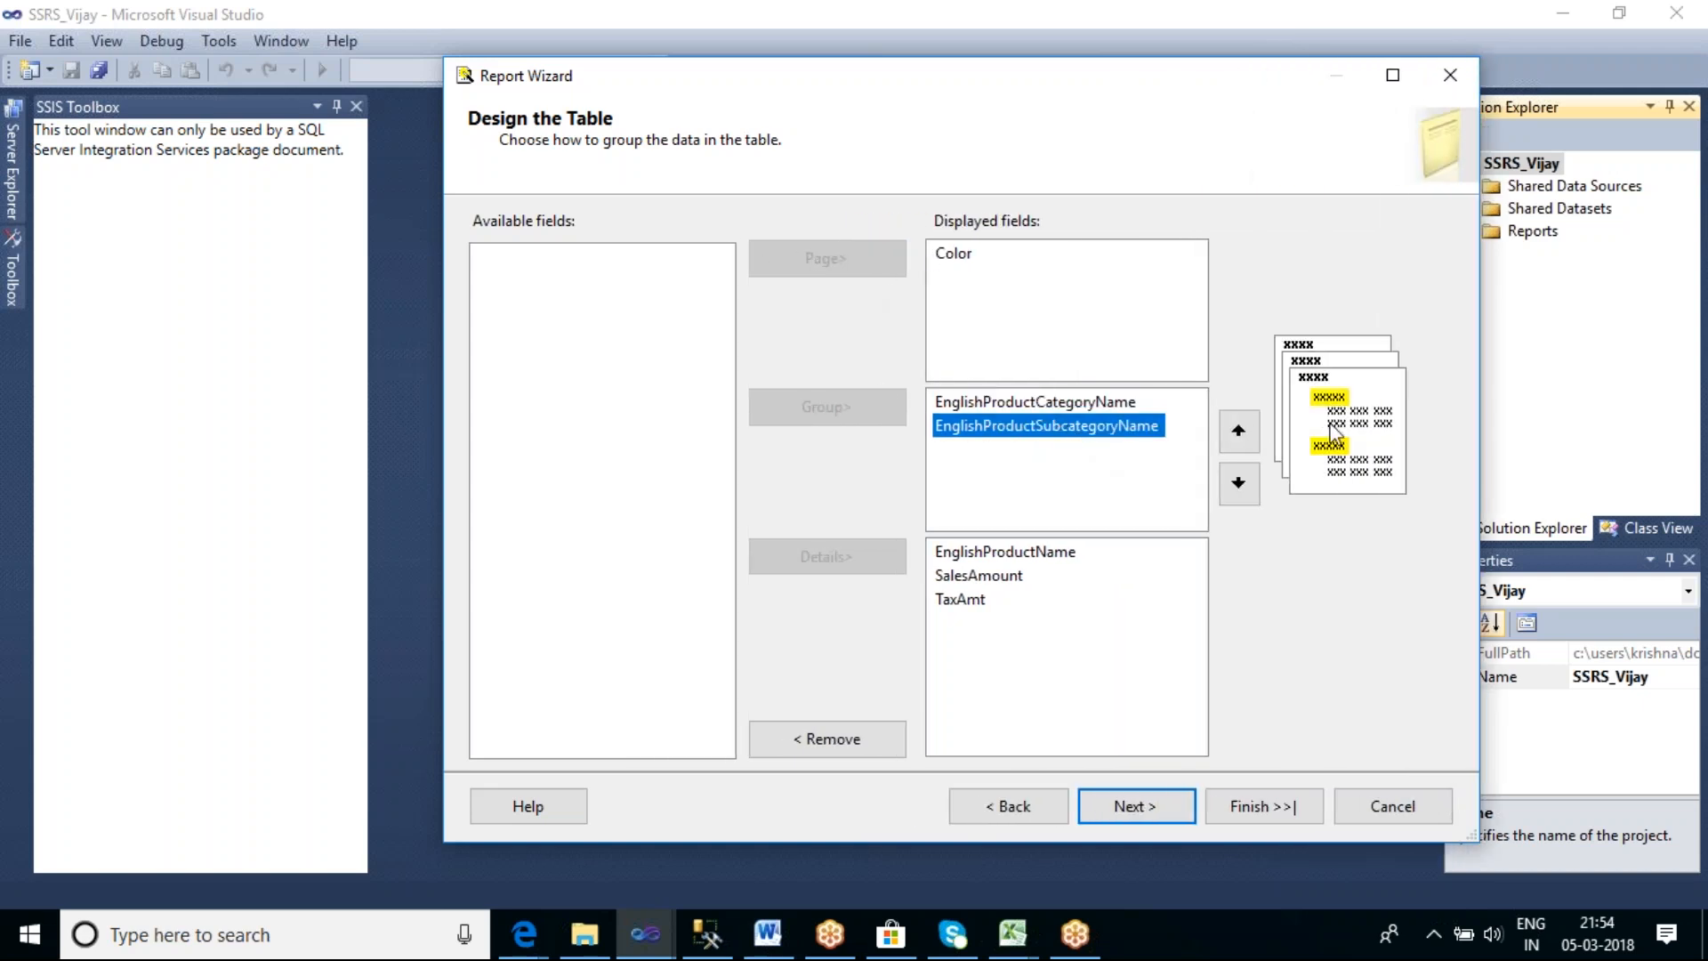
left_click(1041, 555)
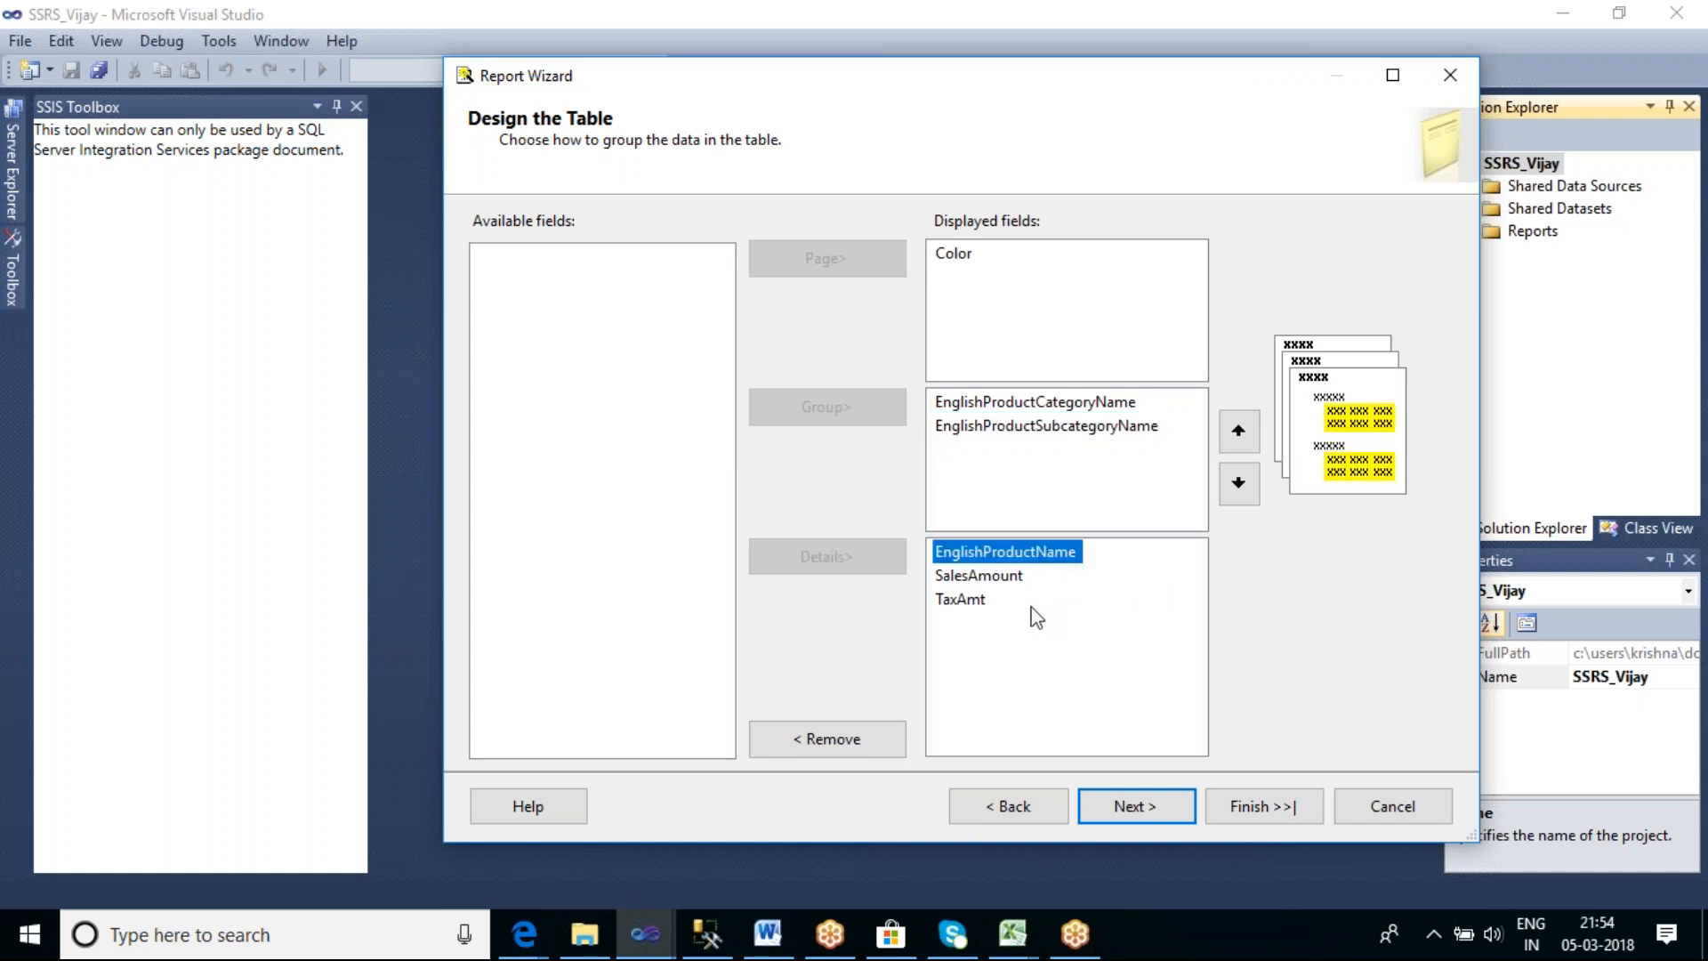
left_click(1155, 808)
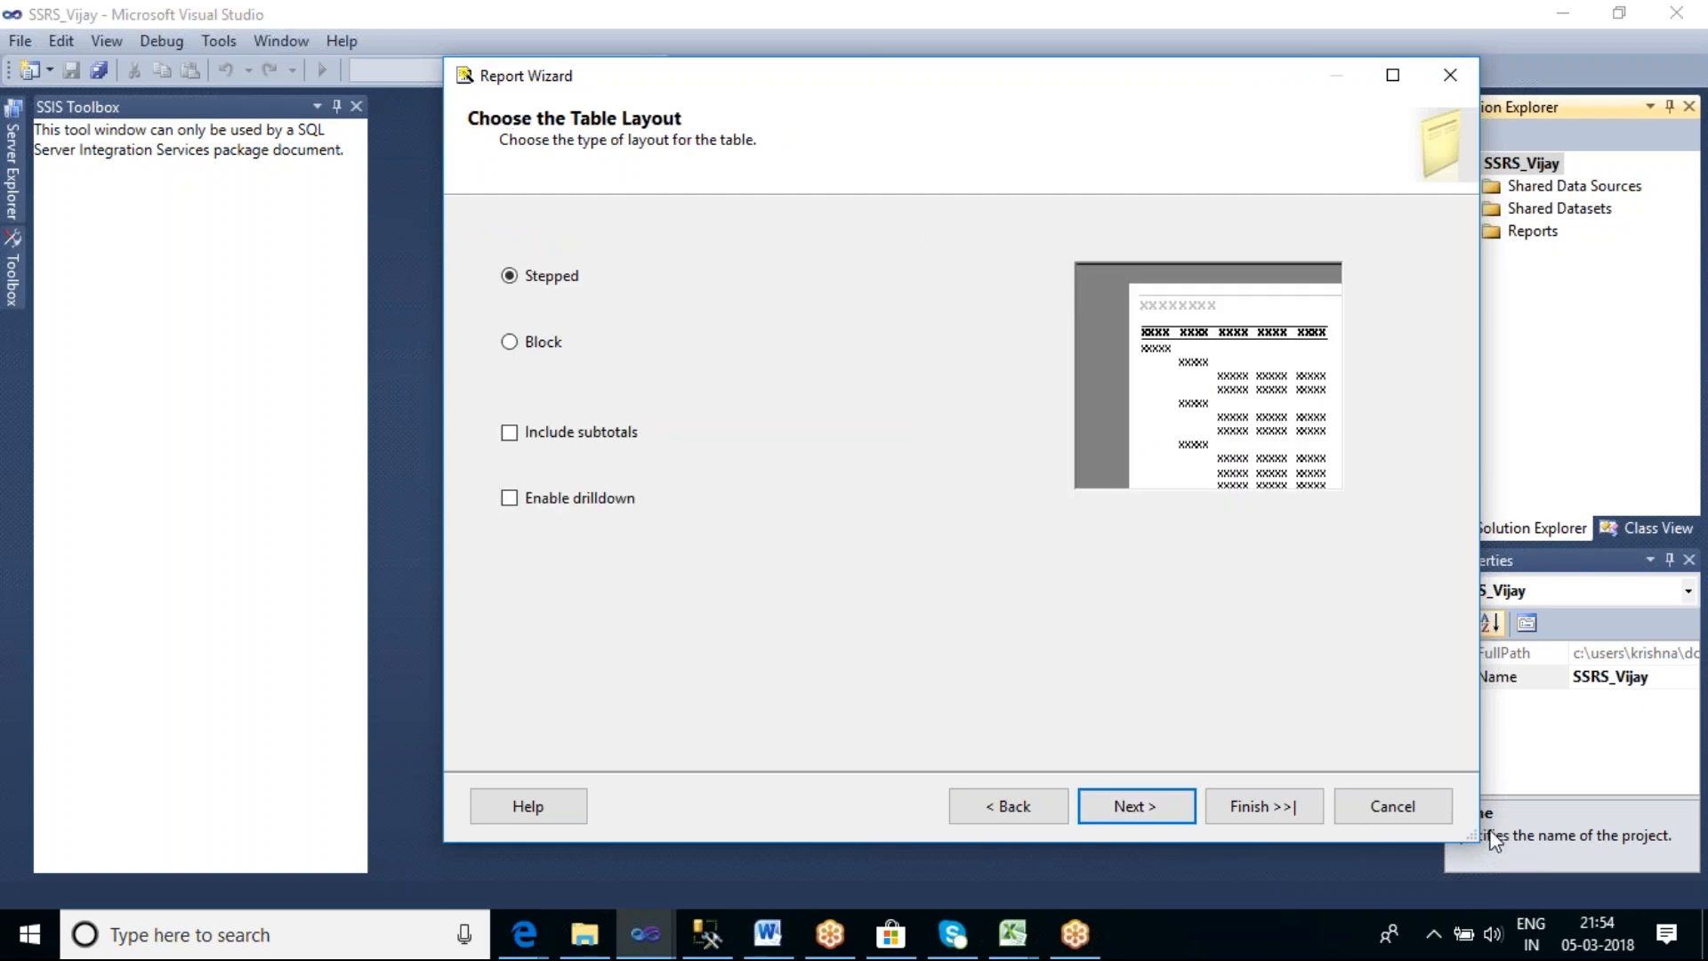
Compare the Block and Stepped layouts, keep Stepped with subtotals and drilldown enabled, and accept the table layout
left_click_drag(1463, 831, 1253, 832)
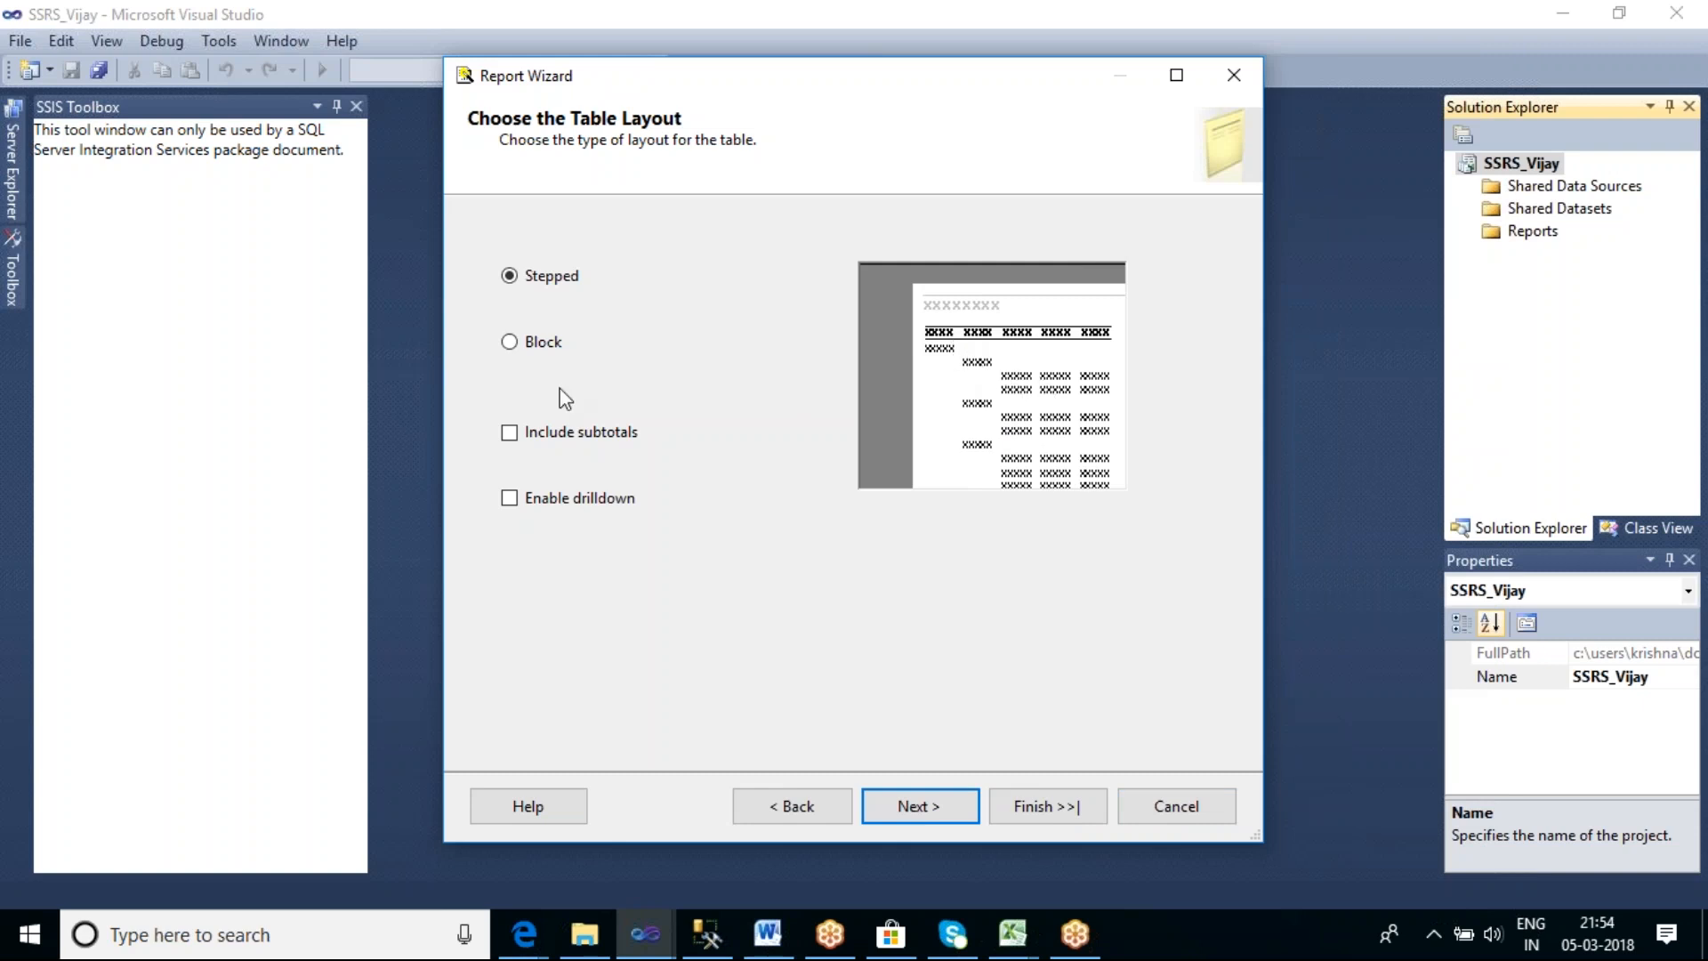
left_click(512, 350)
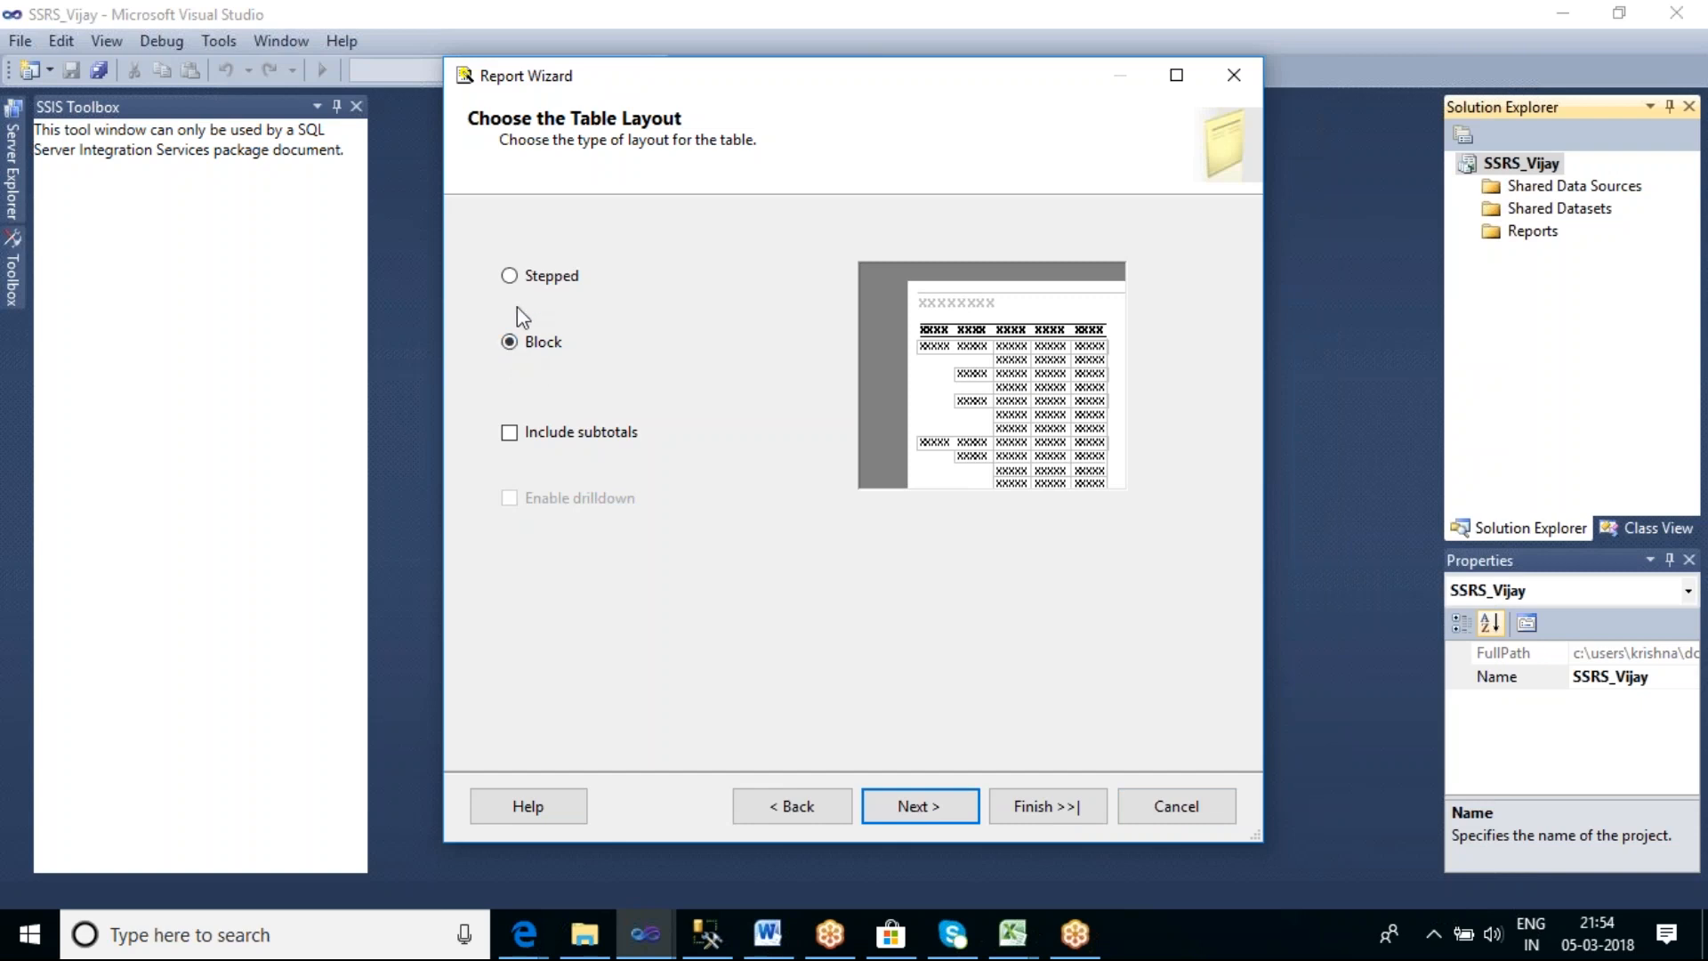
left_click(512, 283)
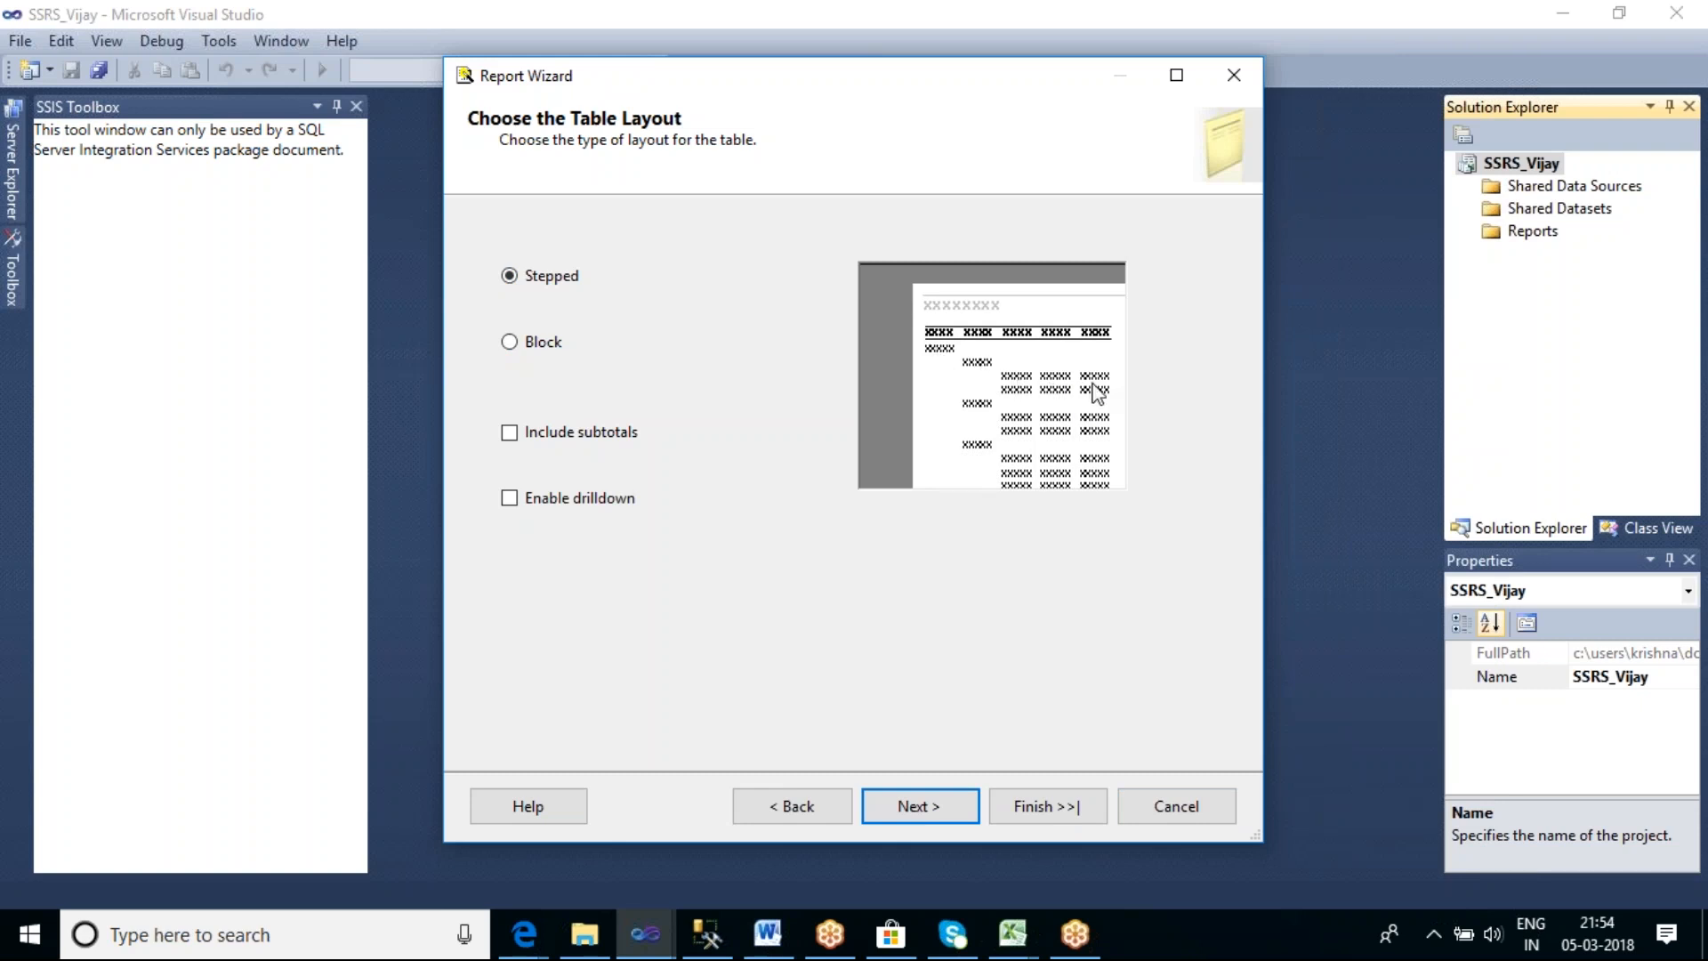
left_click(523, 439)
mouse_move(953, 950)
left_click(509, 500)
left_click(925, 810)
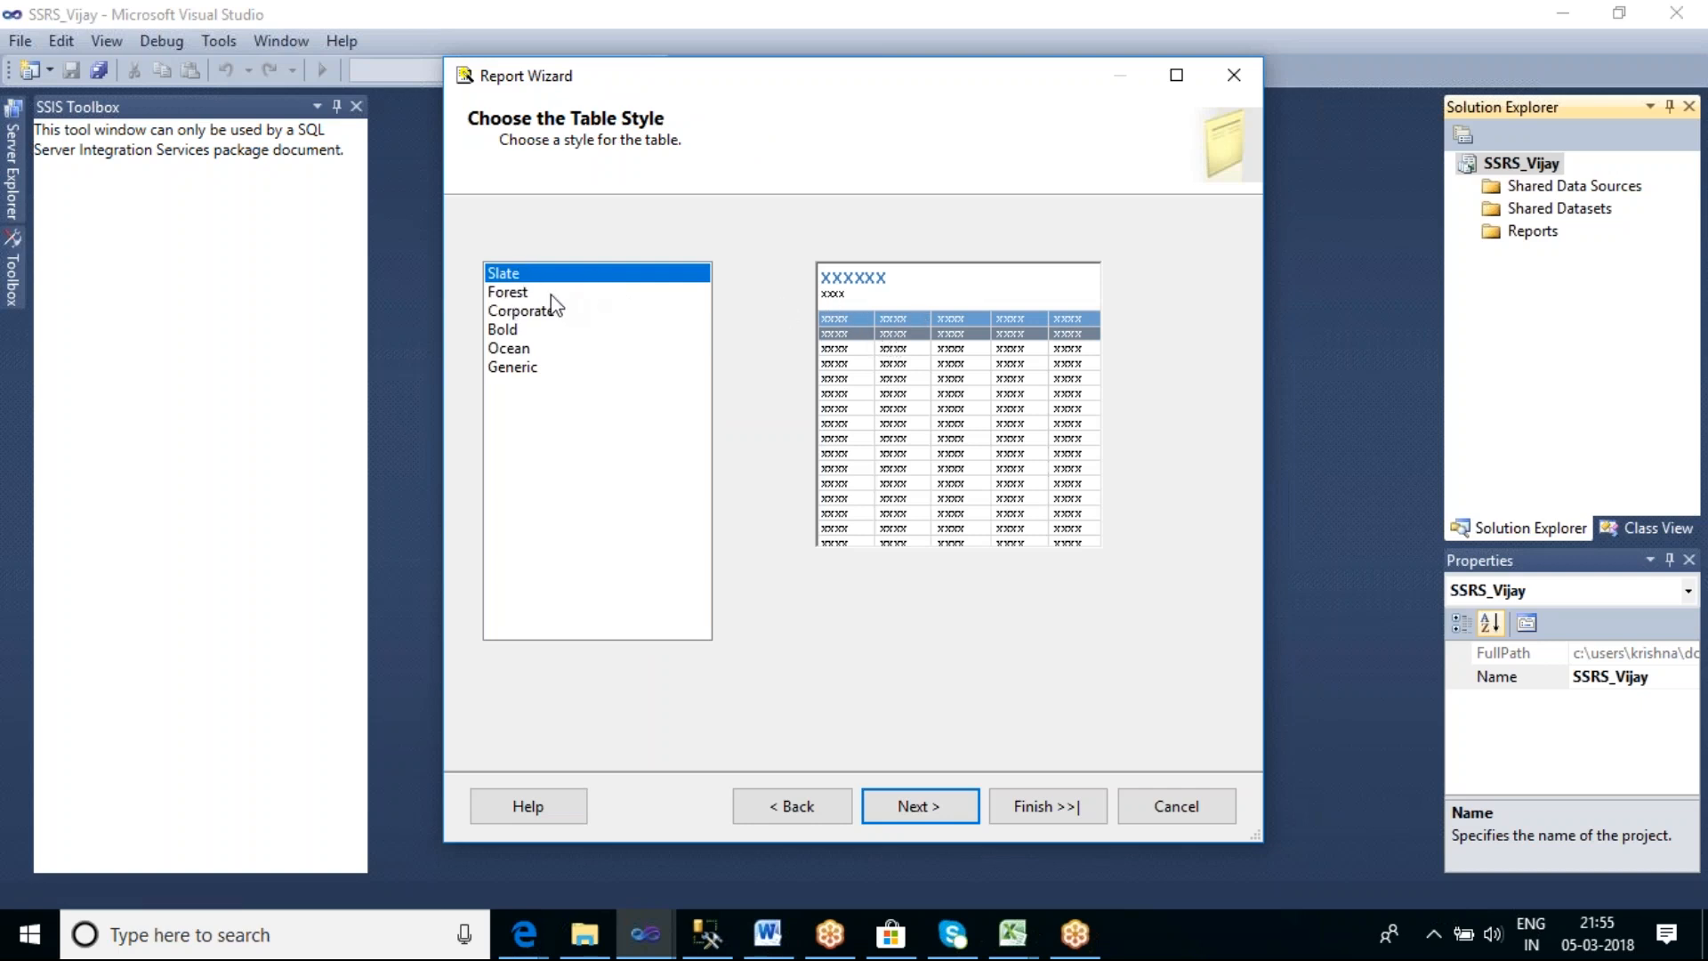
Compare the Forest and Corporate table styles, then choose the Bold style for the table and accept it
left_click(506, 295)
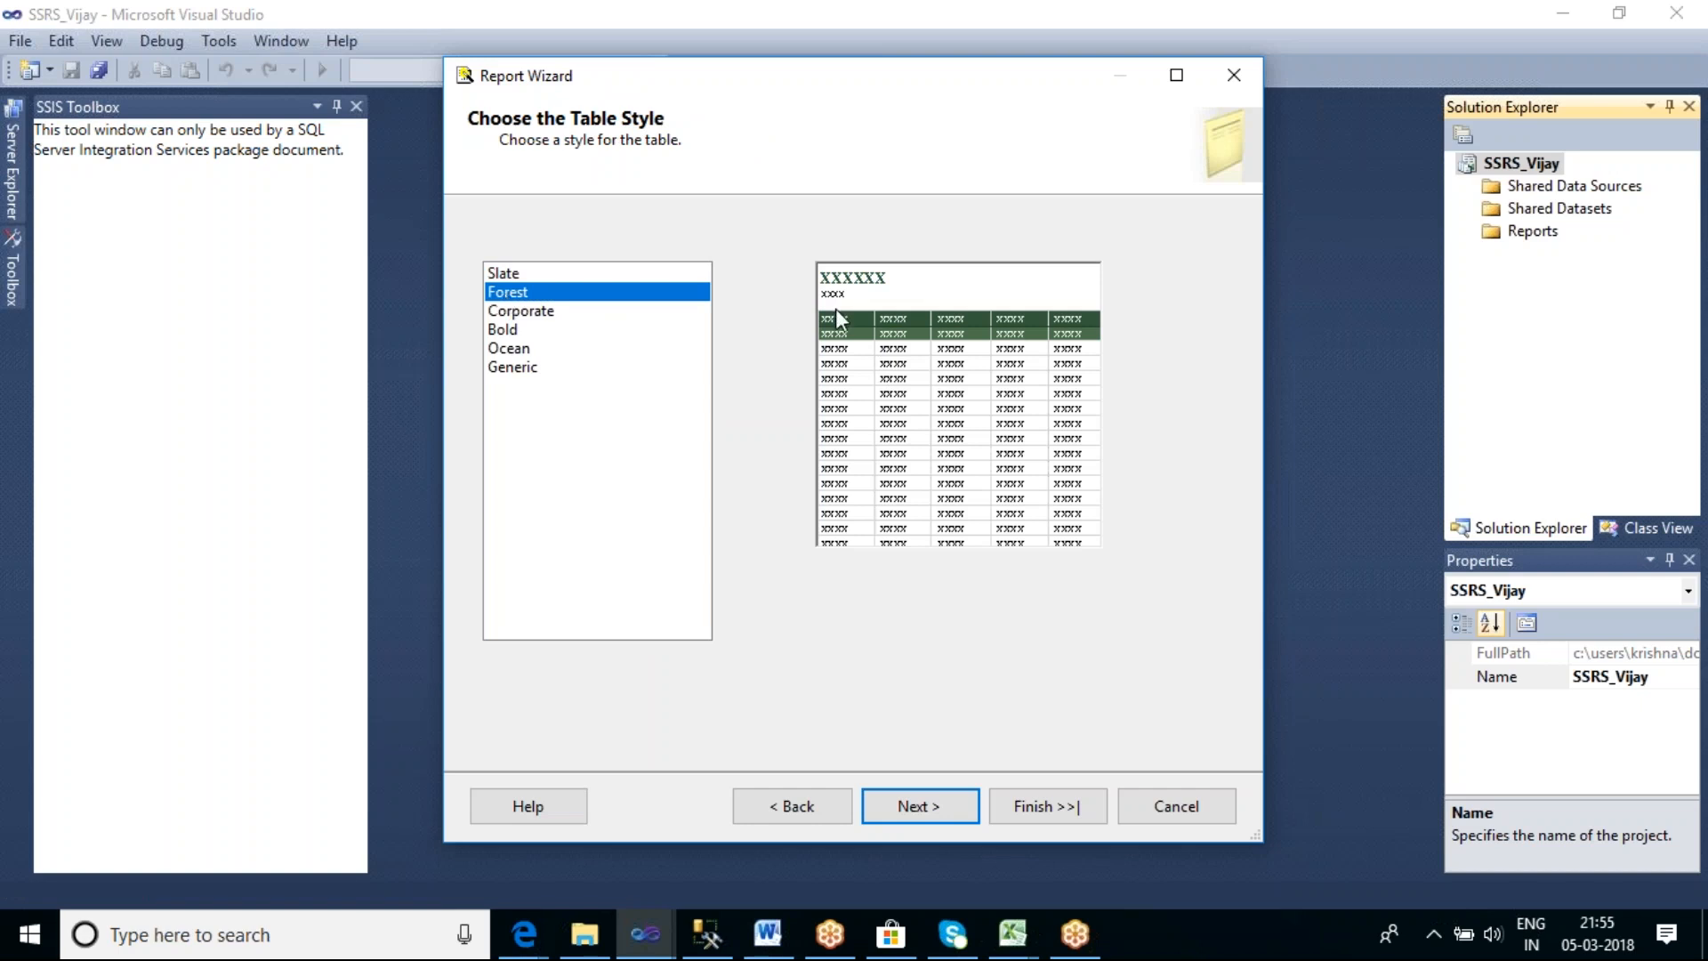
left_click(545, 315)
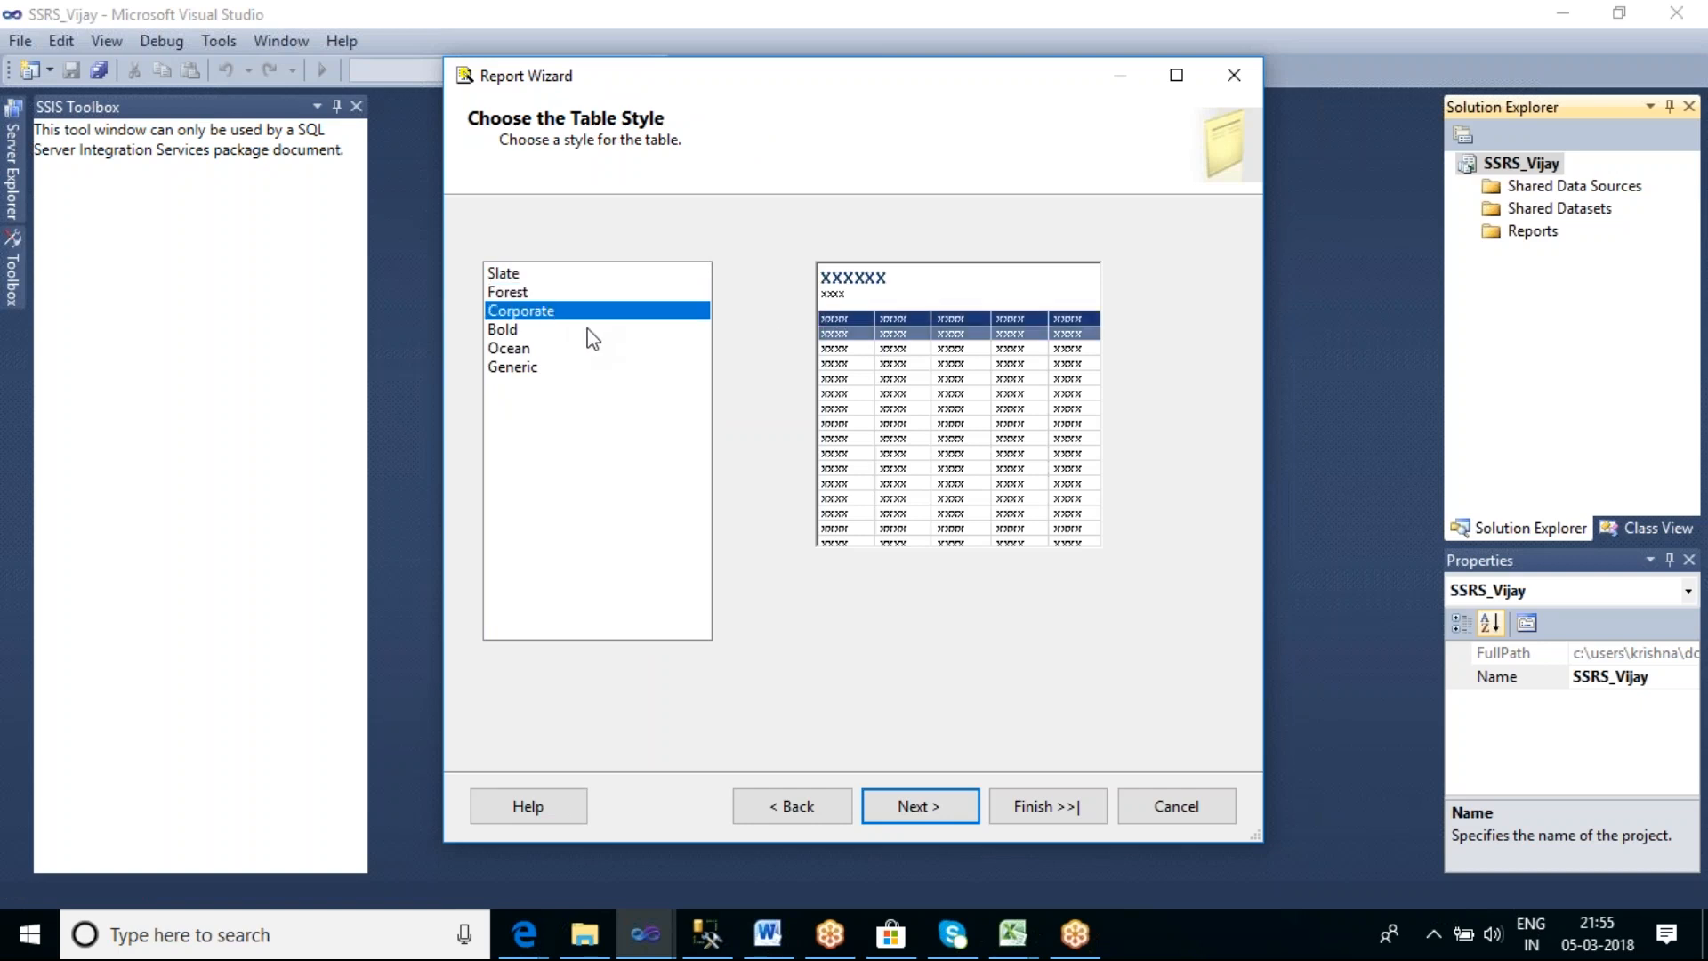
left_click(510, 327)
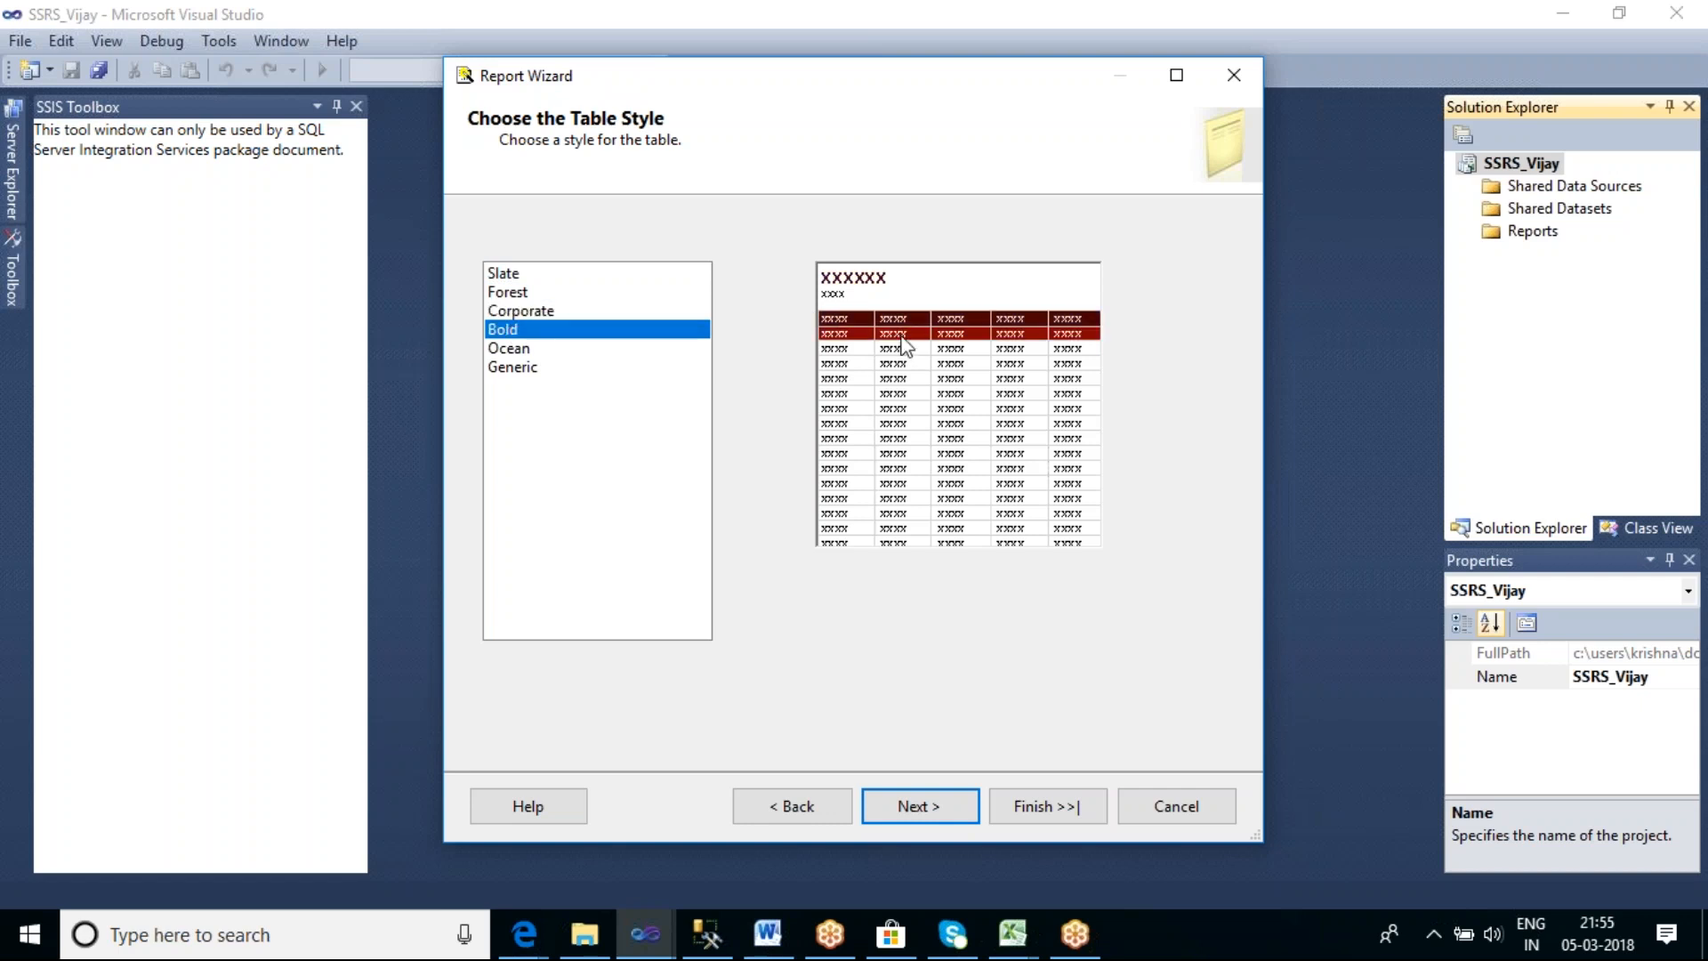
left_click(953, 813)
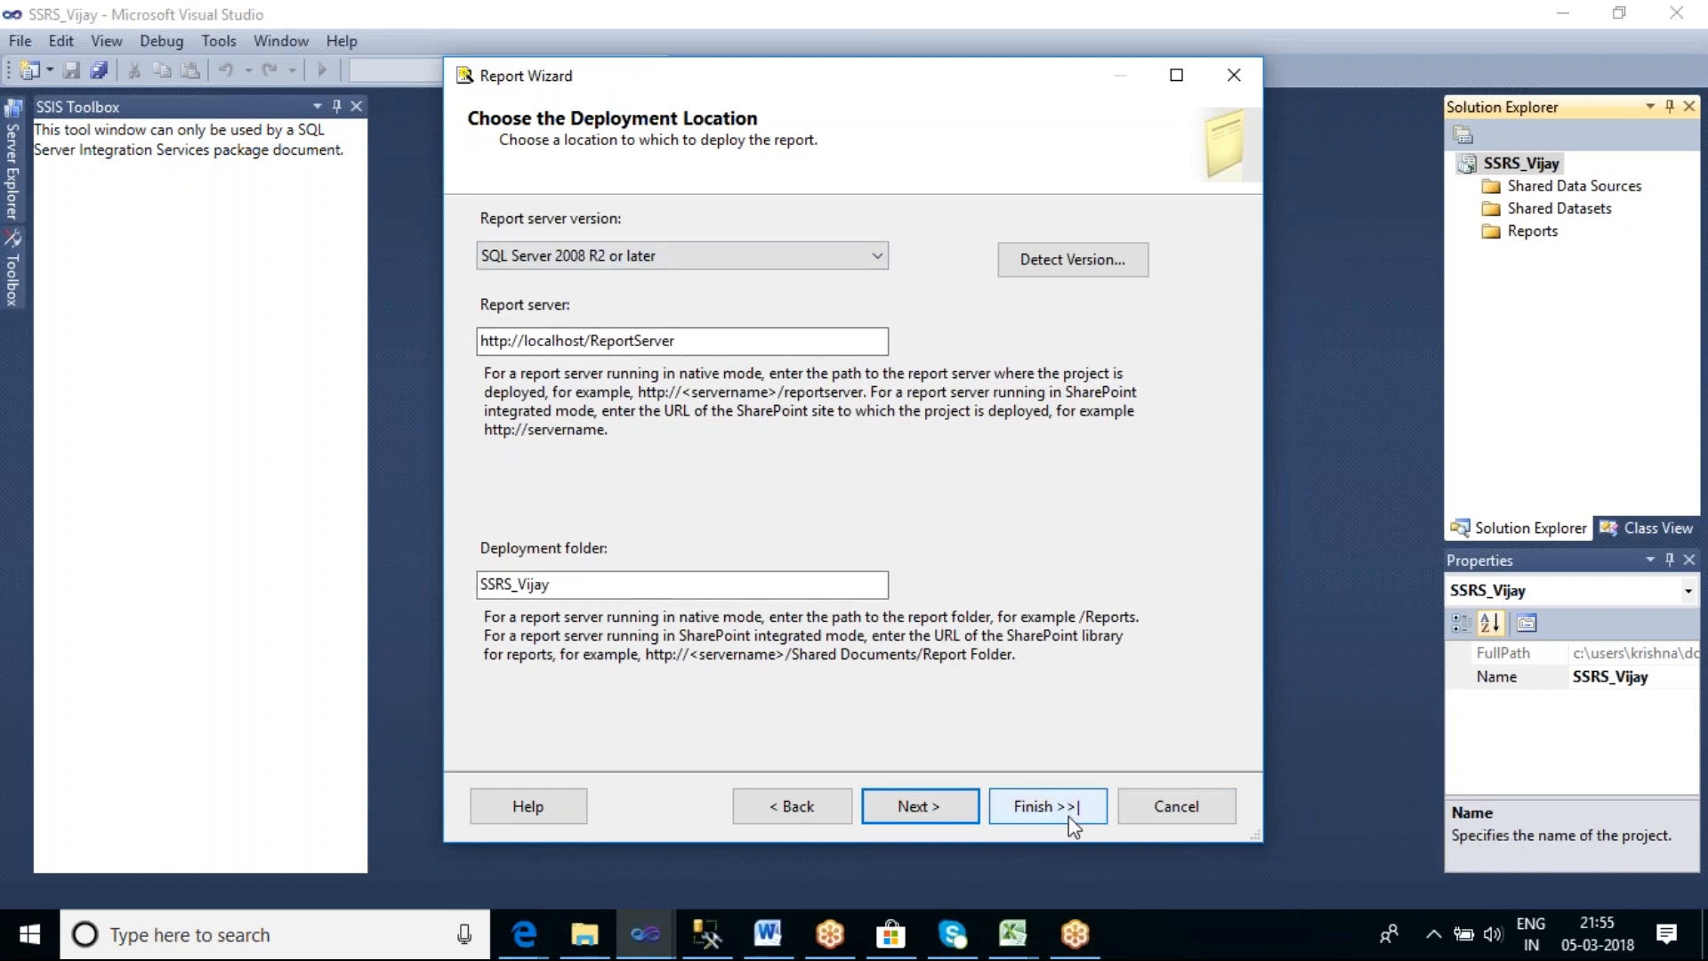
Keep the default deployment location, name the report First_Table_Report and complete the wizard
left_click(1048, 806)
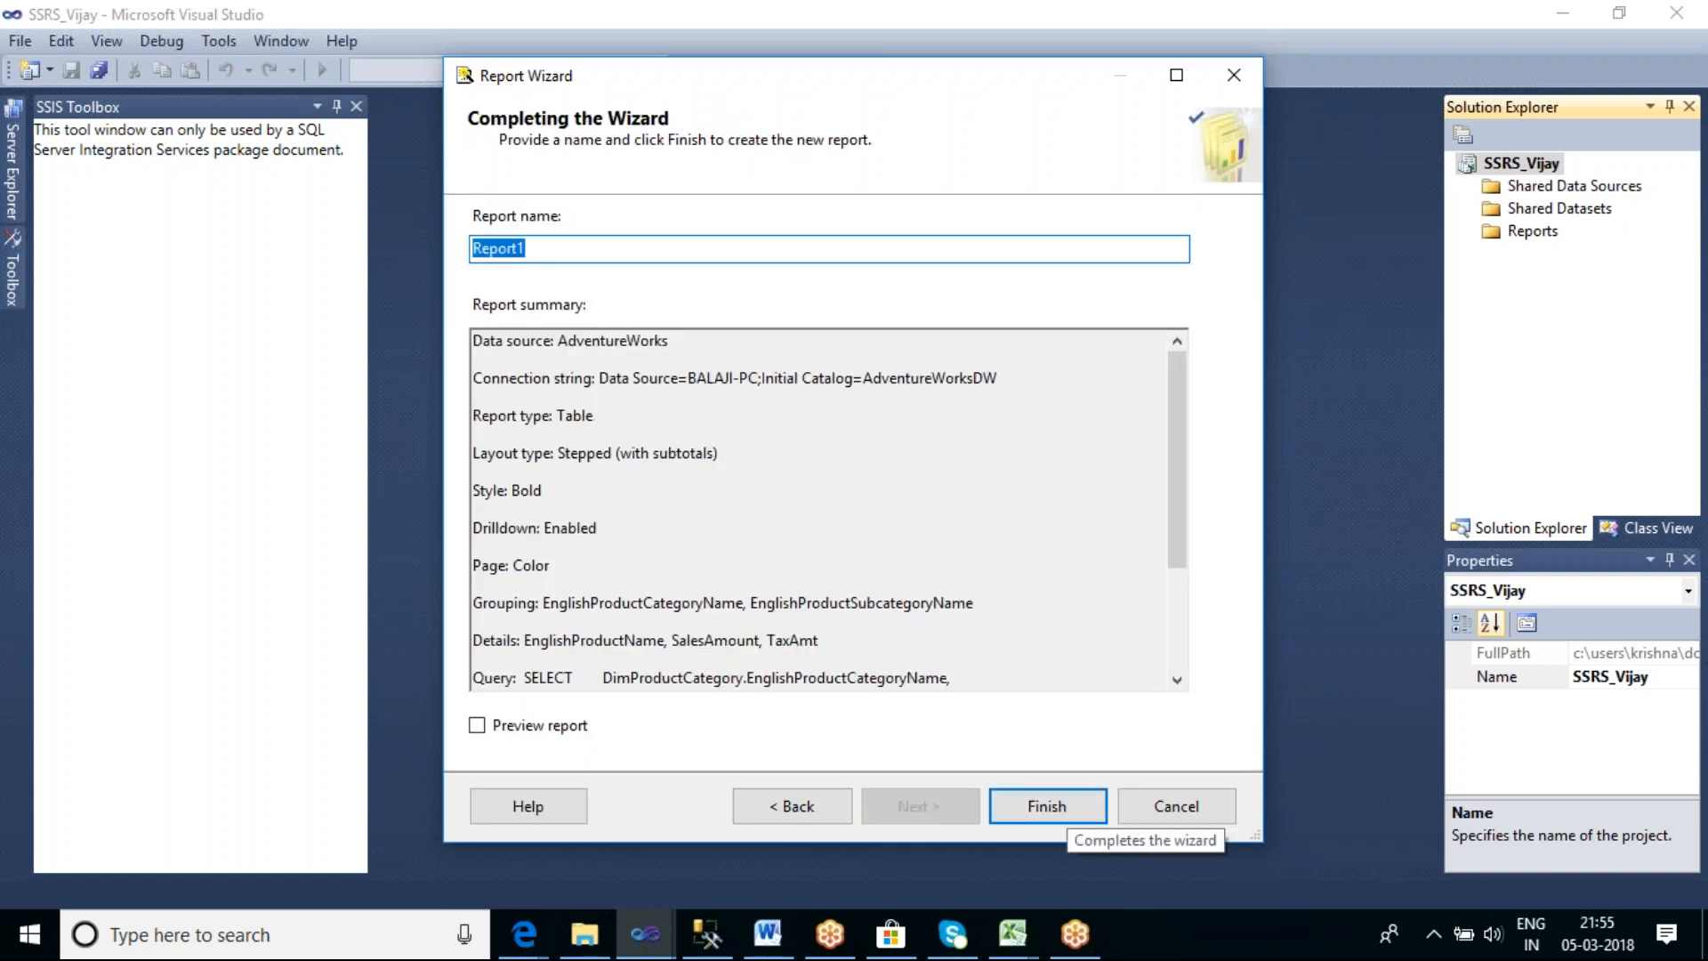
left_click(563, 249)
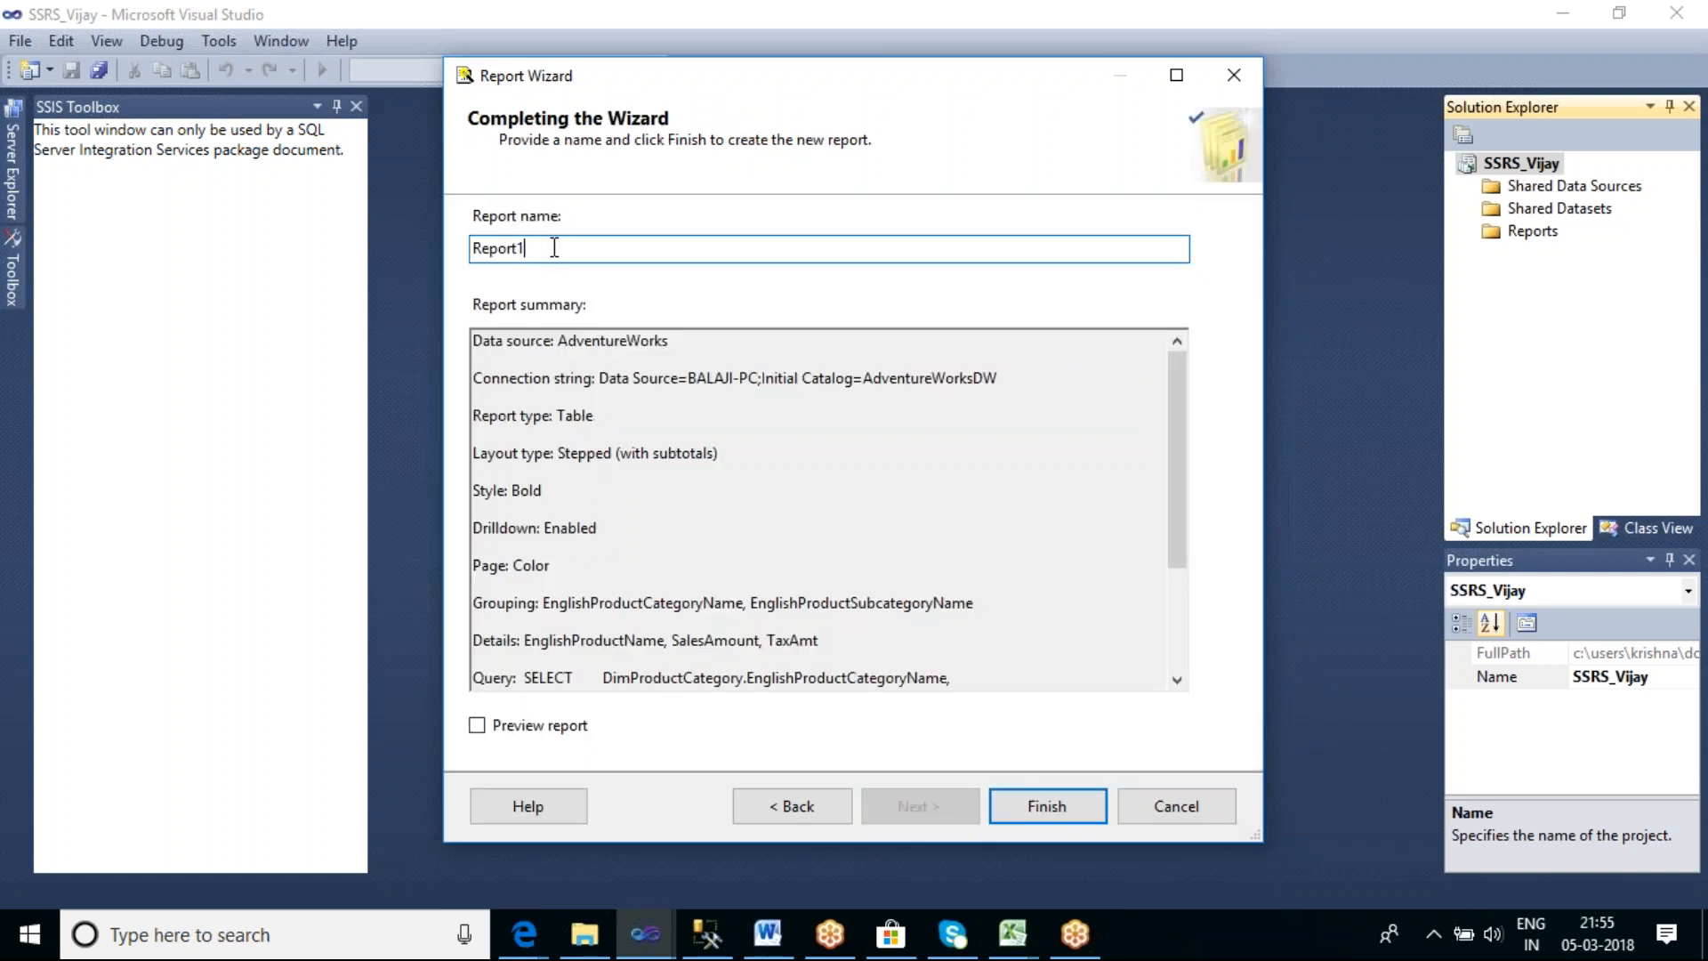
left_click_drag(563, 249, 444, 256)
type("First_Table_Repprt")
key("BackSpace")
key("BackSpace")
key("BackSpace")
type("ort")
left_click(1053, 819)
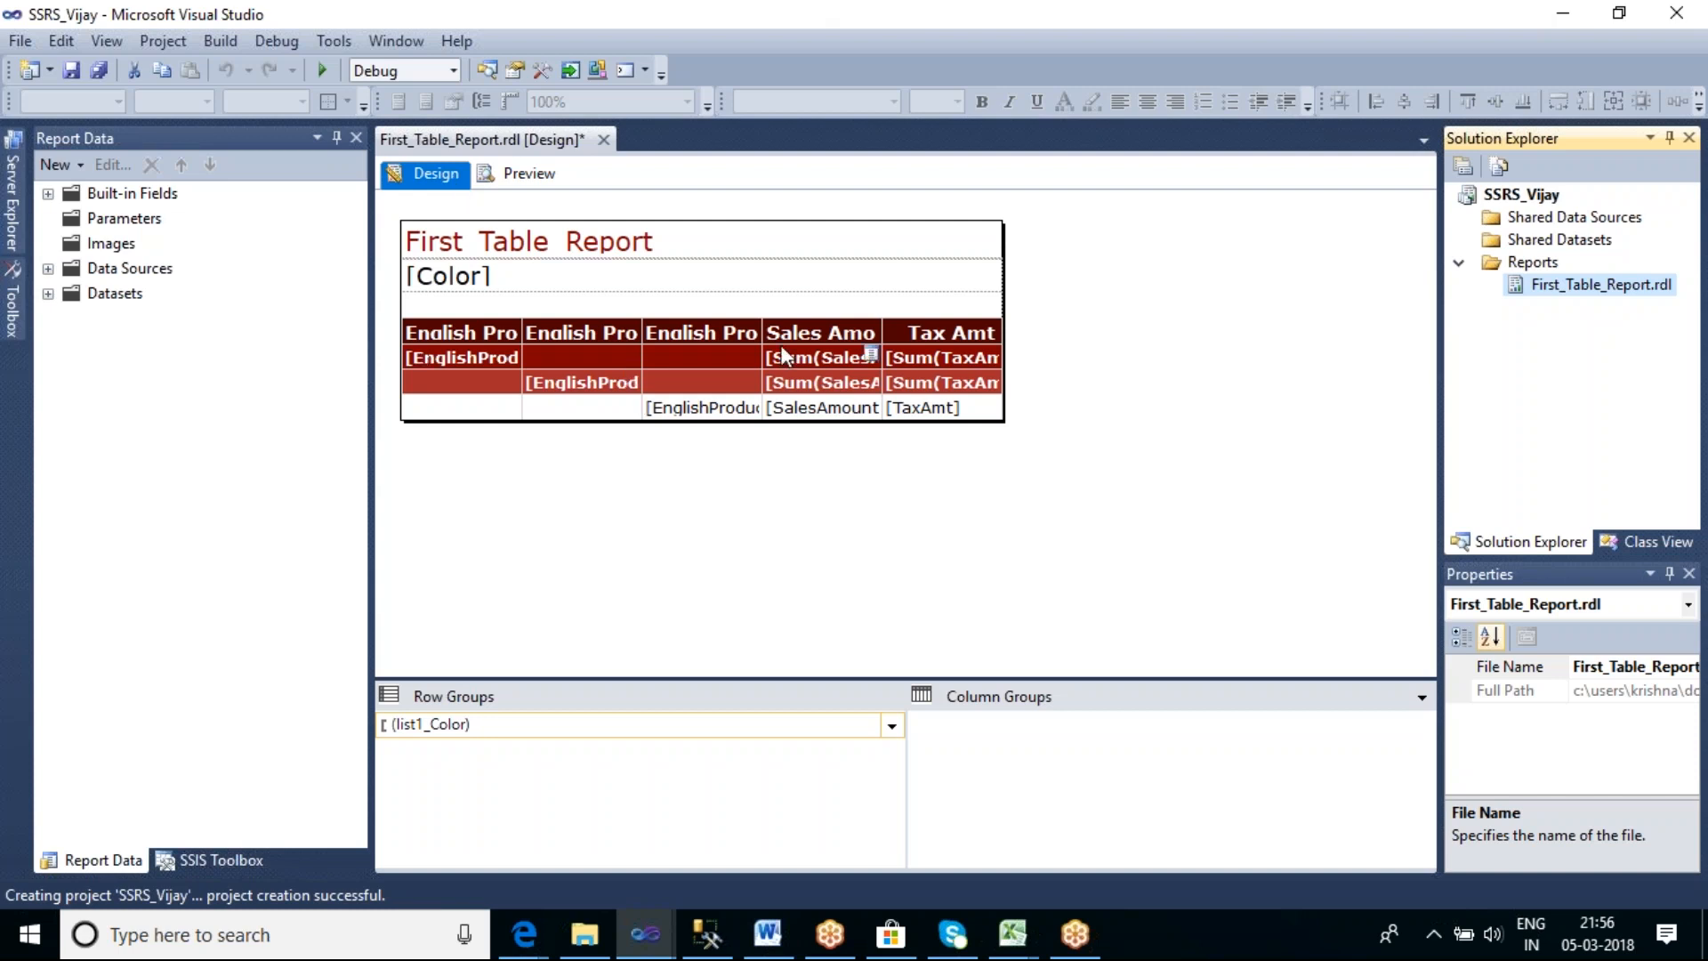
Widen the report body and extend the report title and Color text boxes to the body's full width
left_click(765, 250)
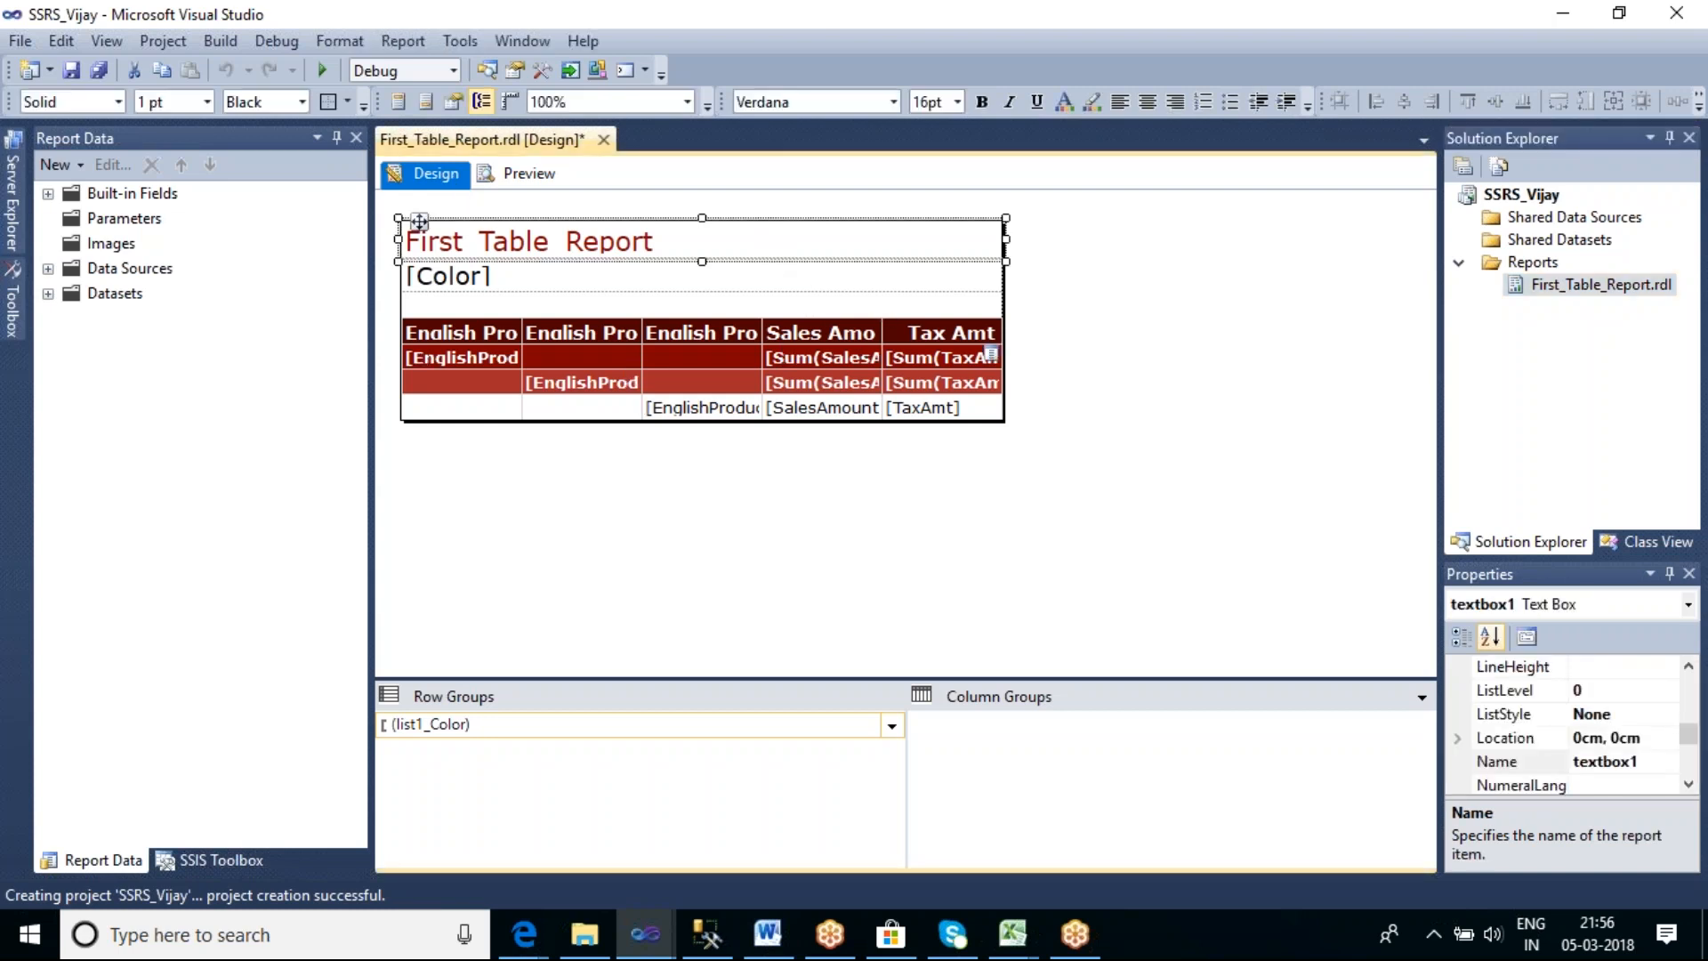
left_click_drag(1005, 423, 1192, 431)
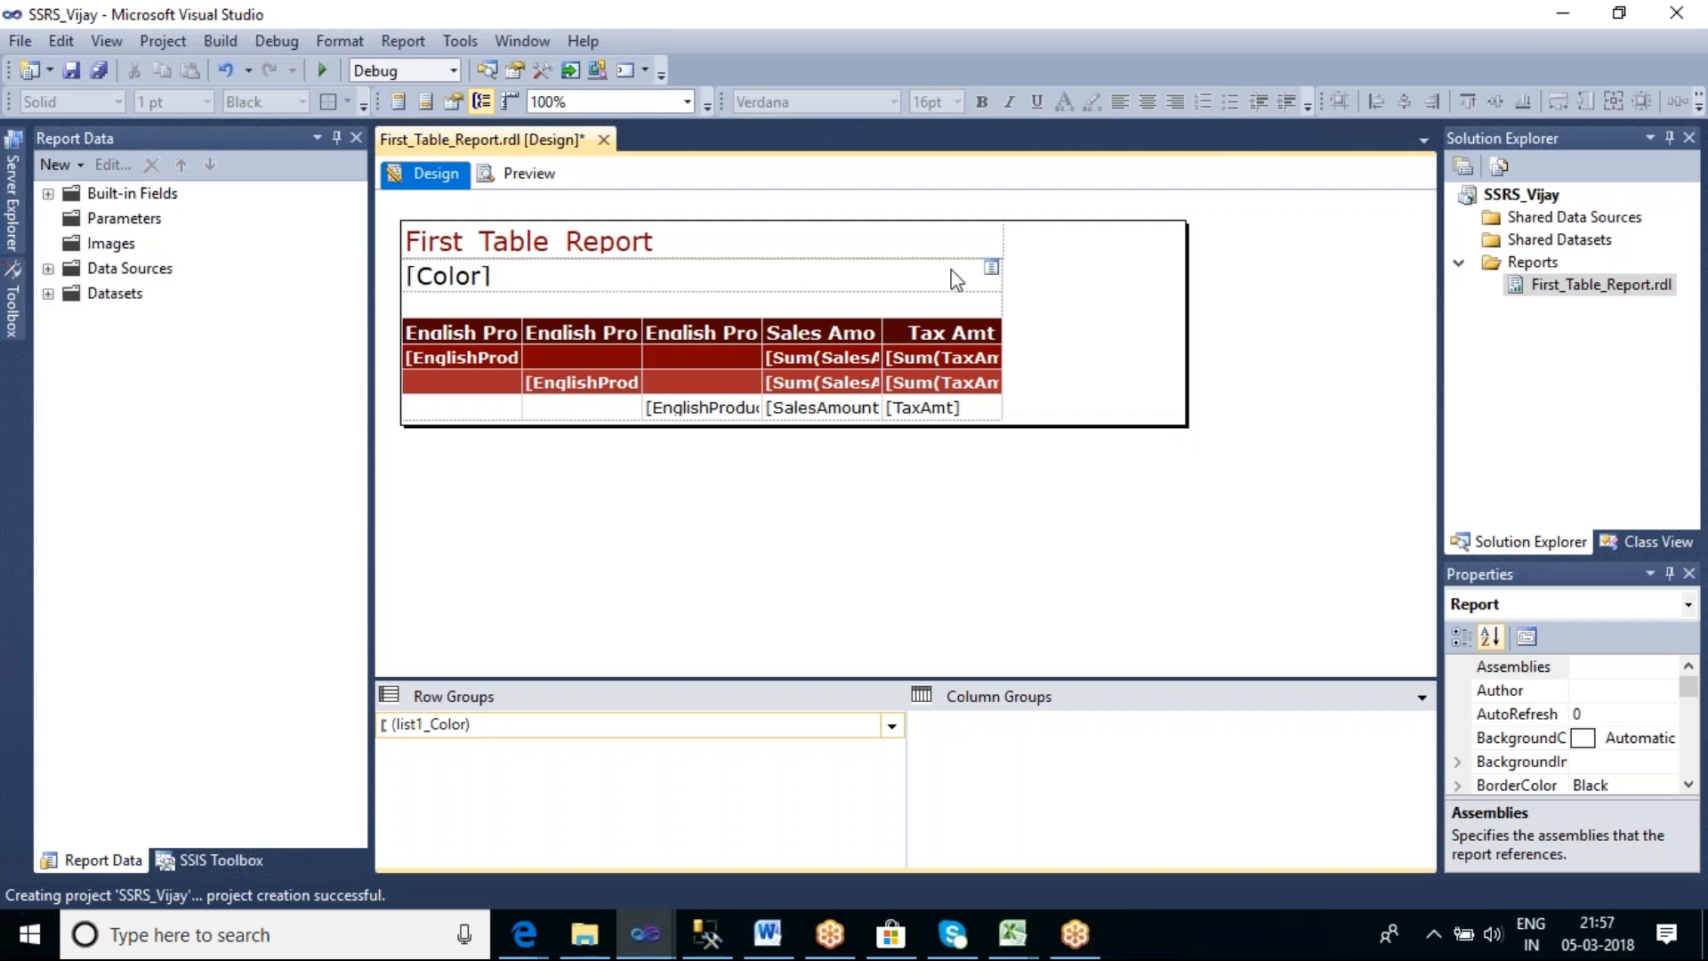
left_click(892, 242)
left_click_drag(1006, 238, 1190, 238)
left_click(1134, 538)
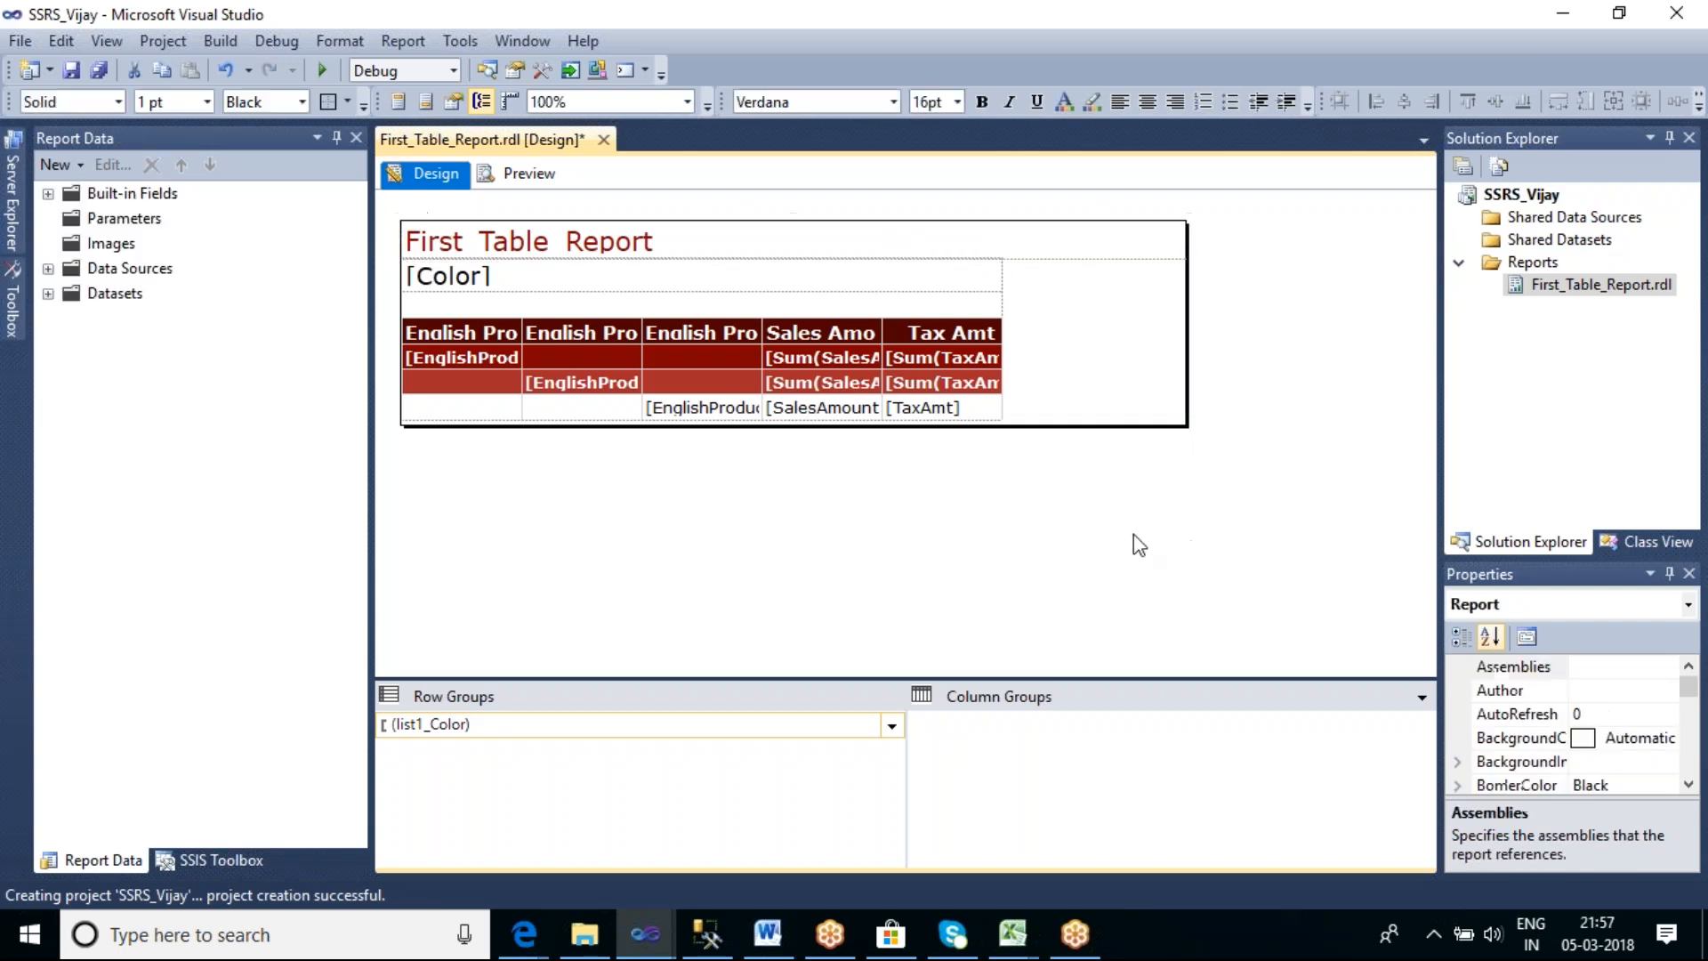
left_click(908, 293)
left_click_drag(1005, 274, 1190, 276)
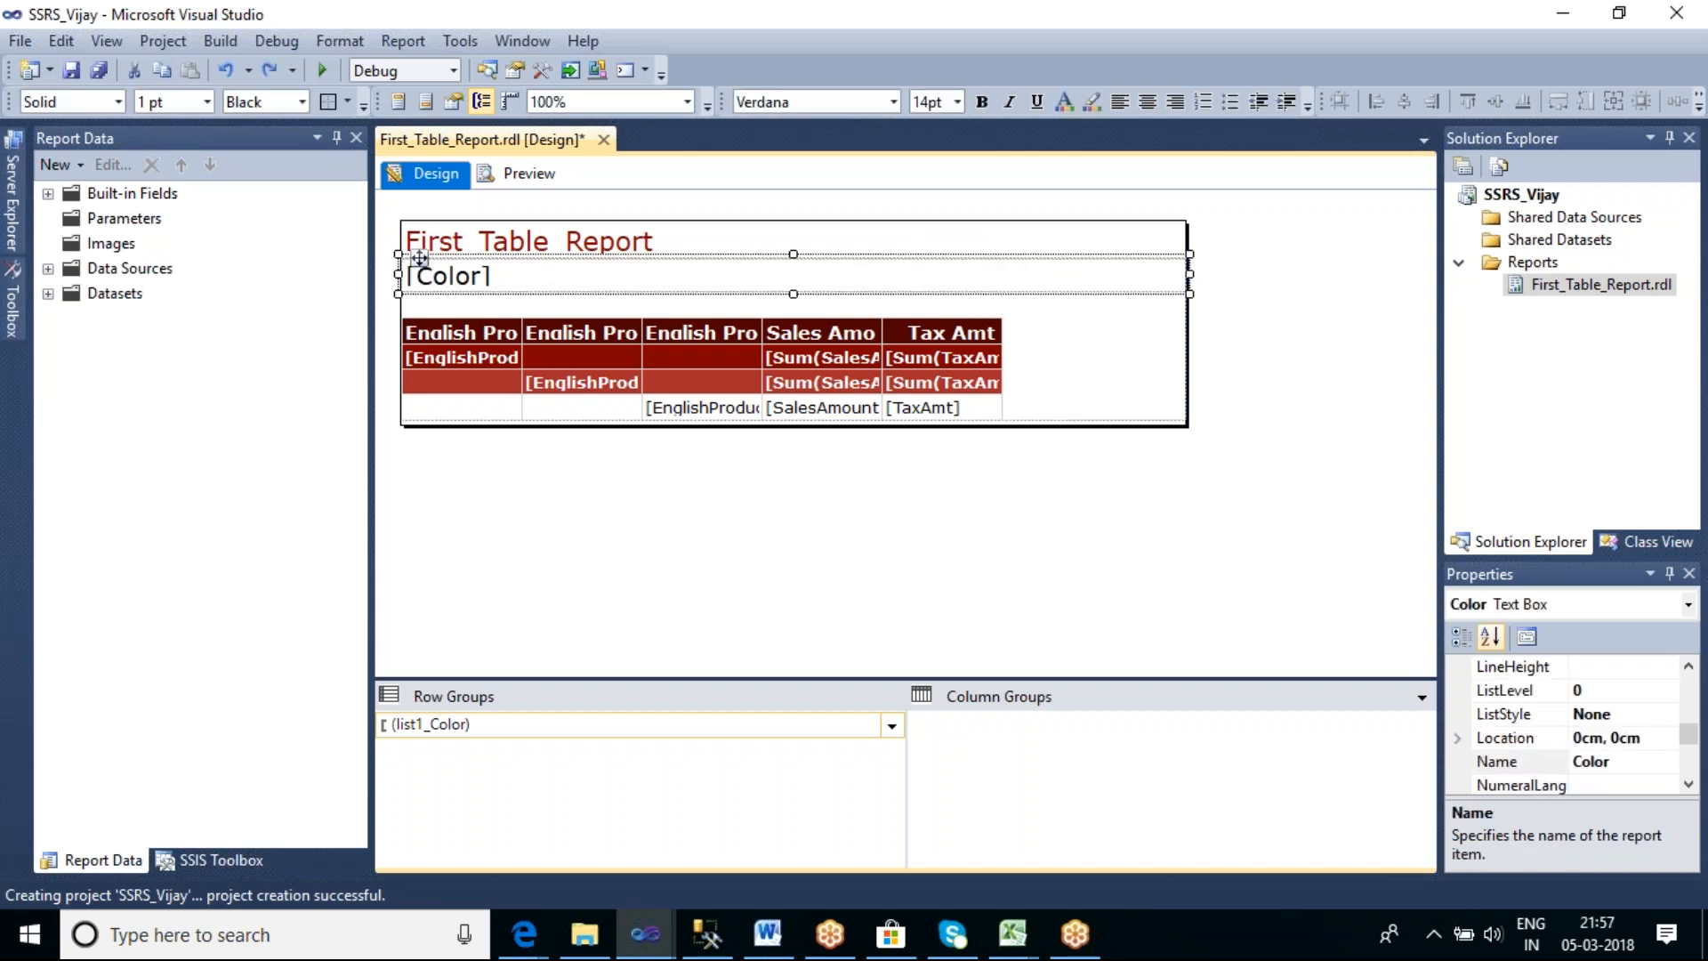
Widen the product category, subcategory and product name columns so the table fills the report body's width
left_click(921, 331)
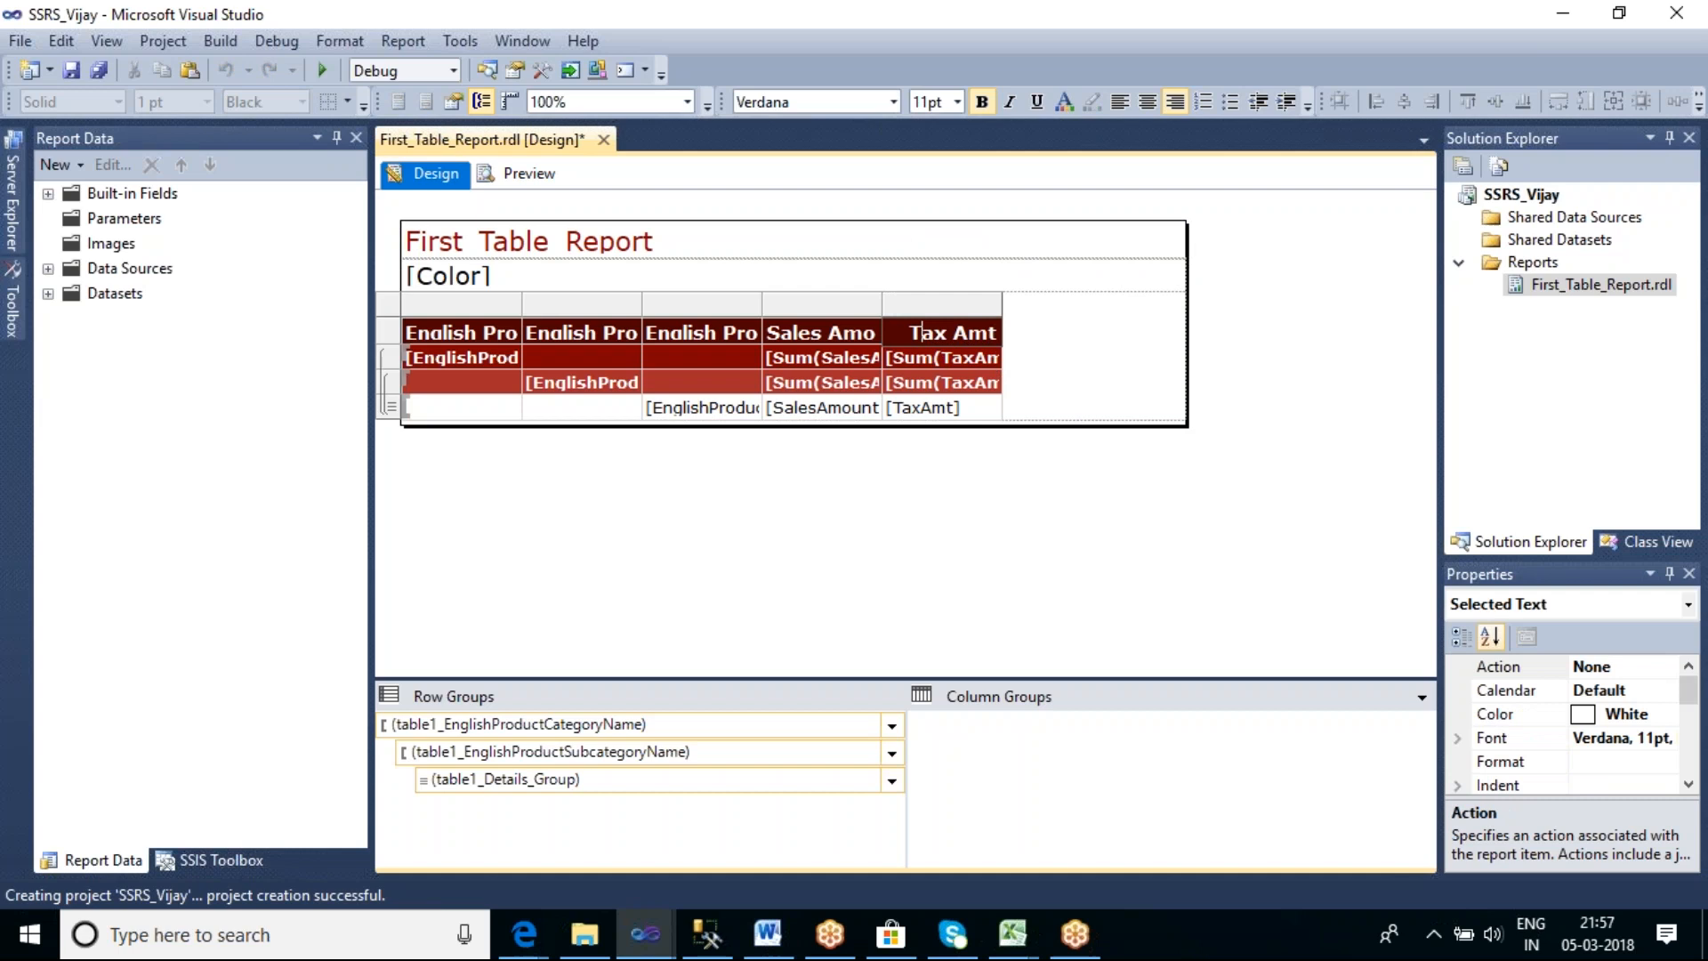
left_click(387, 303)
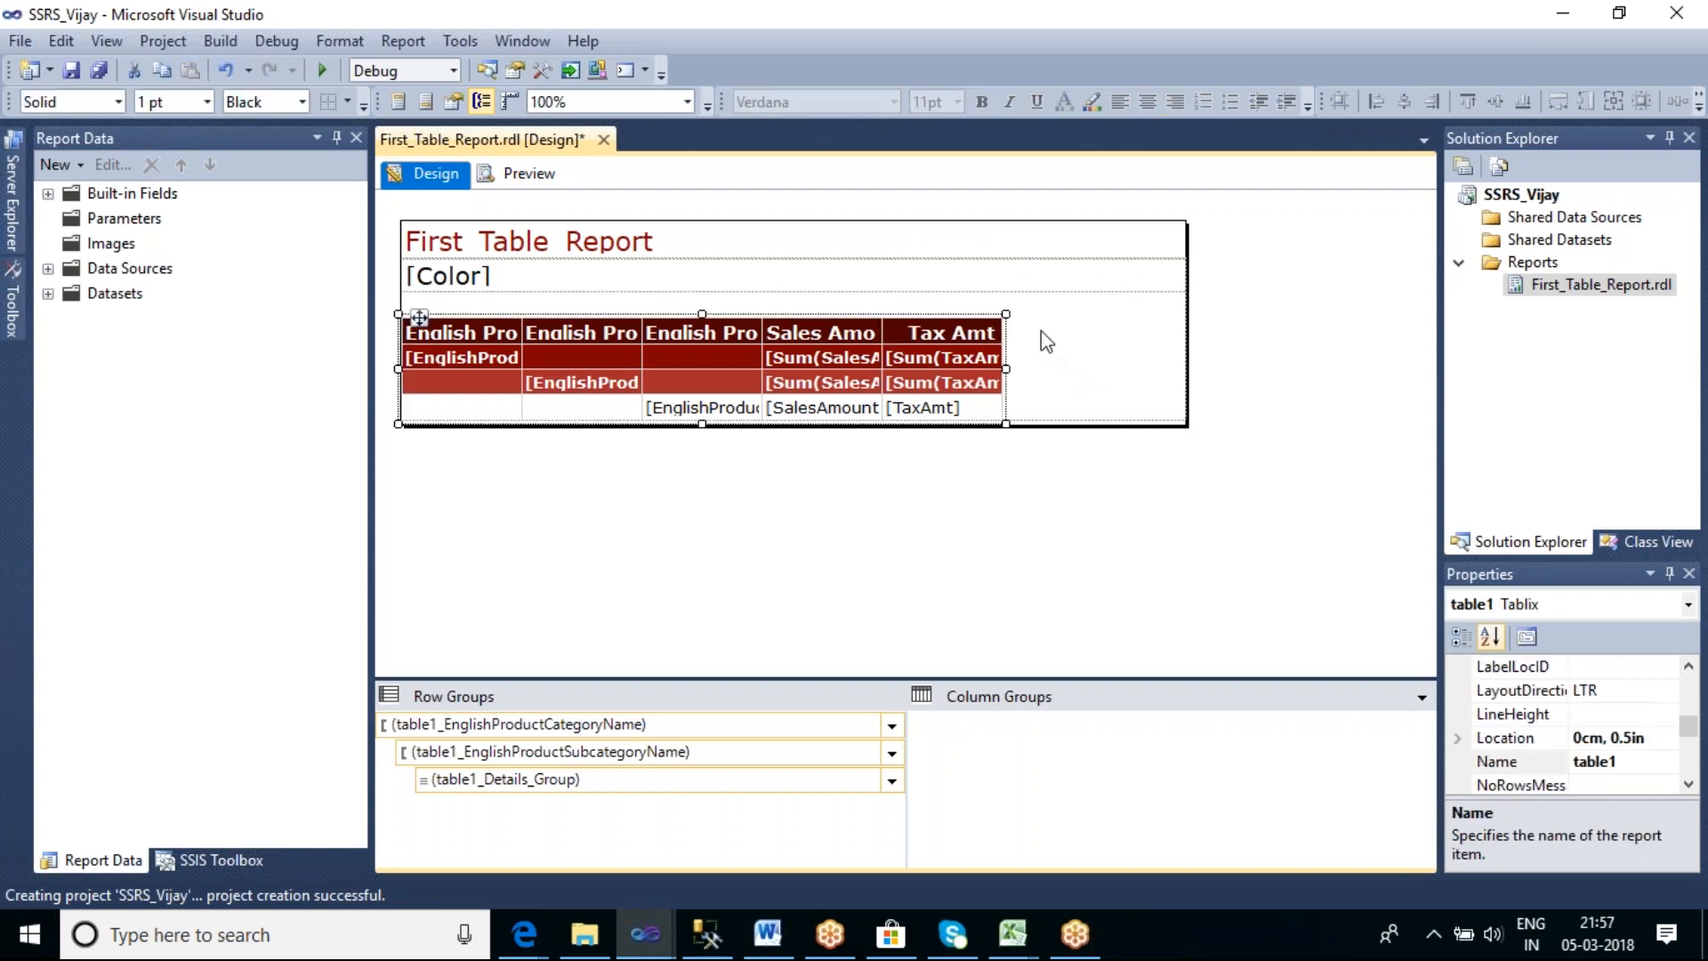
left_click(483, 341)
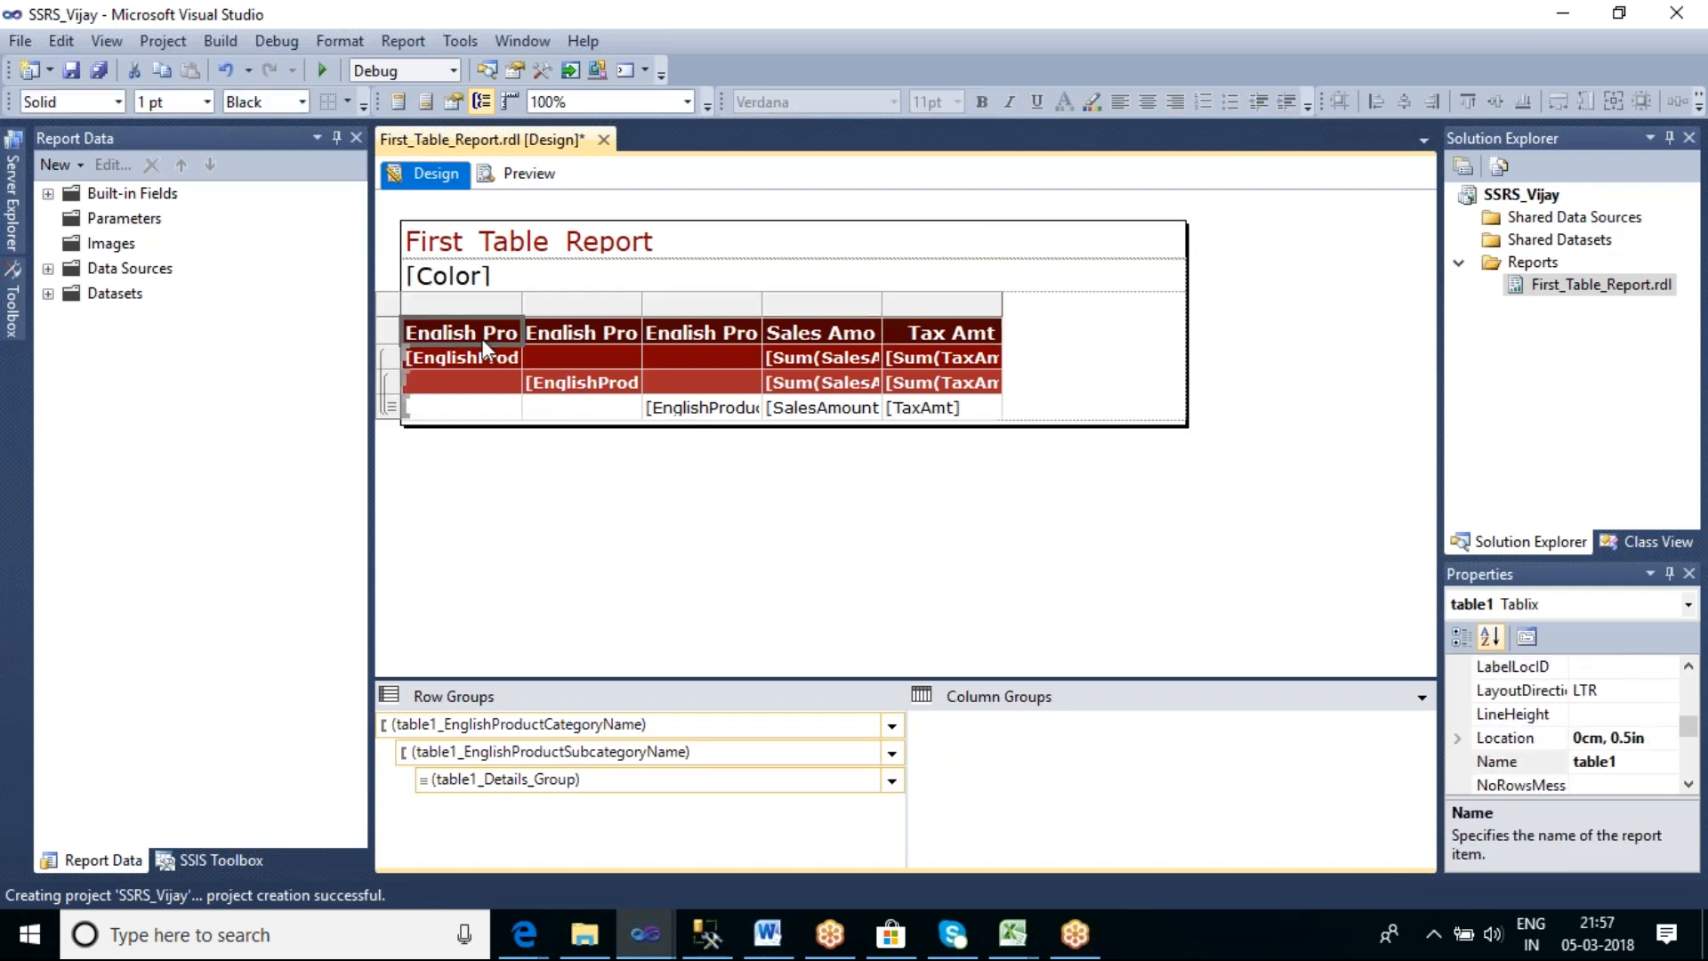
left_click_drag(523, 294, 601, 293)
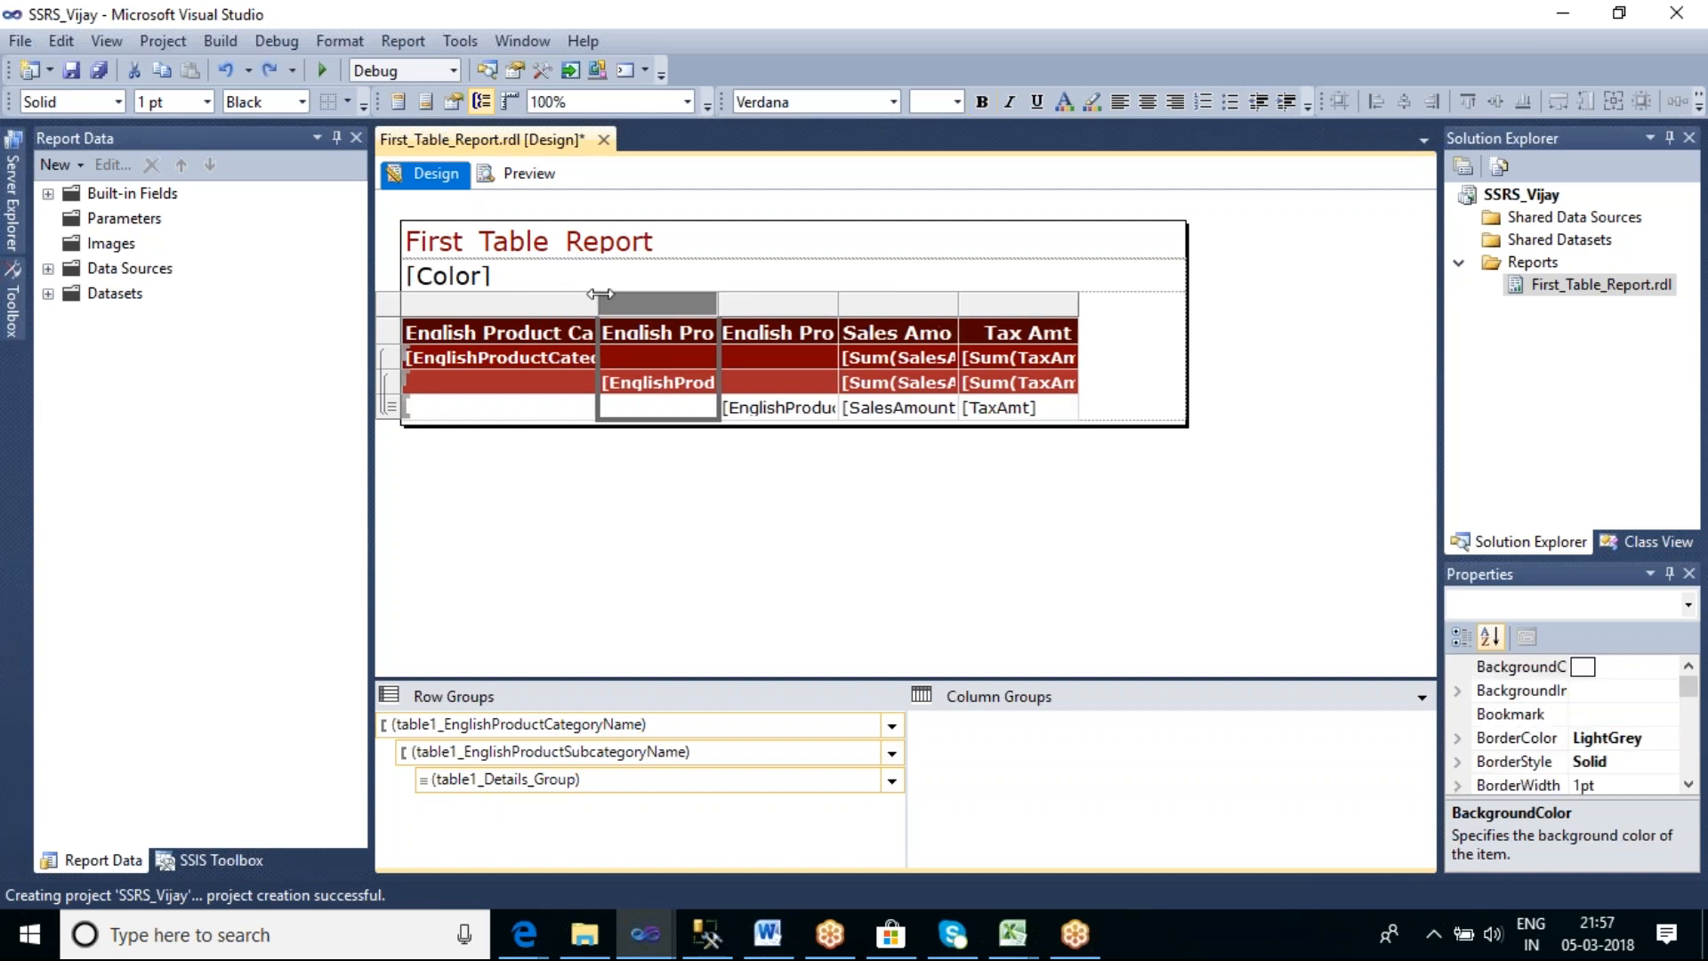
left_click_drag(718, 294, 789, 295)
left_click_drag(909, 299, 947, 299)
left_click(1277, 480)
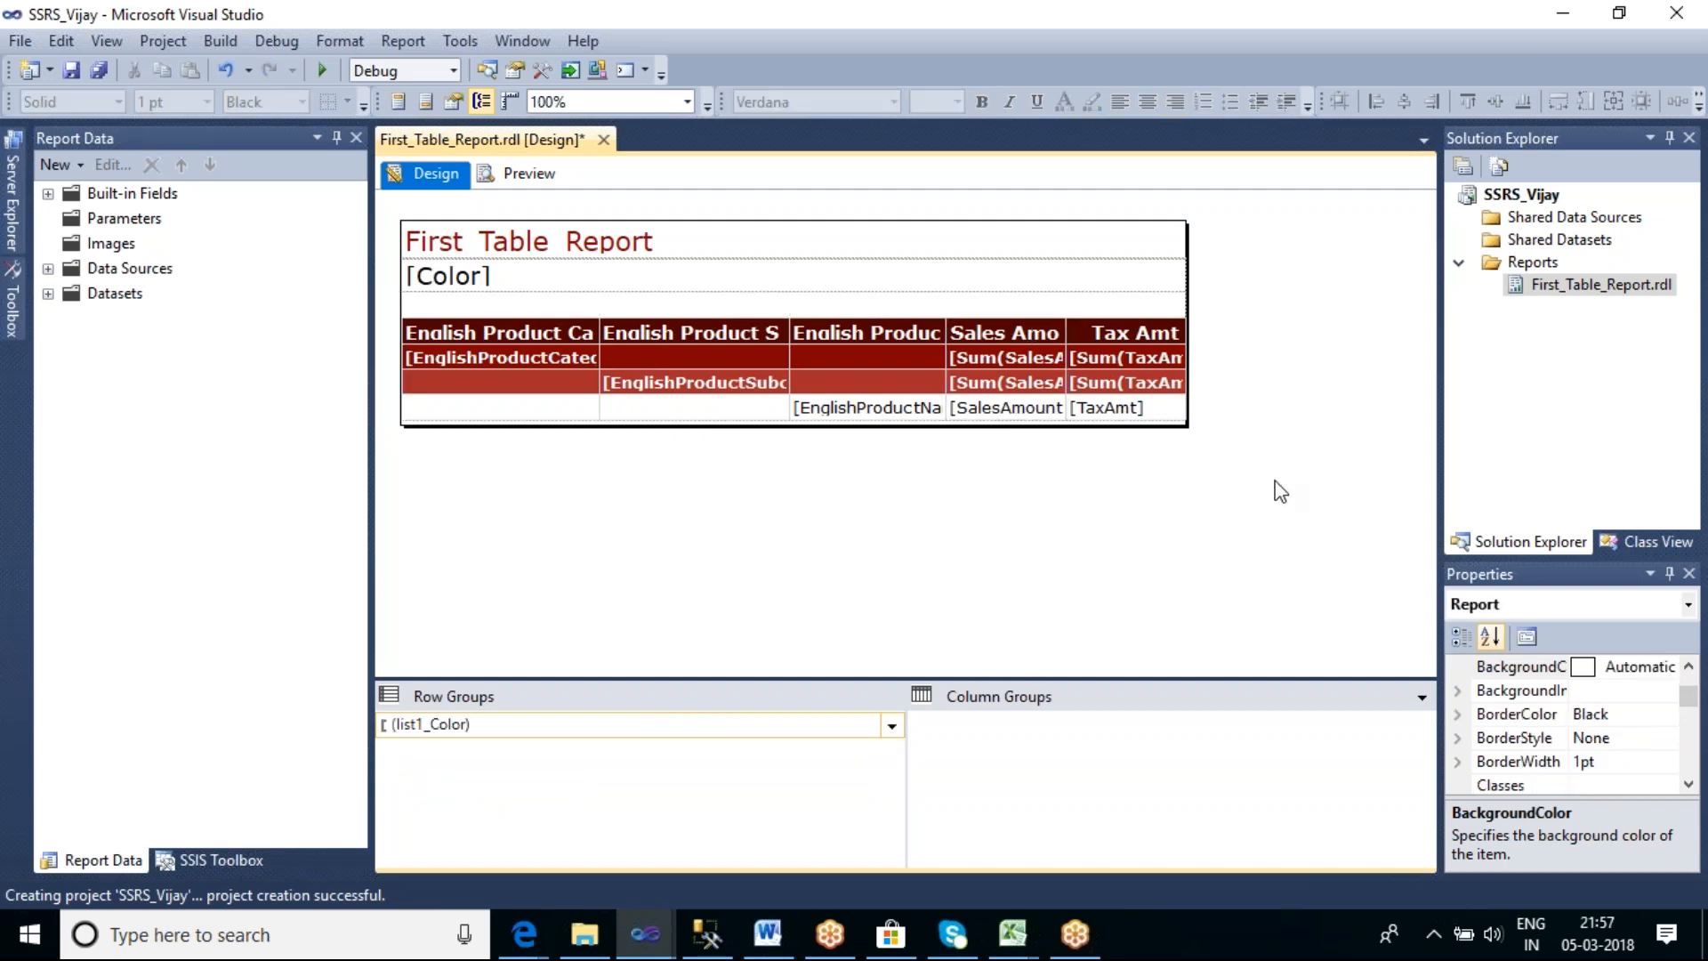
Shorten the first column's header to "Category Name"
left_click(563, 344)
left_click(563, 335)
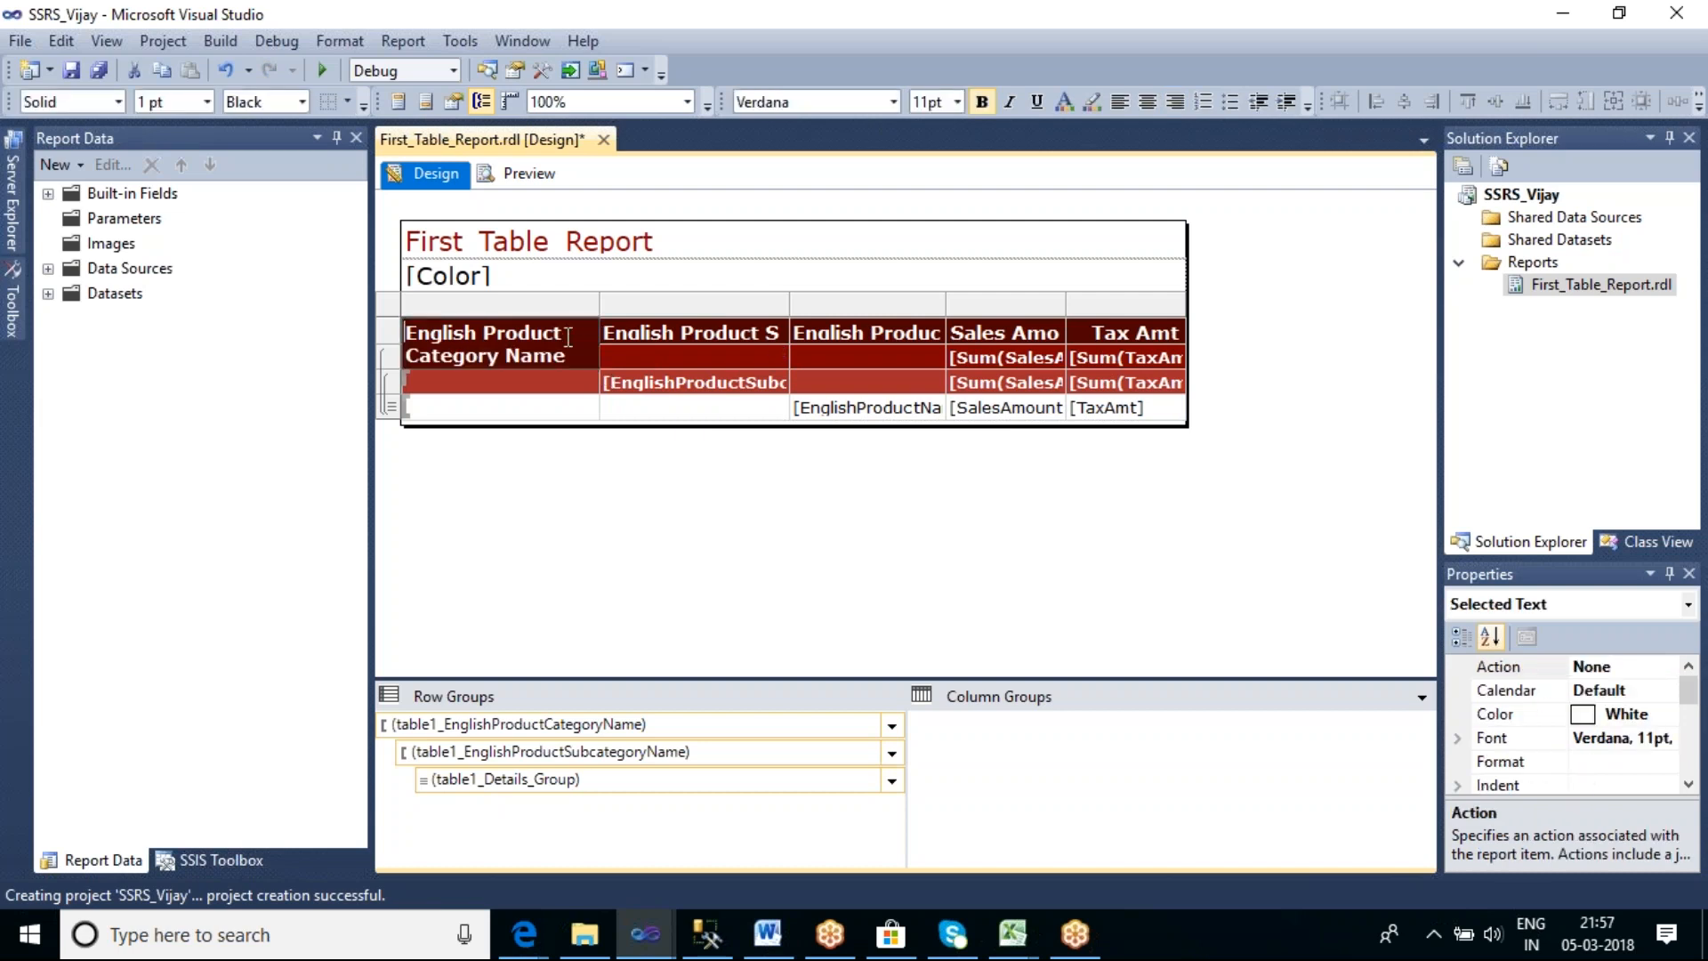
left_click(562, 276)
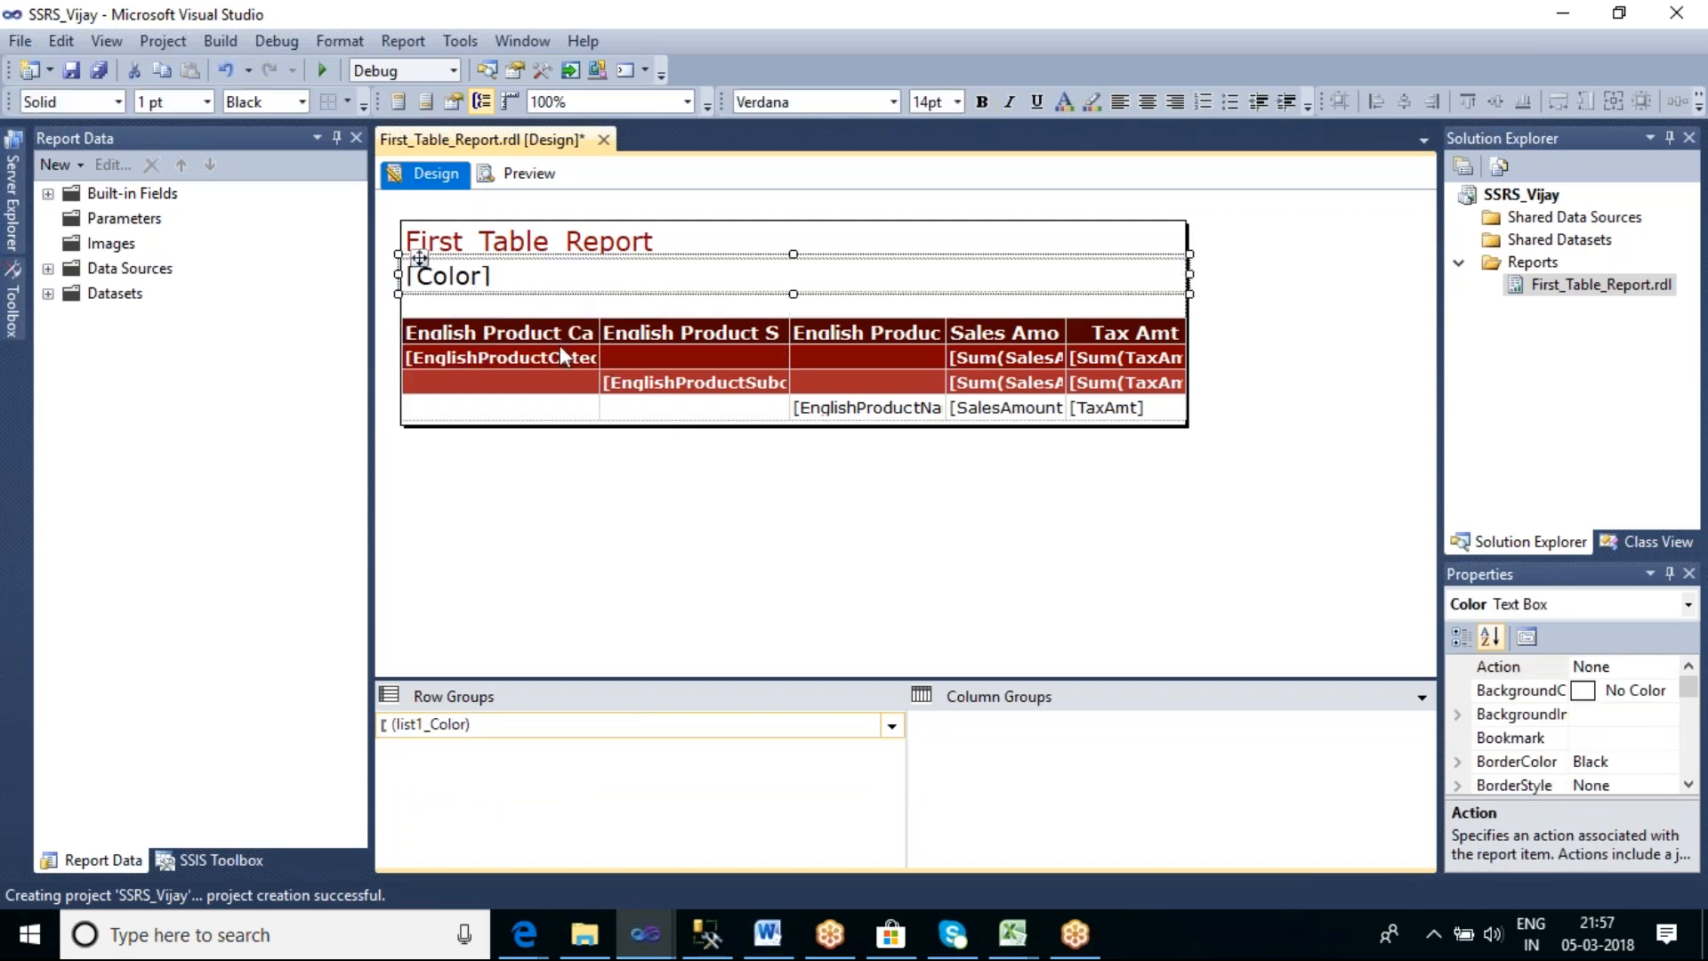
left_click(538, 339)
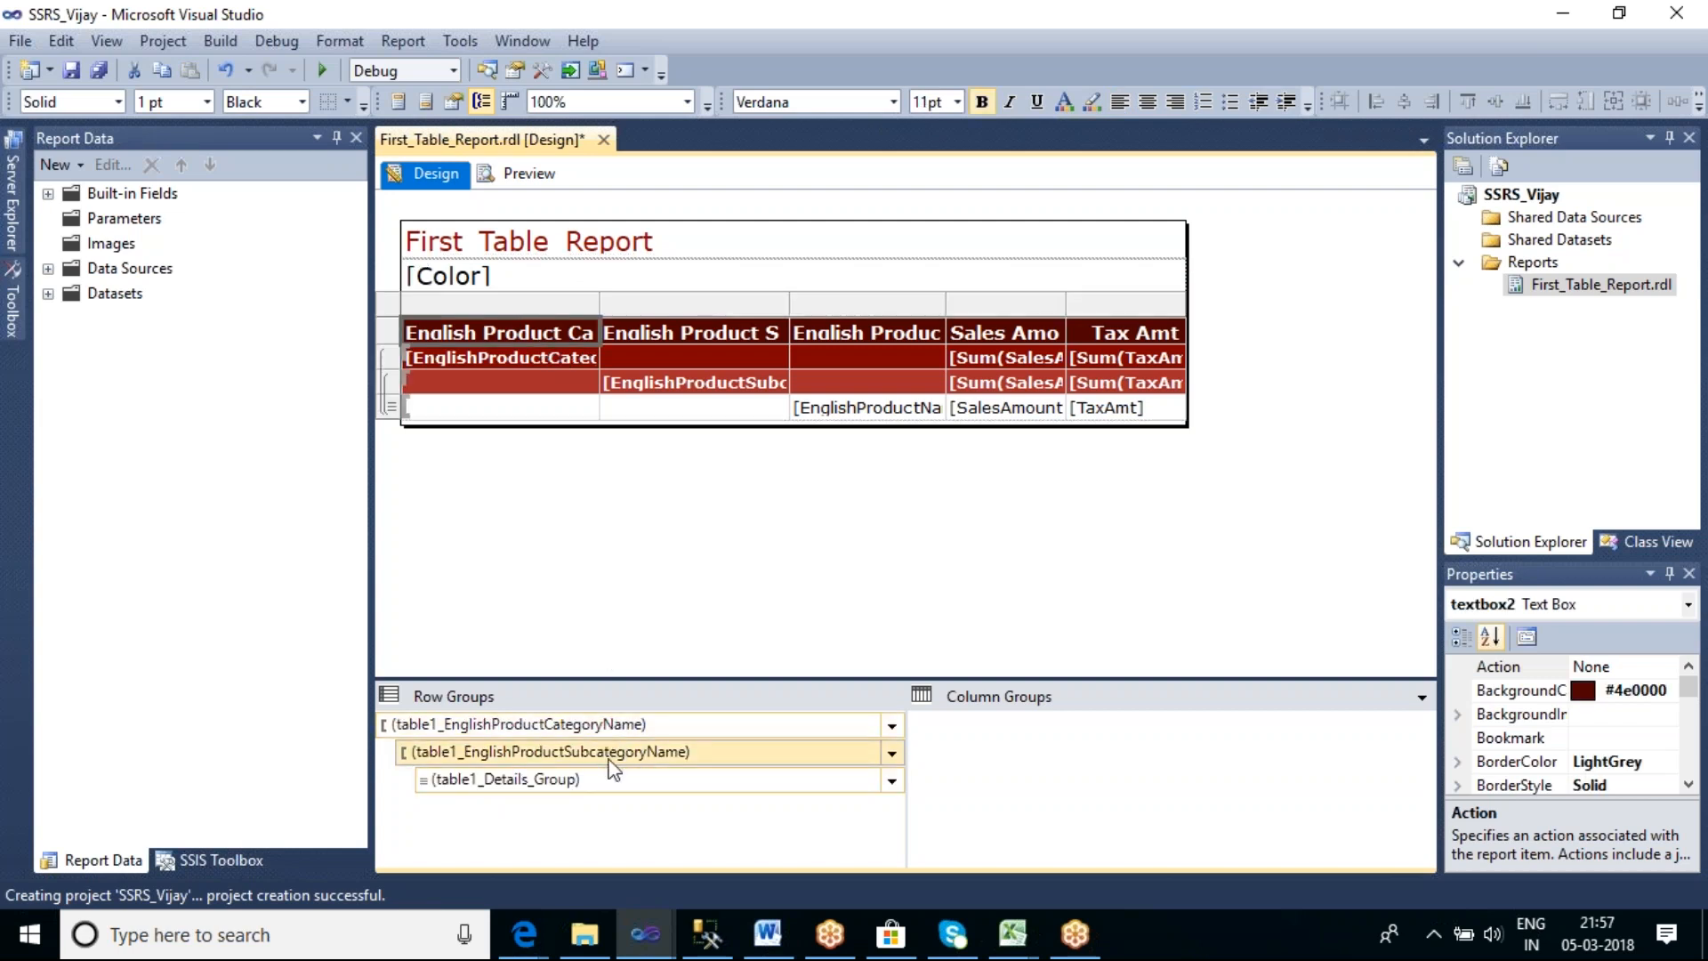
left_click(576, 333)
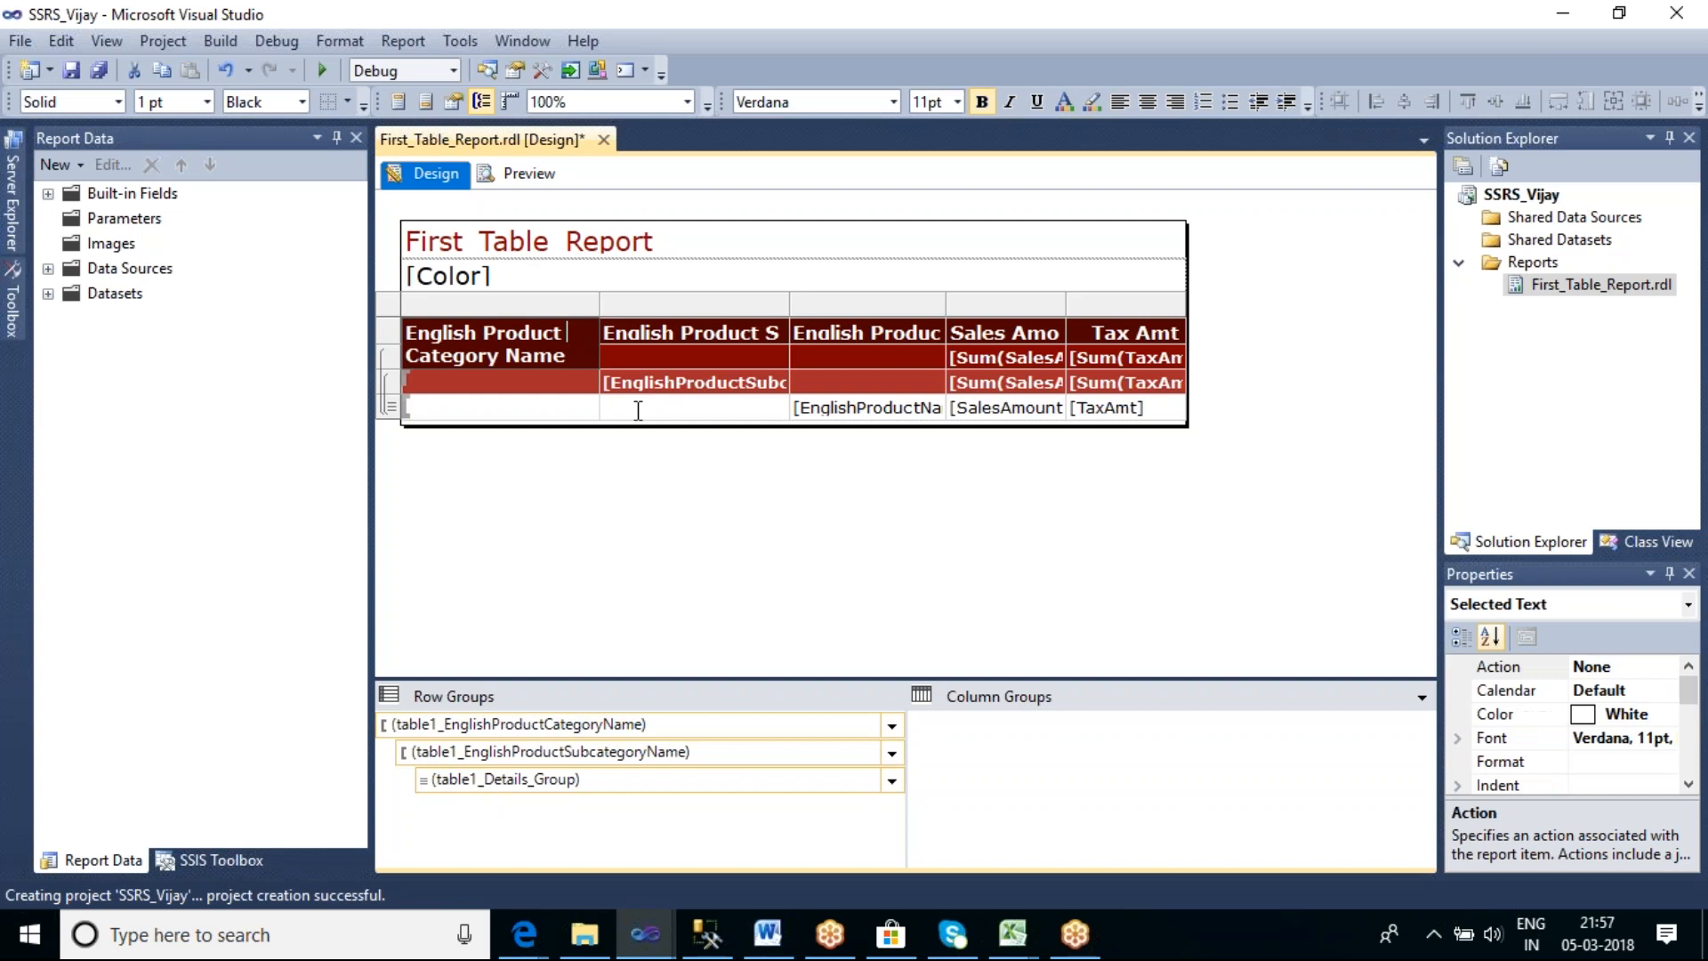
key("BackSpace")
key("BackSpace")
key("BackSpace")
key("BackSpace")
key("BackSpace")
key("BackSpace")
key("BackSpace")
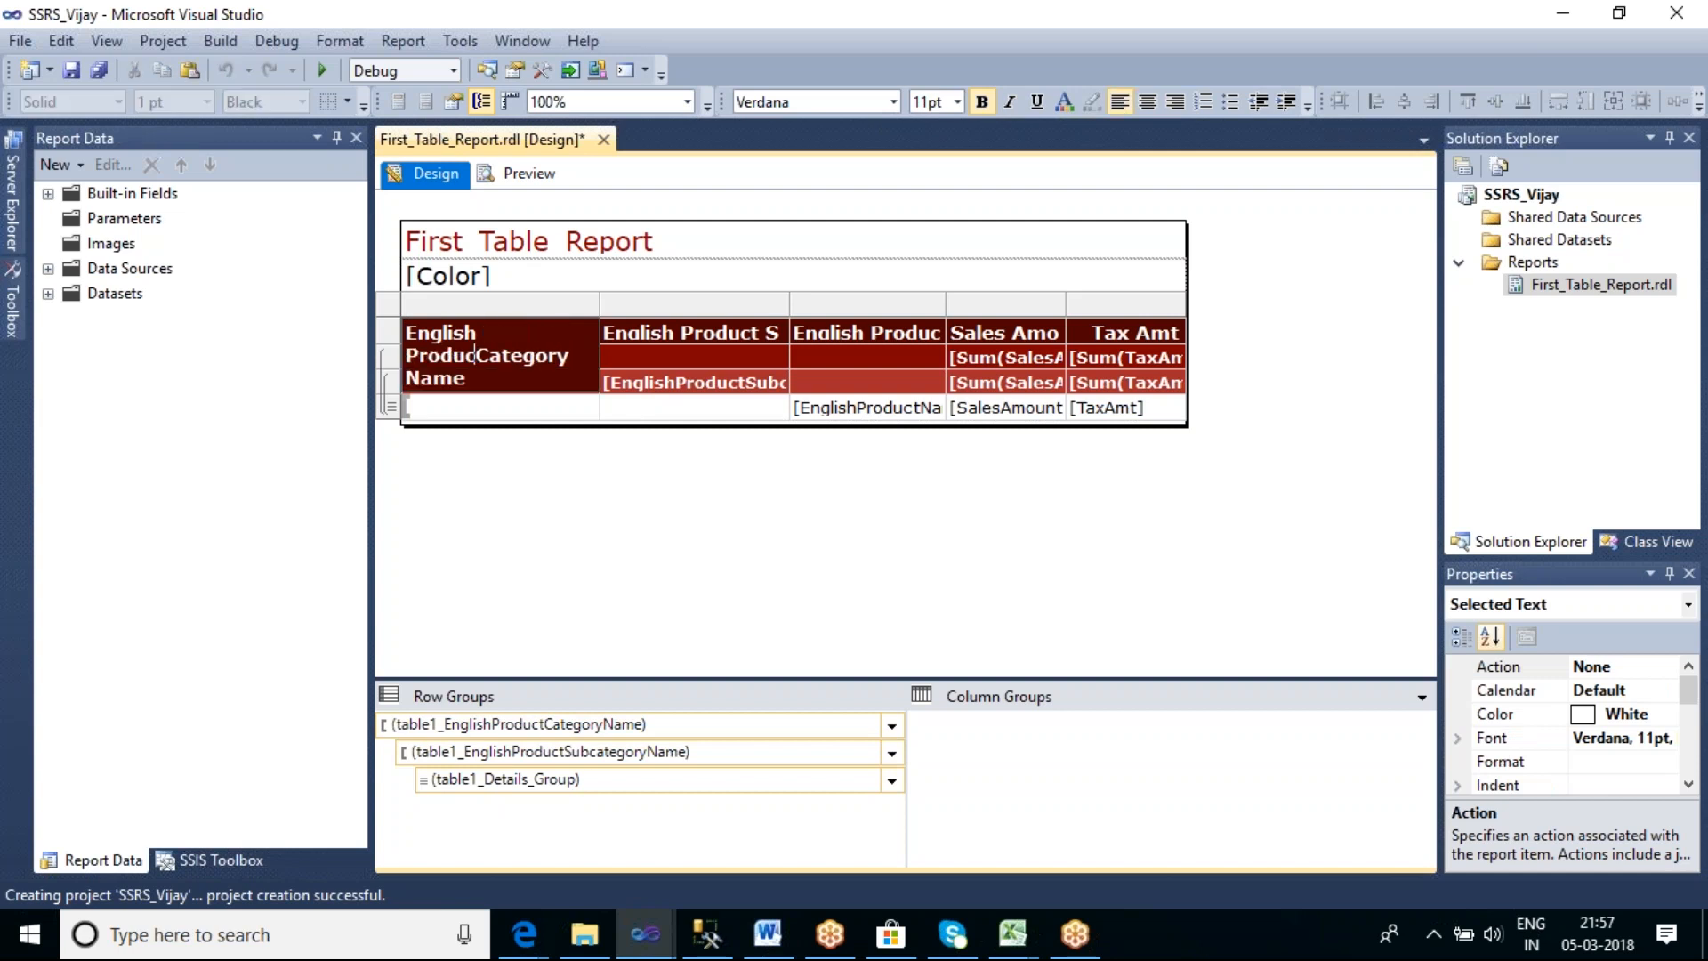
key("BackSpace")
key("BackSpace")
key("BackSpace")
key("BackSpace")
key("BackSpace")
key("BackSpace")
key("BackSpace")
key("BackSpace")
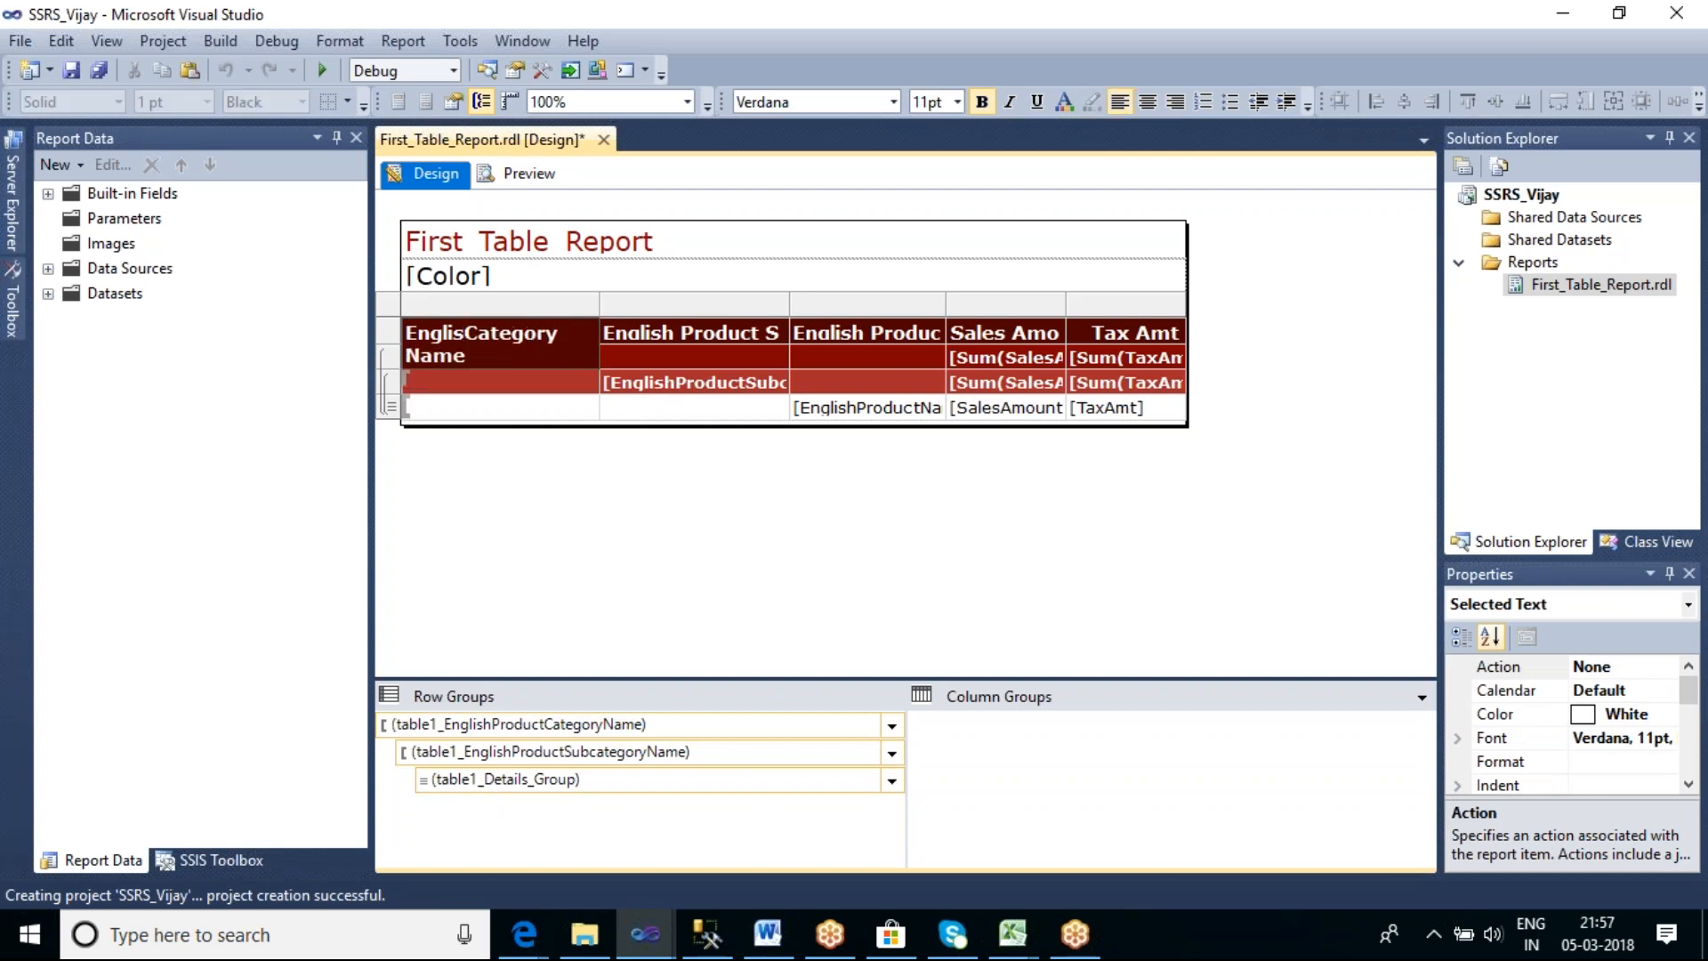
key("BackSpace")
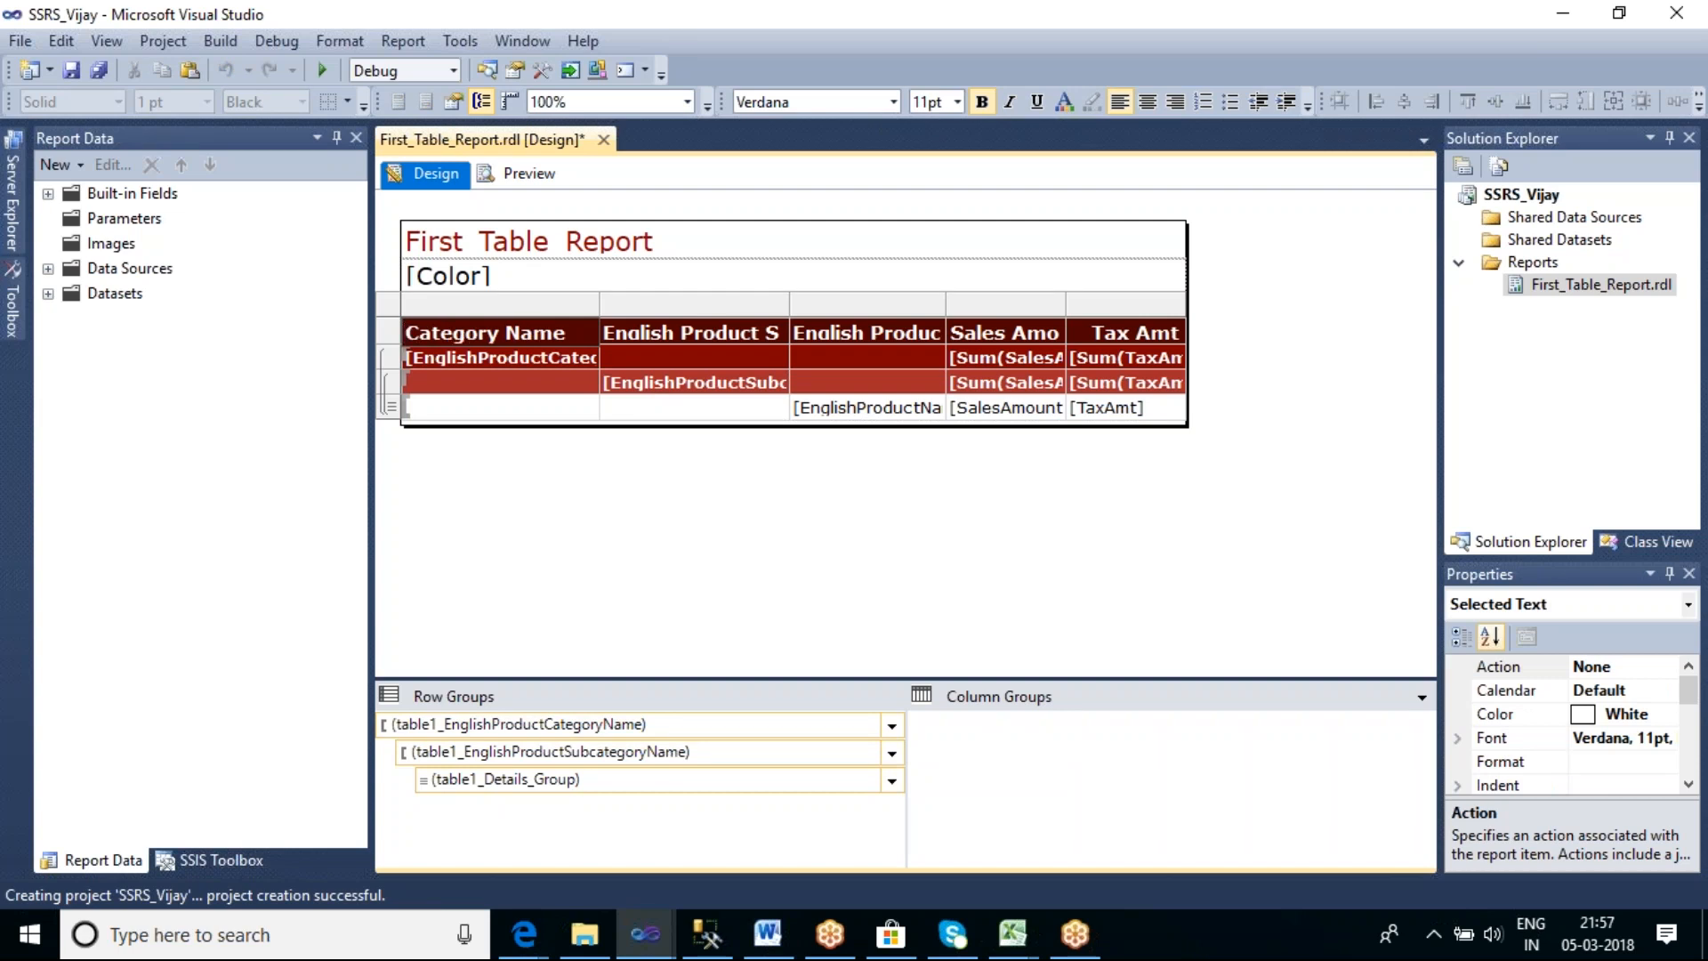
left_click(628, 460)
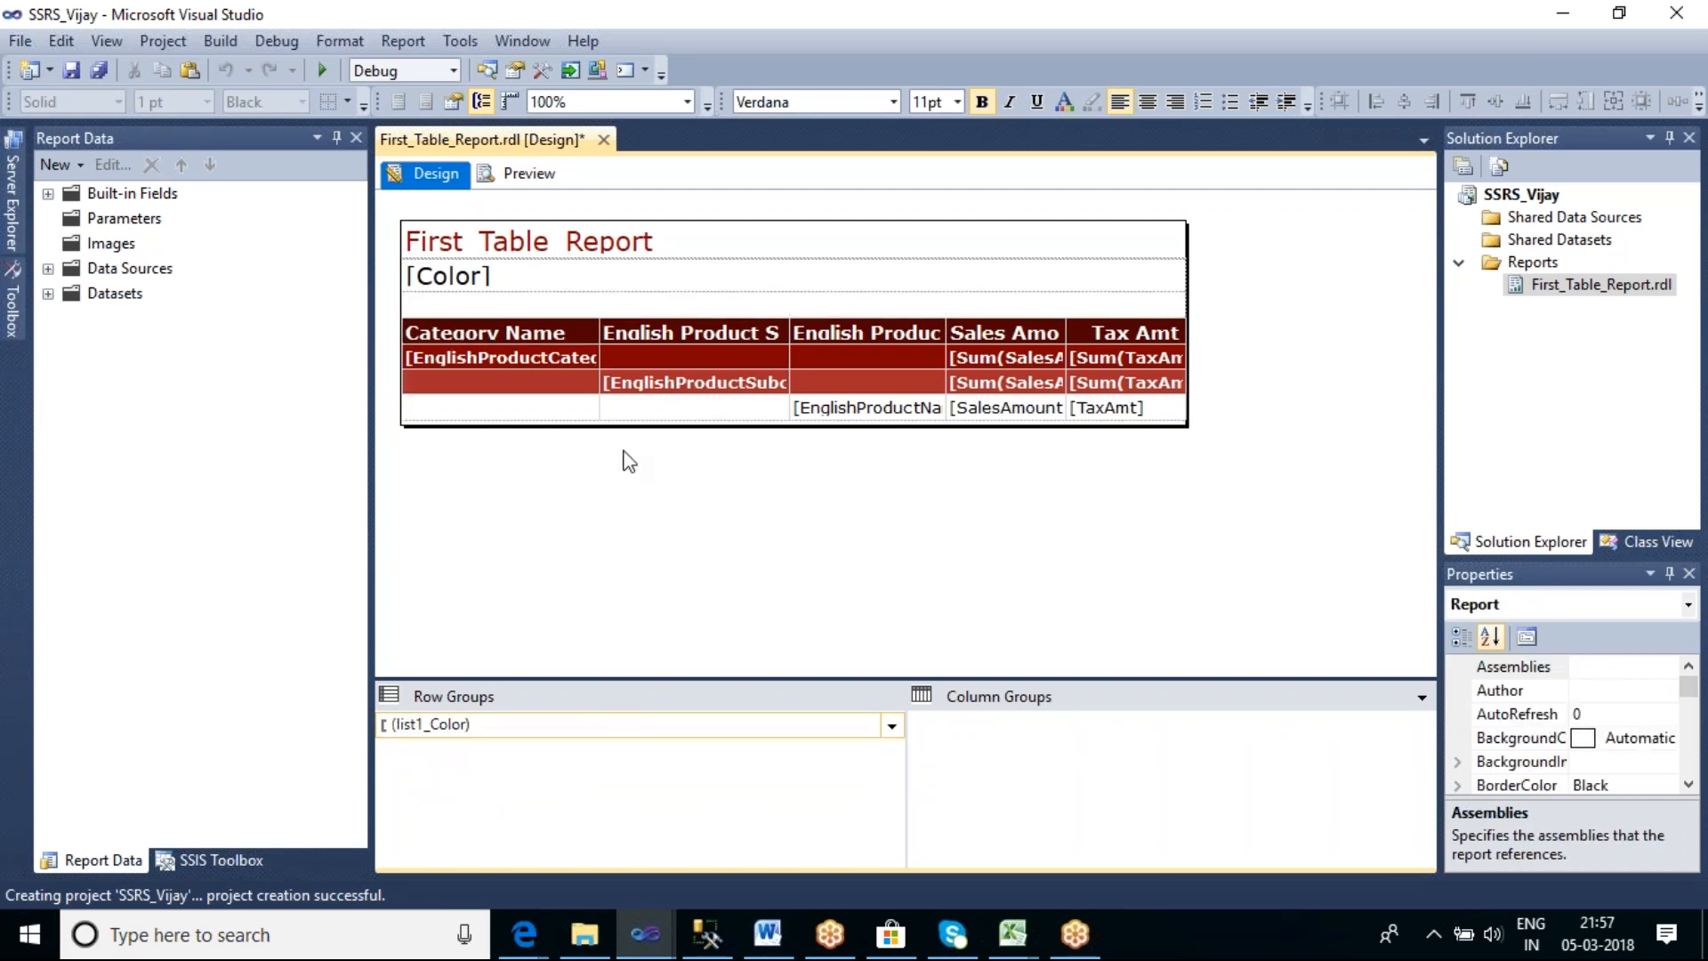
Shorten the second column's header to "Subcategory Name"
left_click(705, 349)
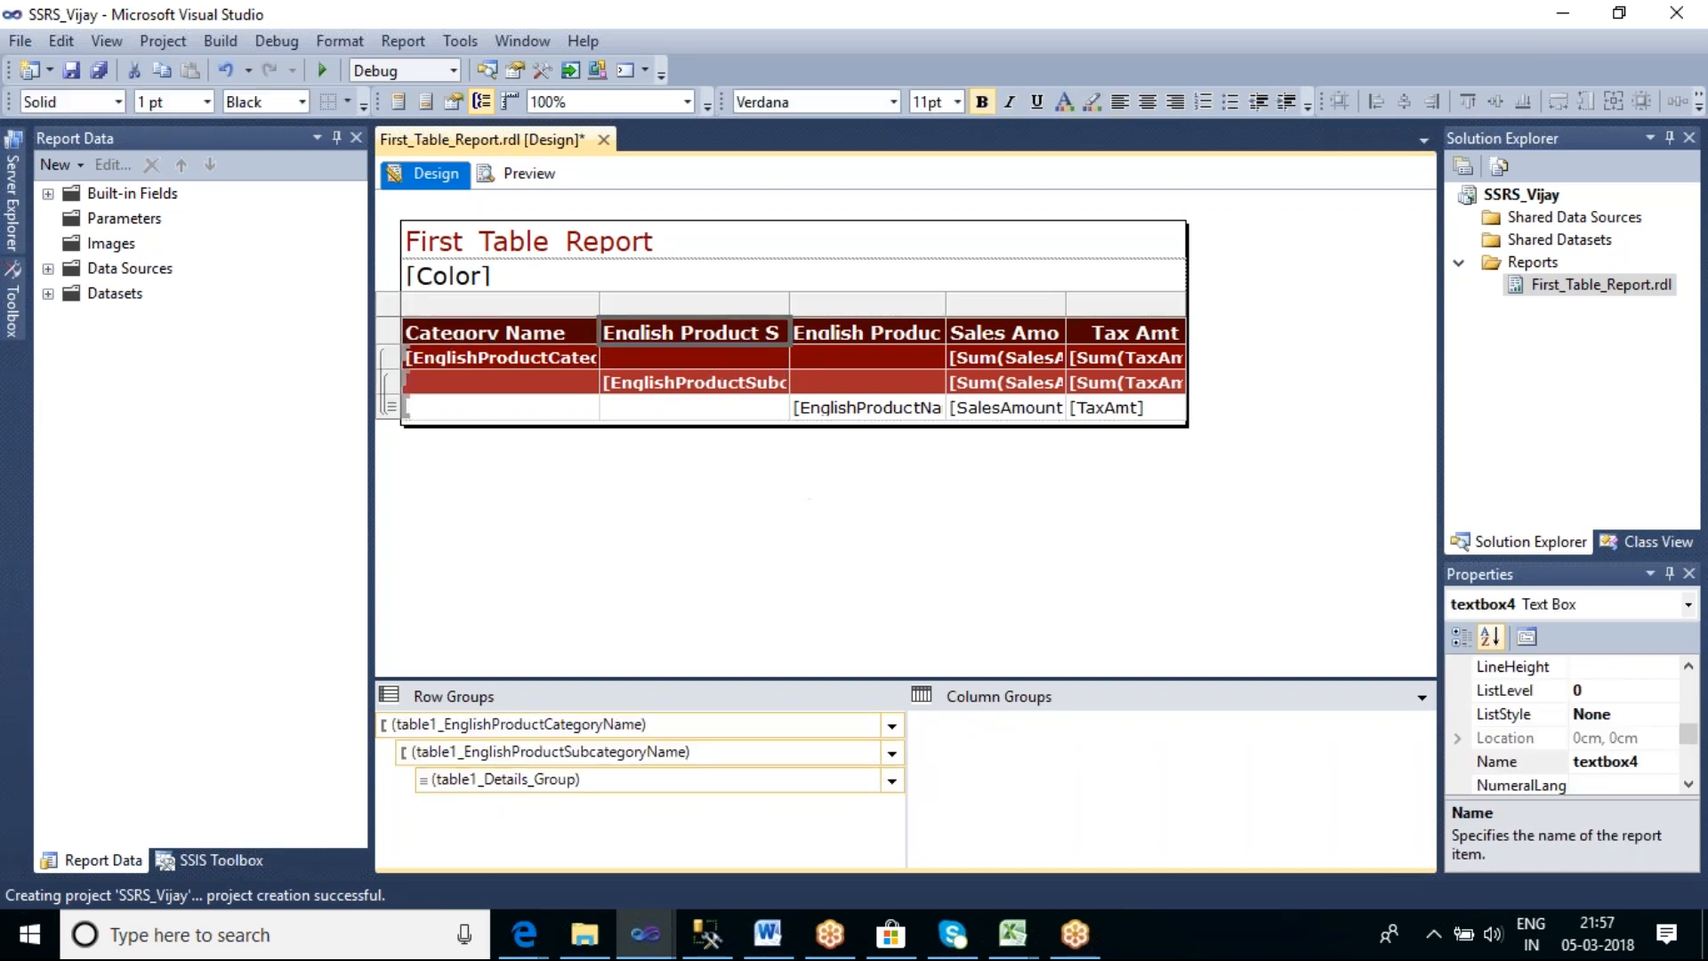
left_click(694, 333)
key("BackSpace")
key("BackSpace")
key("BackSpace")
key("BackSpace")
key("BackSpace")
key("BackSpace")
key("BackSpace")
key("BackSpace")
key("BackSpace")
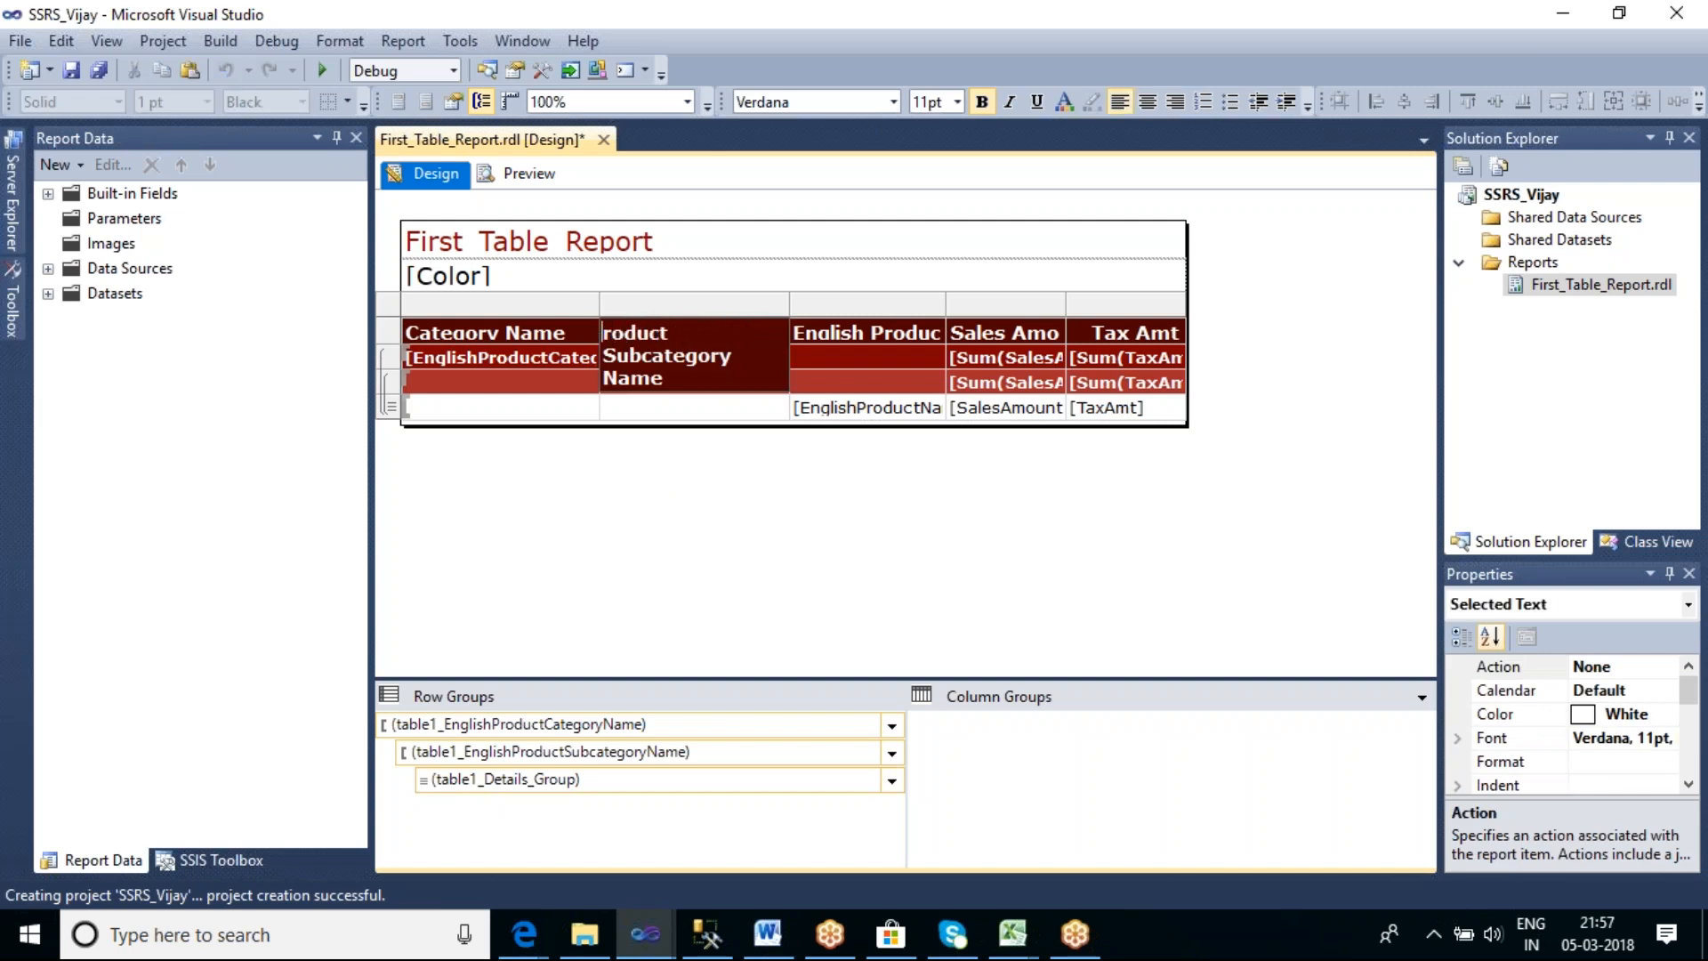
key("Delete")
key("Delete")
key("Delete")
key("Delete")
key("Delete")
key("Delete")
key("Delete")
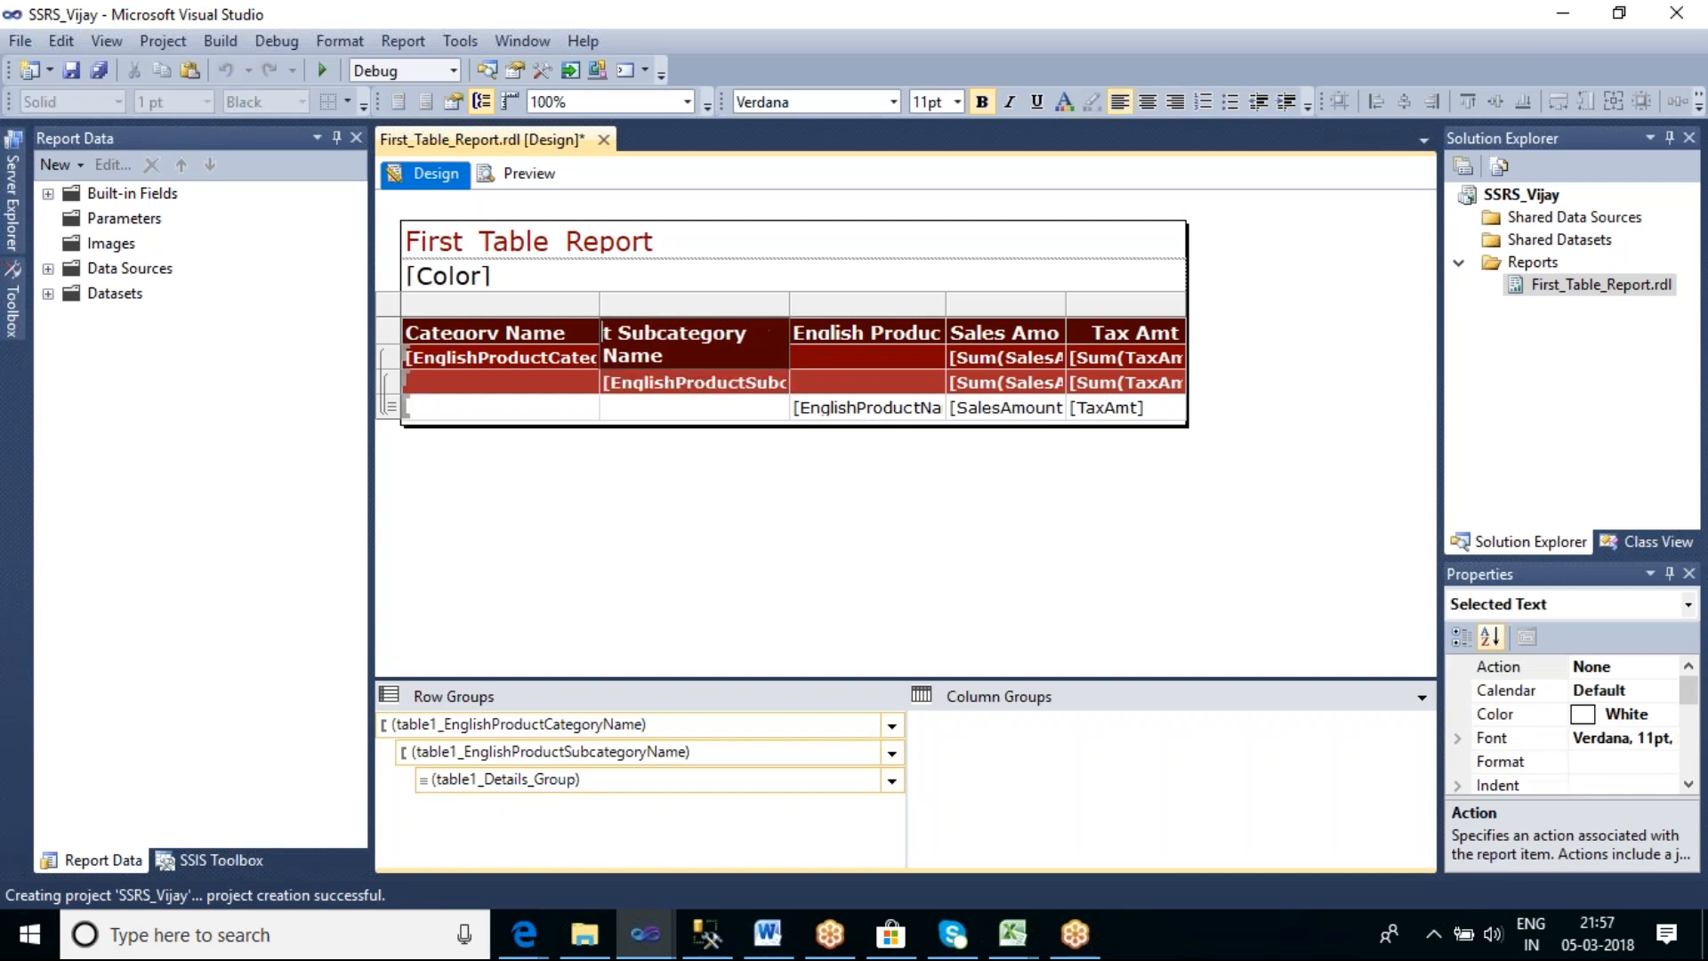
key("Delete")
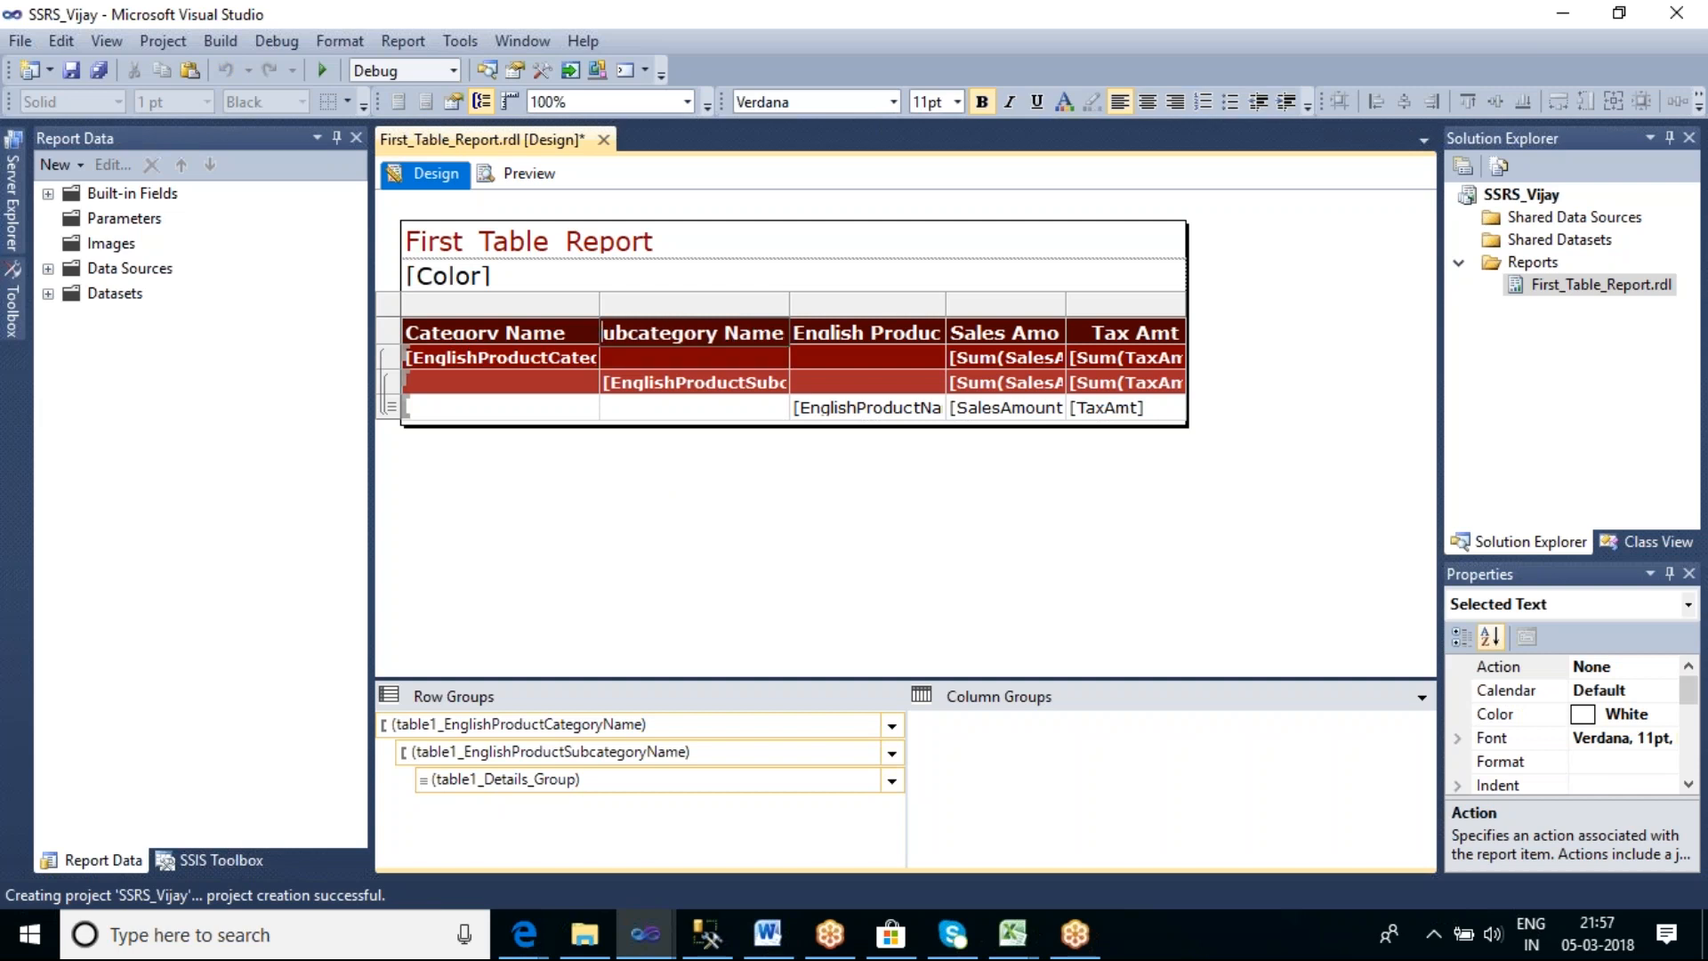
left_click(805, 451)
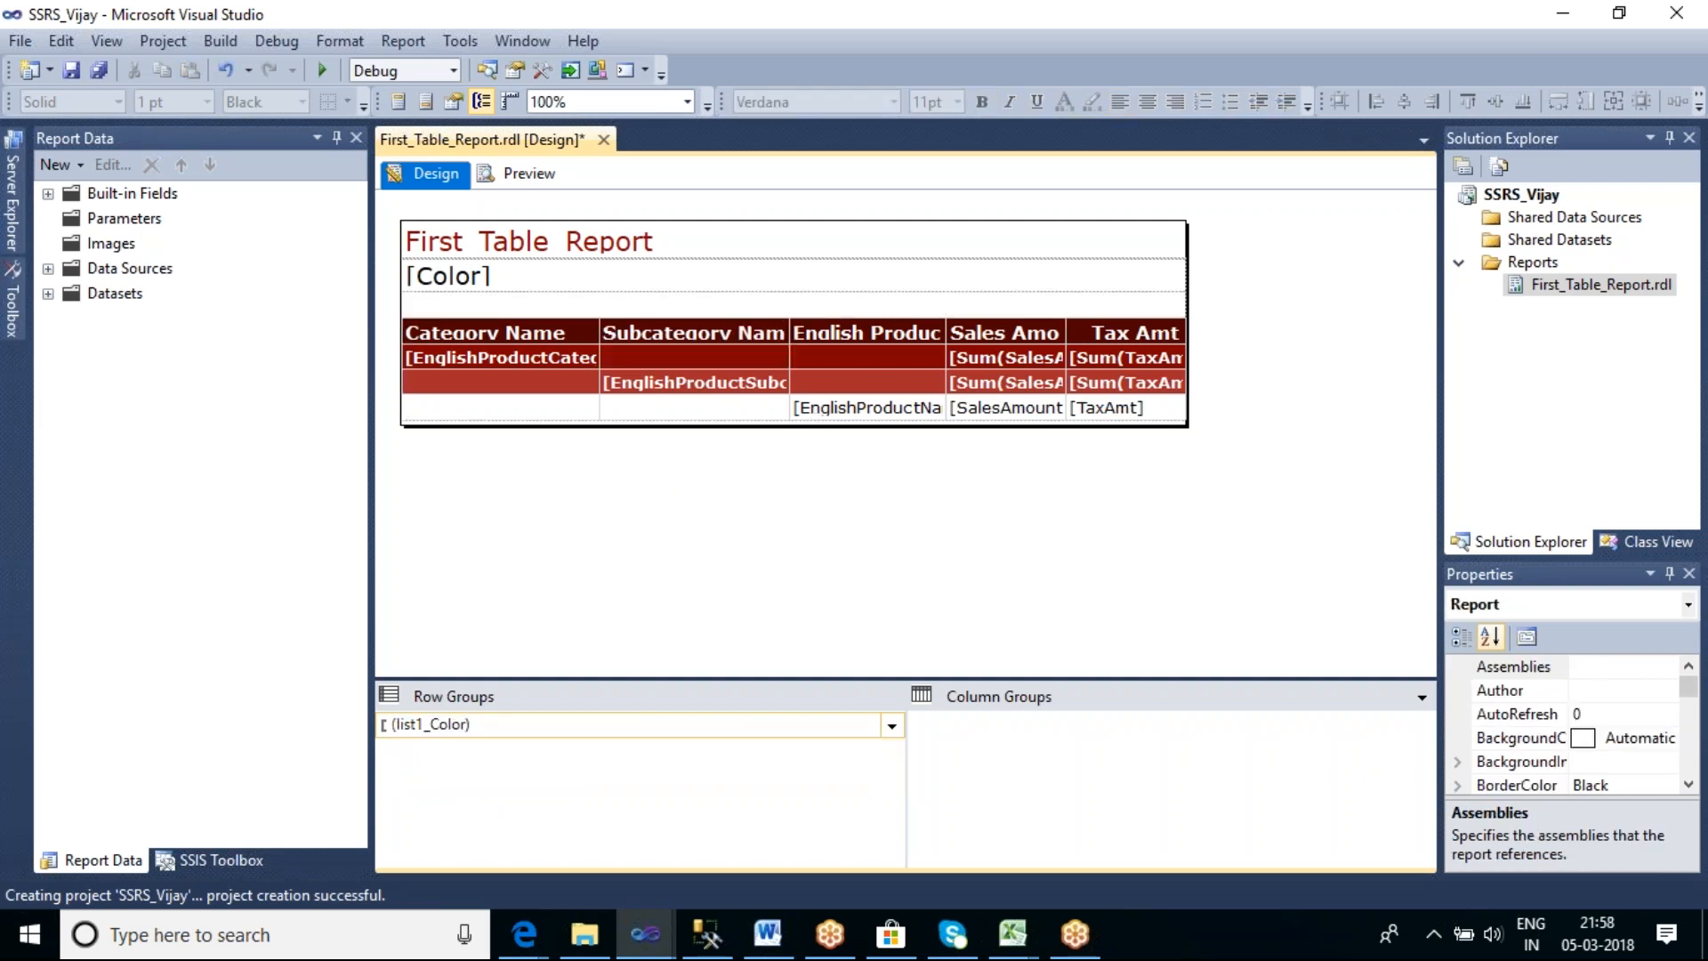
Widen the Subcategory Name column slightly so its whole header fits on one line
left_click(747, 351)
left_click(777, 307)
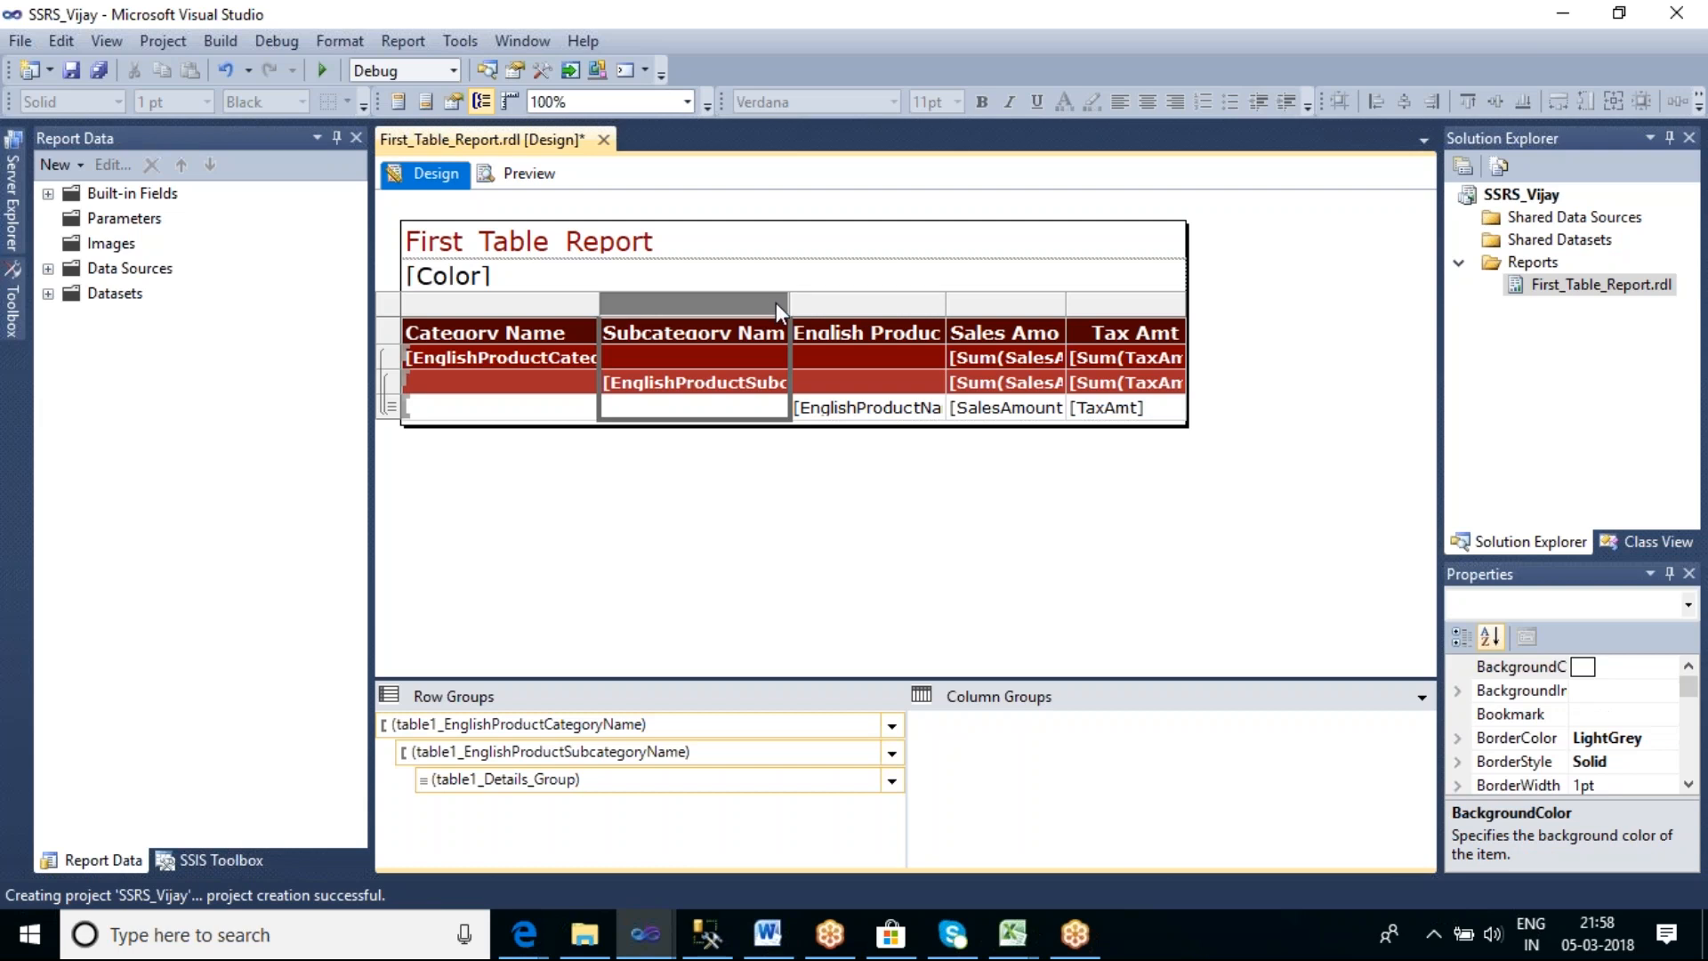
left_click_drag(789, 303, 813, 302)
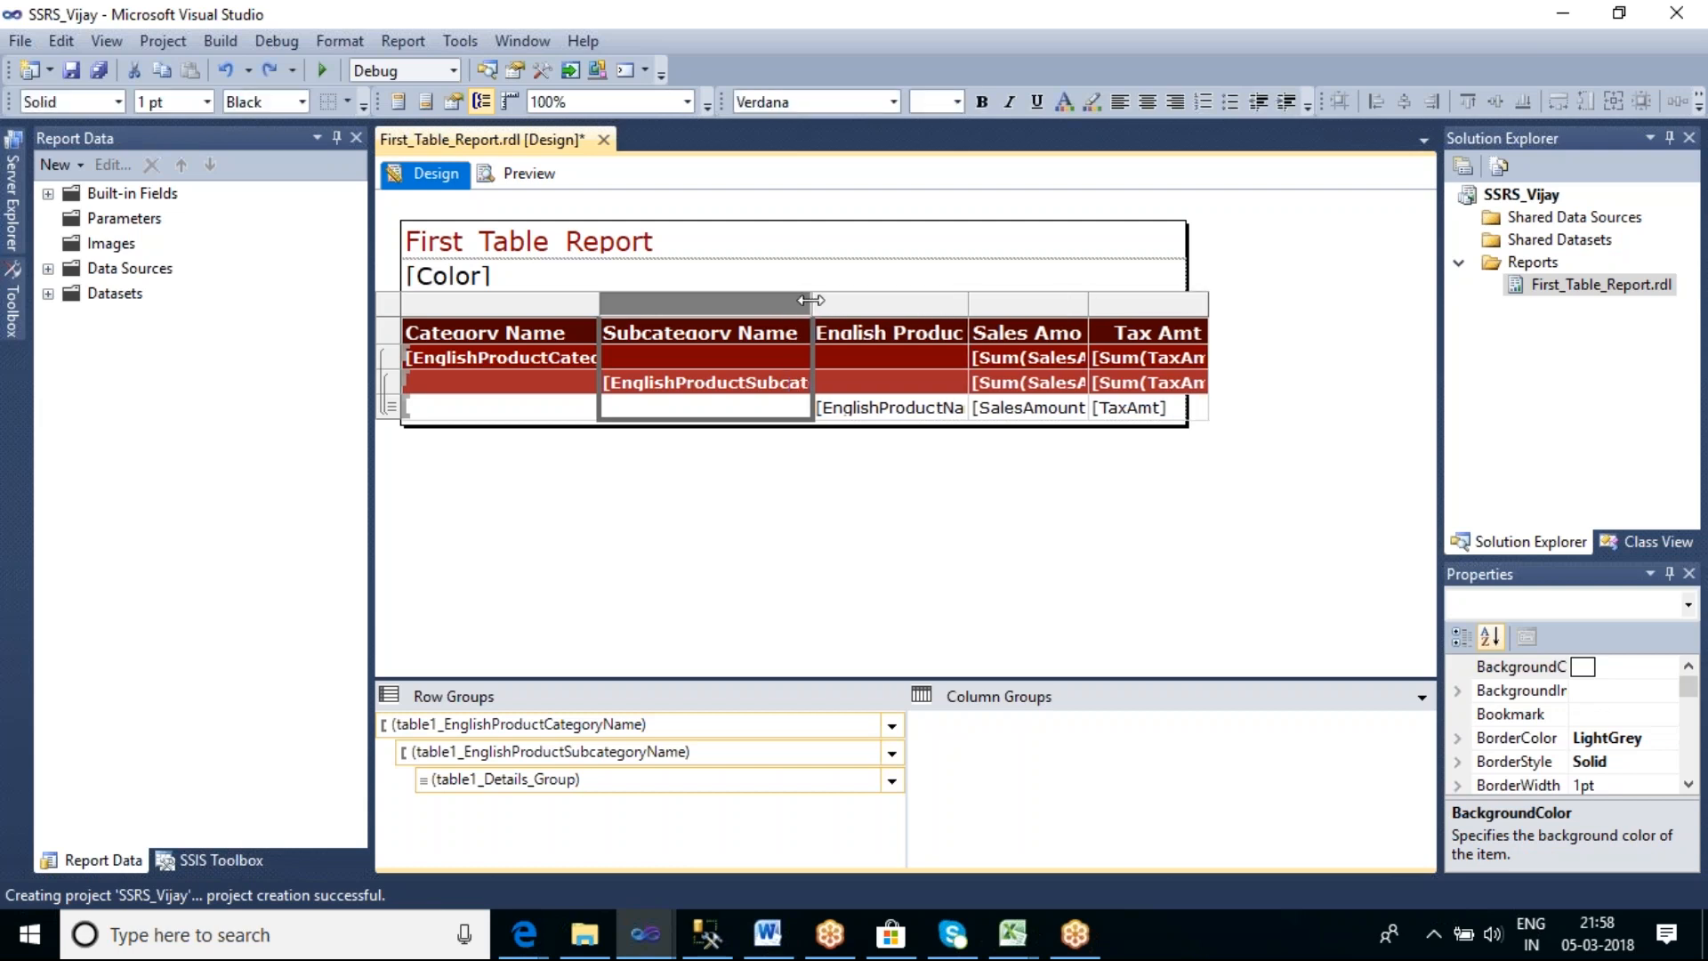
left_click(901, 520)
Remove the word "English" from the third column's header so it reads "Product Name"
left_click(902, 346)
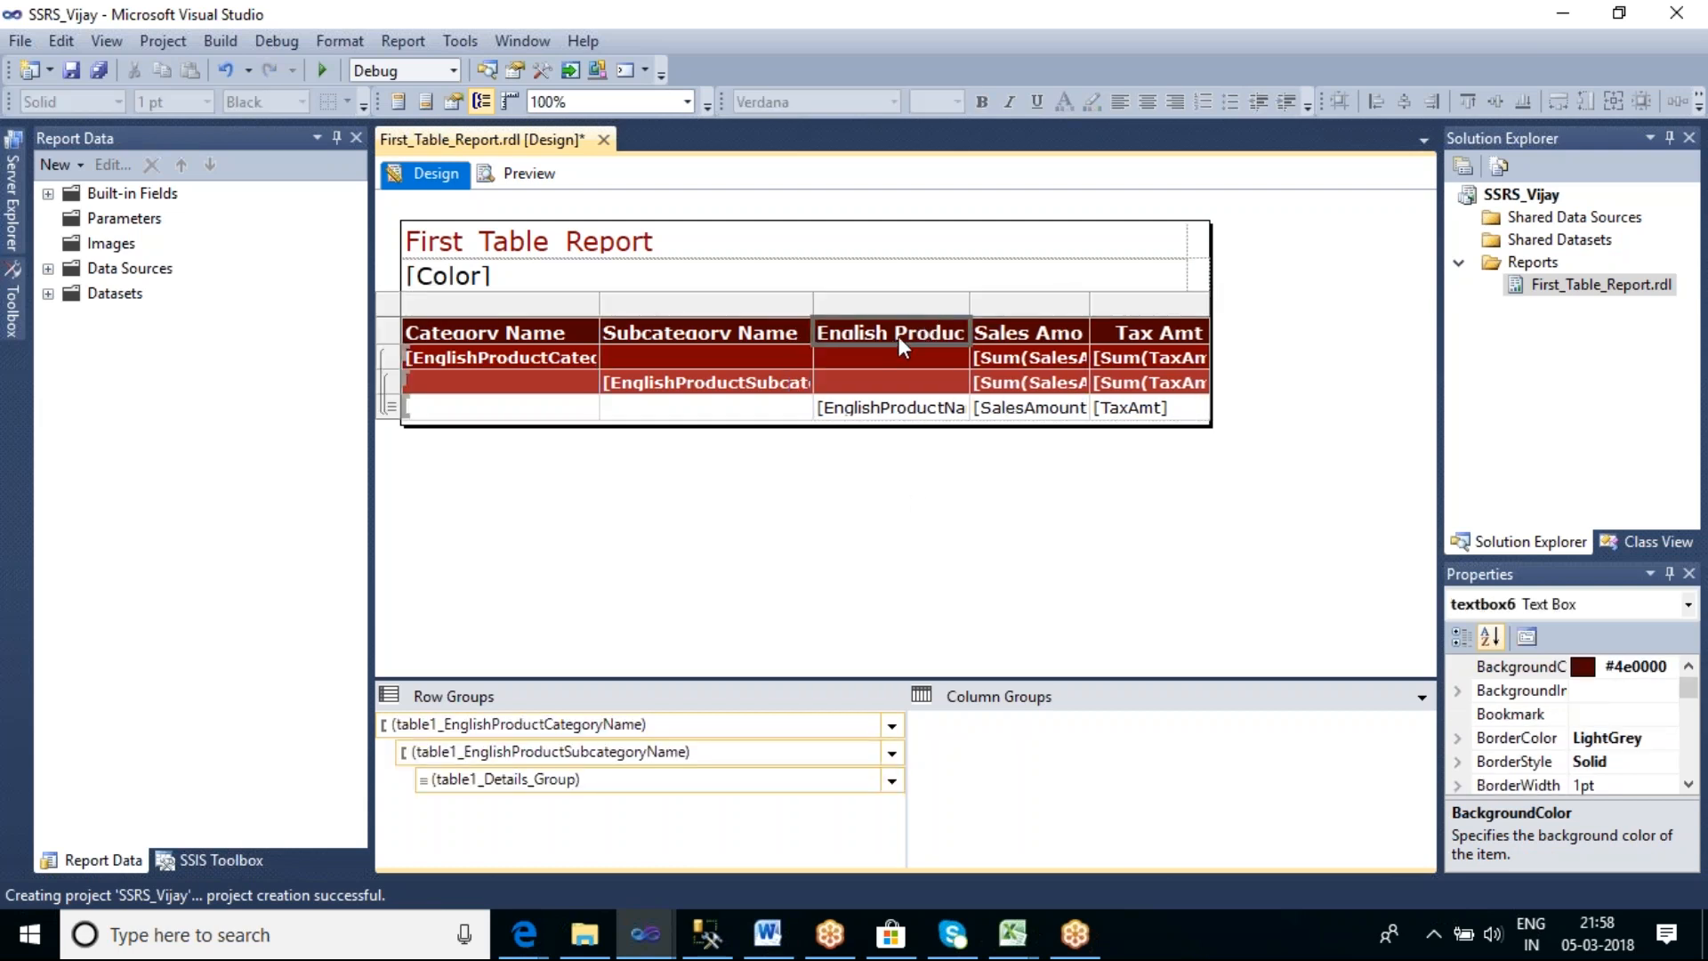
double_click(899, 339)
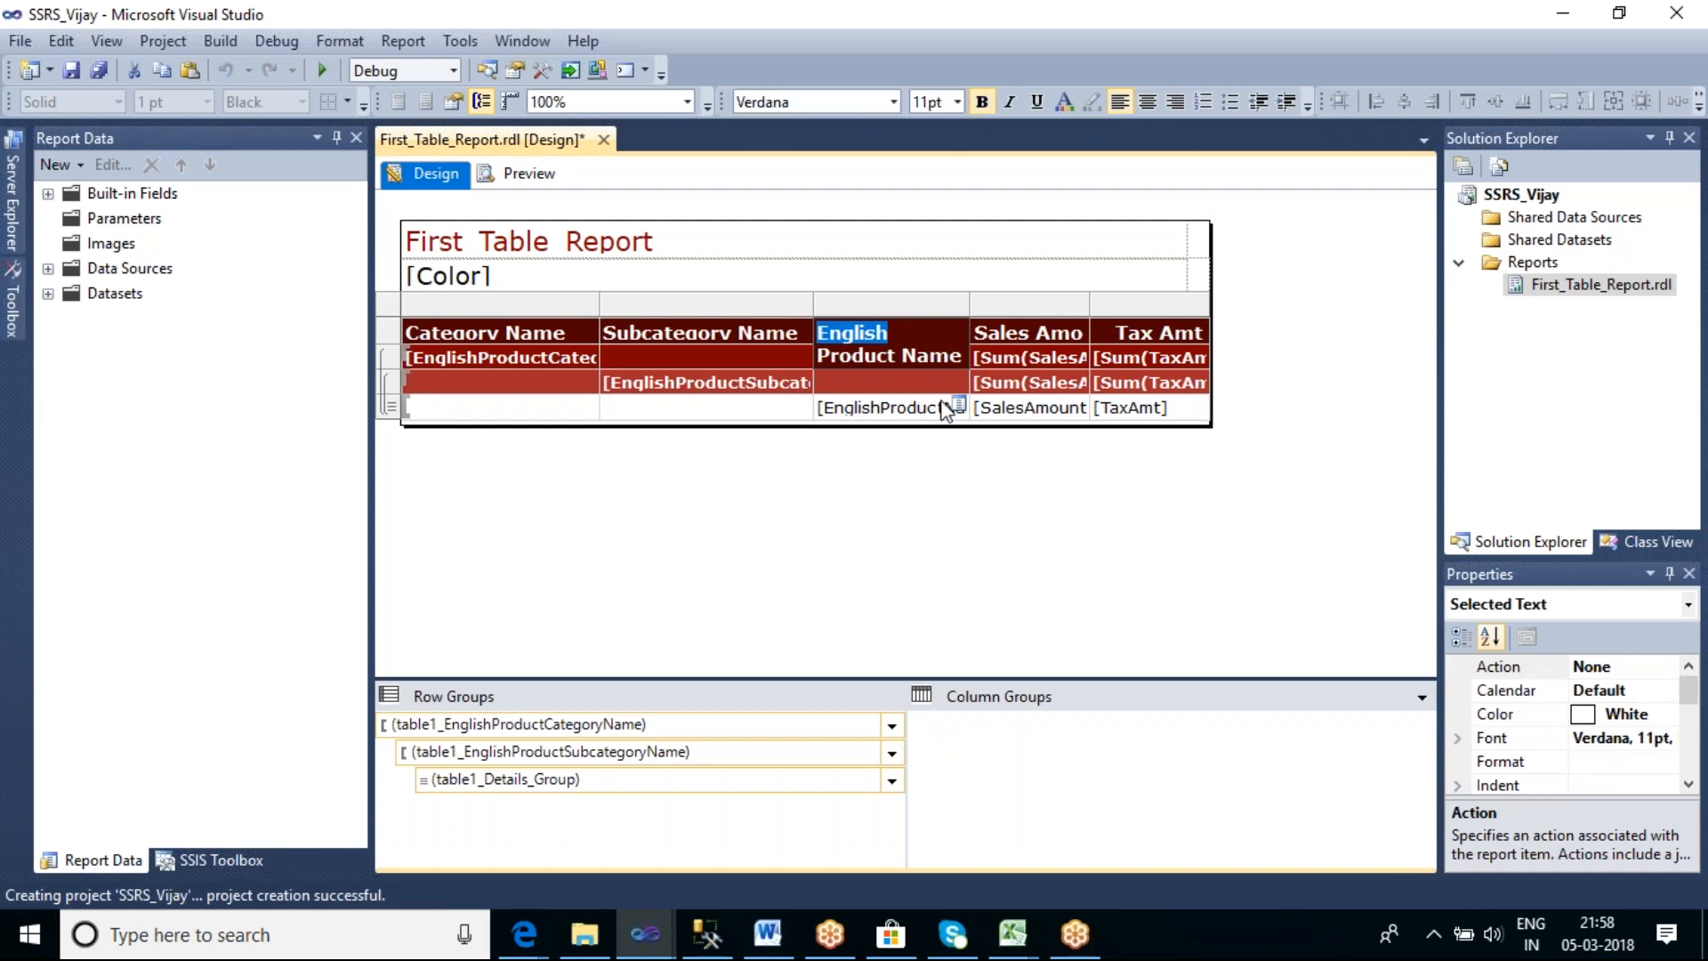
key("Delete")
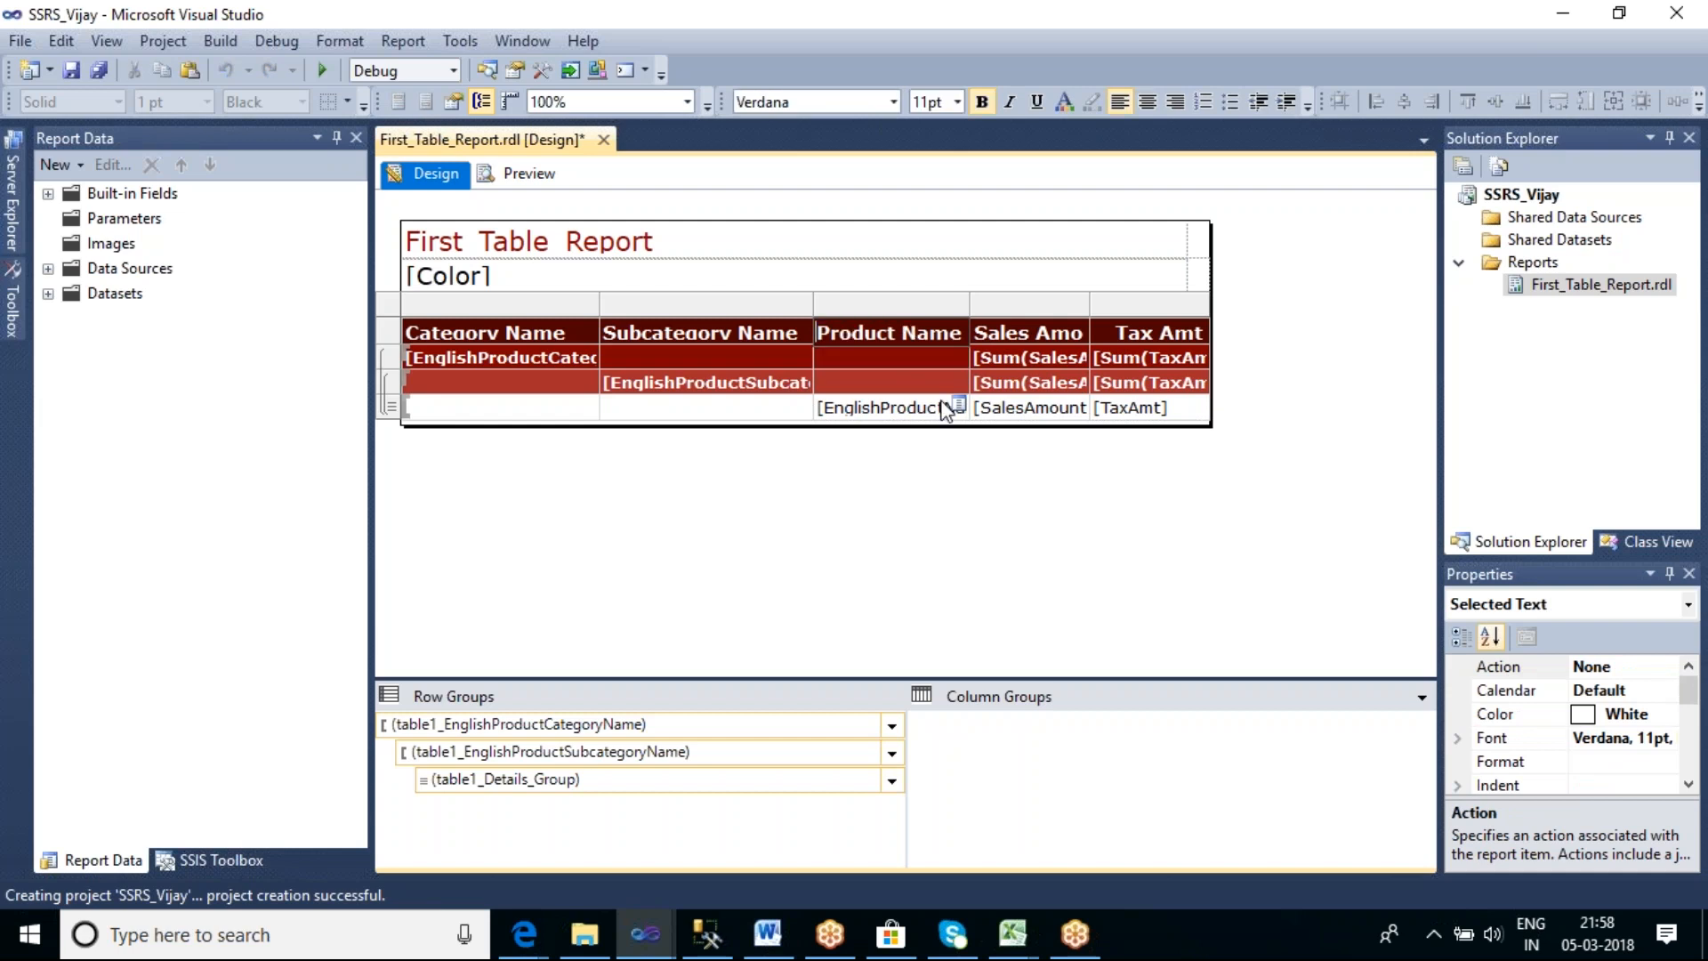
left_click(947, 524)
Widen the Product Name column so its whole field placeholder fits on one line
left_click(925, 313)
left_click(925, 305)
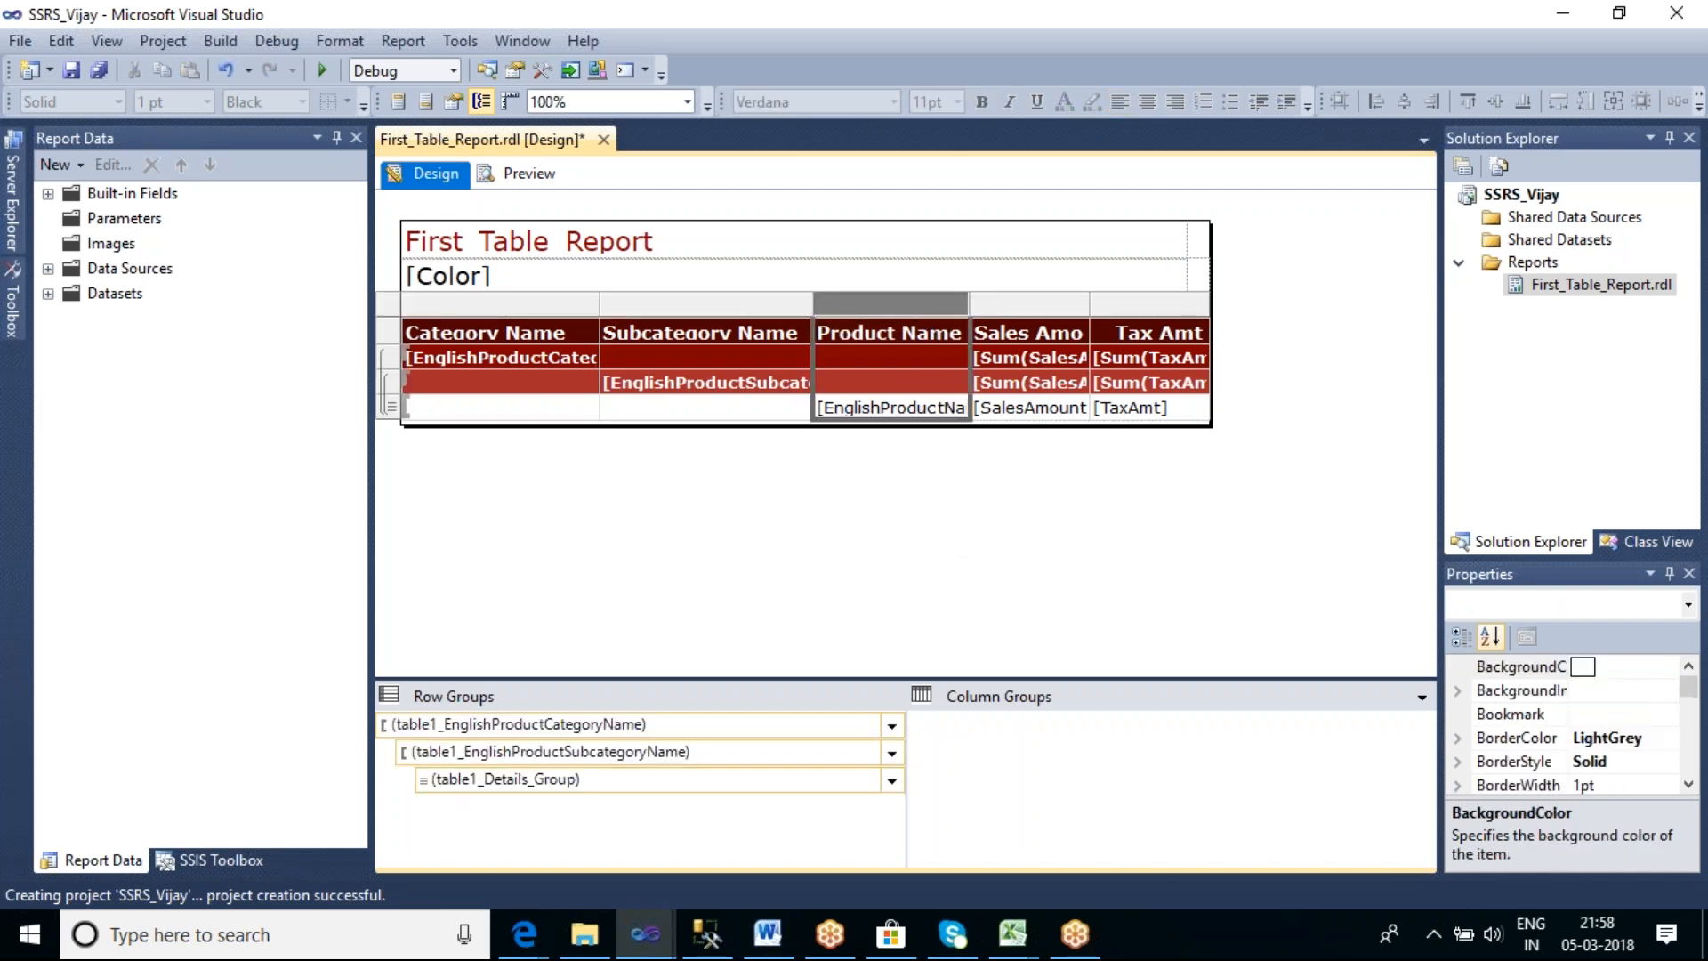
left_click_drag(970, 303, 1022, 302)
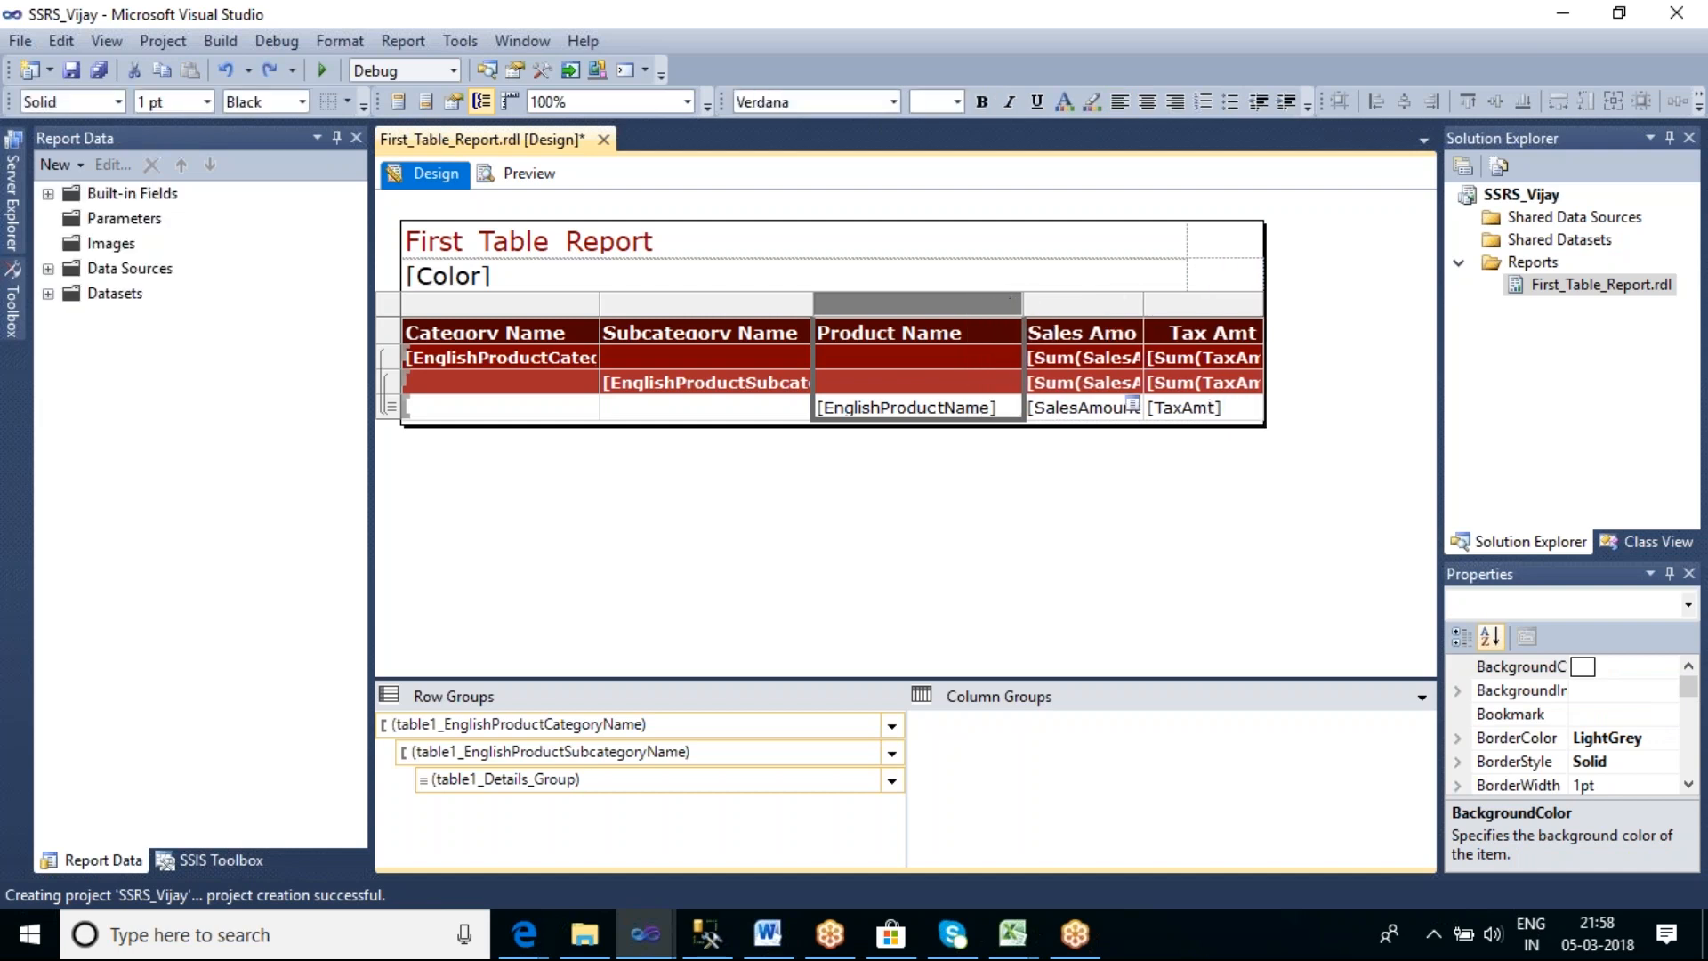
left_click(1093, 498)
Extend the Color and report title text boxes to the table's right edge, and preview the report
left_click(1126, 286)
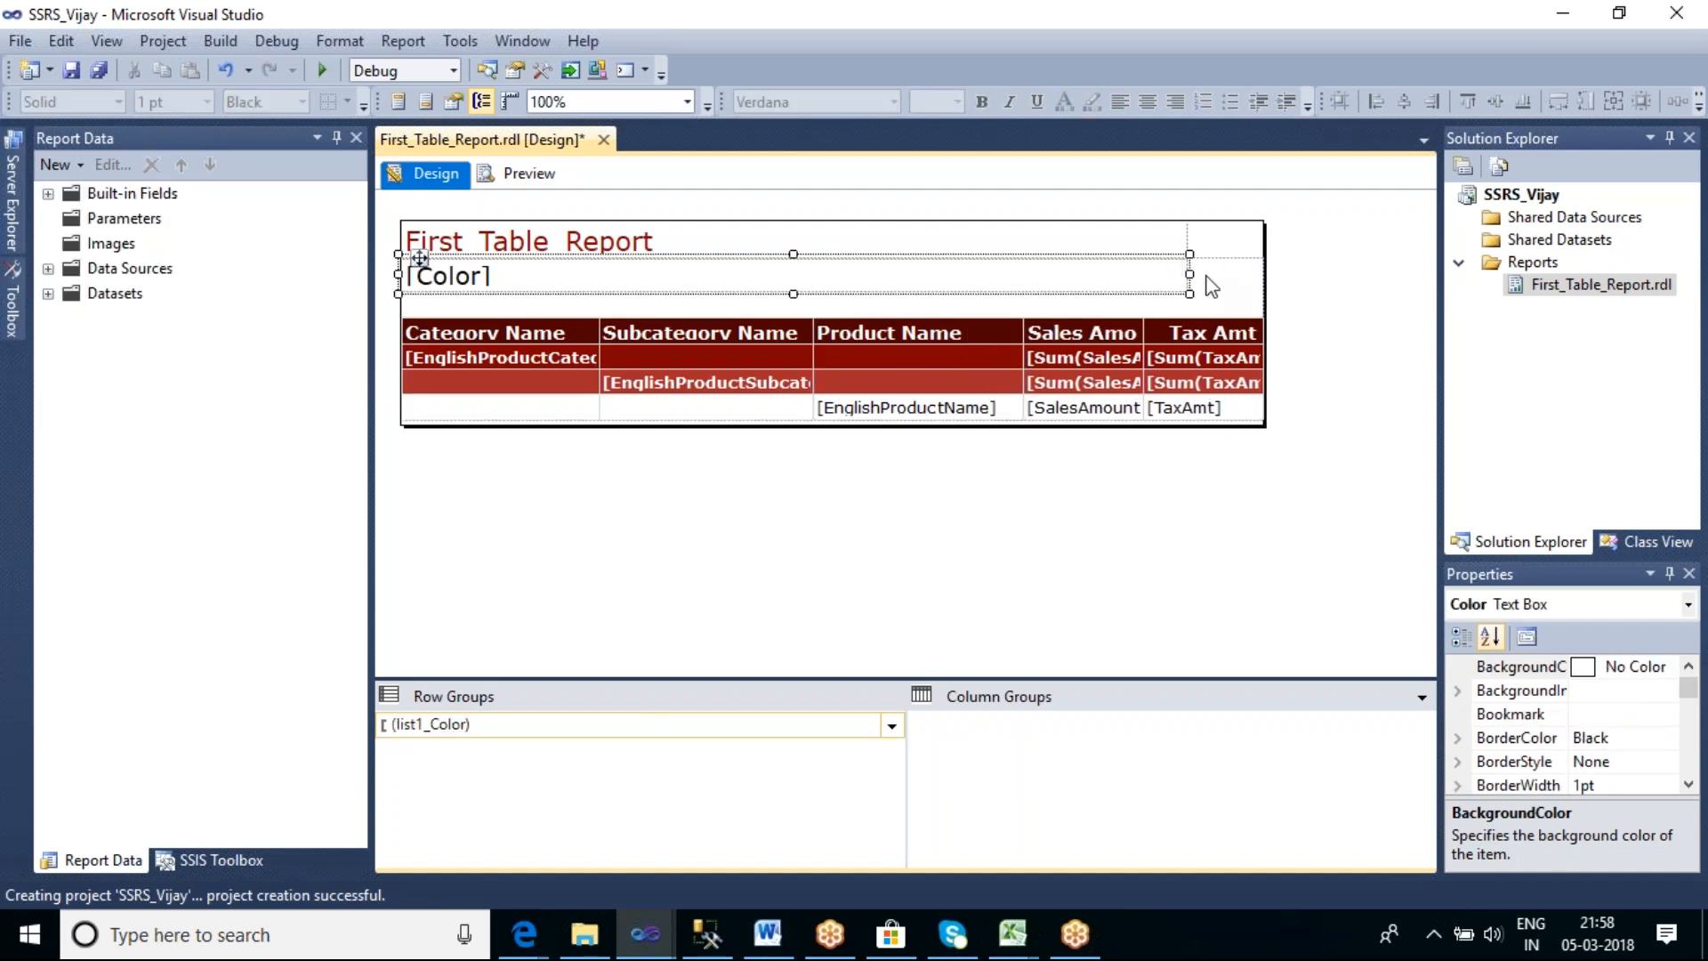
left_click_drag(1187, 276, 1261, 240)
left_click(1121, 244)
left_click(1120, 558)
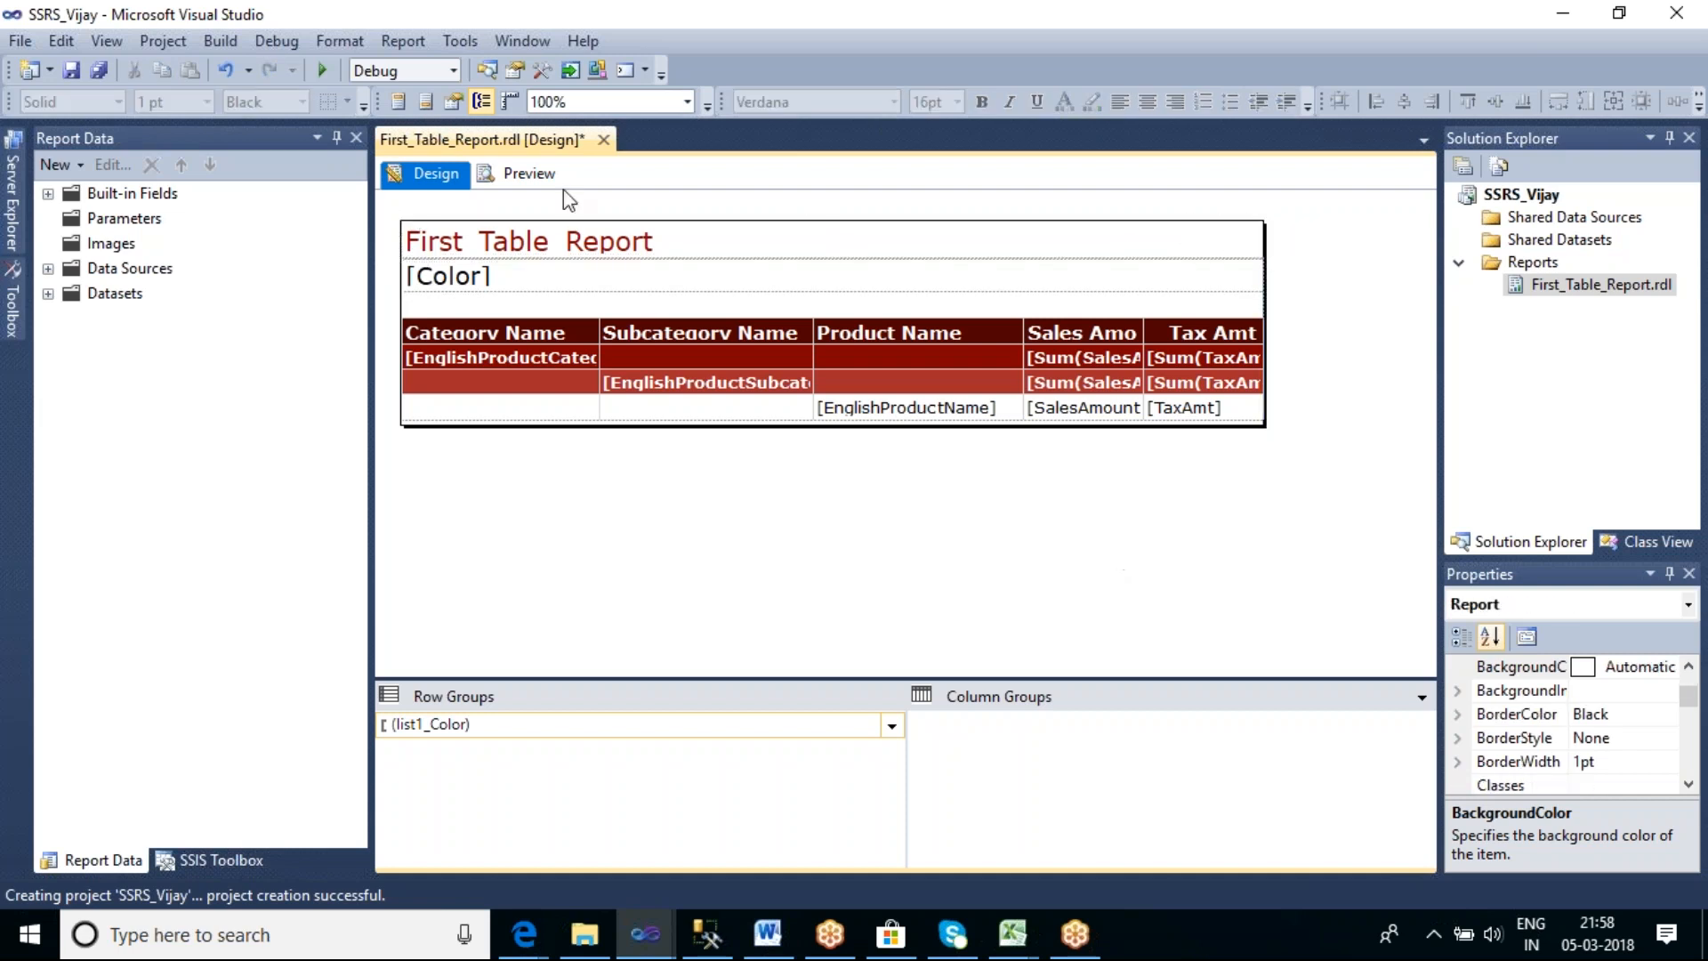
left_click(528, 174)
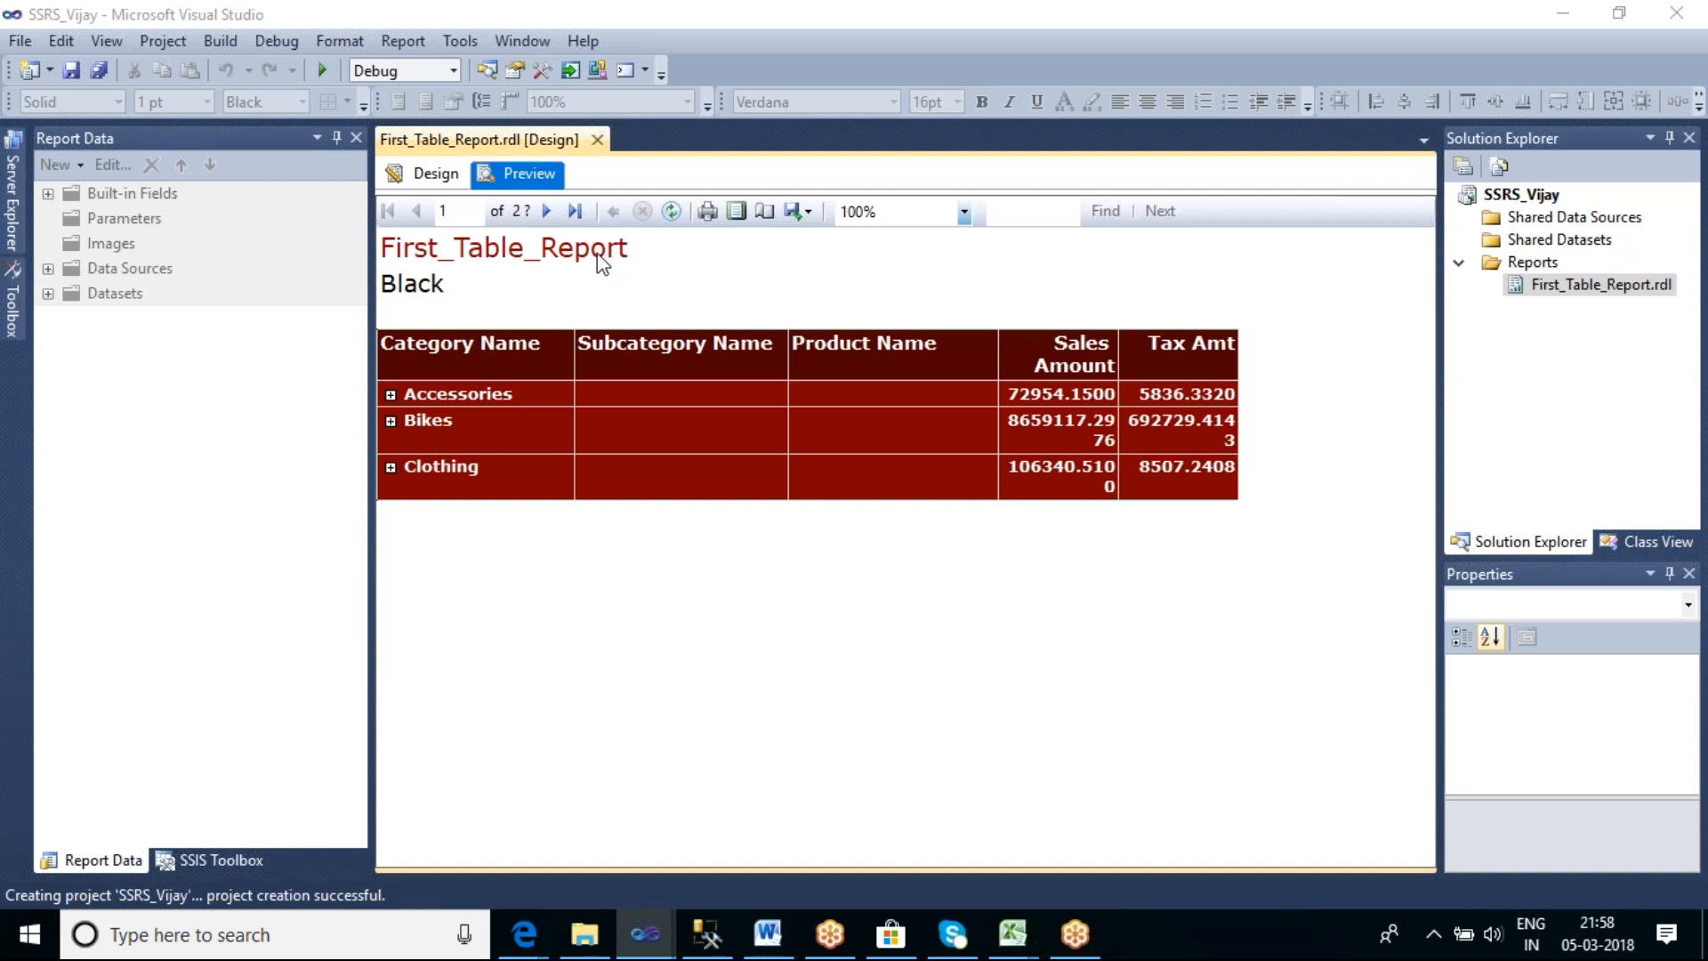
left_click(628, 253)
Return to the report design and center the report title text
left_click(436, 173)
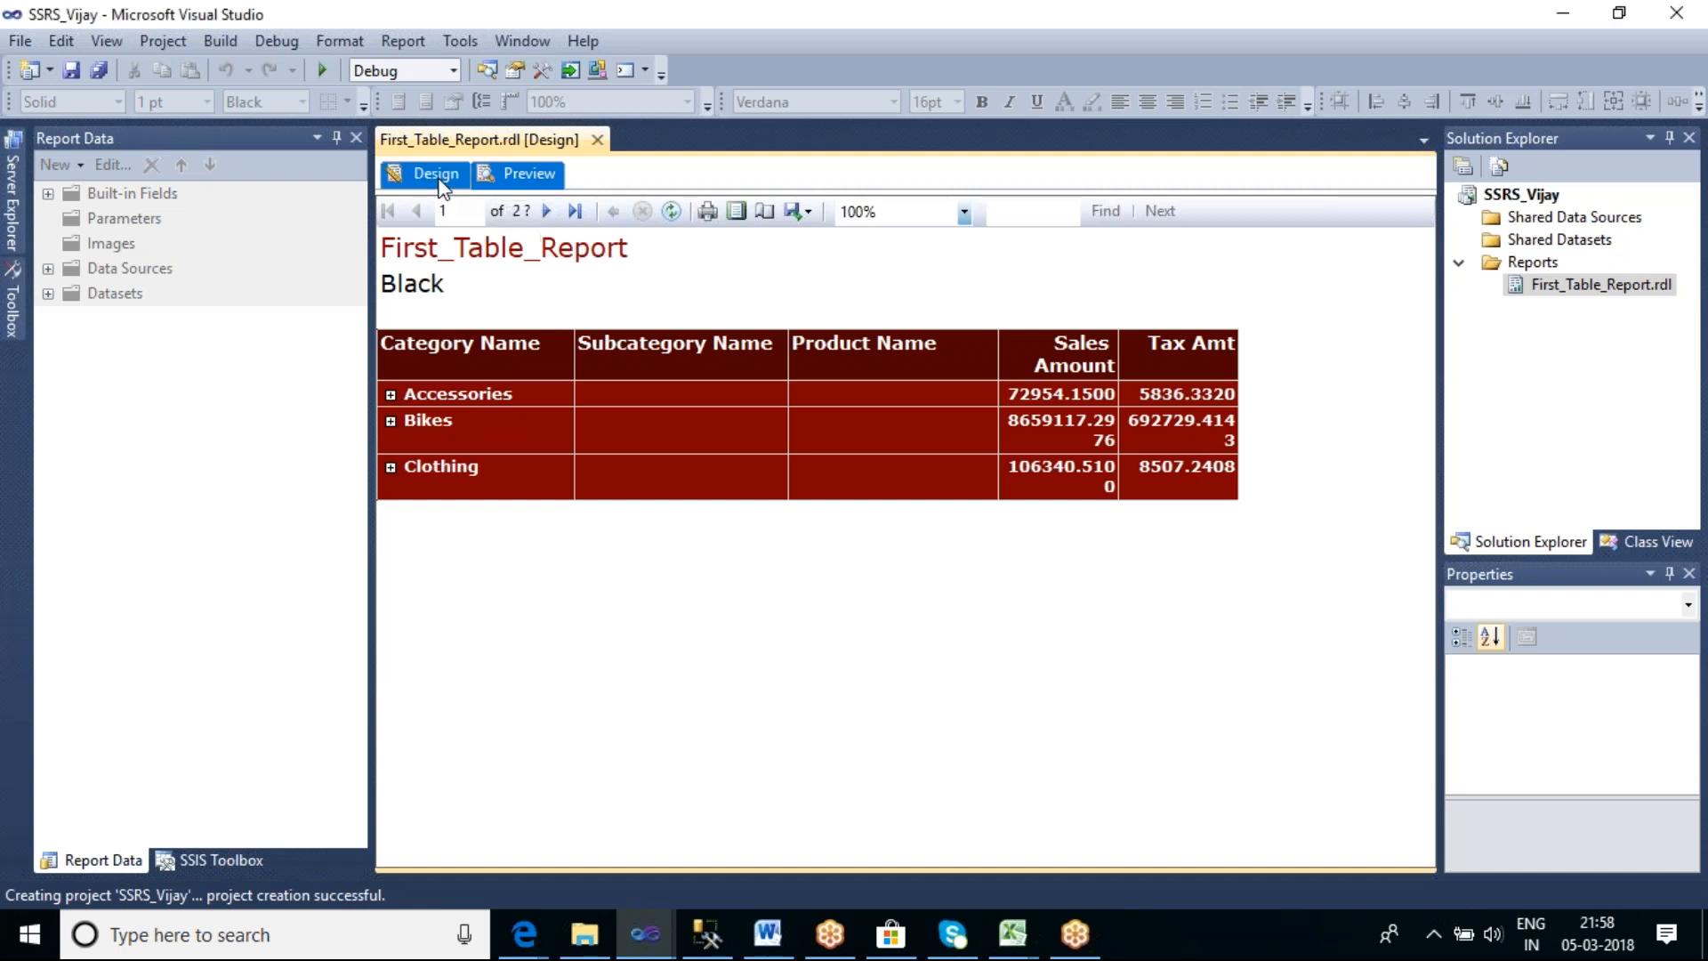
left_click(676, 252)
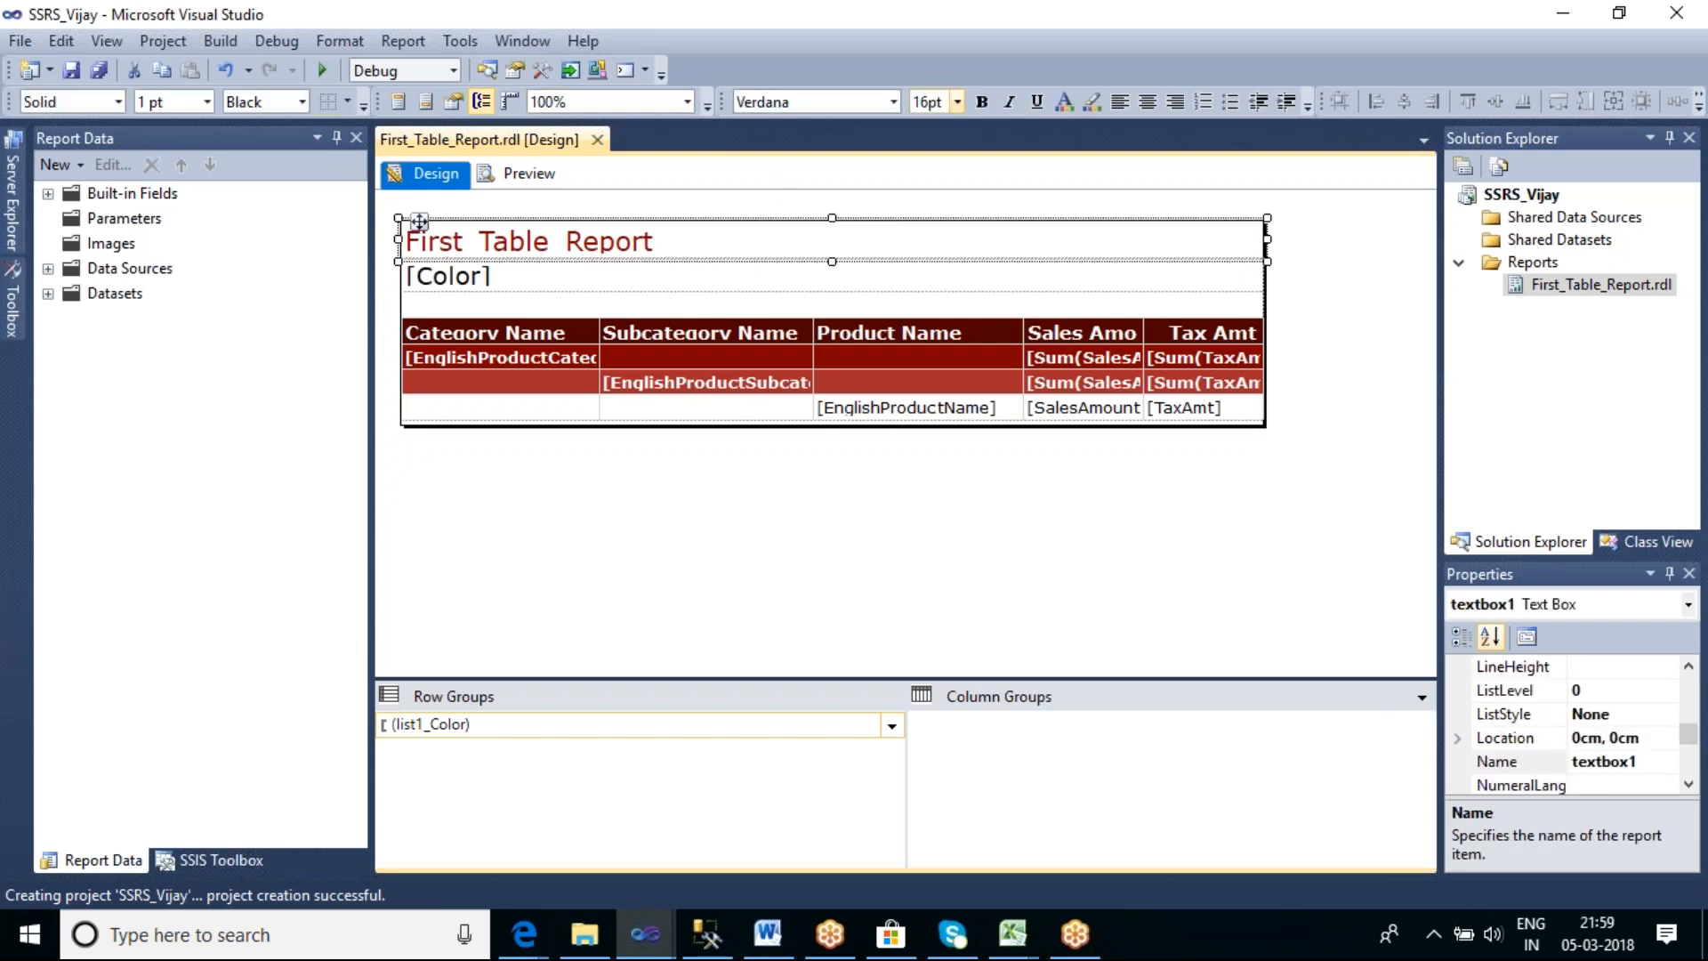
left_click(1146, 101)
left_click(917, 526)
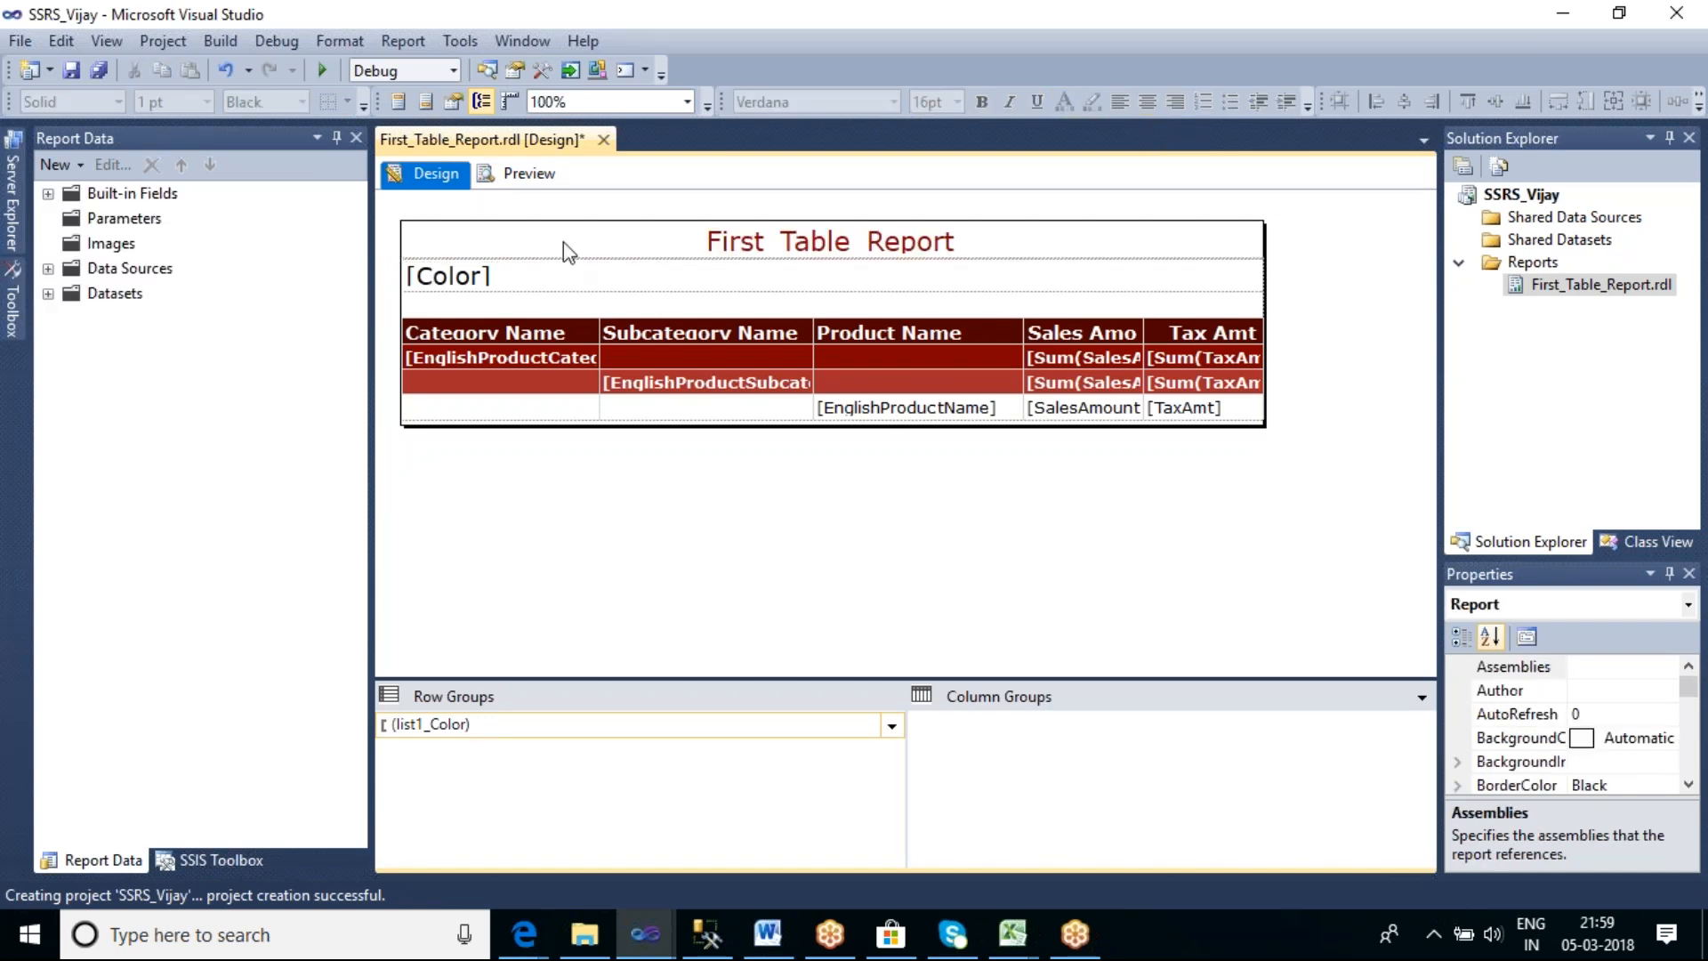
Preview the report and examine the drilldown of Bikes with its Mountain Bikes products, and of Clothing, collapsing each group again
left_click(529, 173)
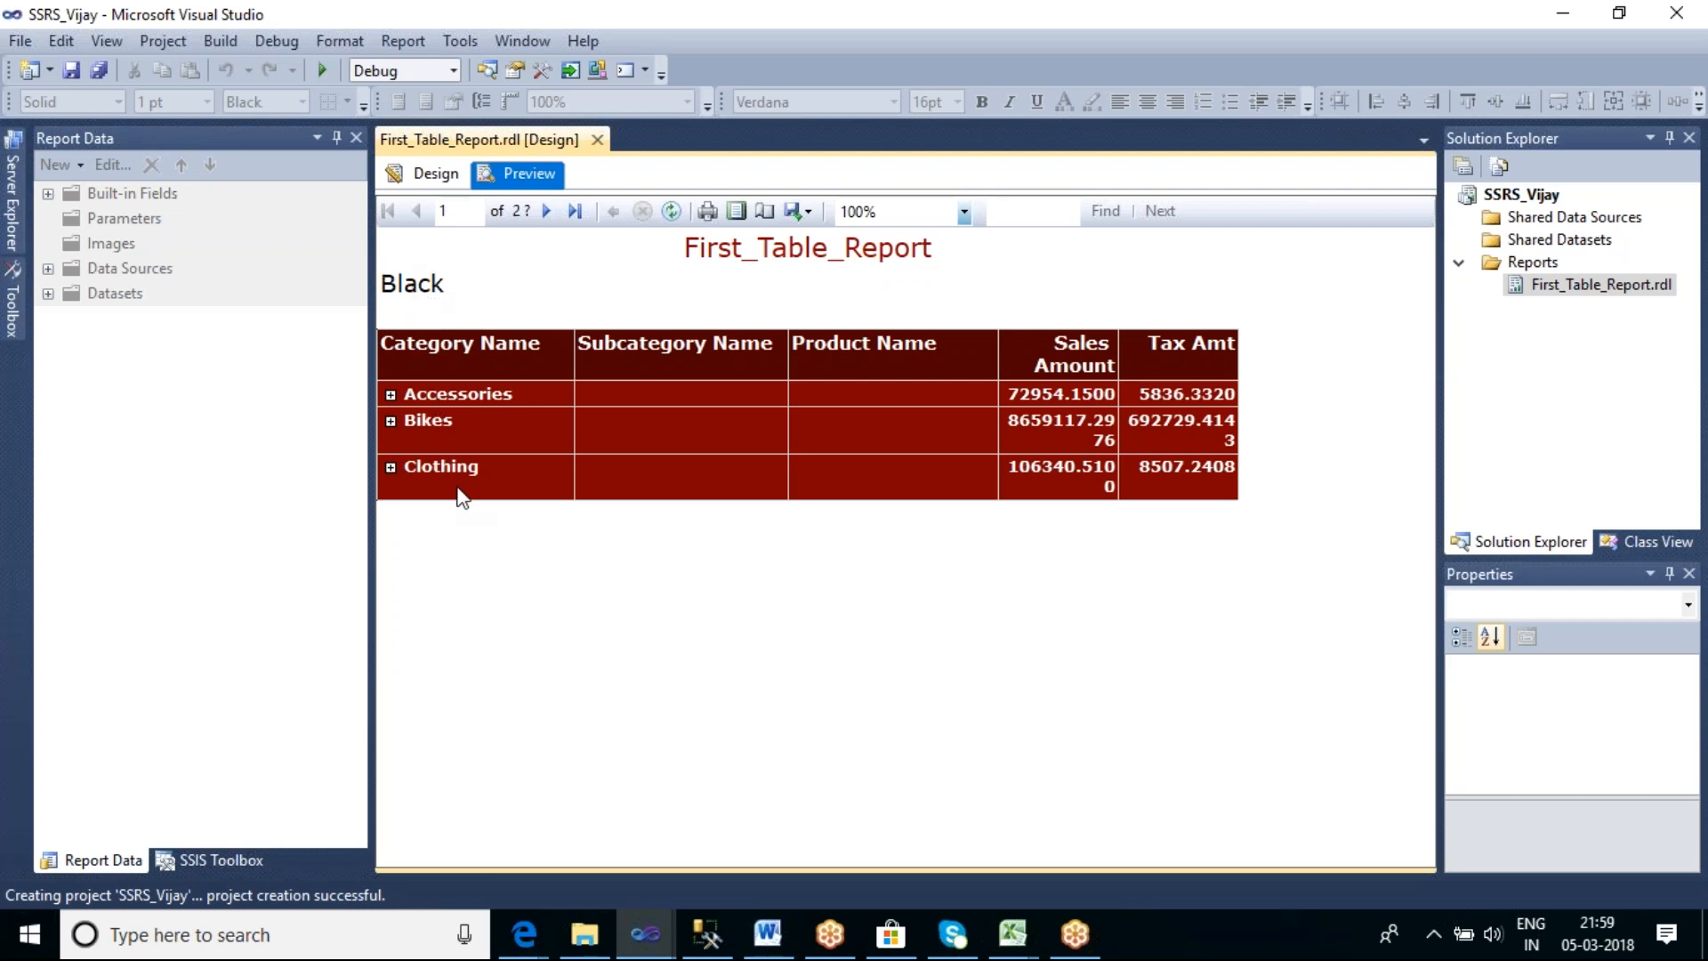
left_click(391, 424)
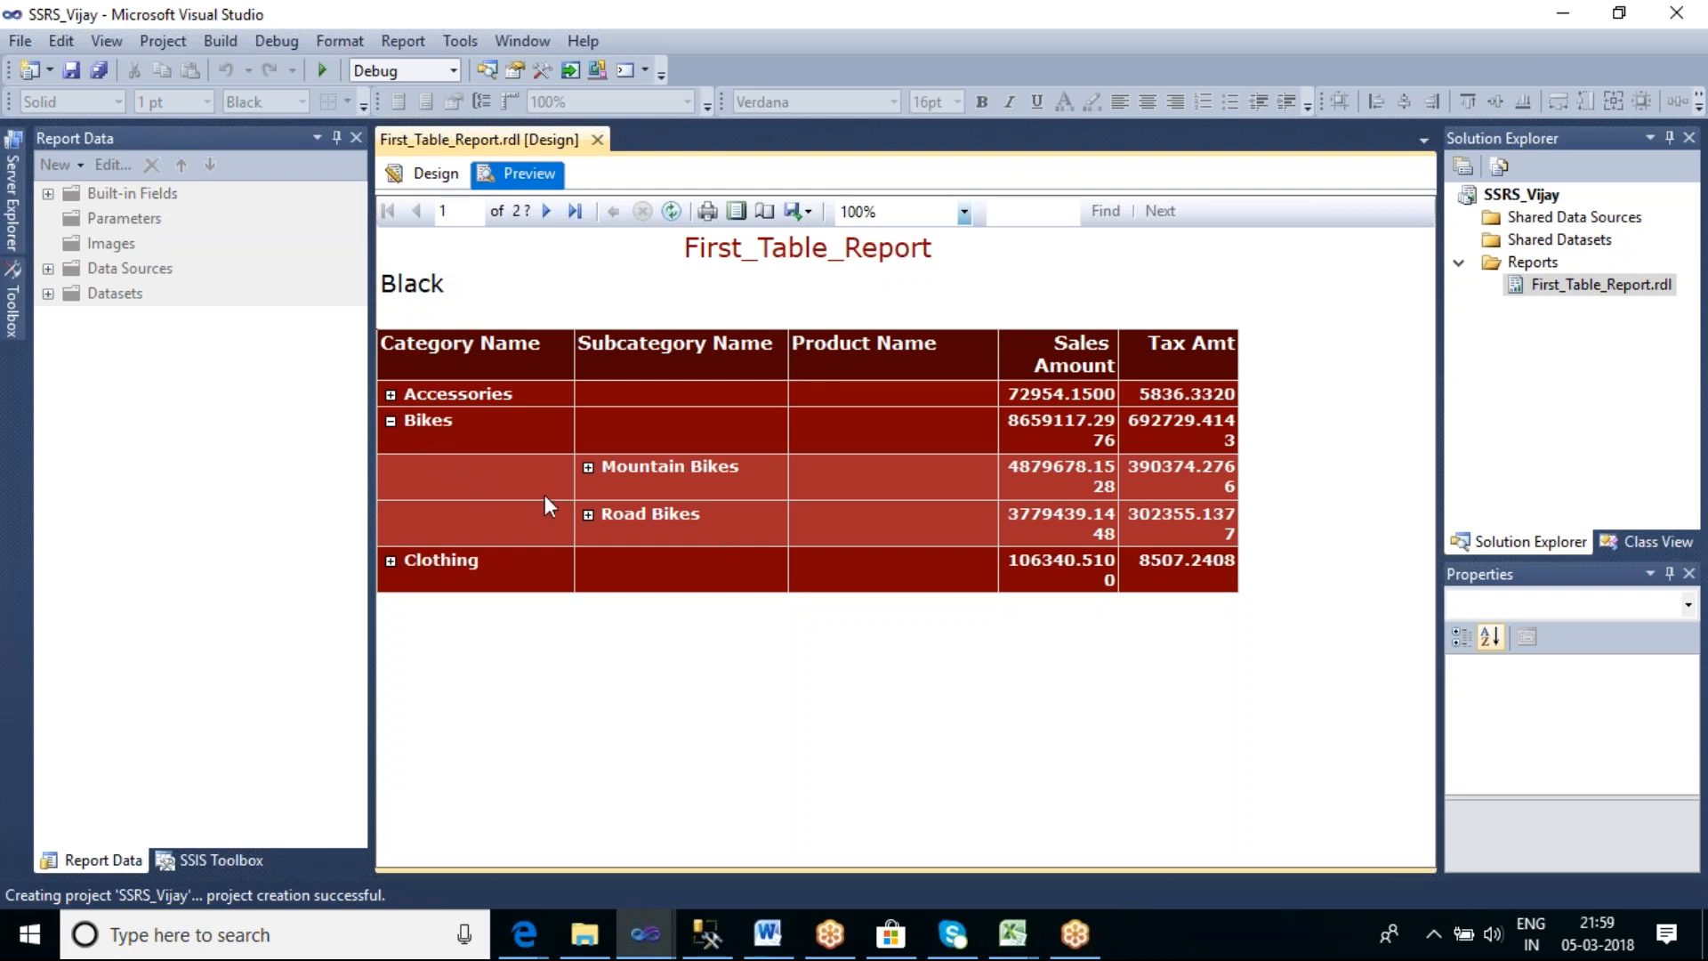
left_click(588, 467)
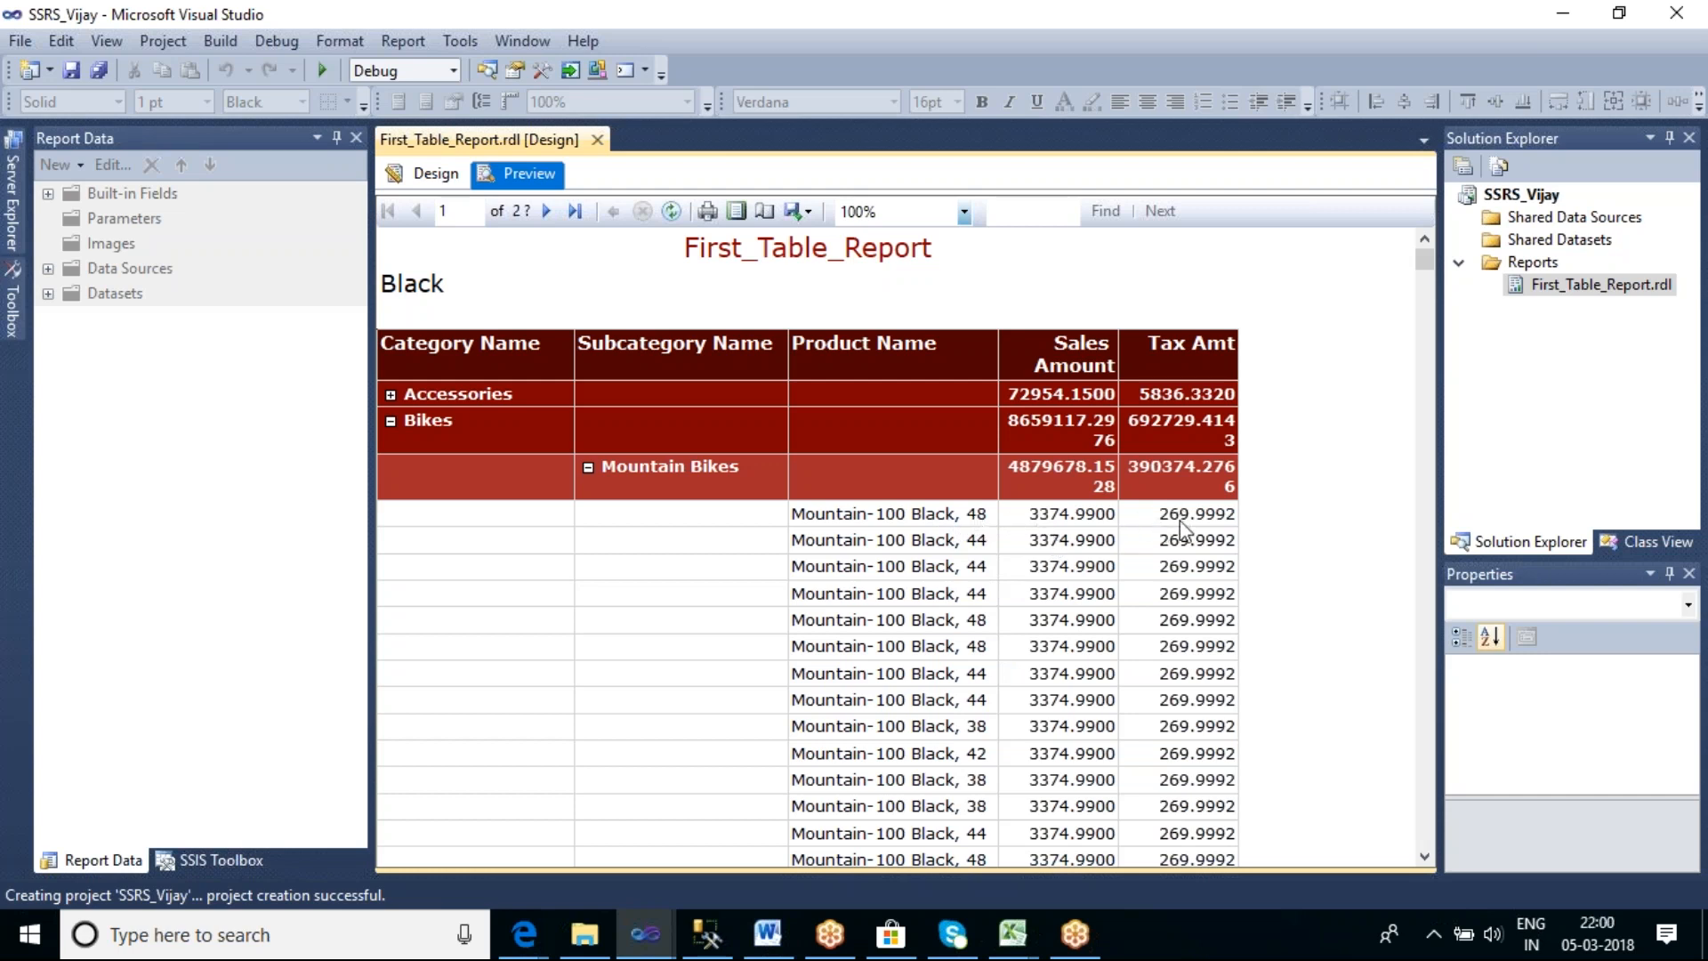
scroll(975, 574, "down", 5)
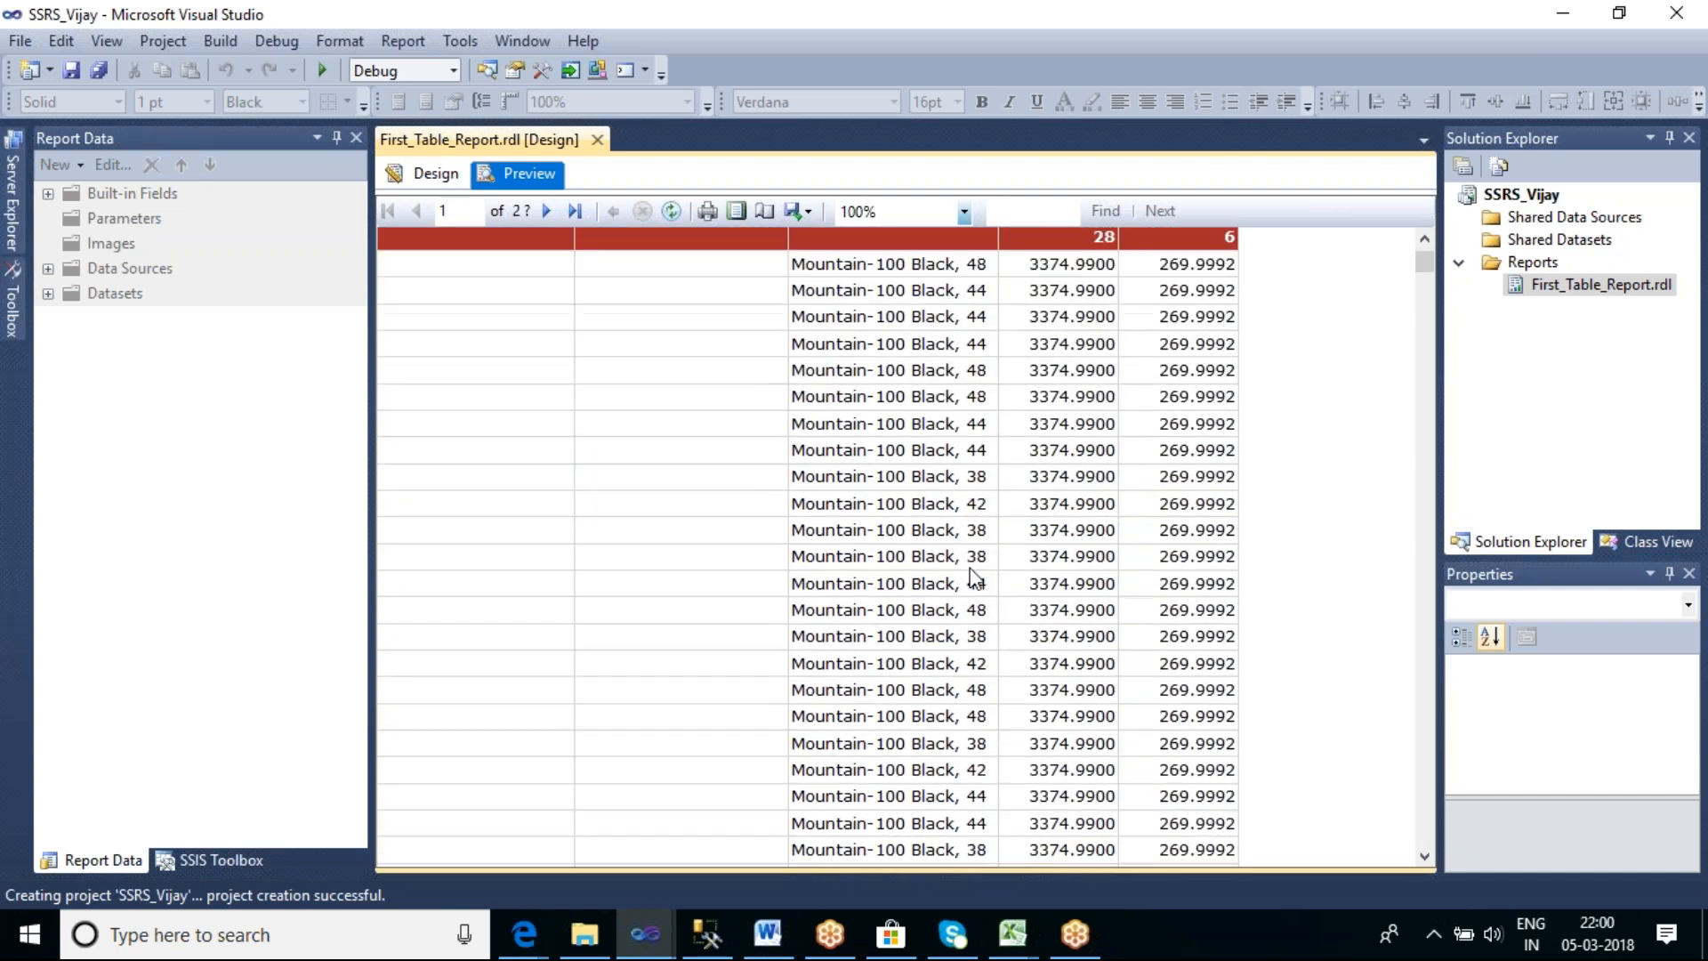
scroll(976, 578, "down", 3)
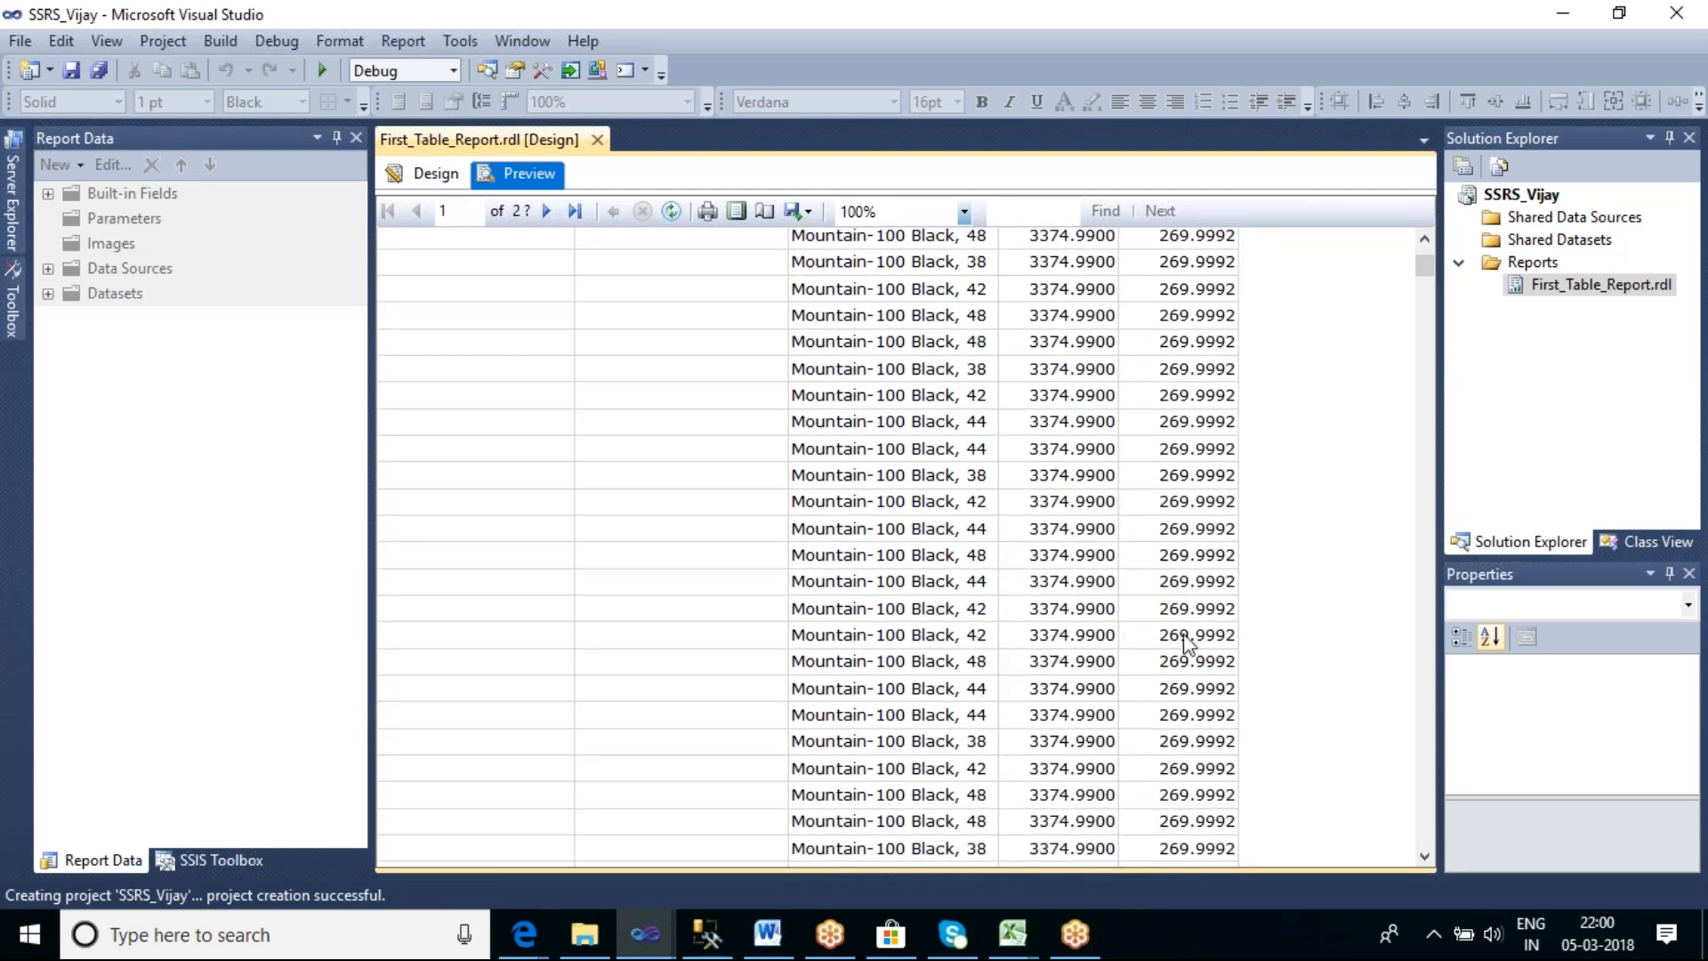
scroll(1193, 639, "up", 5)
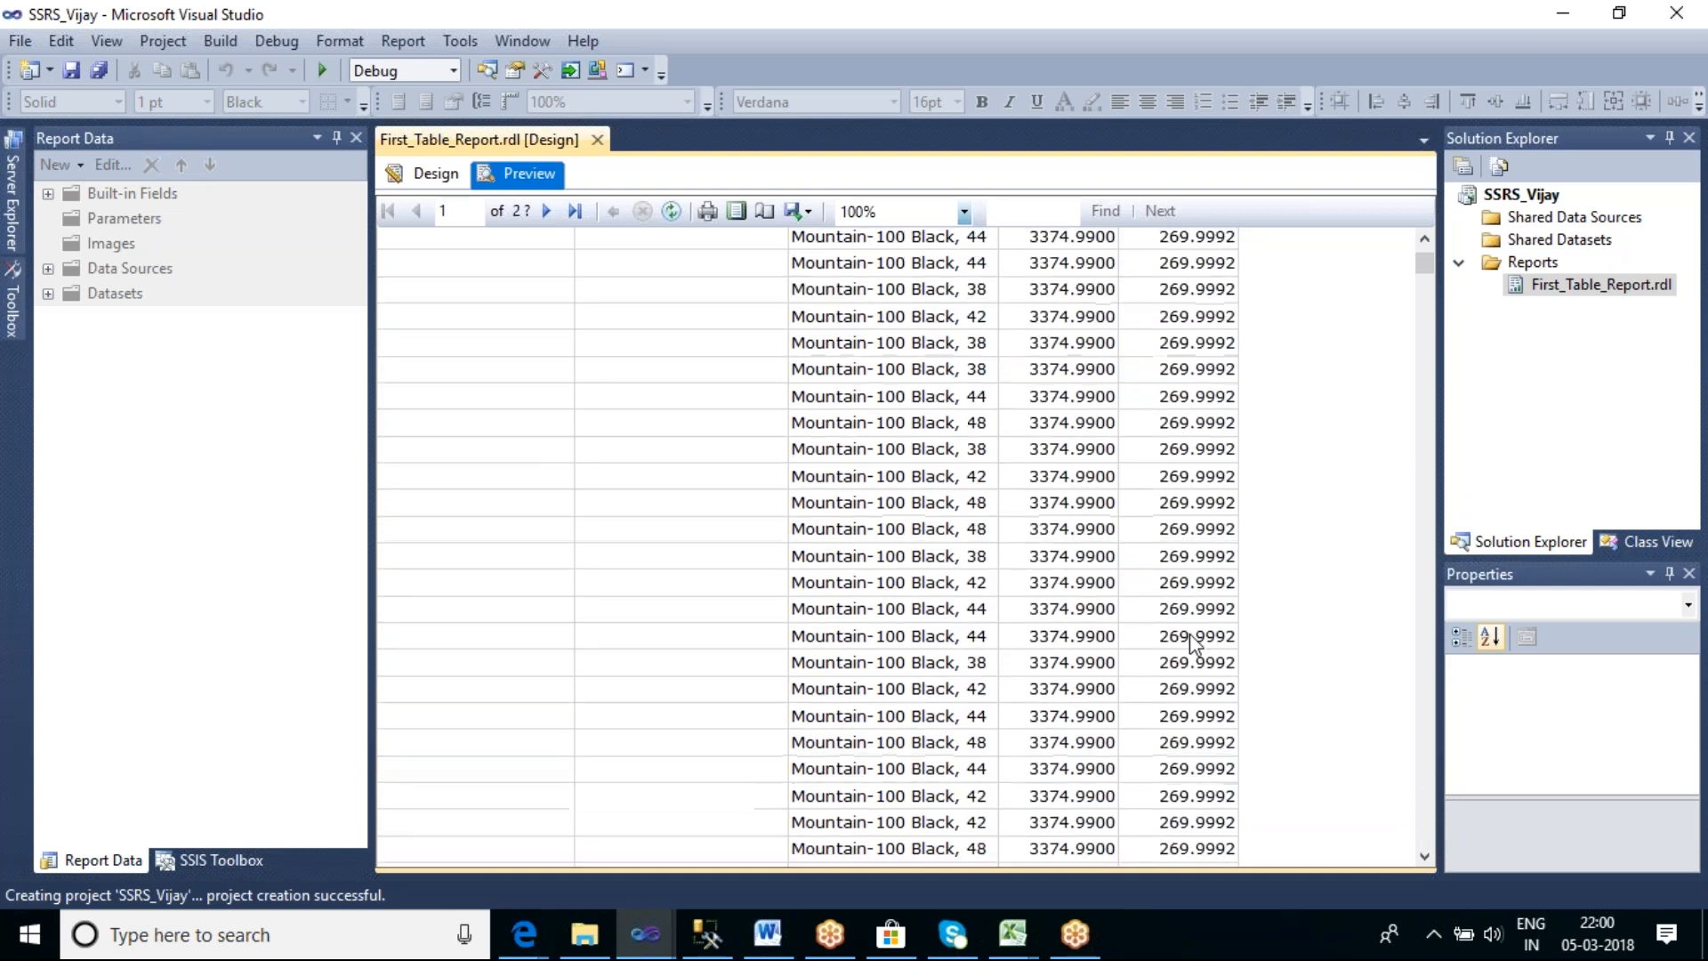
scroll(1189, 634, "up", 1)
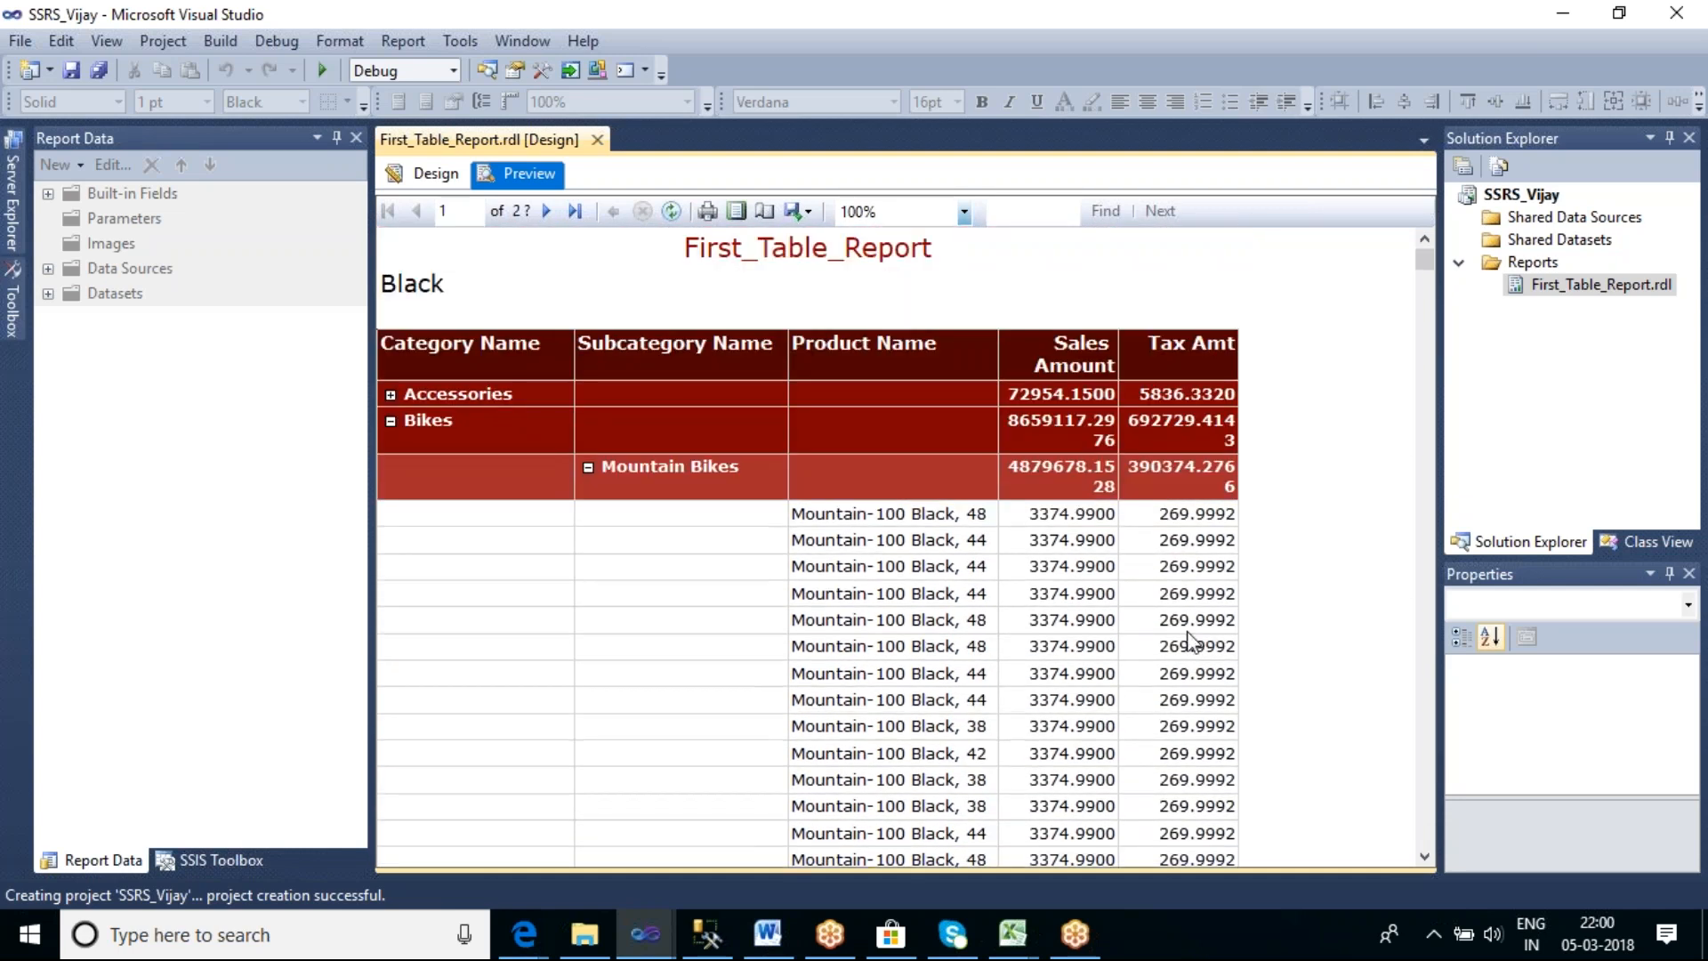
left_click(588, 468)
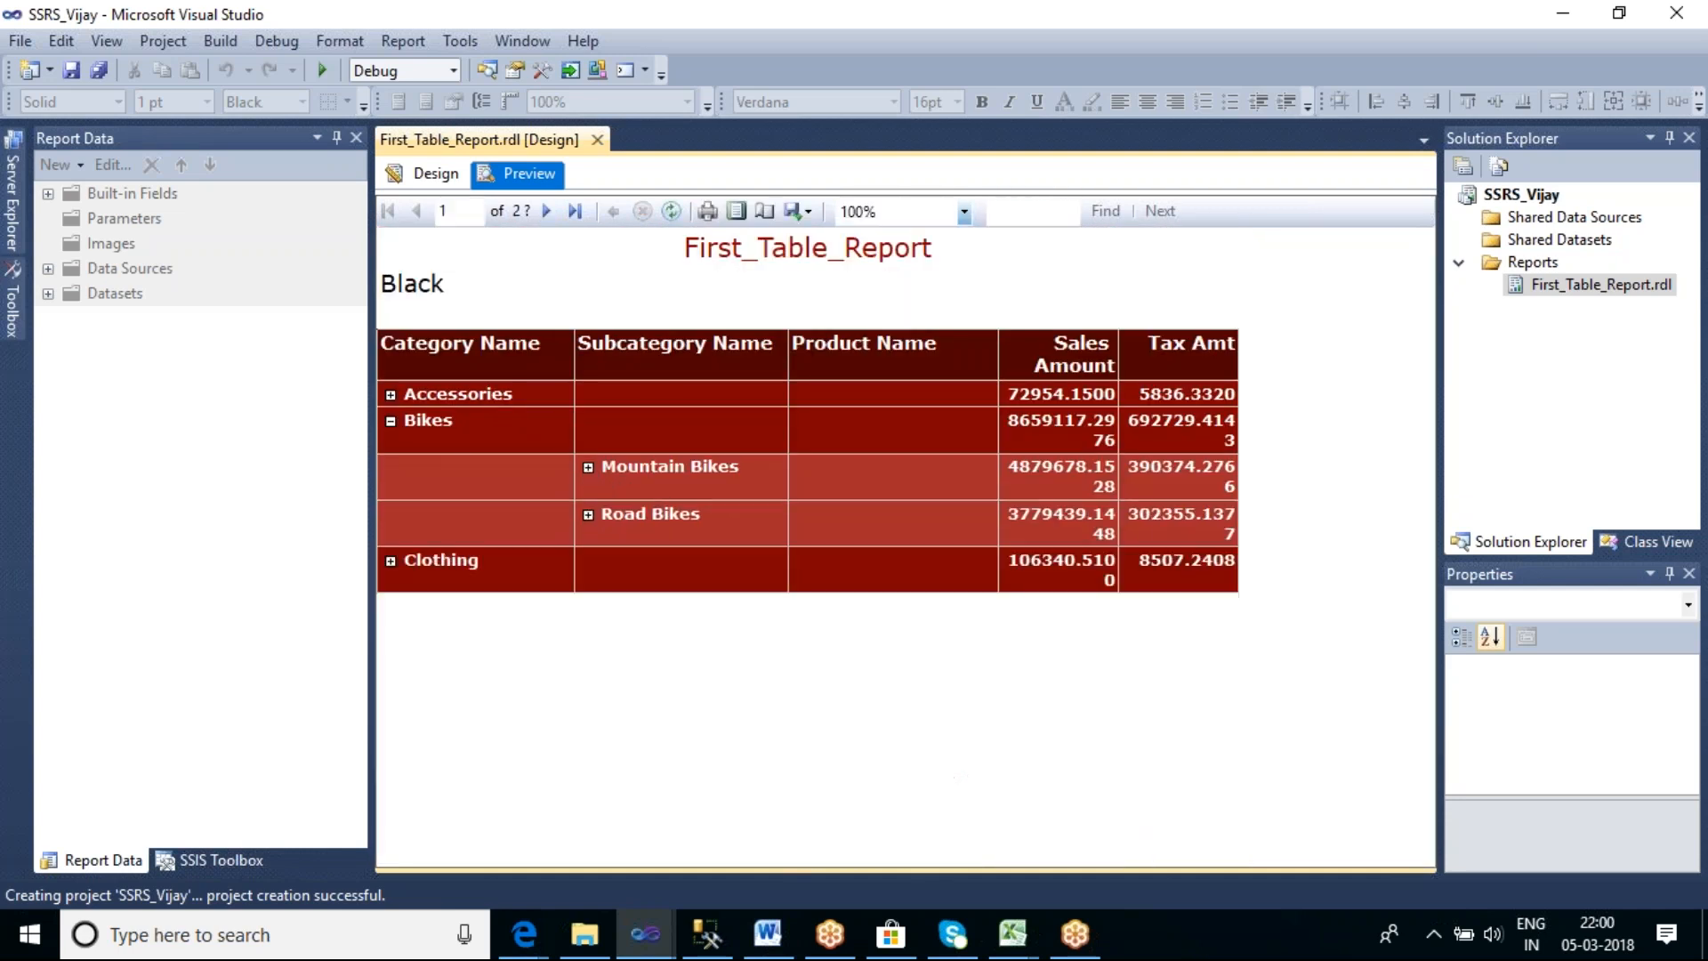
left_click(391, 421)
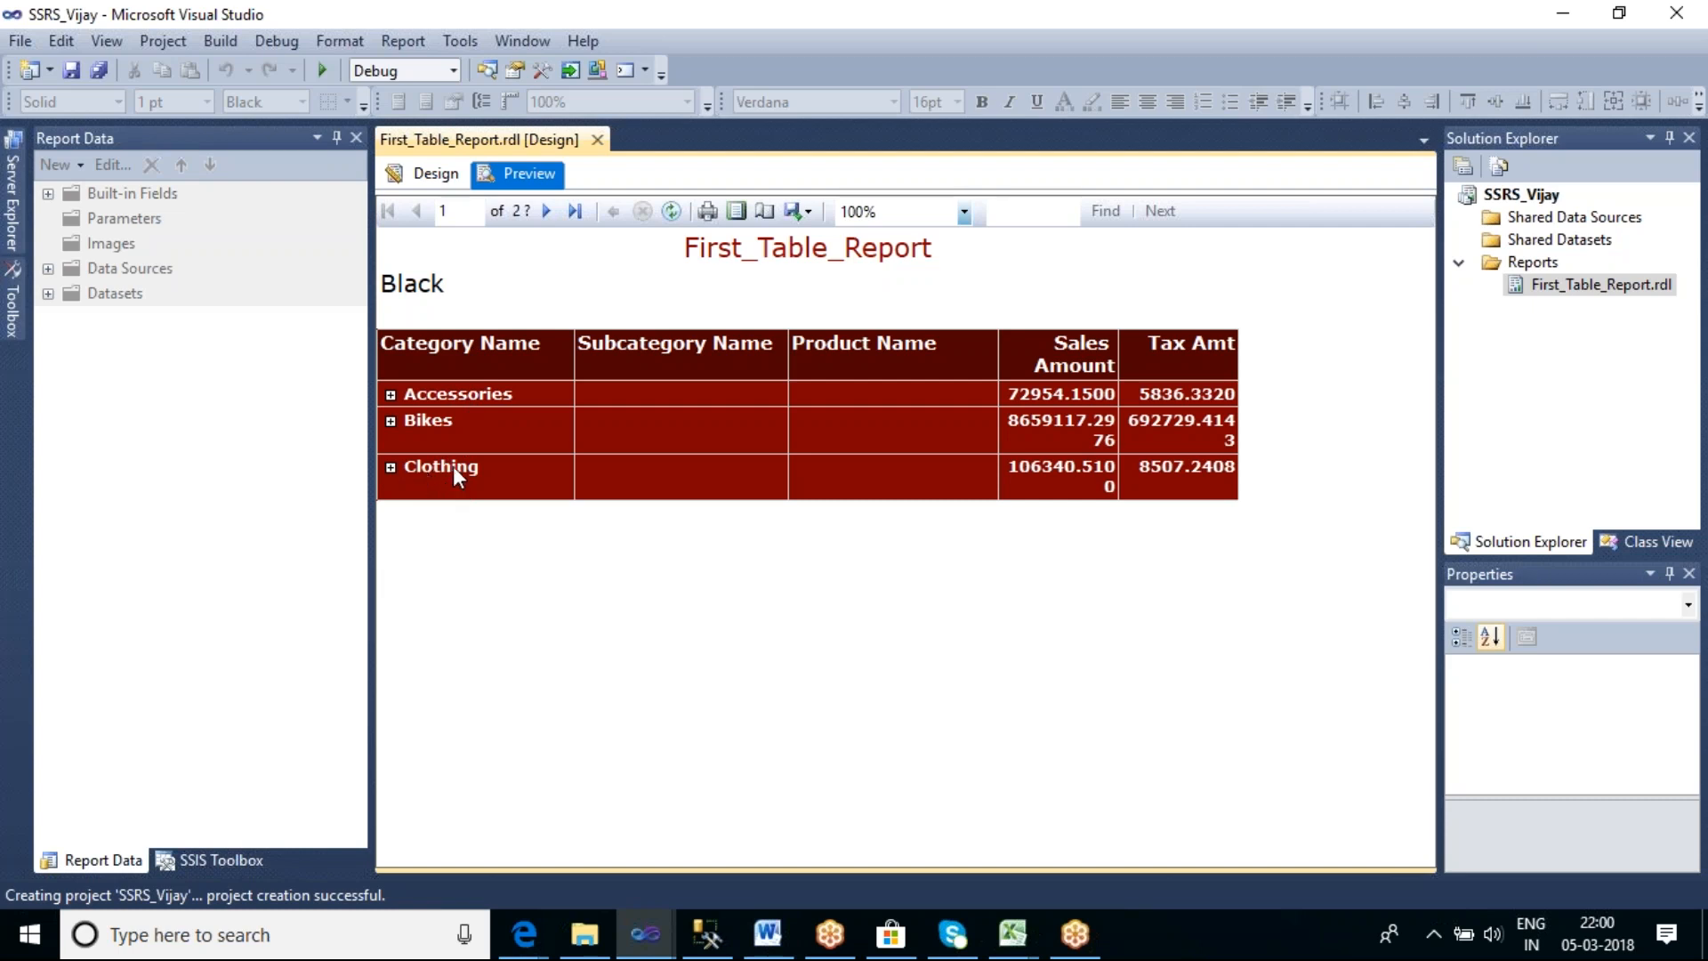
left_click(391, 469)
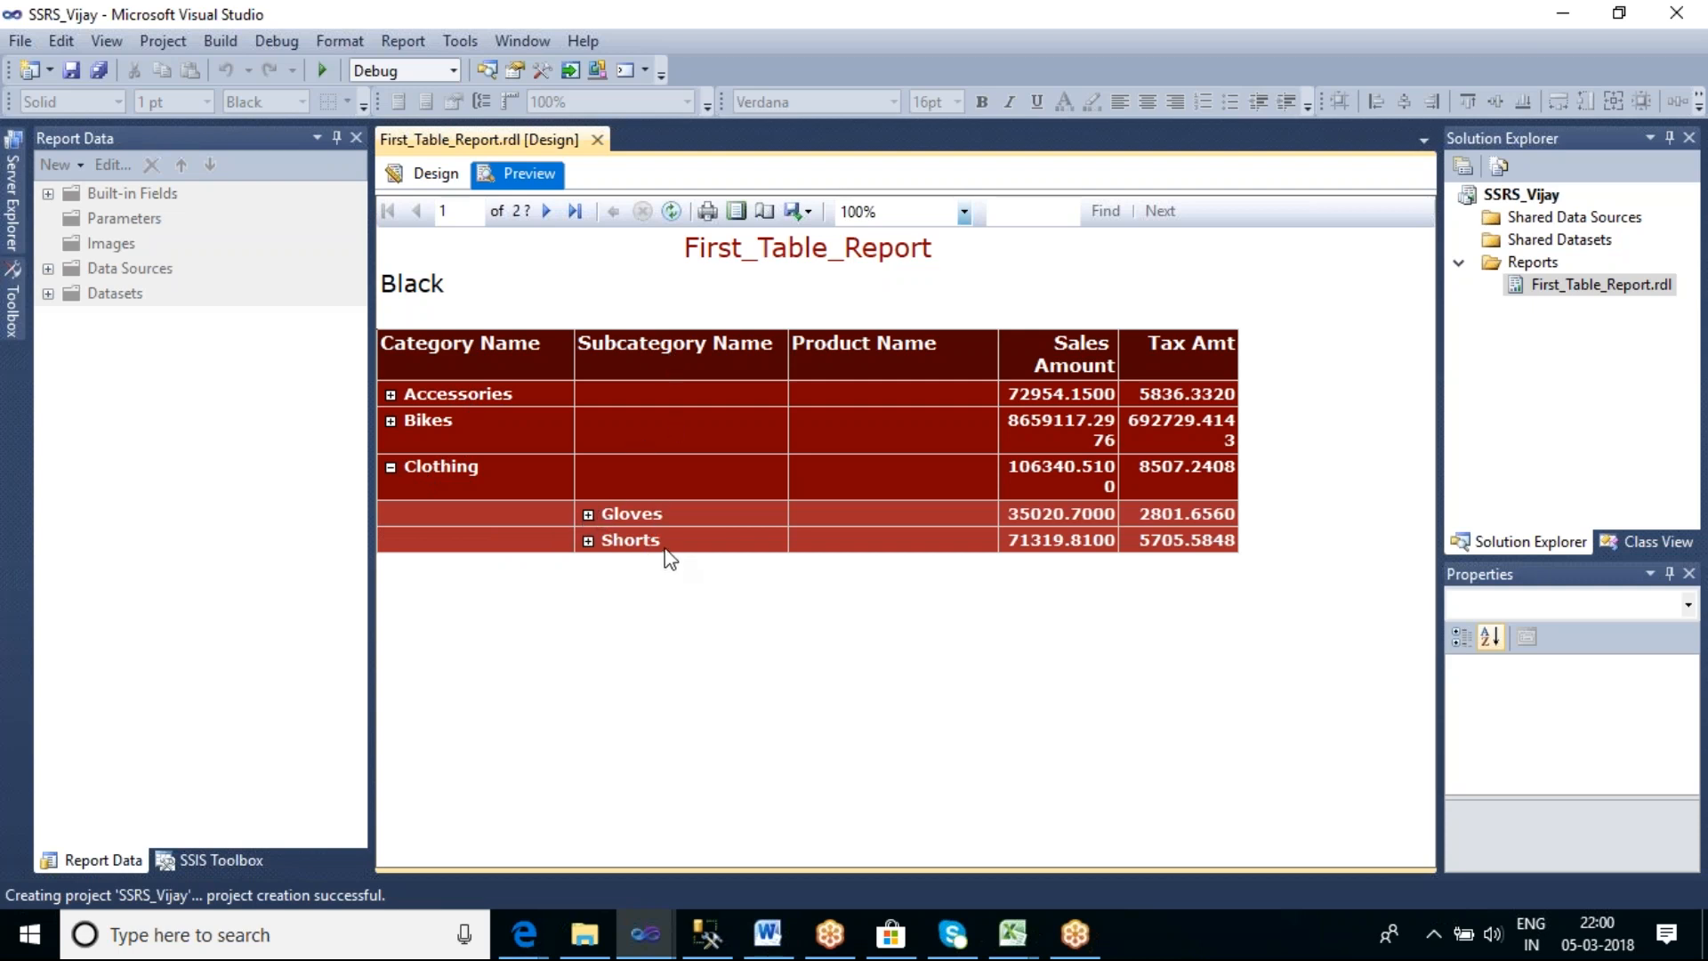
left_click(391, 468)
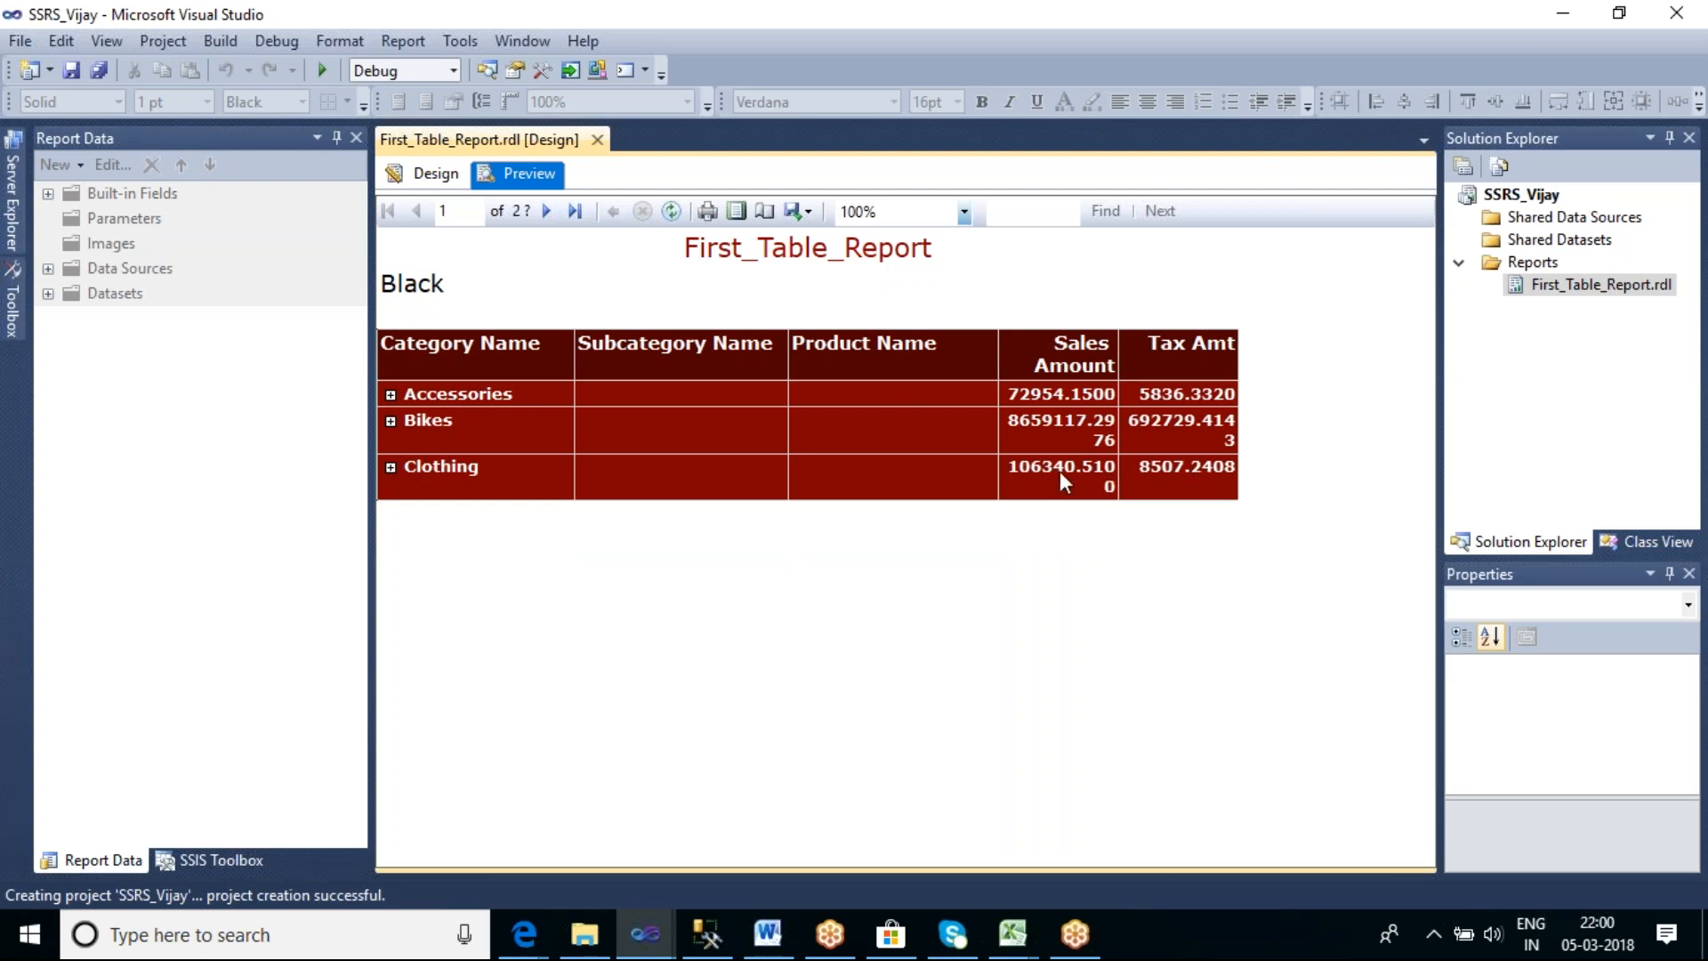
In the report design, widen the Sales Amount and Tax Amt columns so their headers and totals fit on one line
left_click(435, 175)
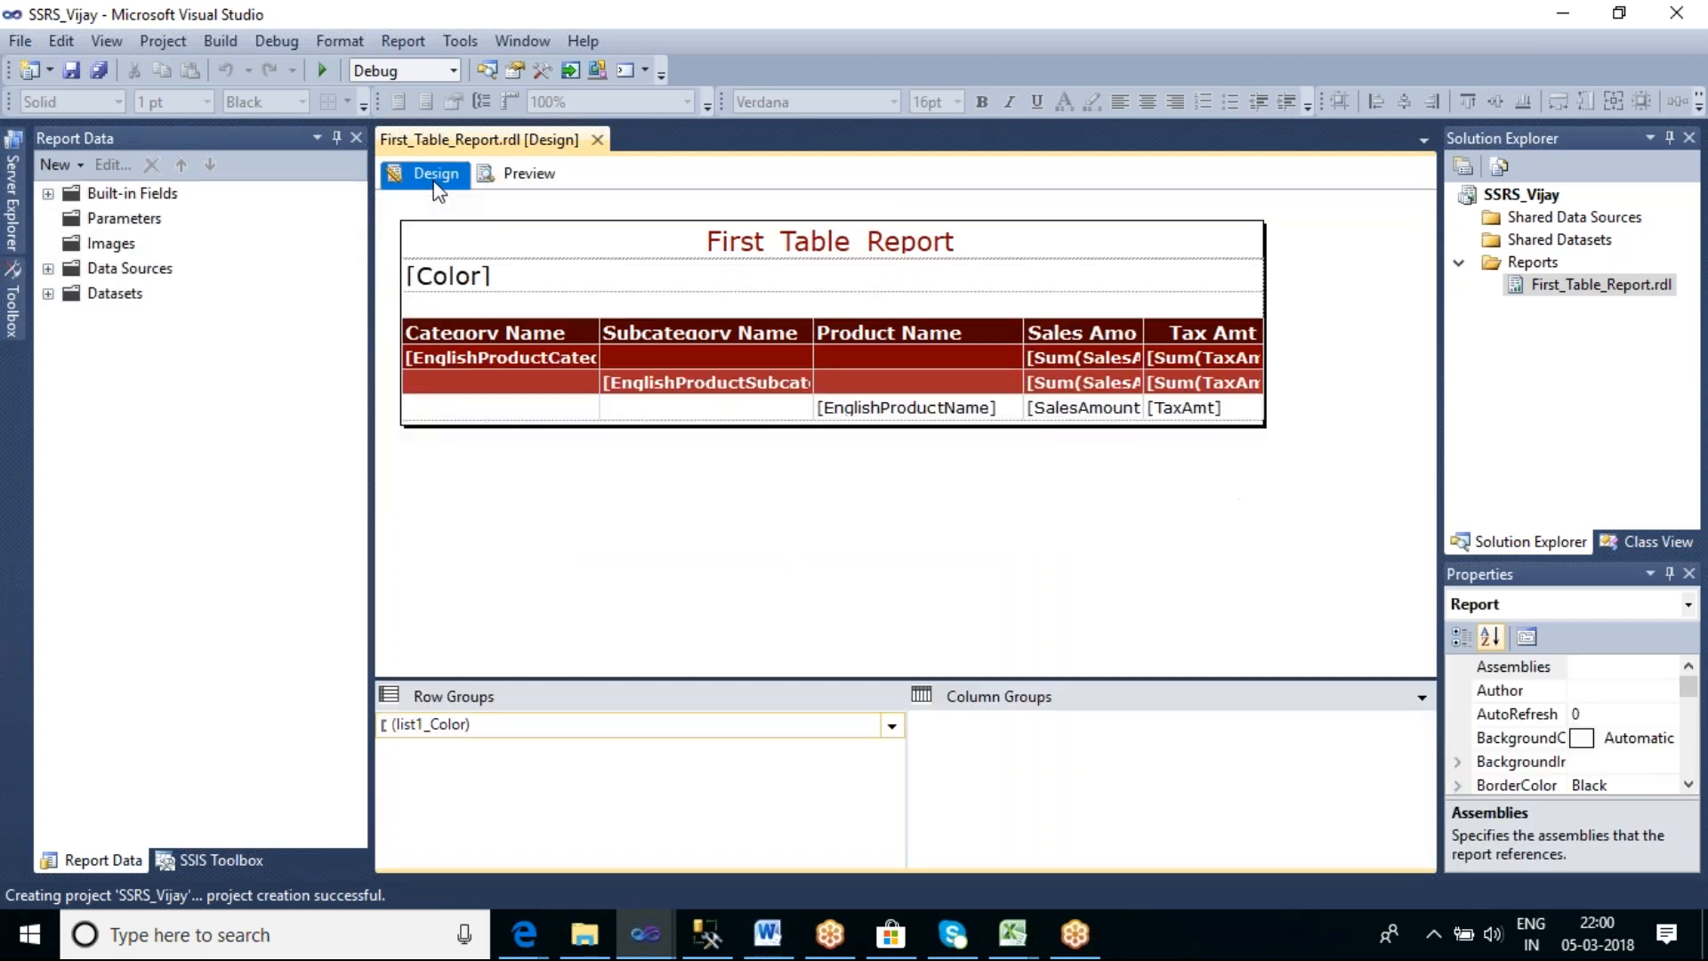
left_click(1064, 340)
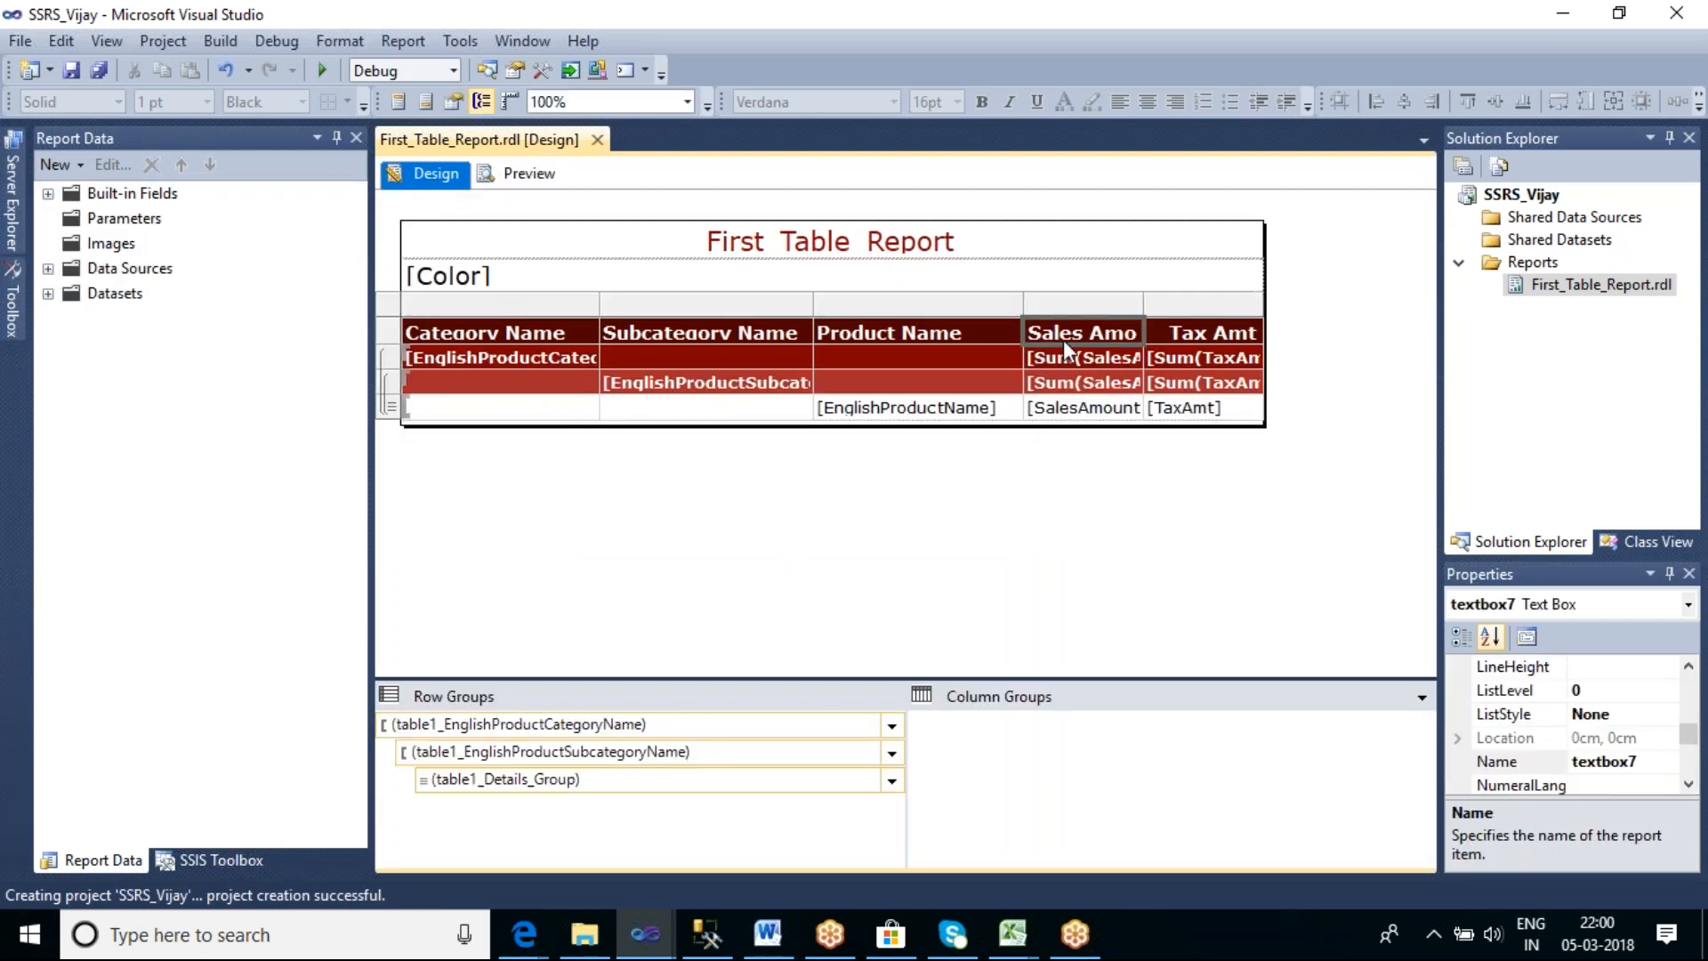
left_click_drag(1143, 303, 1203, 304)
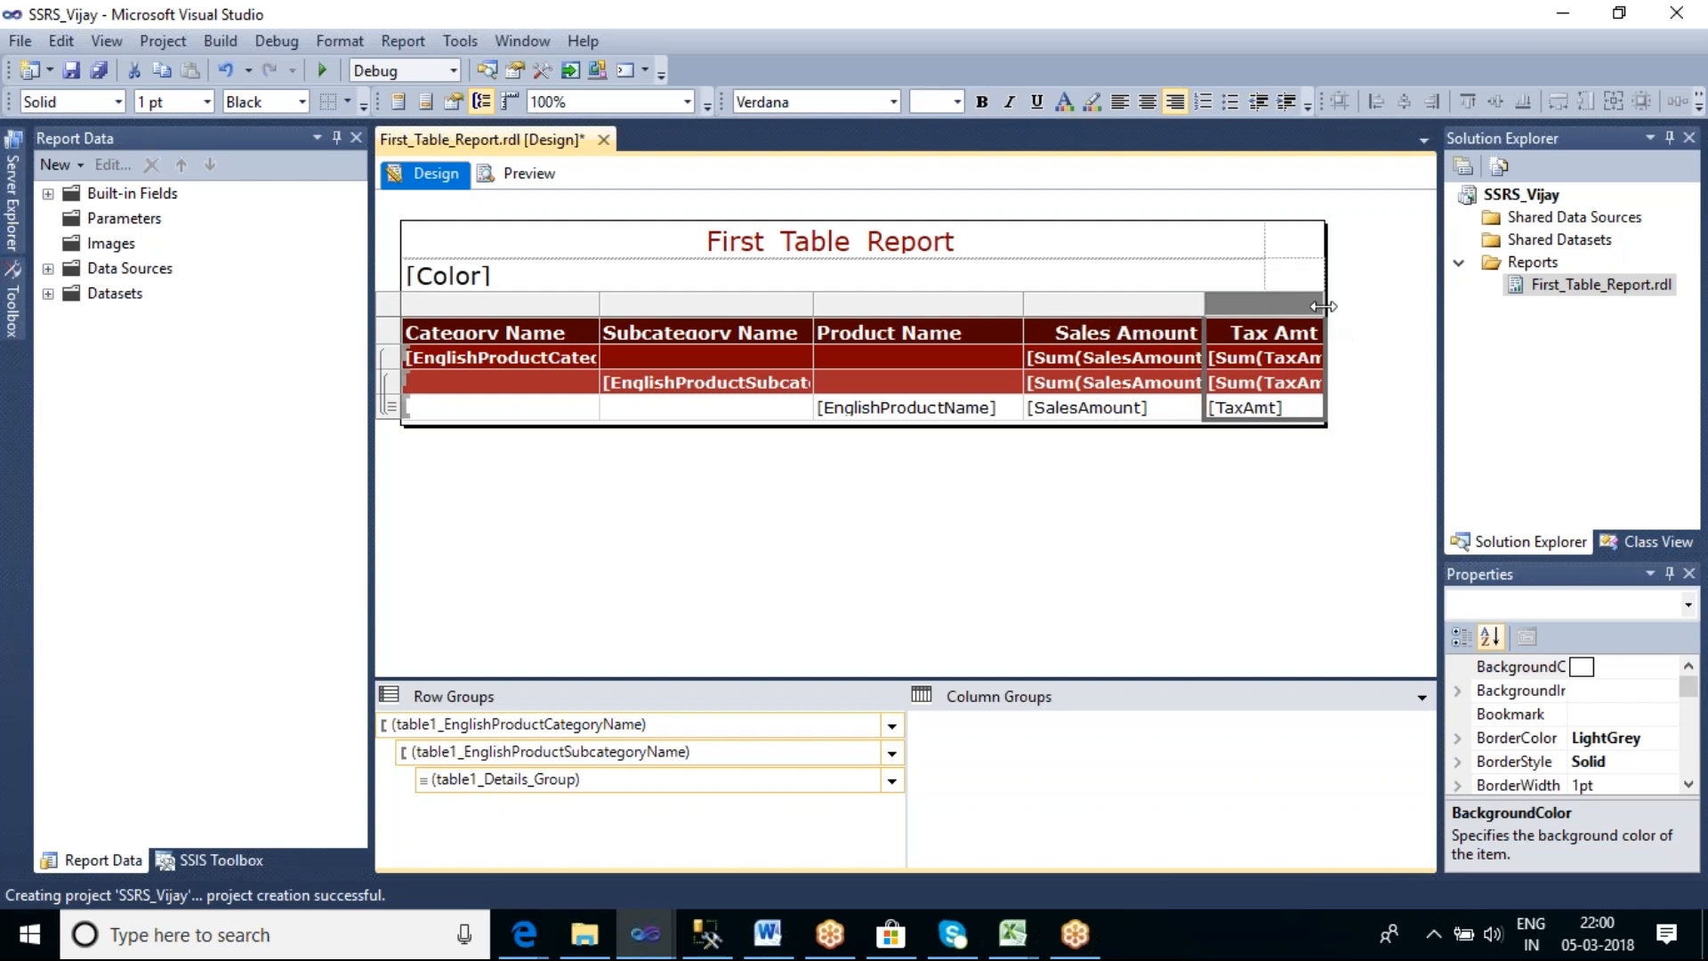
left_click_drag(1325, 306, 1361, 306)
left_click(1382, 503)
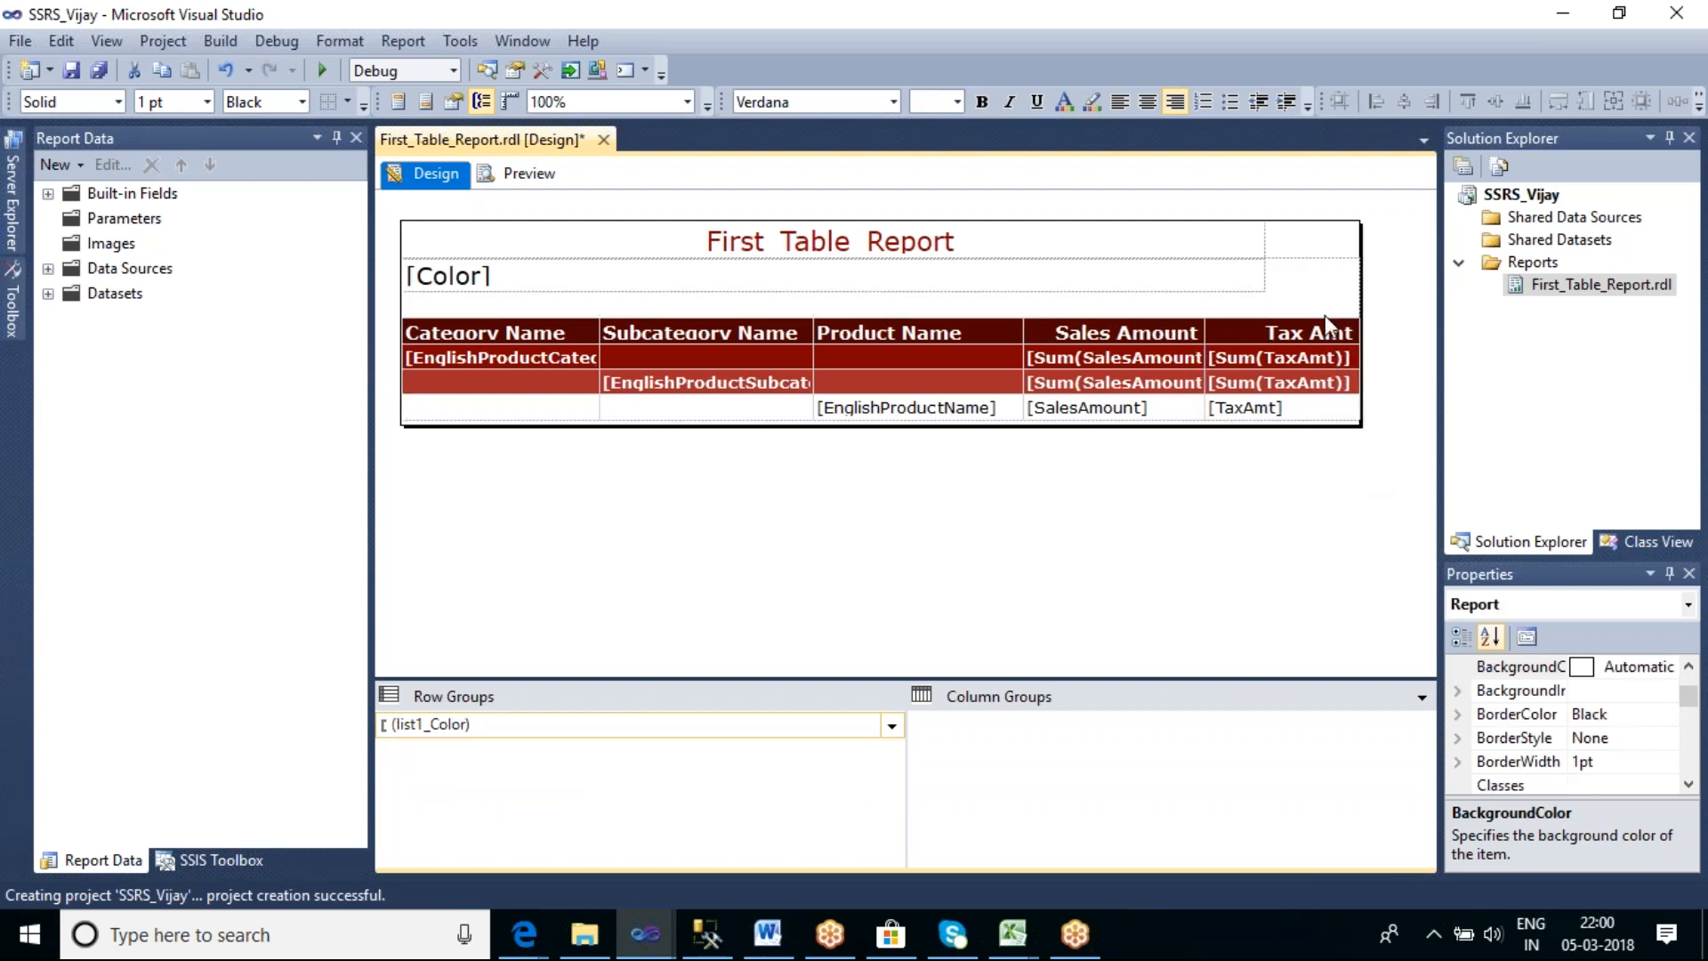
Stretch the Color and report title text boxes to match the full width of the widened table
left_click(1256, 277)
left_click_drag(1272, 276, 1356, 276)
left_click(1208, 249)
left_click_drag(1267, 238, 1364, 239)
left_click(1086, 545)
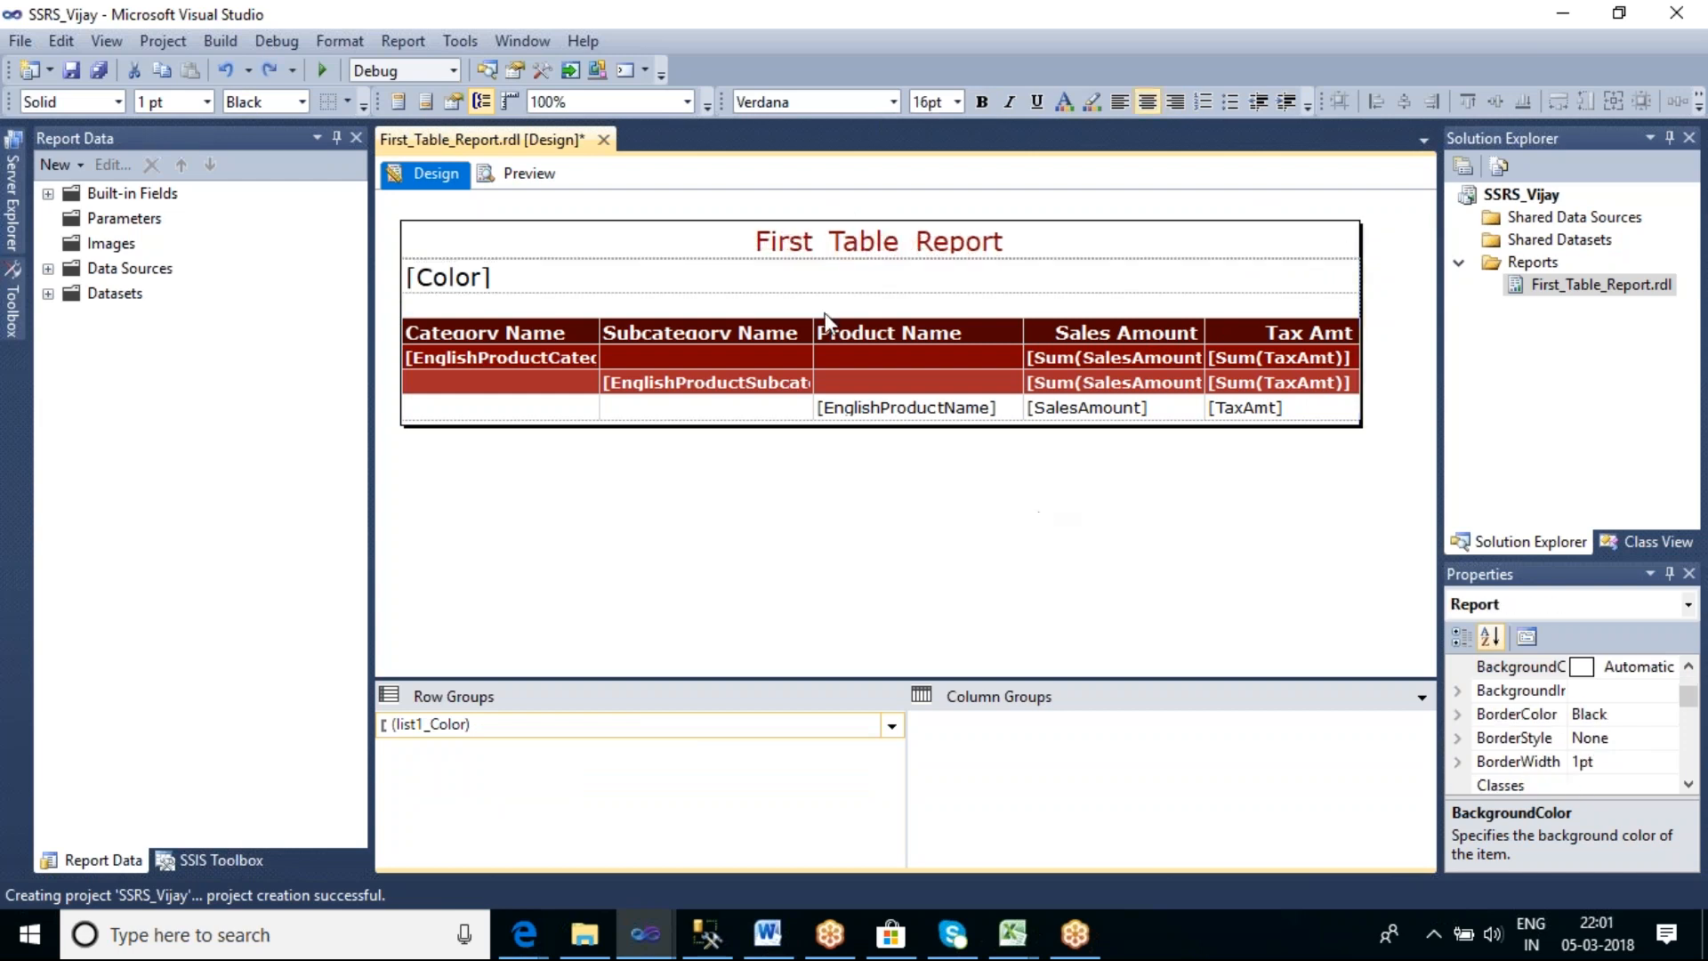
Preview the report and check the amounts in the Clothing group and its Gloves products, collapsing the groups again
left_click(534, 175)
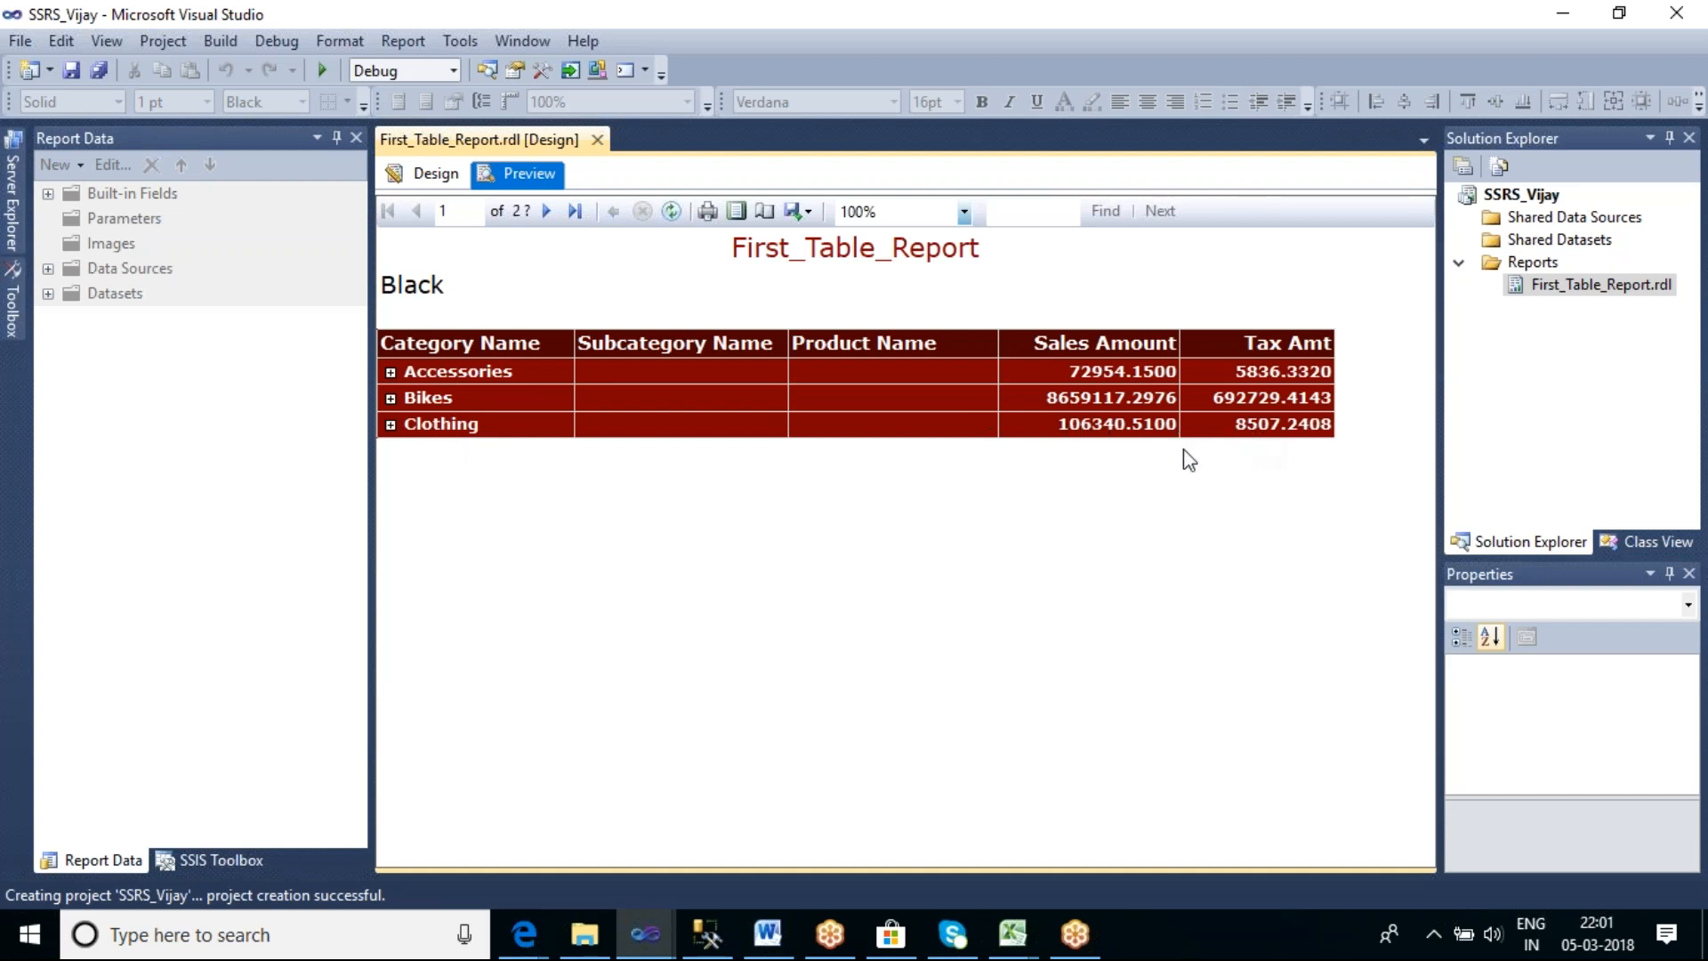
left_click(390, 426)
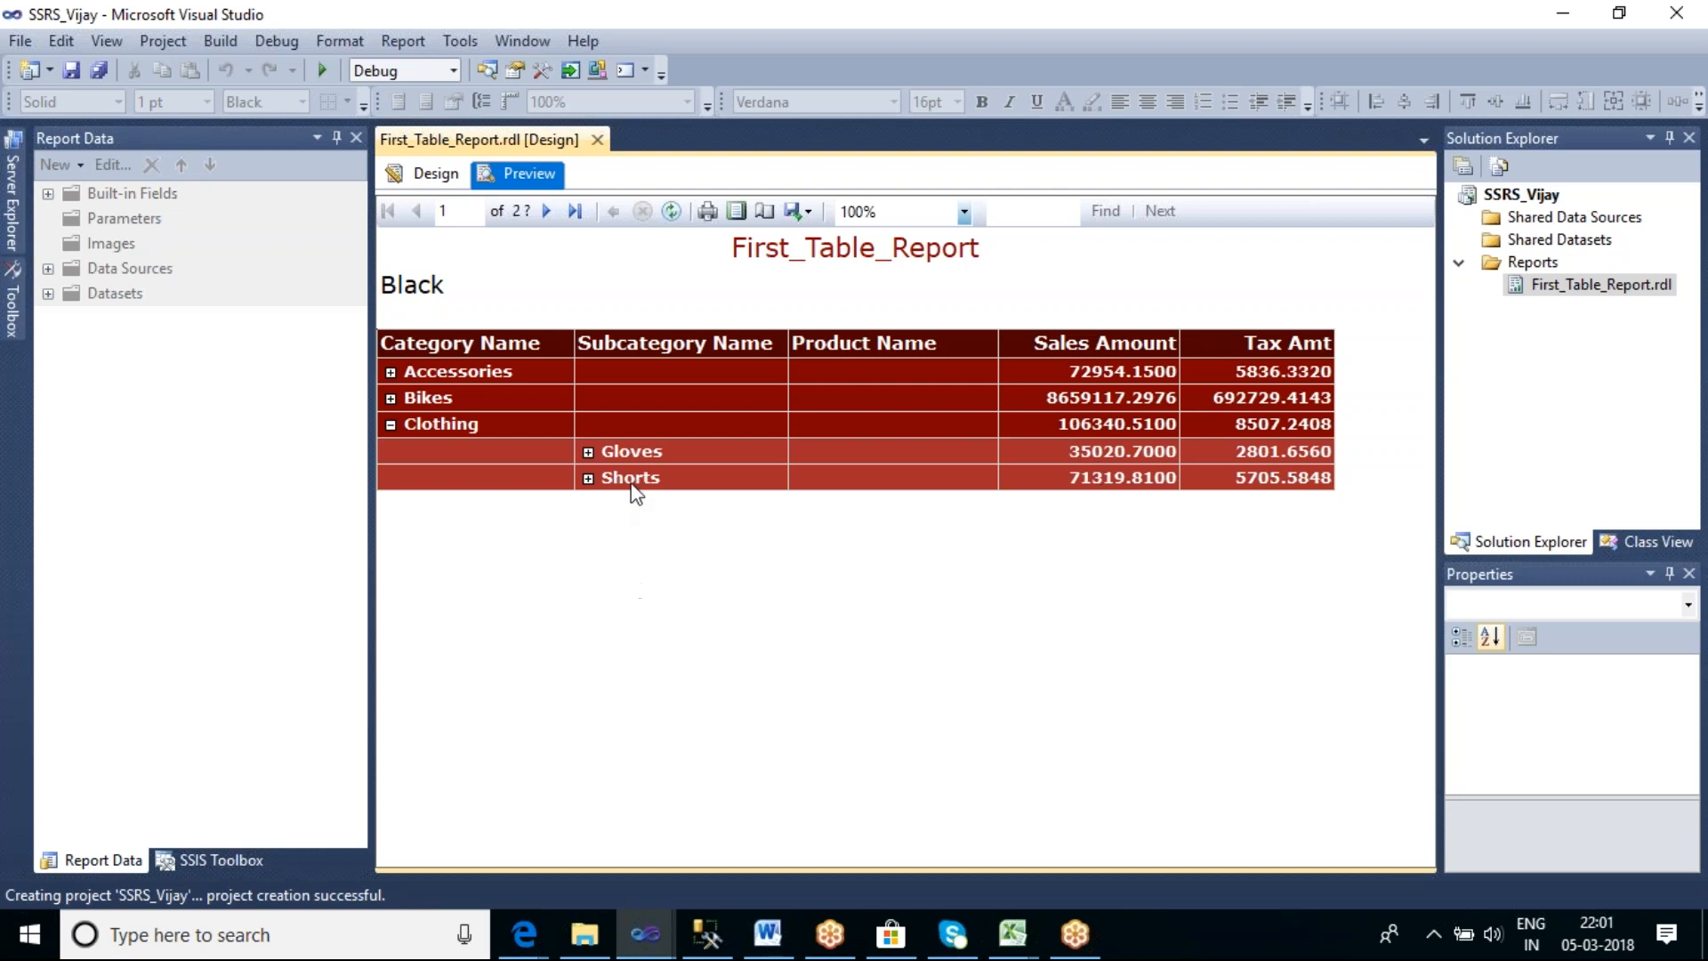
left_click(588, 454)
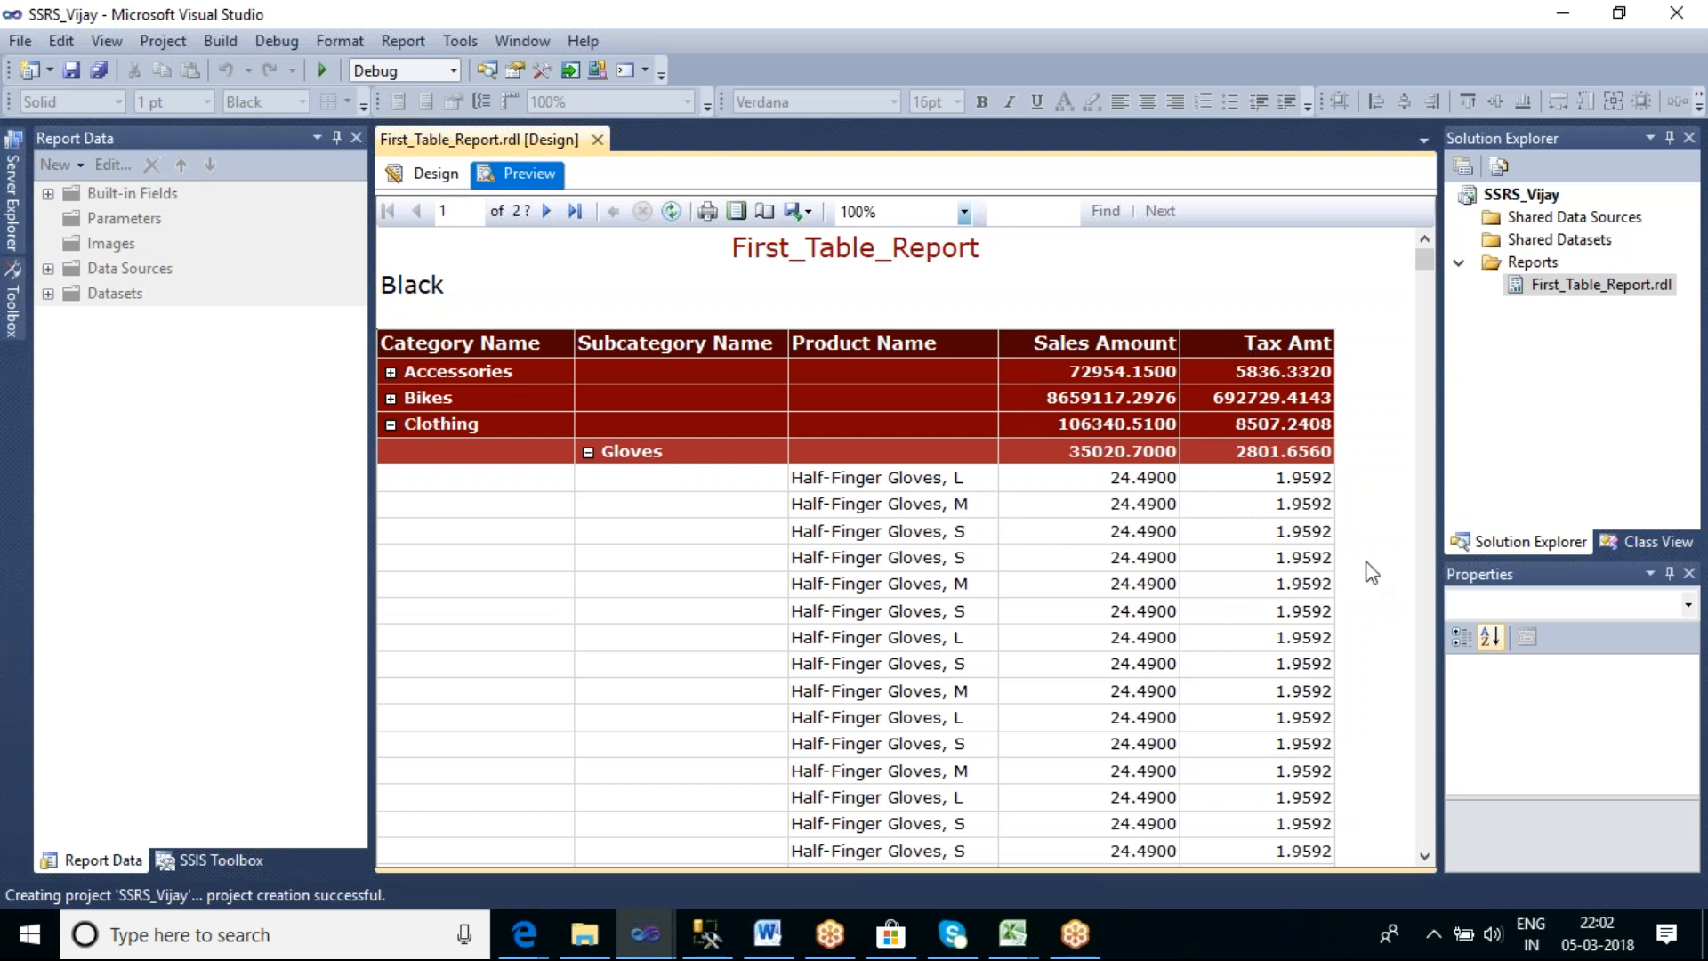
left_click(588, 452)
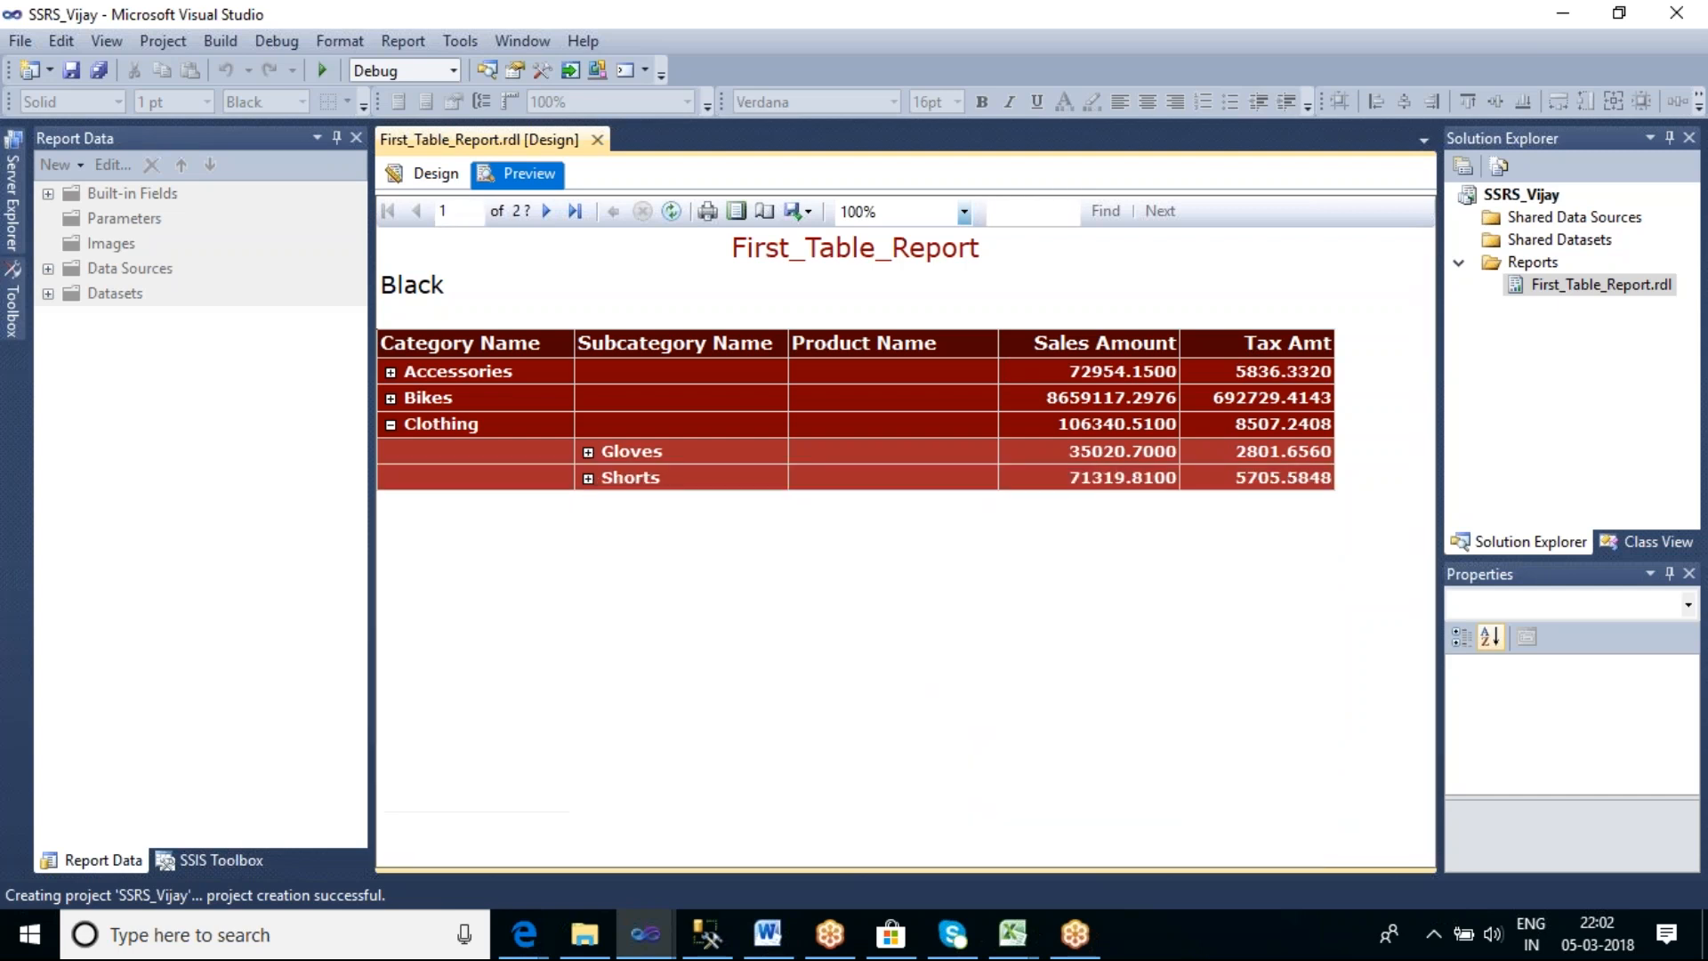
left_click(390, 426)
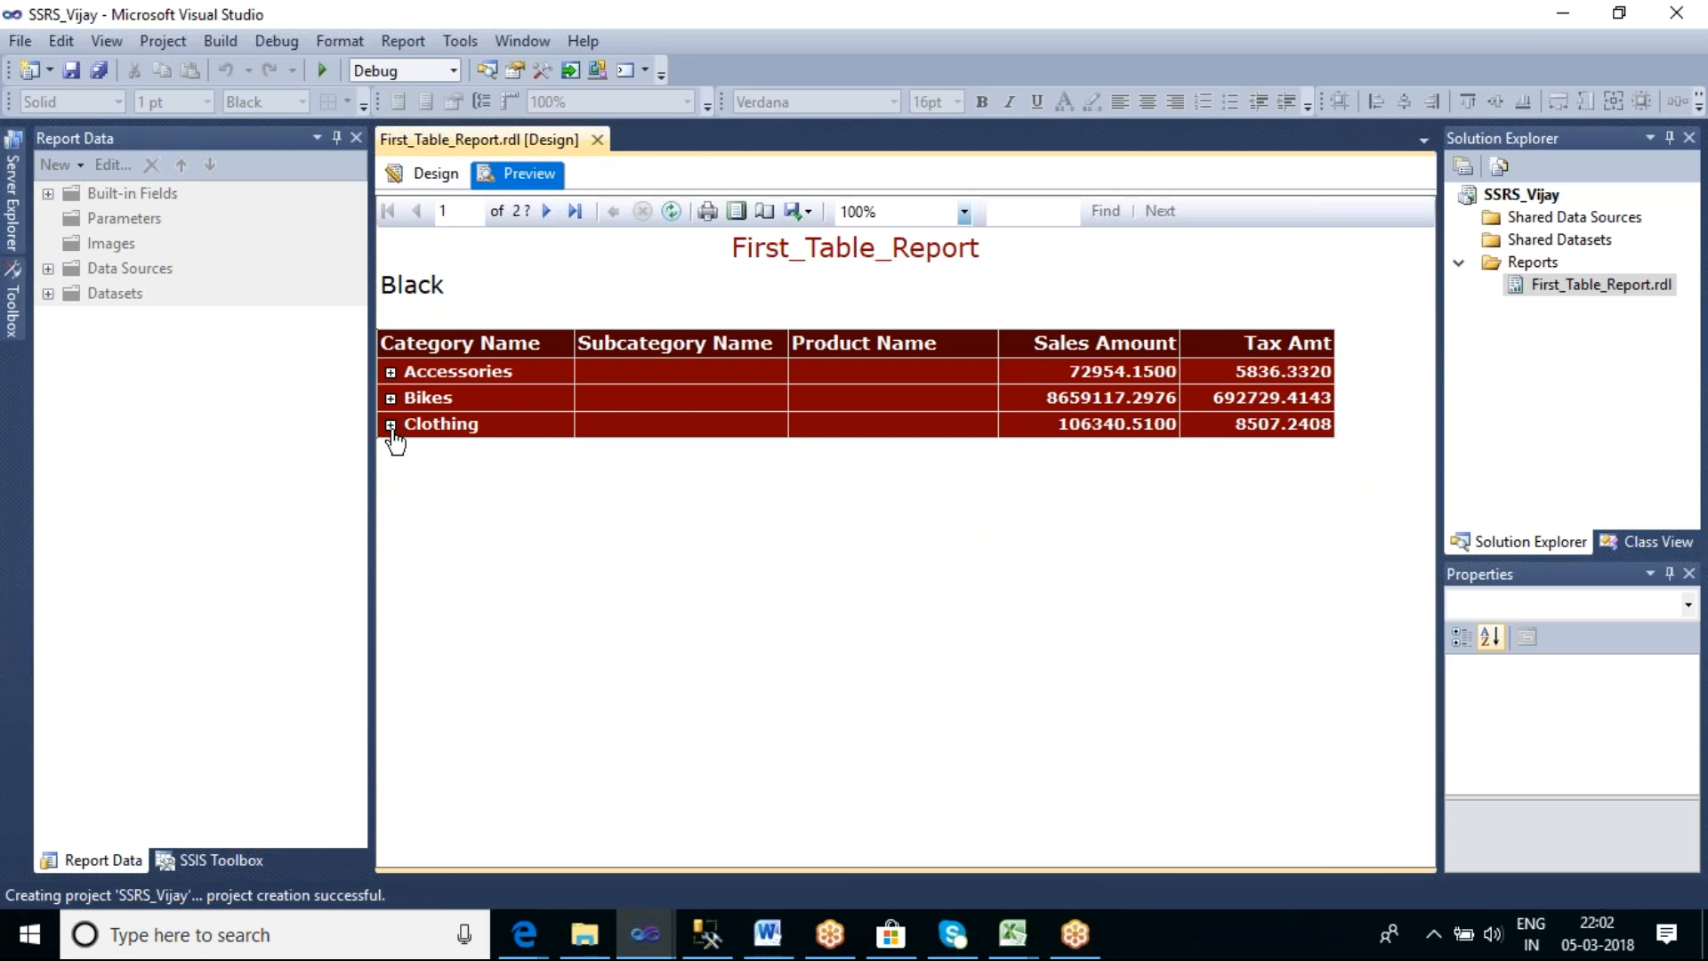
left_click(391, 426)
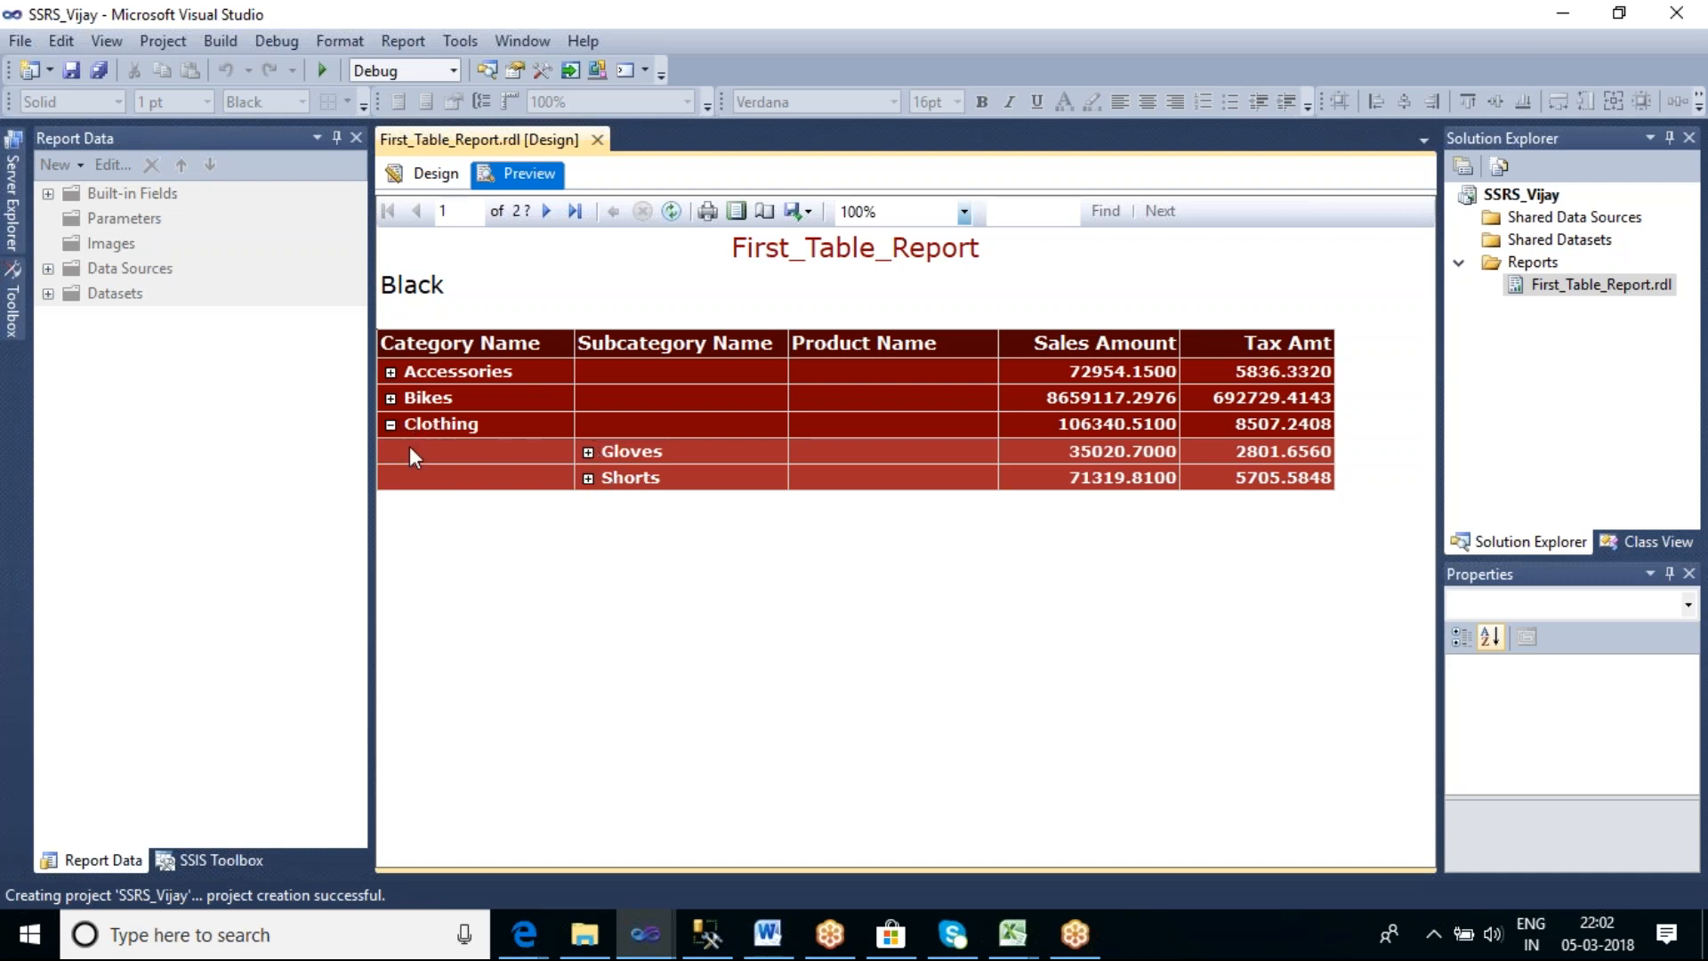
left_click(390, 425)
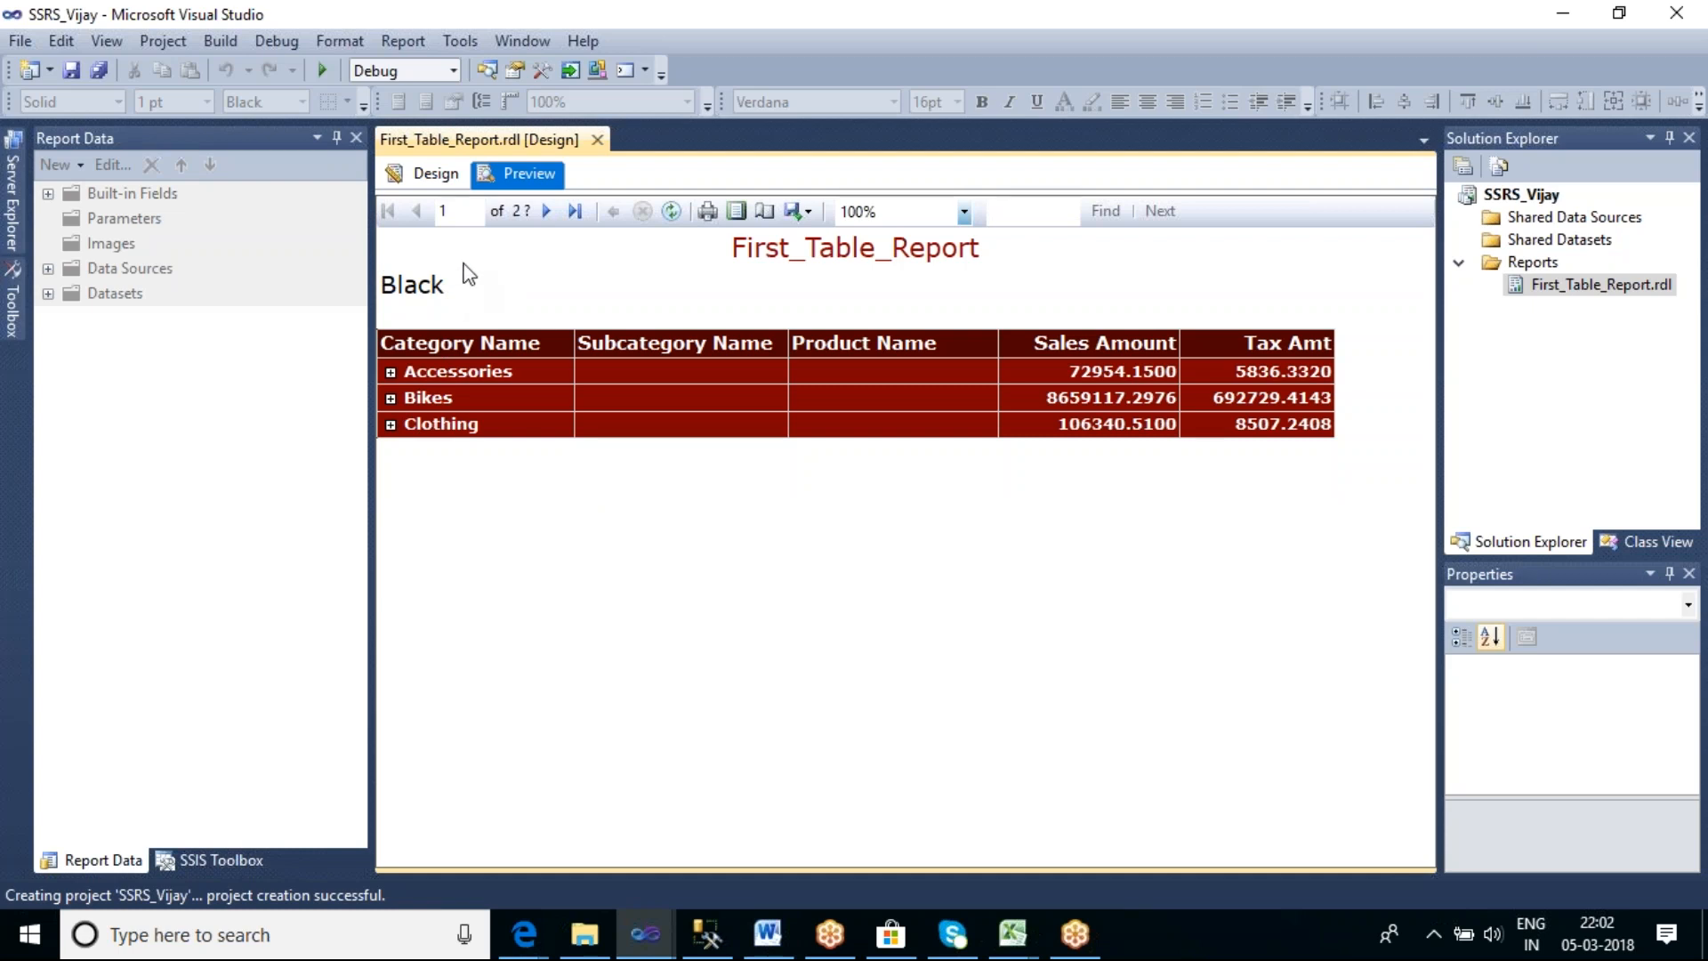
Go to the report page for Blue and expand the Clothing, Accessories and Bikes categories to view their subcategories
left_click(549, 212)
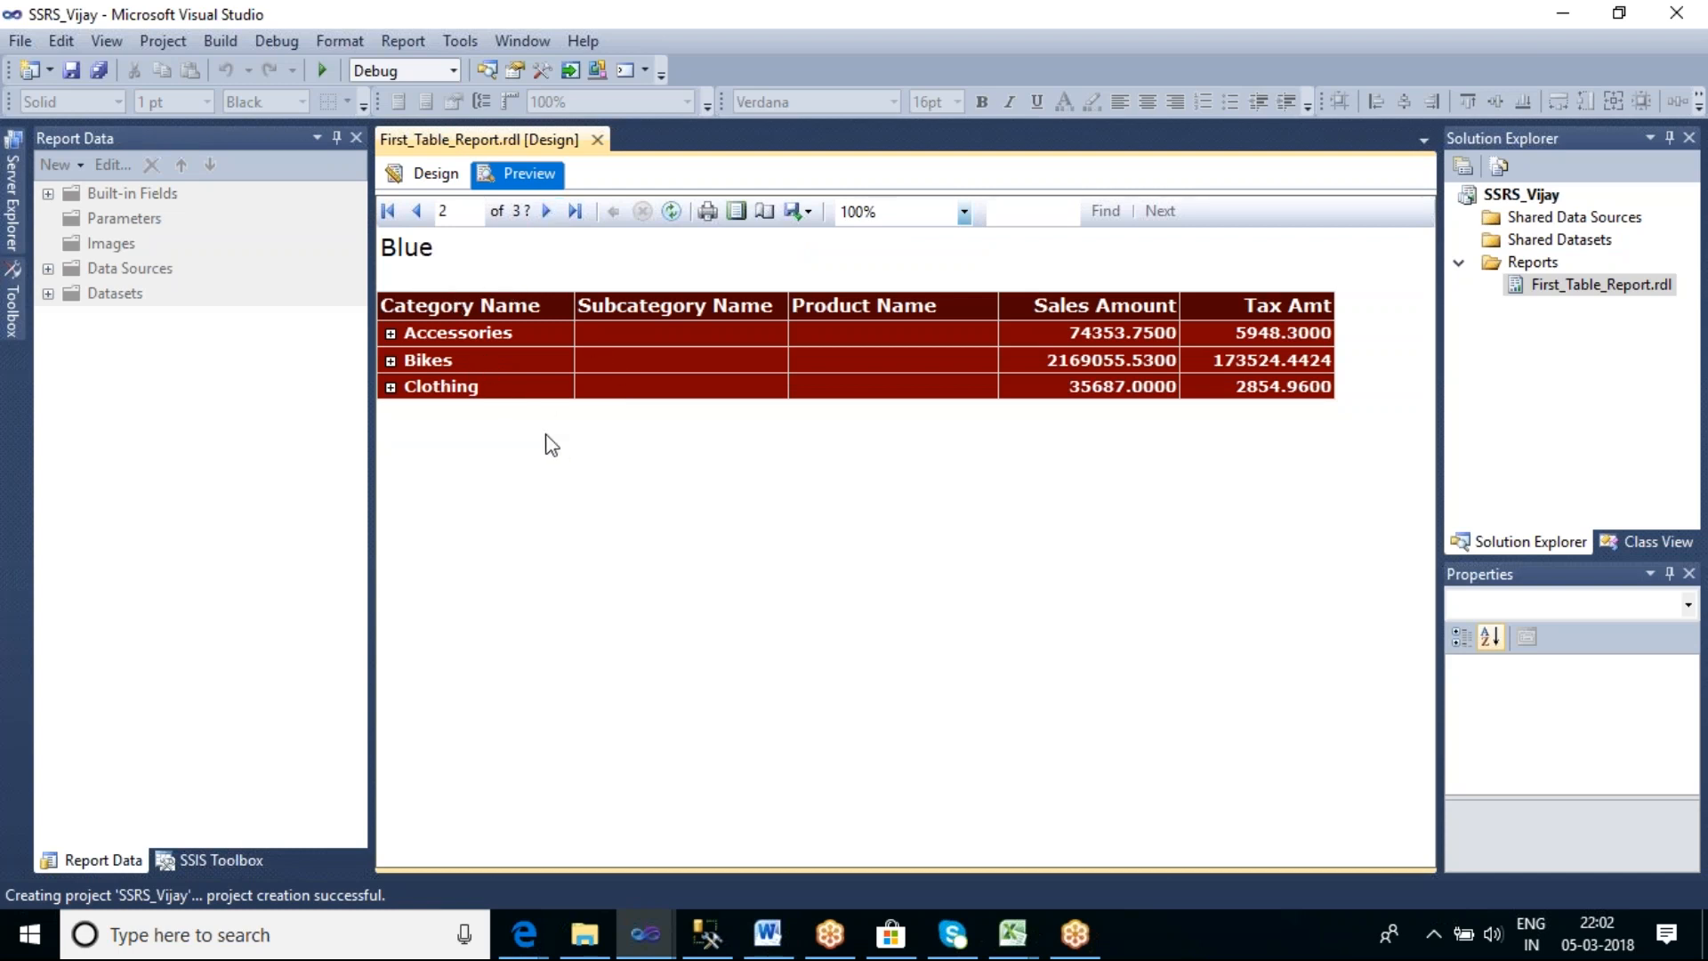
left_click(391, 387)
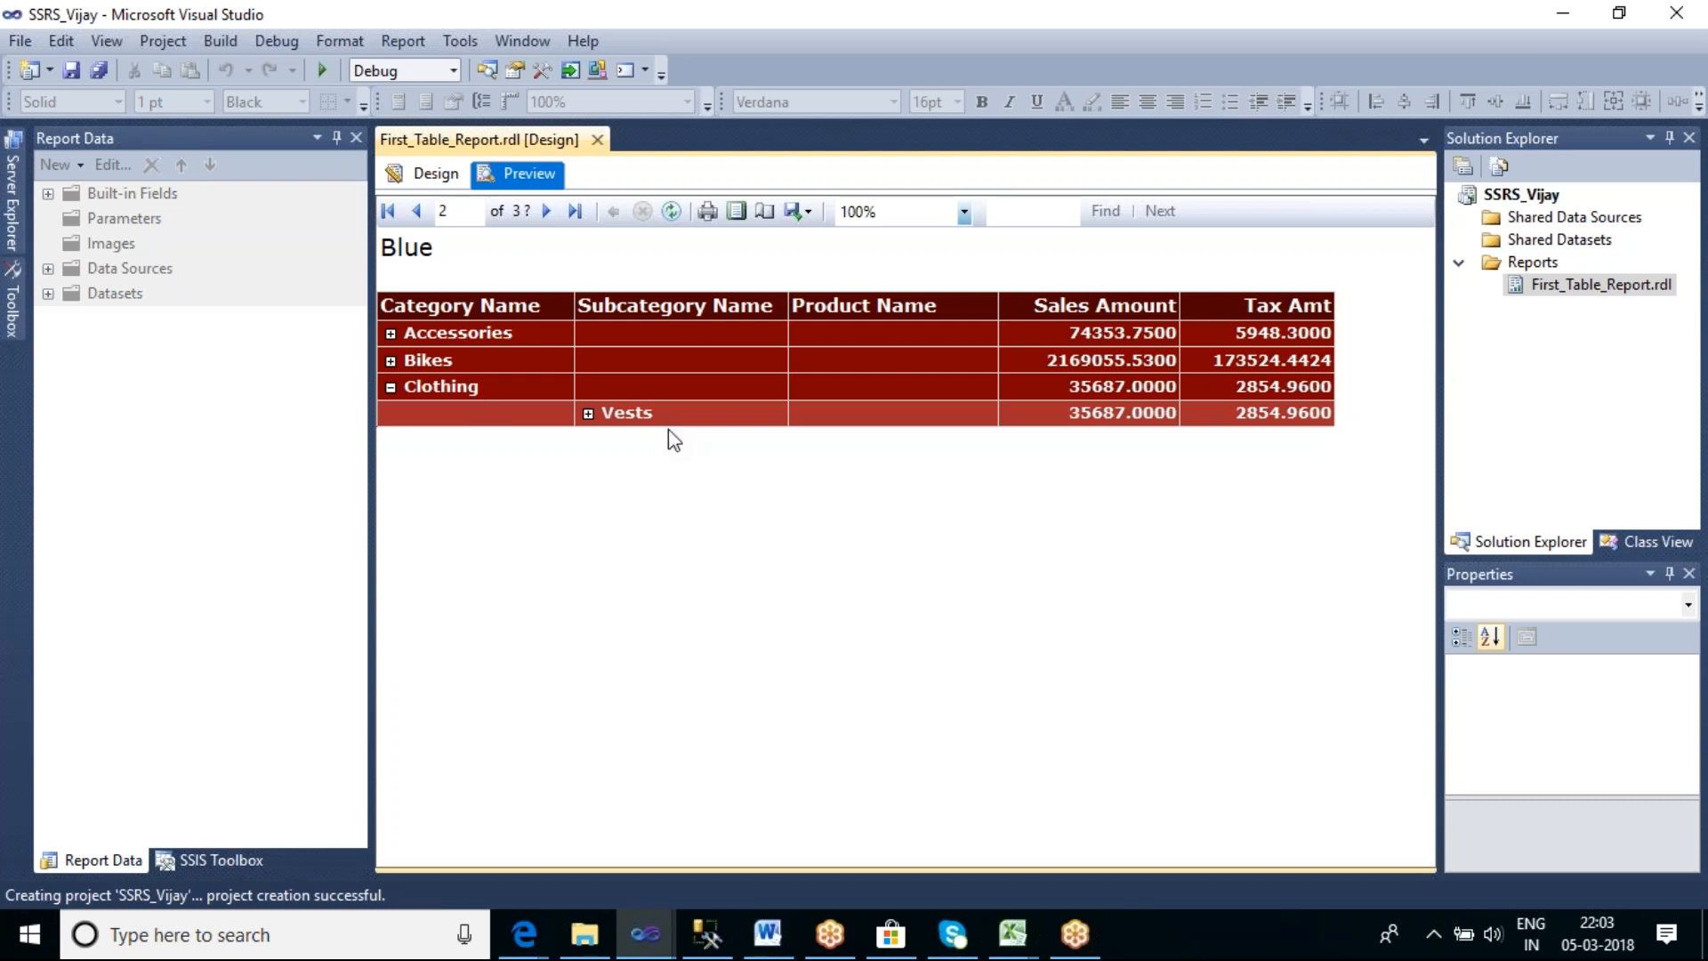
left_click(391, 334)
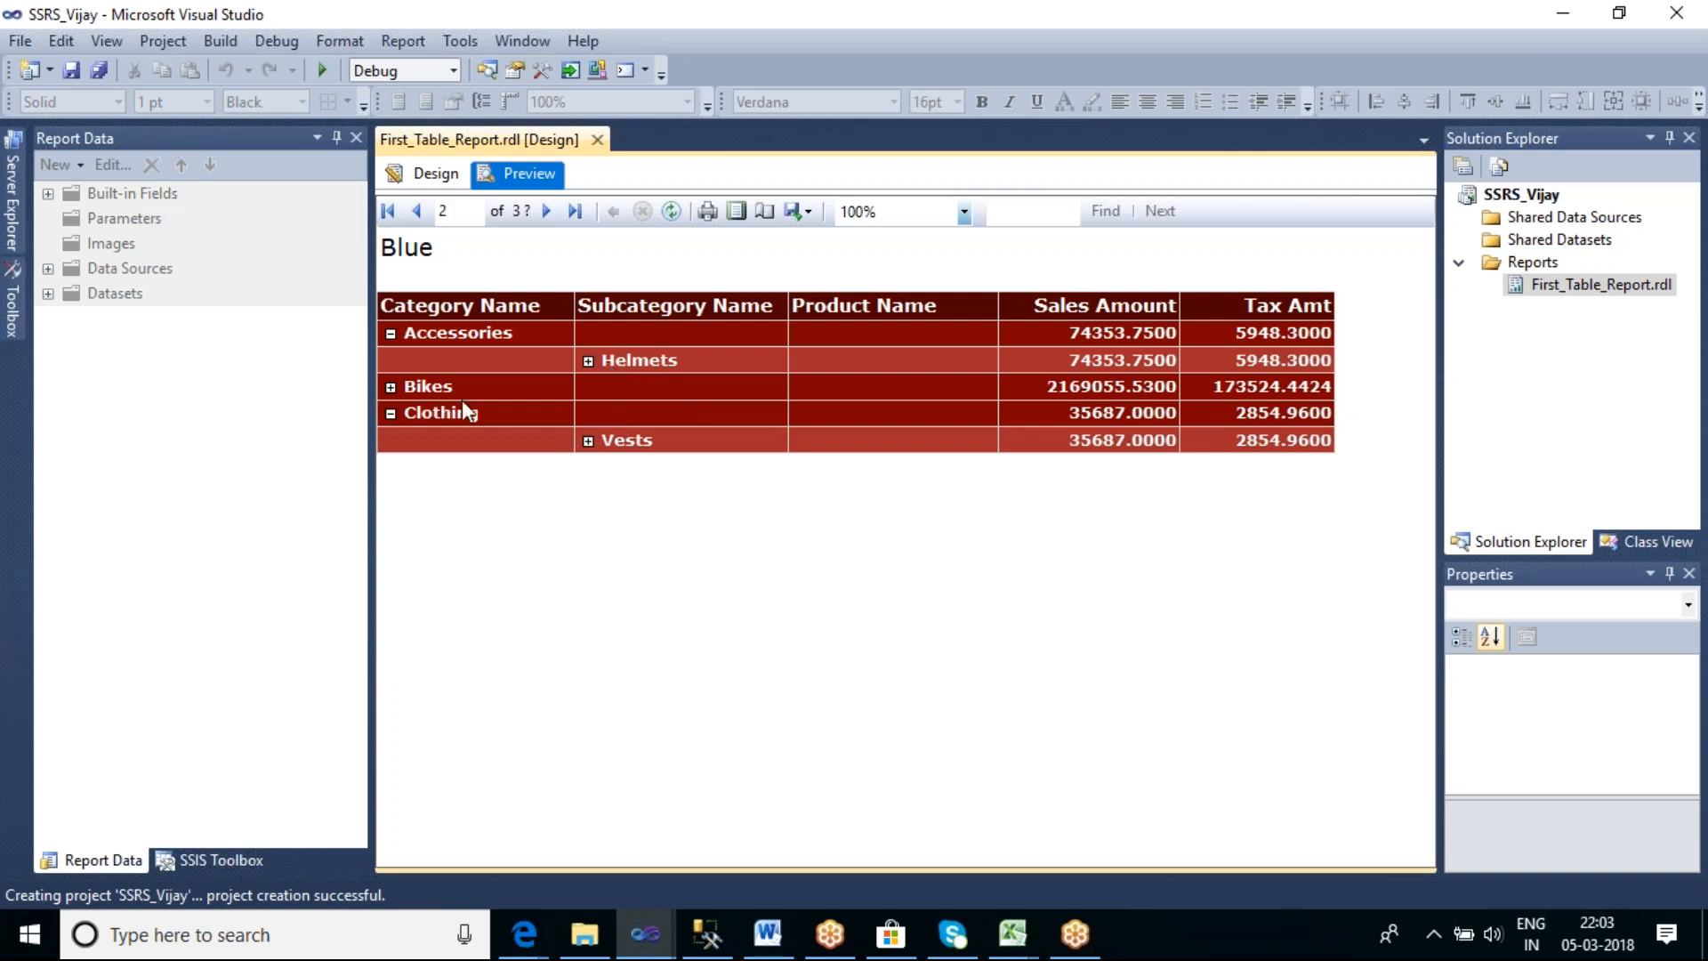
left_click(391, 388)
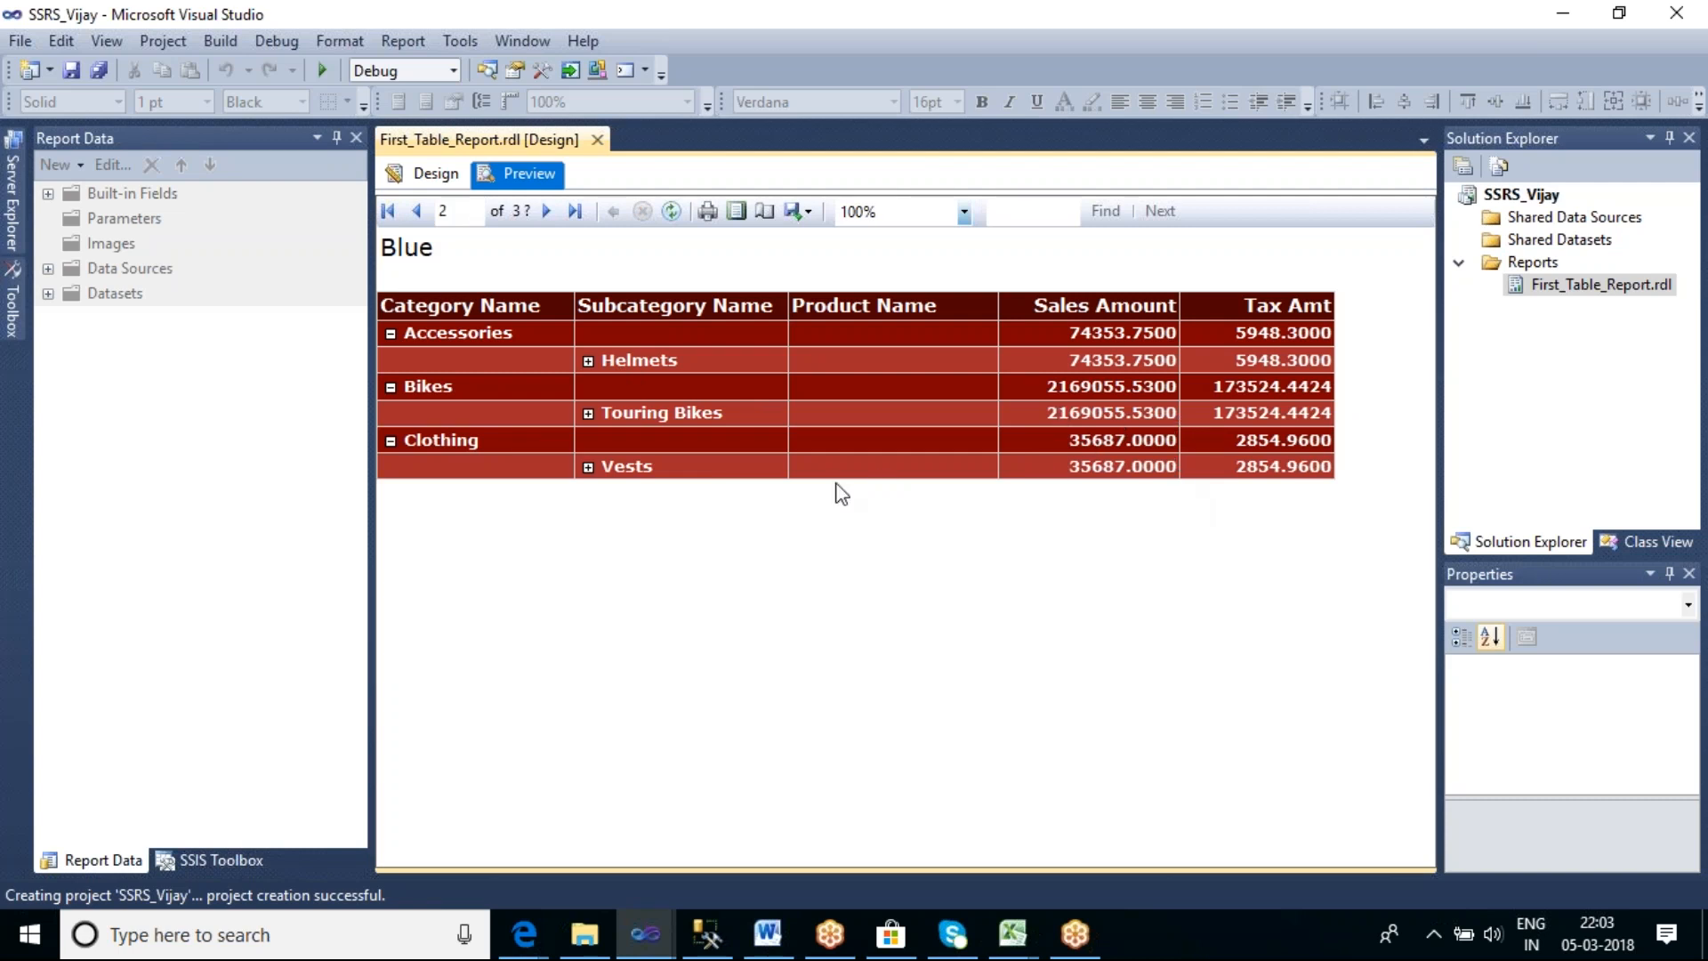
Expand Touring Bikes on the Blue page to check its product rows, and collapse all the category groups again
left_click(588, 413)
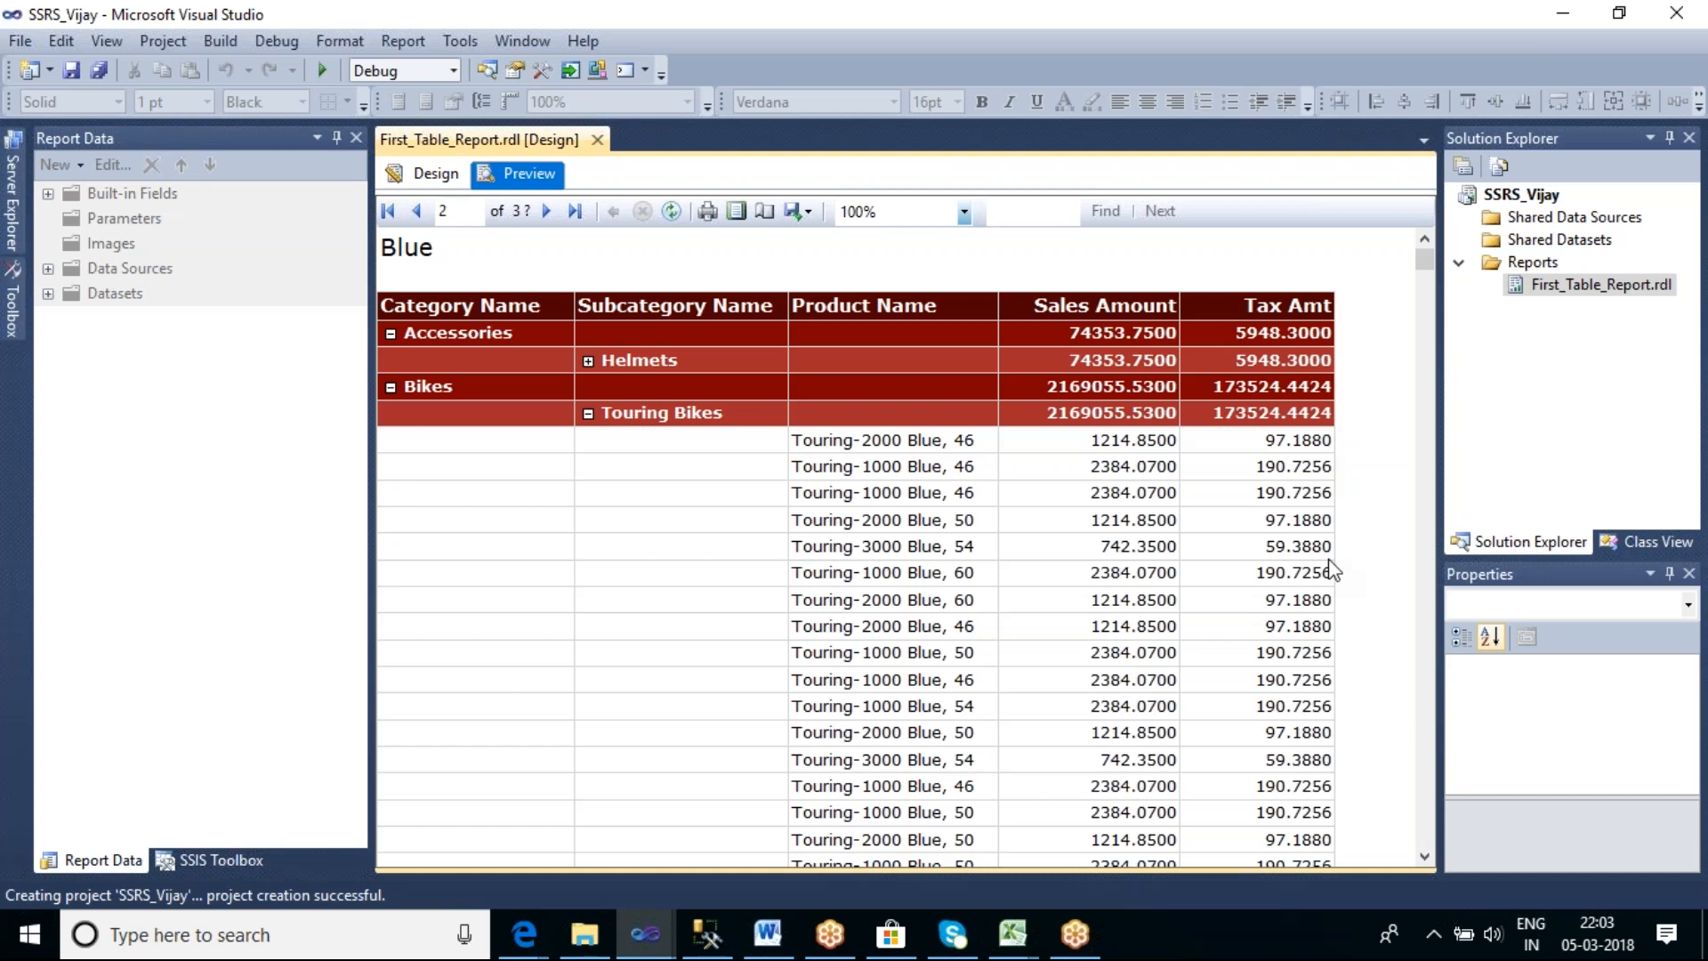
left_click(589, 415)
left_click(391, 441)
left_click(391, 387)
left_click(391, 335)
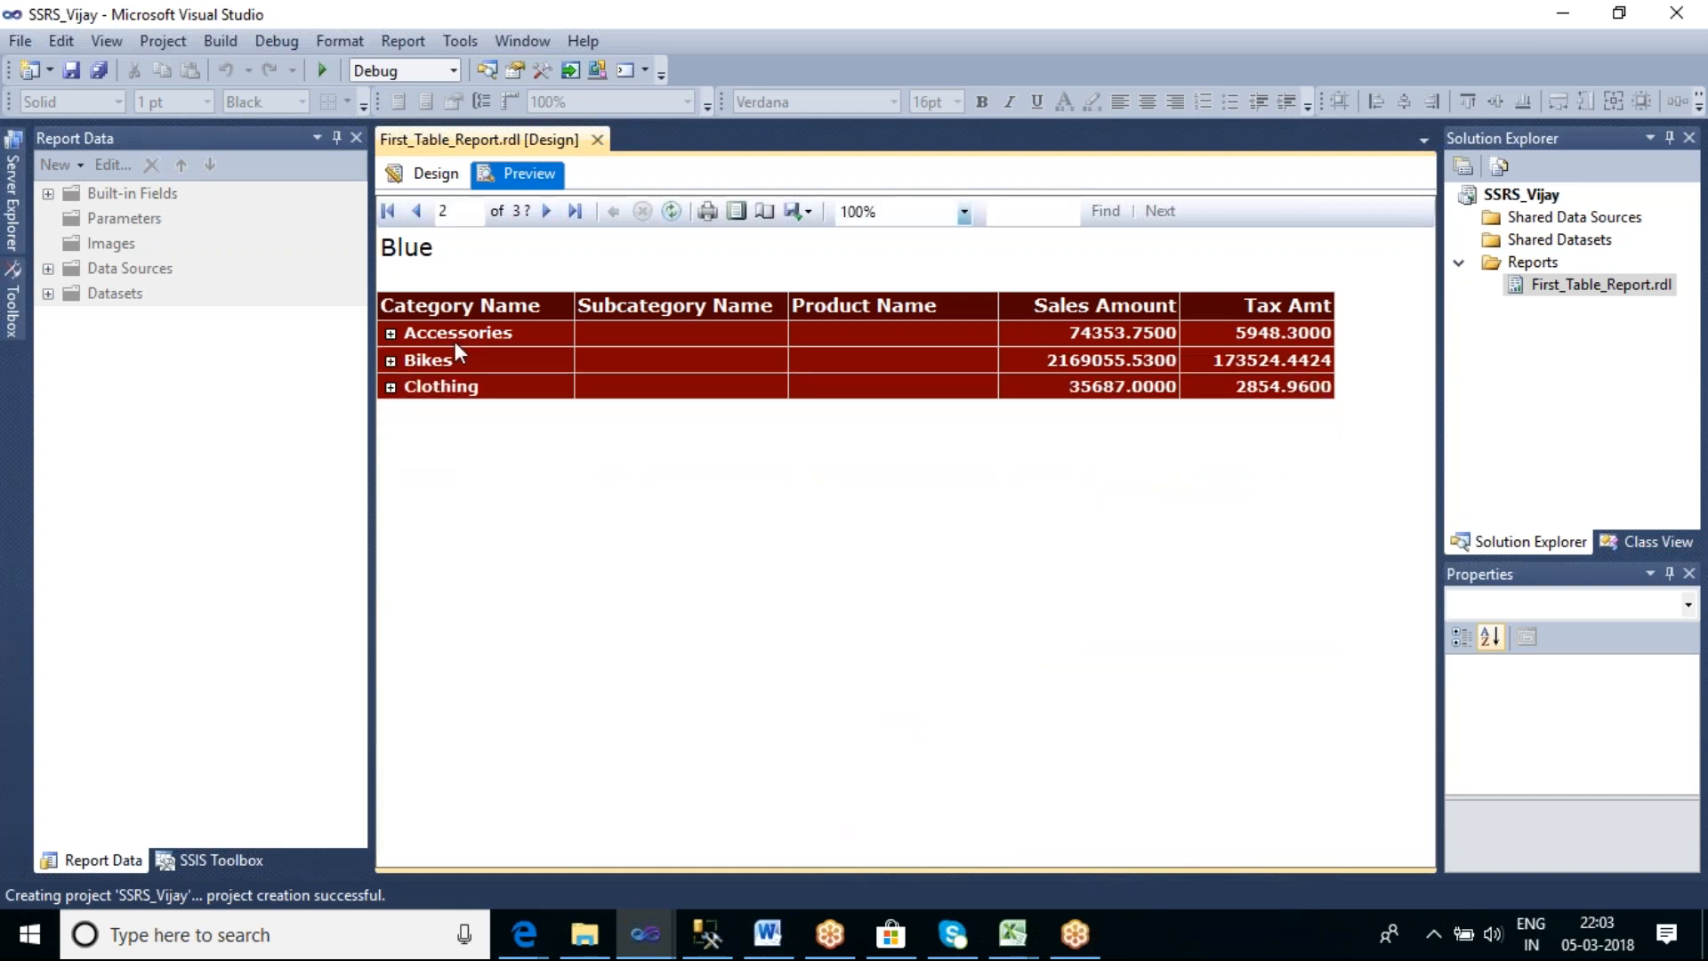
Page through the remaining color pages up to Yellow to check their category totals, and return to the first page
left_click(548, 212)
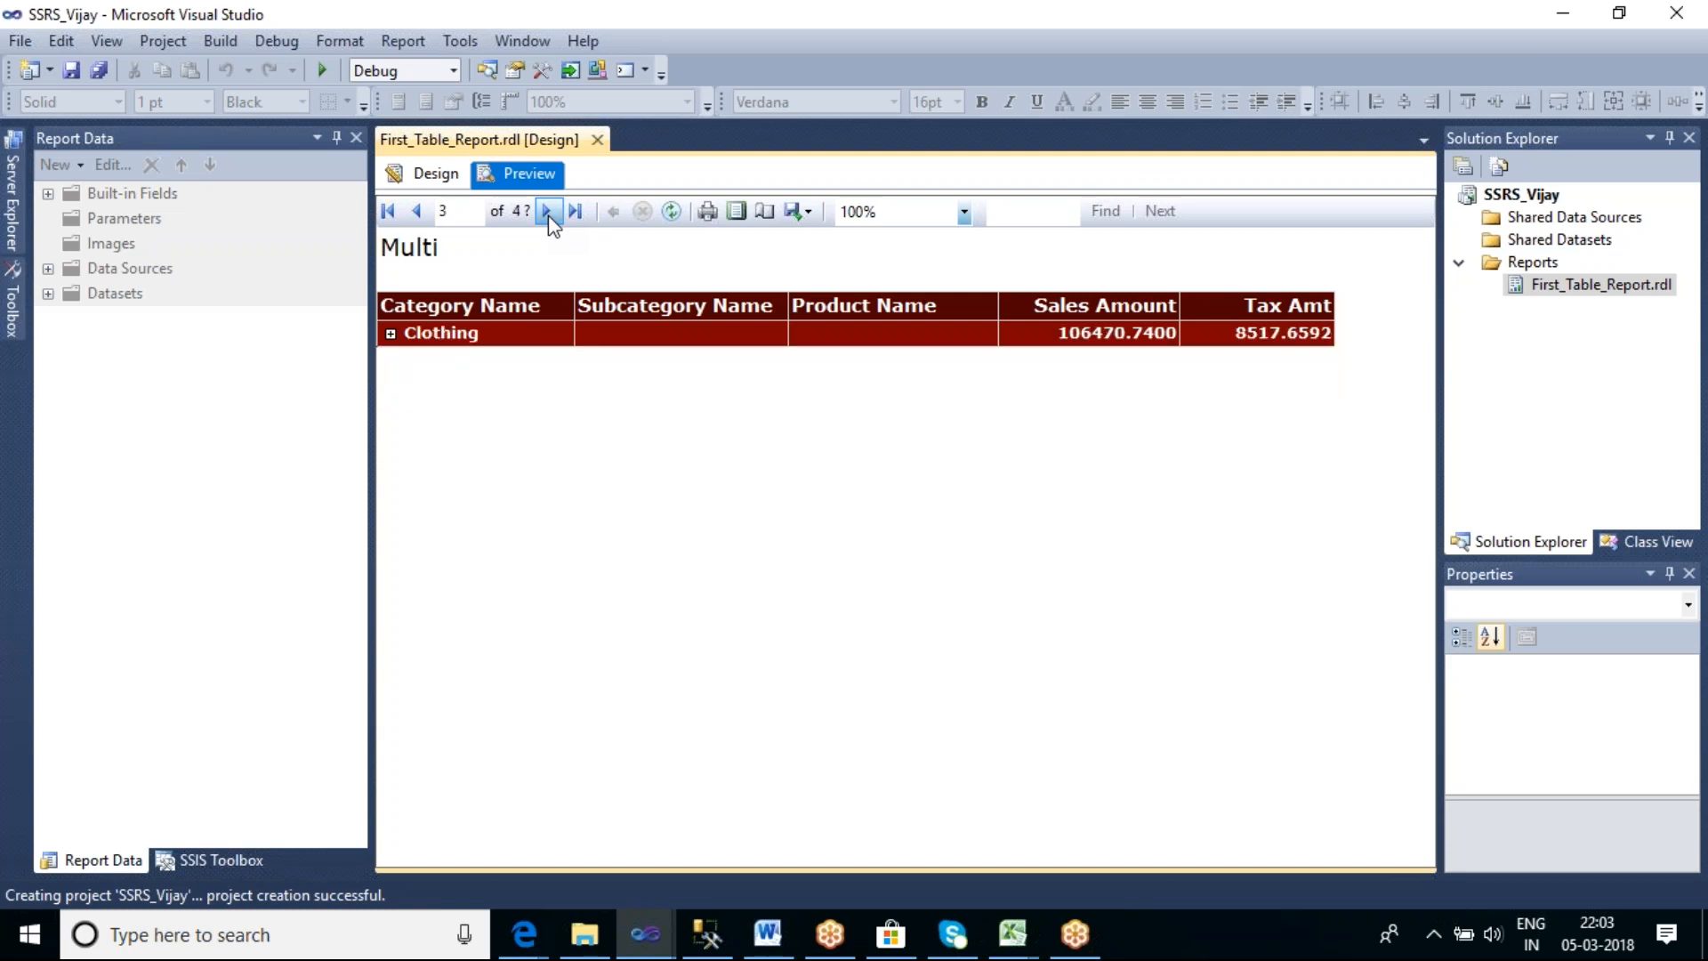
left_click(548, 212)
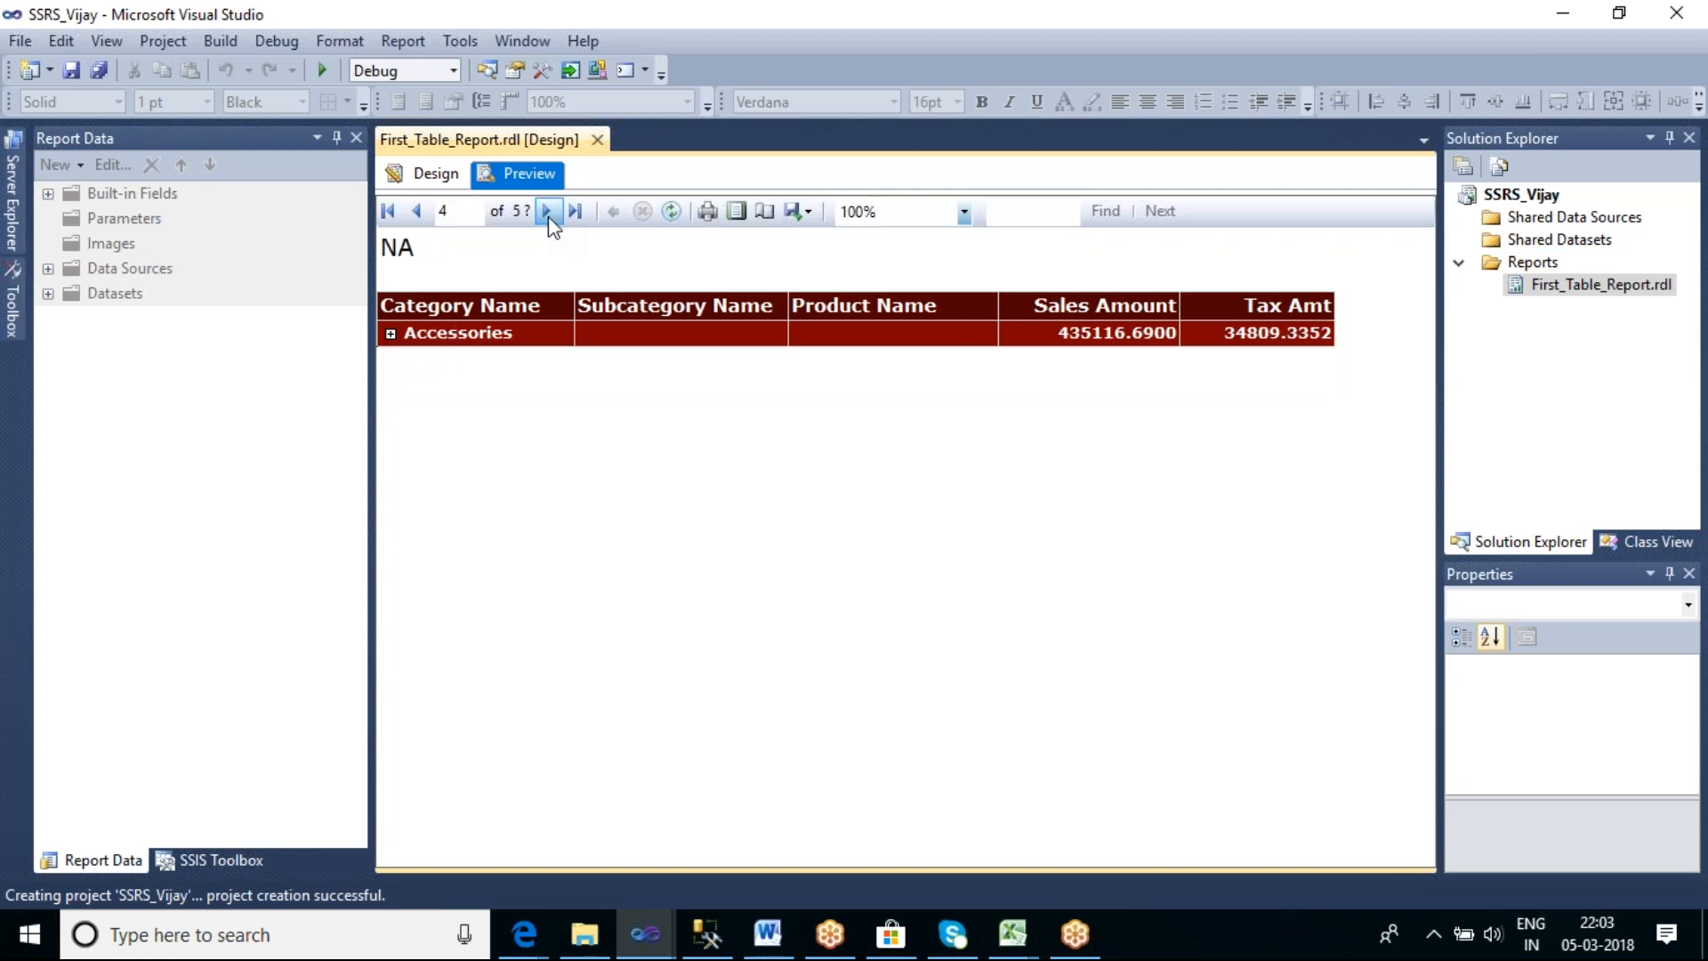
left_click(547, 212)
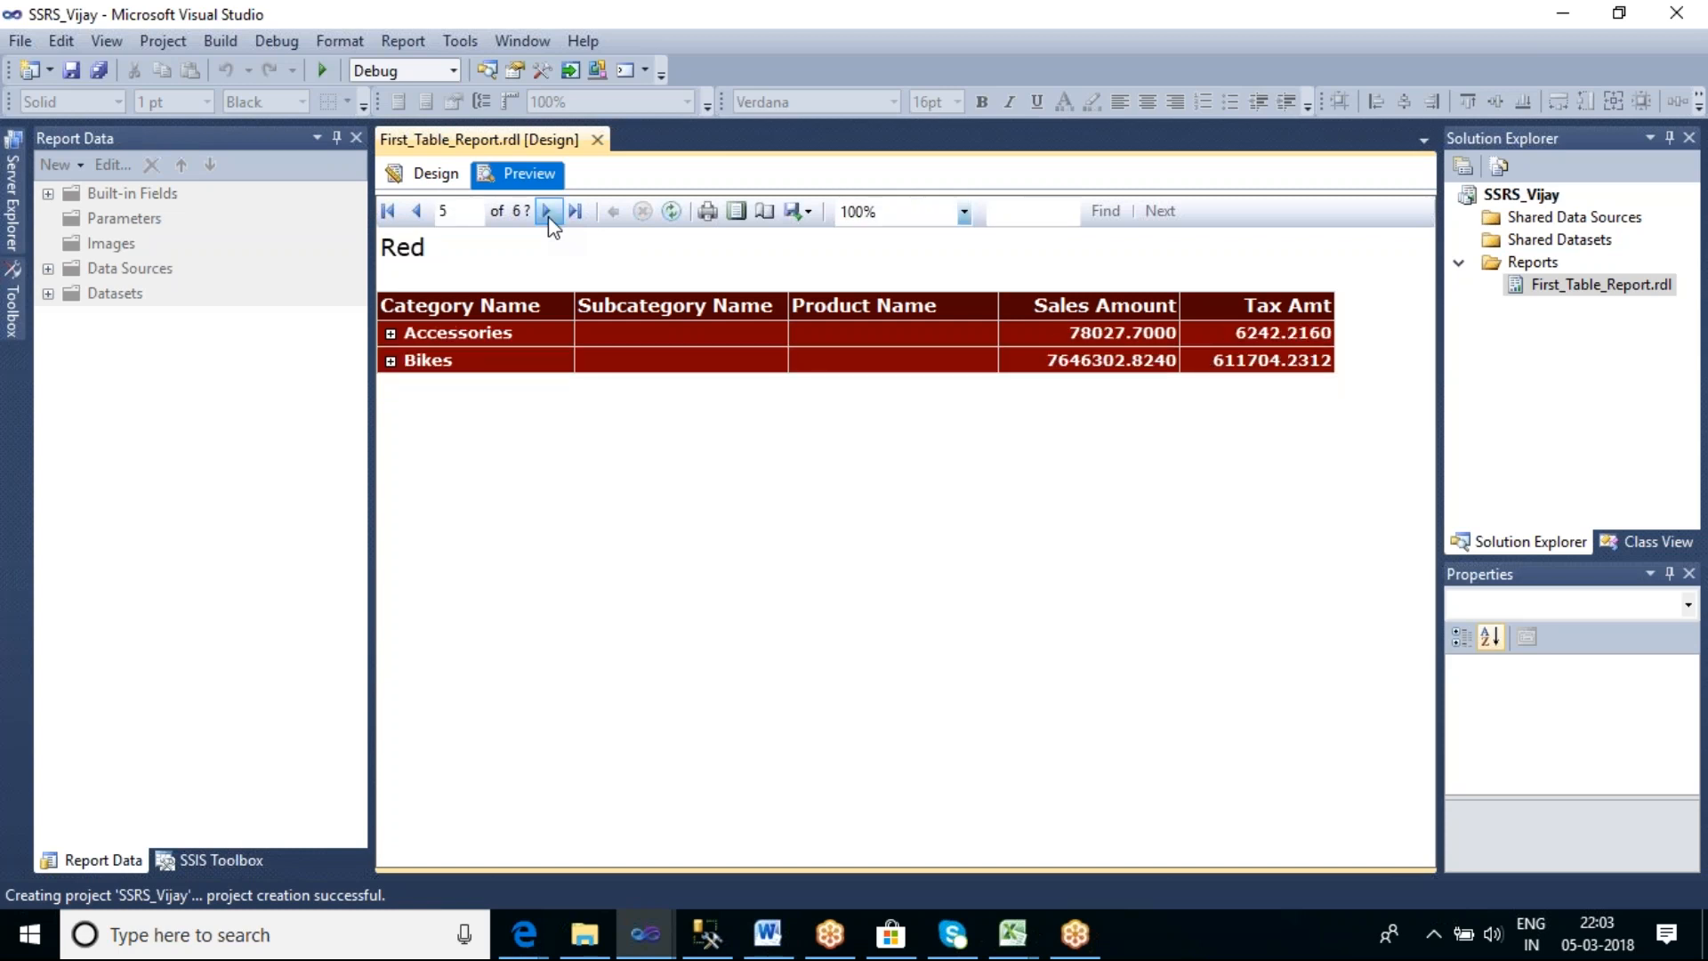
left_click(547, 212)
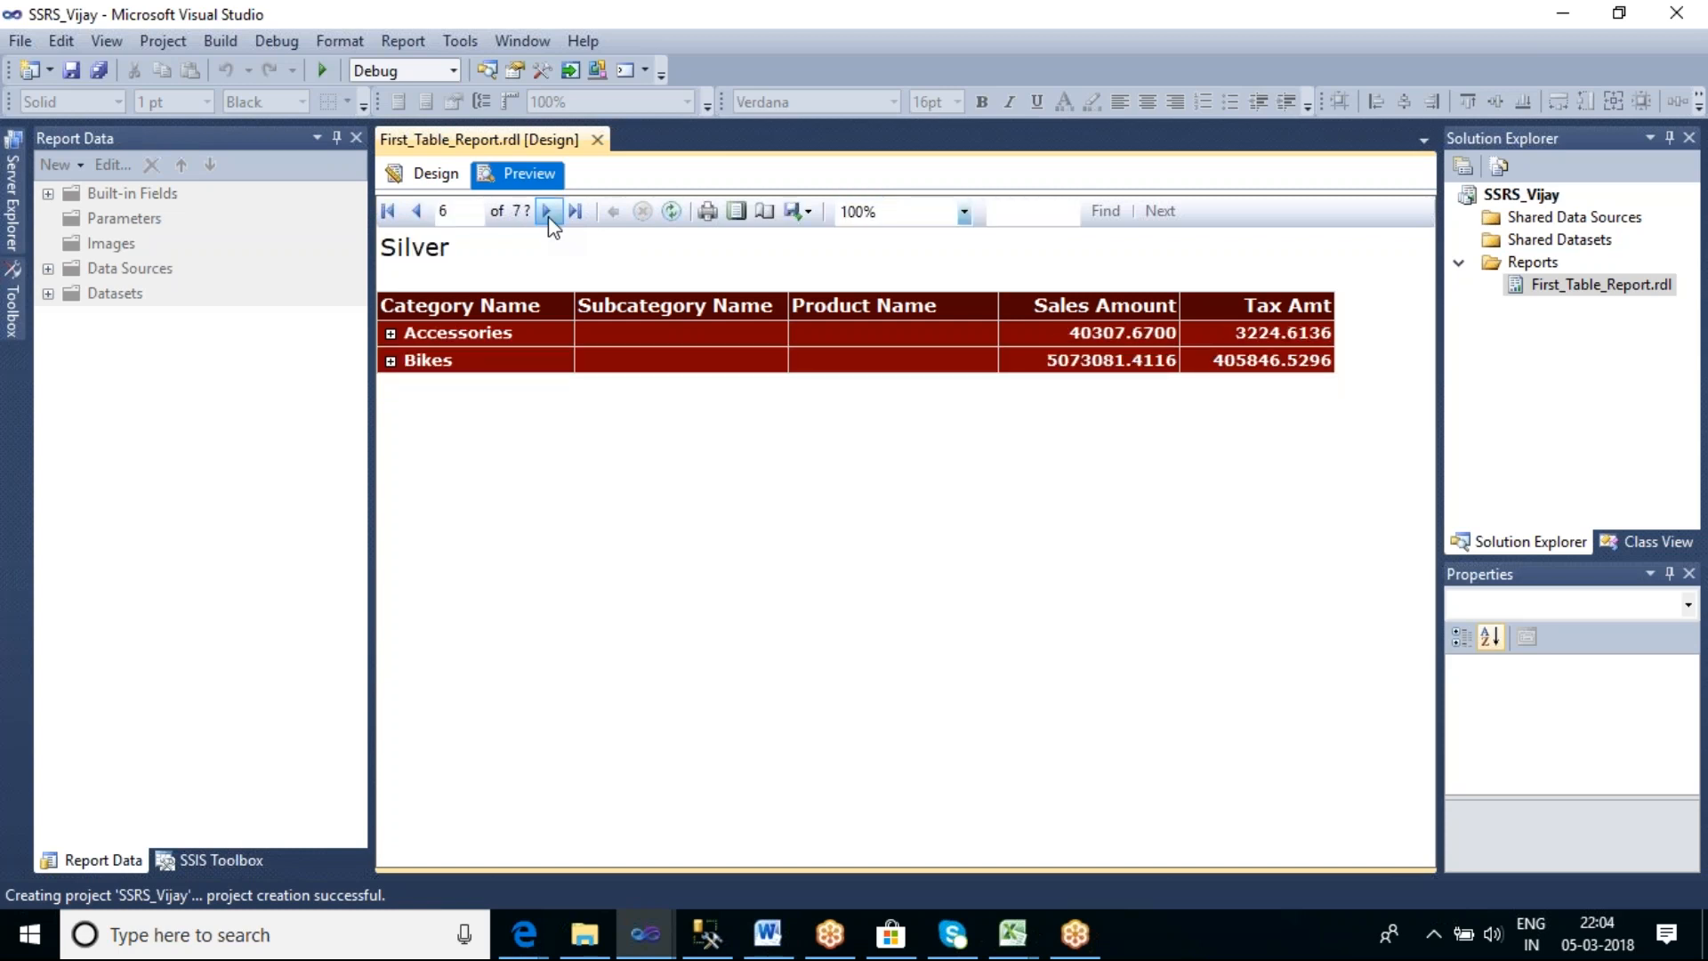
left_click(547, 212)
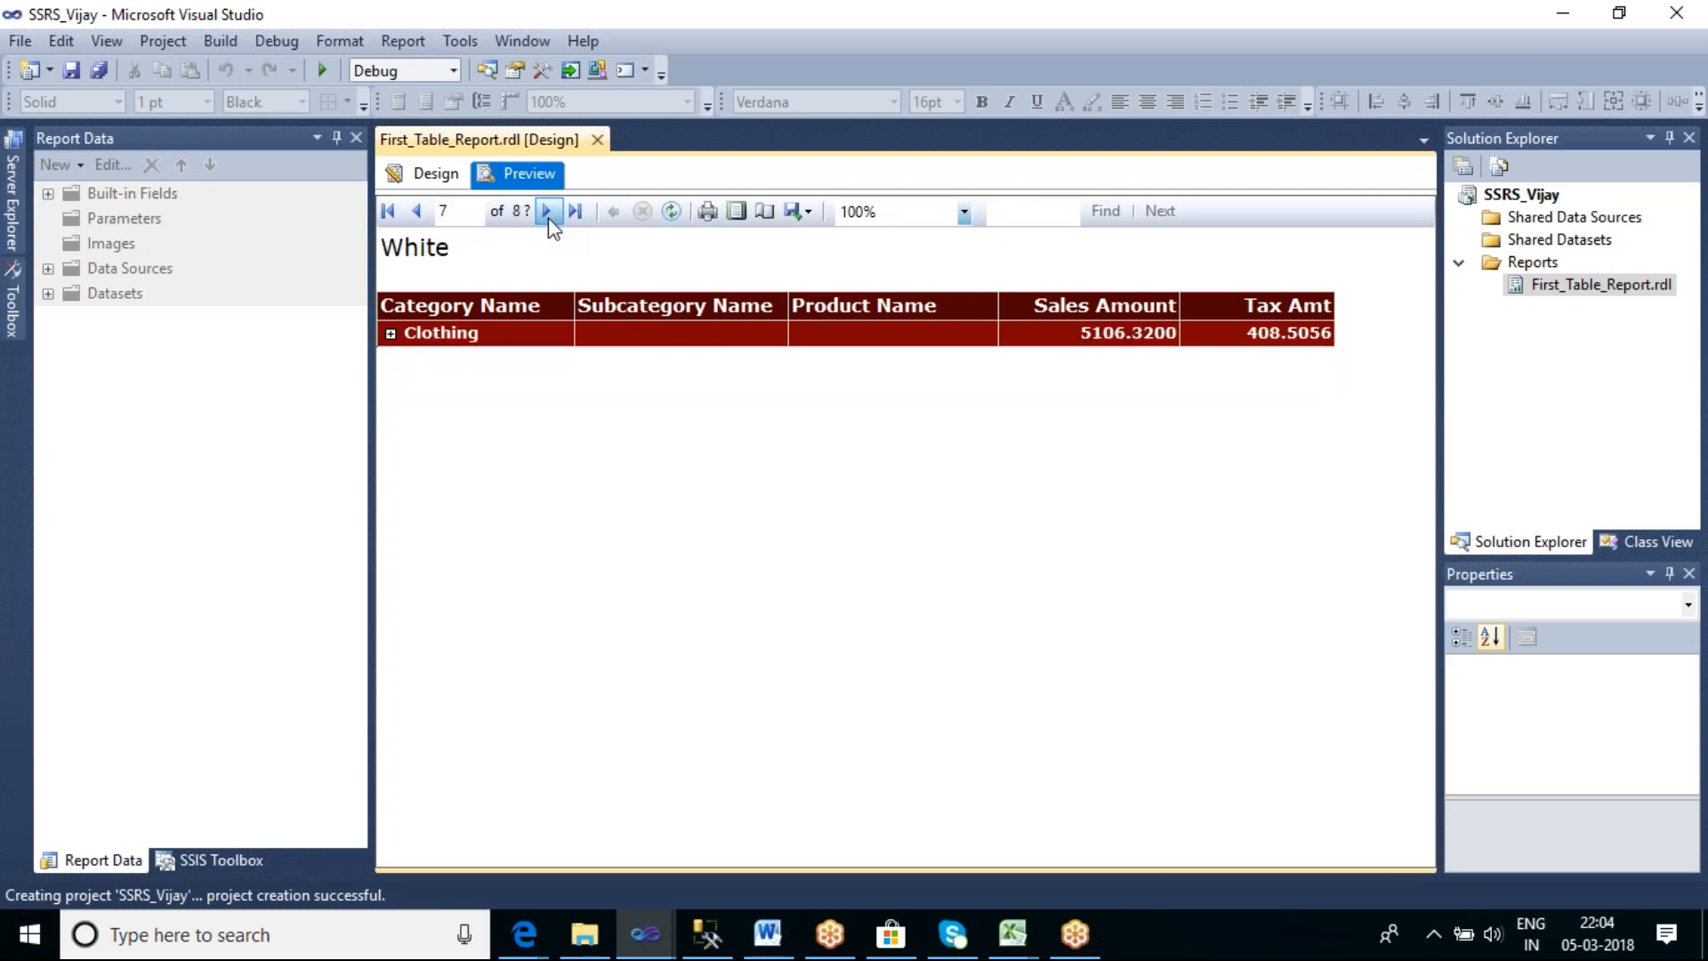
left_click(547, 212)
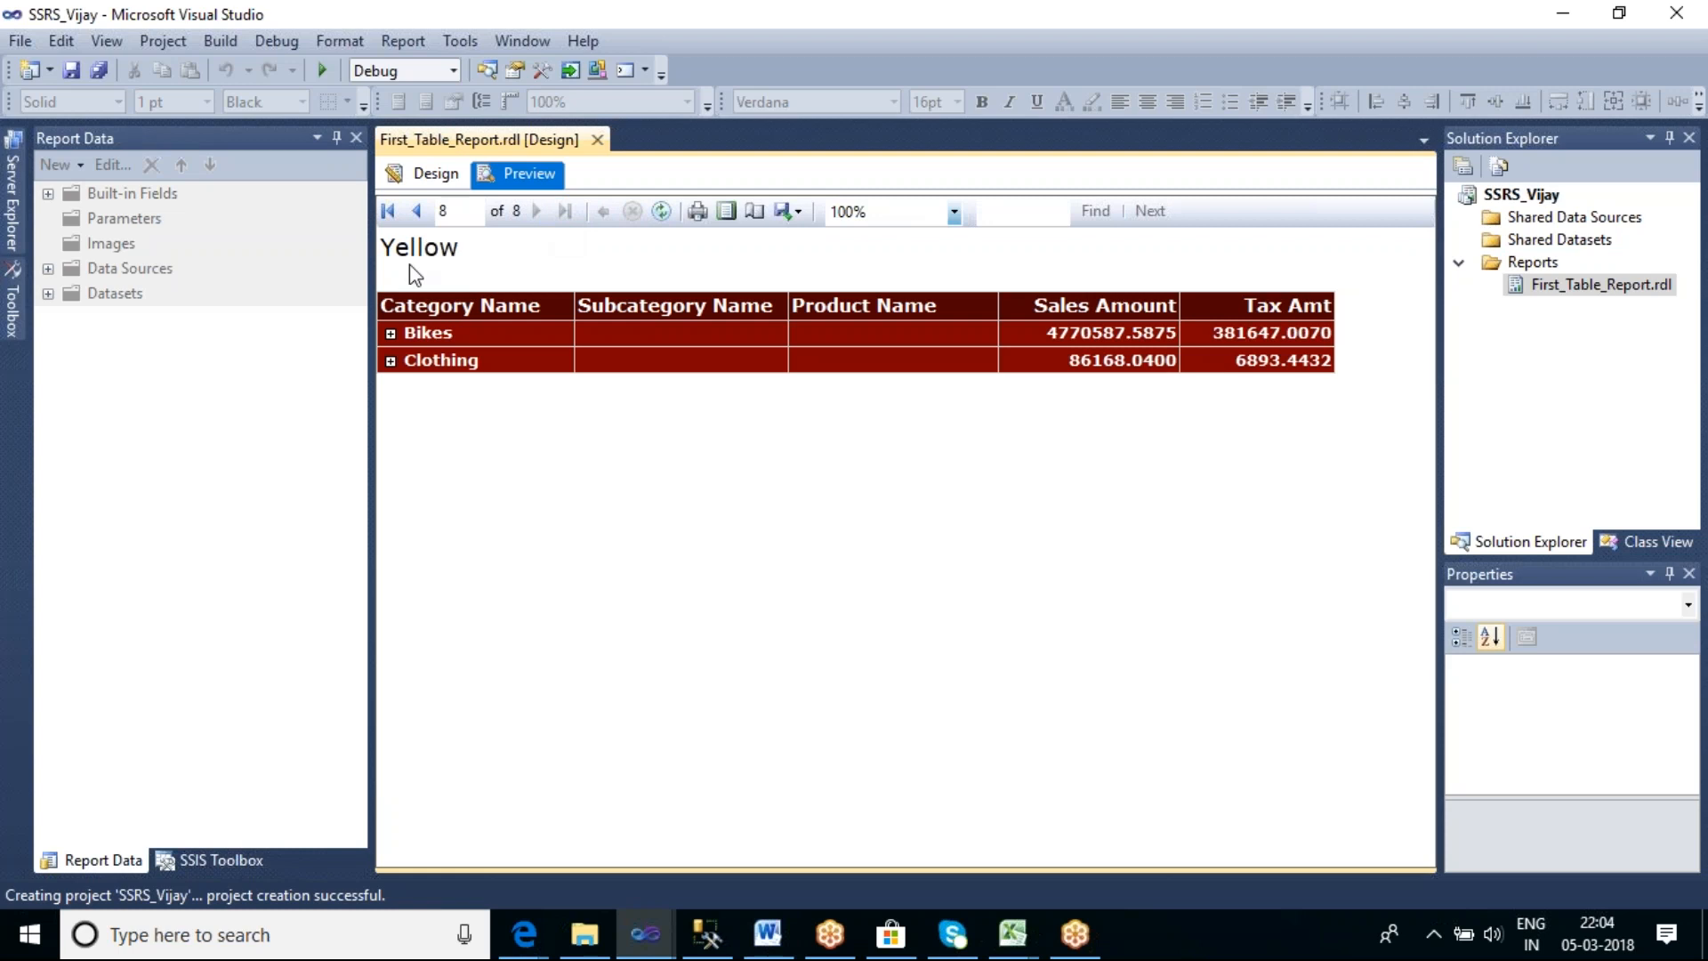
left_click(392, 216)
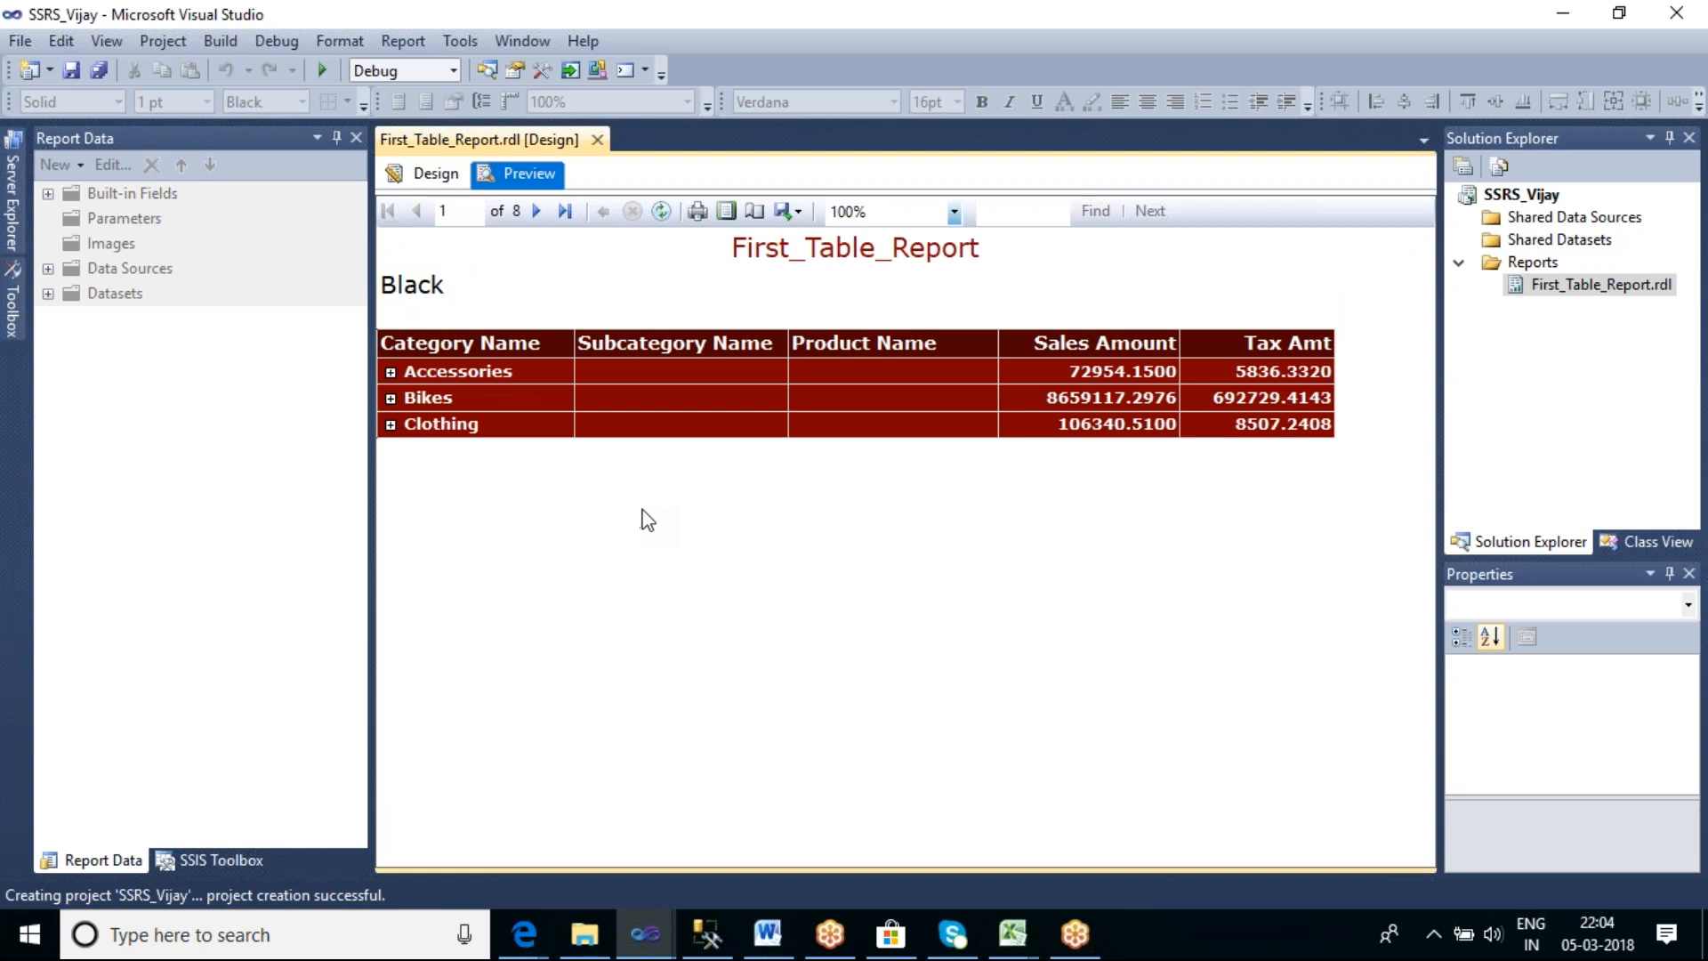
Start a new report in the Reports folder and name its new data source AdventureWorks
right_click(1539, 265)
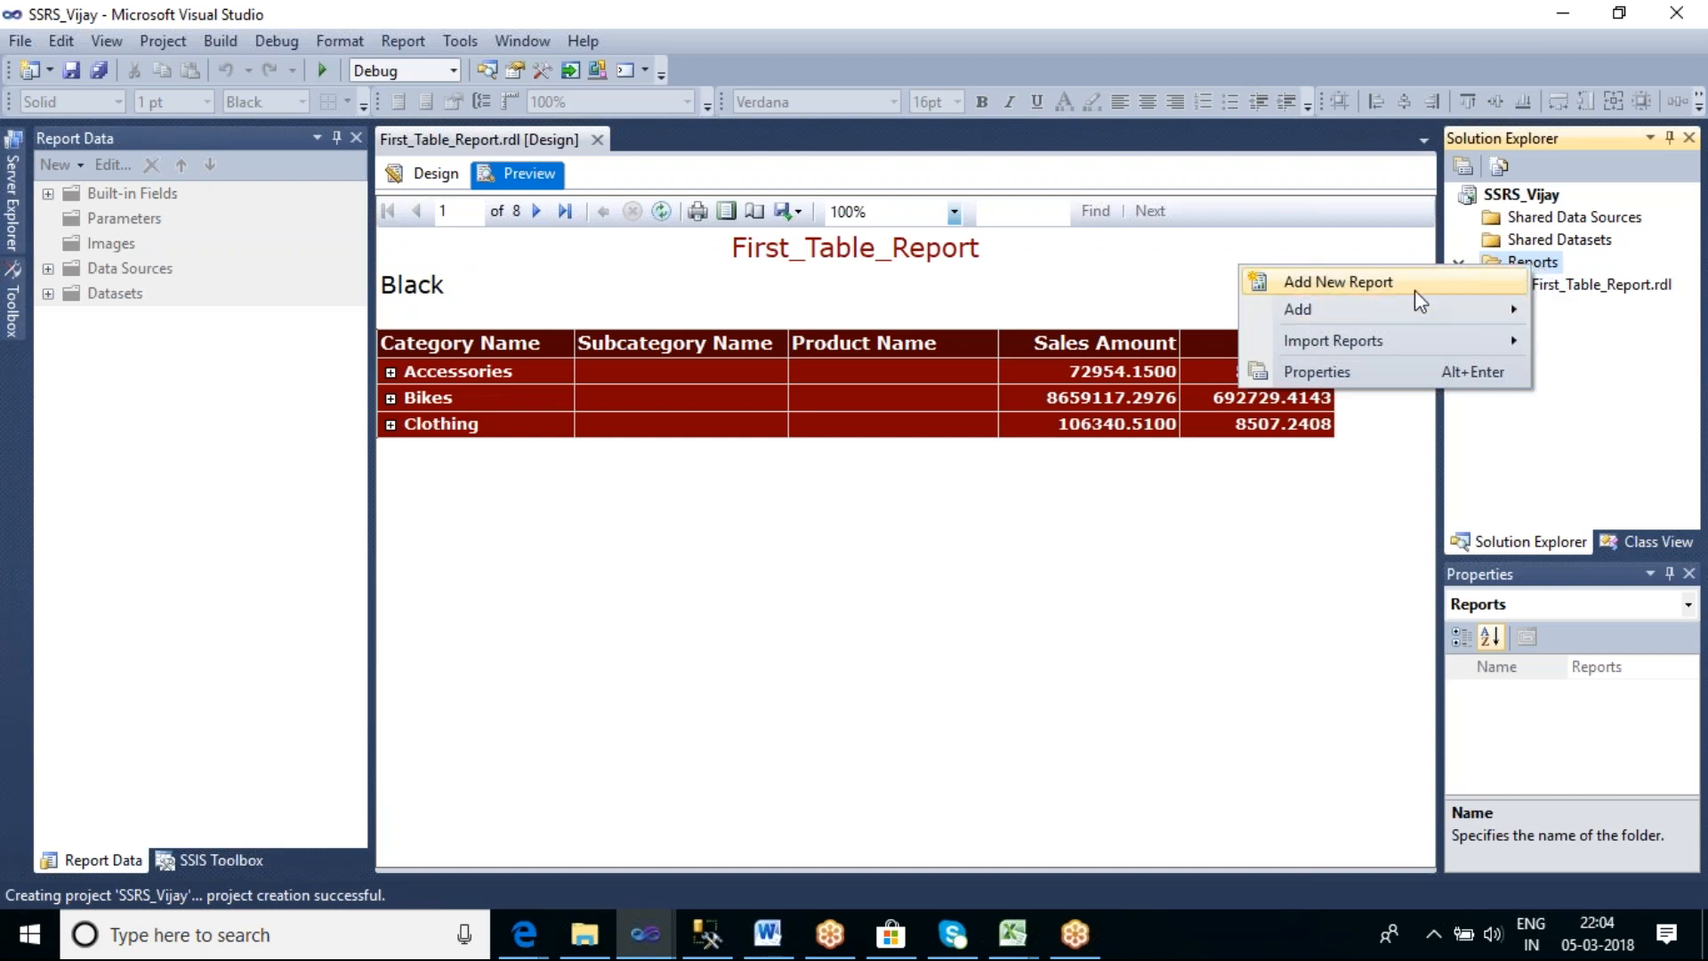
left_click(1400, 297)
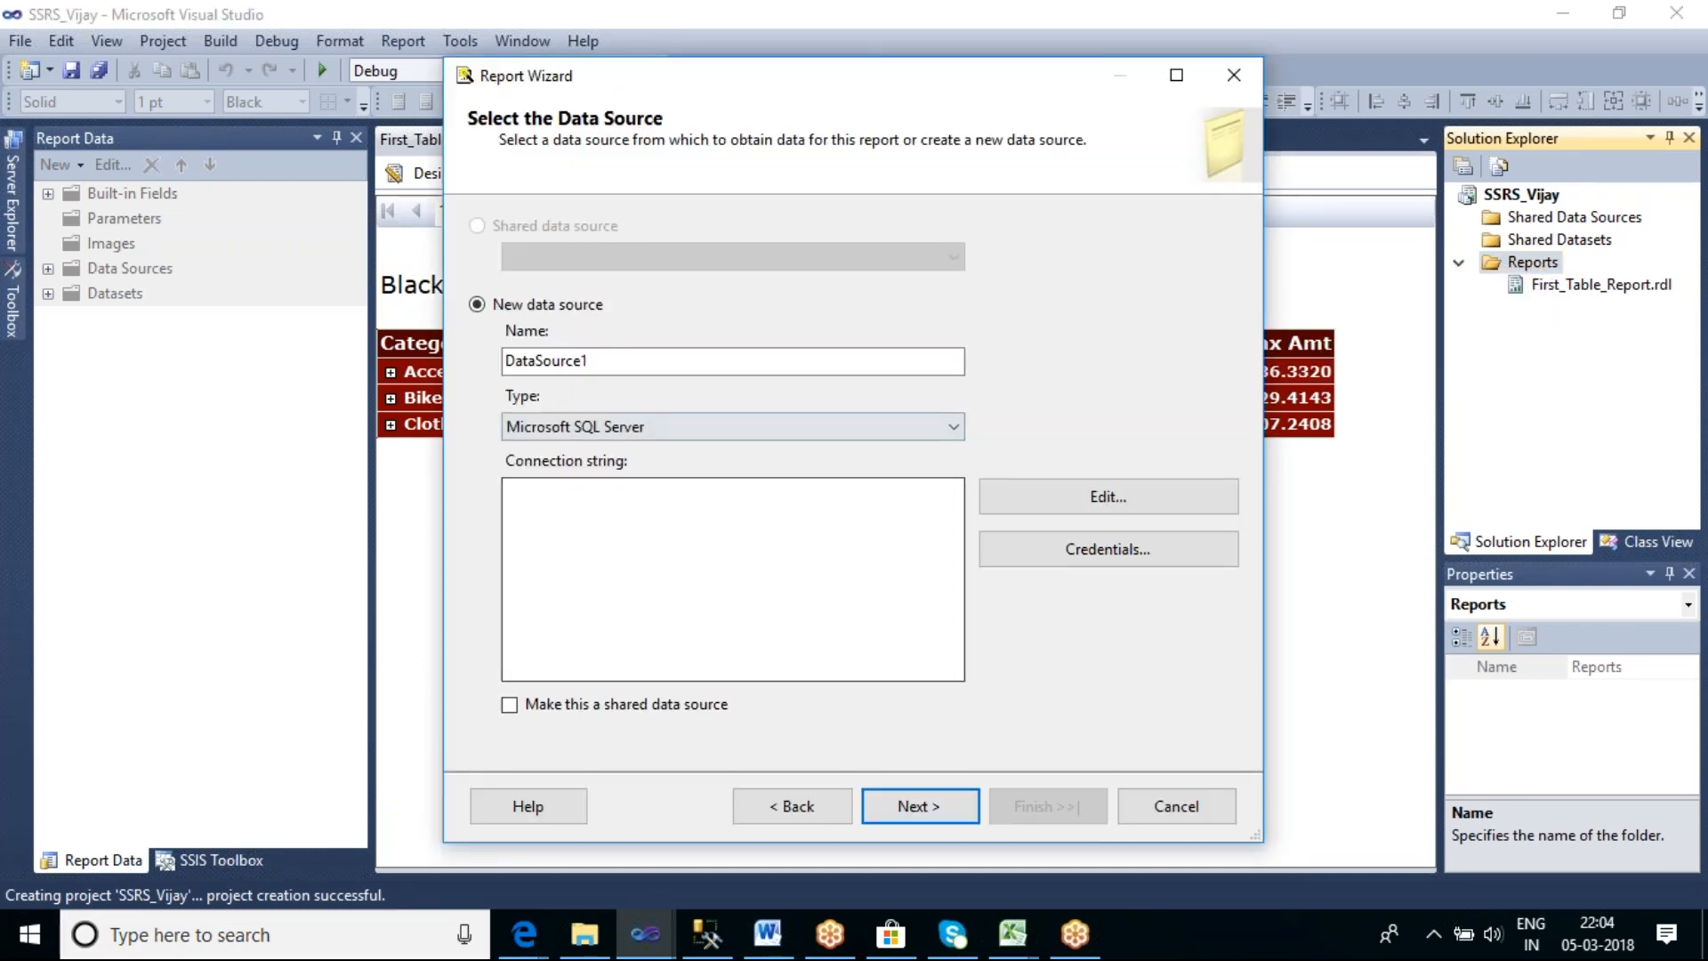
double_click(597, 359)
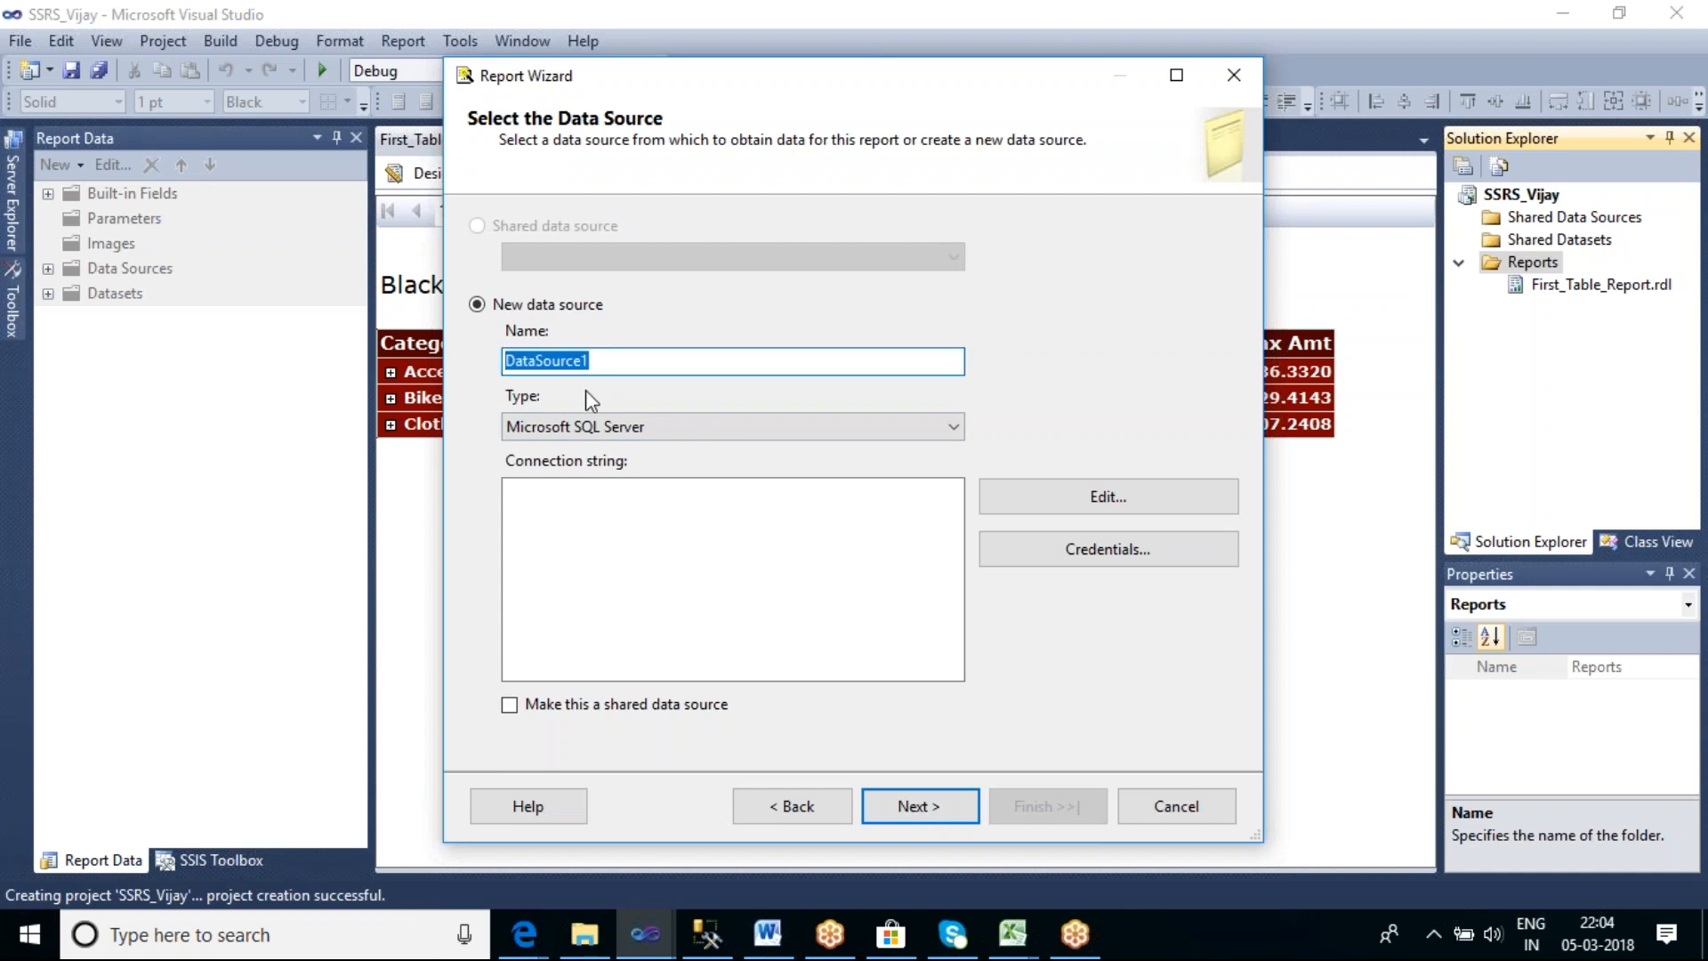
type("AdventureWorks")
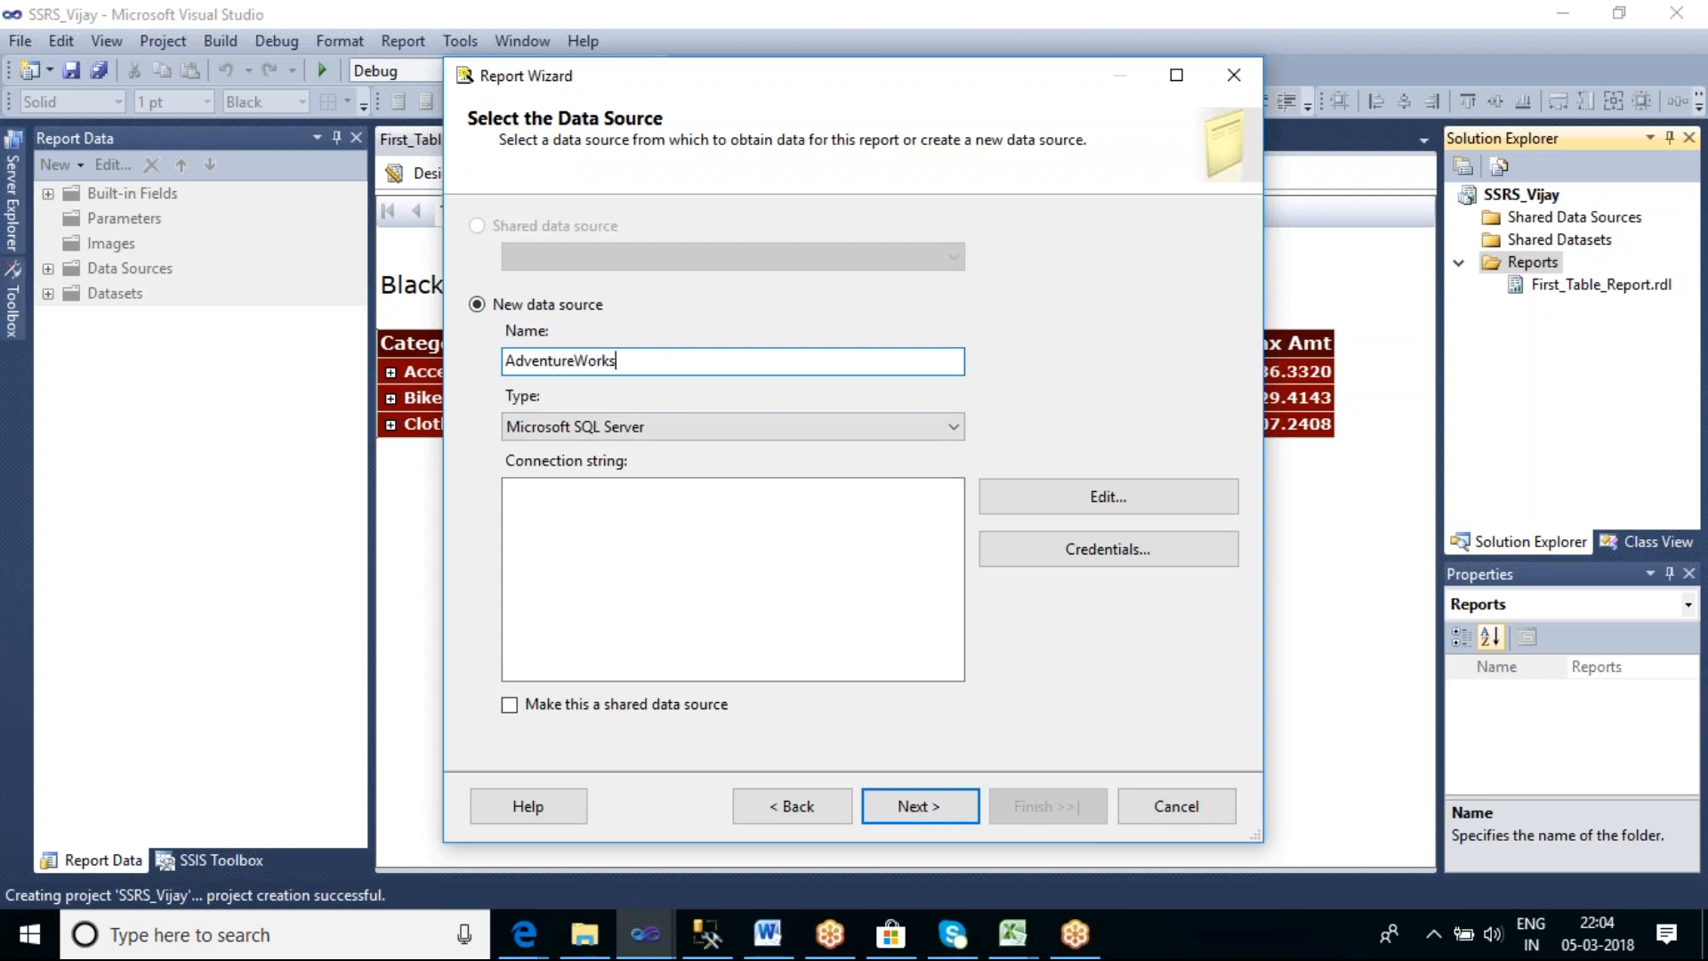
Connect the data source to the AdventureWorksDW database on server BALAJI-PC and continue to the query design
left_click(1118, 496)
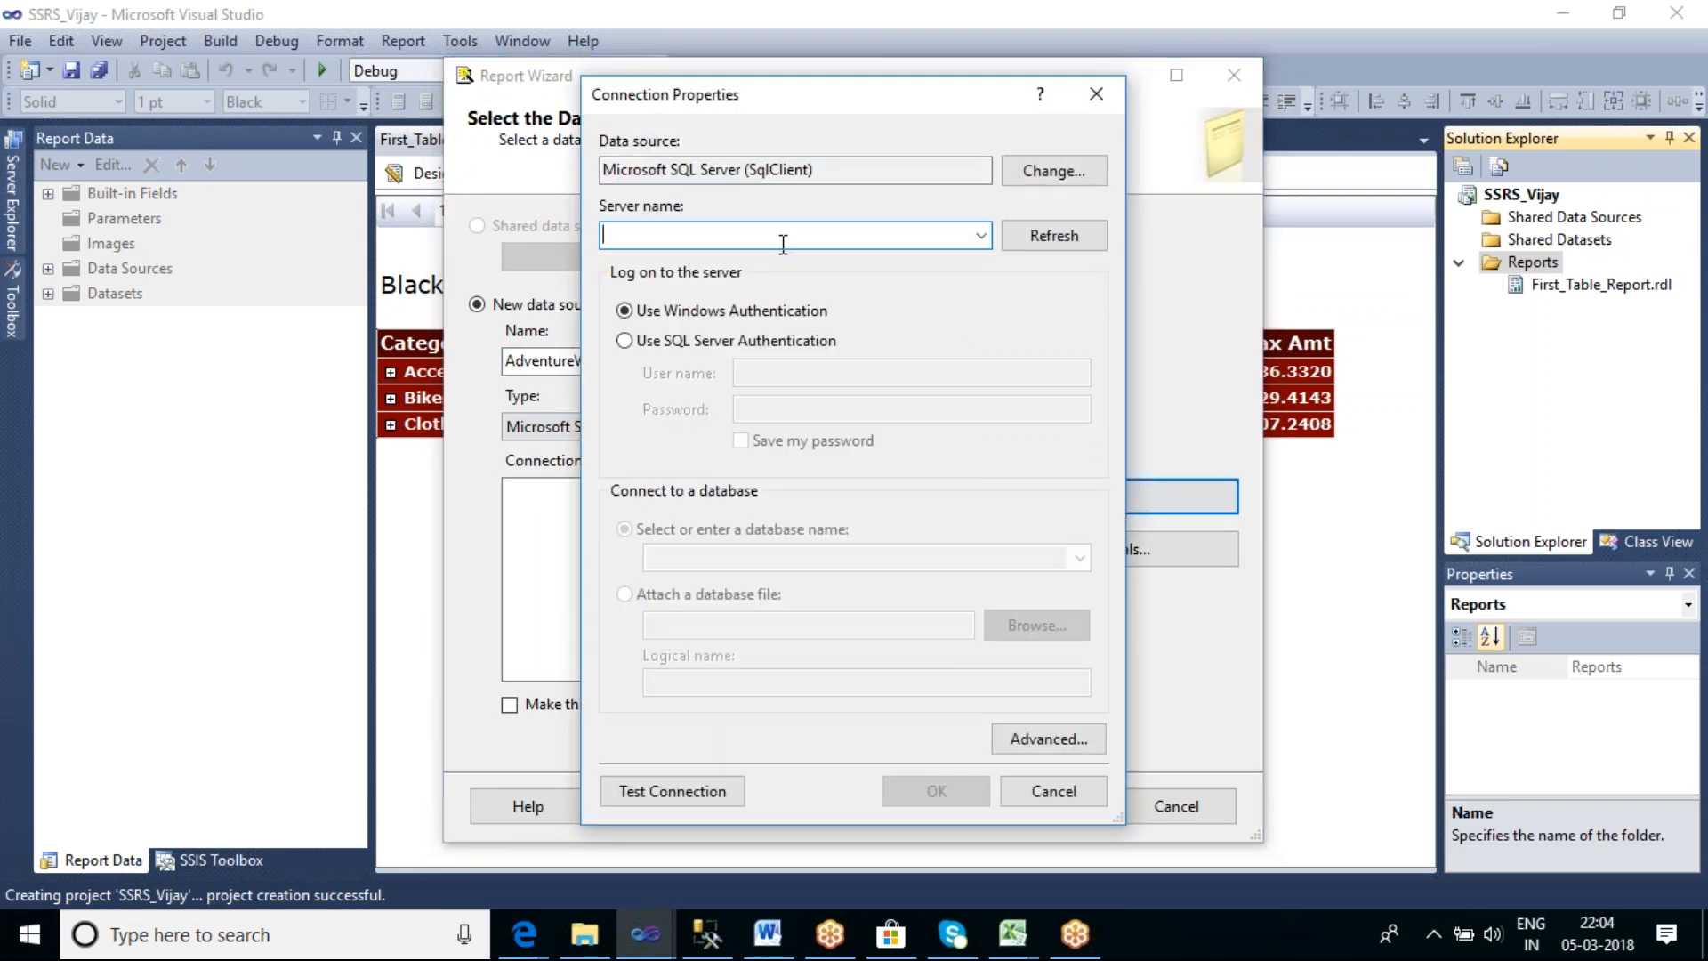
type("LAJ")
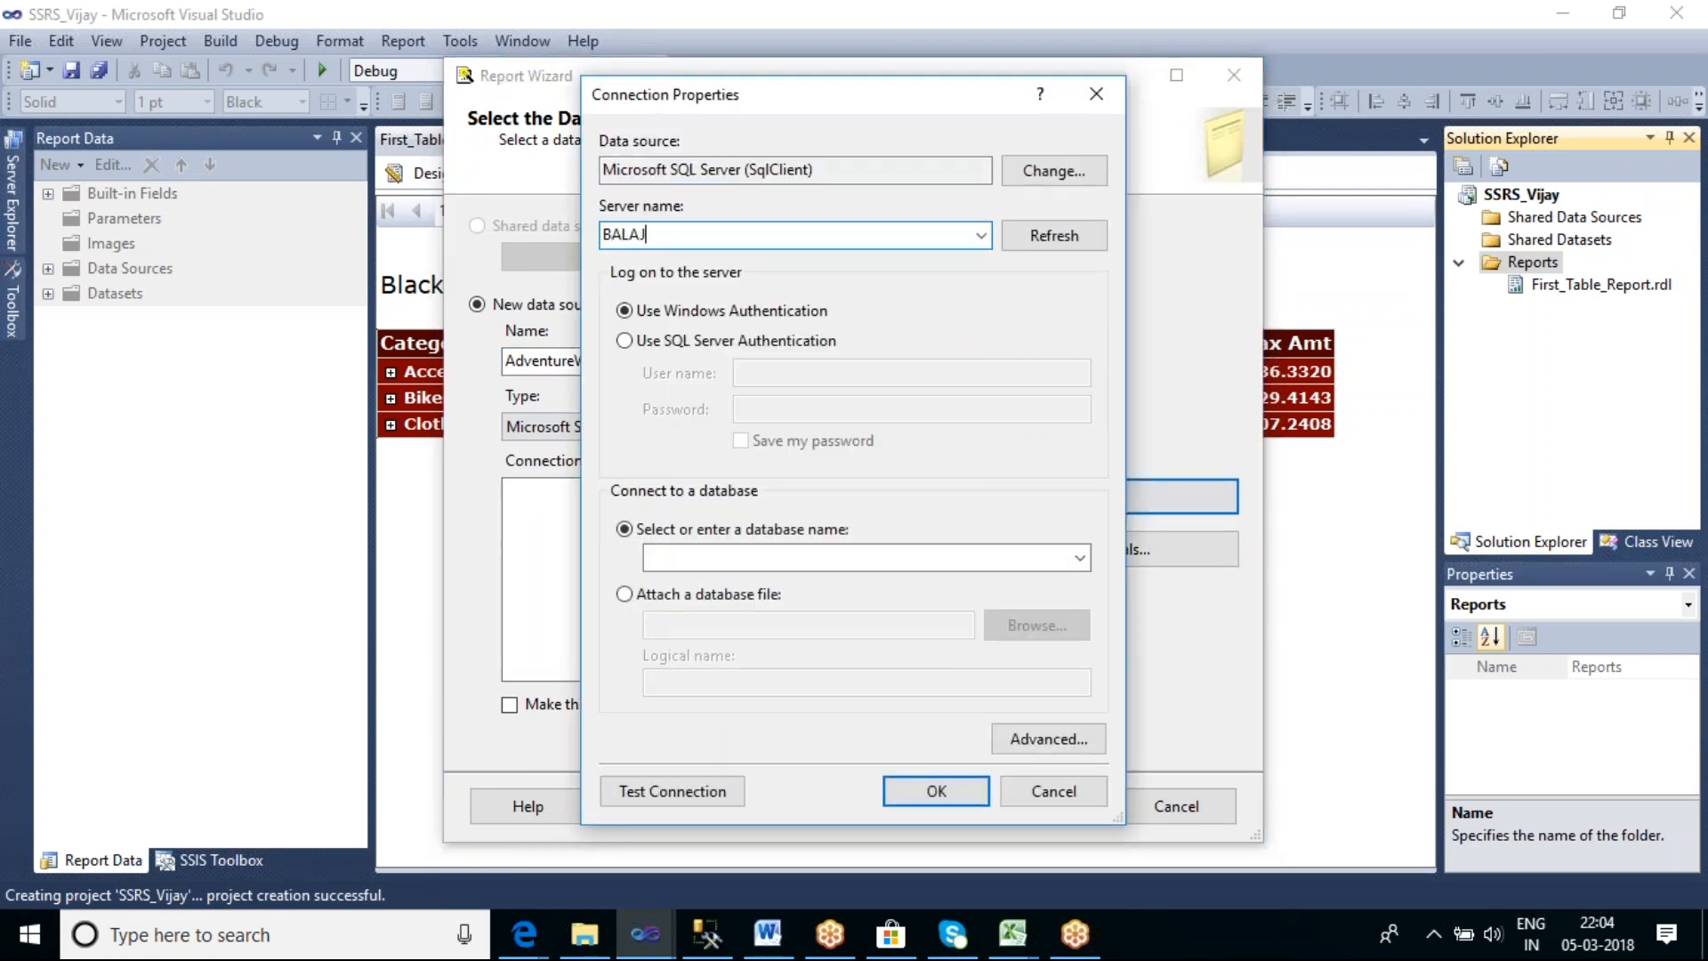
type("I-PC")
left_click(851, 558)
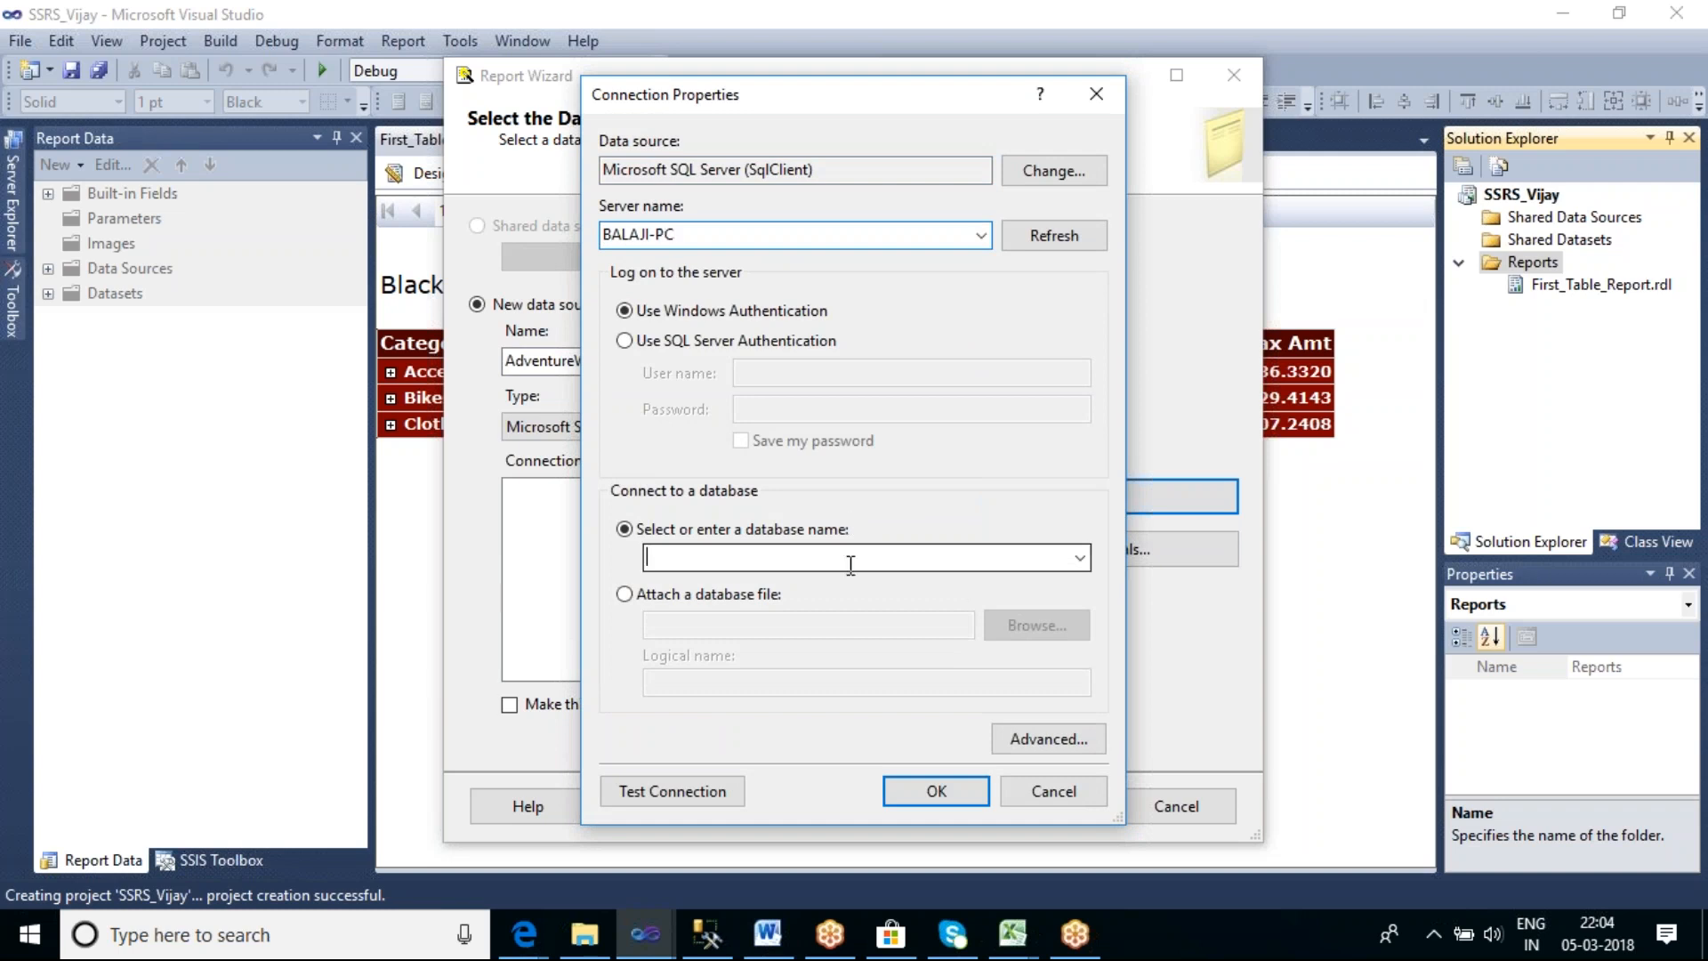
left_click(1081, 559)
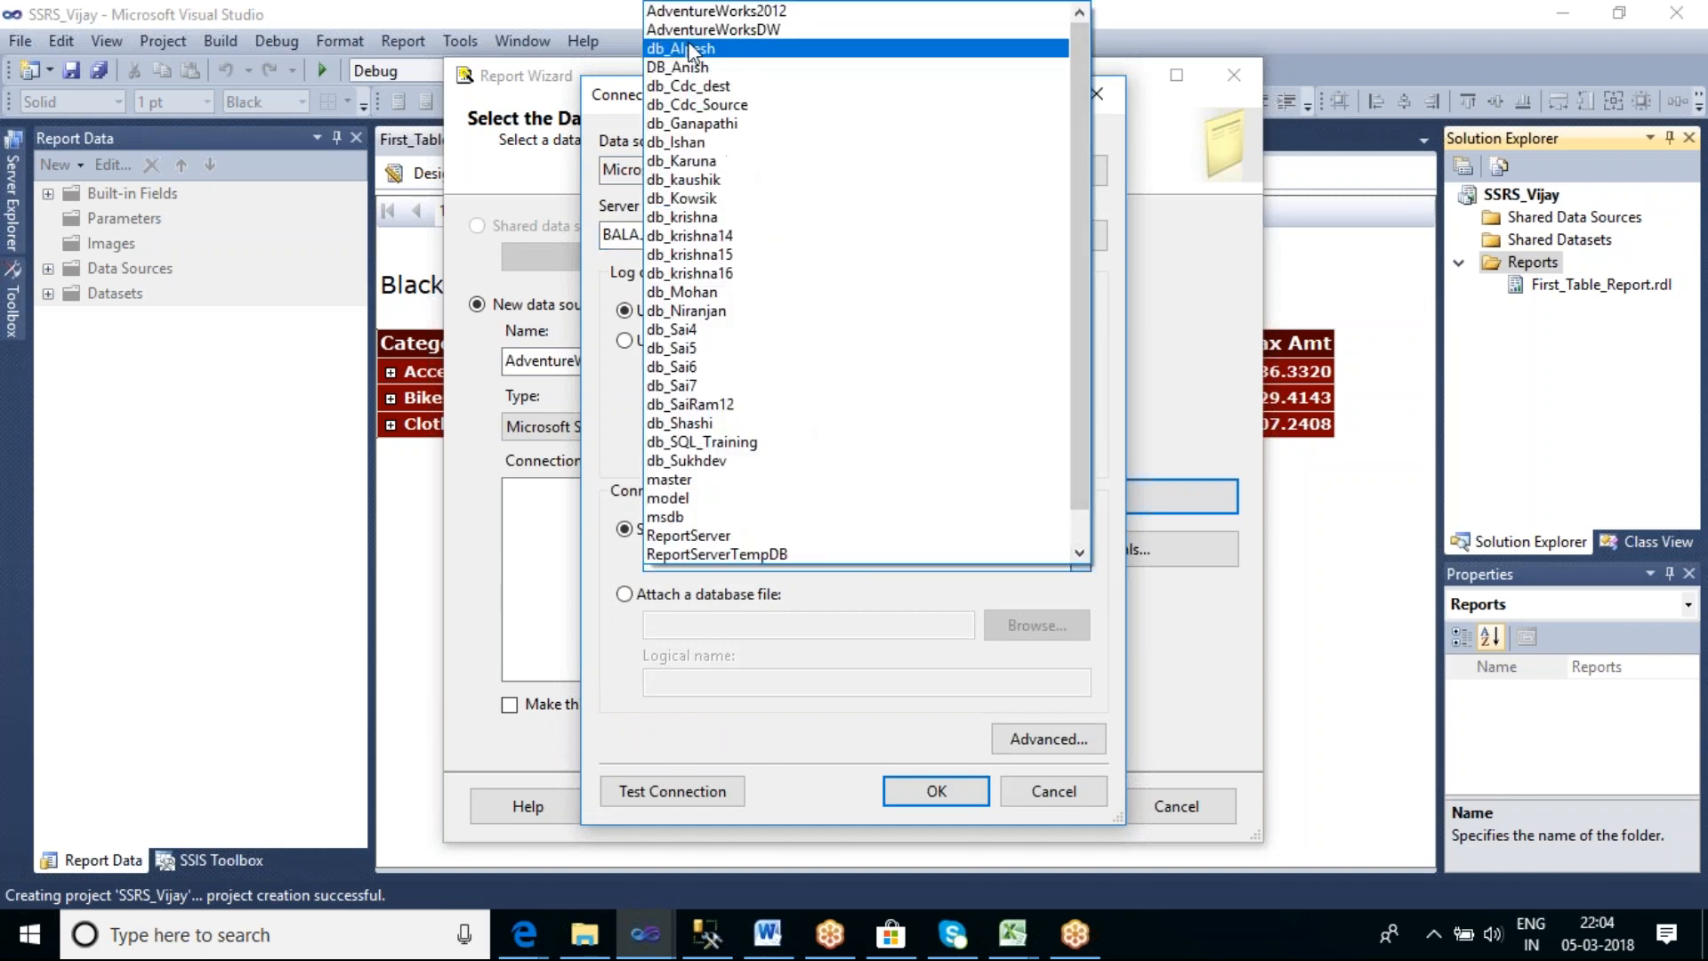
left_click(708, 30)
left_click(954, 792)
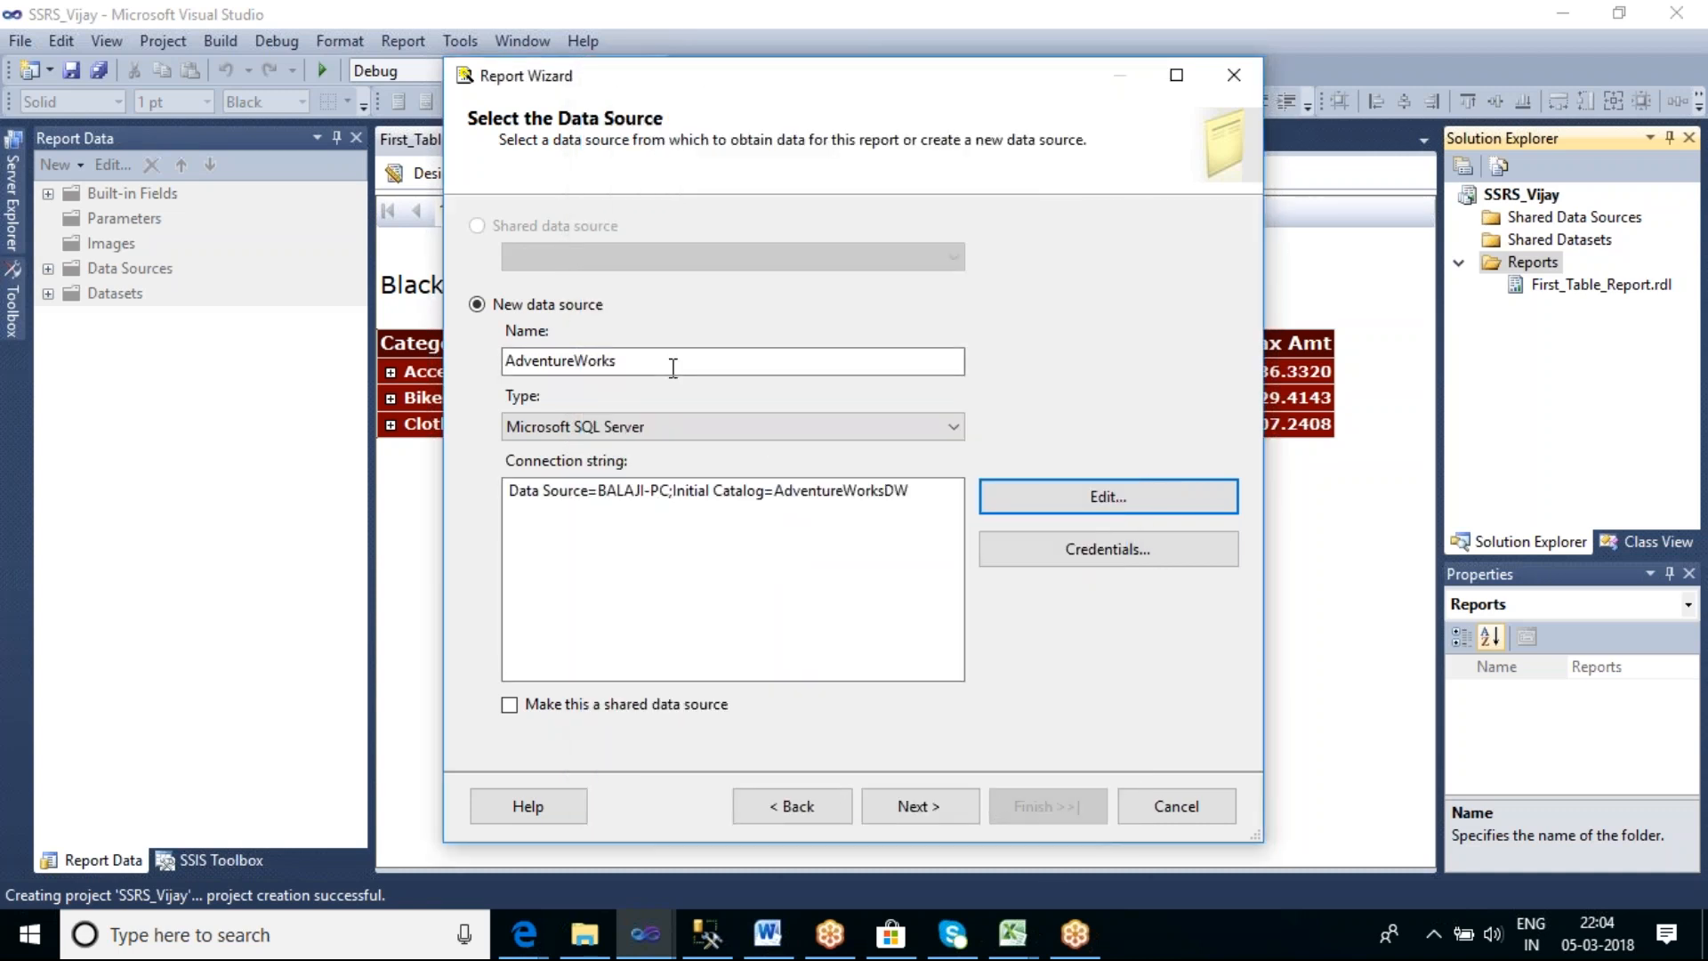
left_click(941, 806)
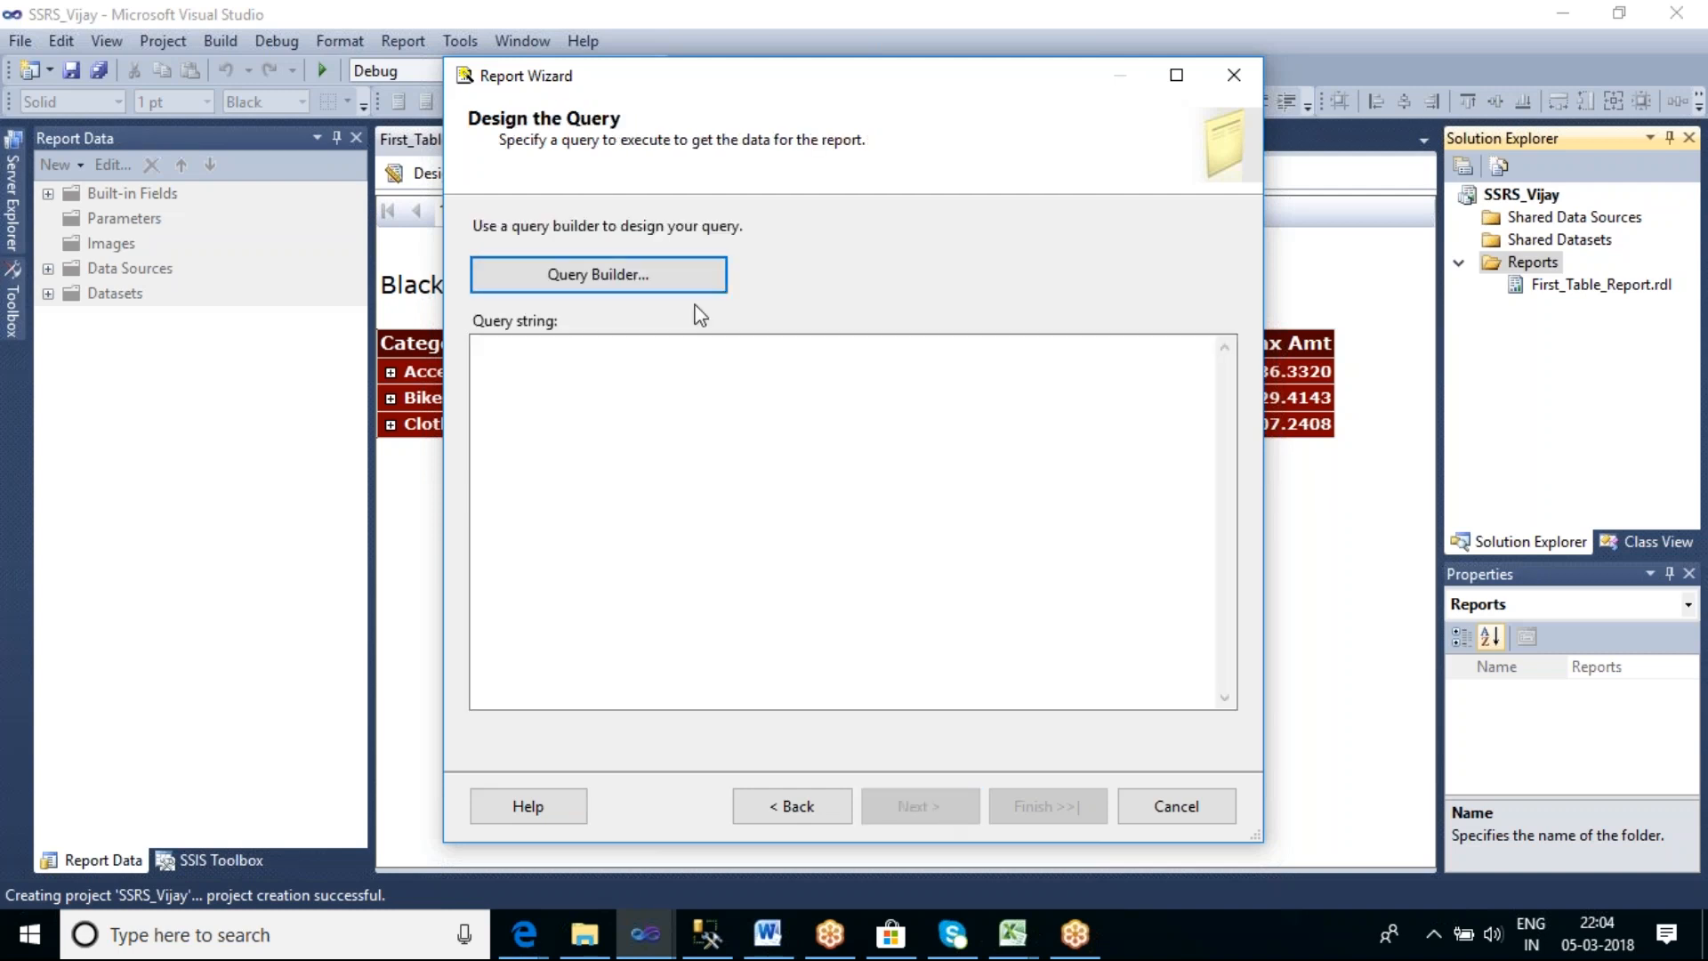
Build the report query graphically, adding the DimProductCategory and DimProductSubcategory tables
left_click(642, 278)
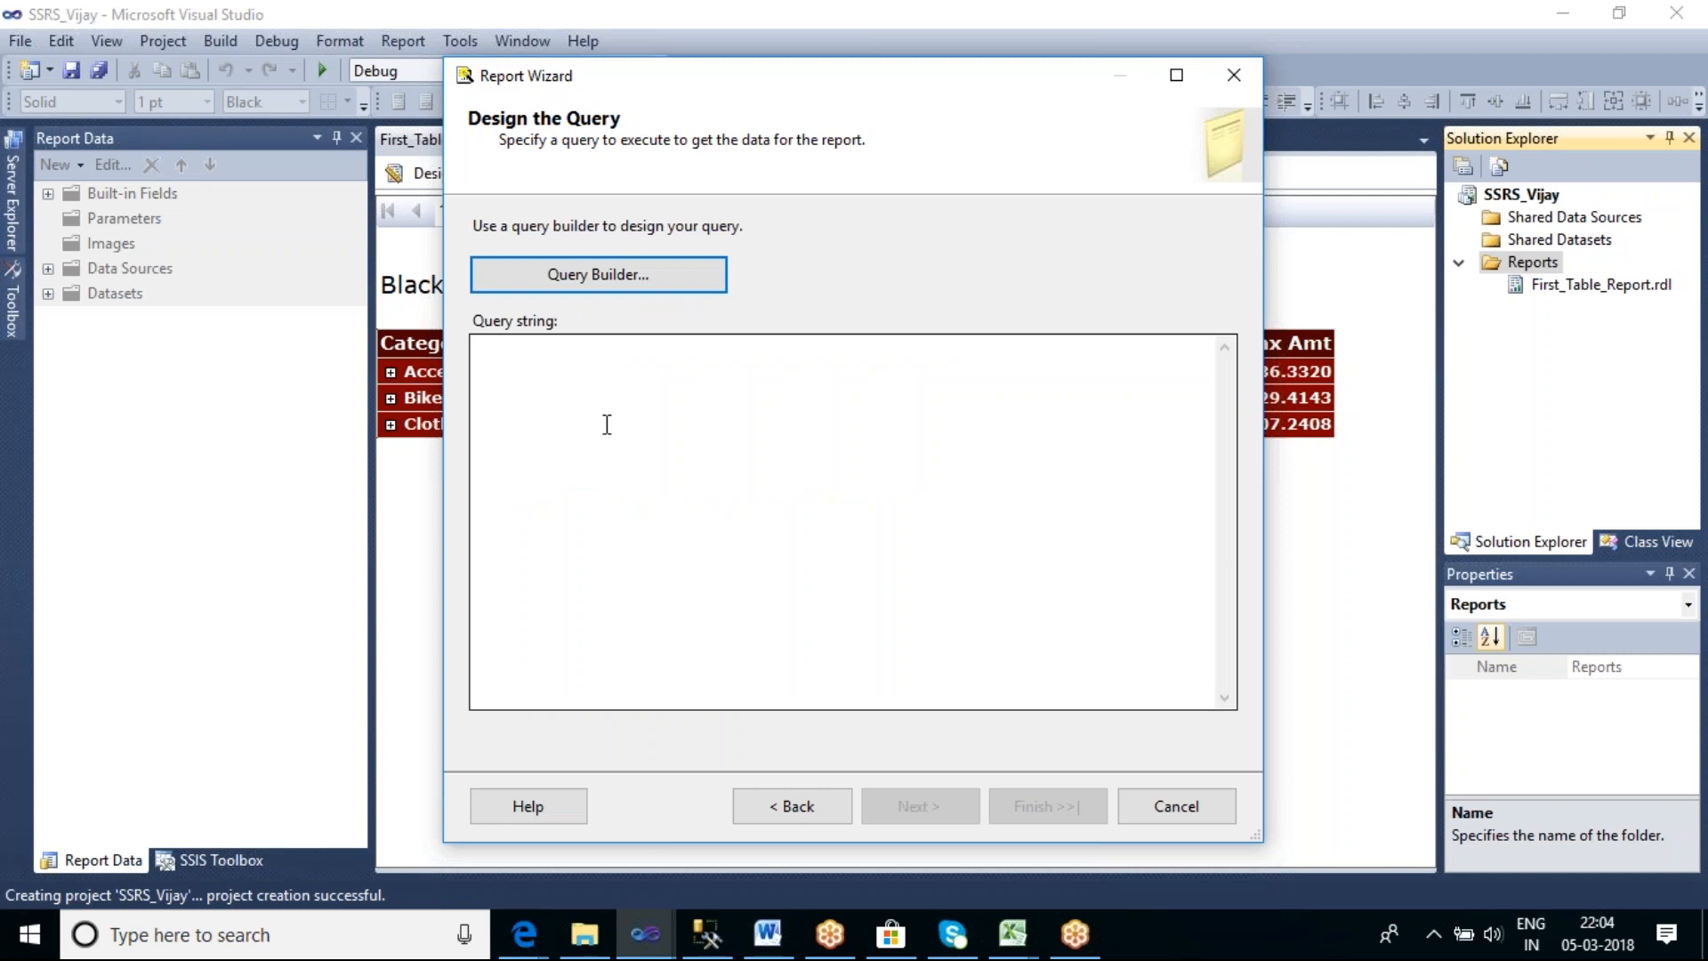
left_click(621, 278)
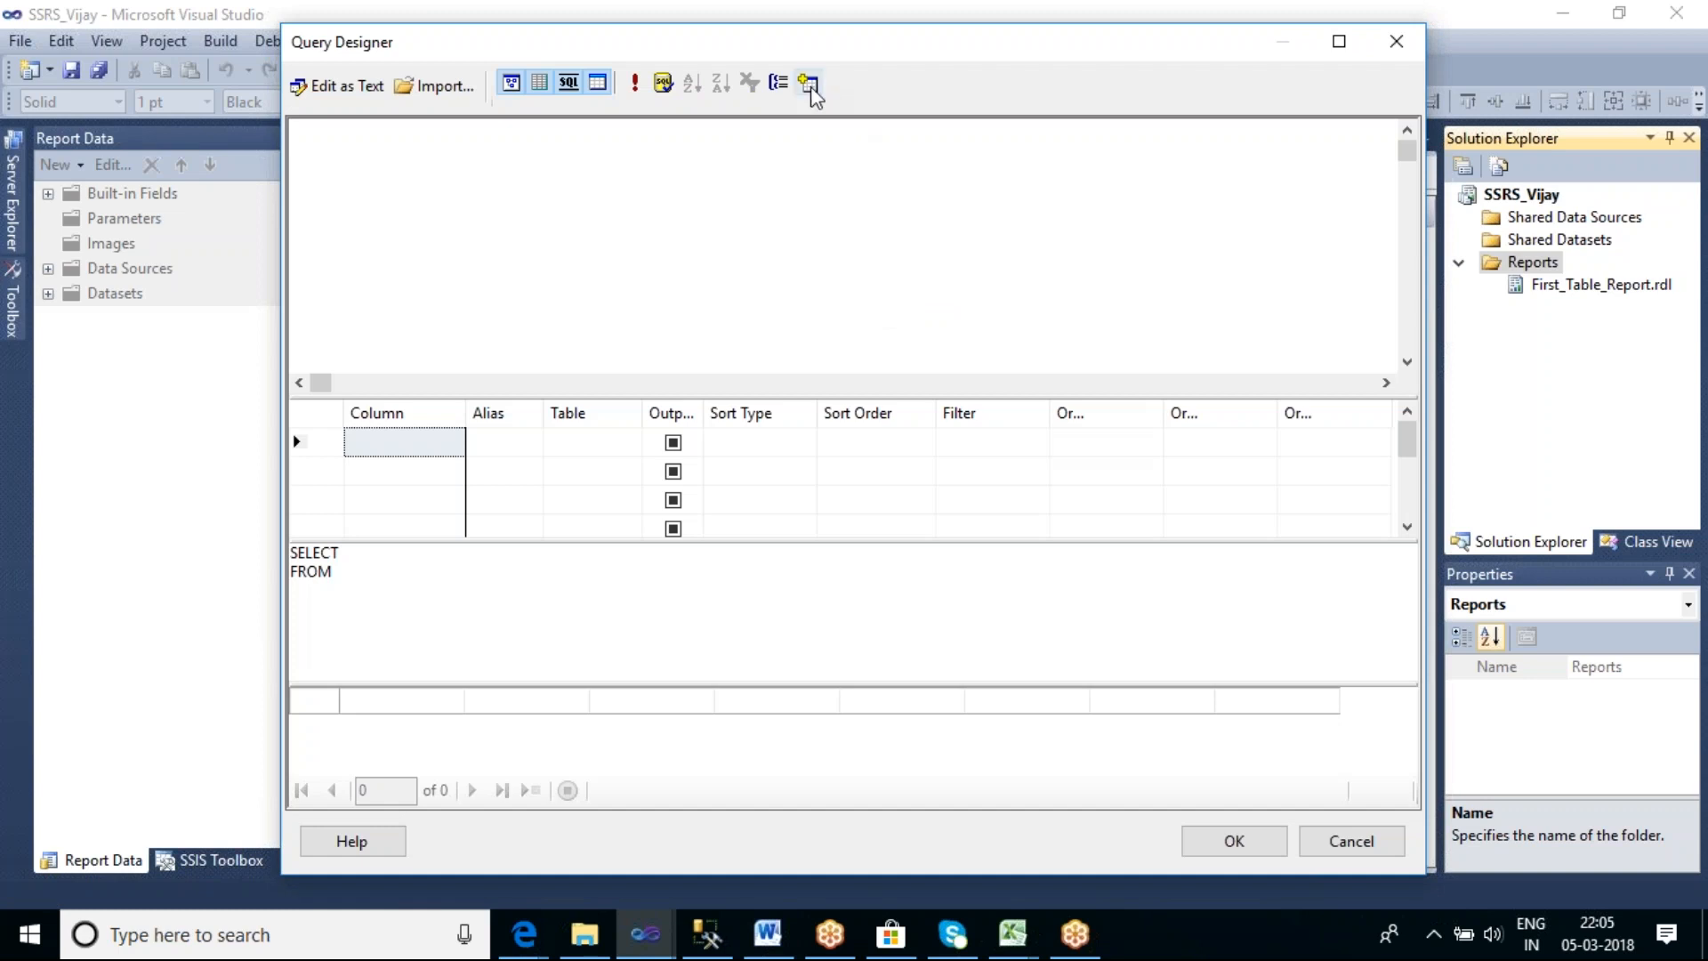
left_click(809, 84)
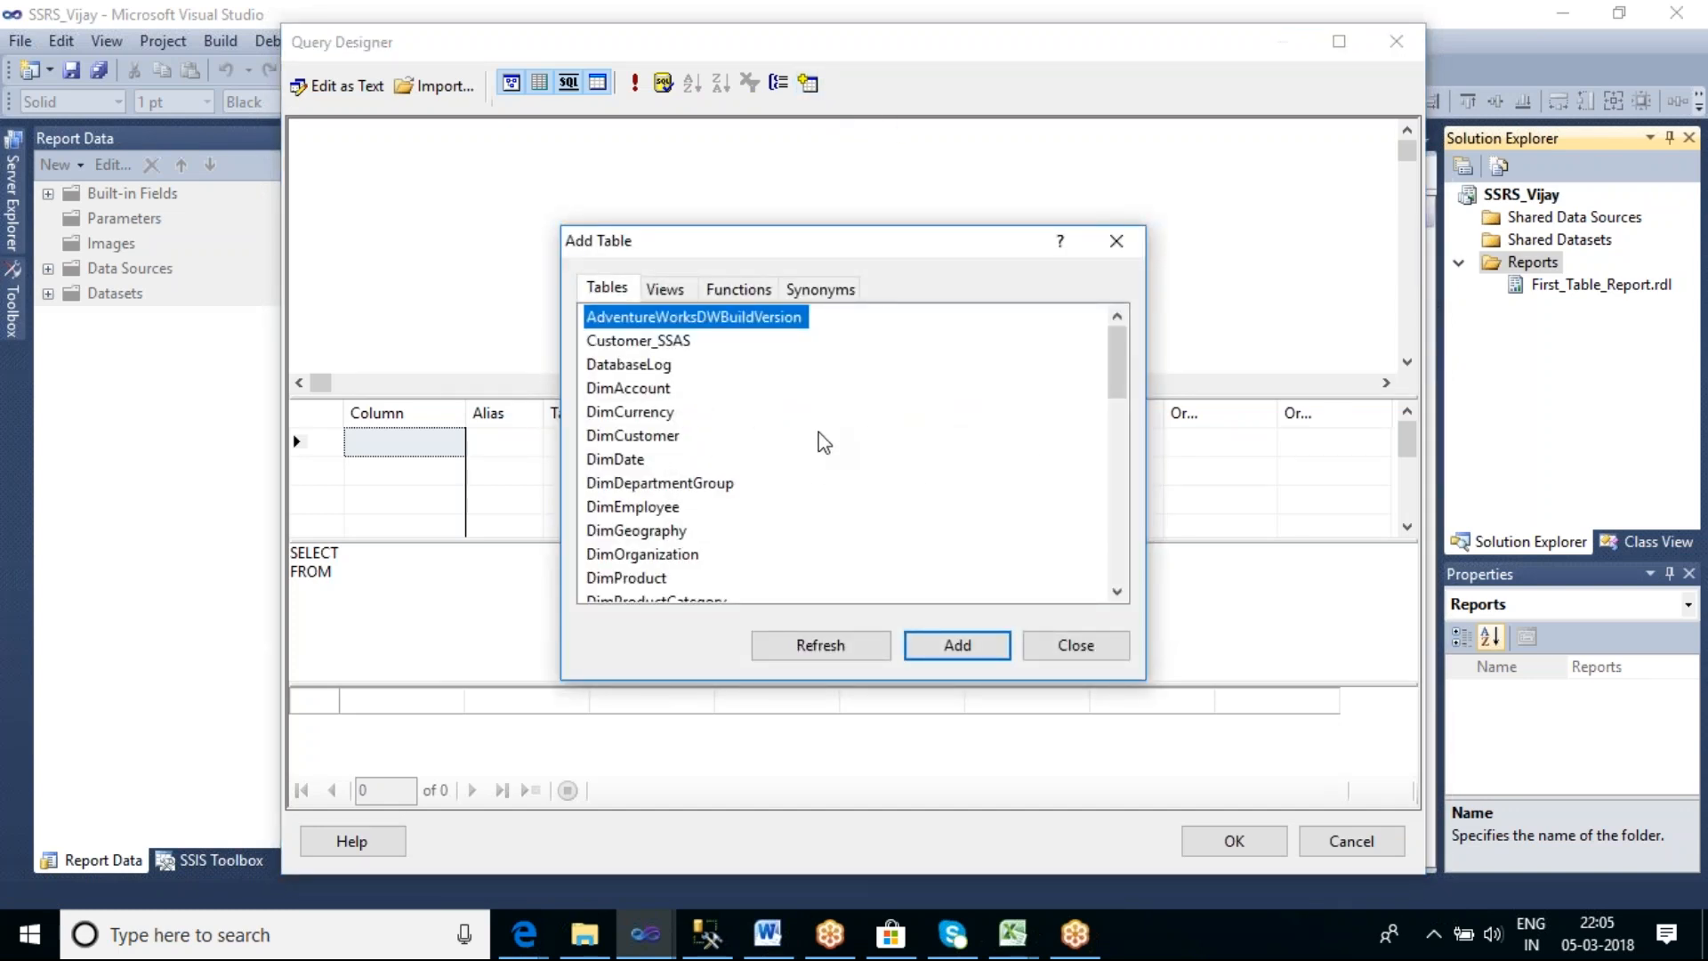
scroll(825, 442, "down", 2)
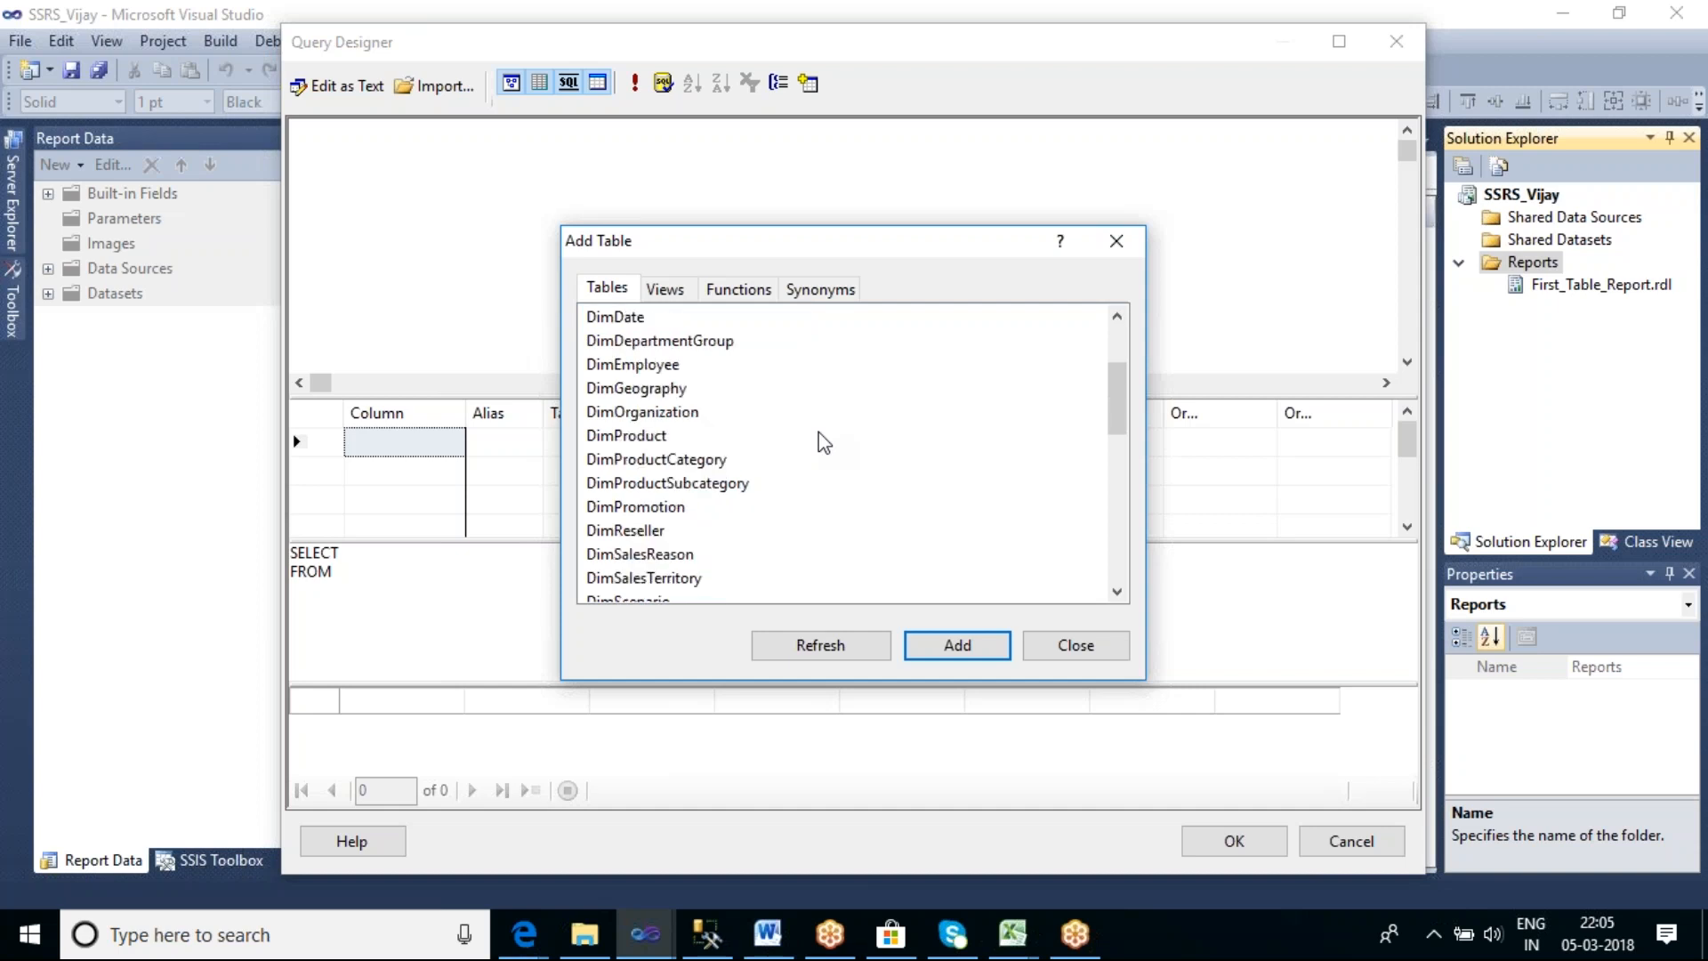
left_click(695, 469)
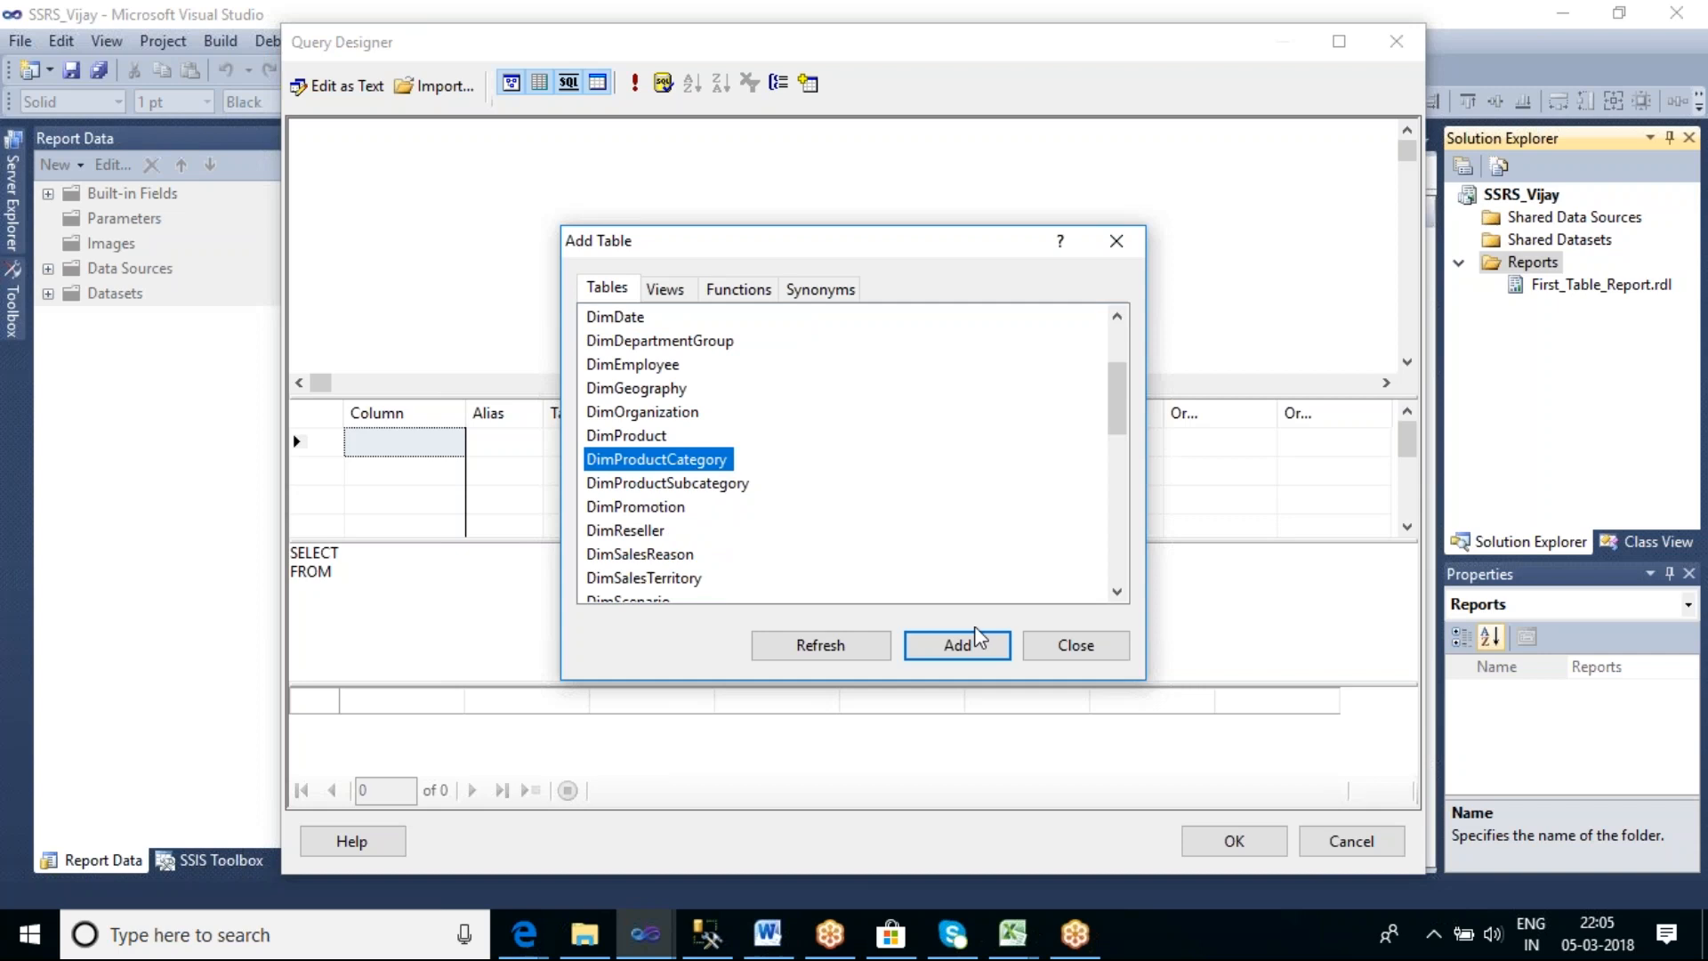
left_click(963, 647)
left_click(723, 483)
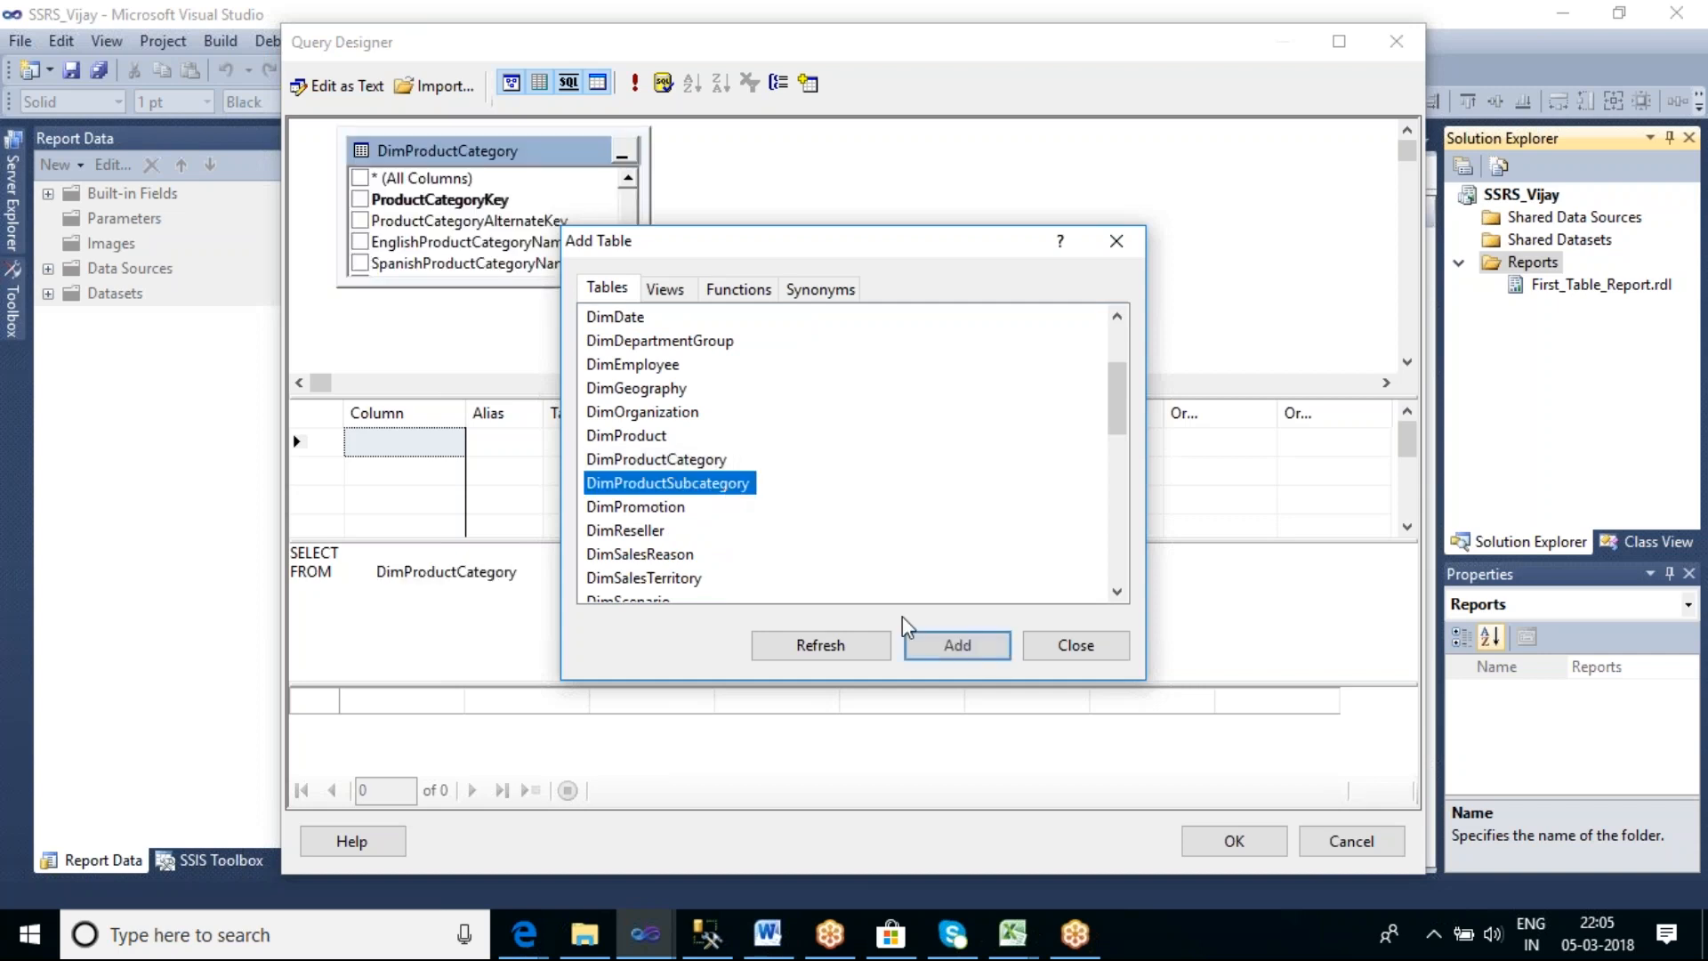
left_click(953, 647)
Add the DimProduct and FactInternetSales tables to the query and finish adding tables
left_click(662, 436)
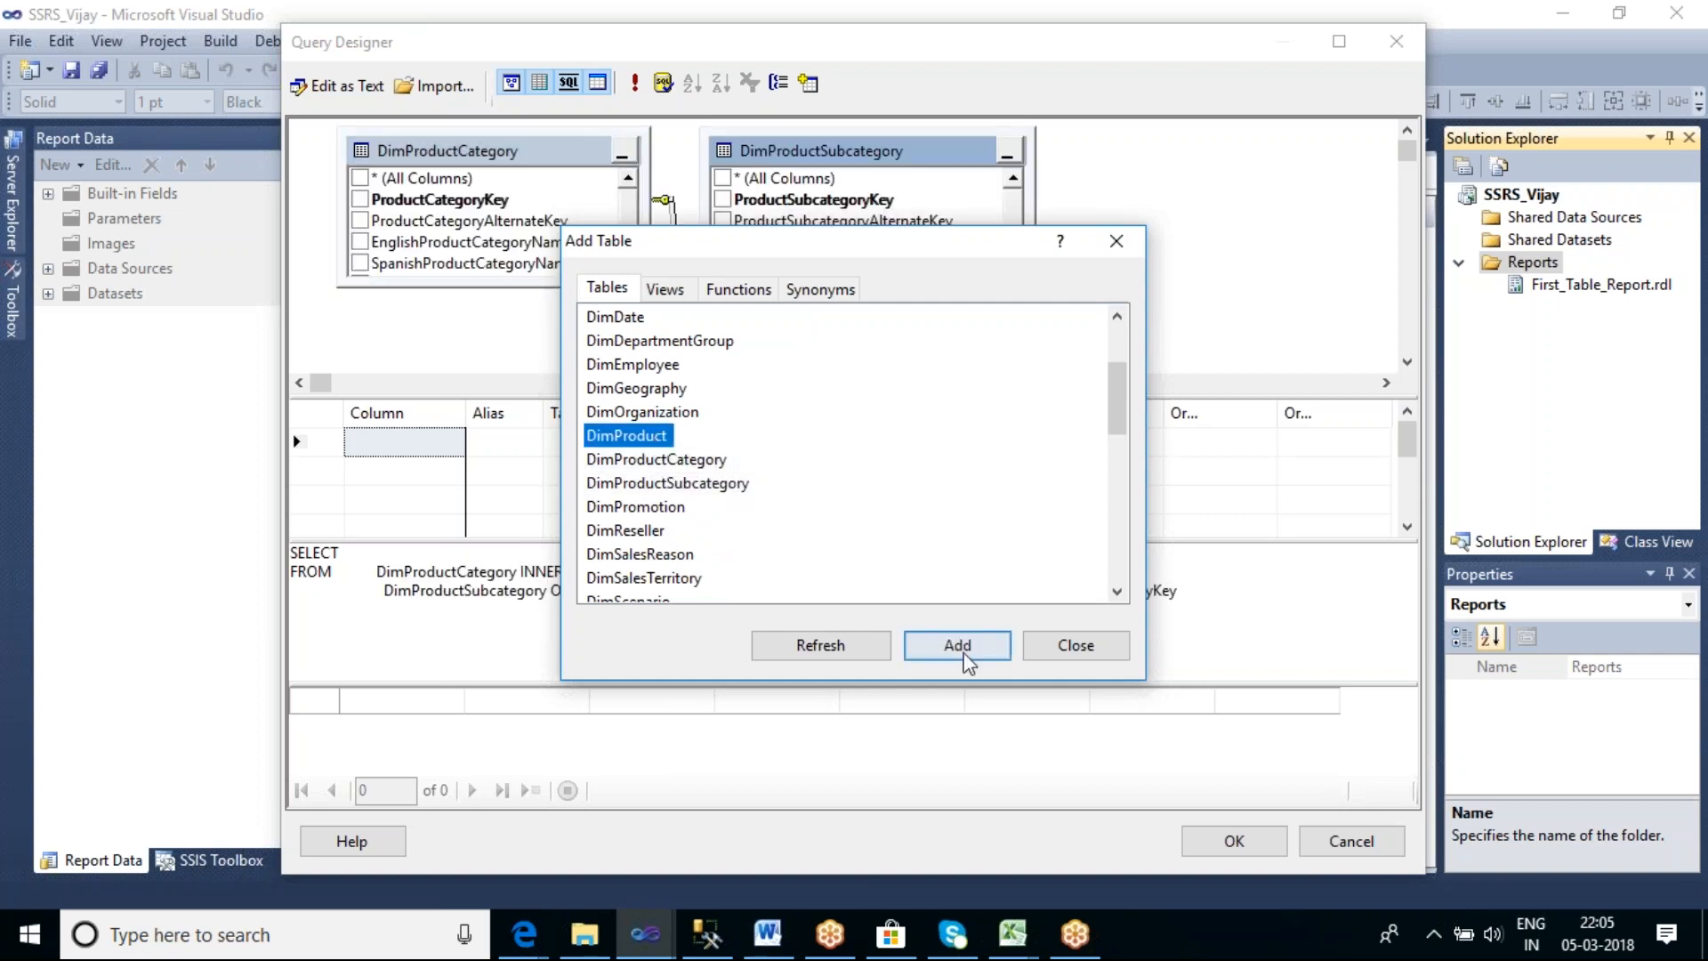
left_click(961, 647)
scroll(1001, 554, "down", 4)
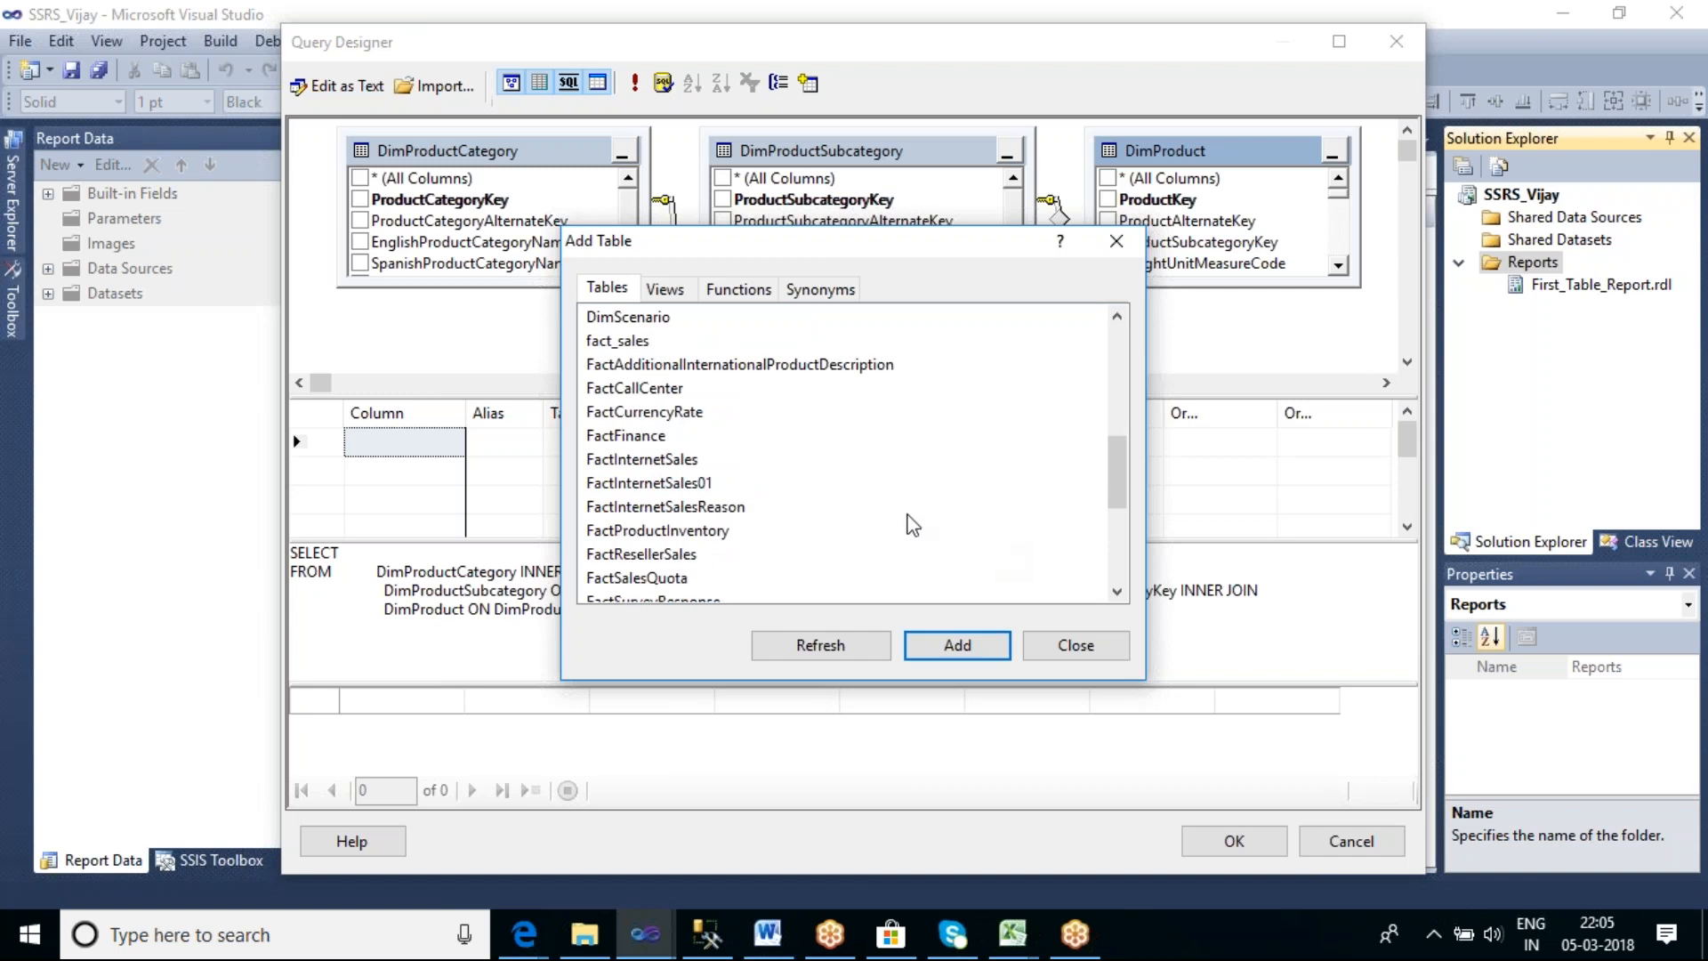
left_click(643, 459)
left_click(978, 652)
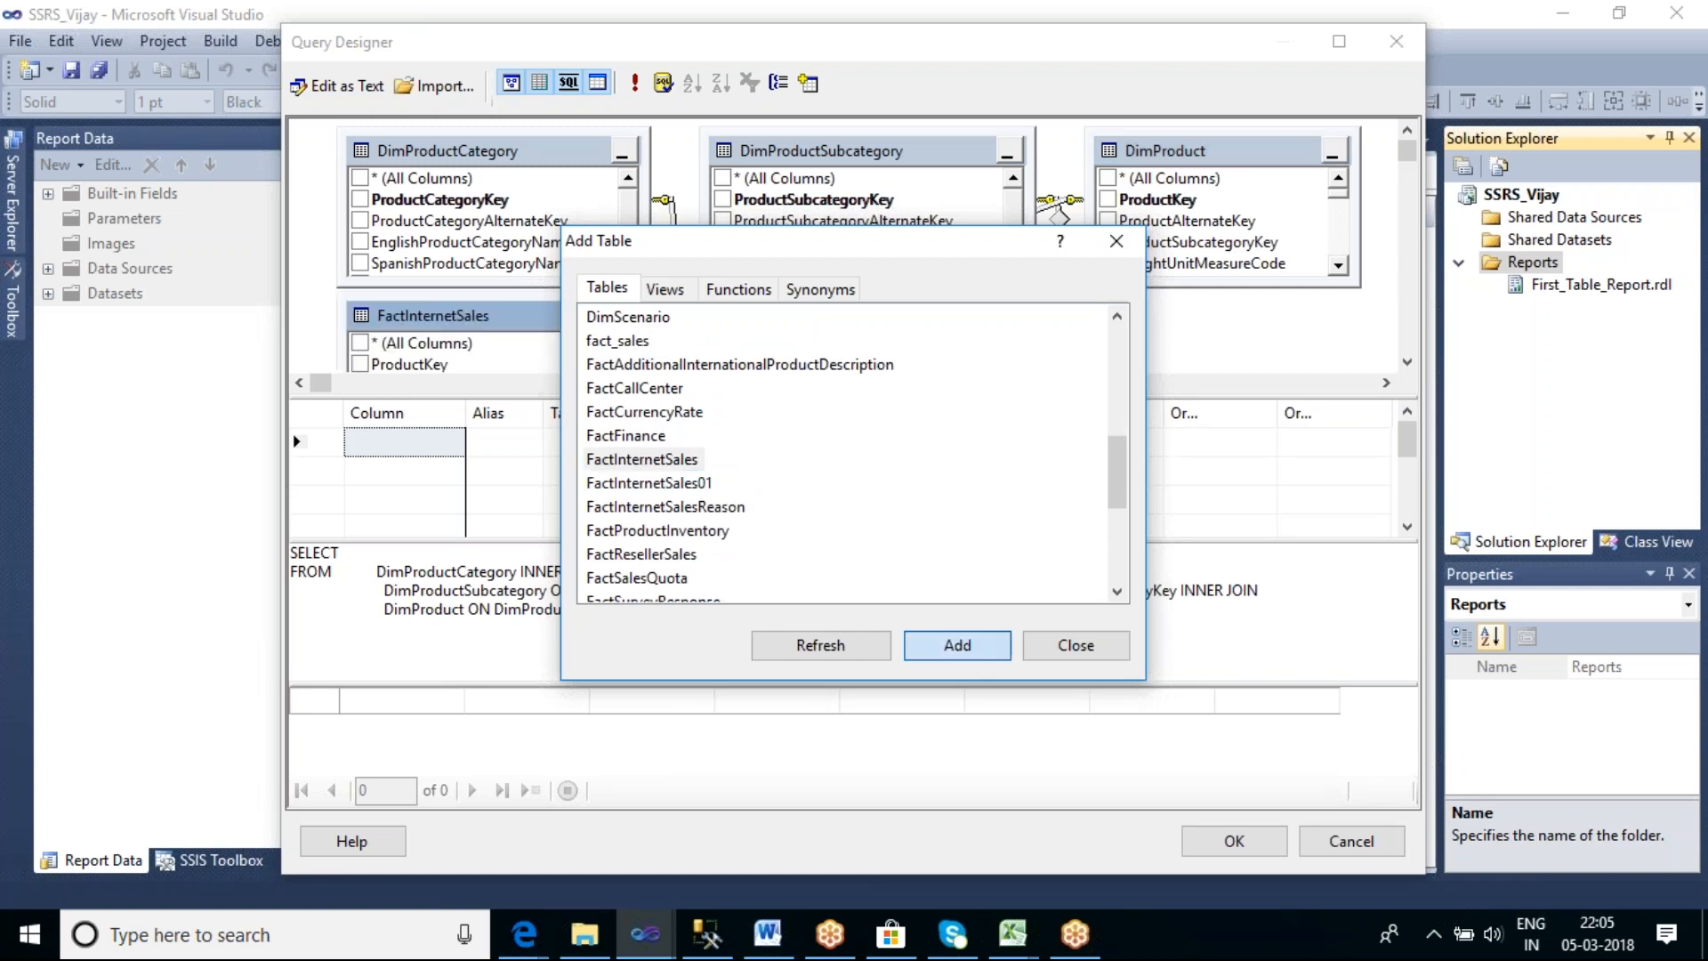
left_click(1054, 654)
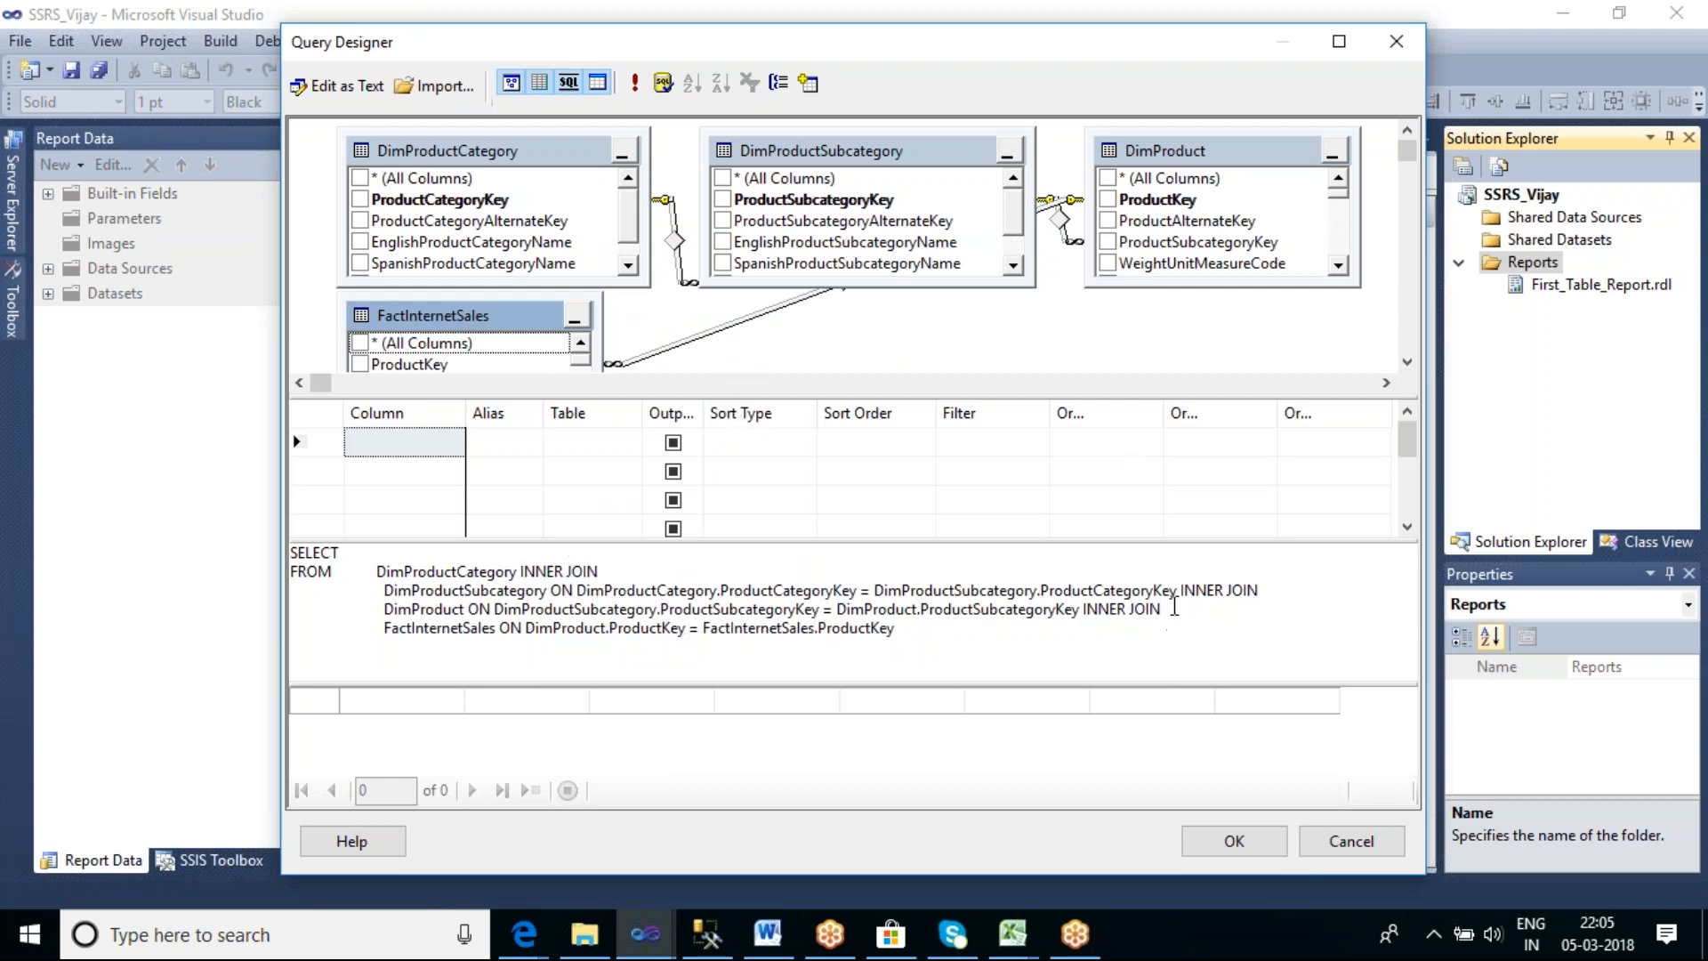
left_click(1184, 589)
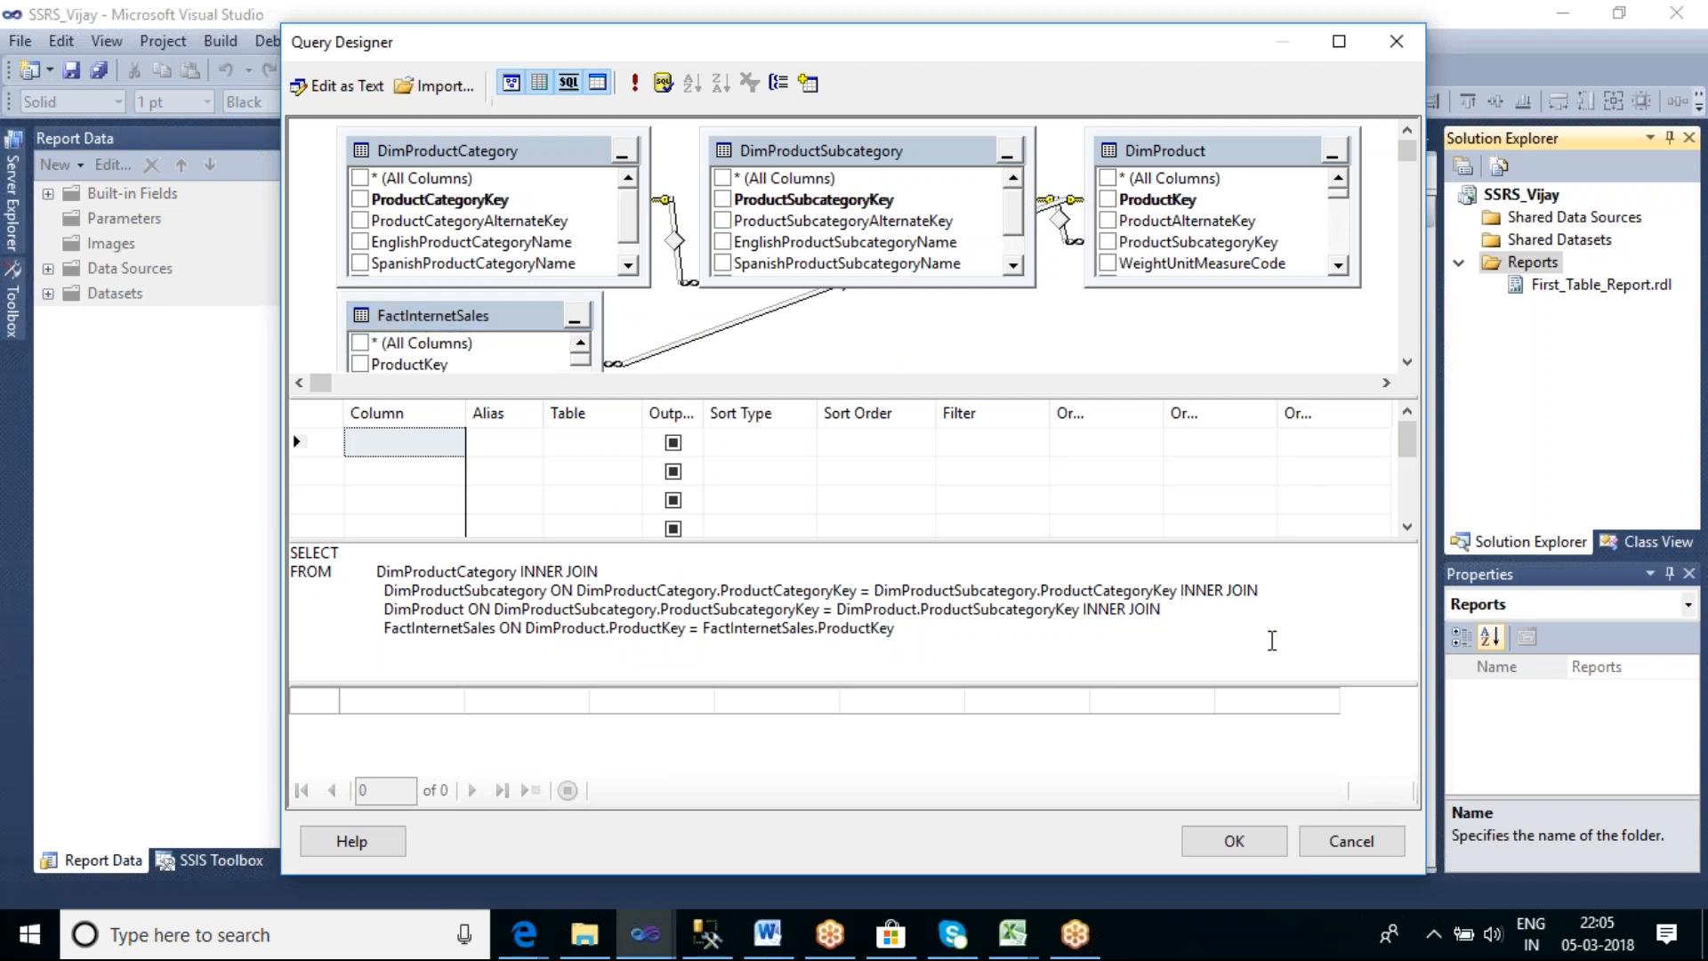
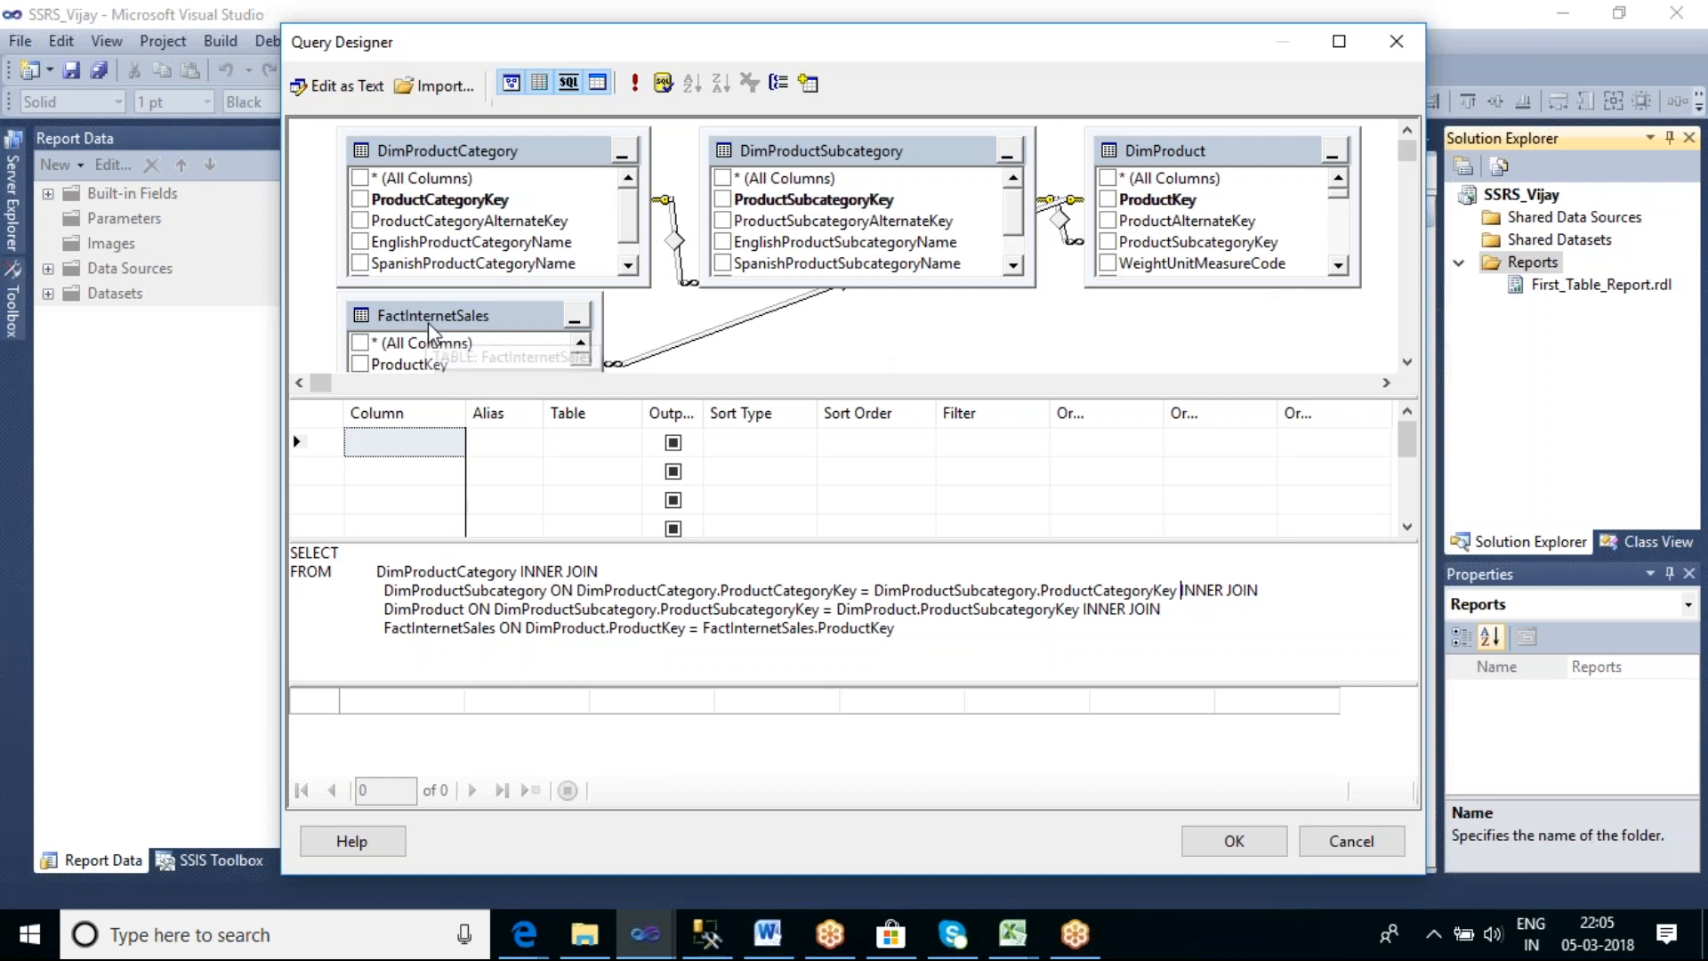
Include EnglishProductCategoryName, EnglishProductSubcategoryName, EnglishProductName and Color in the query output
left_click(361, 242)
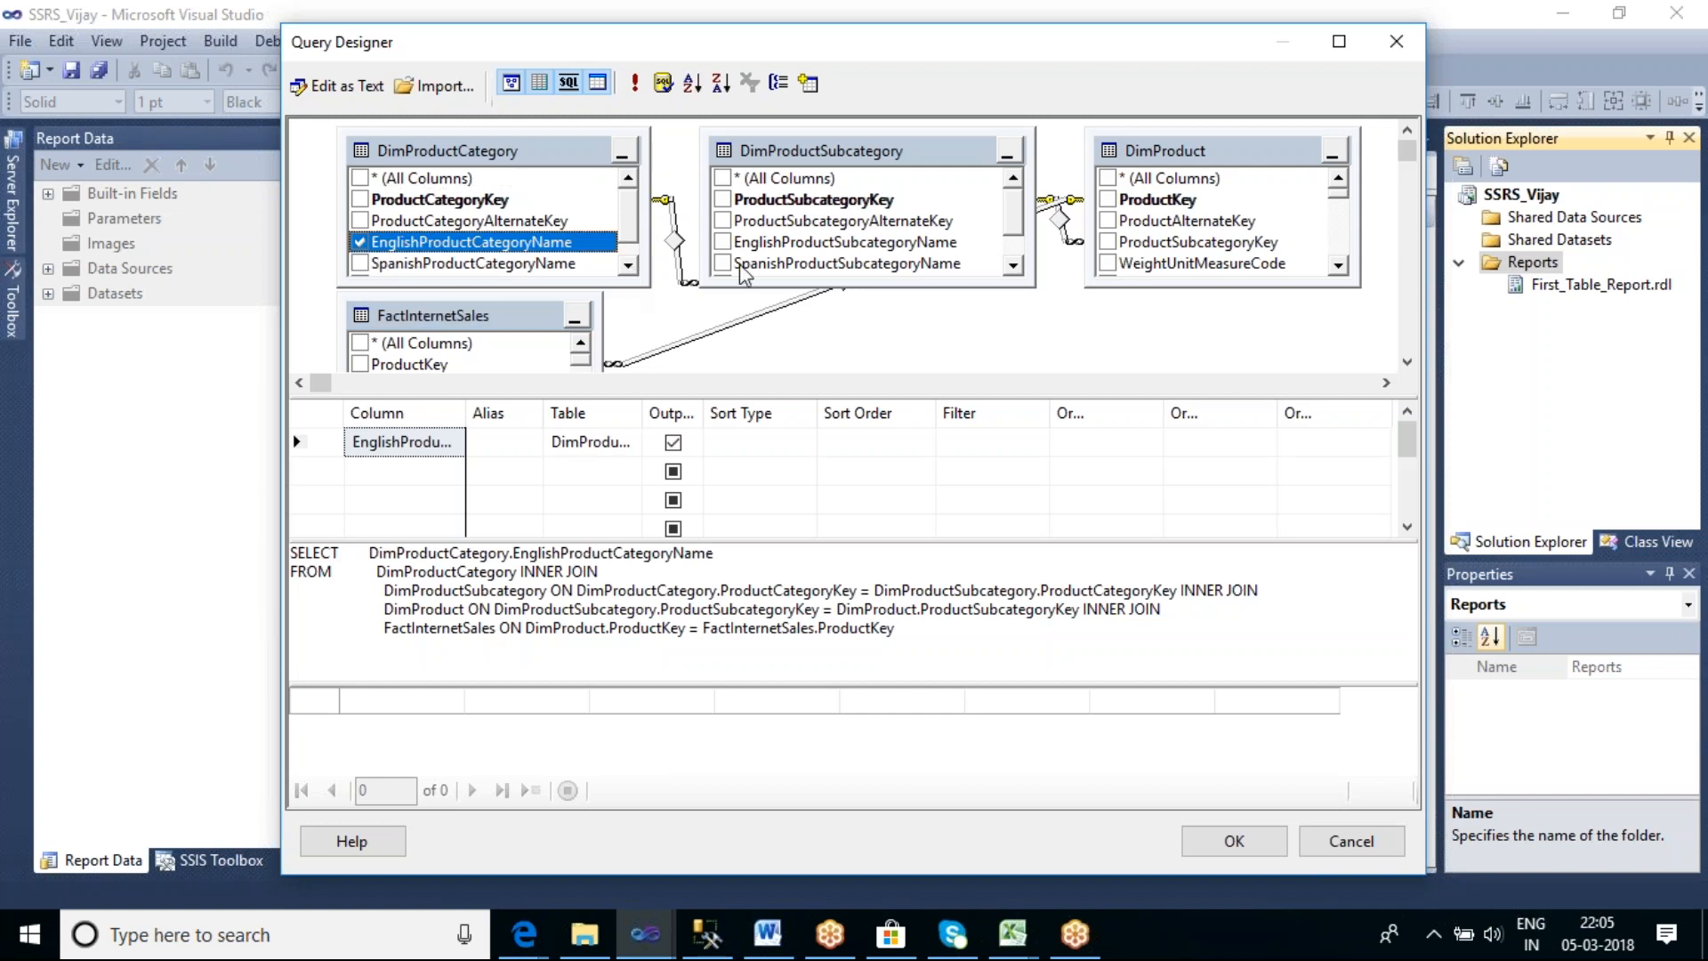
left_click(722, 242)
scroll(1196, 221, "down", 2)
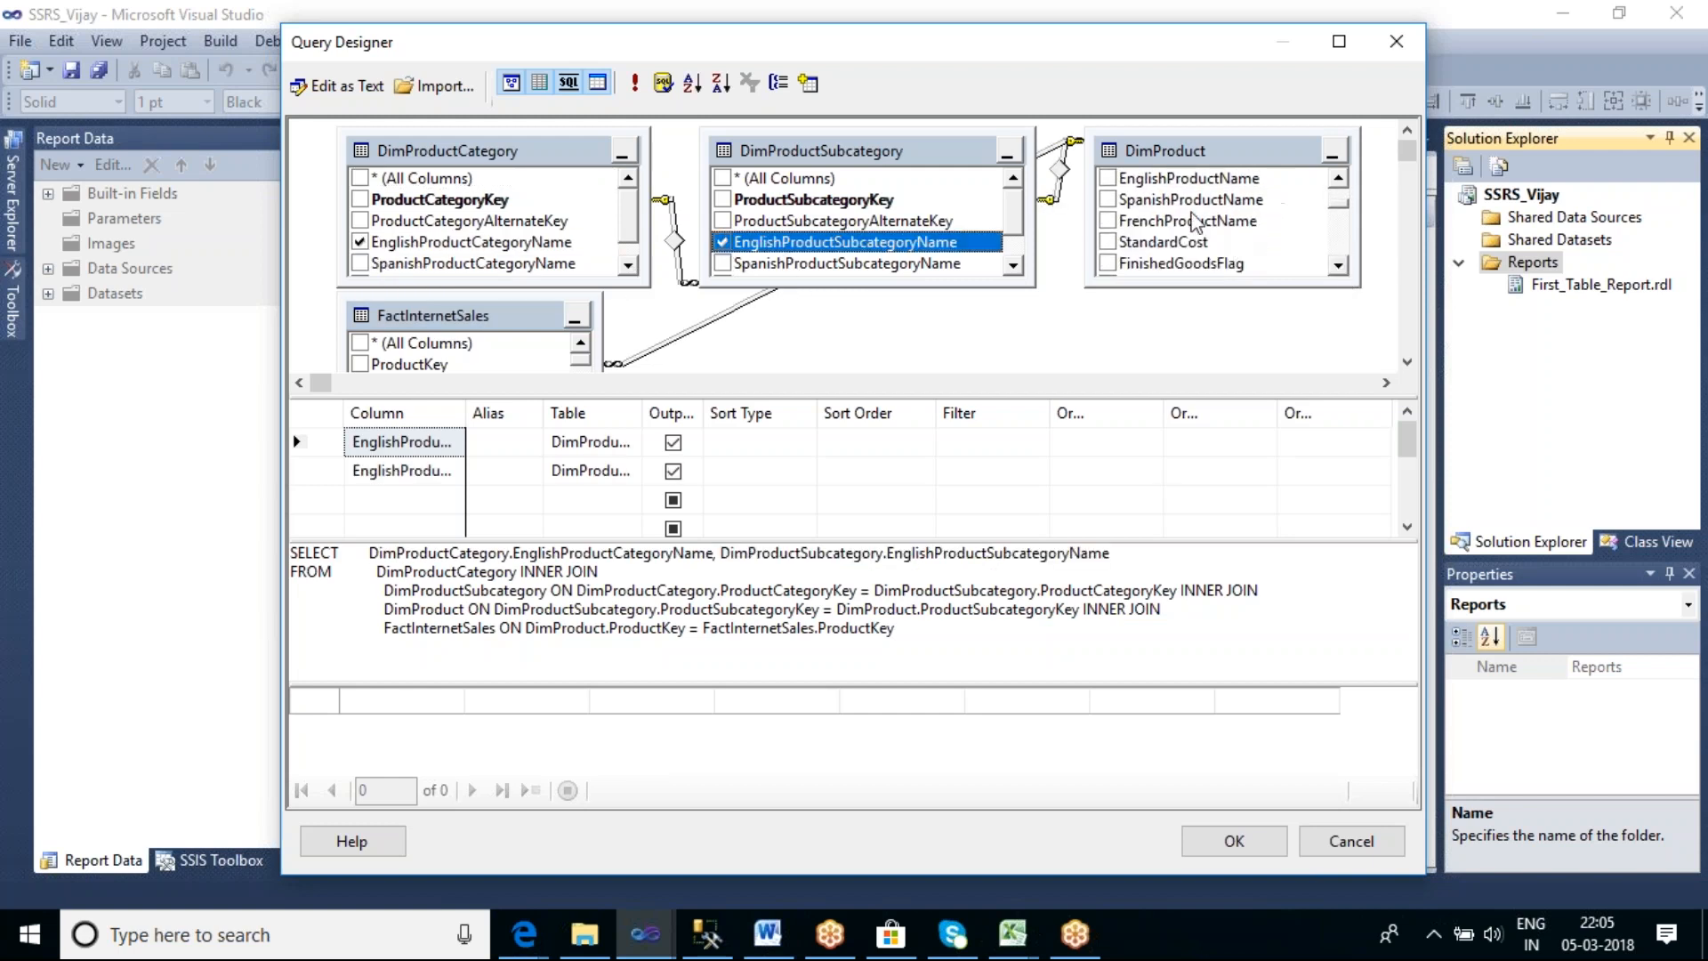
left_click(1108, 177)
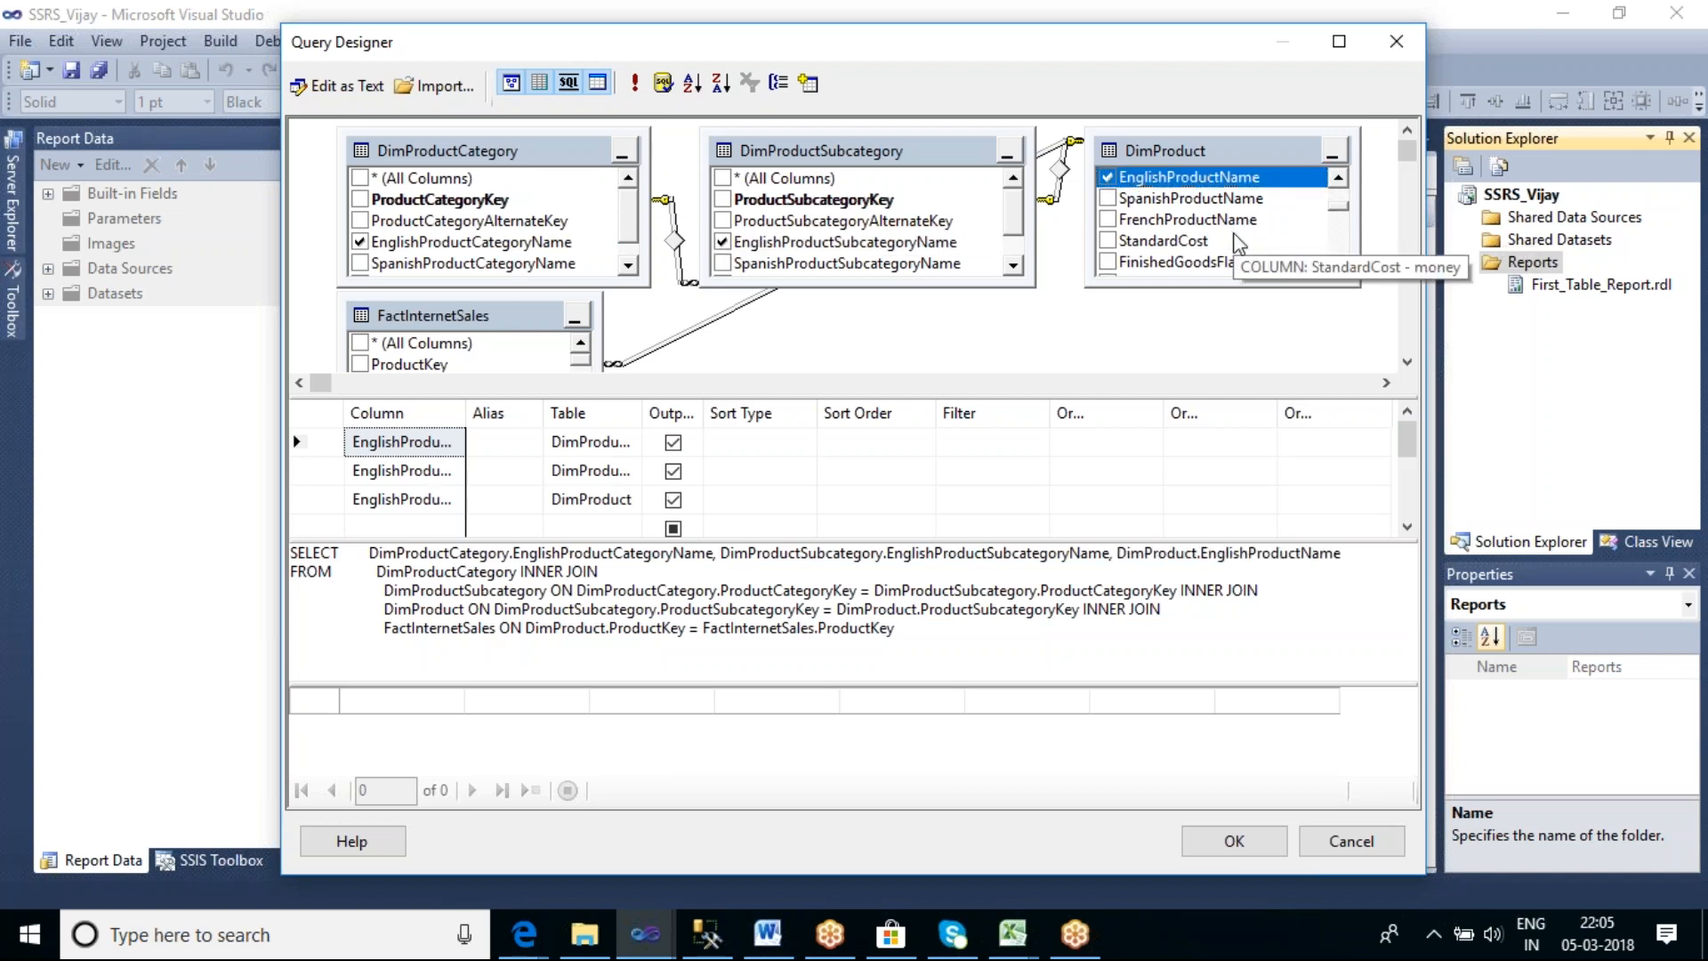
scroll(1237, 242, "down", 1)
left_click(1108, 242)
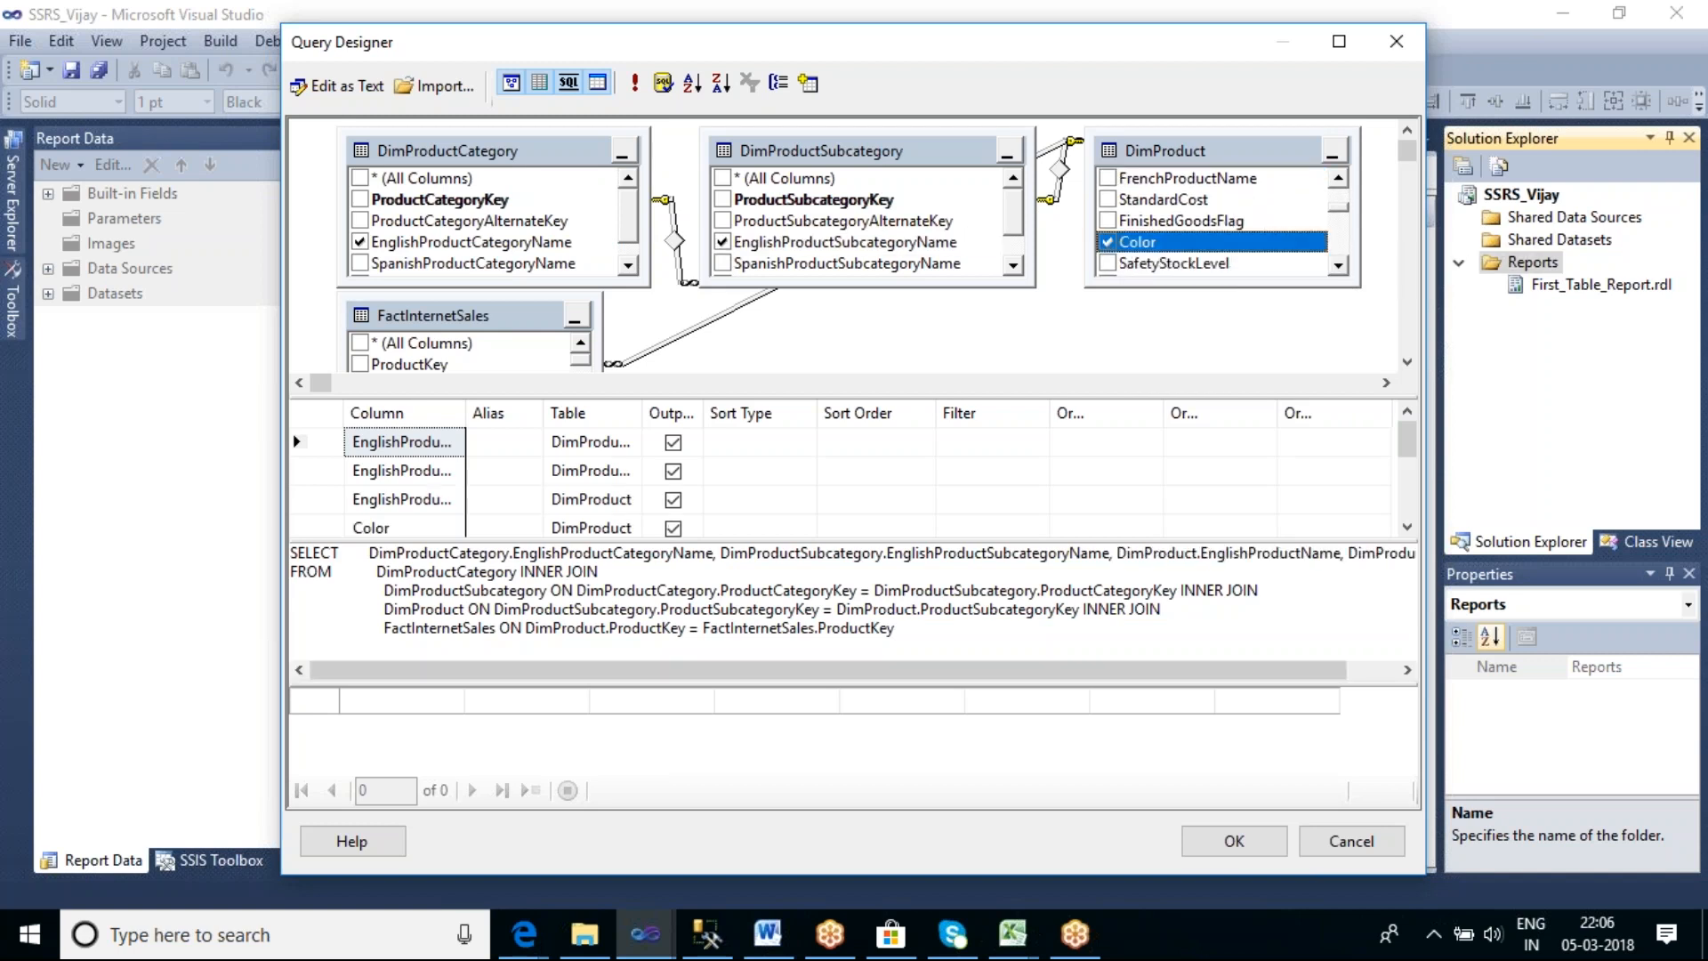
Include SalesAmount and TaxAmt from the FactInternetSales table in the query output
left_click(1407, 361)
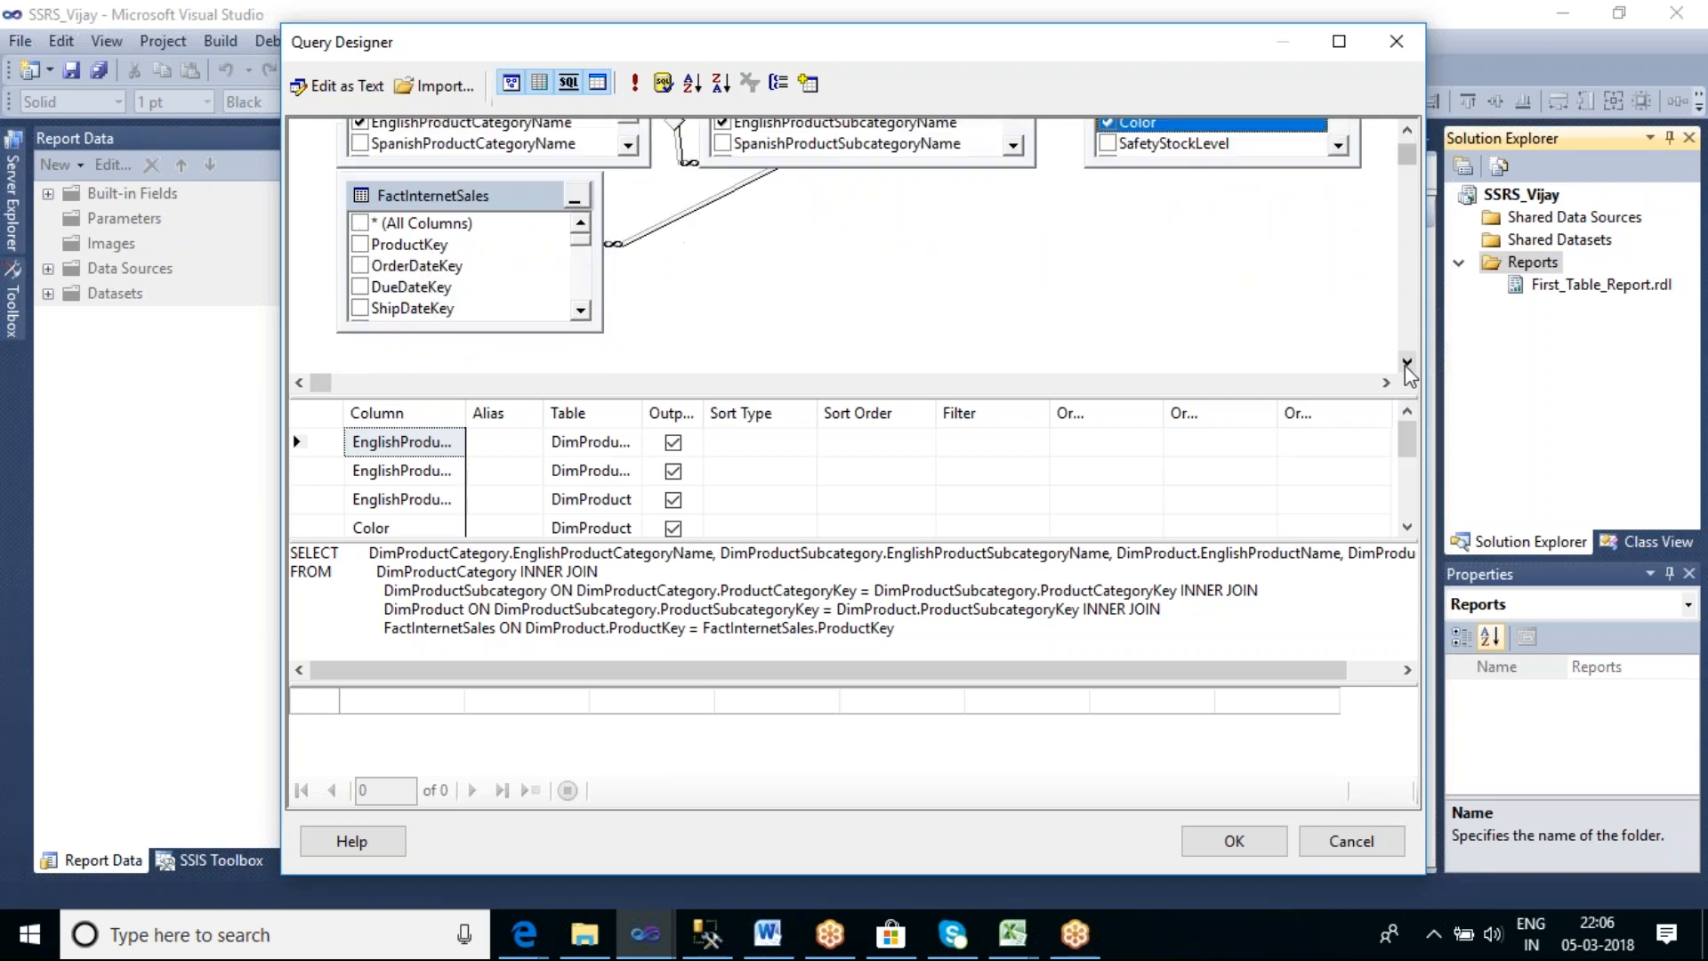
left_click(583, 310)
left_click(583, 312)
left_click(582, 311)
left_click(583, 311)
left_click(583, 311)
left_click(583, 312)
left_click(582, 311)
left_click(583, 311)
left_click(583, 312)
left_click(583, 311)
left_click(582, 311)
left_click(583, 312)
left_click(583, 312)
left_click(360, 286)
left_click(360, 308)
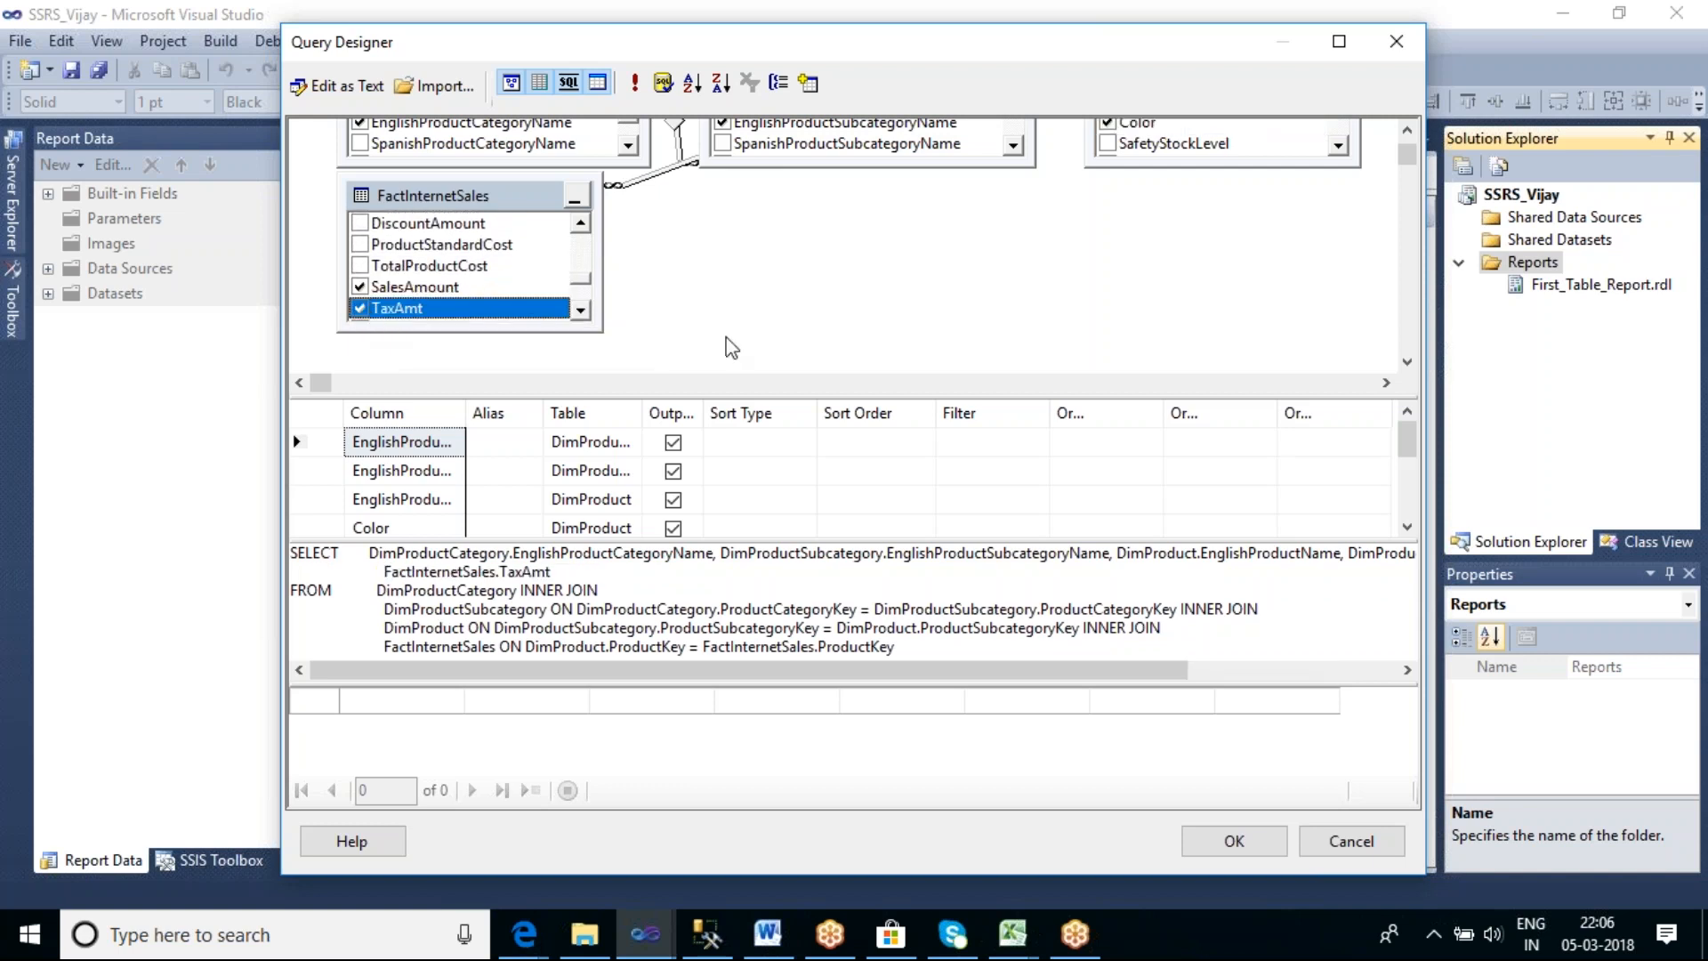
Accept the designed query and continue with the Tabular report type
left_click(1233, 841)
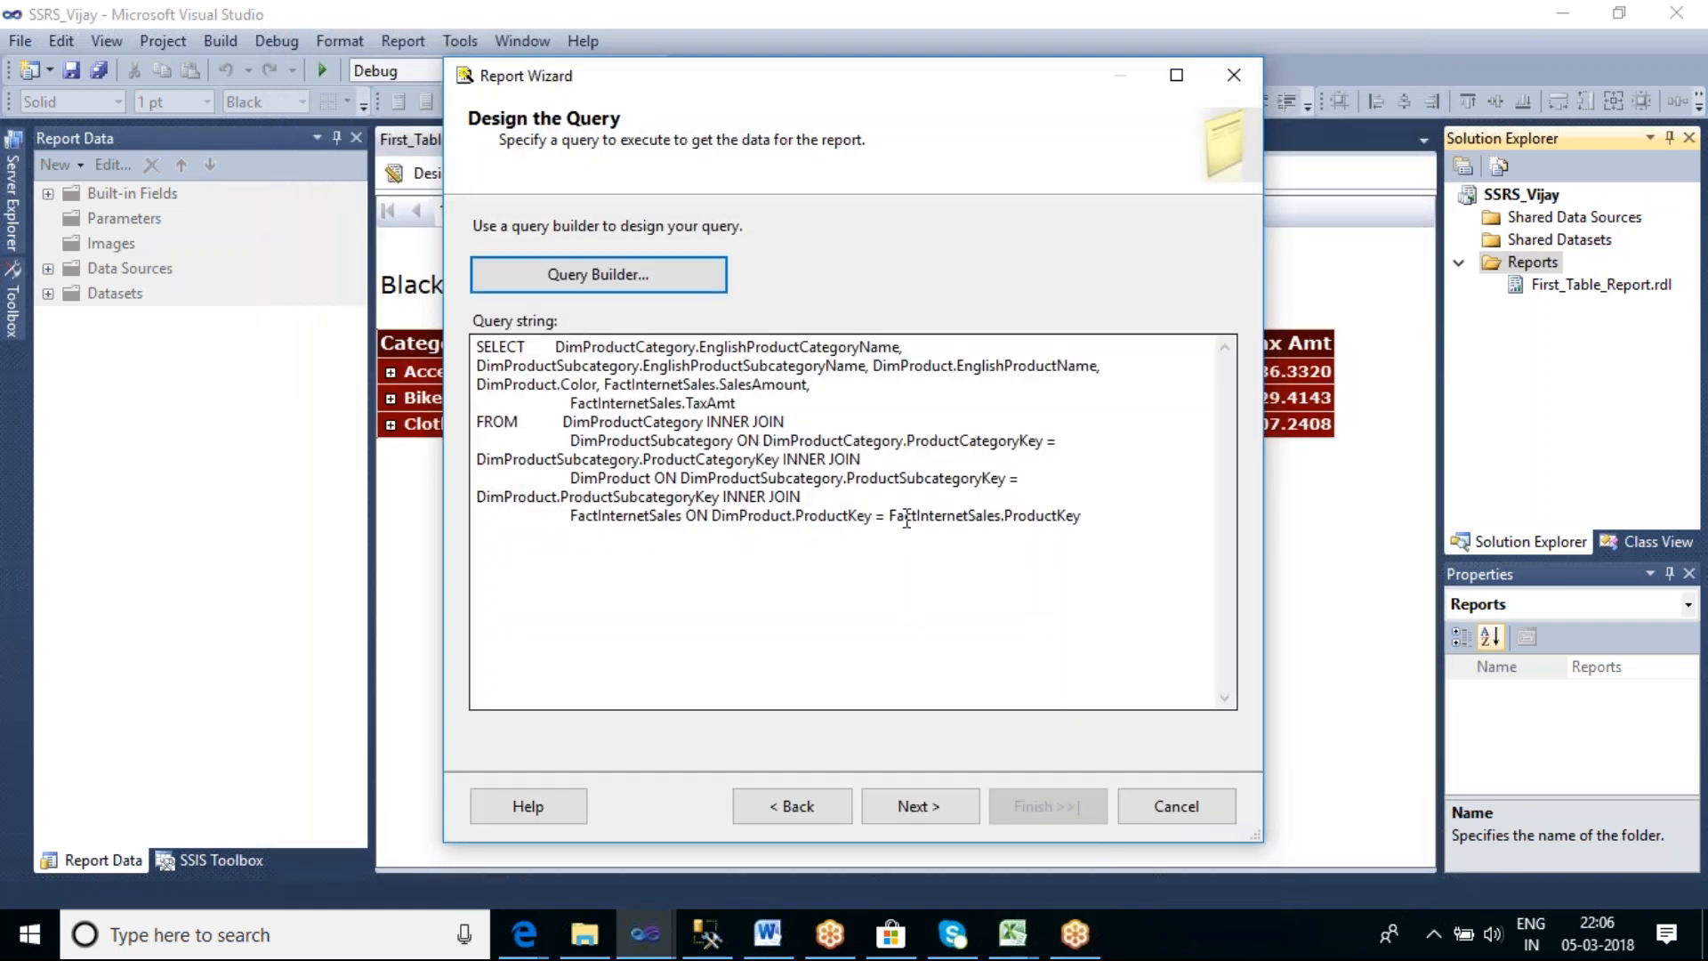
left_click(917, 807)
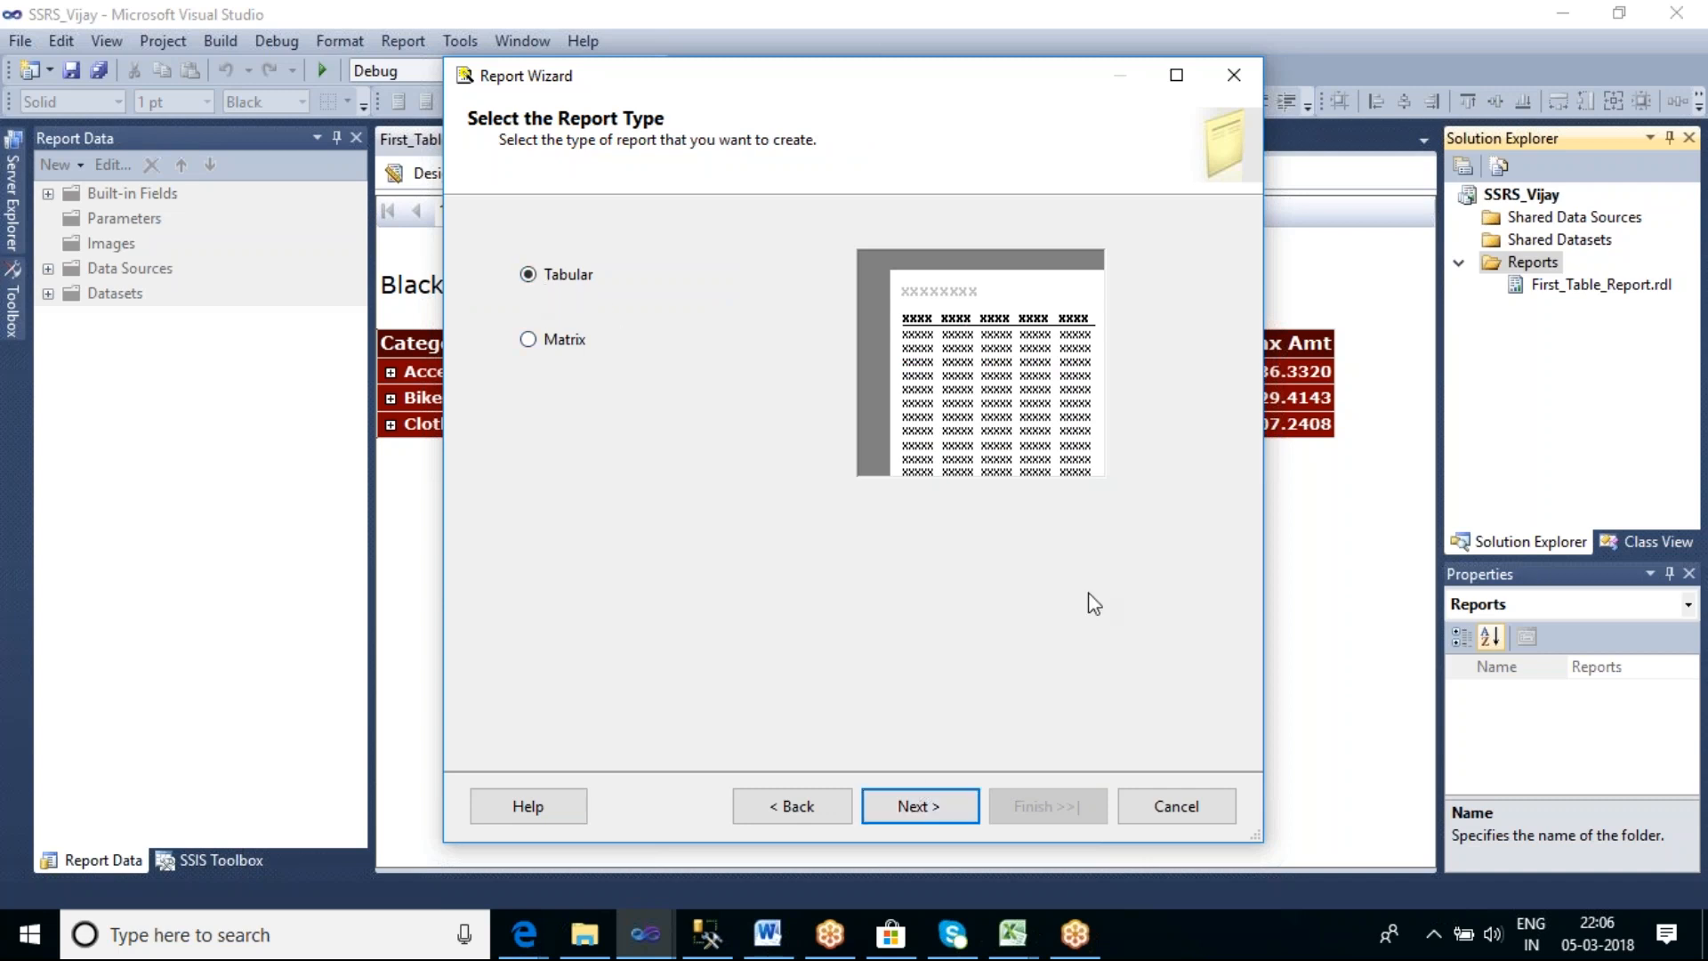
left_click(945, 815)
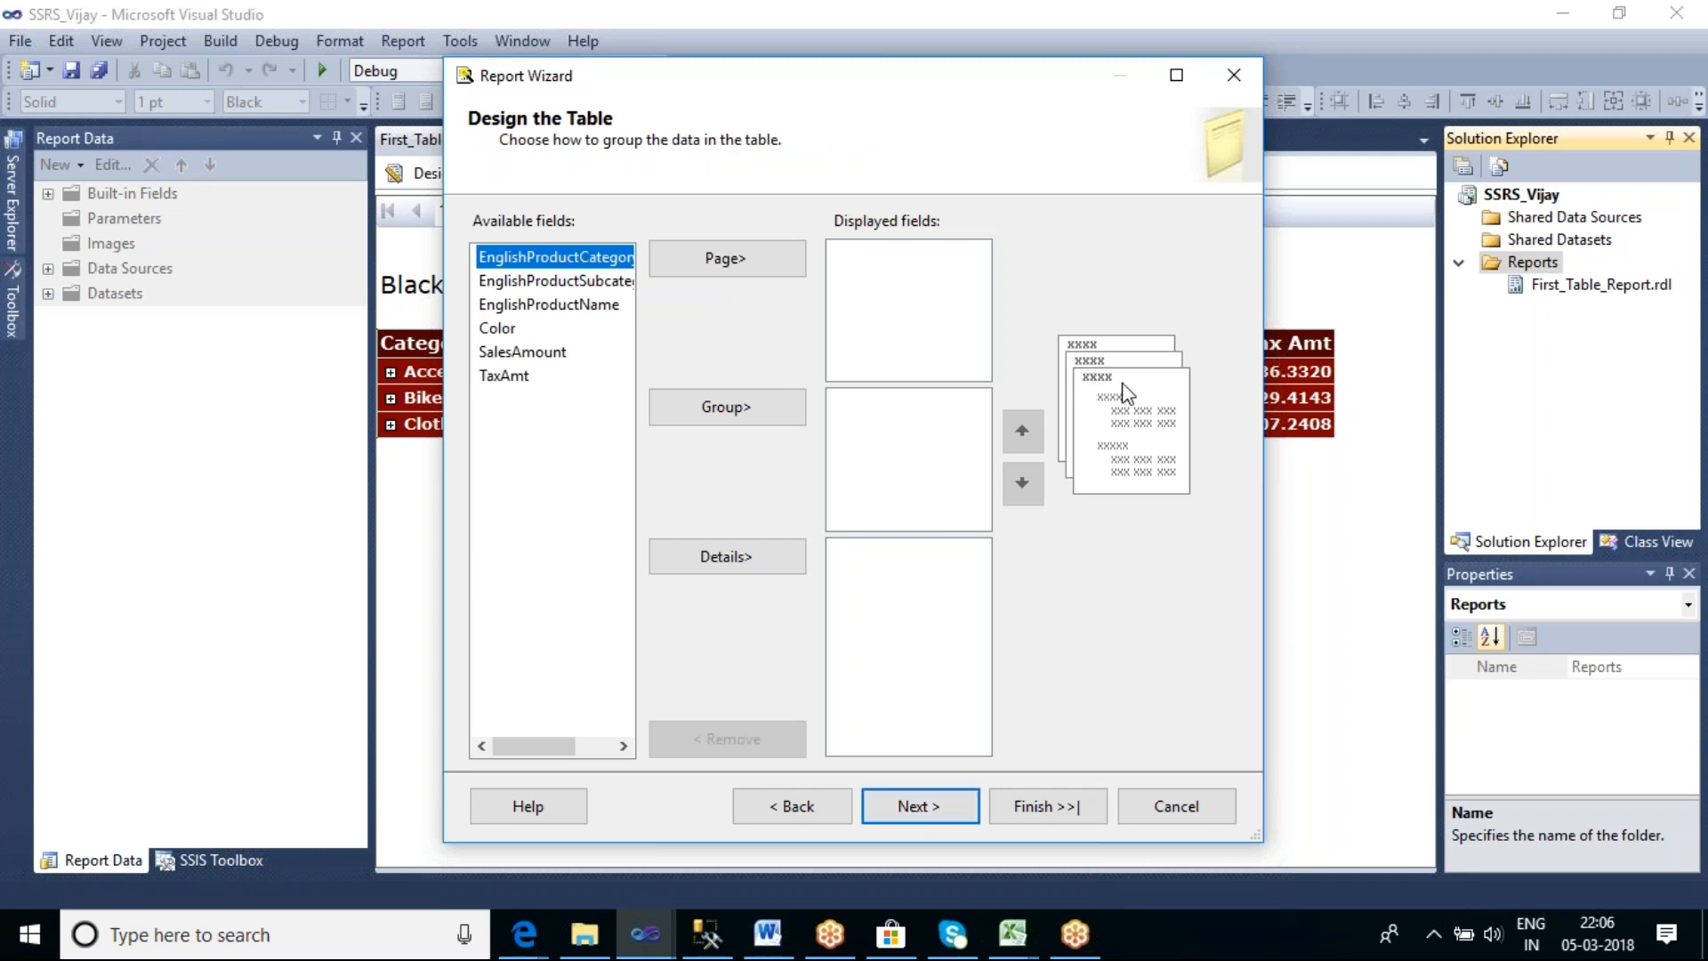
Assign Color as the page field and group the table by EnglishProductCategoryName, EnglishProductSubcategoryName and EnglishProductName
left_click(502, 329)
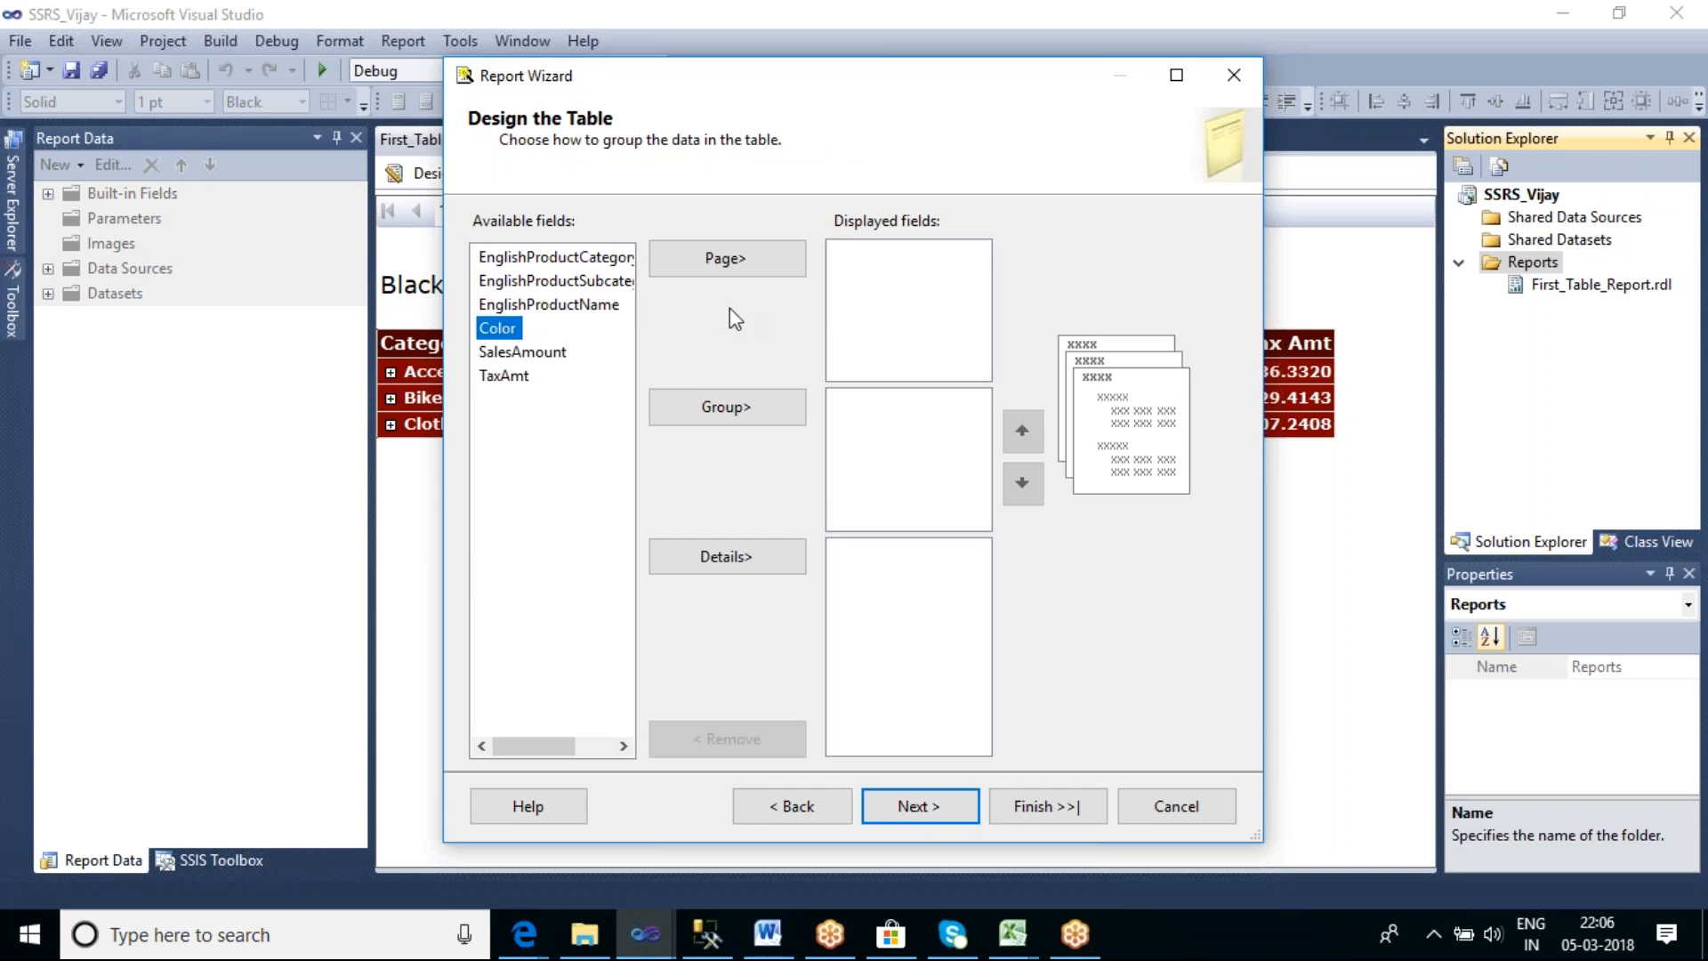
left_click(743, 264)
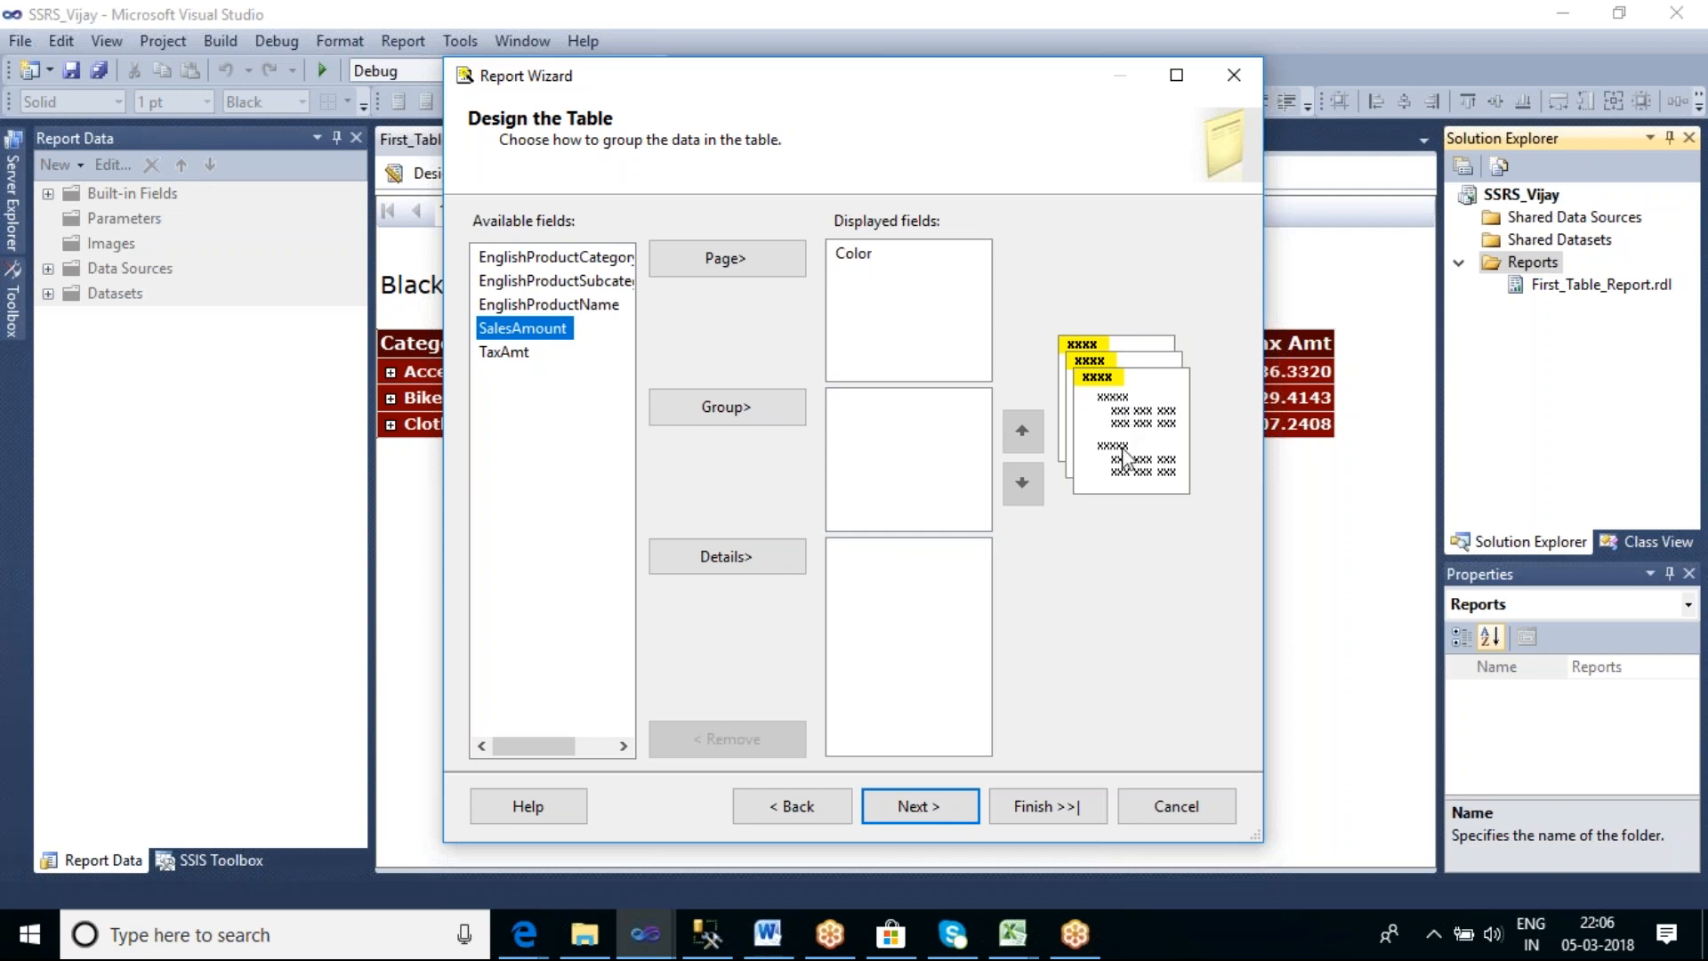
left_click(621, 258)
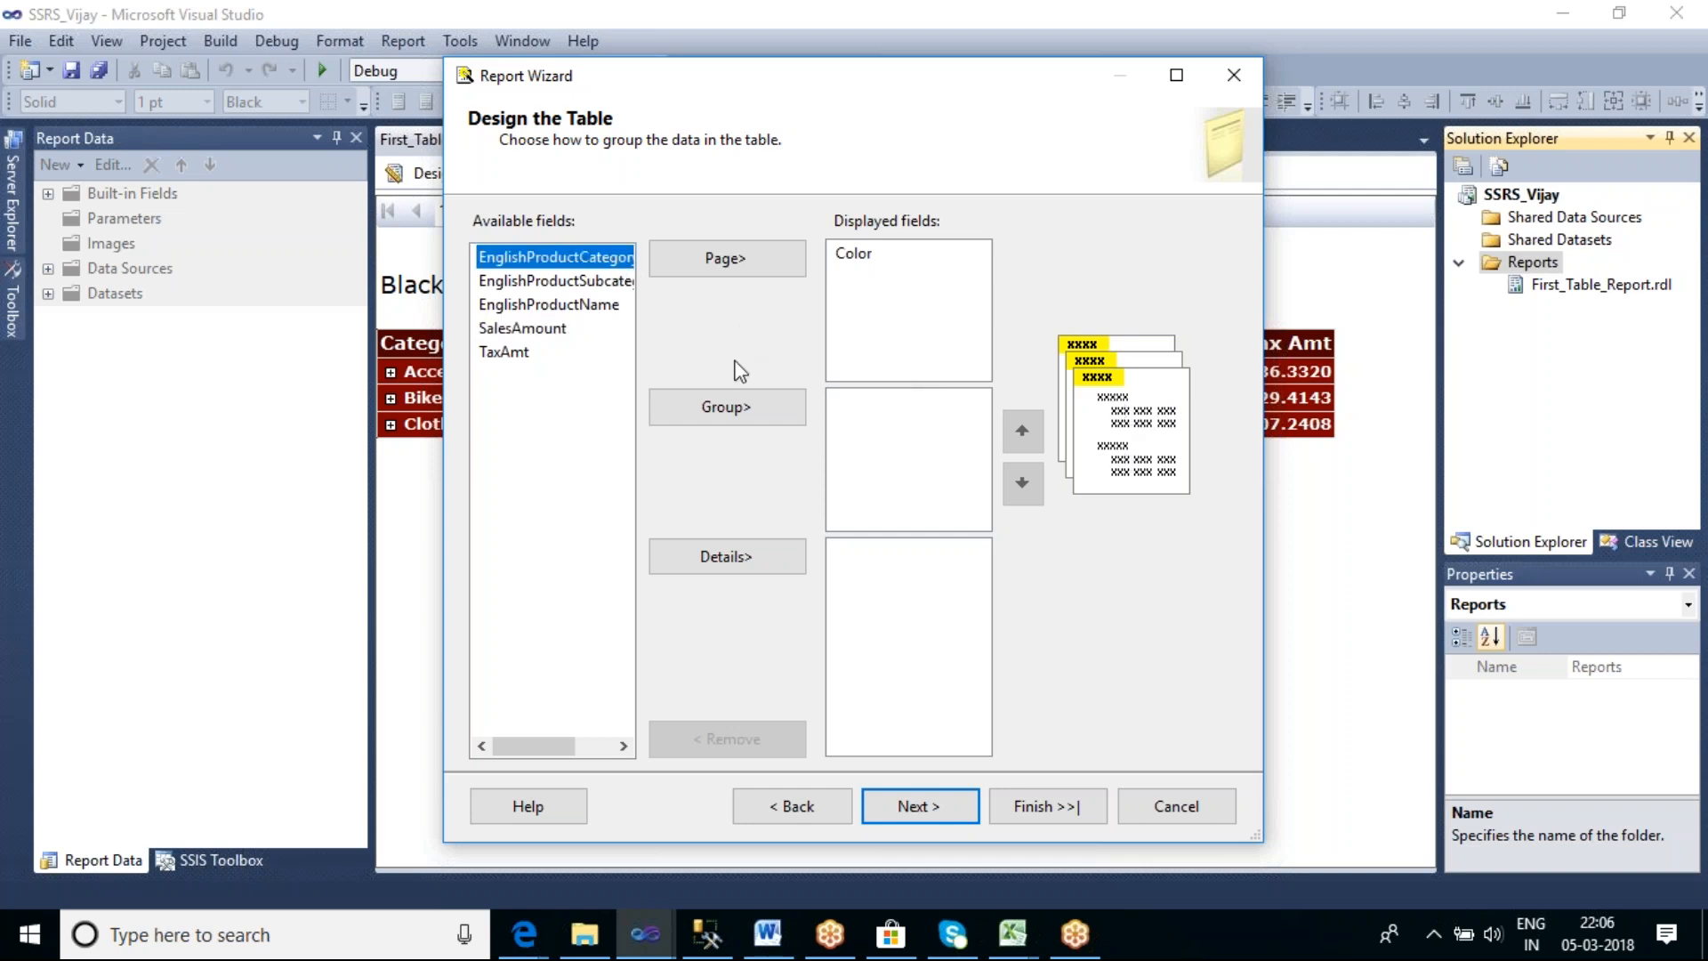
left_click(738, 411)
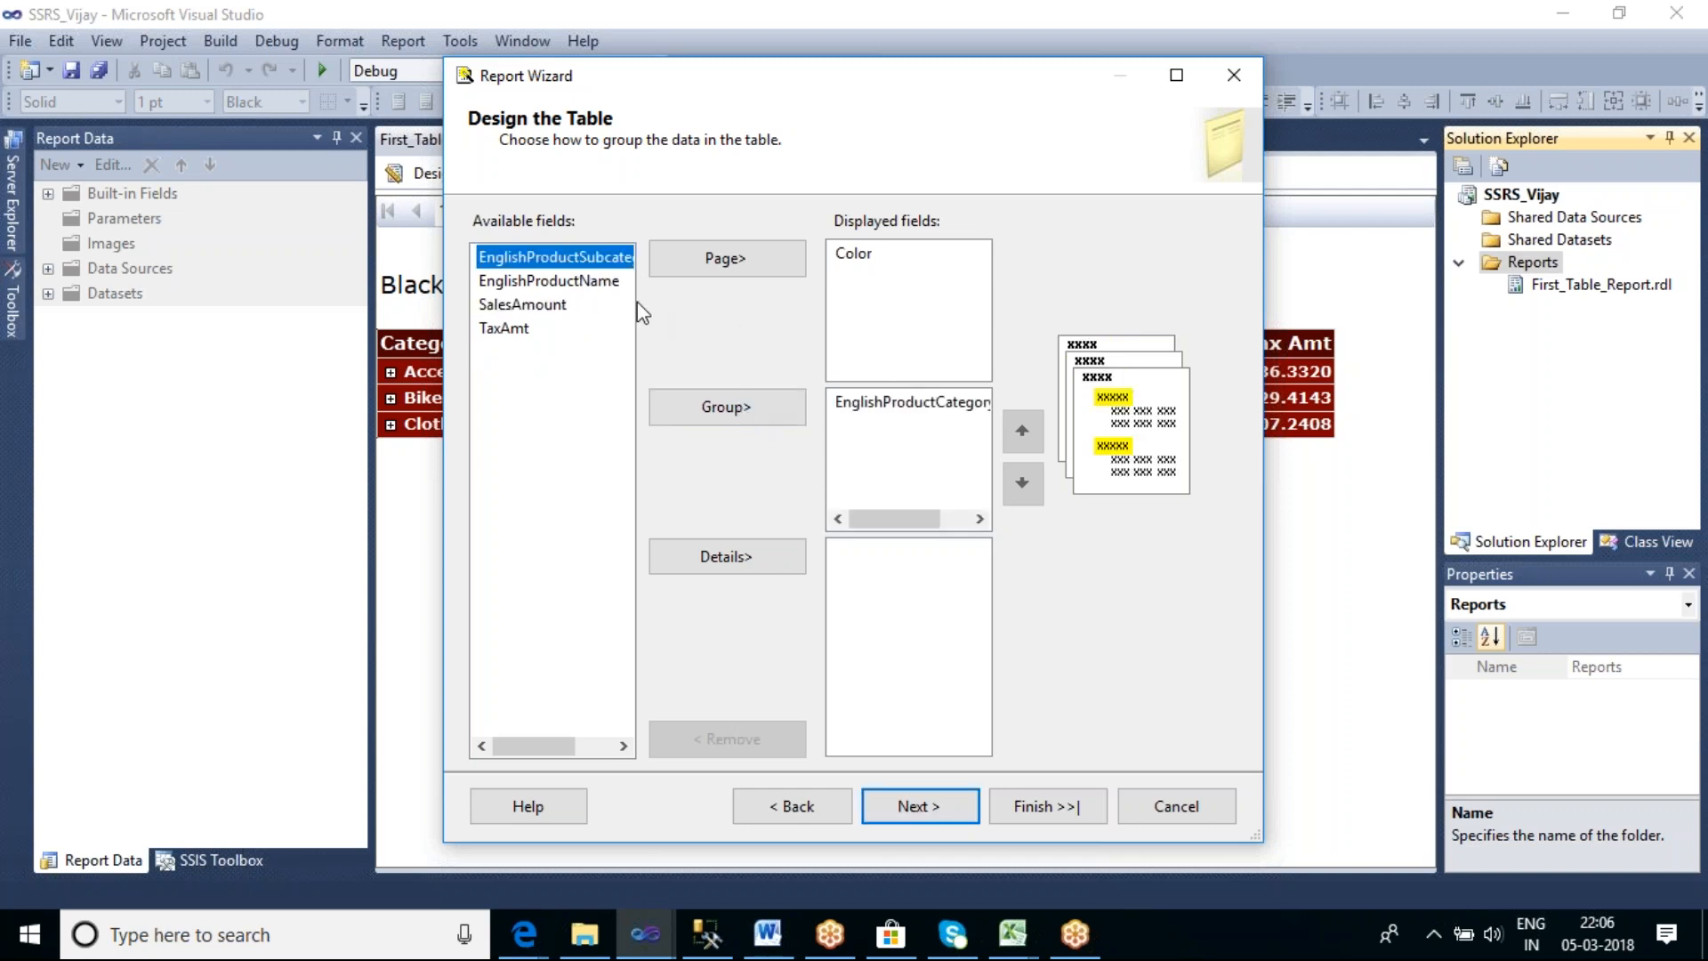
left_click(728, 410)
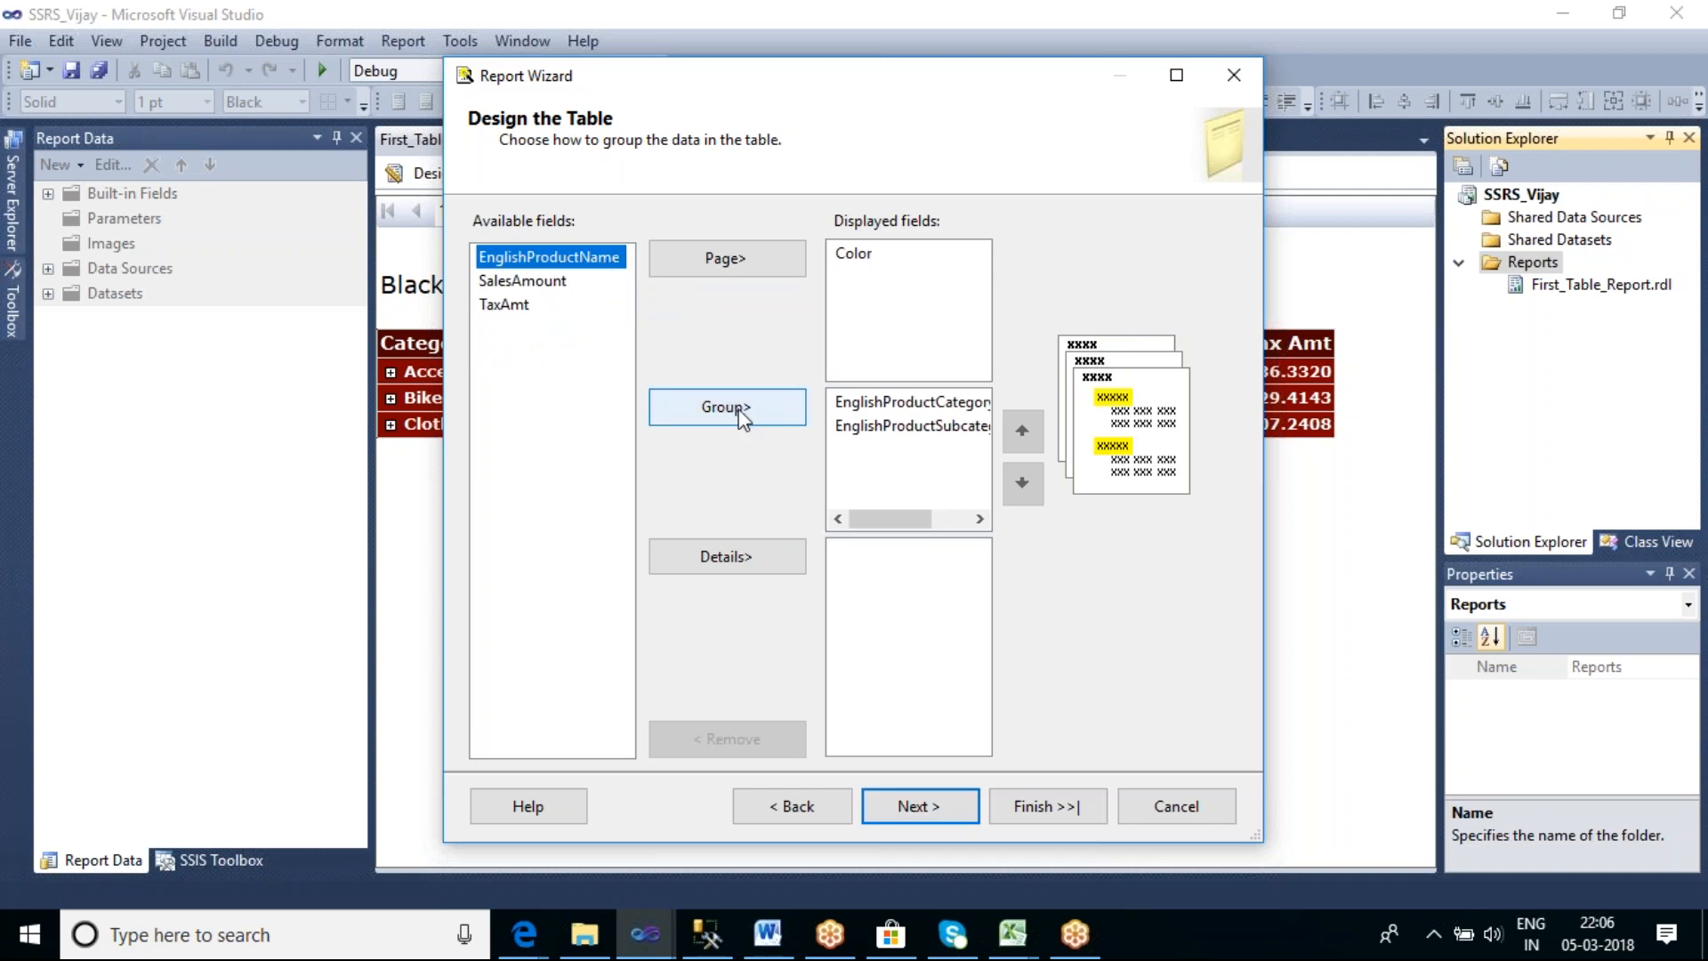
left_click(741, 411)
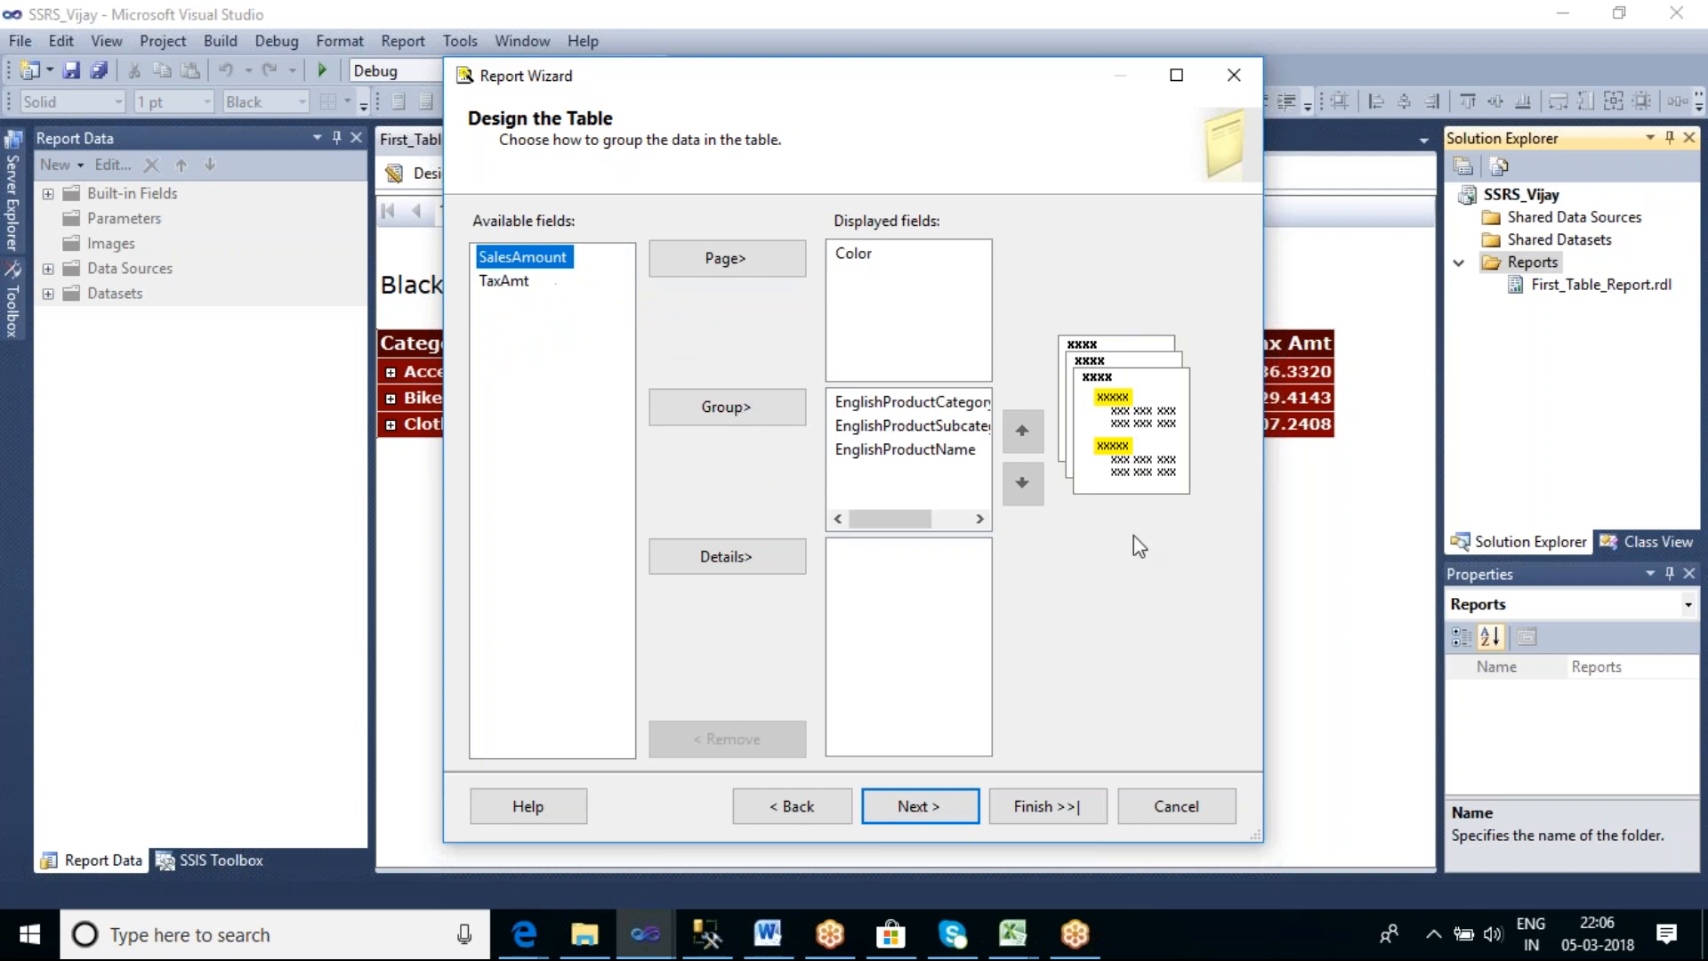
Add SalesAmount and TaxAmt as detail fields and use a stepped layout with subtotals and drilldown enabled
left_click(756, 567)
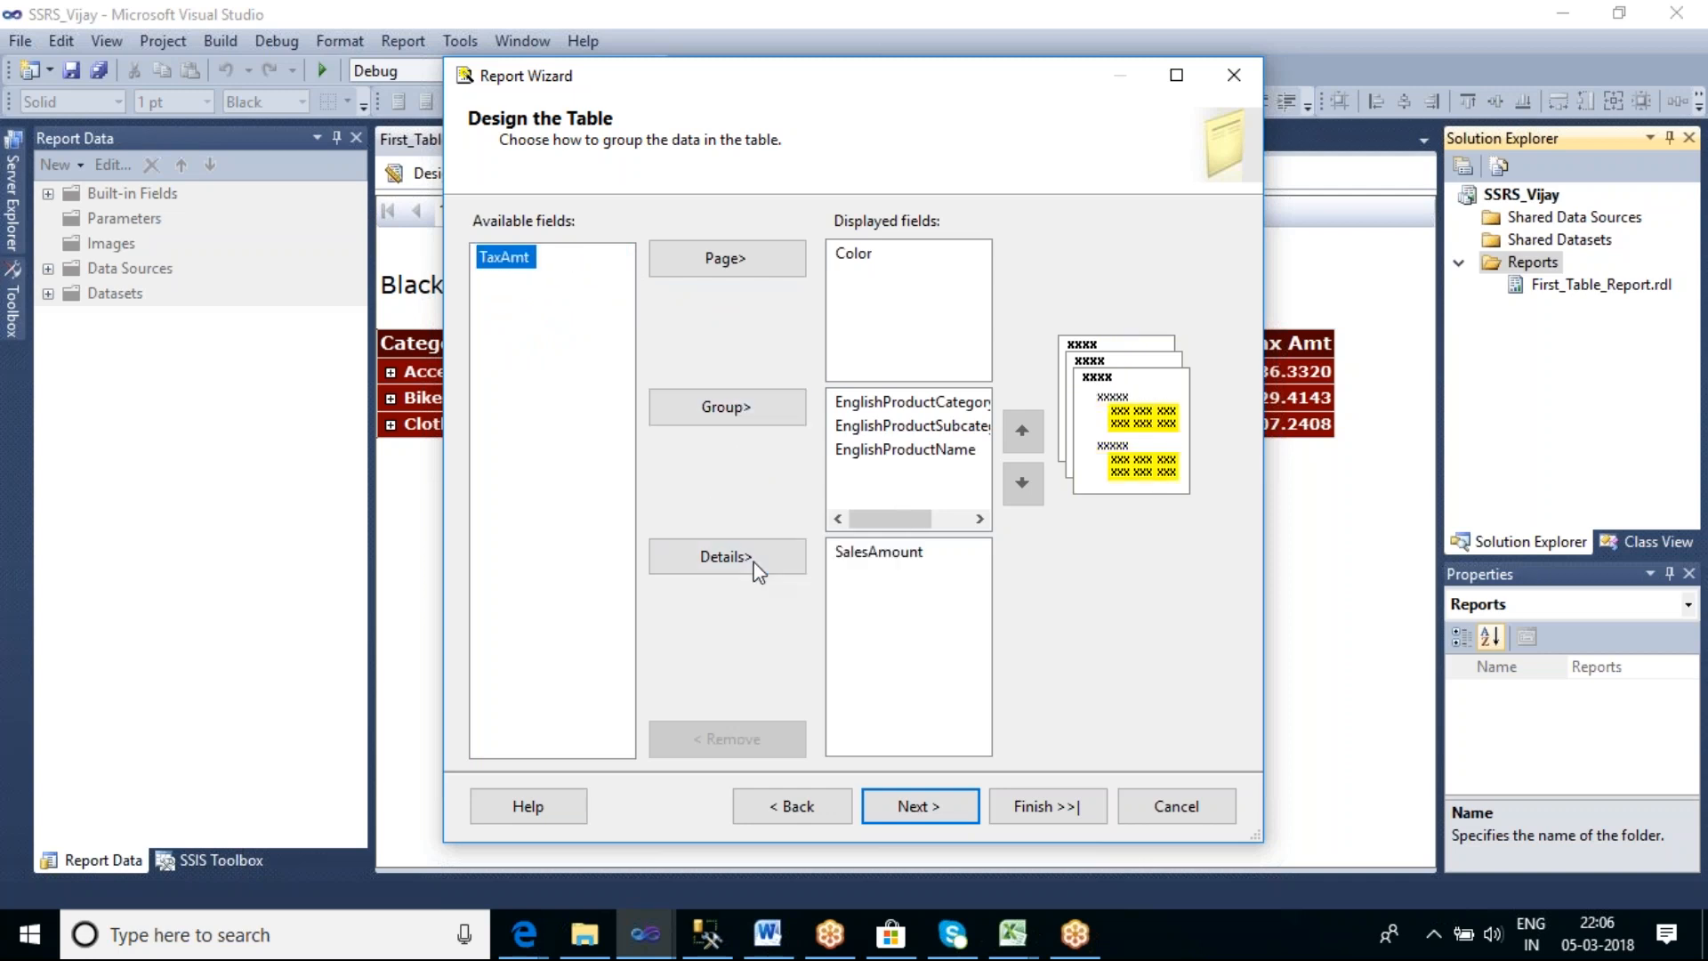
left_click(756, 570)
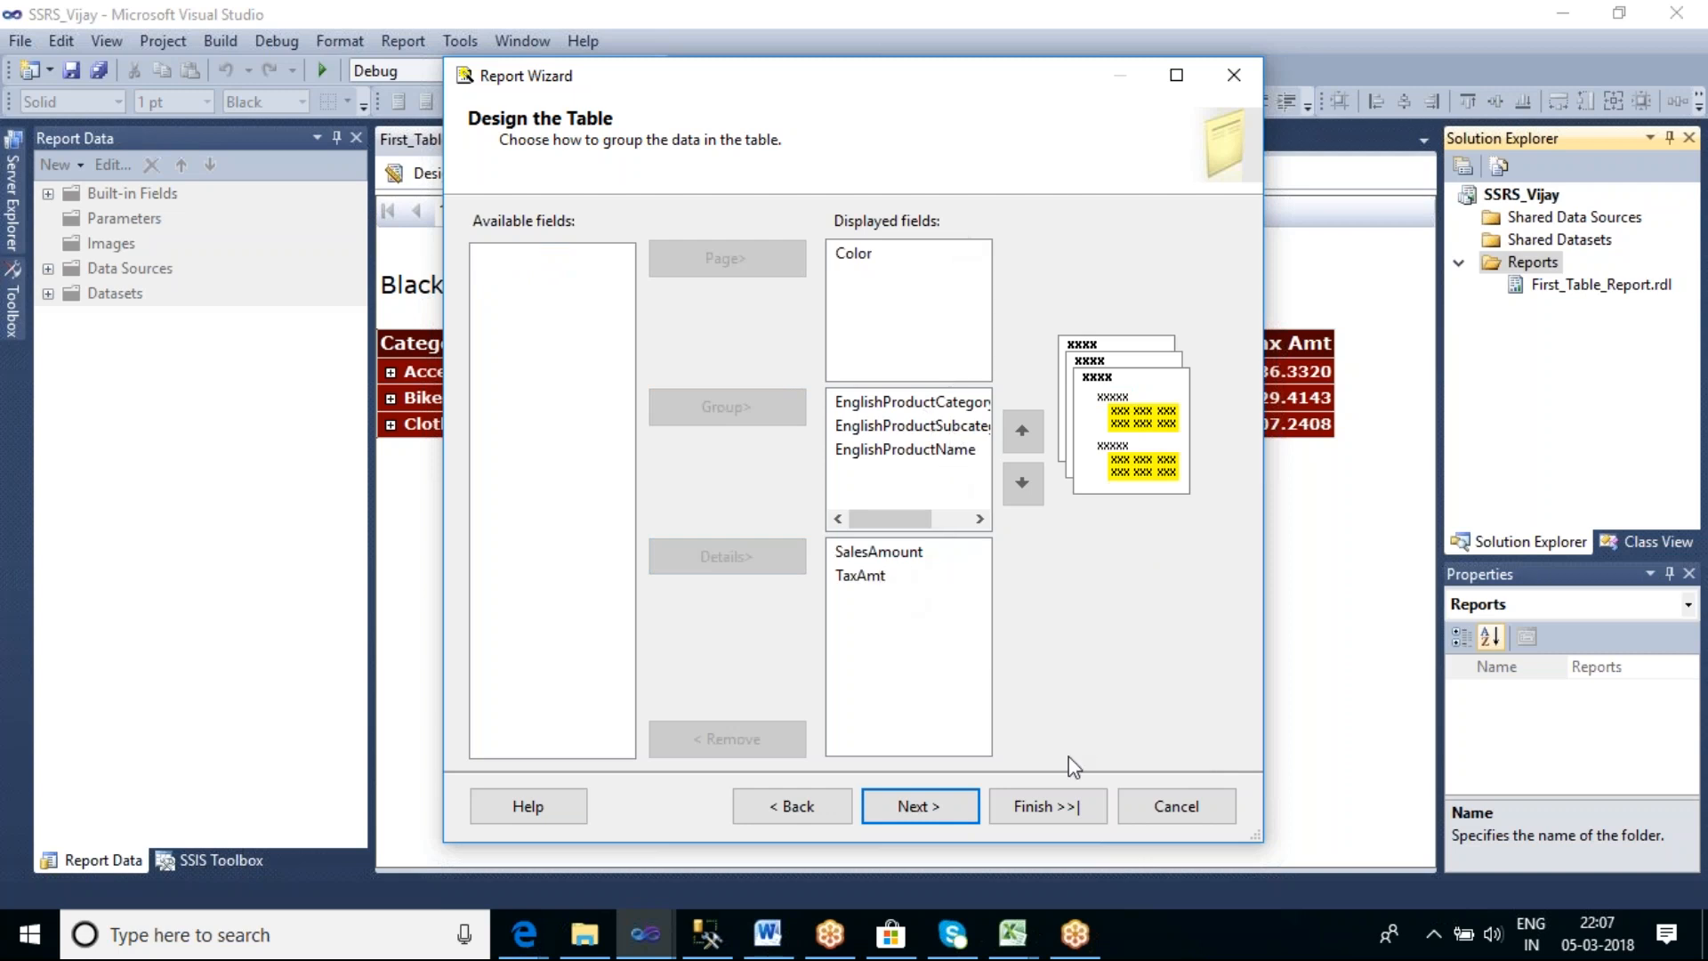
left_click(959, 806)
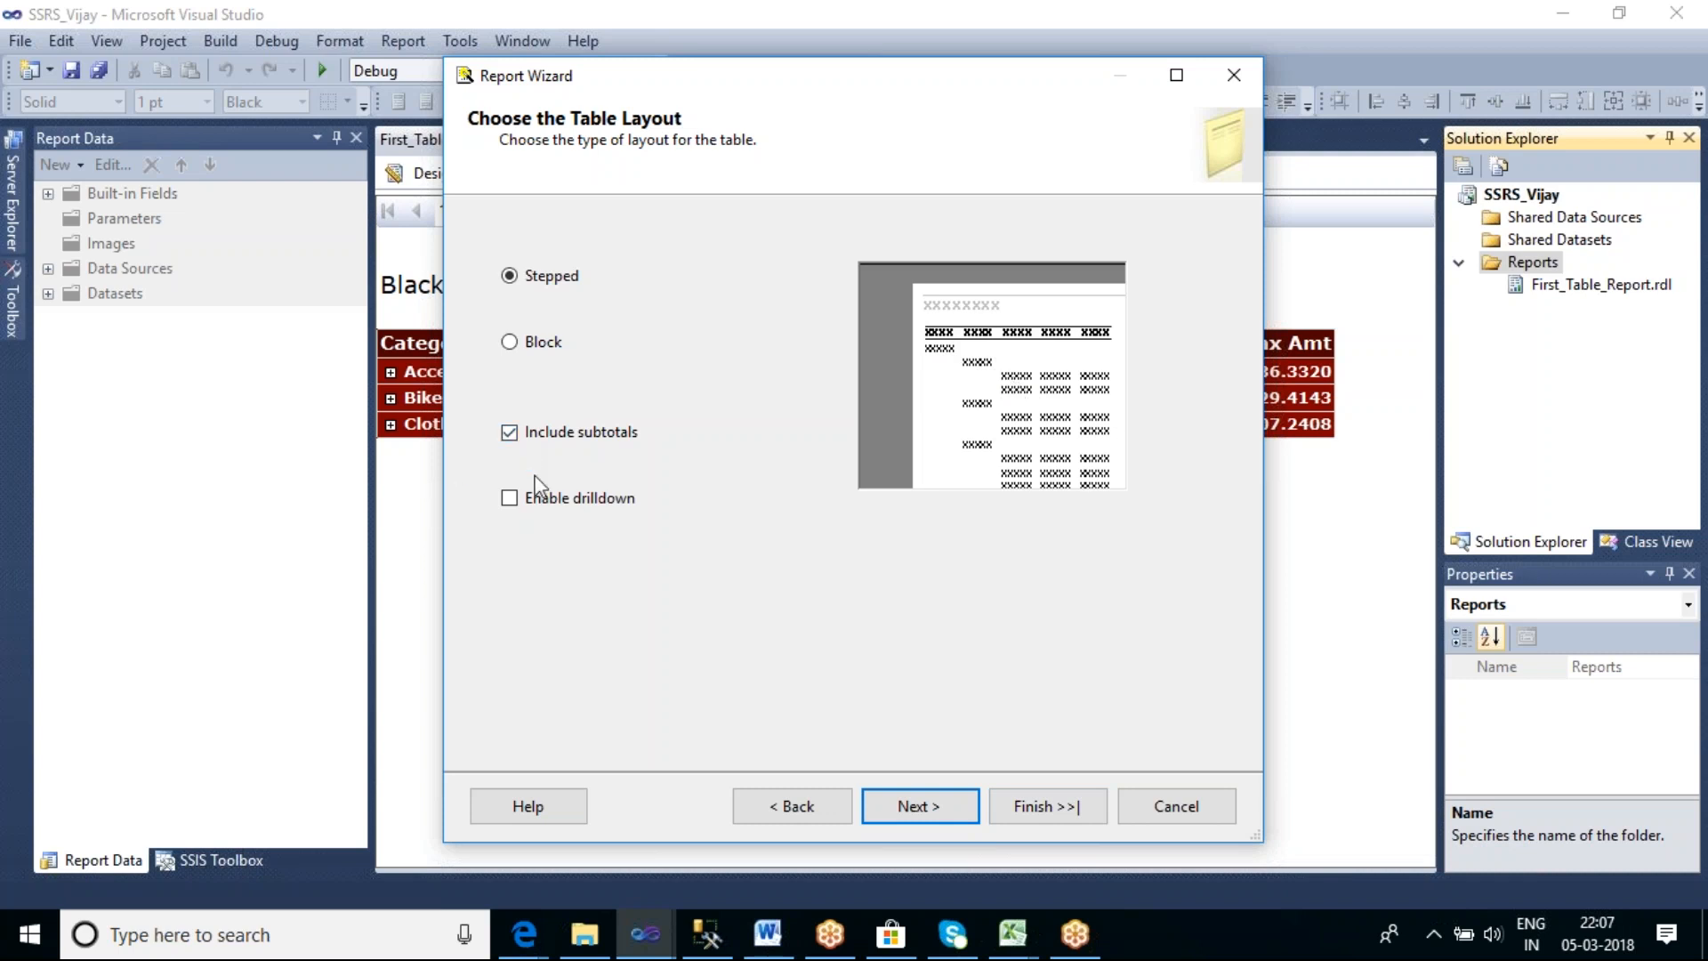
left_click(929, 805)
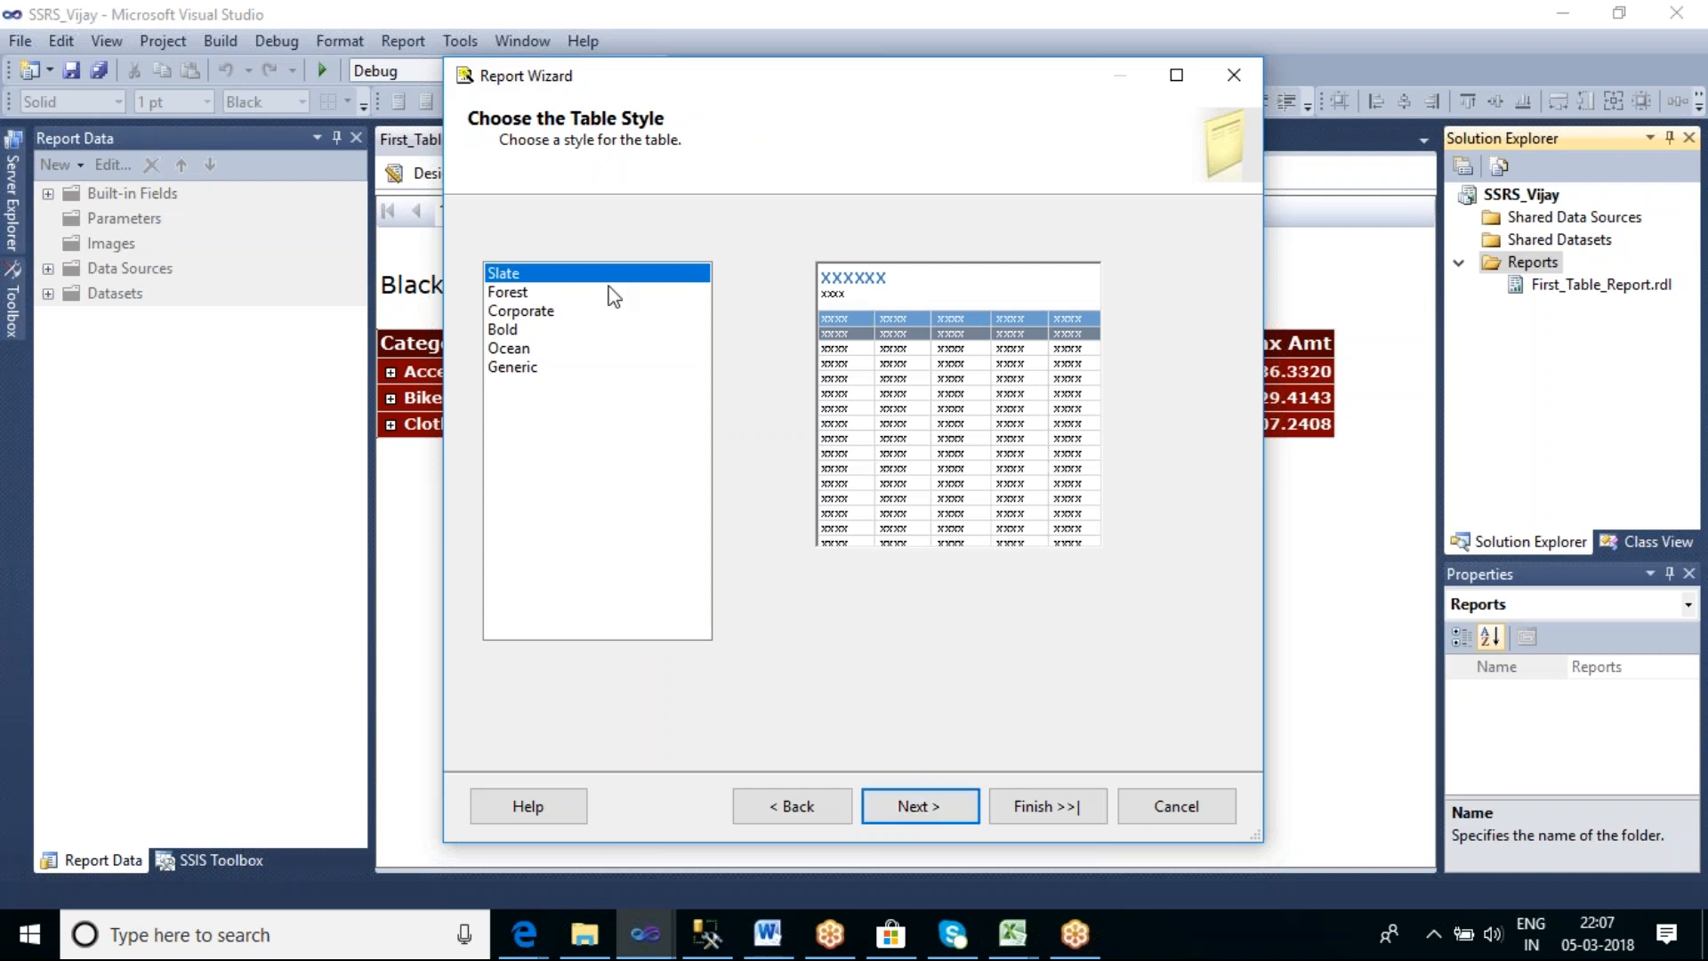
Compare the Bold, Ocean and Generic table styles, choose Corporate and continue
left_click(507, 330)
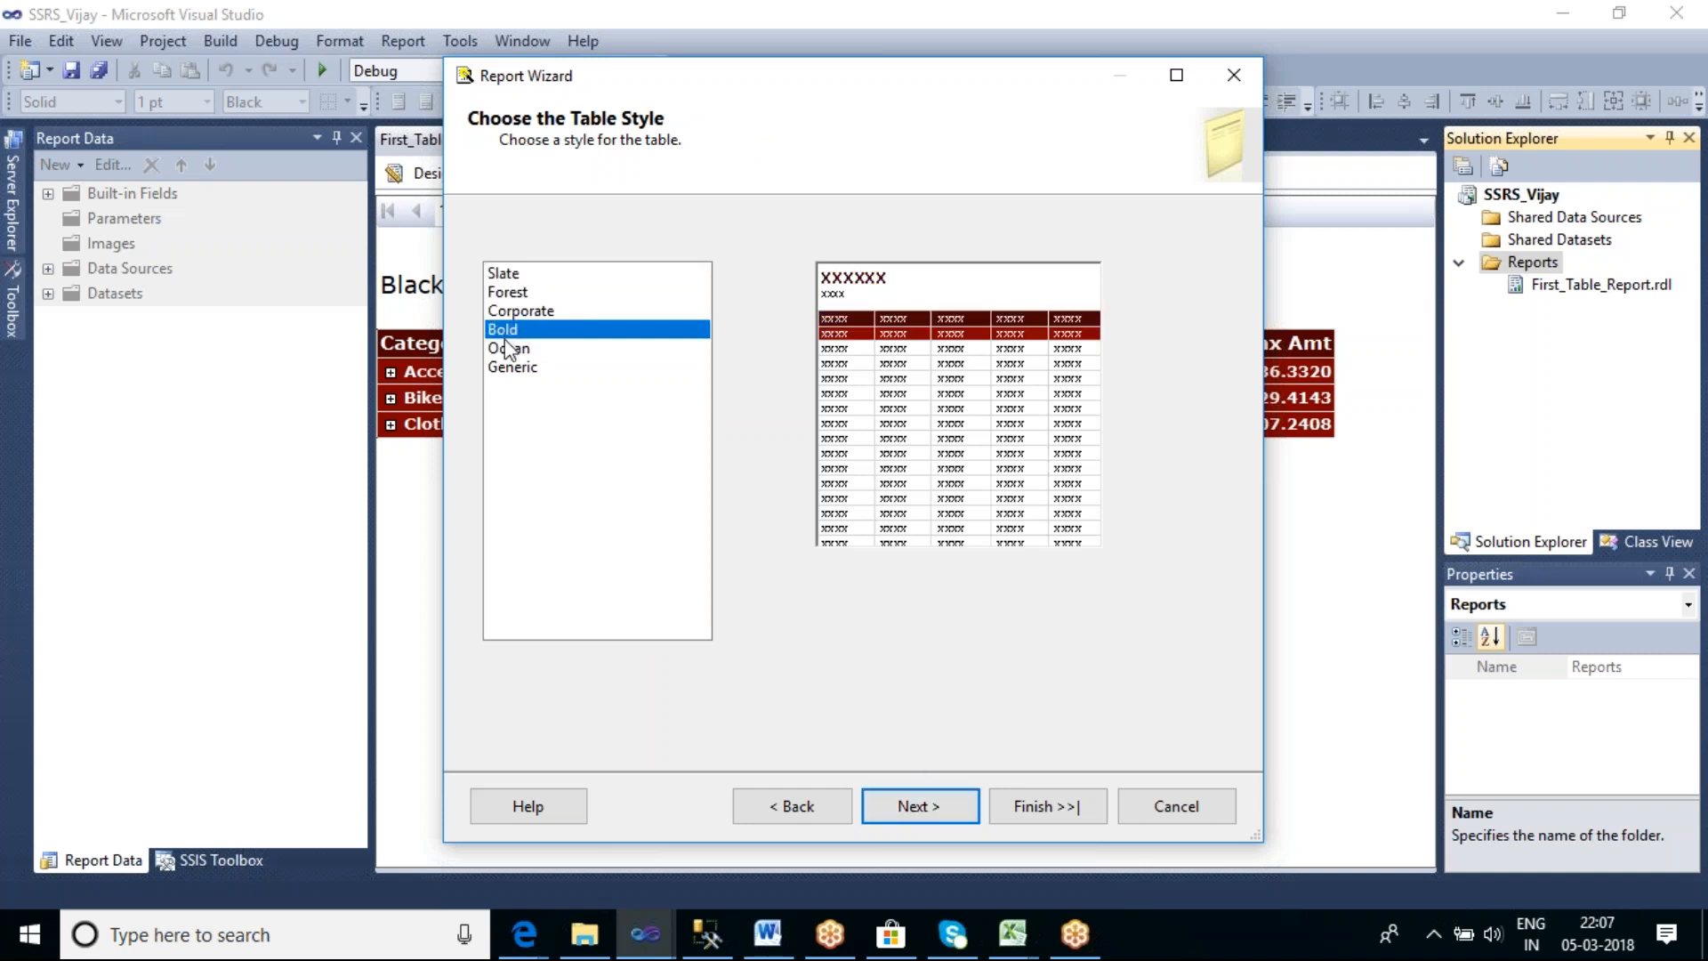
left_click(514, 352)
left_click(517, 368)
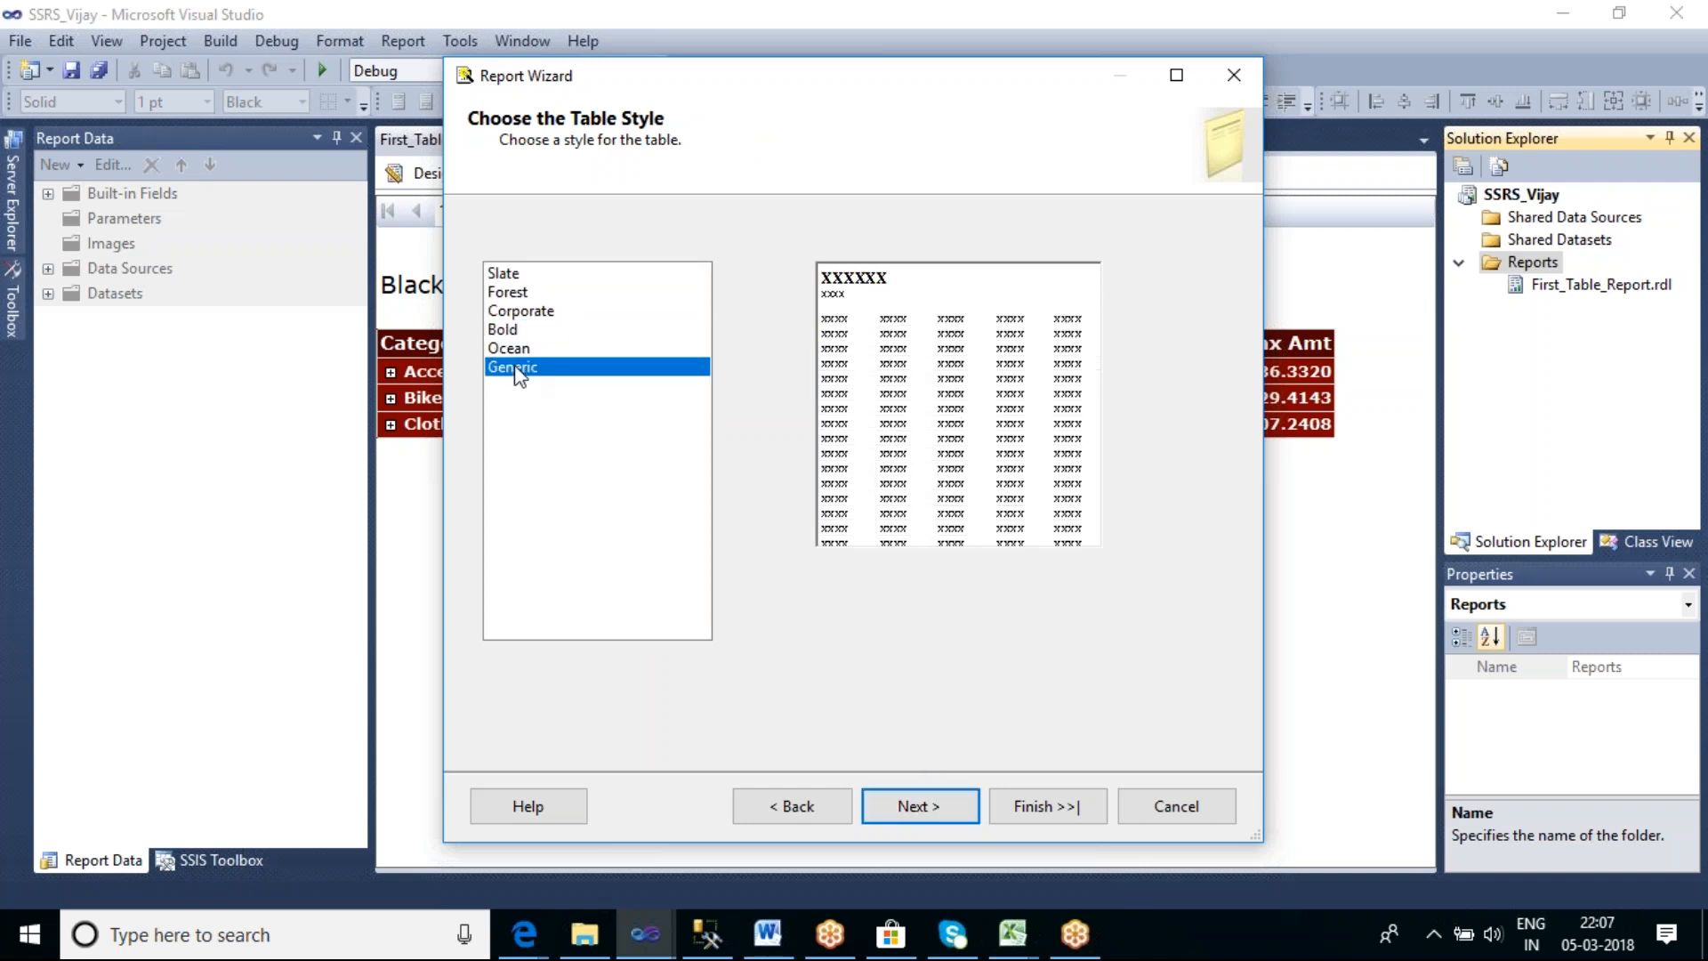
left_click(509, 313)
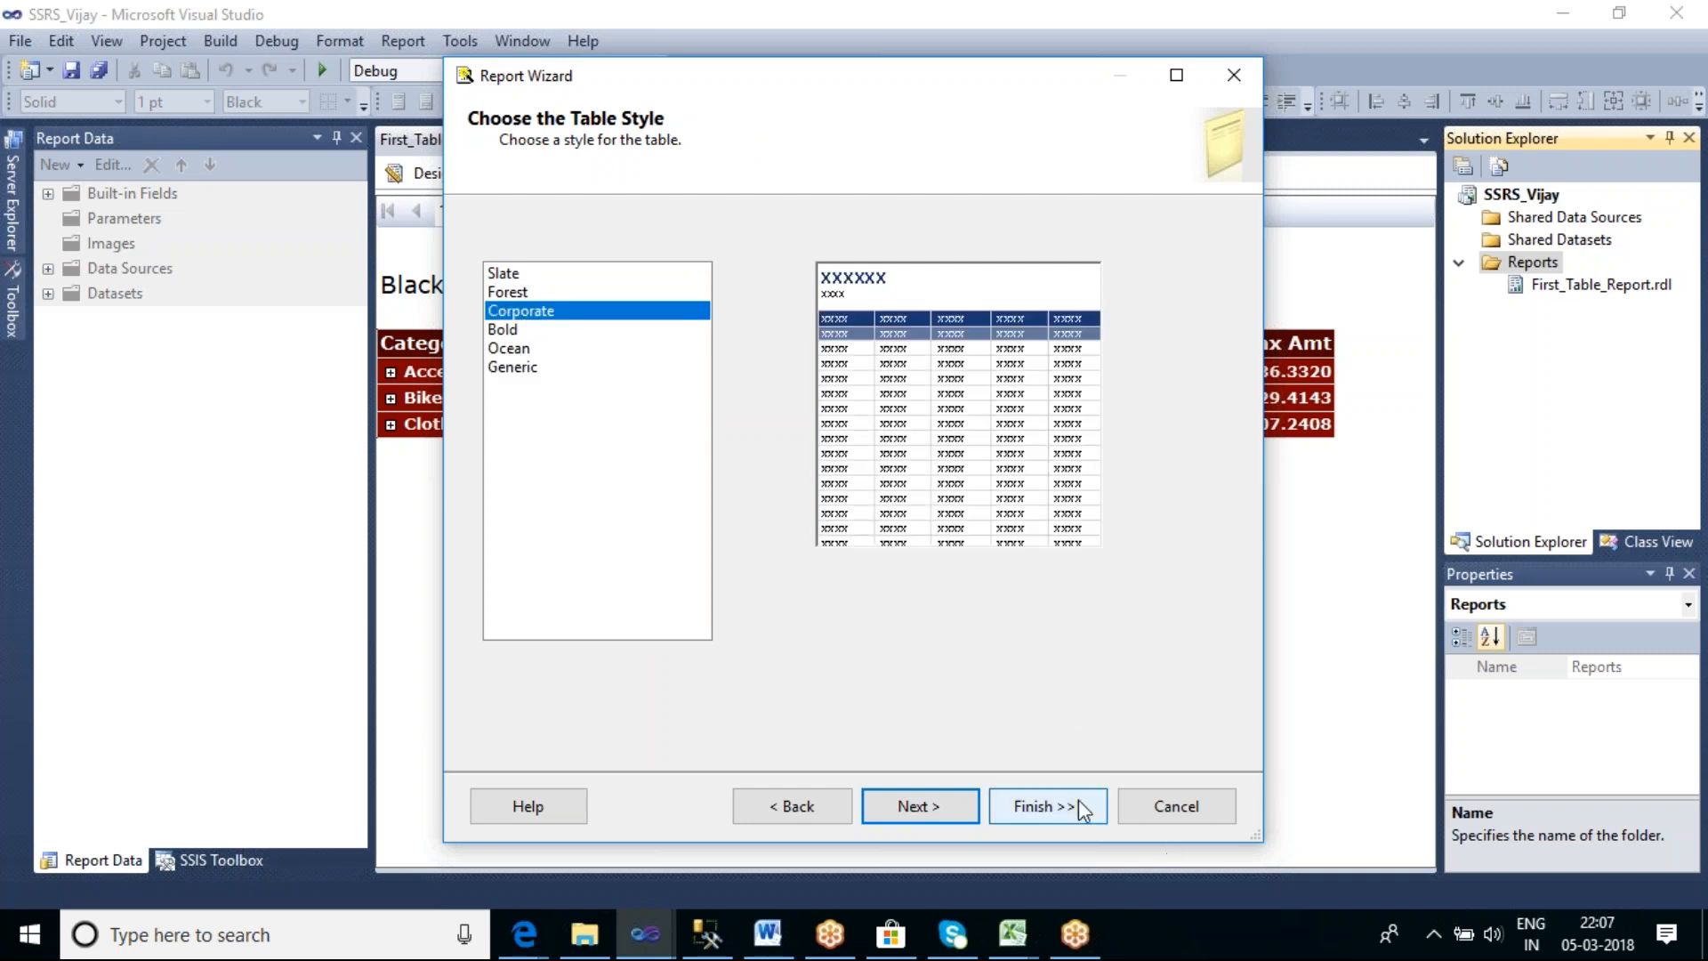
left_click(918, 806)
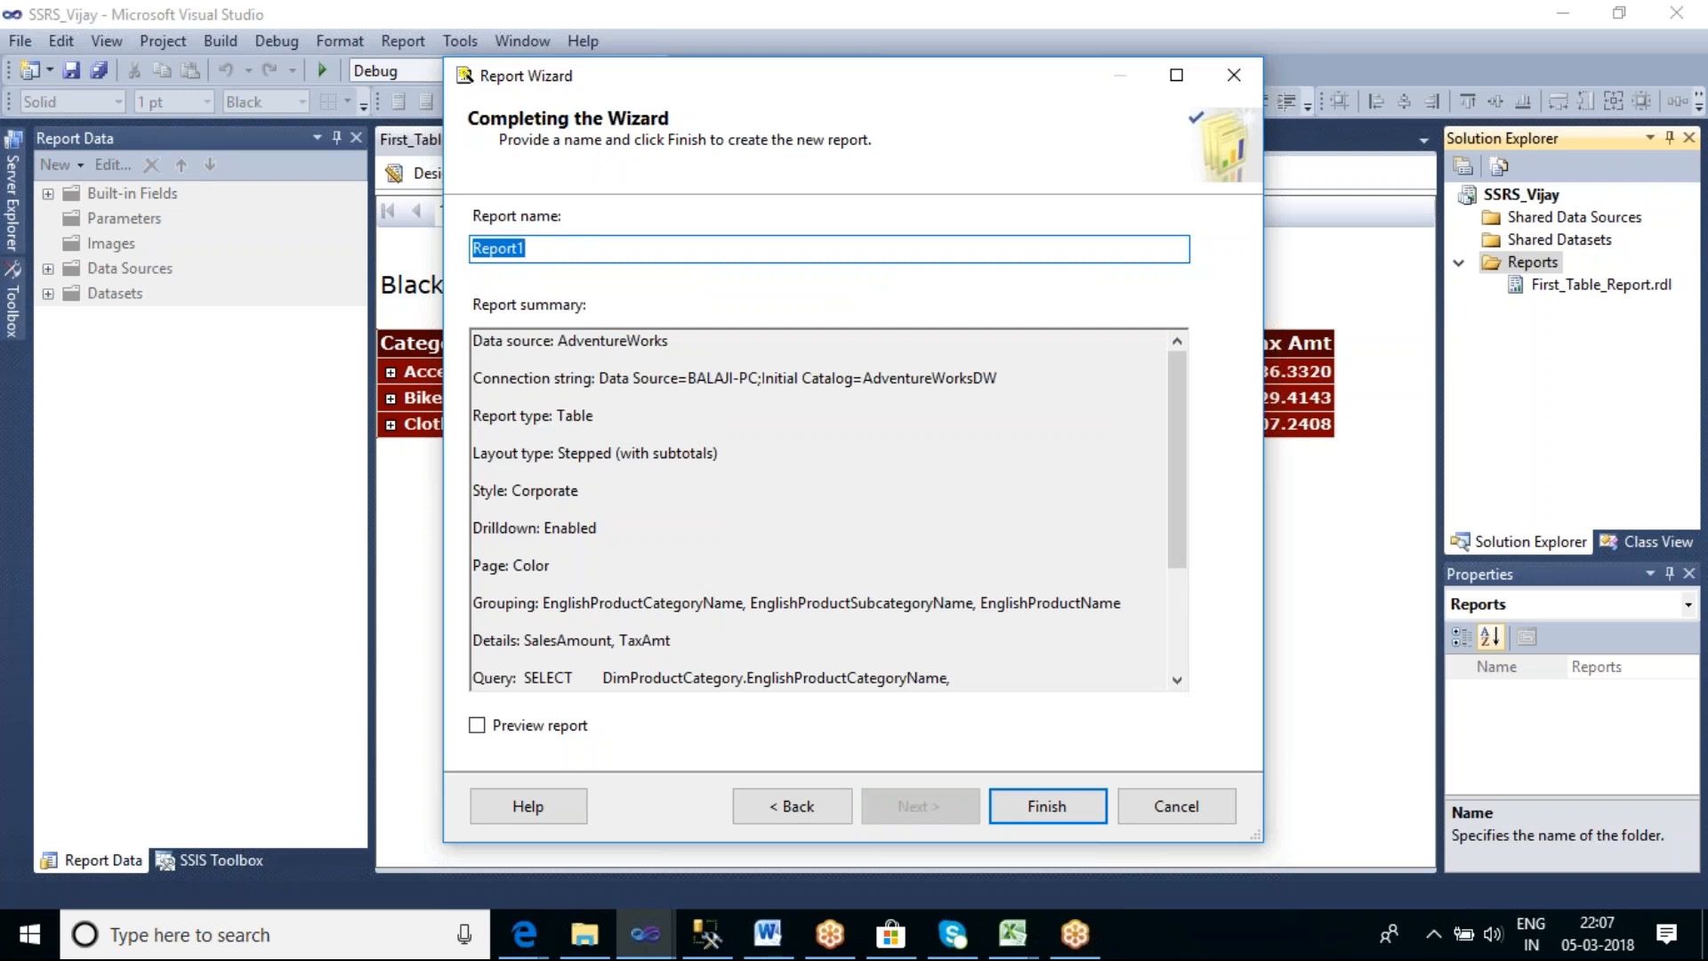
Name the report Sample_Report and finish the wizard
type("s")
type("S")
type("amp")
type("le_Rep")
type("ort")
left_click(1011, 817)
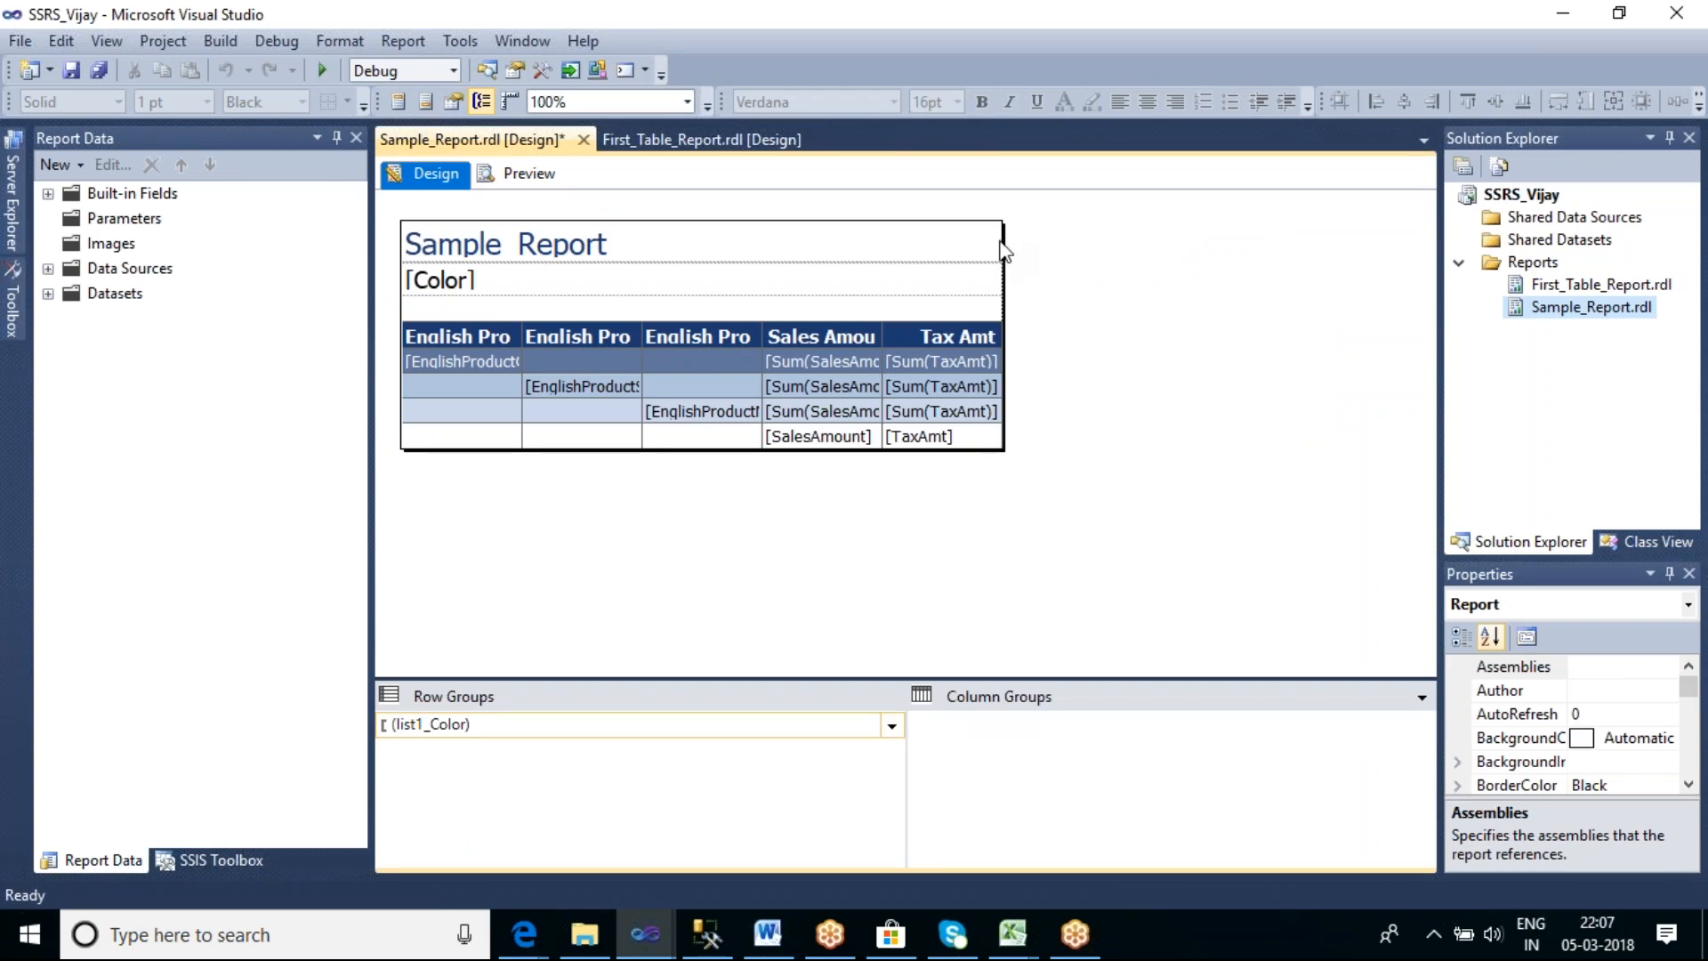
Widen the report body and the product category column until its full field name fits
left_click_drag(1004, 250, 1382, 242)
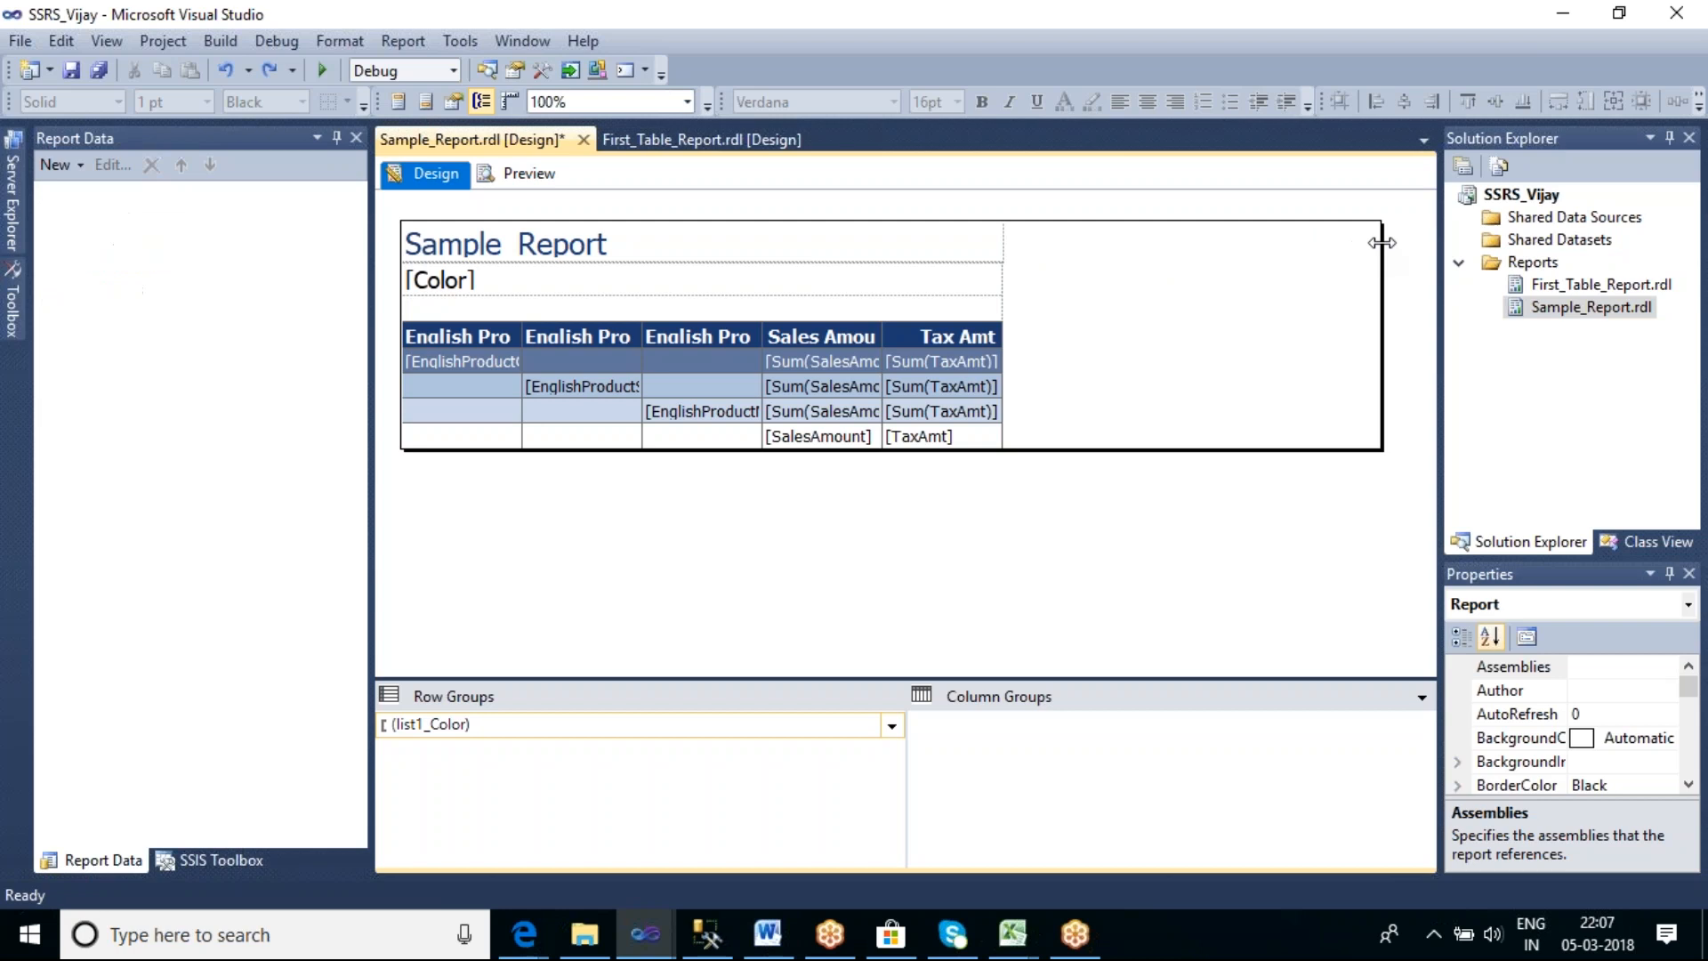
left_click(485, 350)
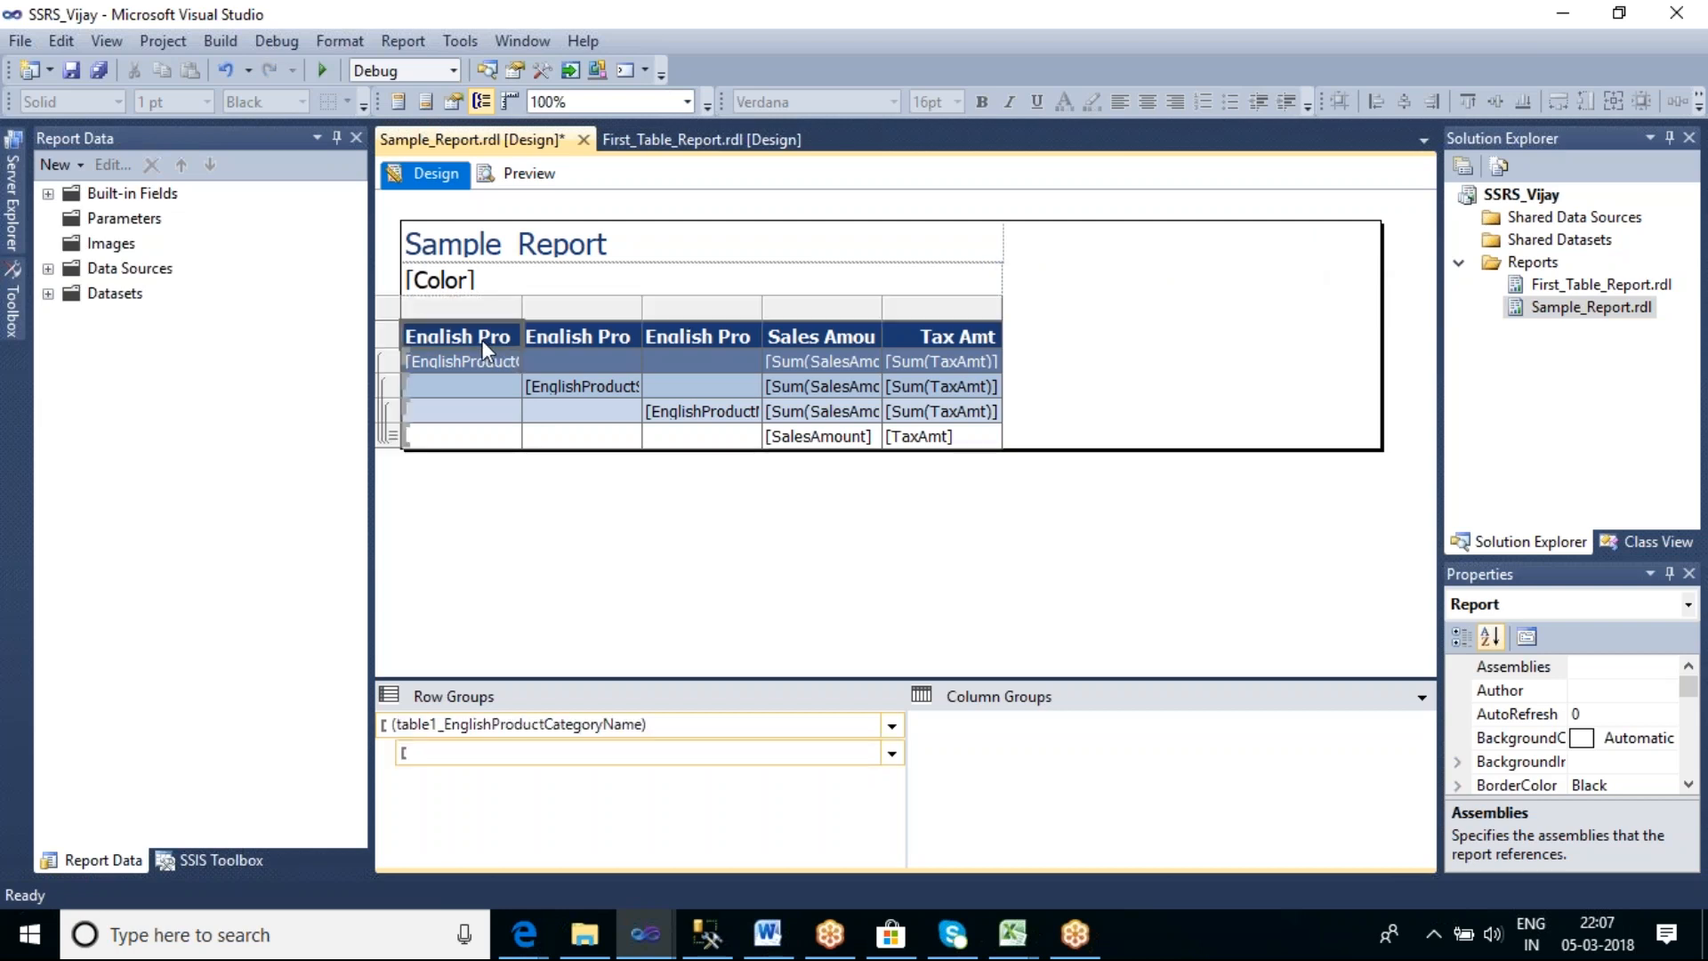
left_click(485, 304)
left_click_drag(522, 304, 656, 304)
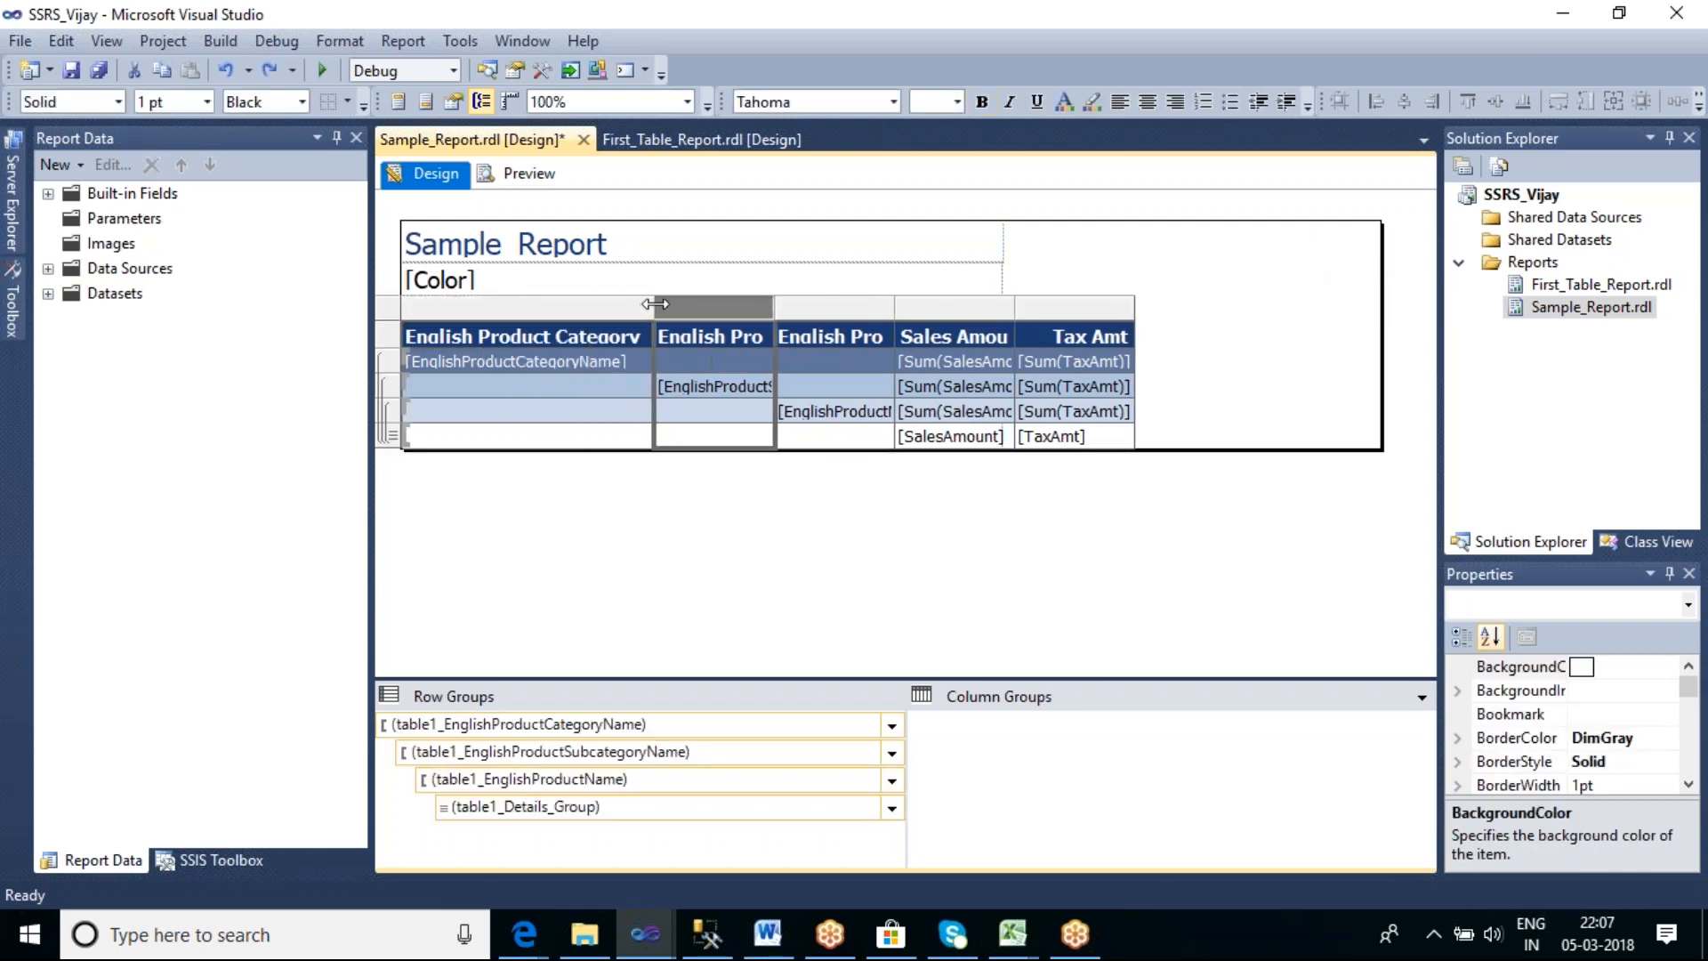
Shorten the first column's header to "Category Name" and narrow the column to fit it
left_click(553, 337)
left_click_drag(554, 337, 406, 336)
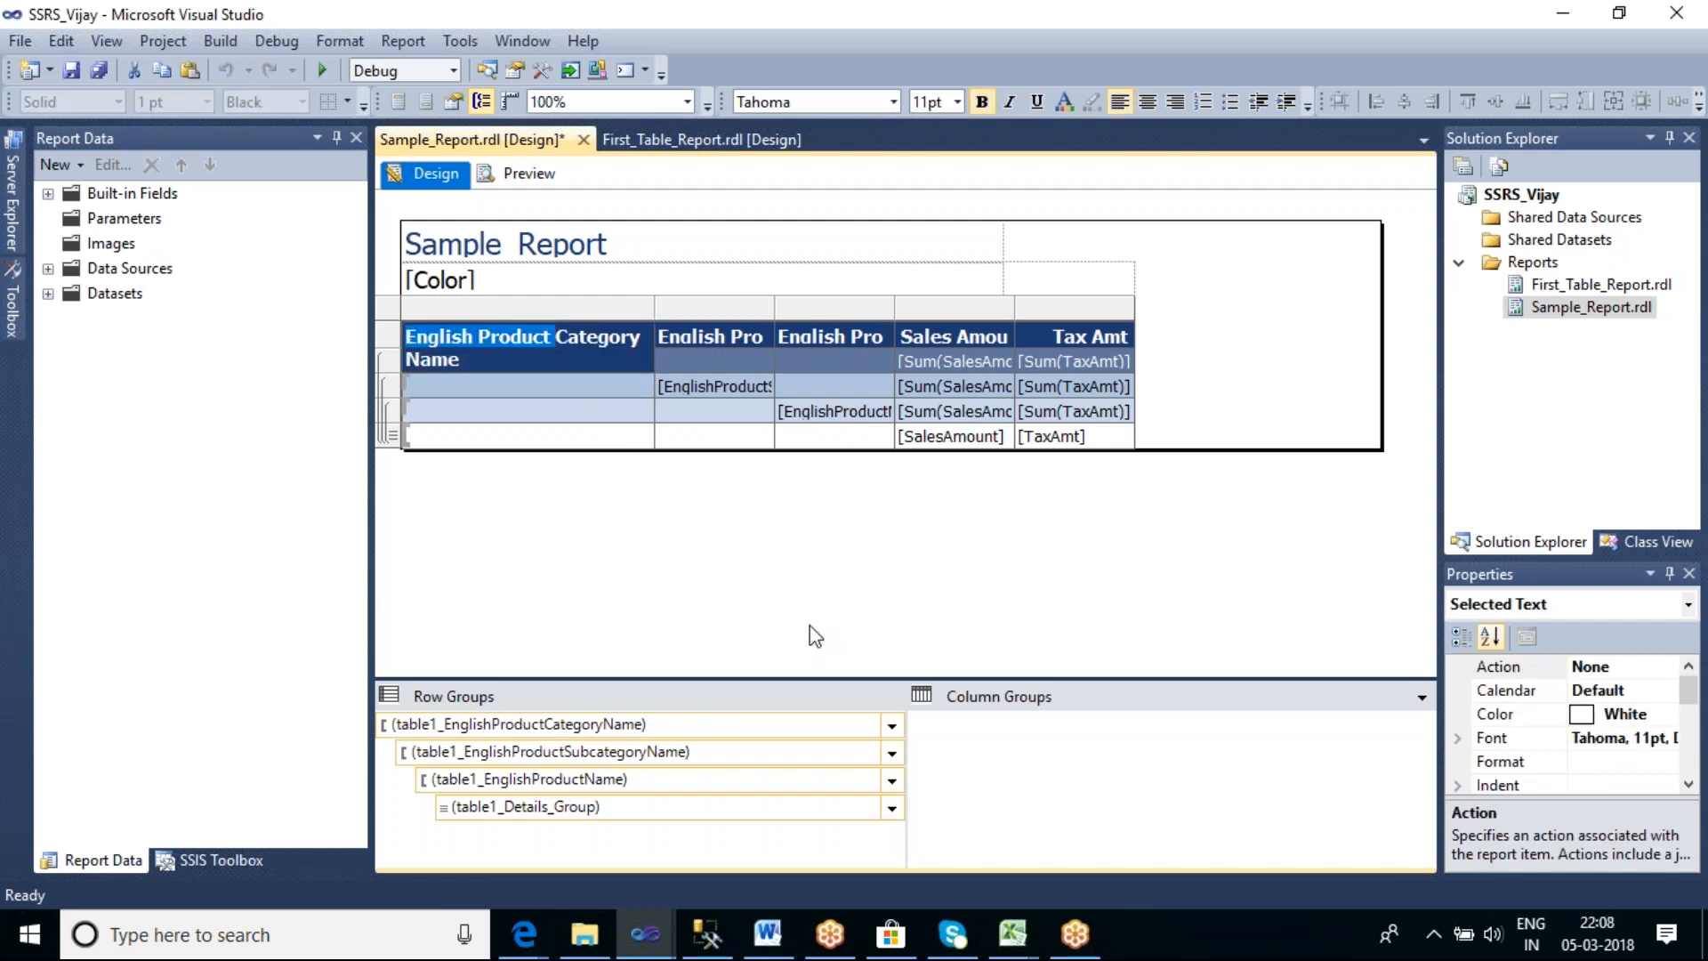
key("Delete")
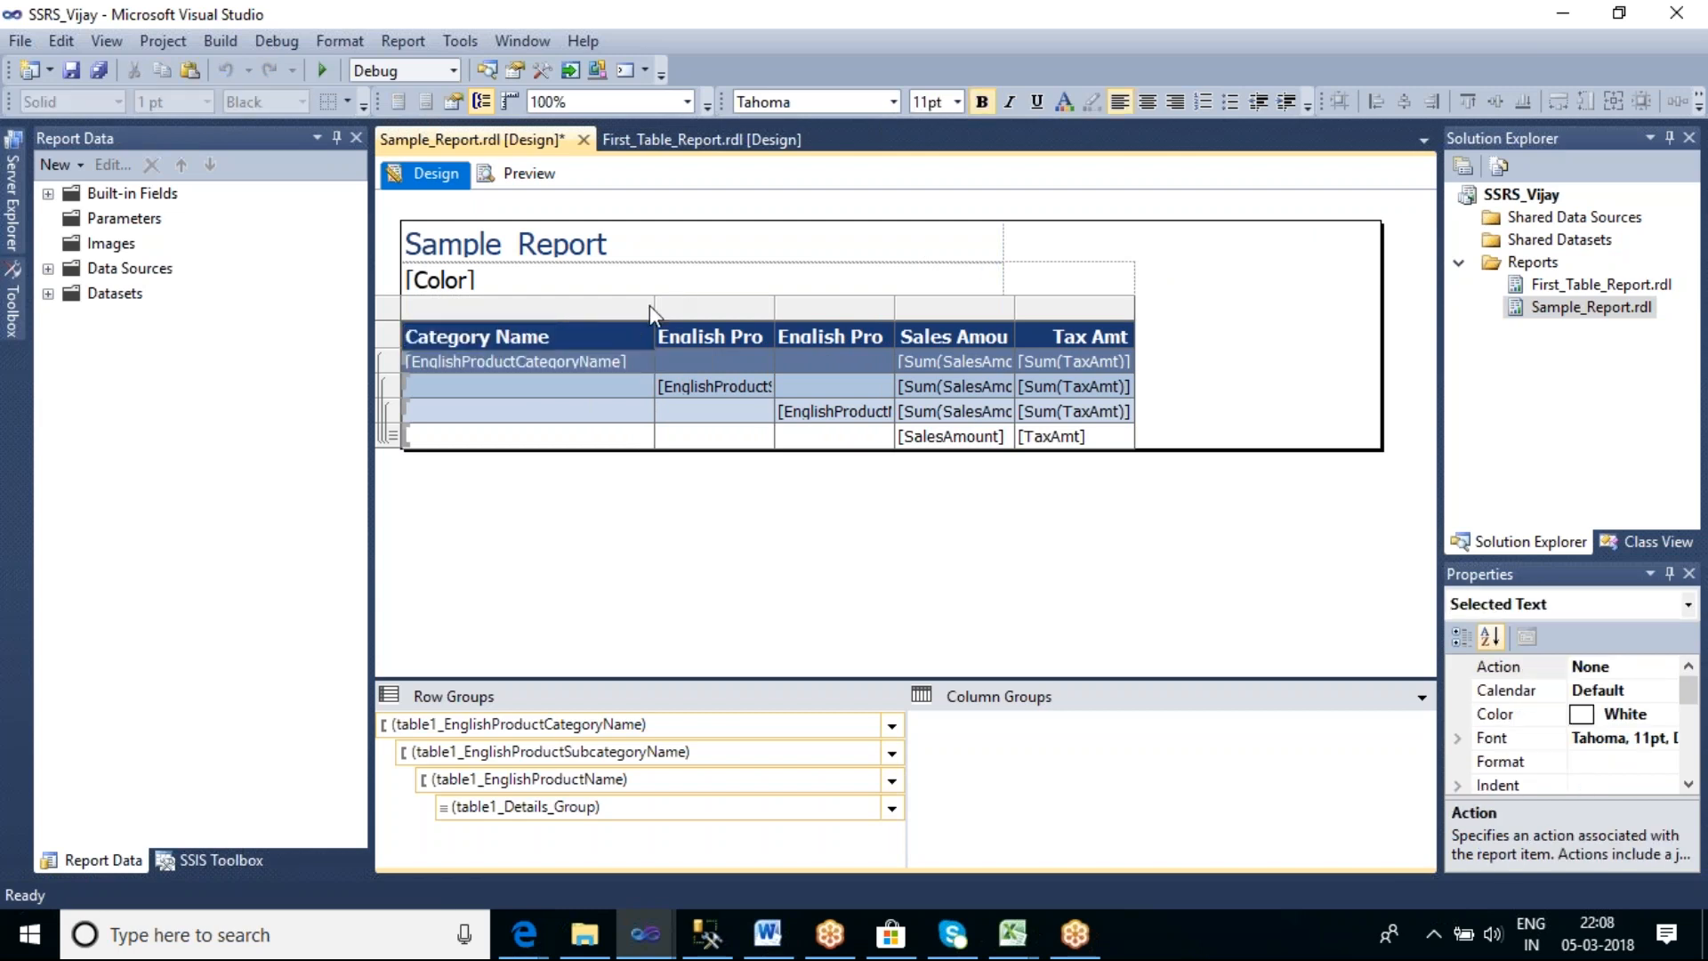
left_click_drag(653, 307, 571, 308)
Shorten the second column's header to "Subcategory Name" and size the column to fit it
left_click_drag(689, 307, 947, 307)
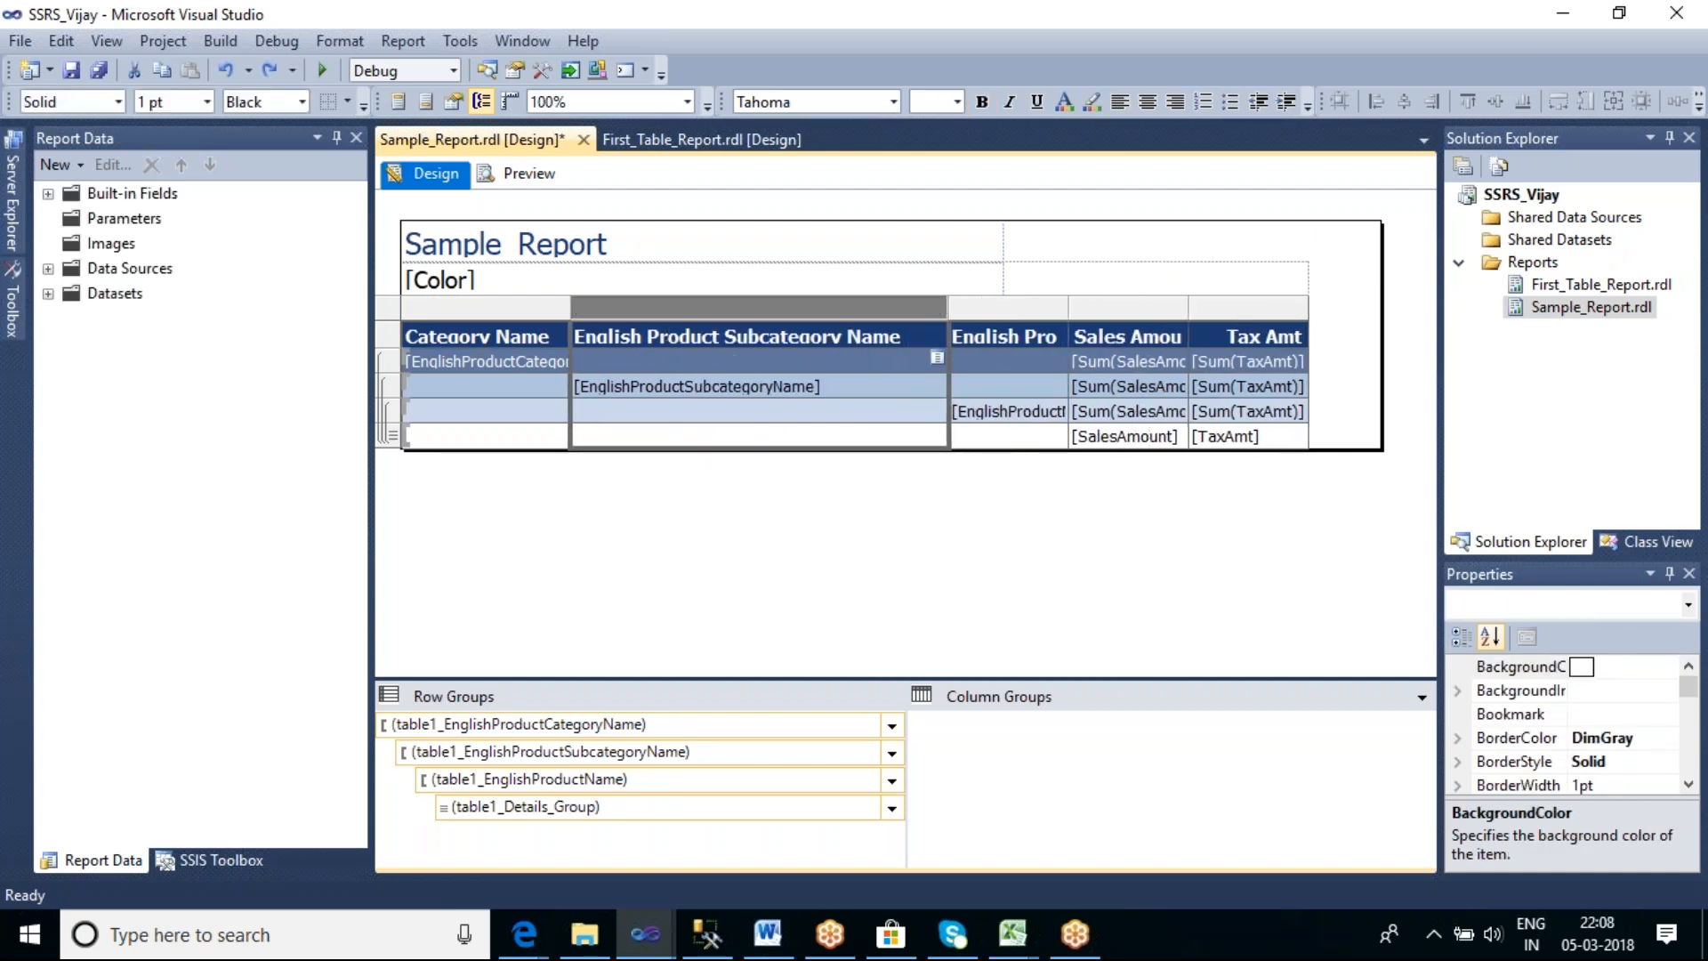
left_click(726, 335)
left_click_drag(726, 335, 537, 336)
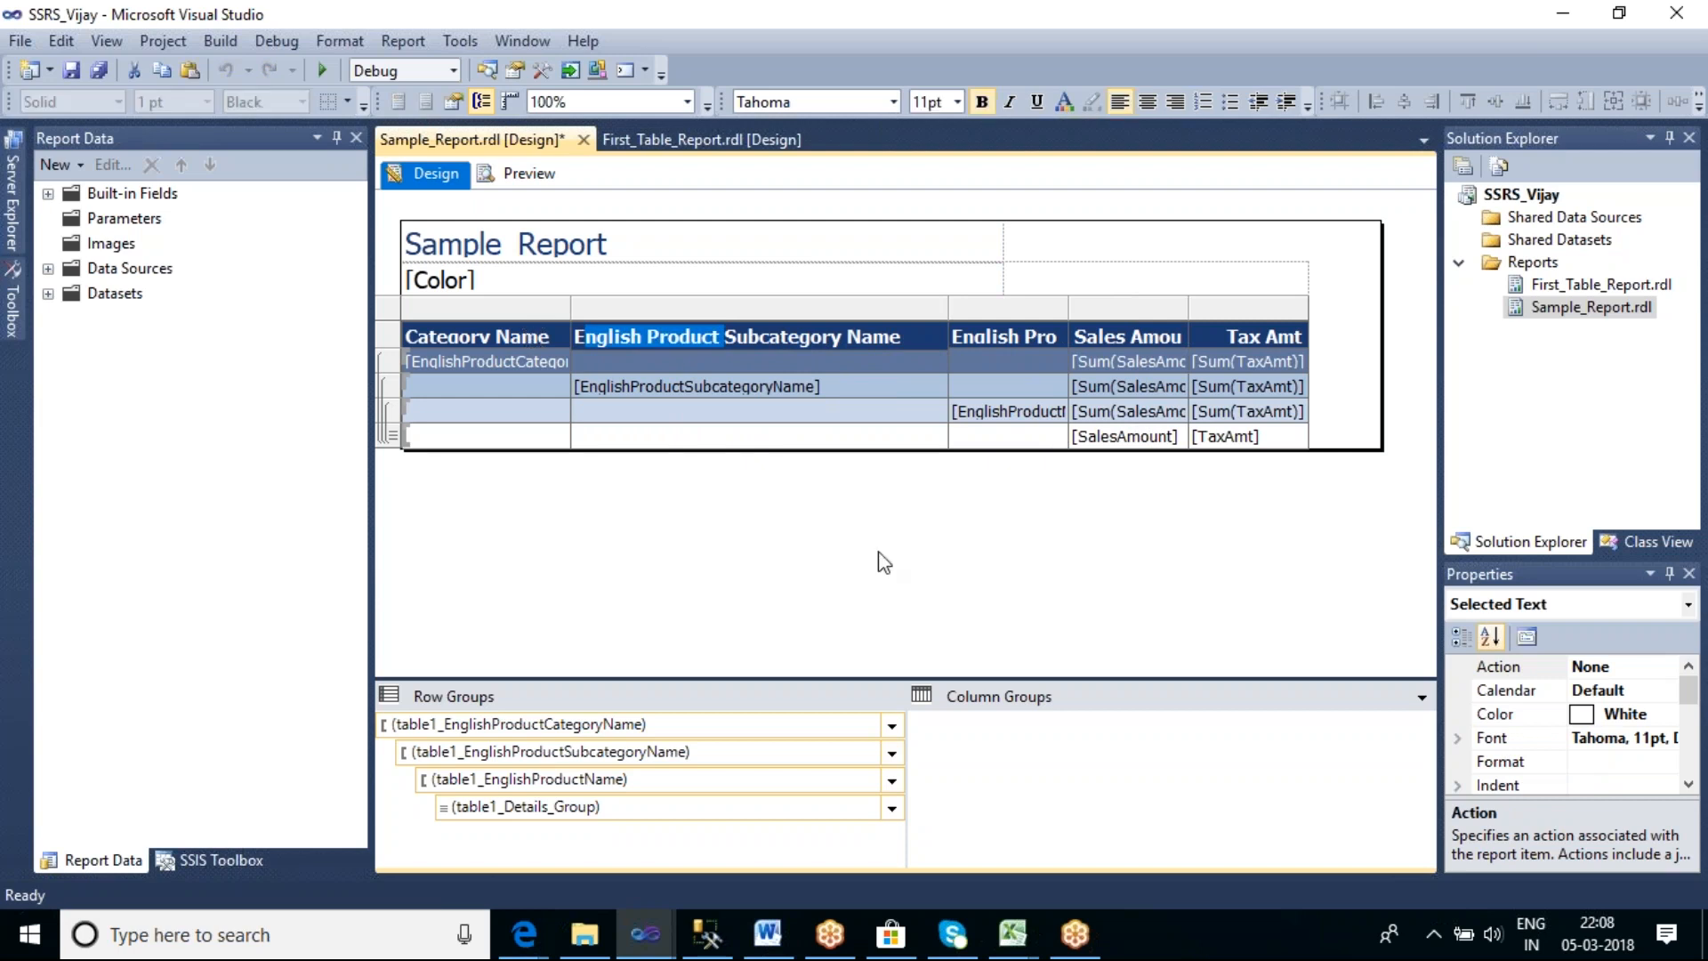
key("Delete")
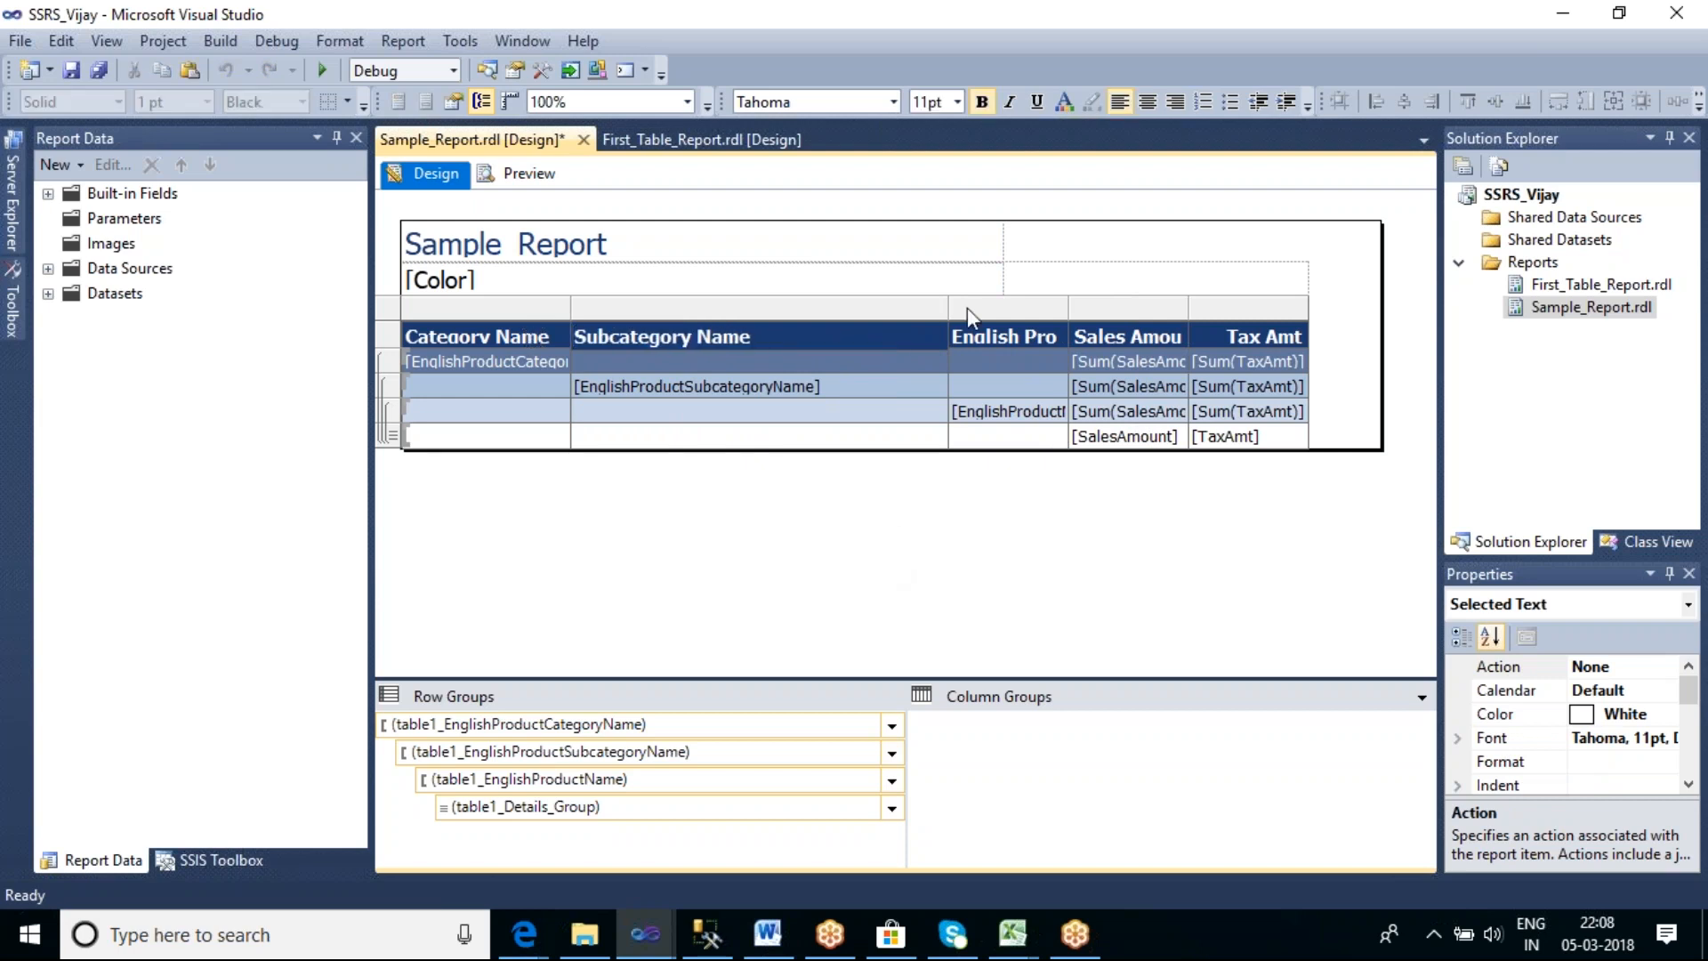
left_click_drag(949, 307, 763, 311)
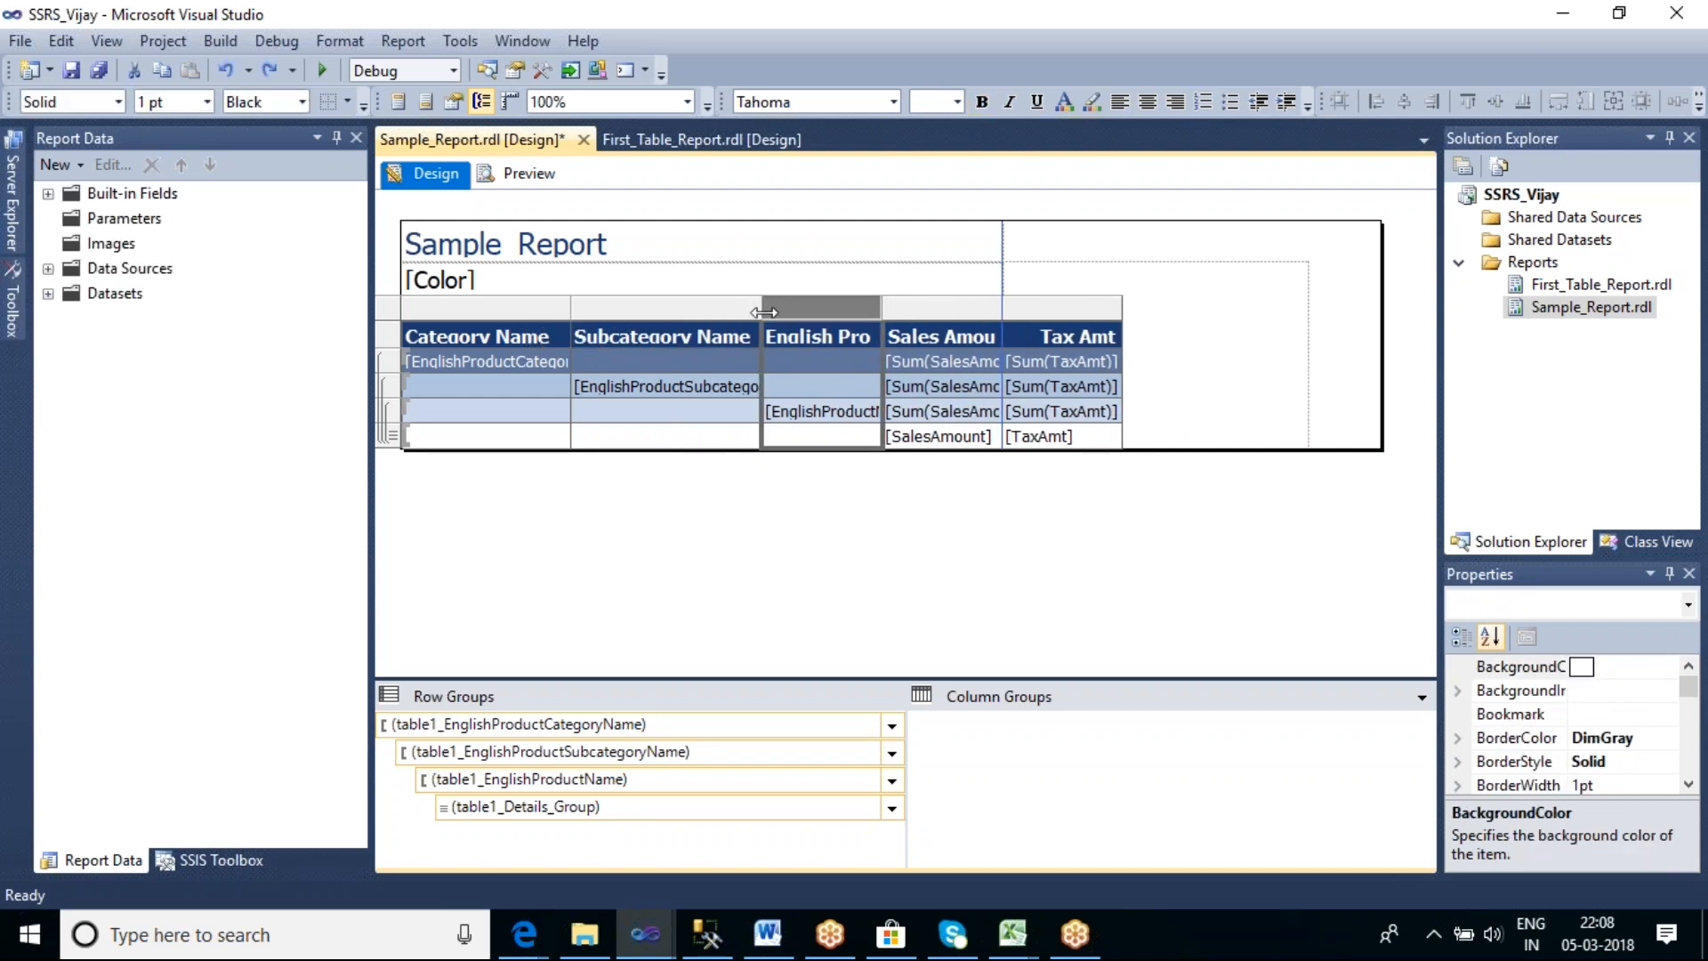
Widen the English Product Name, Sales Amount and Tax Amt columns, extending the surrounding Color list to make room
left_click_drag(882, 308, 981, 306)
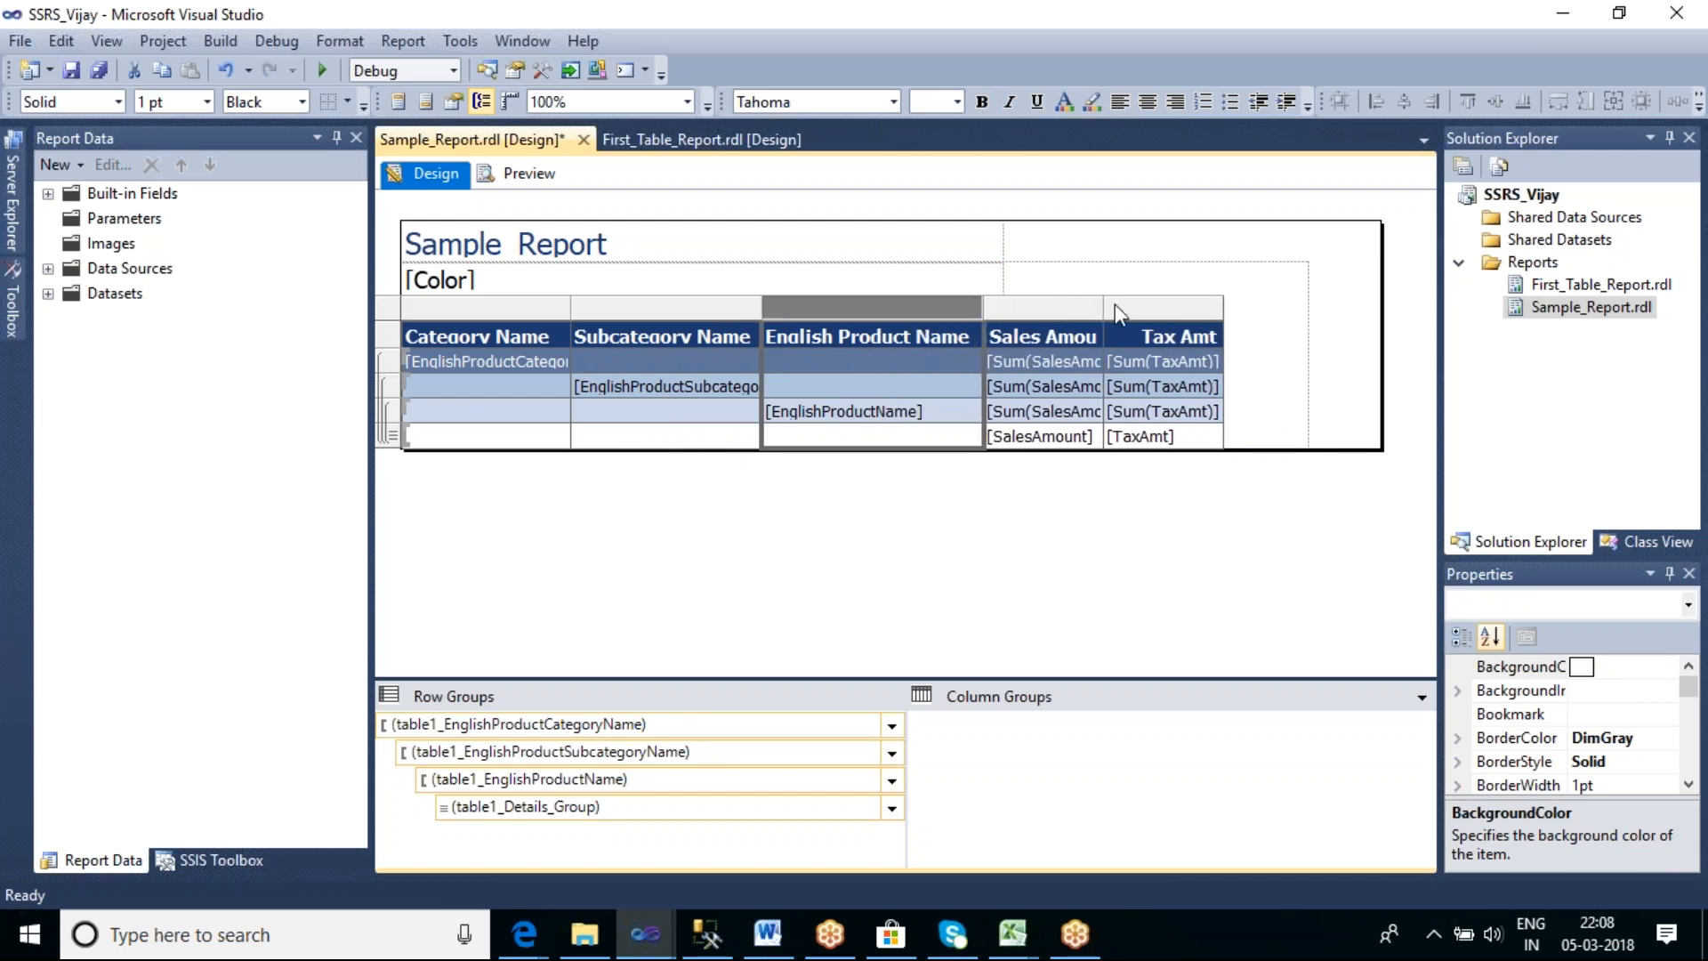
left_click_drag(1101, 305, 1187, 305)
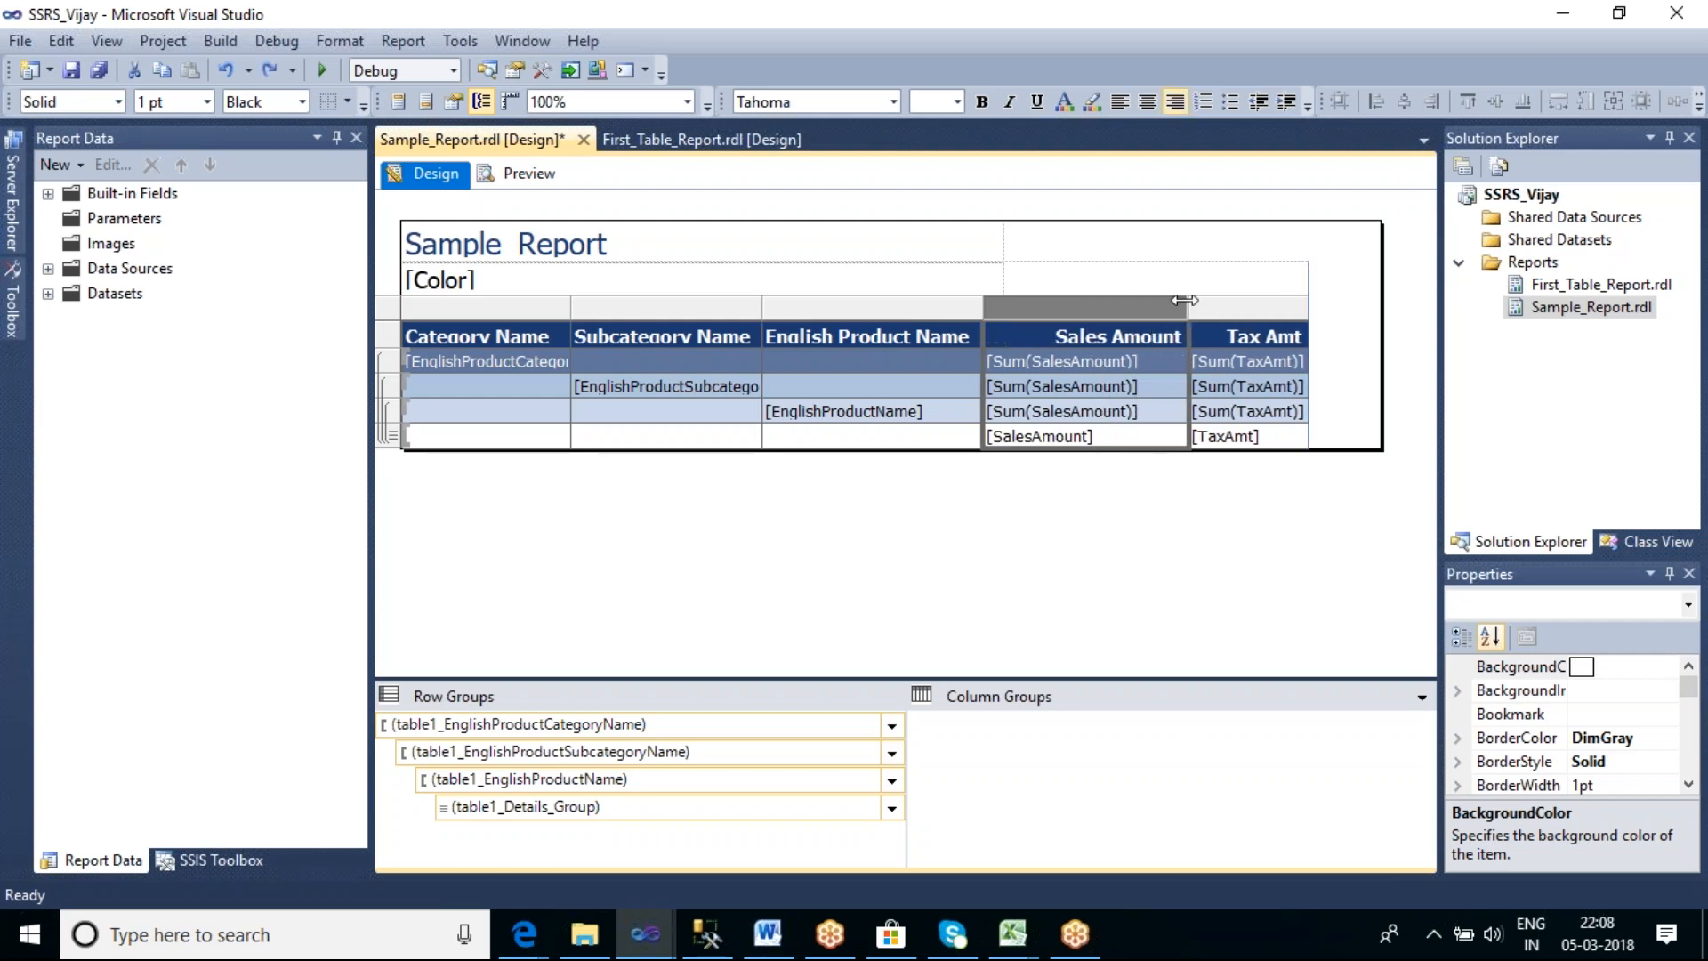
left_click(1308, 313)
left_click_drag(1309, 255, 1354, 252)
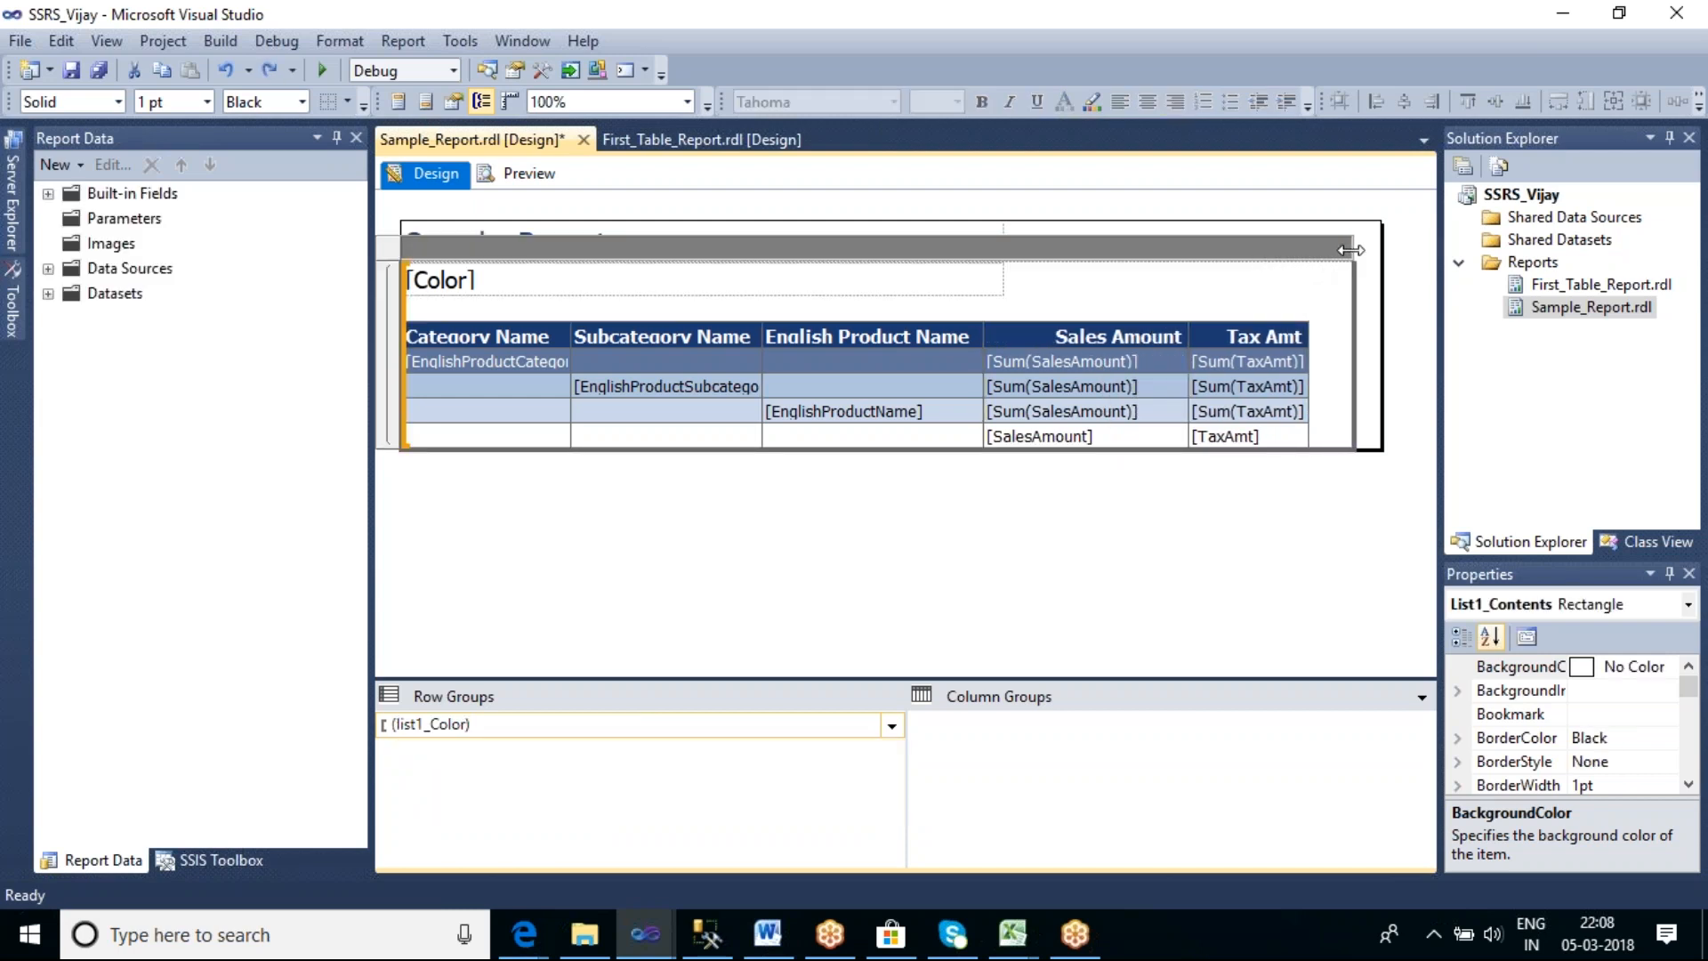
left_click(1261, 340)
left_click_drag(1308, 305, 1329, 305)
left_click(1198, 546)
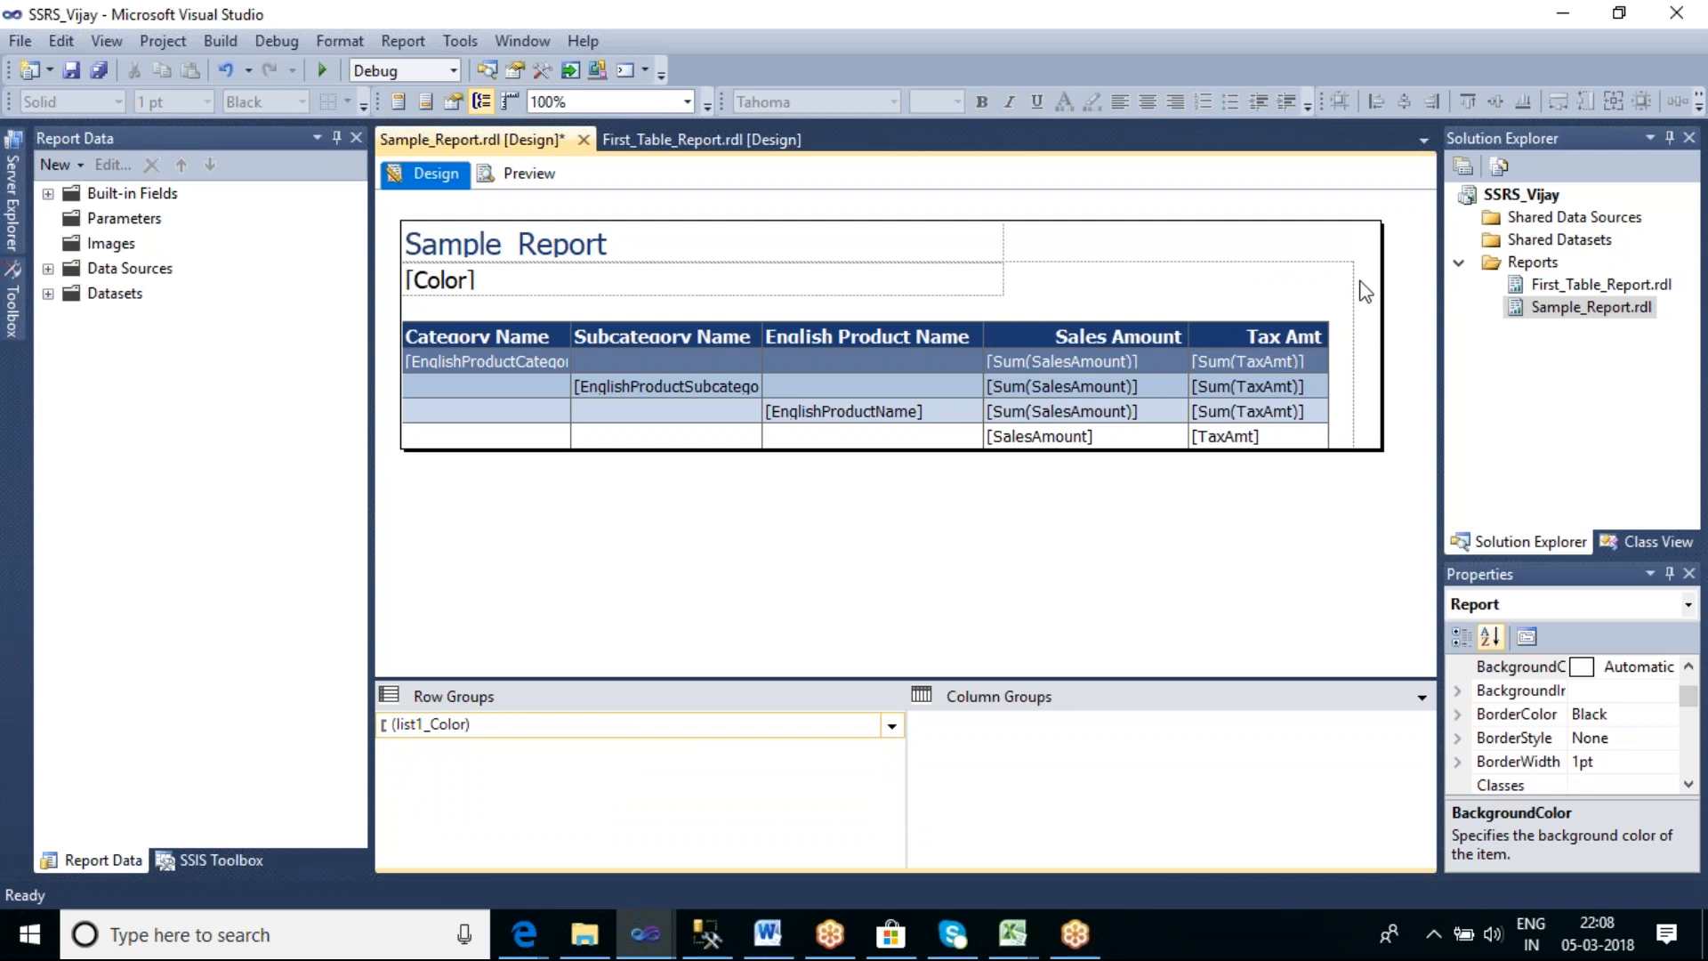
Narrow the Color list container so its edge lines up with the end of the table
left_click(1348, 296)
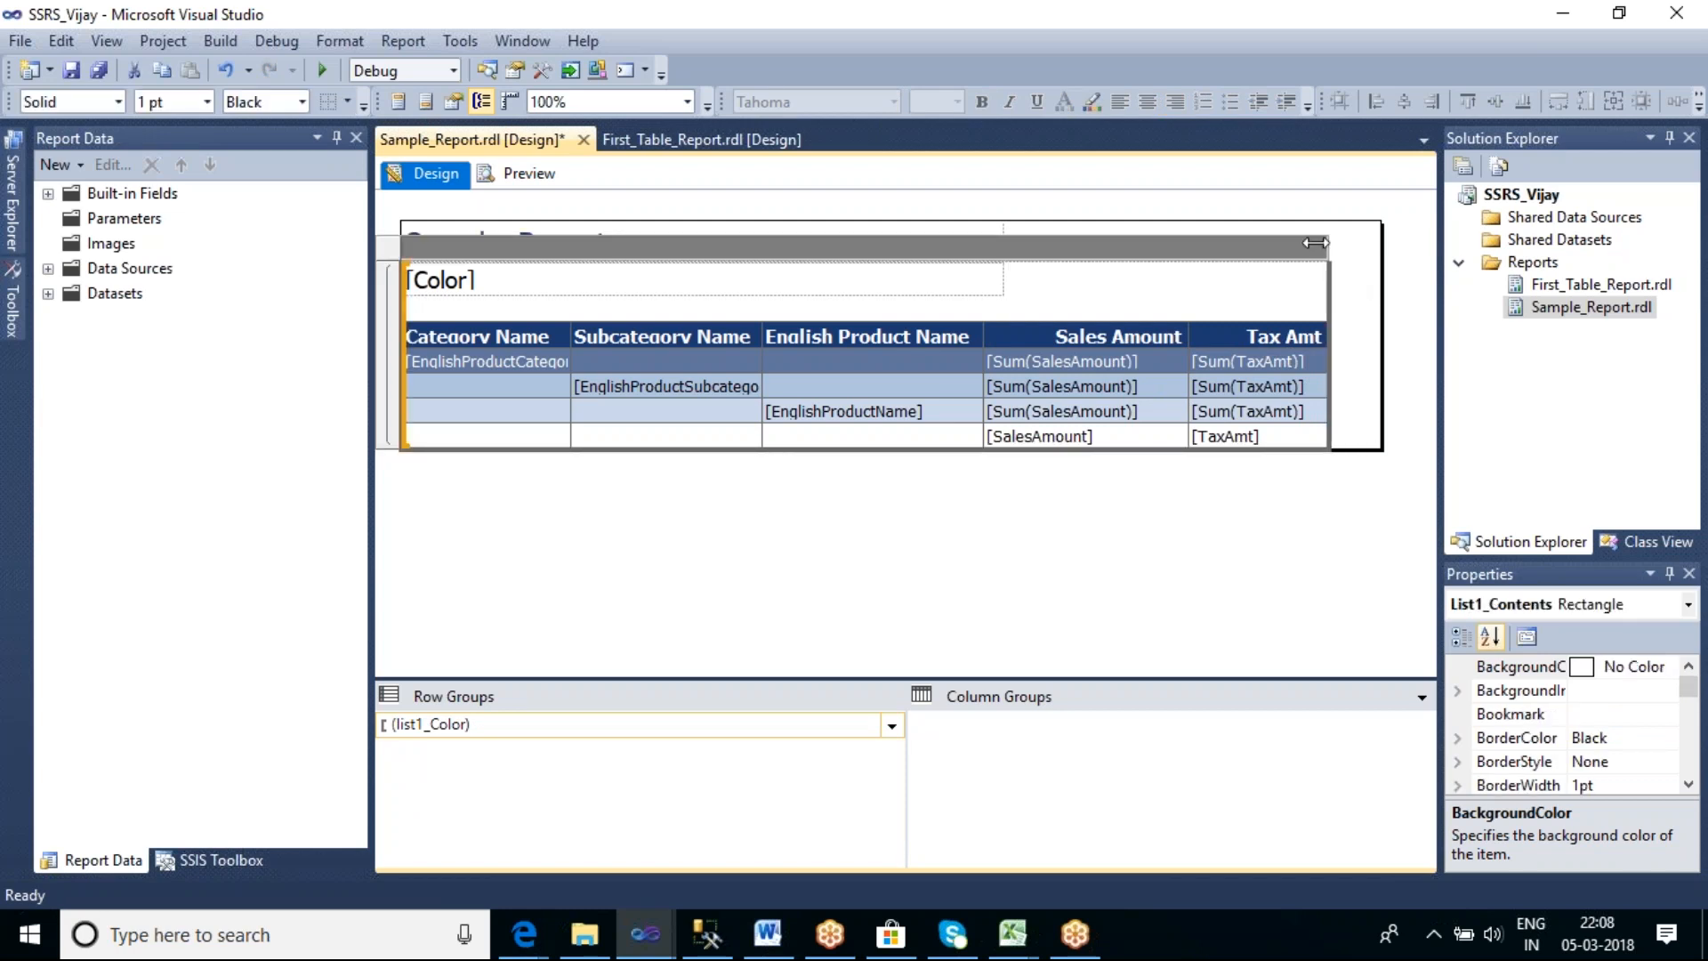
left_click(543, 289)
left_click(717, 532)
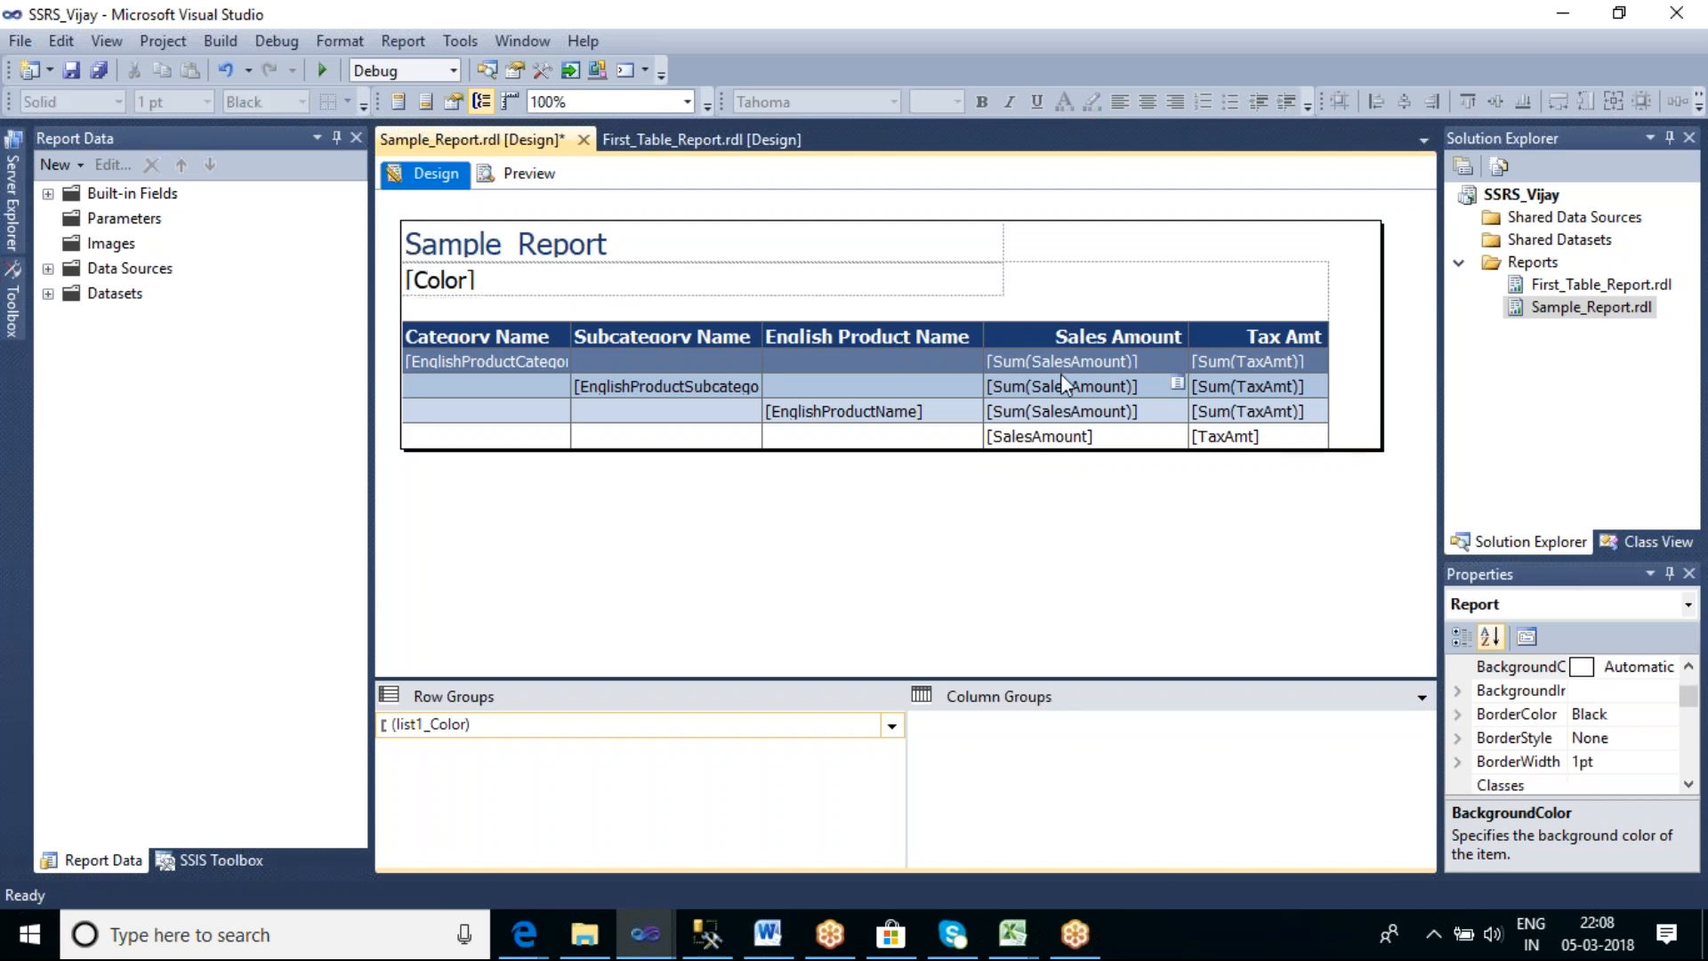
Narrow the report body to the table's edge and stretch the report title's text box across its full width
left_click(979, 254)
left_click_drag(1377, 304, 1330, 303)
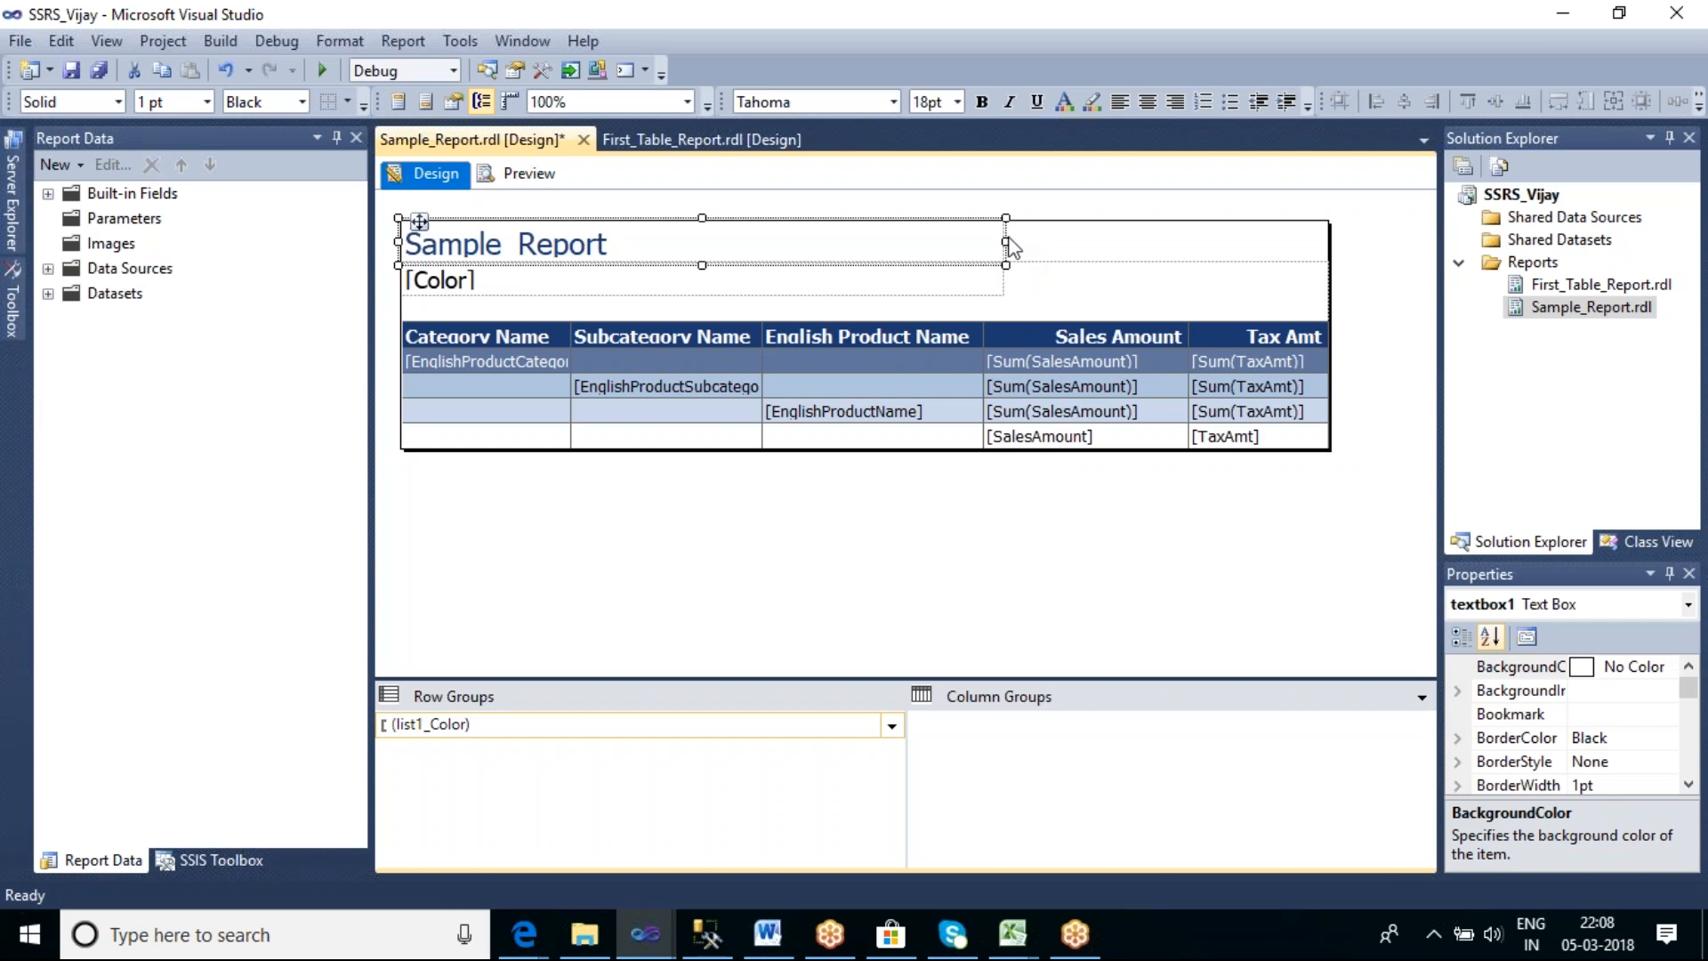
left_click_drag(1013, 245, 1332, 242)
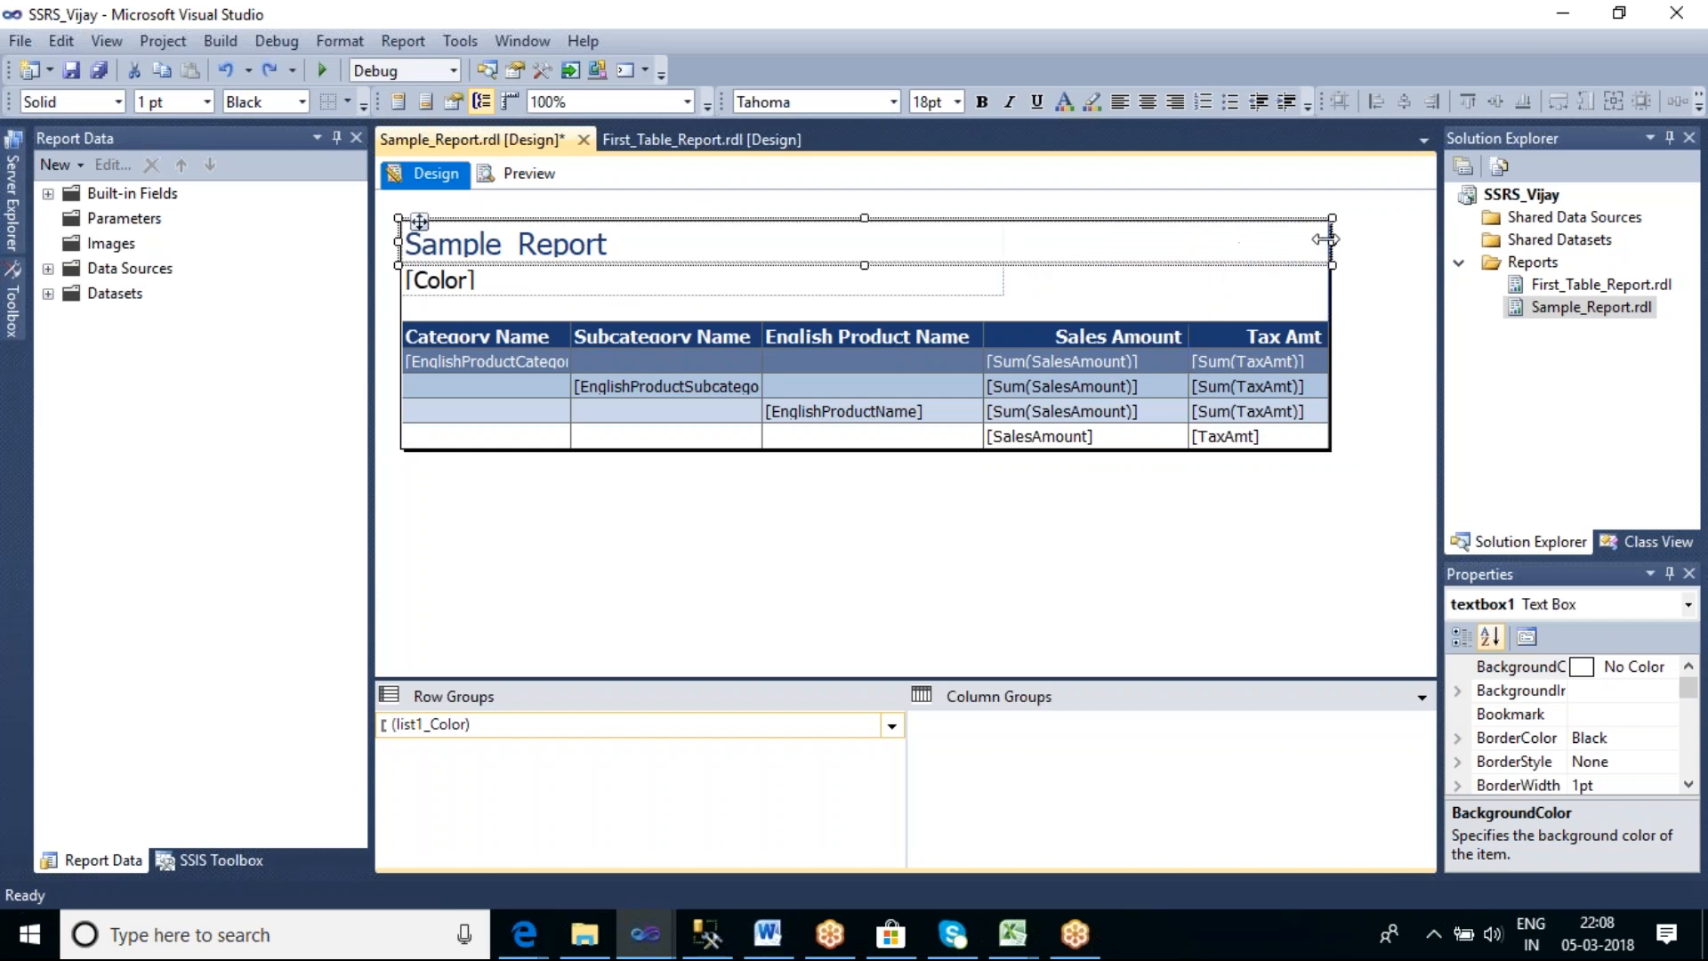
Center the report title text within its text box
left_click(916, 290)
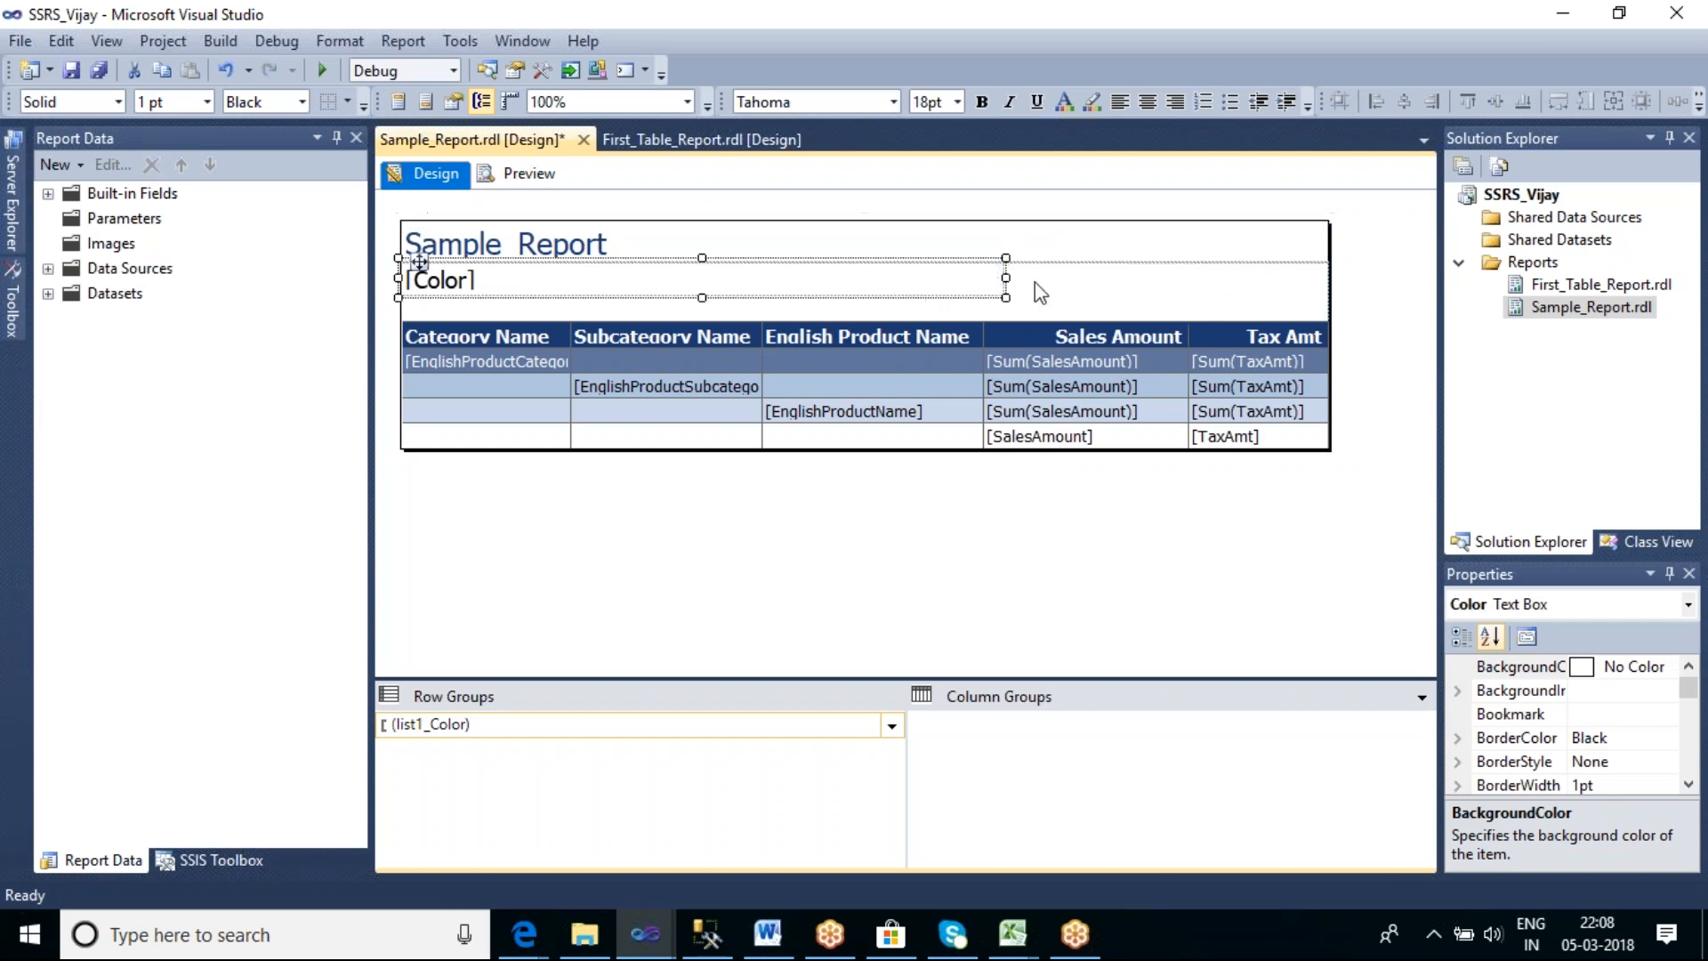
left_click(975, 245)
left_click(1143, 109)
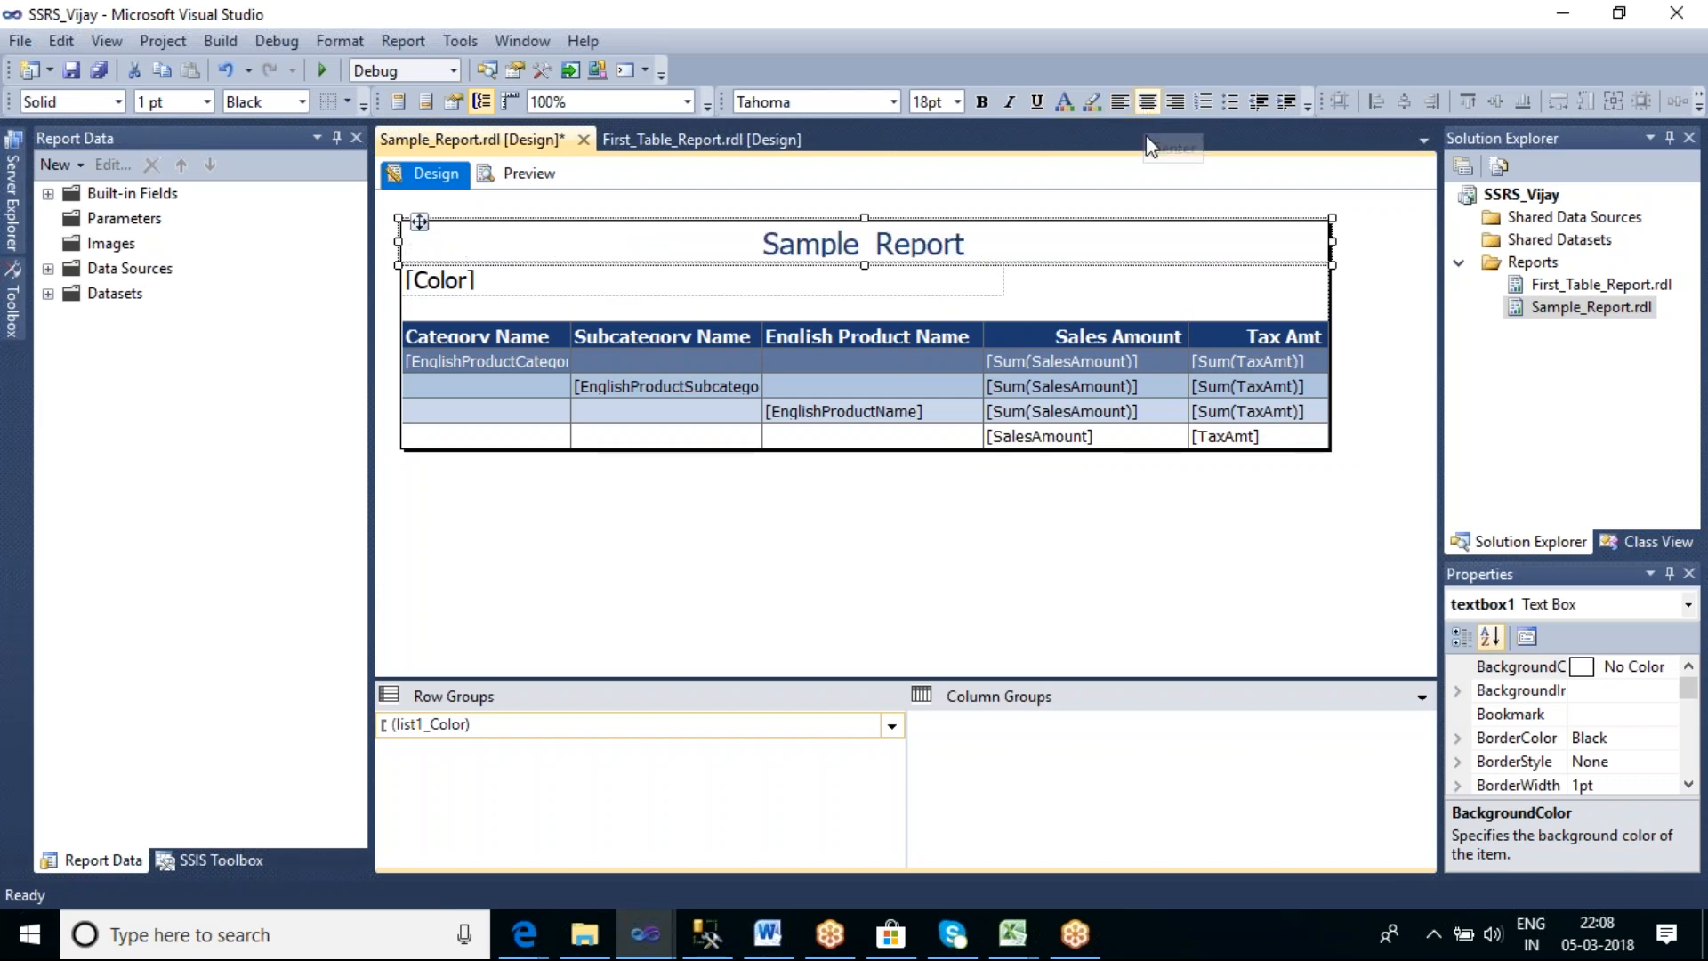
left_click(856, 601)
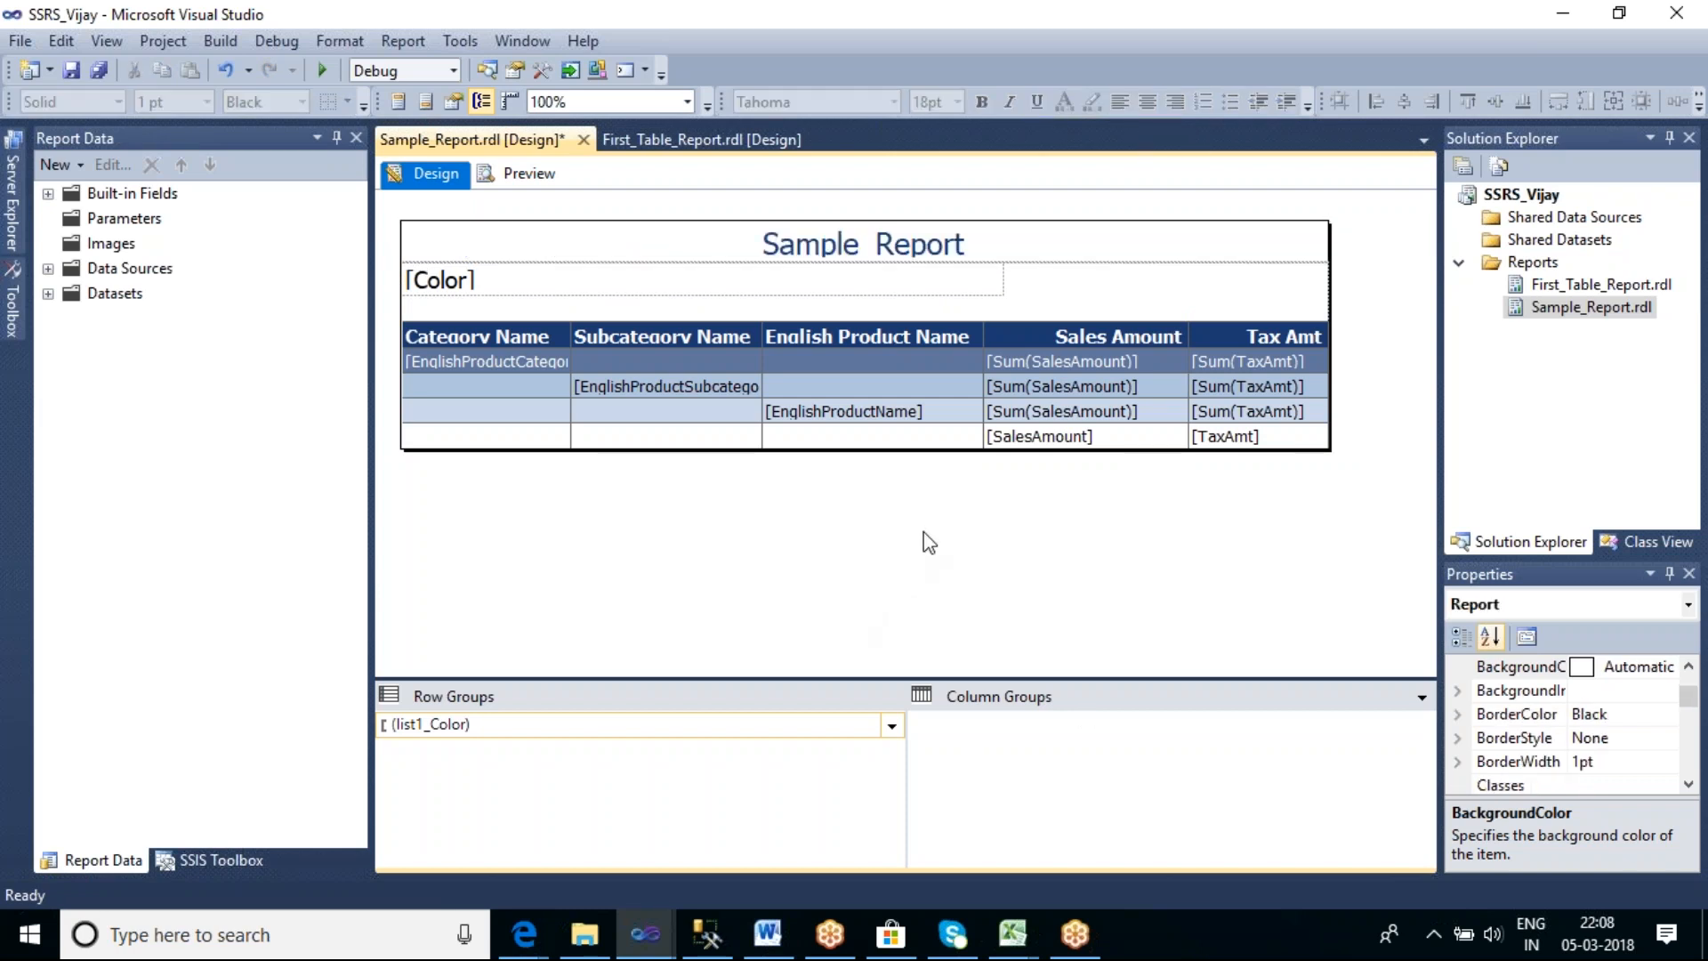
Preview the report and drill into Bikes and Mountain Bikes on the Black page, collapsing Mountain Bikes again
left_click(544, 175)
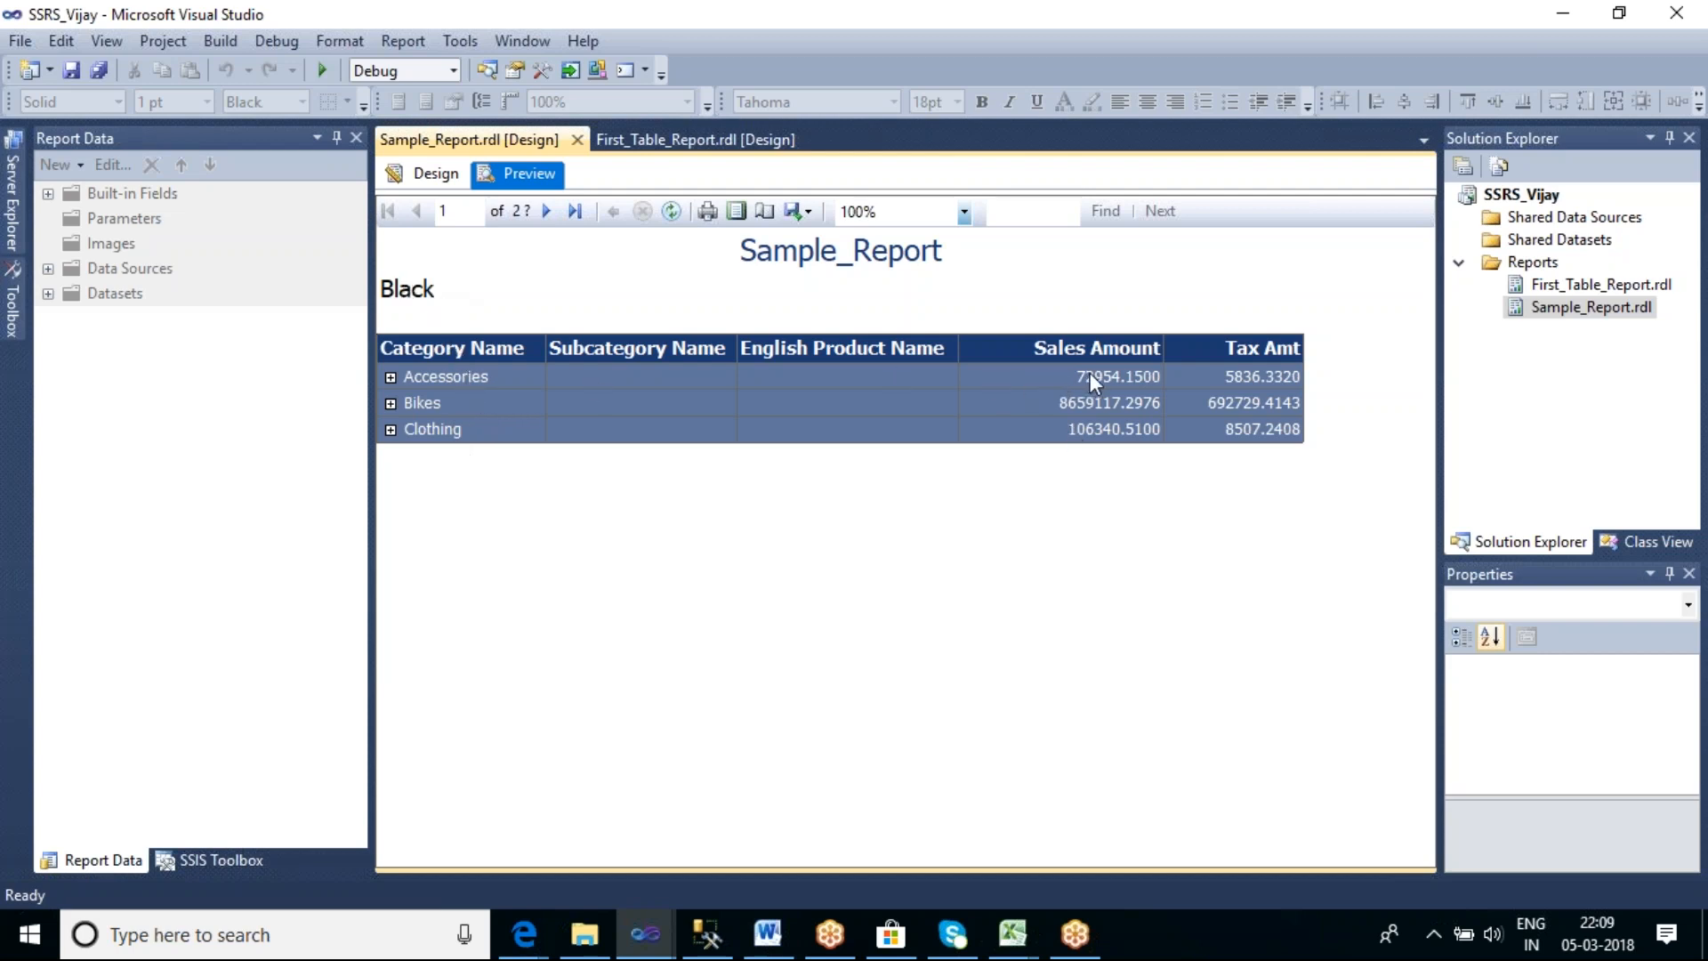
left_click(390, 403)
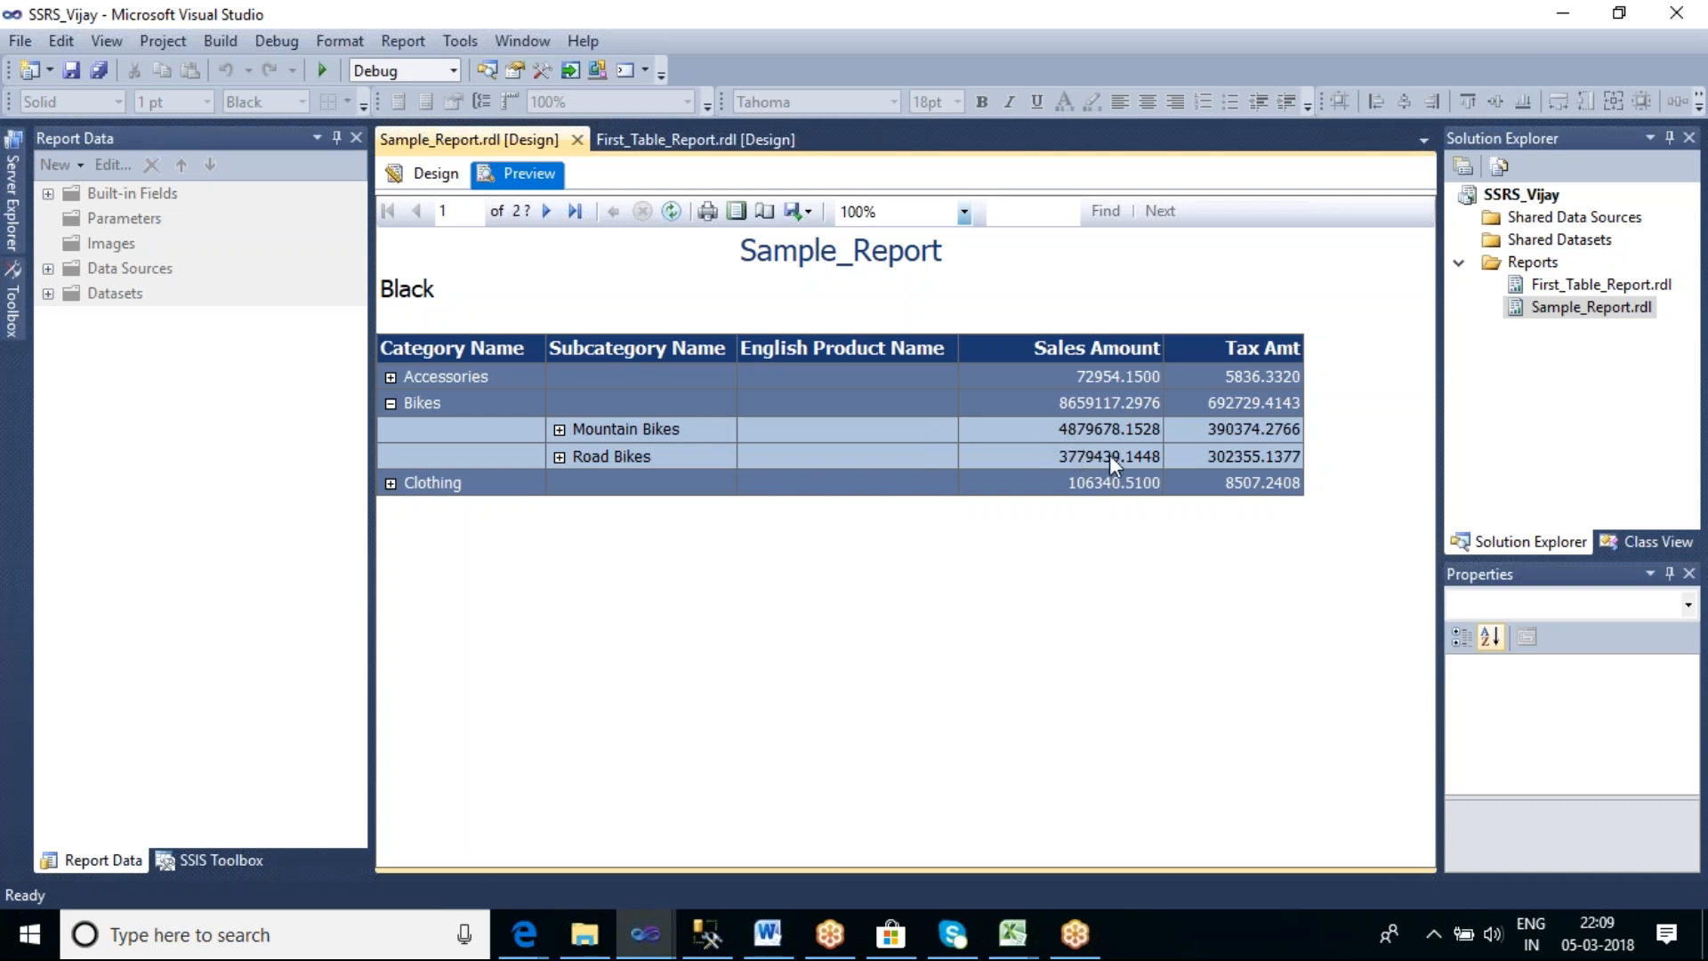
left_click(560, 431)
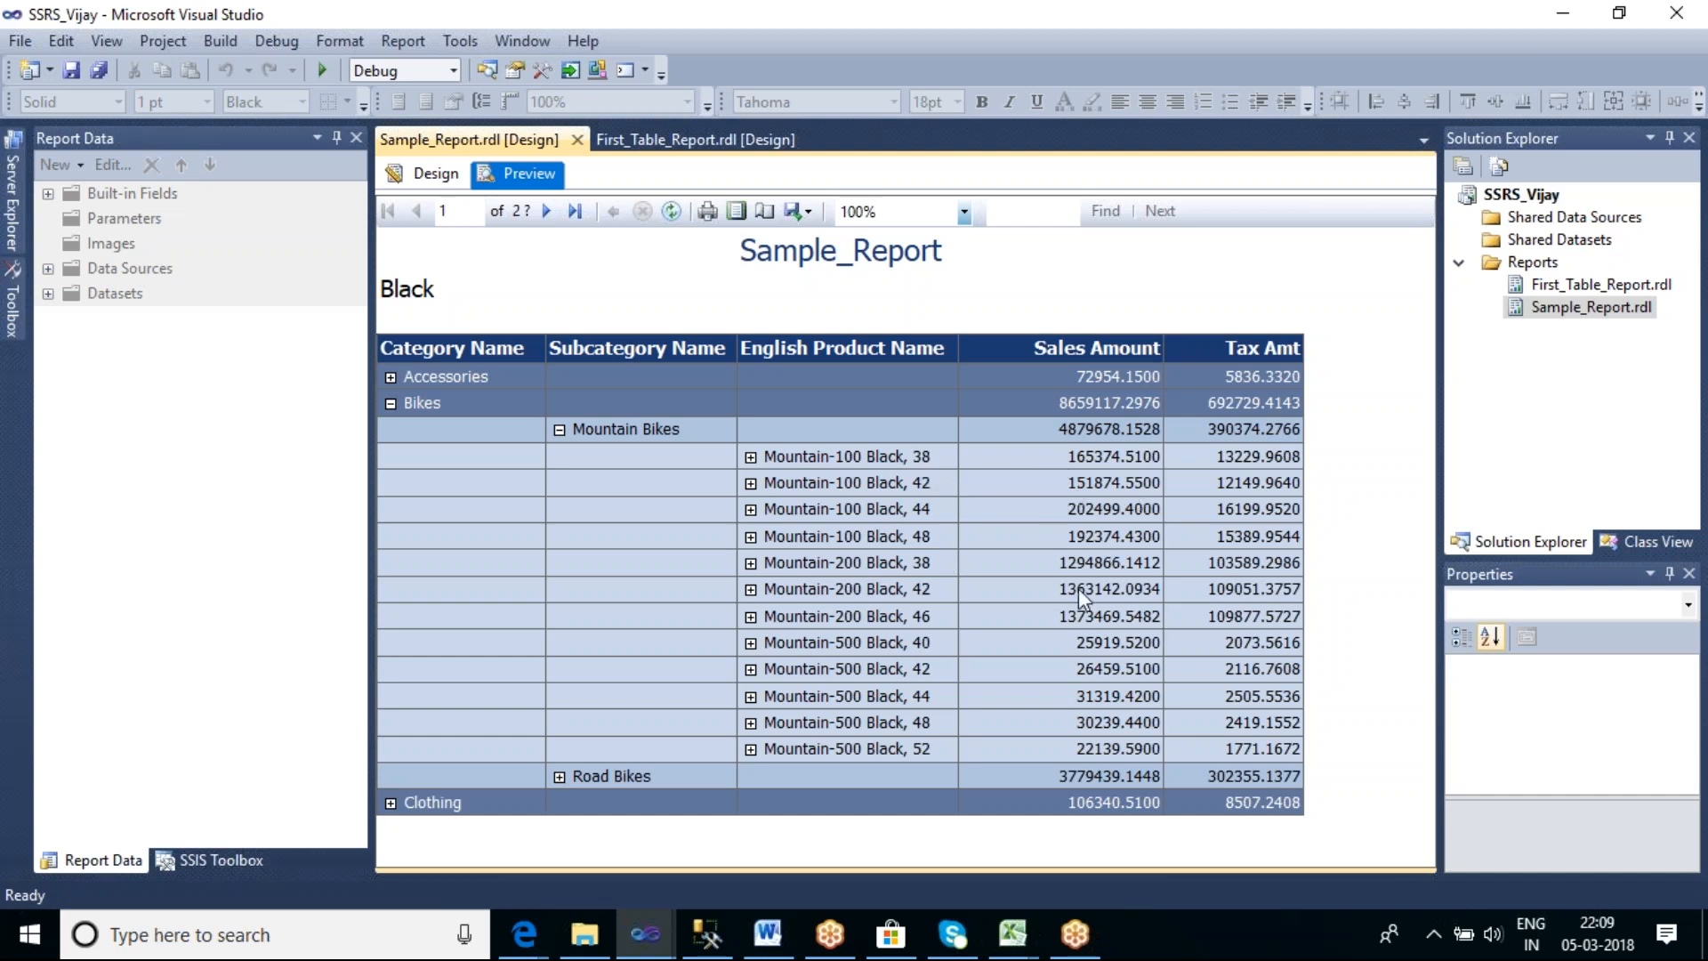
left_click(559, 429)
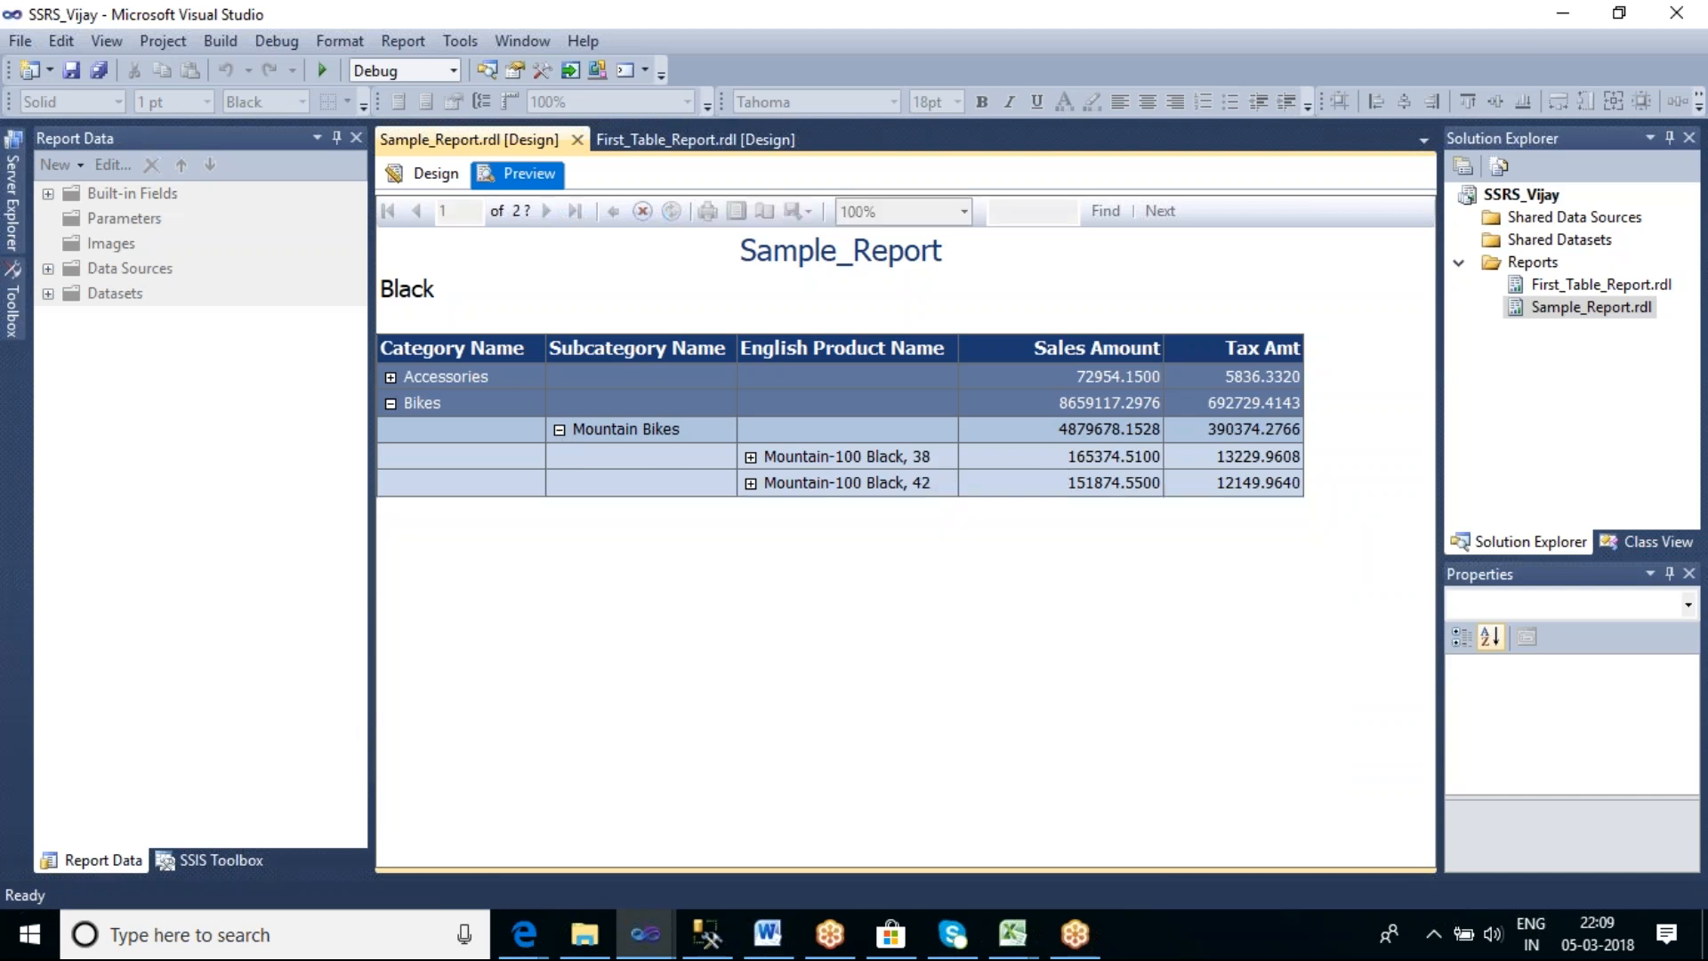
Drill through Clothing and Gloves to the Half-Finger Gloves, L detail rows, then collapse the product and Gloves levels
left_click(391, 483)
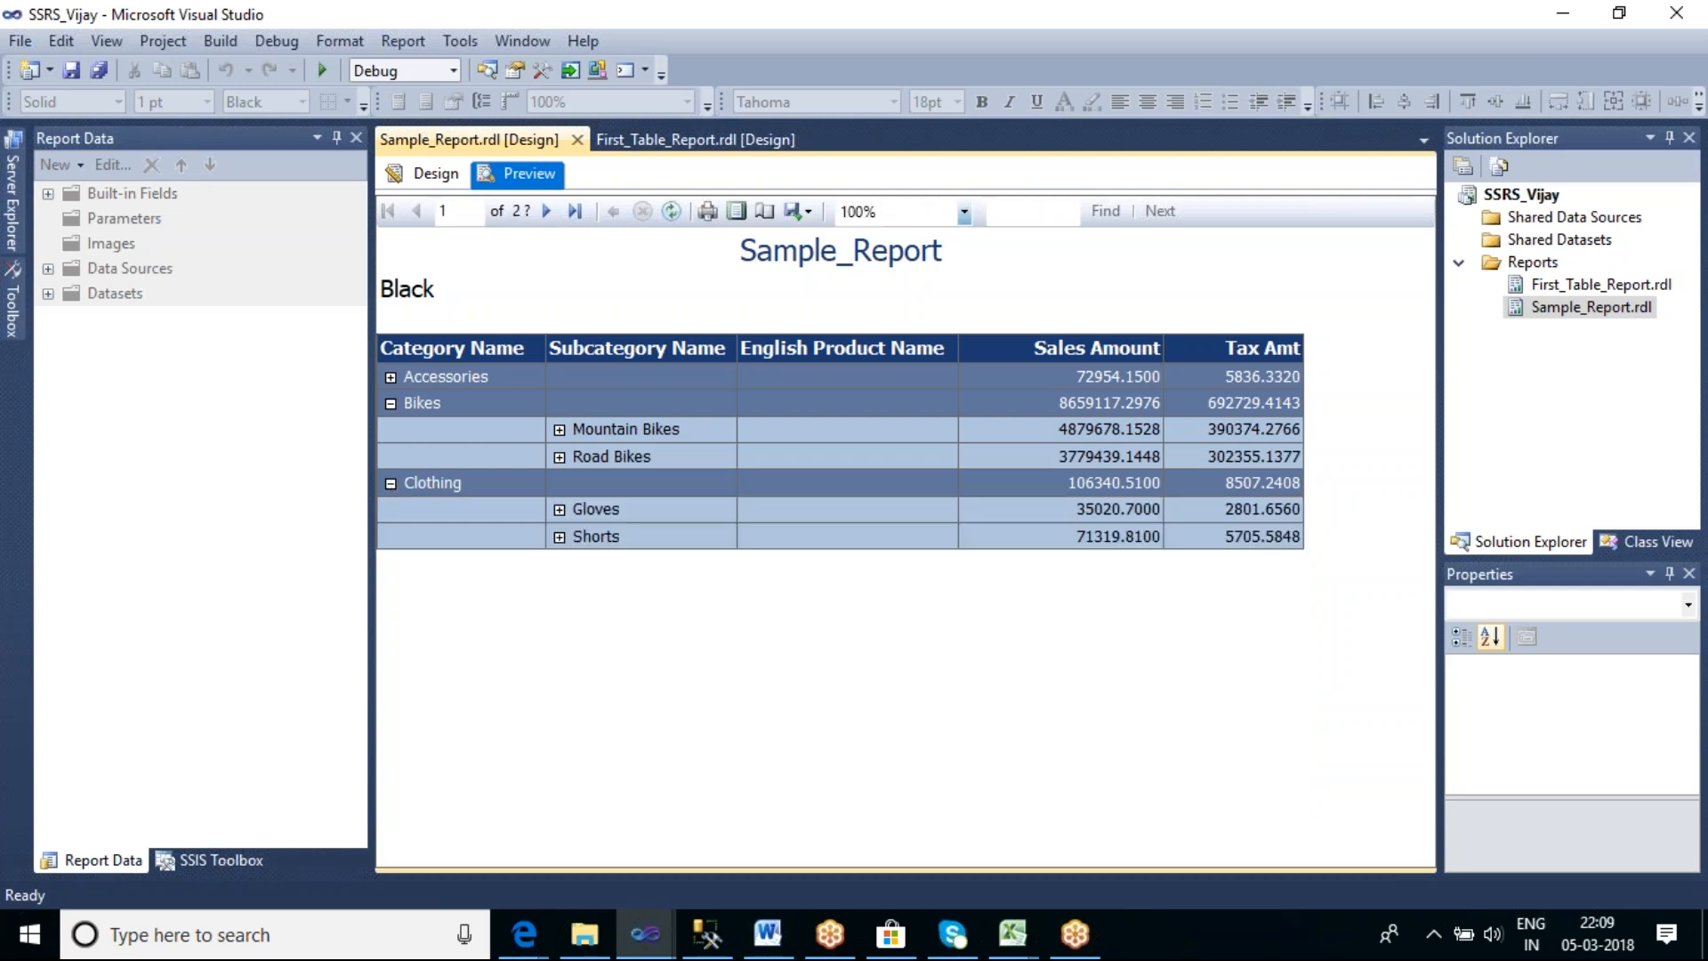
left_click(560, 510)
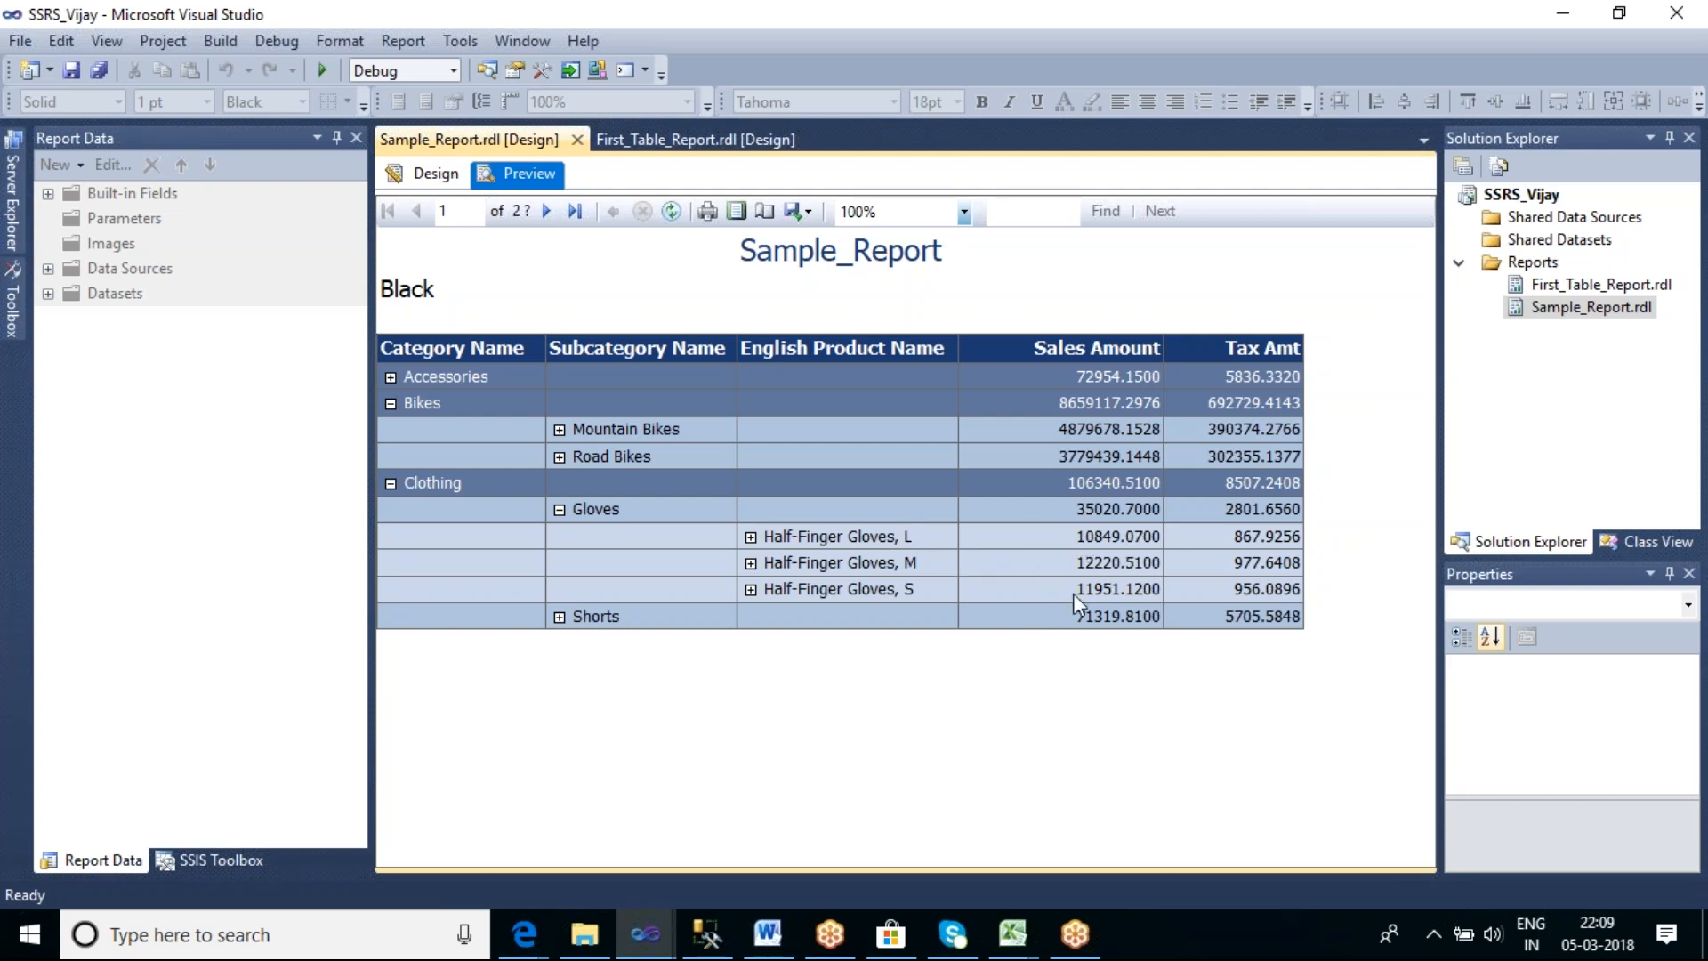
left_click(752, 538)
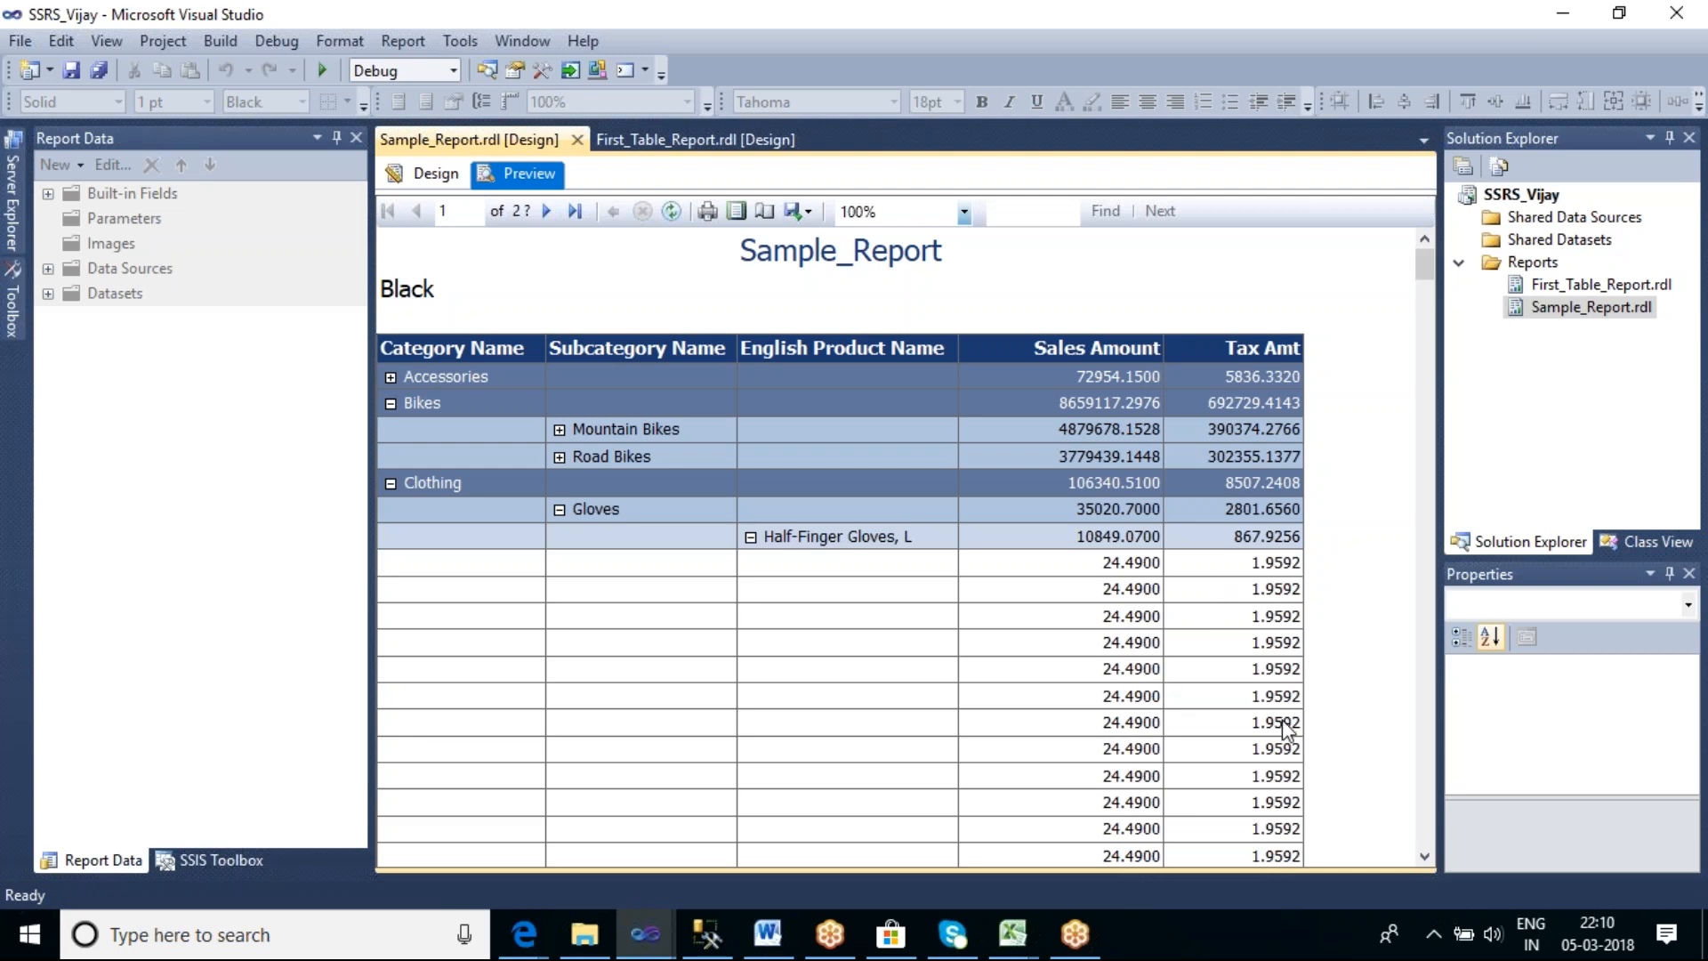
left_click(752, 537)
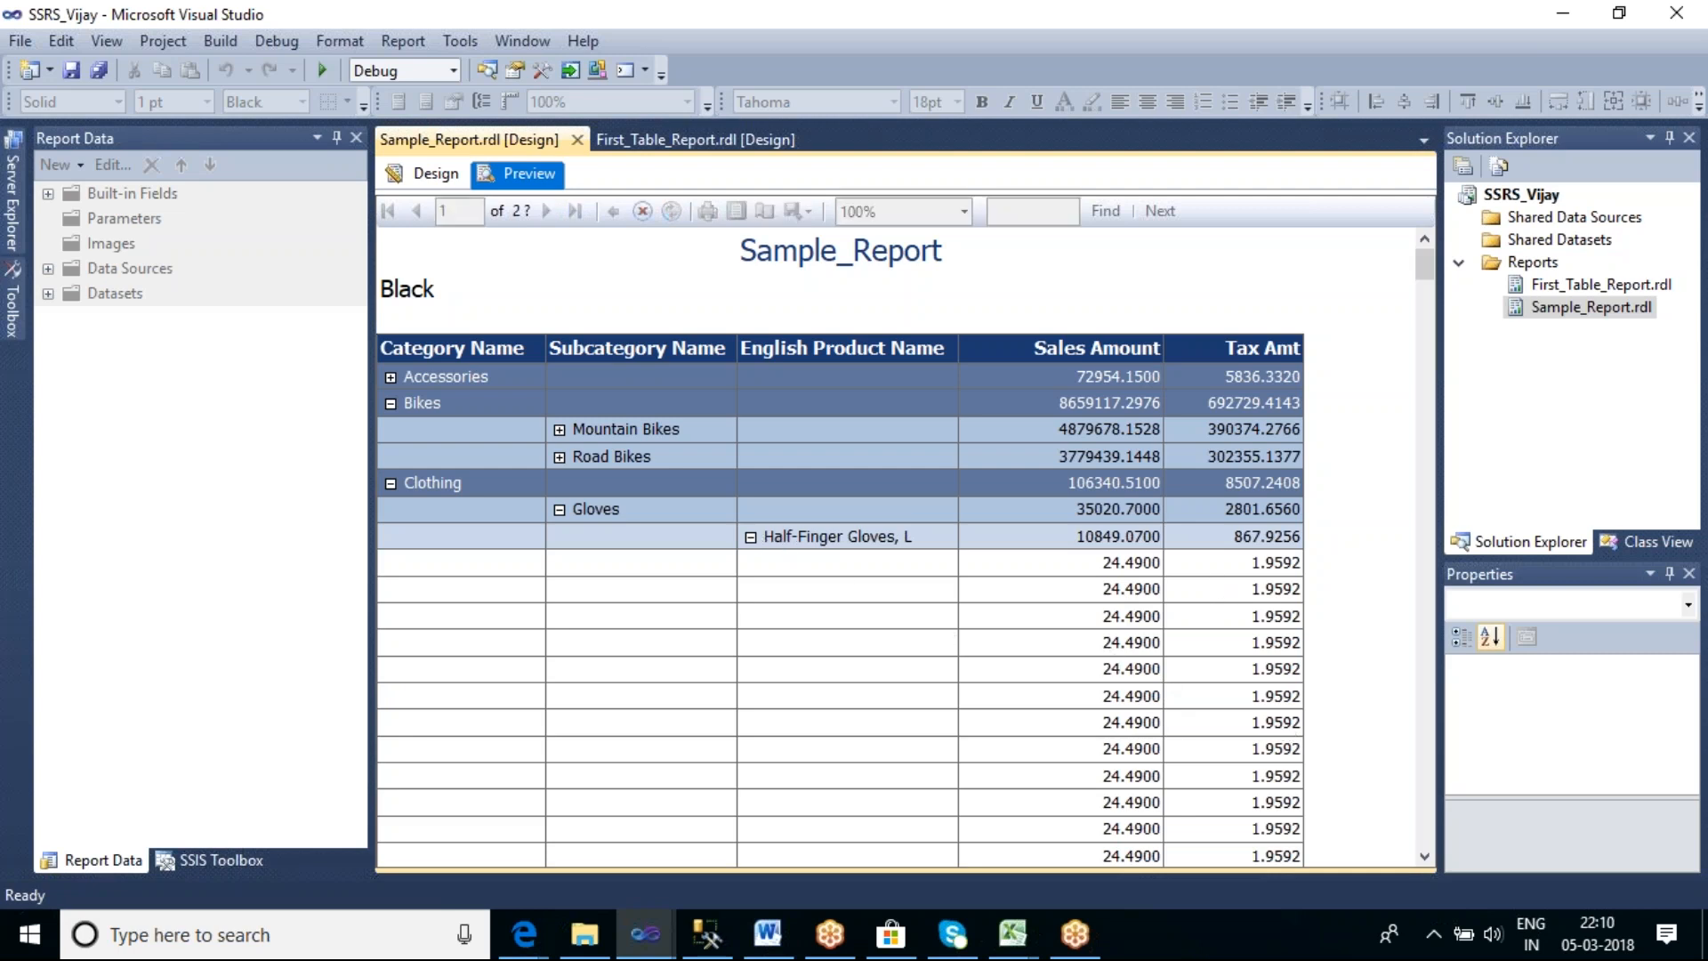
left_click(560, 512)
Go to the report page for the color Multi, examine the Caps and Jerseys products under Clothing, and collapse Clothing
left_click(548, 212)
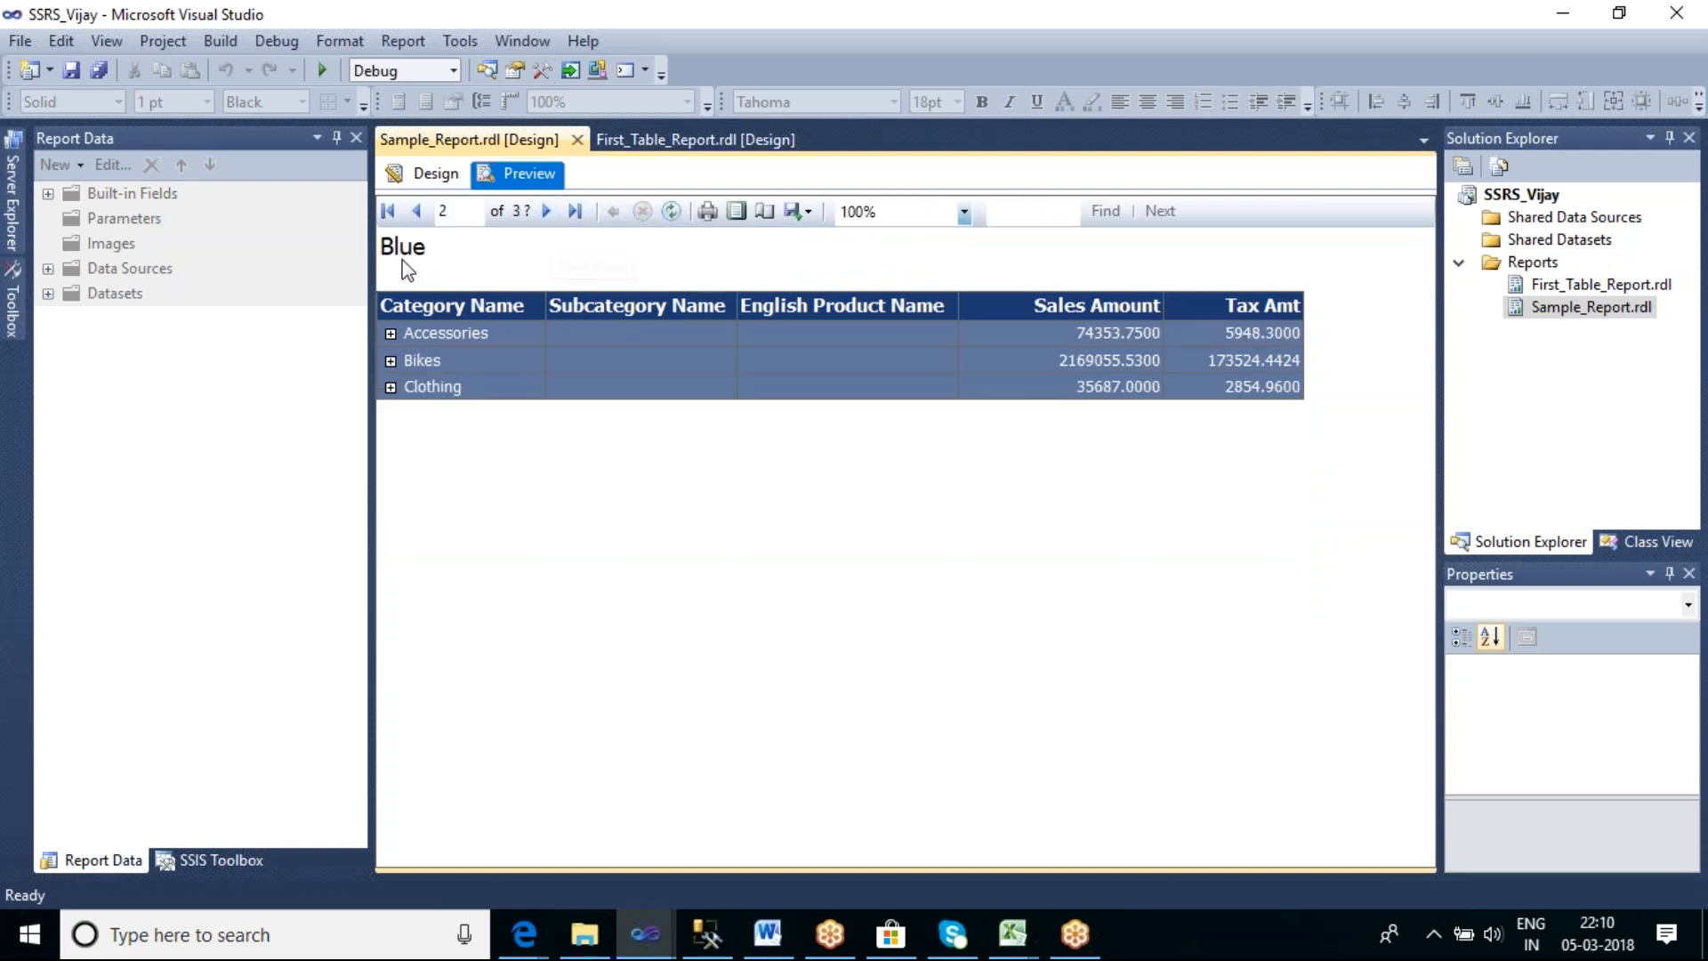
left_click(549, 214)
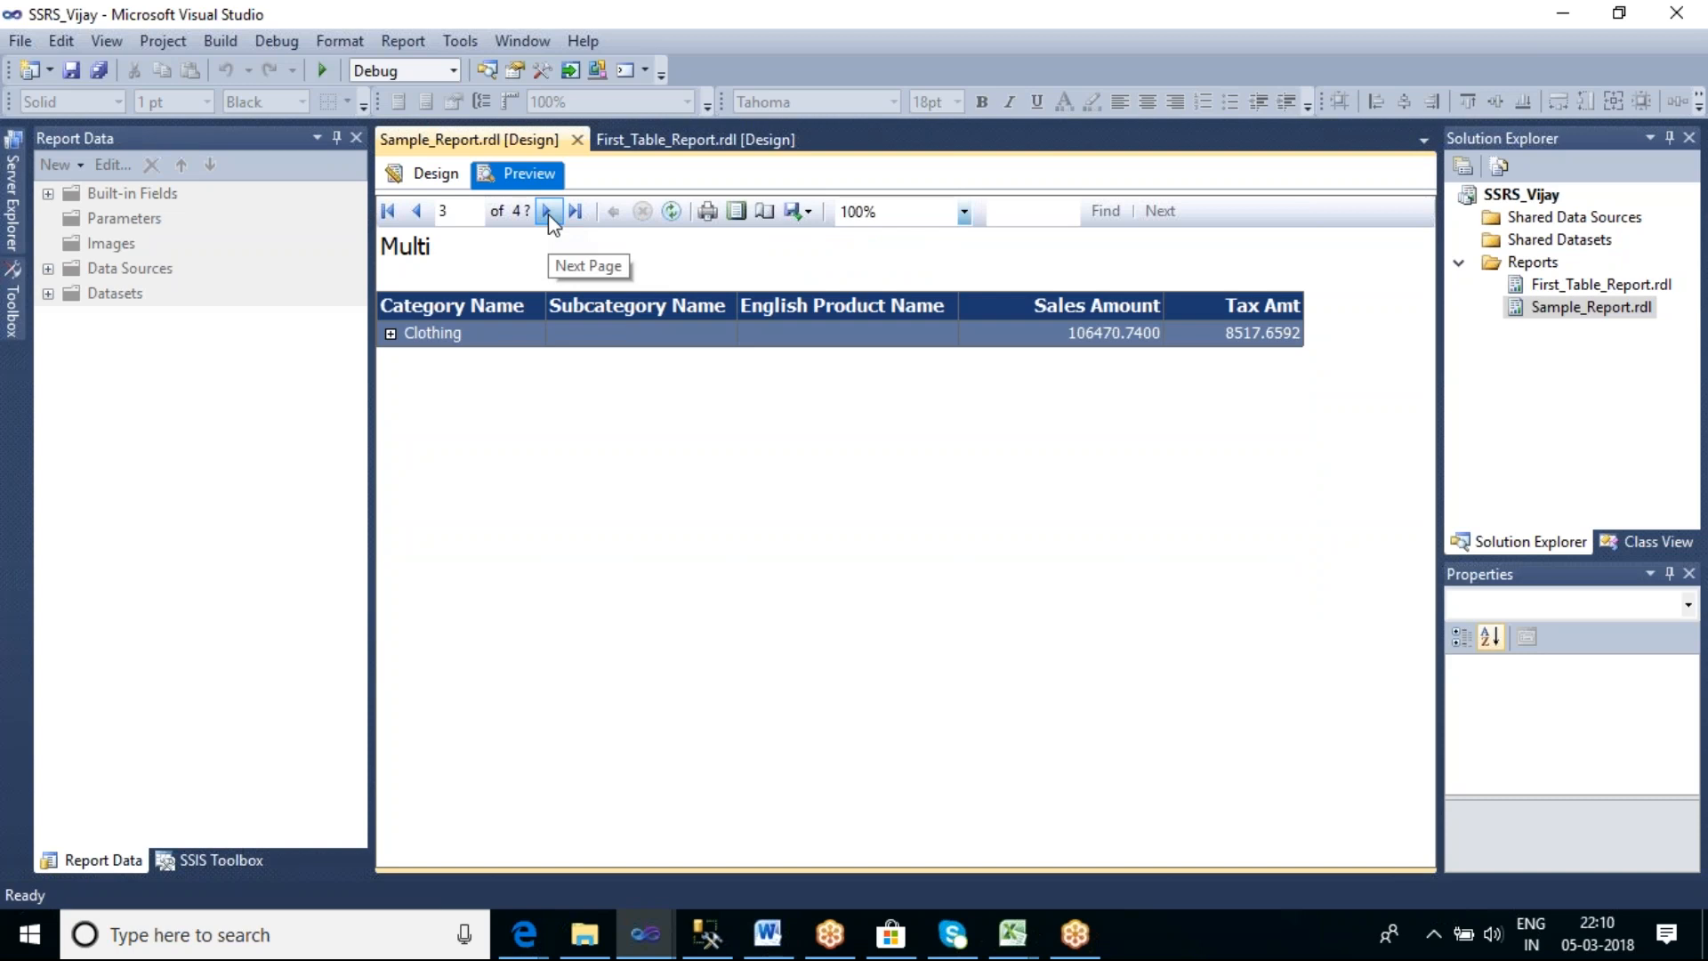
left_click(390, 334)
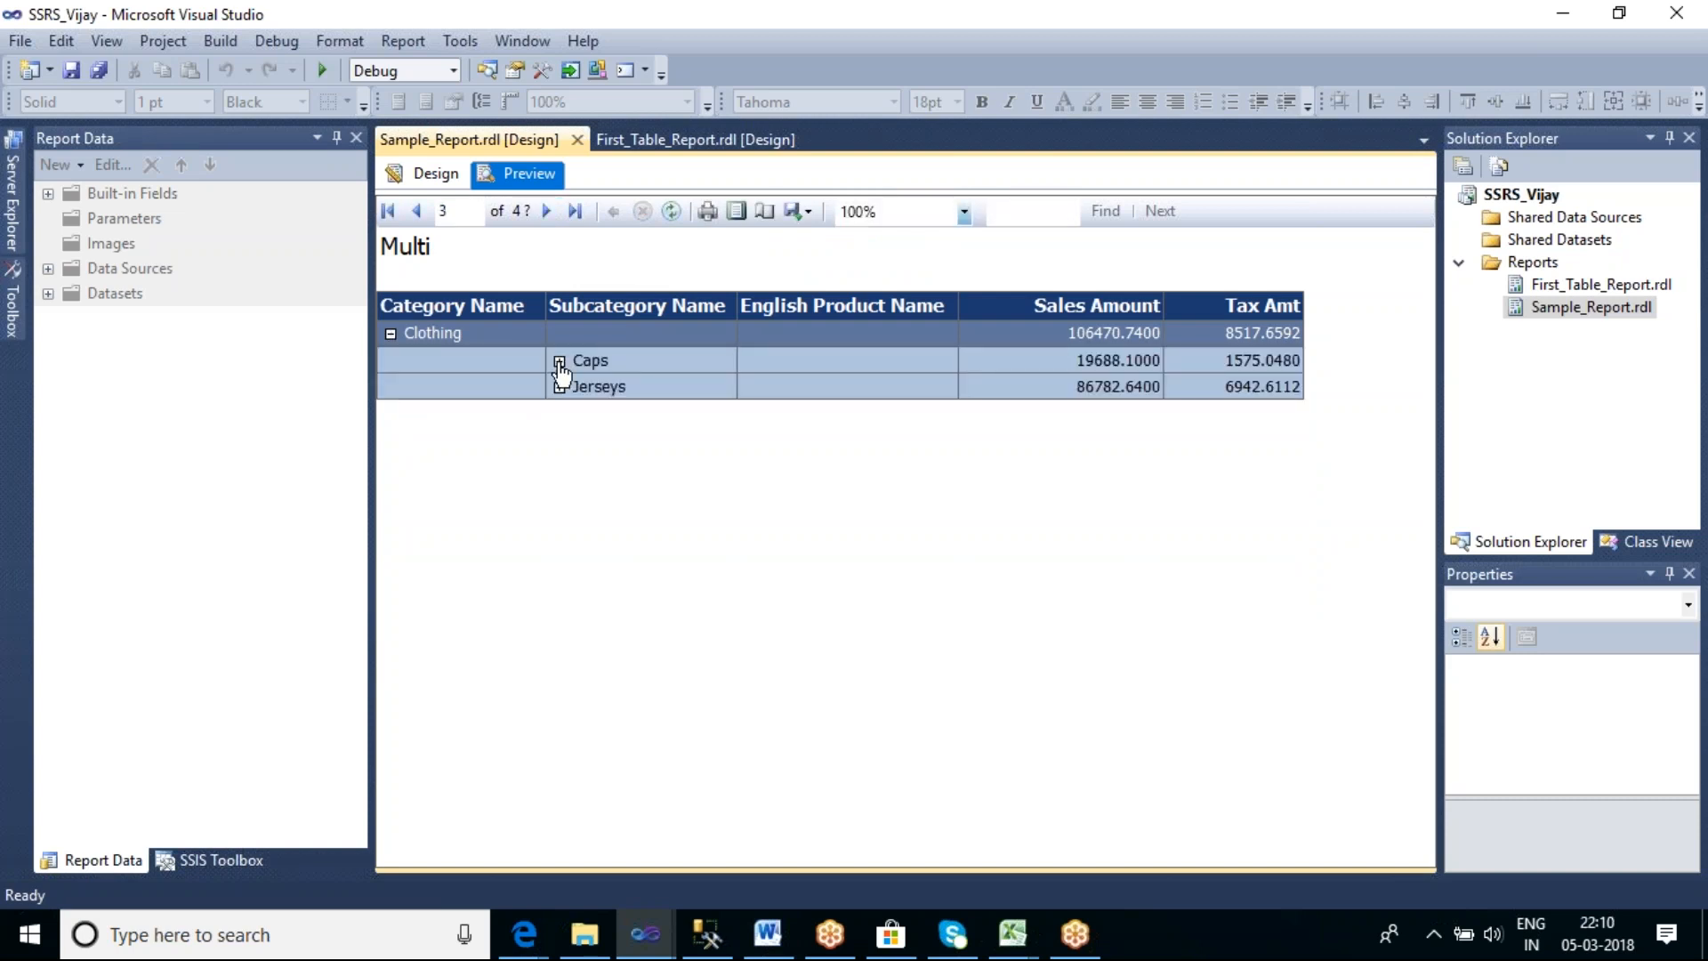
left_click(559, 362)
left_click(559, 412)
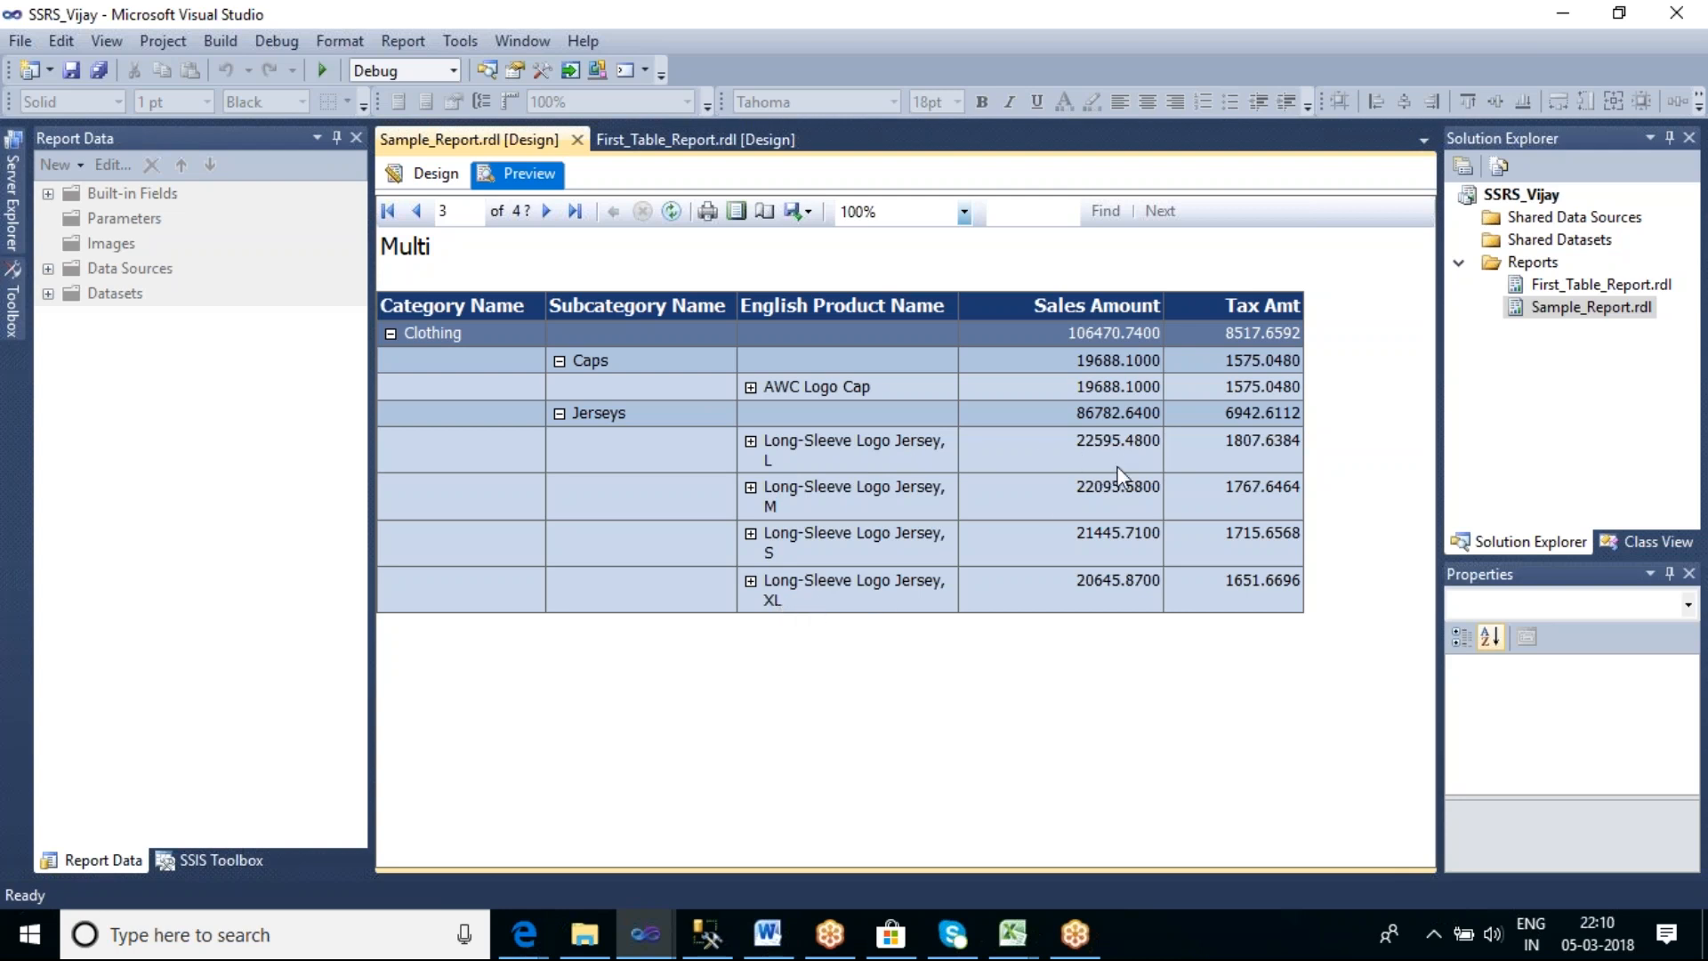
left_click(389, 334)
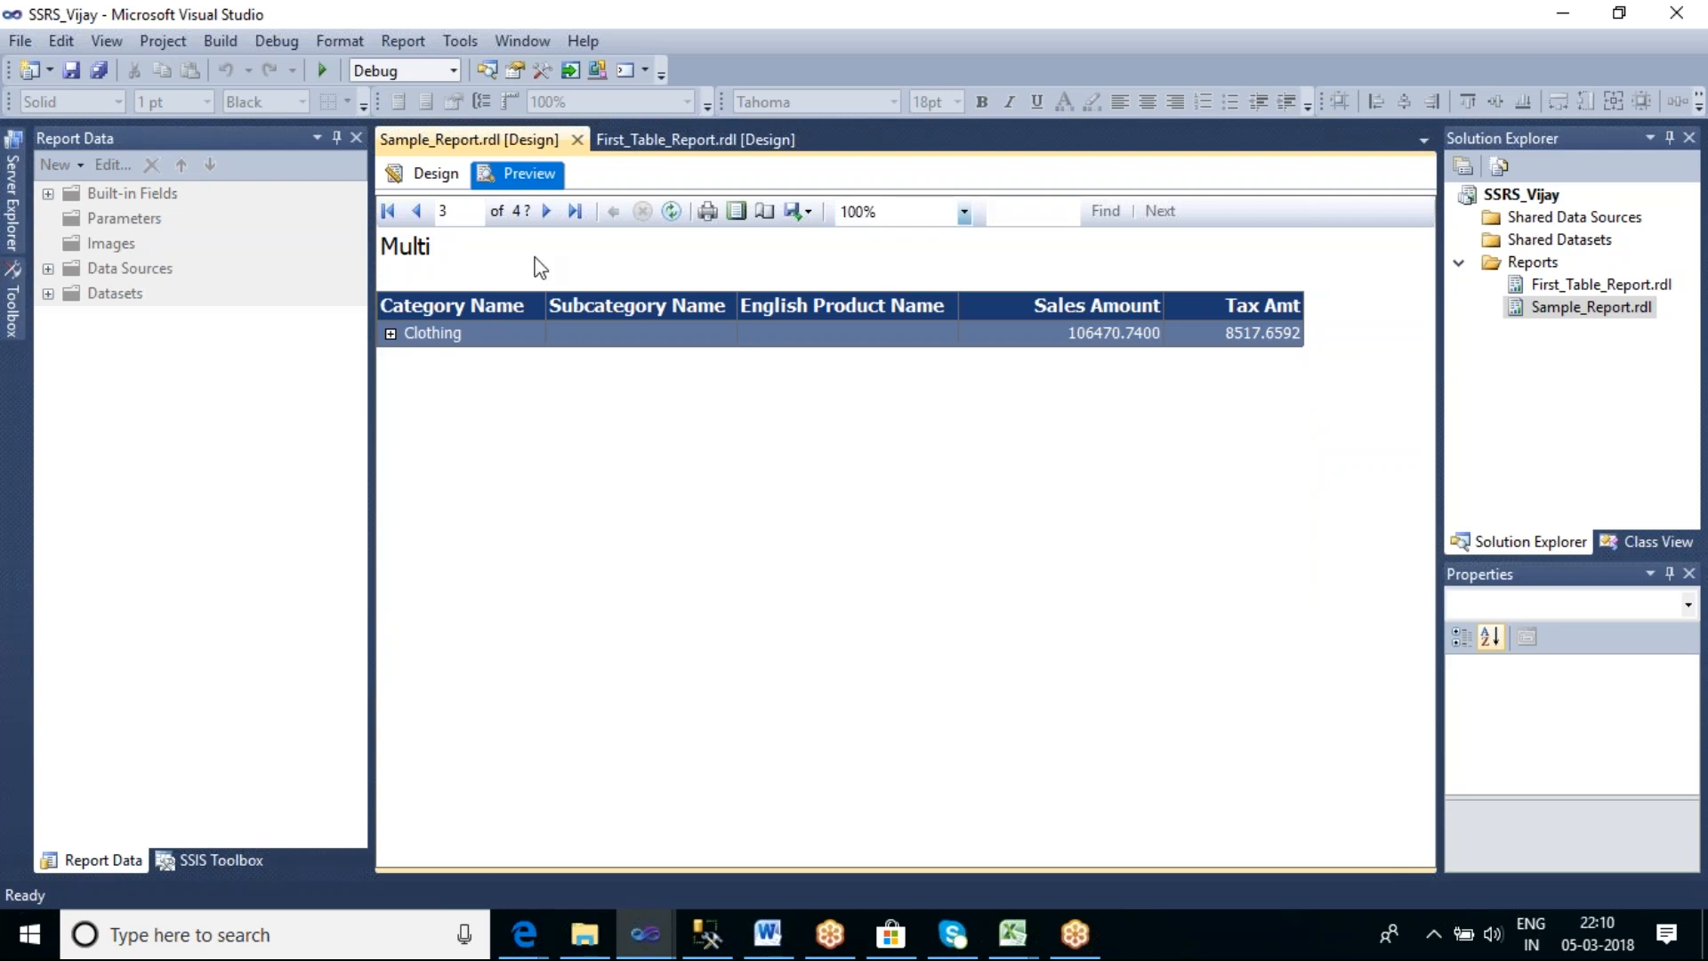
Return to the report design, start a new report with the Report Wizard, and name its new data source AdventureWorks
left_click(433, 180)
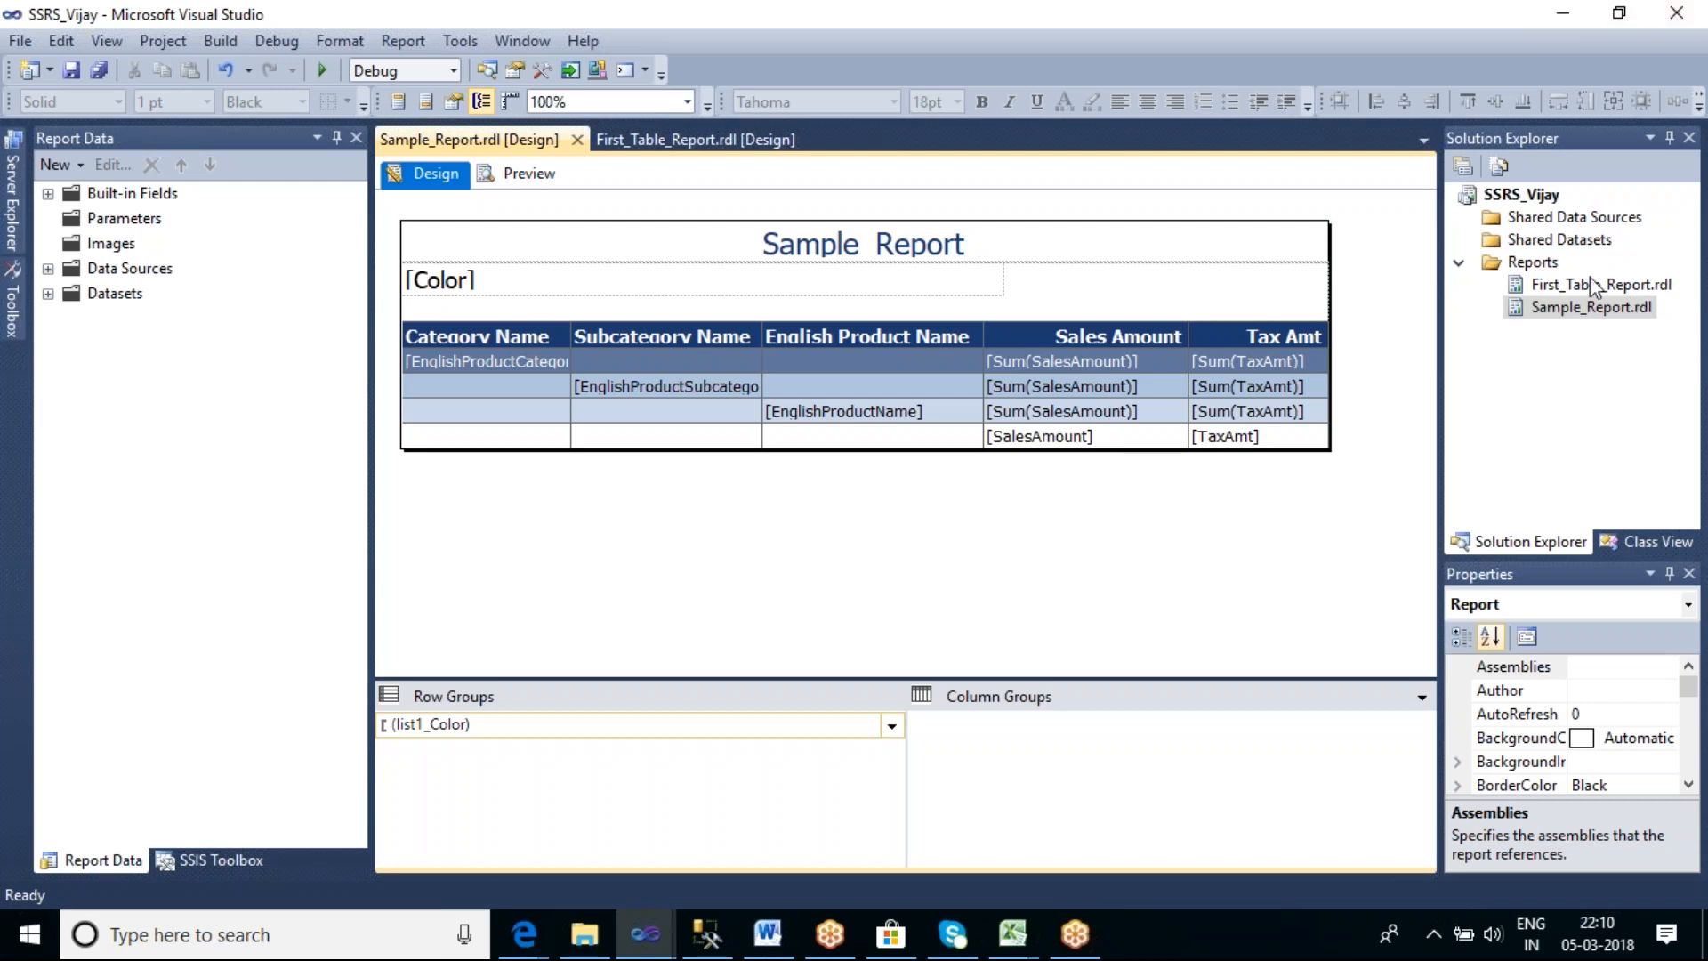
right_click(1537, 263)
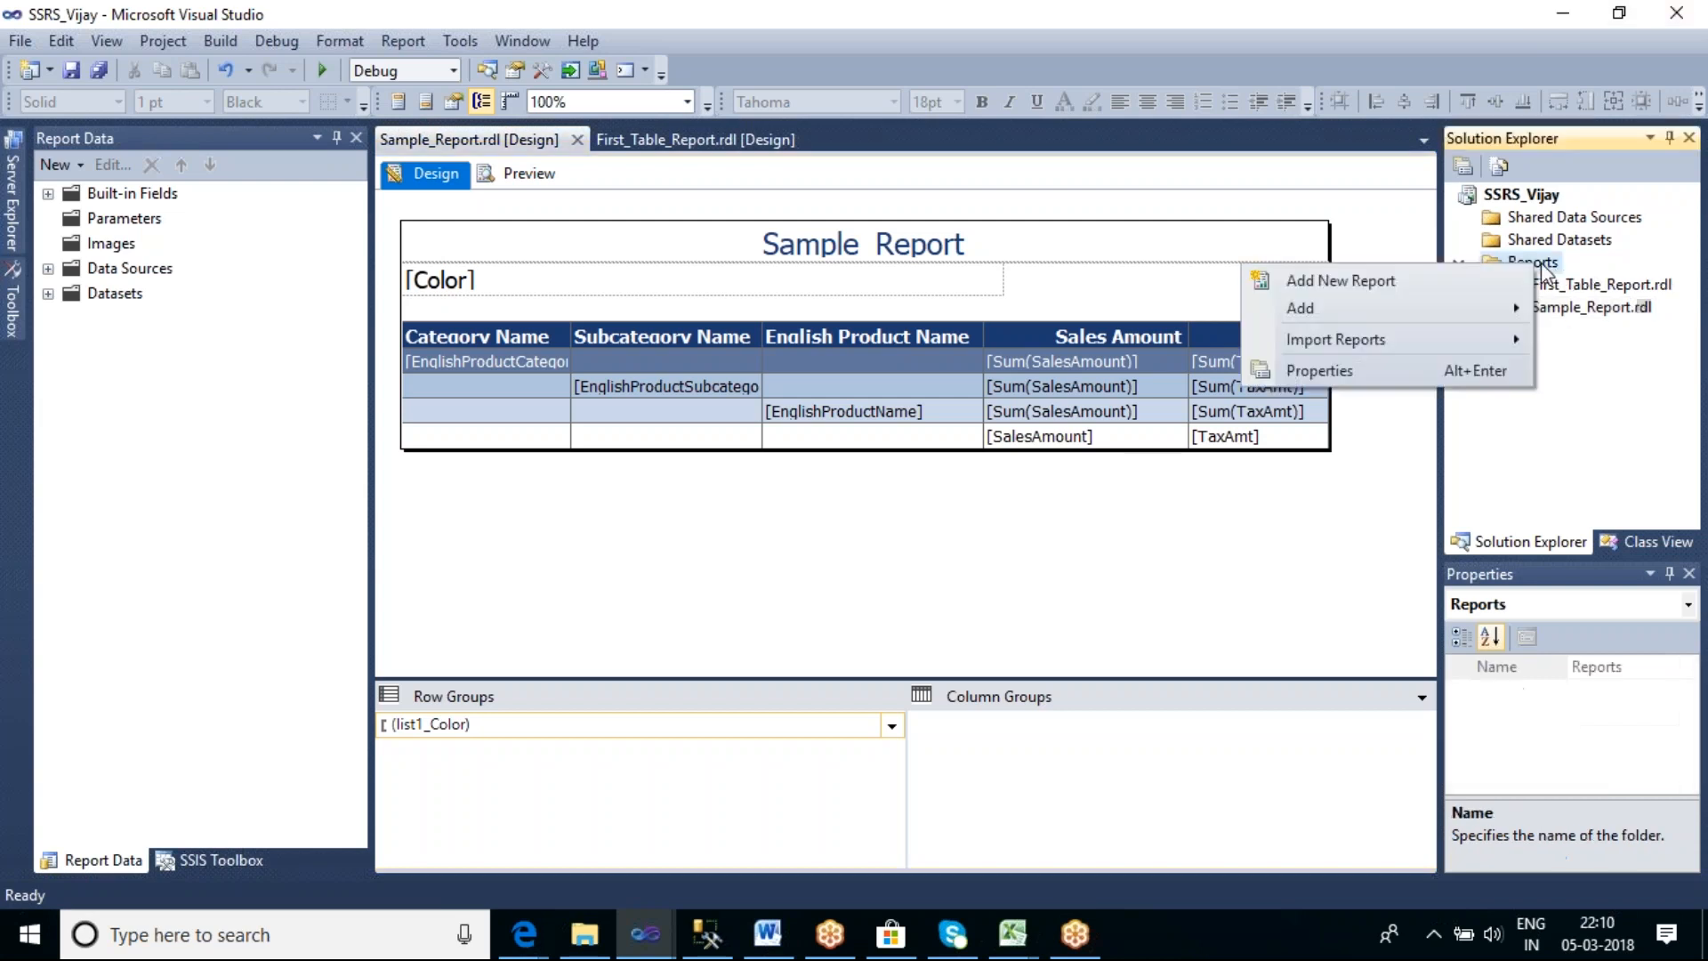
left_click(1427, 279)
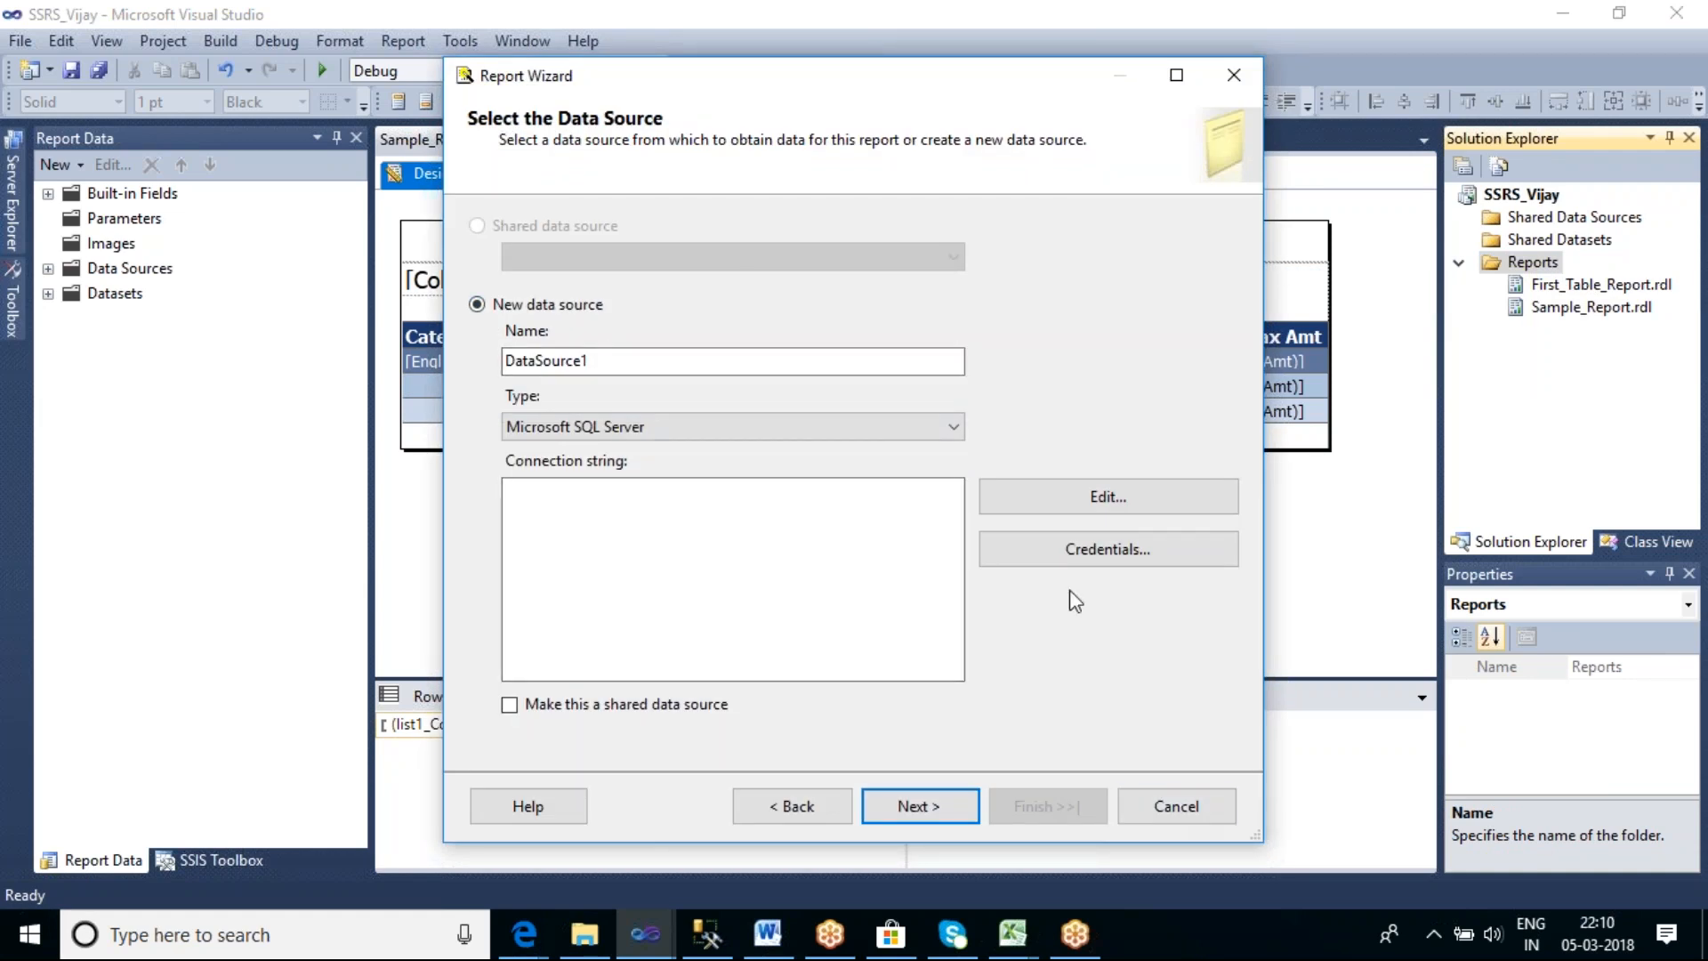
left_click_drag(622, 359, 505, 367)
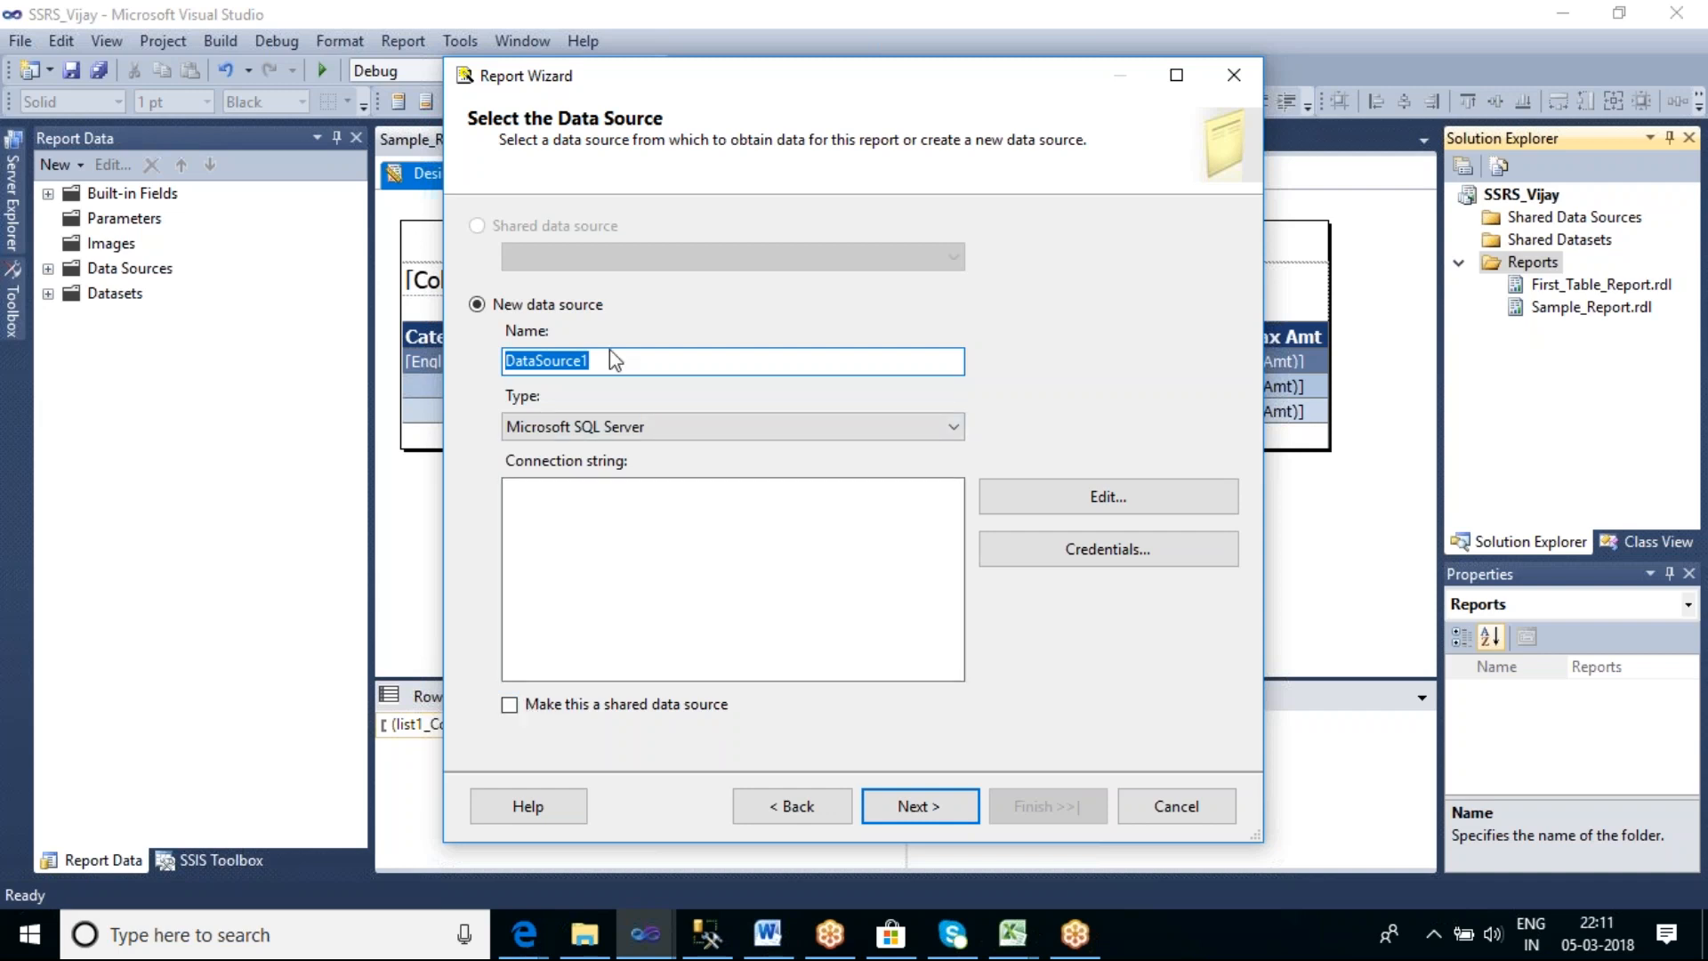
type("A")
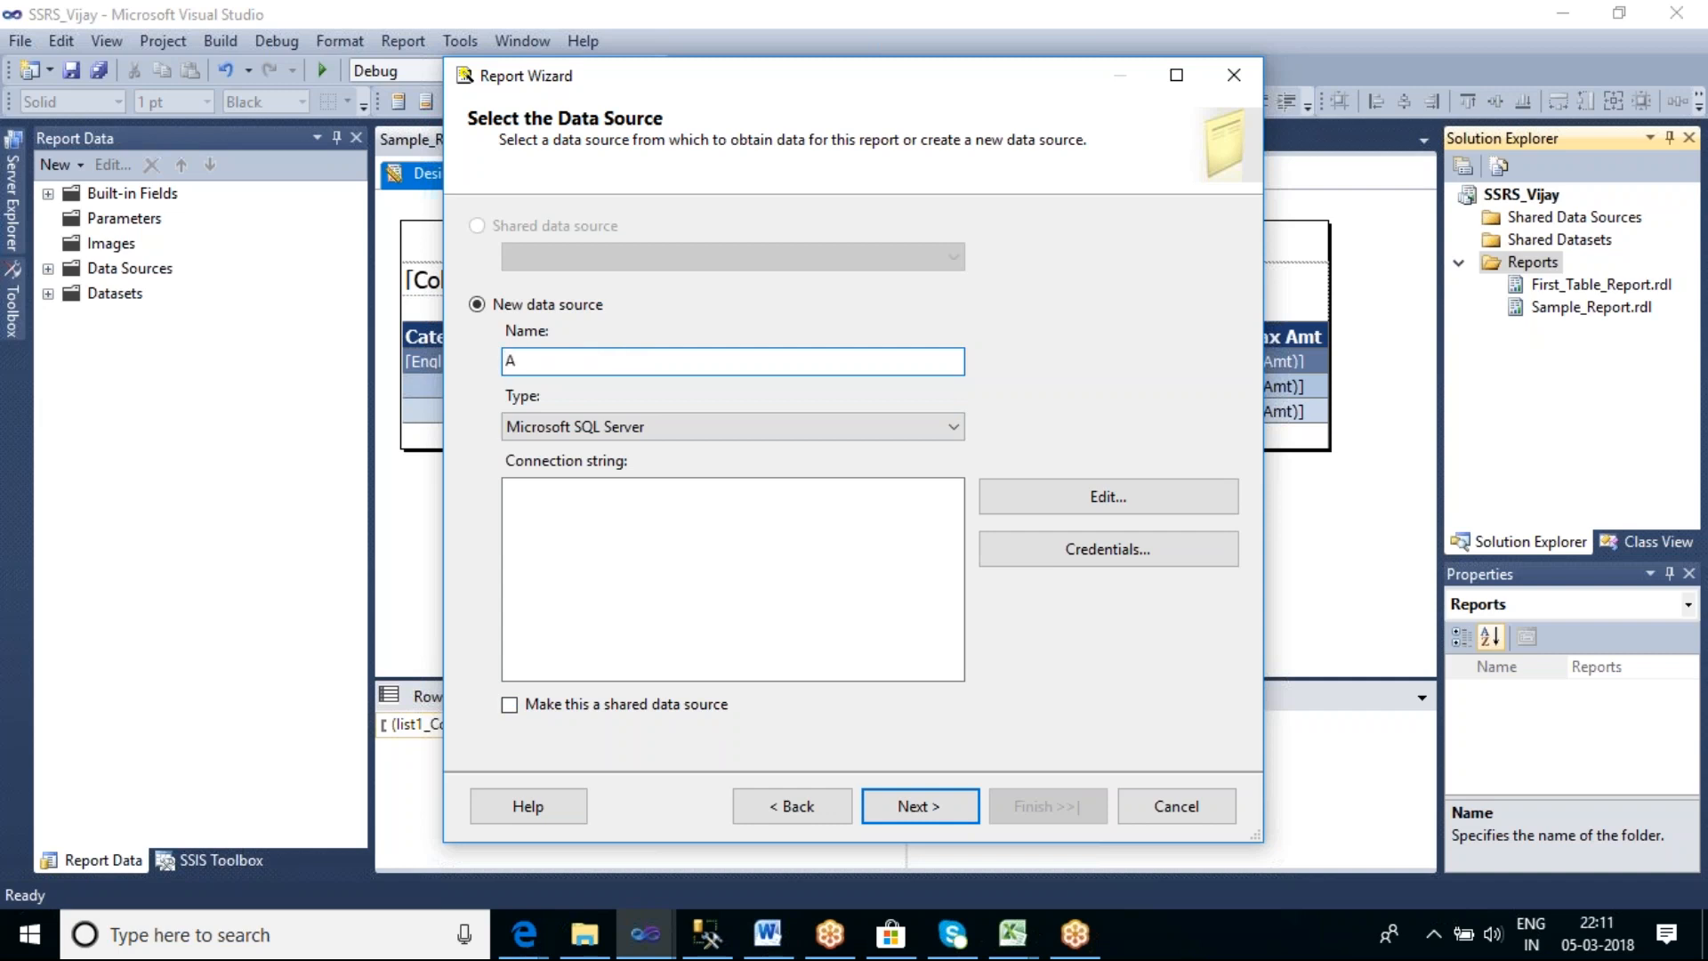
type("dventureWorks")
Connect the data source to the AdventureWorksDW database on the named SQL Server machine and make it a shared data source
left_click(1093, 504)
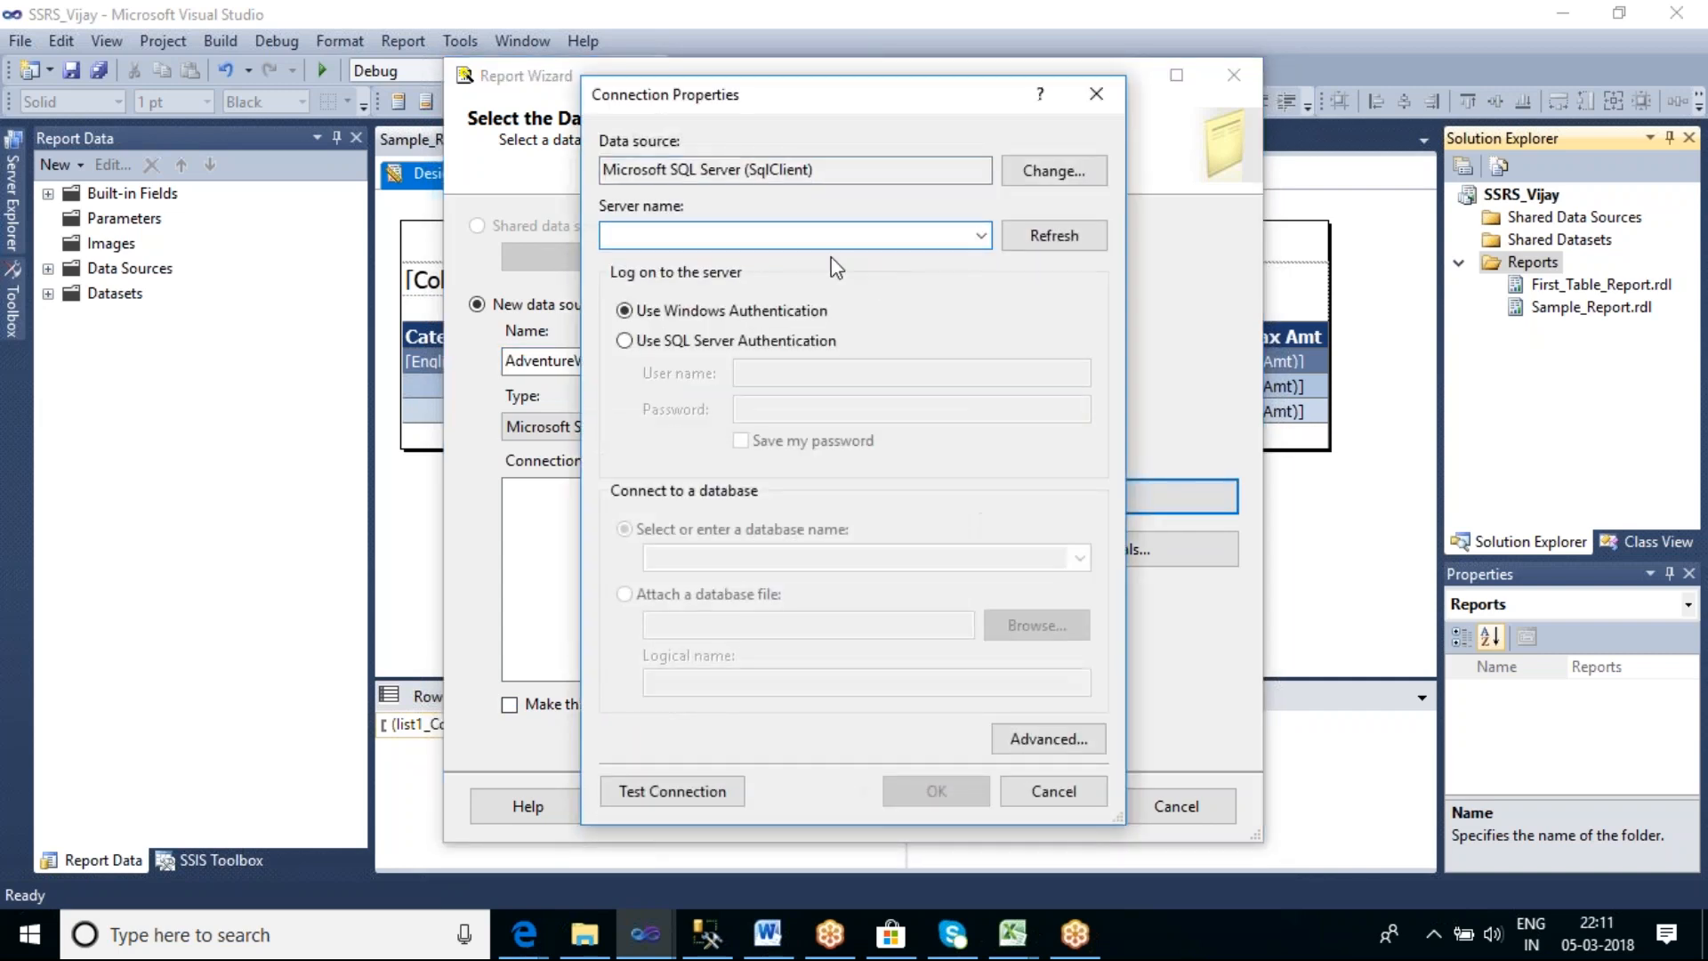
type("BAL")
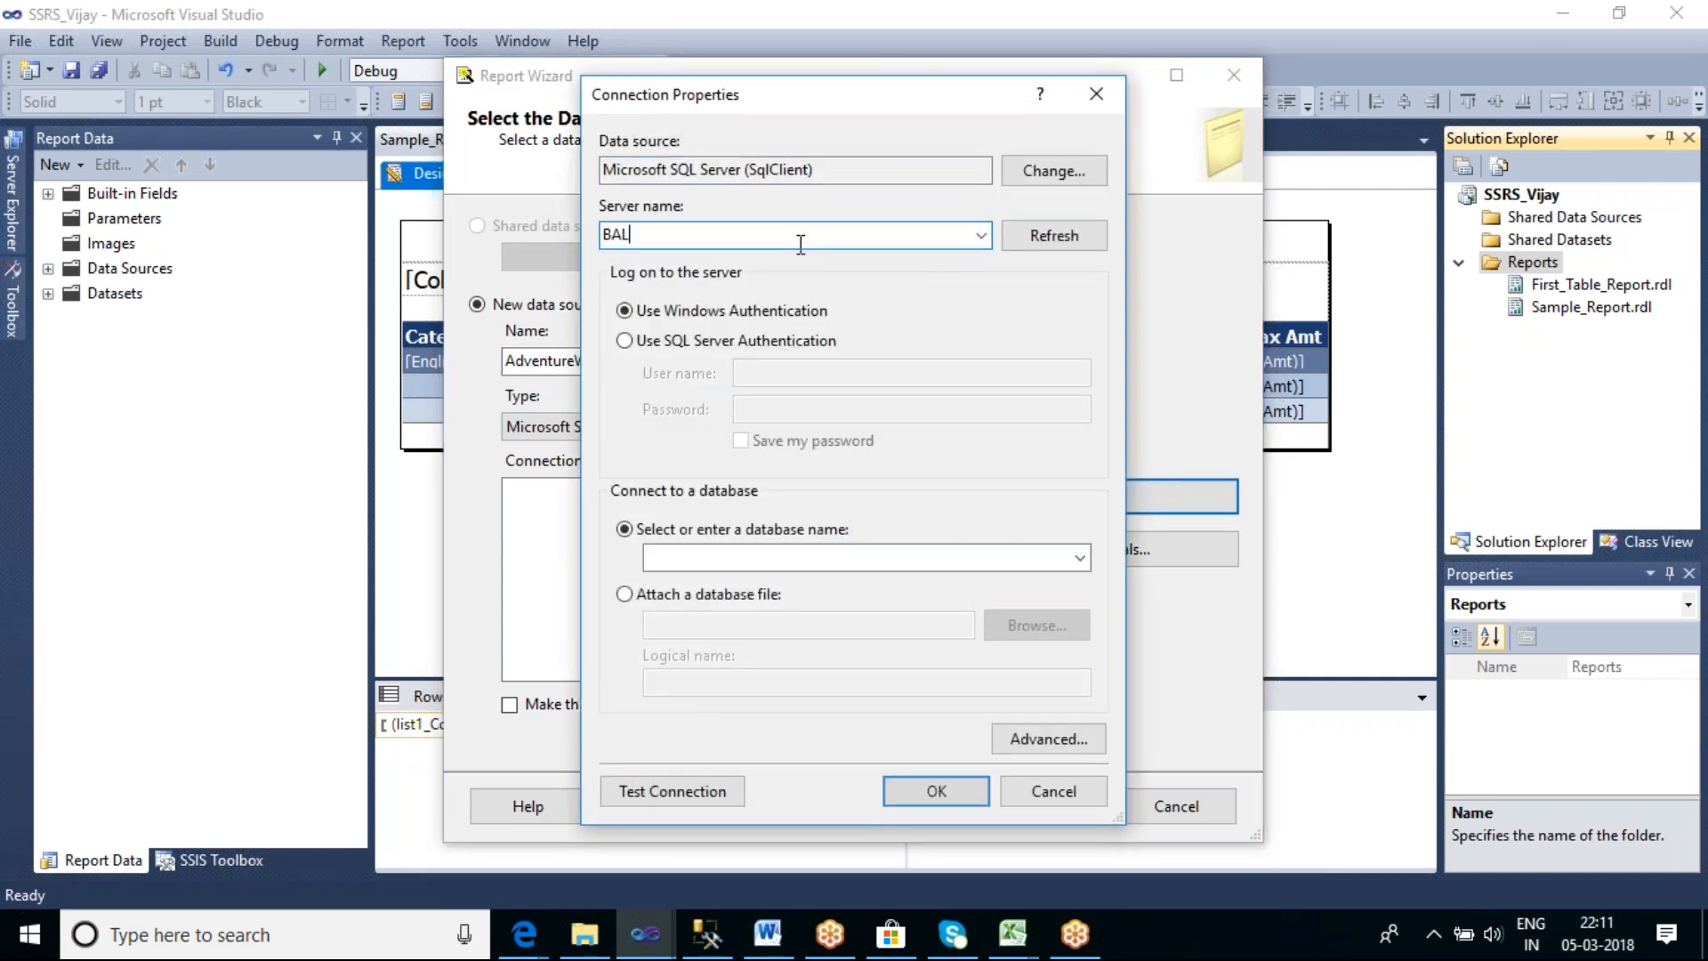
type("AJI-PC")
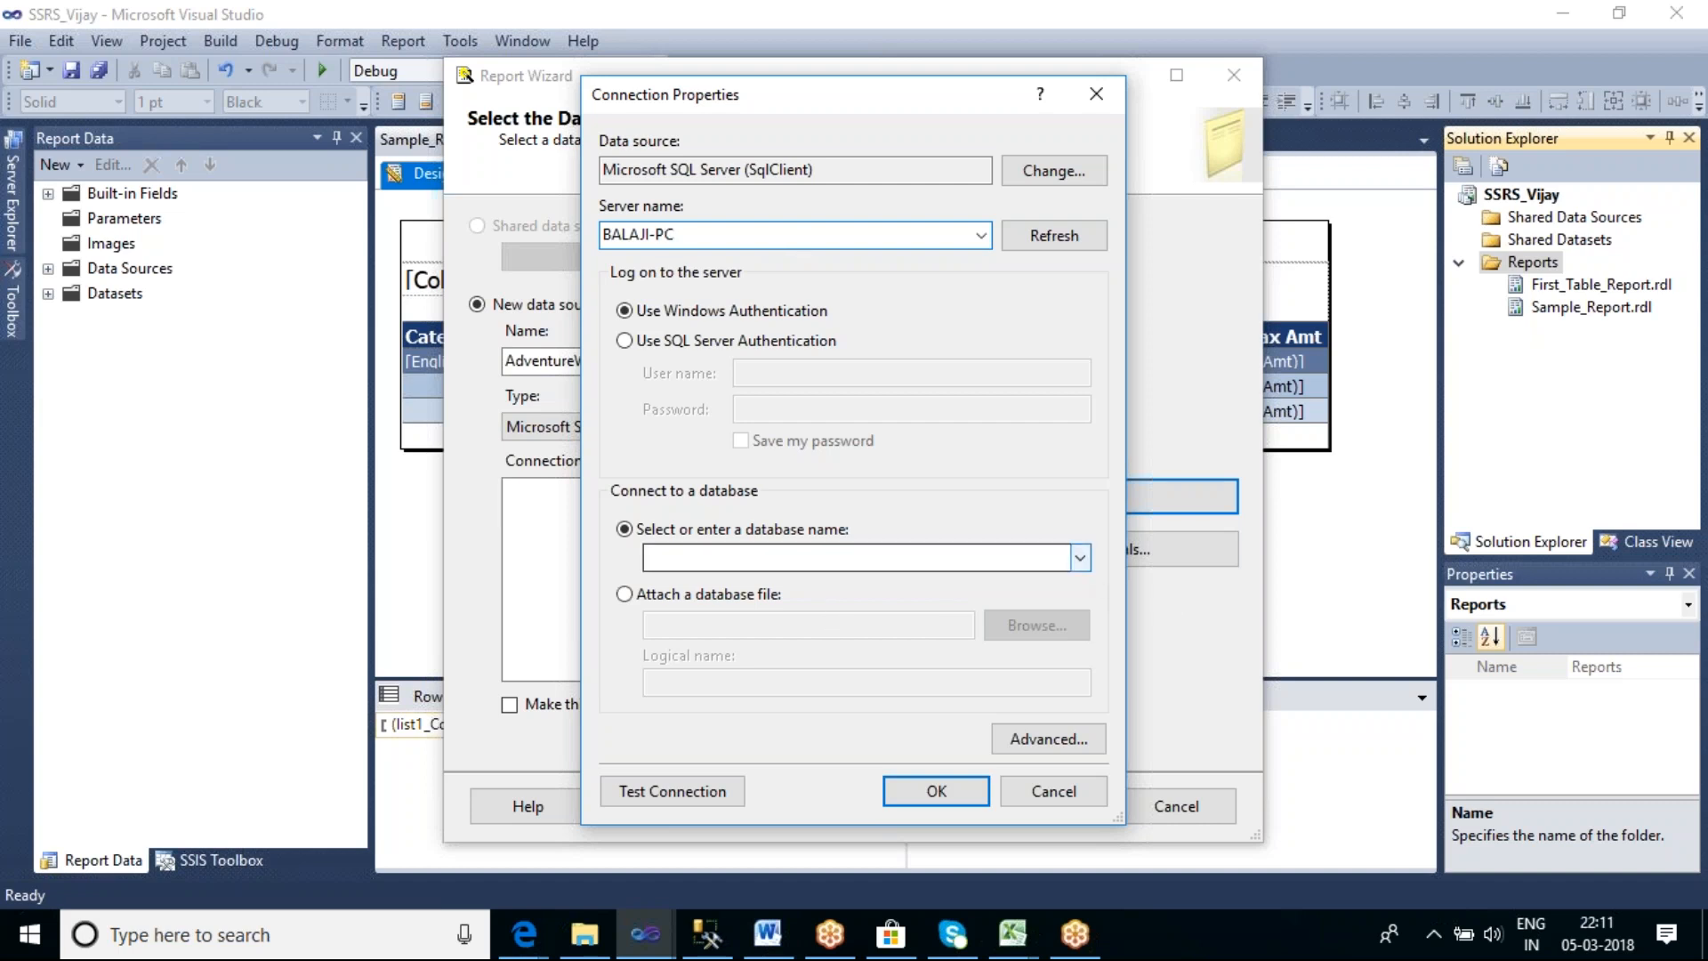
left_click(1079, 558)
left_click(712, 29)
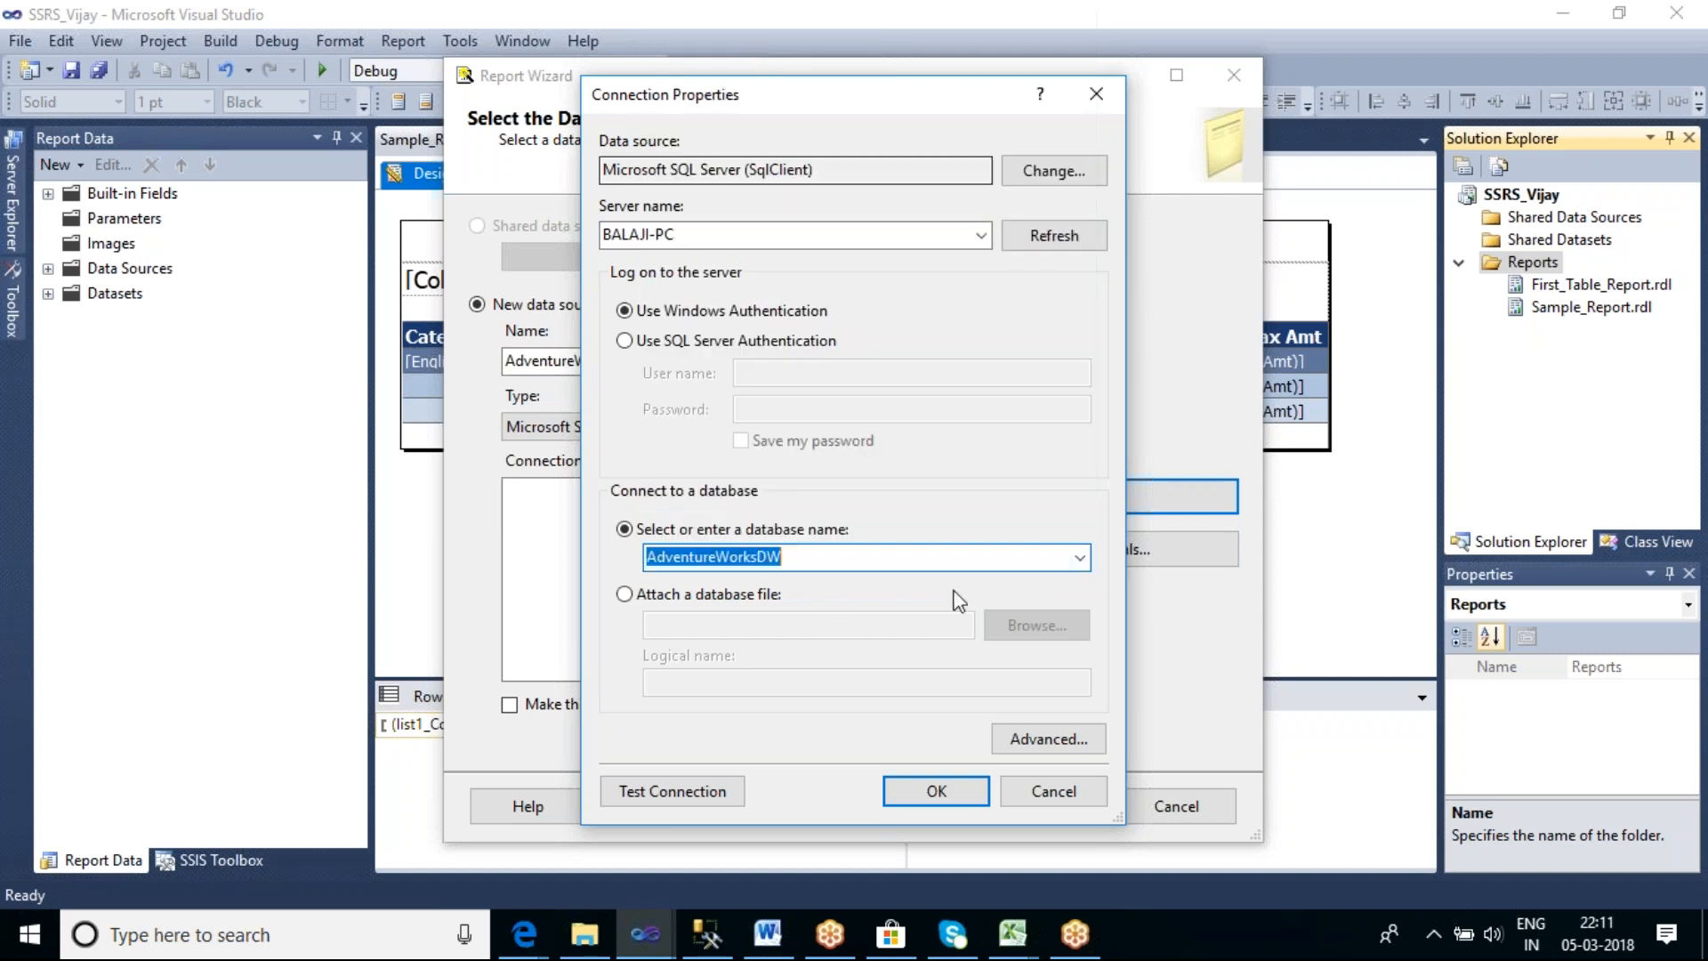
left_click(934, 791)
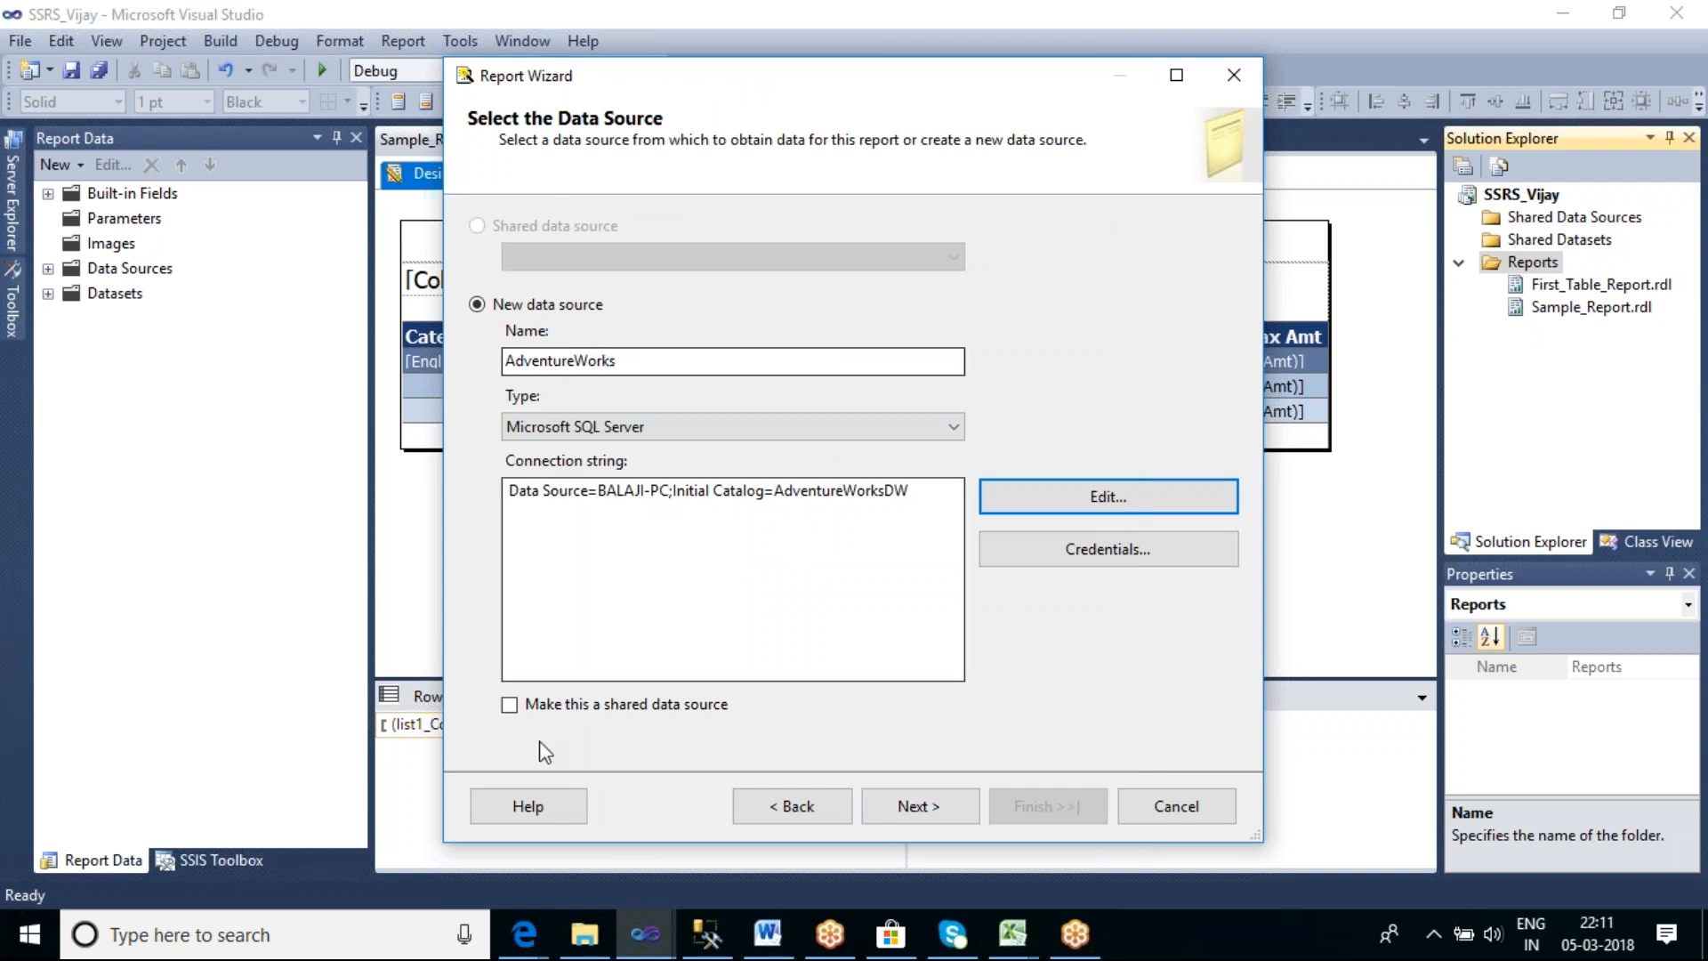
left_click(510, 705)
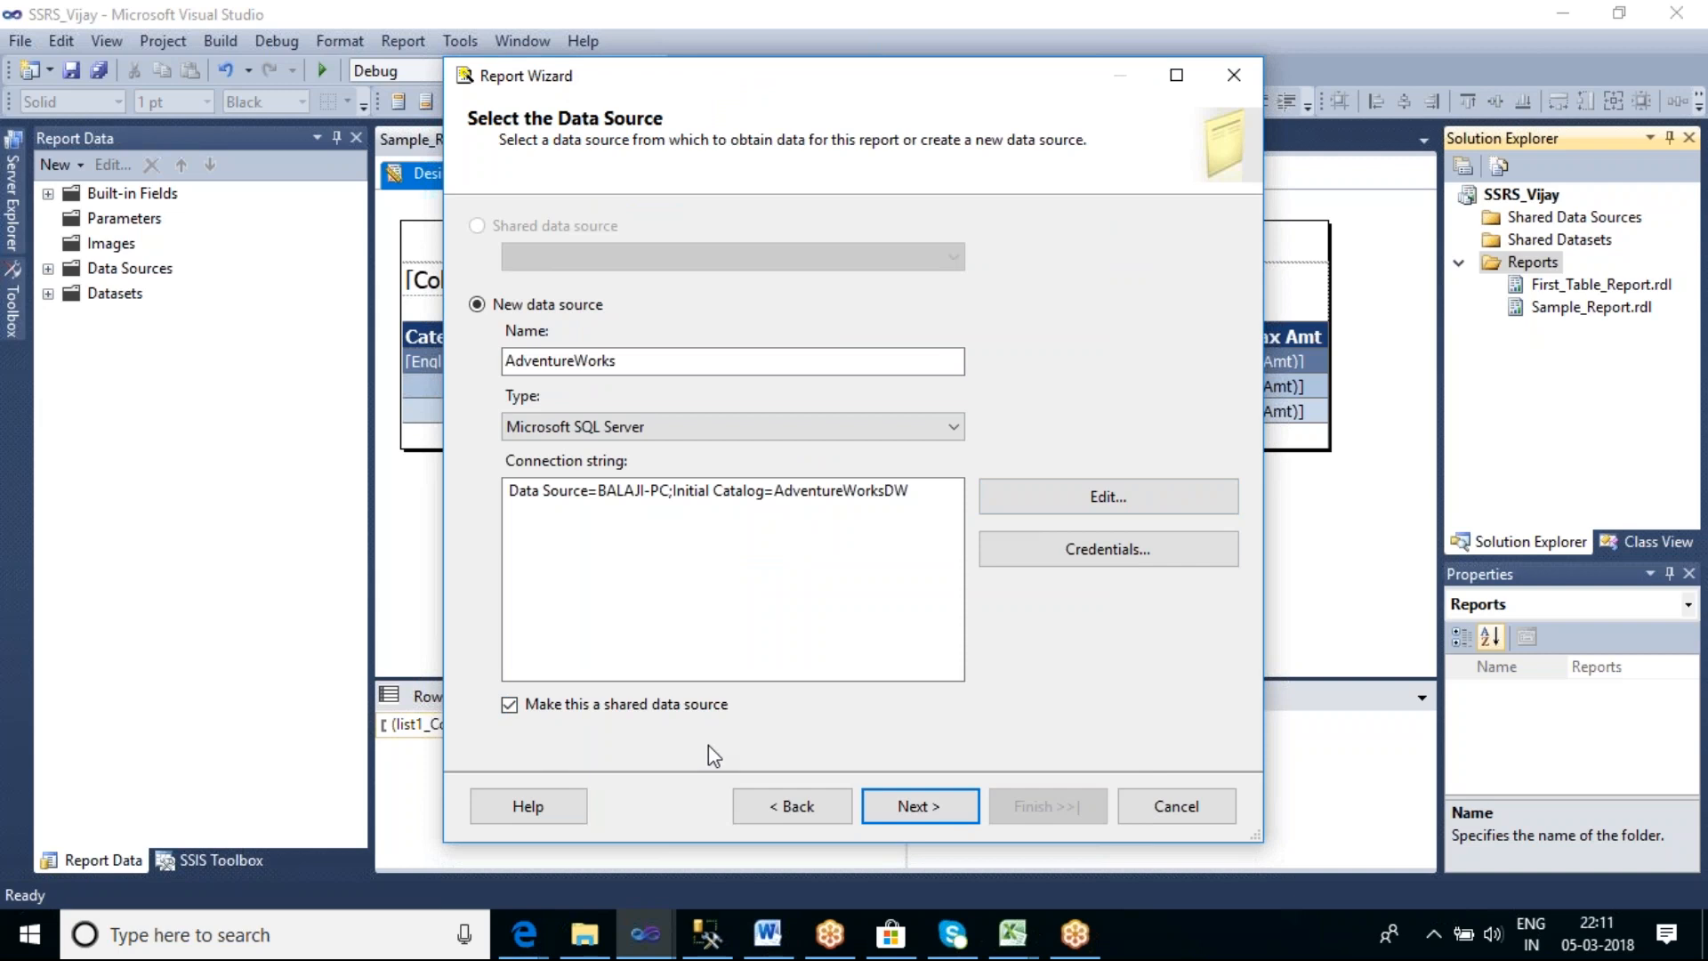
left_click(929, 803)
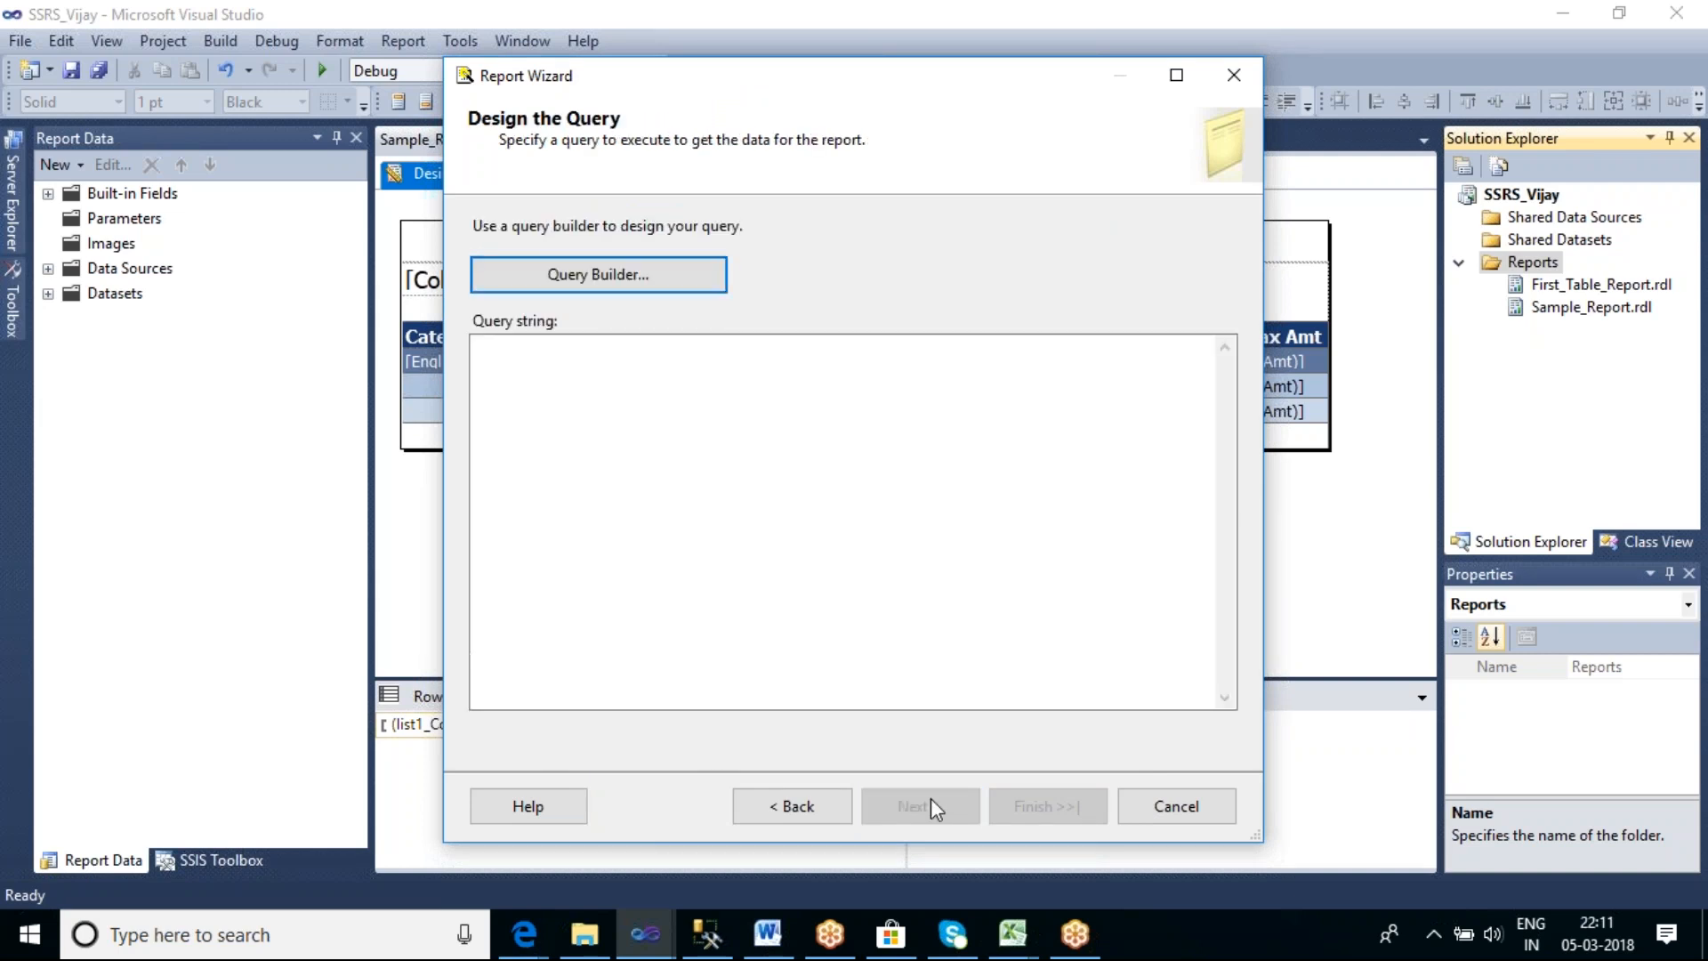
Enter a query returning category, subcategory and product names, Color, SalesAmount and TaxAmt by inner-joining DimProductCategory, DimProductSubcategory, DimProduct and FactInternetSales
left_click(806, 376)
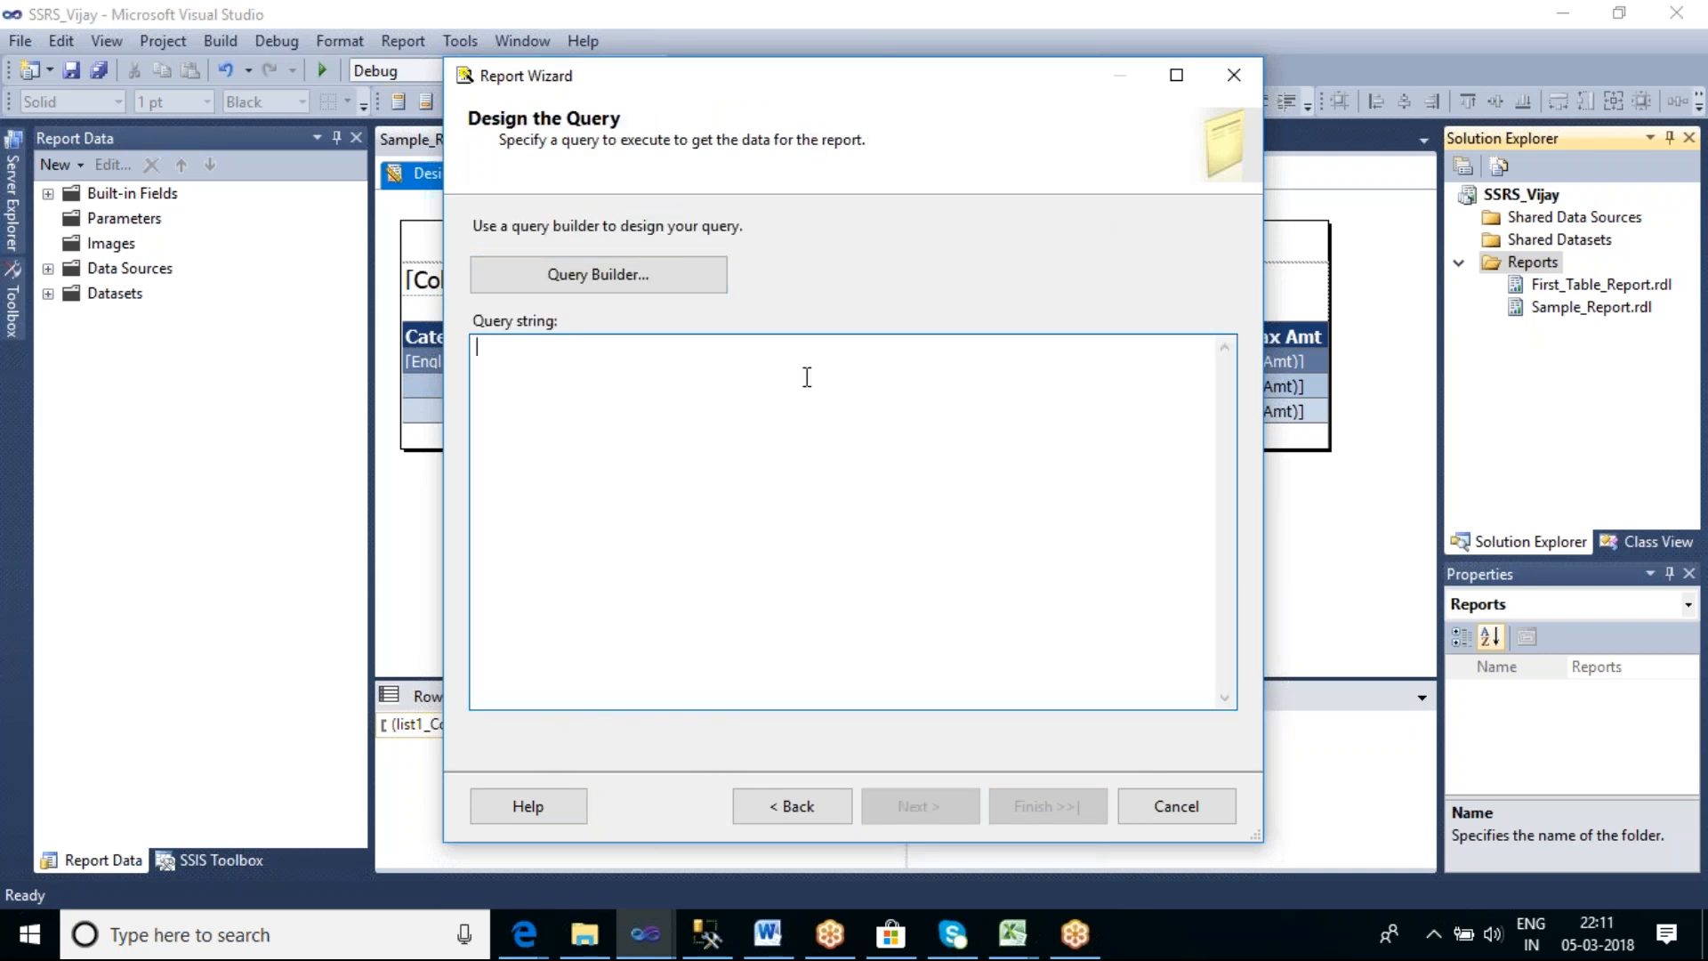
type("SELECT DimProductCategory.EnglishProductCategoryName, DimProductSubcategory.EnglishProductSubcategoryName, DimProduct.EnglishProductName, DimProduct.Color, FactInternetSales.SalesAmount, FactInternetSales.TaxAmt FROM DimProductCategory INNER JOIN DimProductSubcategory ON DimProductCategory.ProductCategoryKey = DimProductSubcategory.ProductCategoryKey INNER JOIN DimProduct ON DimProductSubcategory.ProductSubcategoryKey = DimProduct.ProductSubcategoryKey INNER JOIN FactInternetSales ON DimProduct.ProductKey = FactInternetSales.ProductKey")
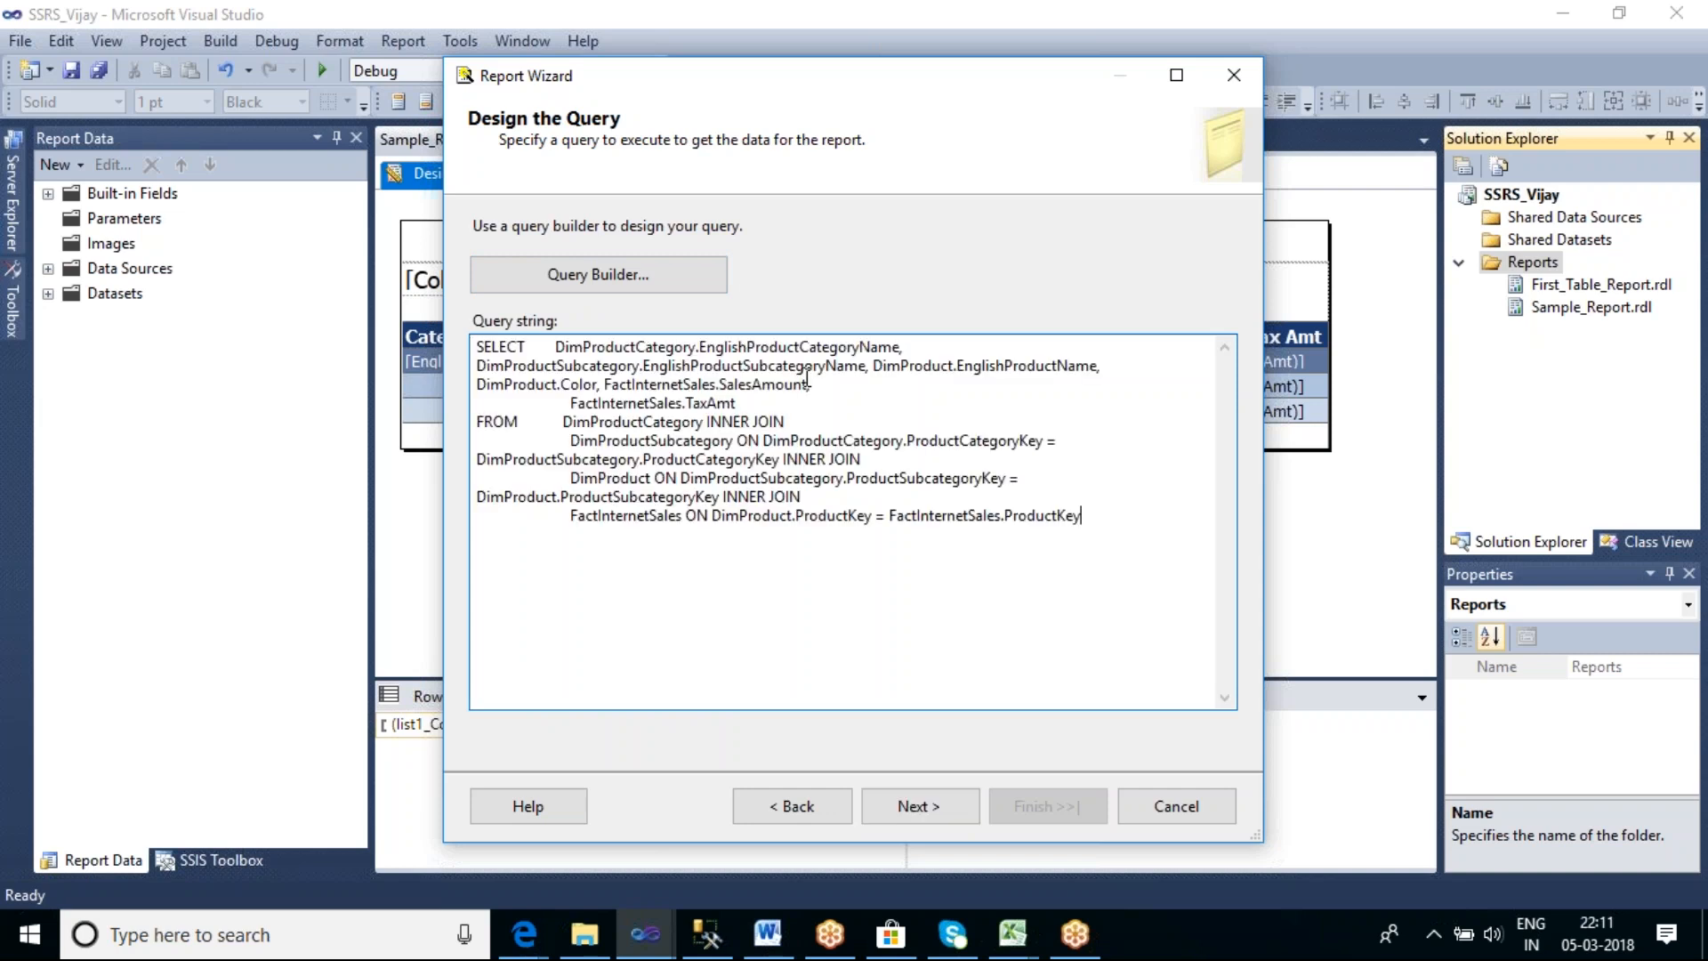
left_click(931, 803)
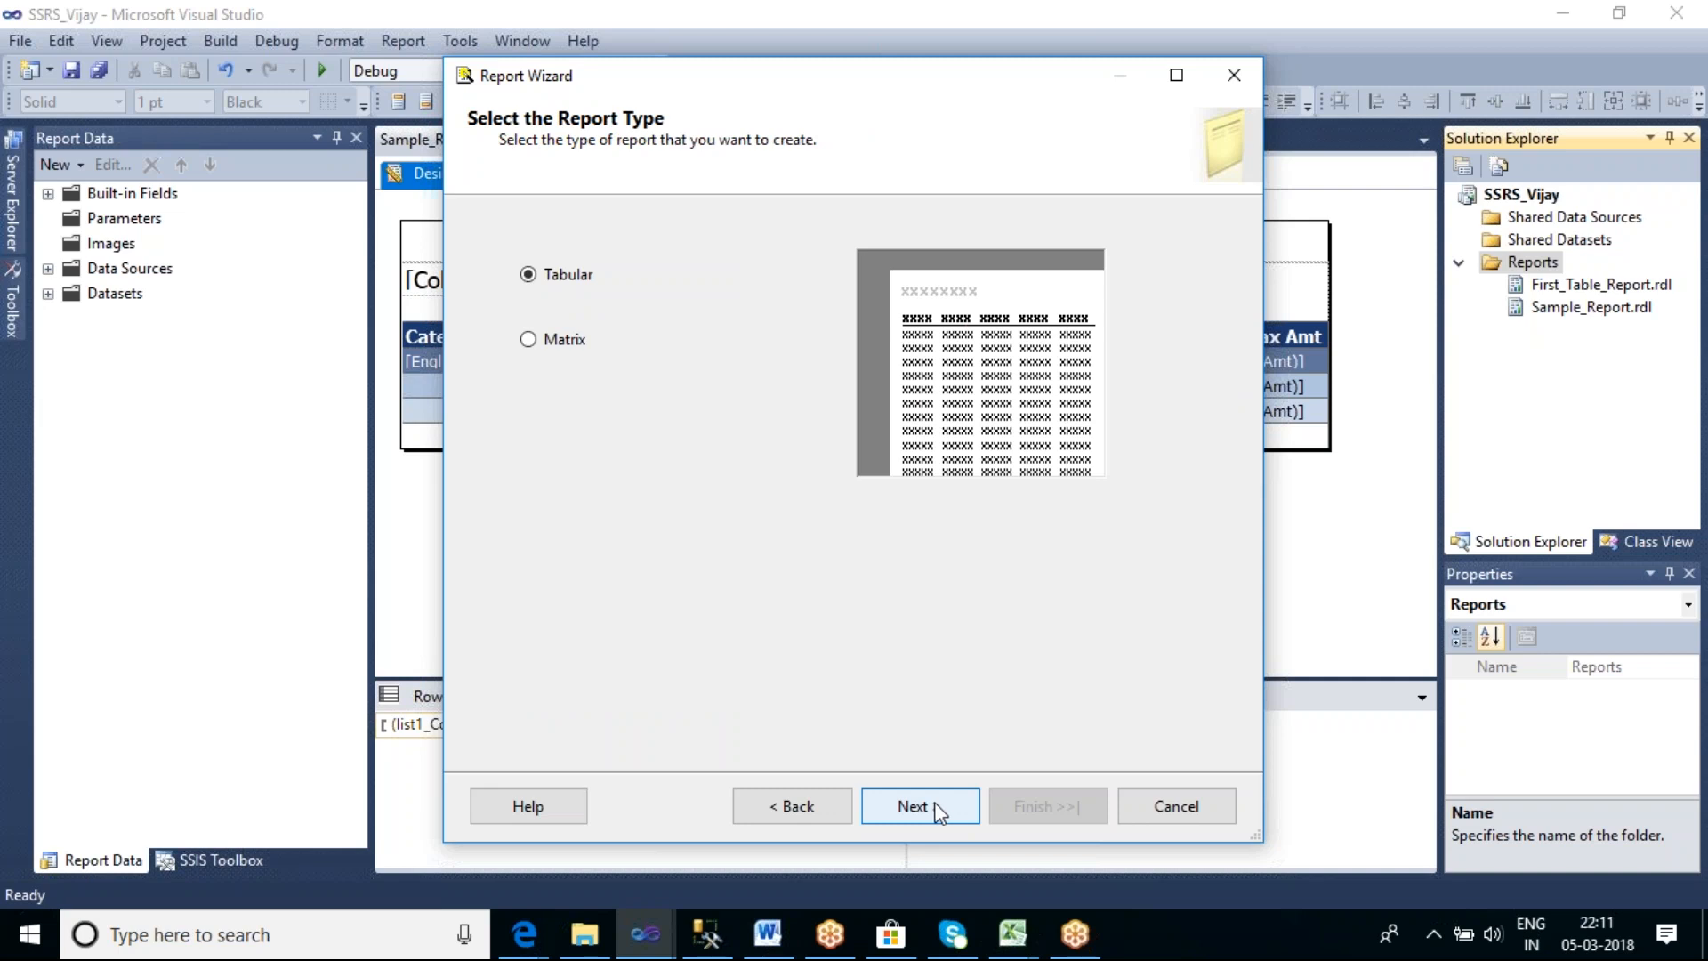
Choose the Matrix report type for the new report and continue to the matrix field design
left_click(528, 340)
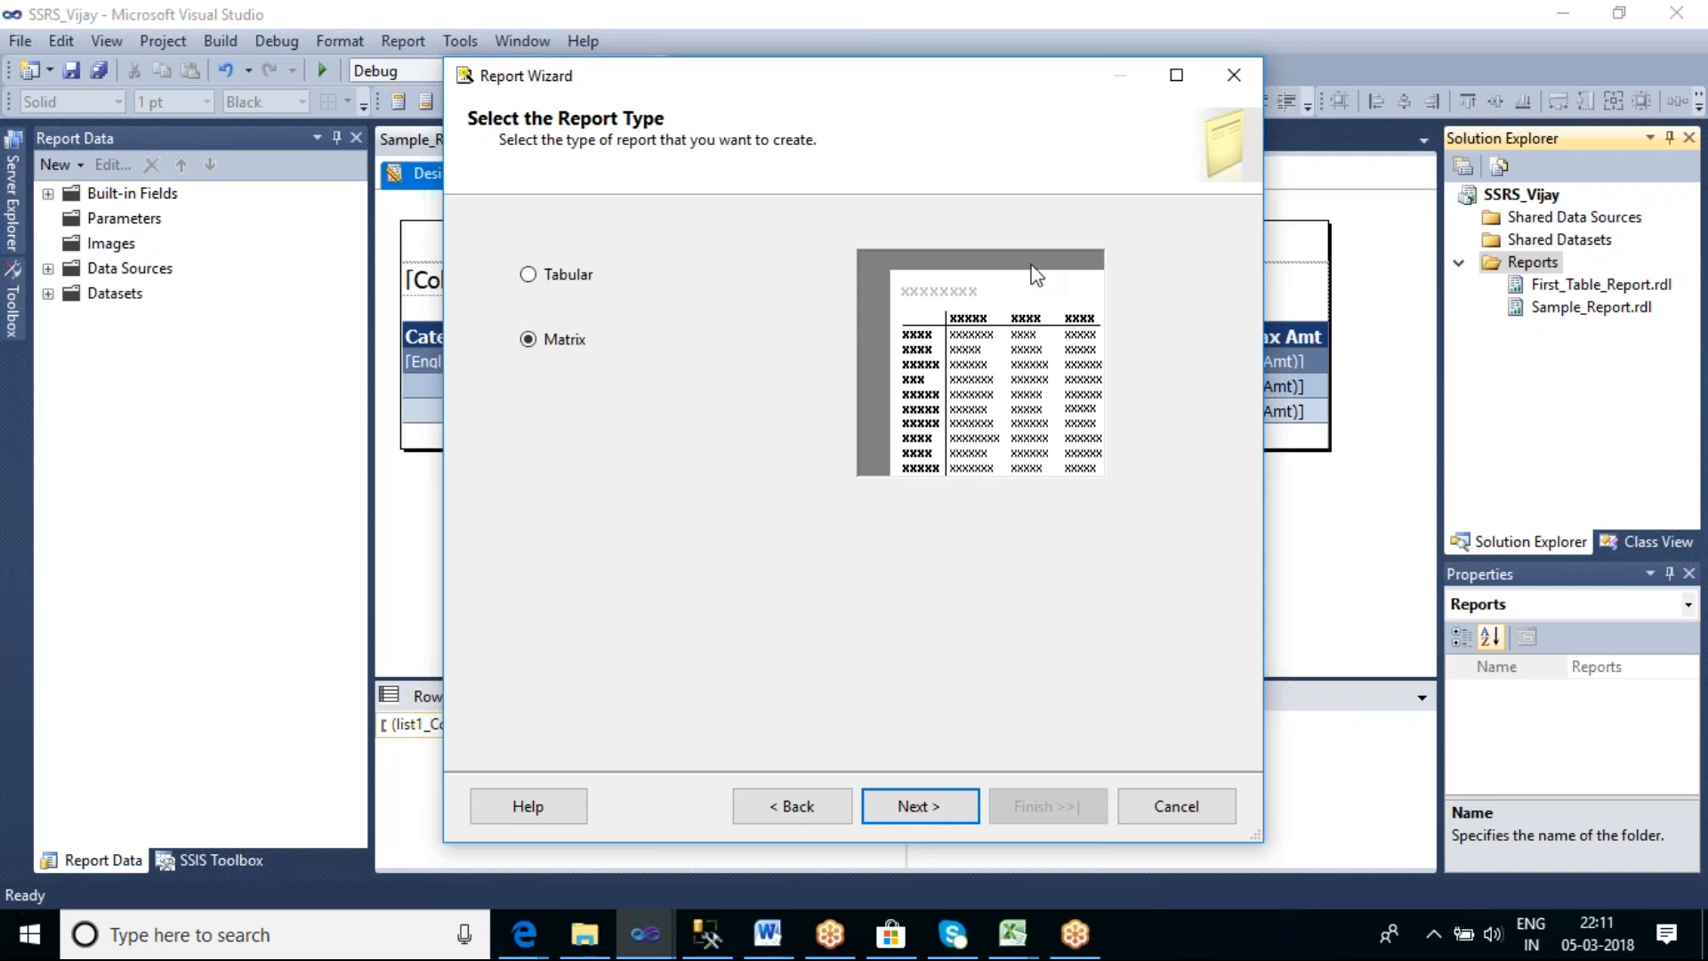
left_click(534, 275)
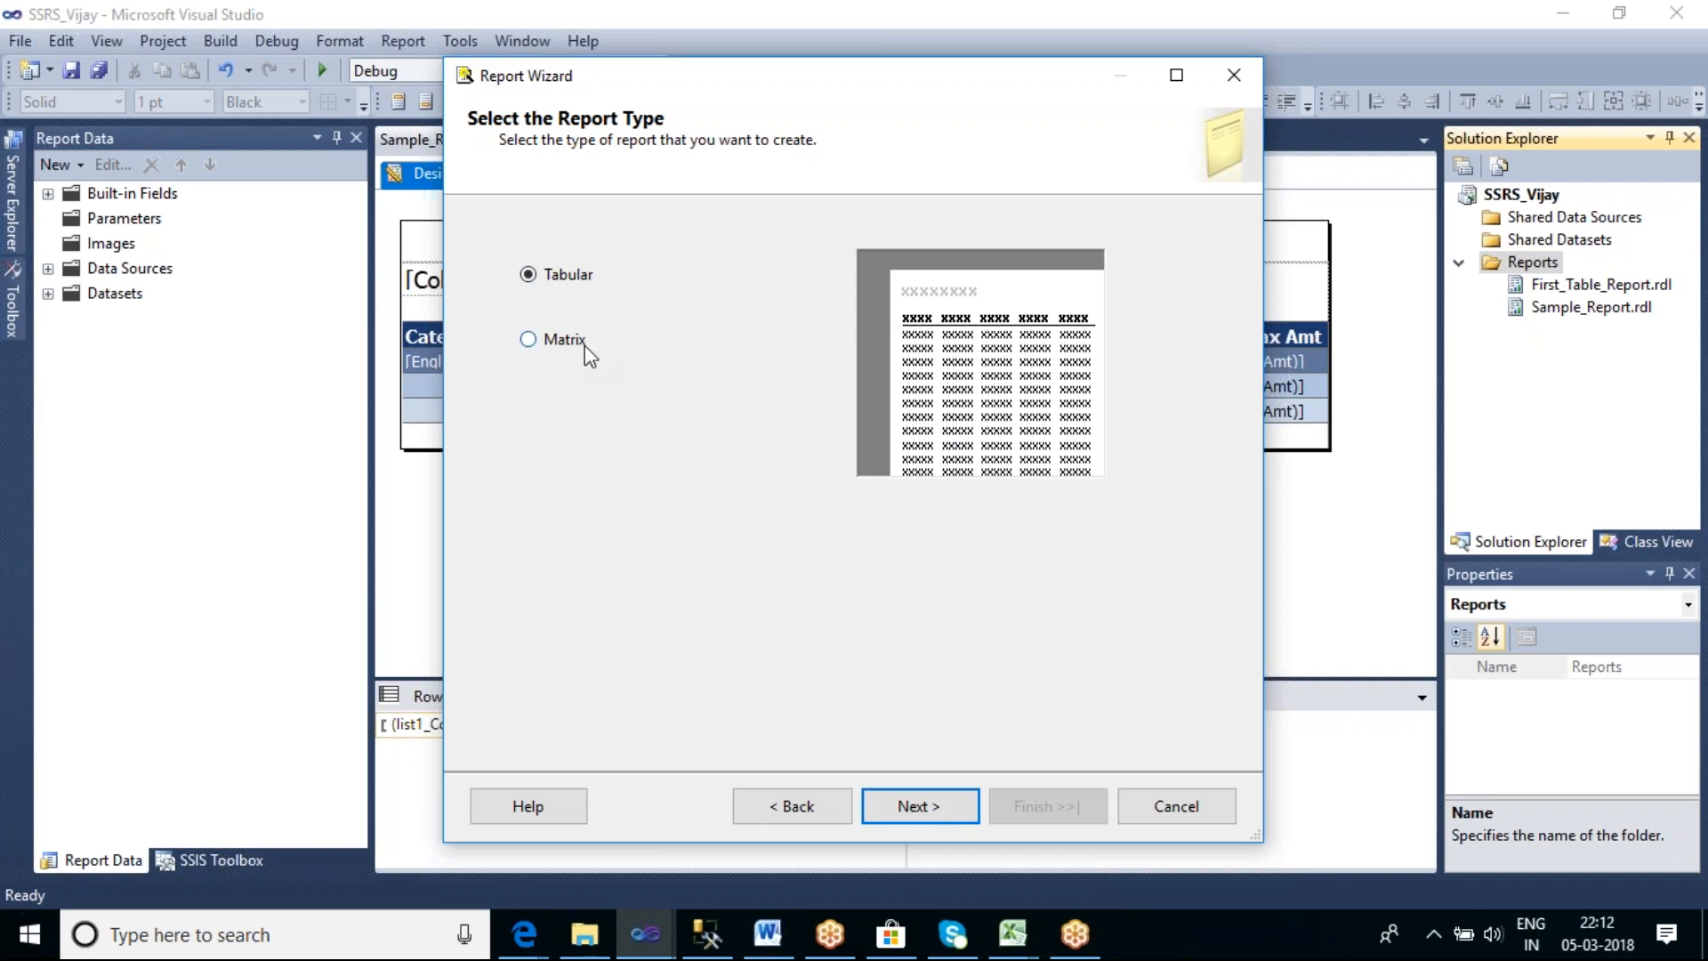
left_click(532, 340)
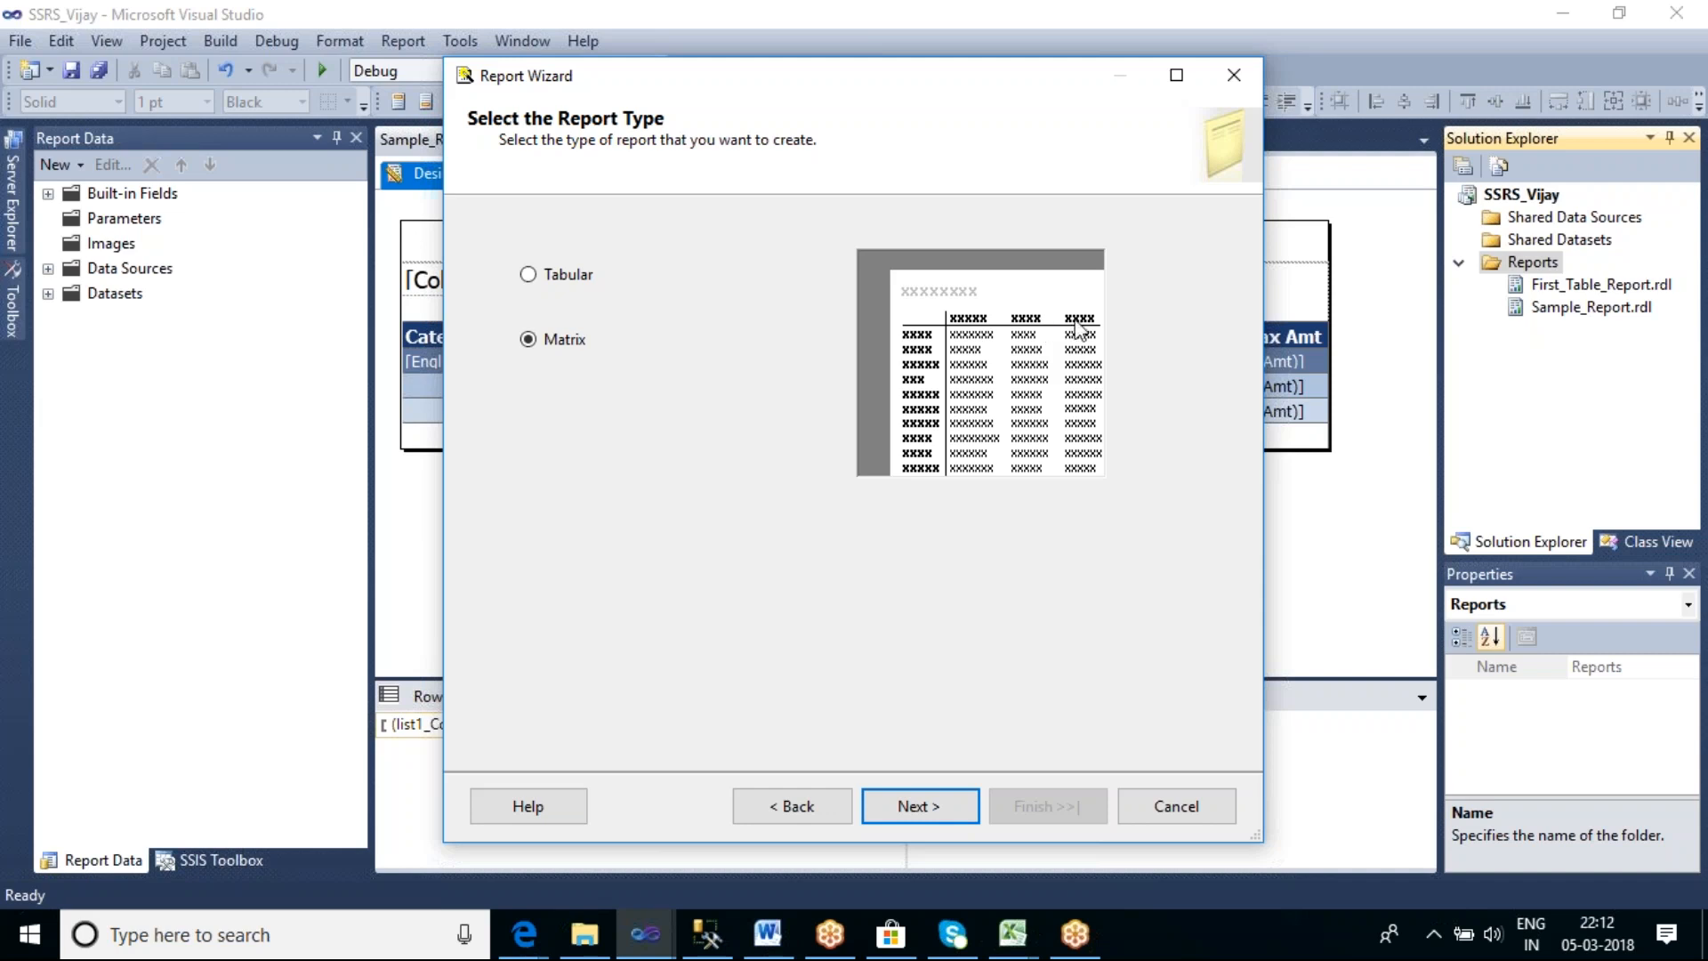
left_click(914, 805)
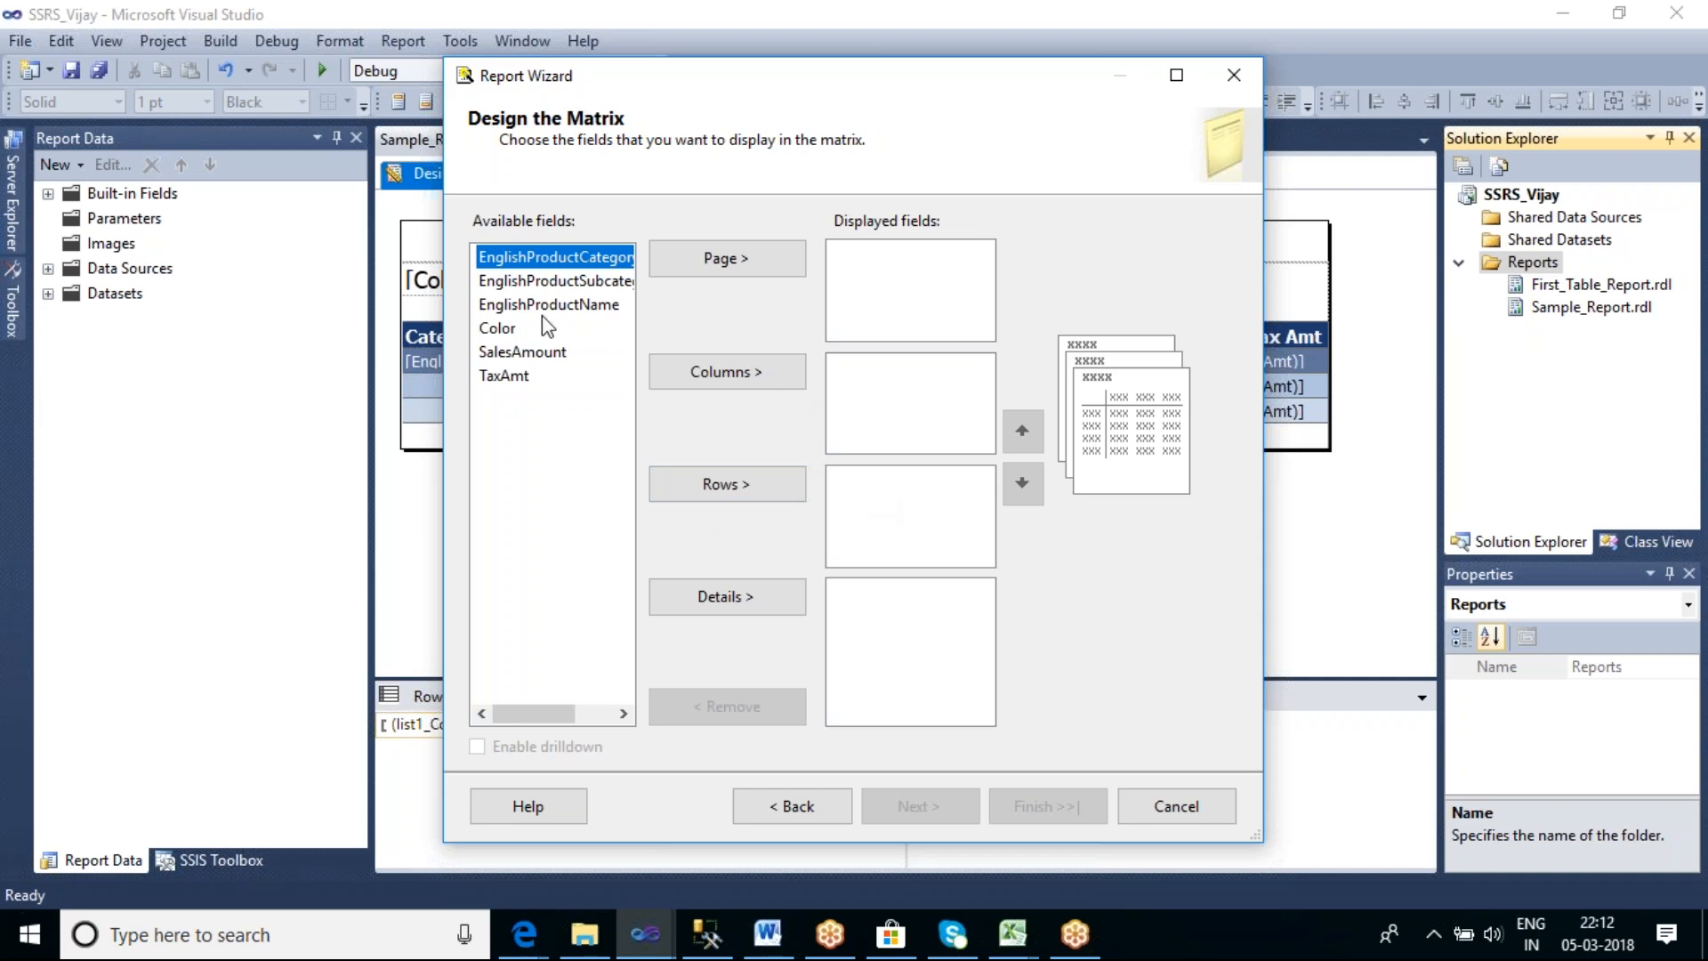
left_click(495, 328)
left_click(738, 262)
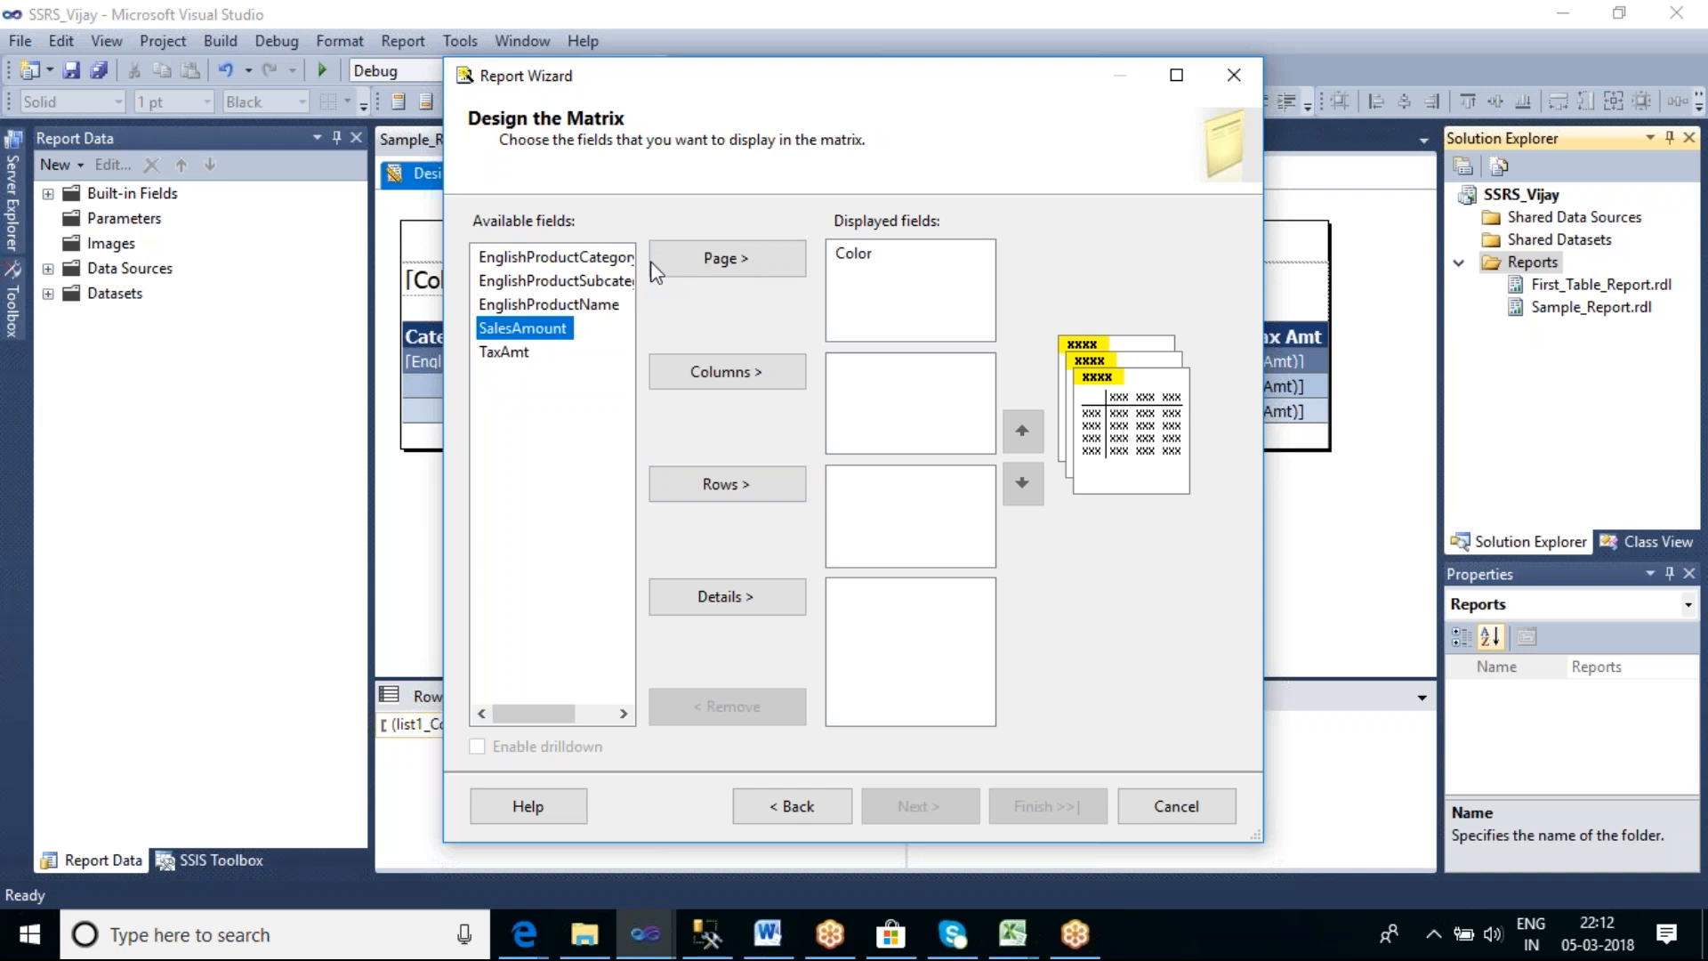
left_click(605, 260)
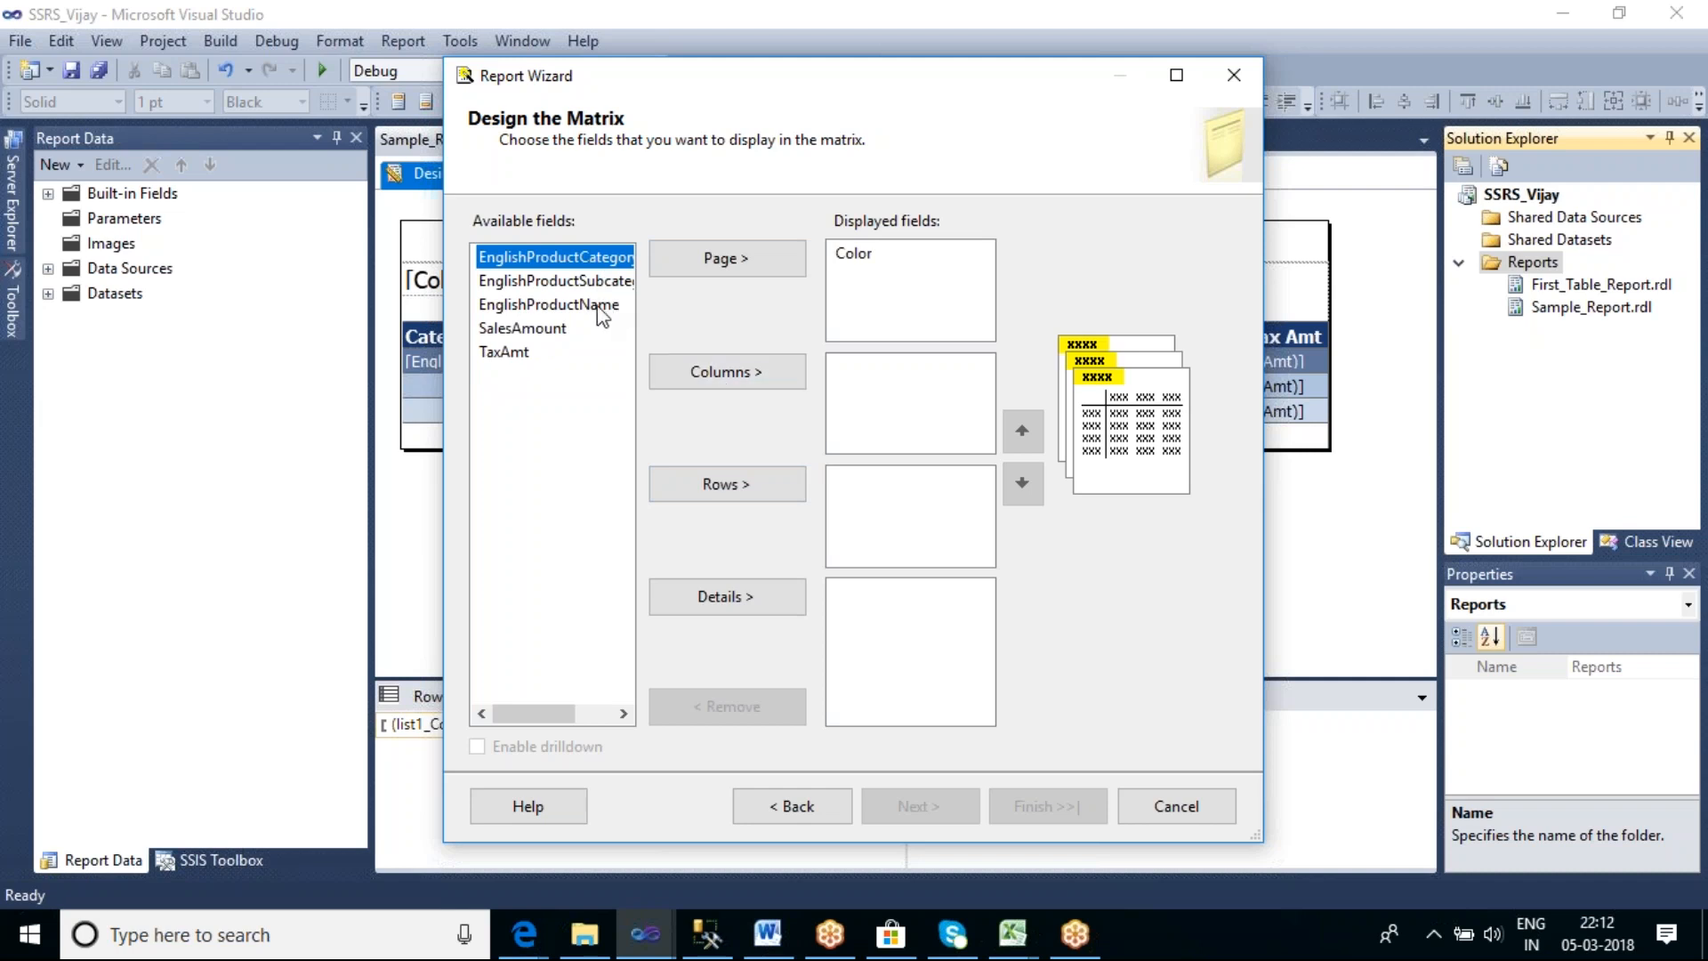
left_click(782, 365)
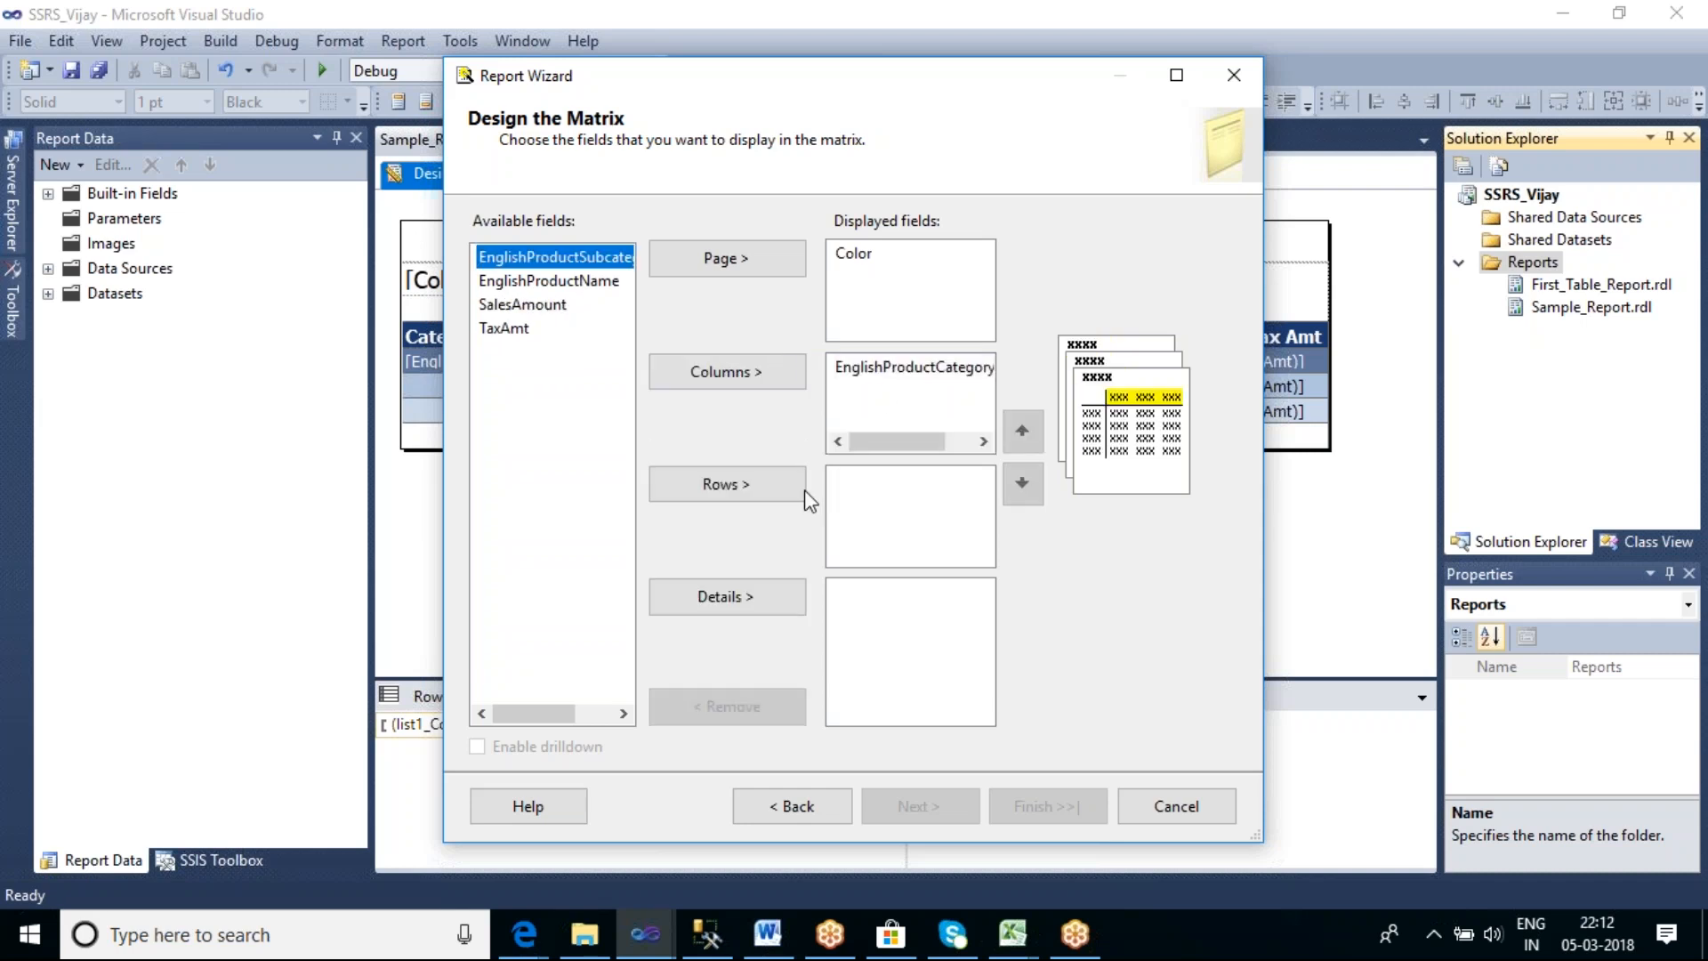
left_click(912, 372)
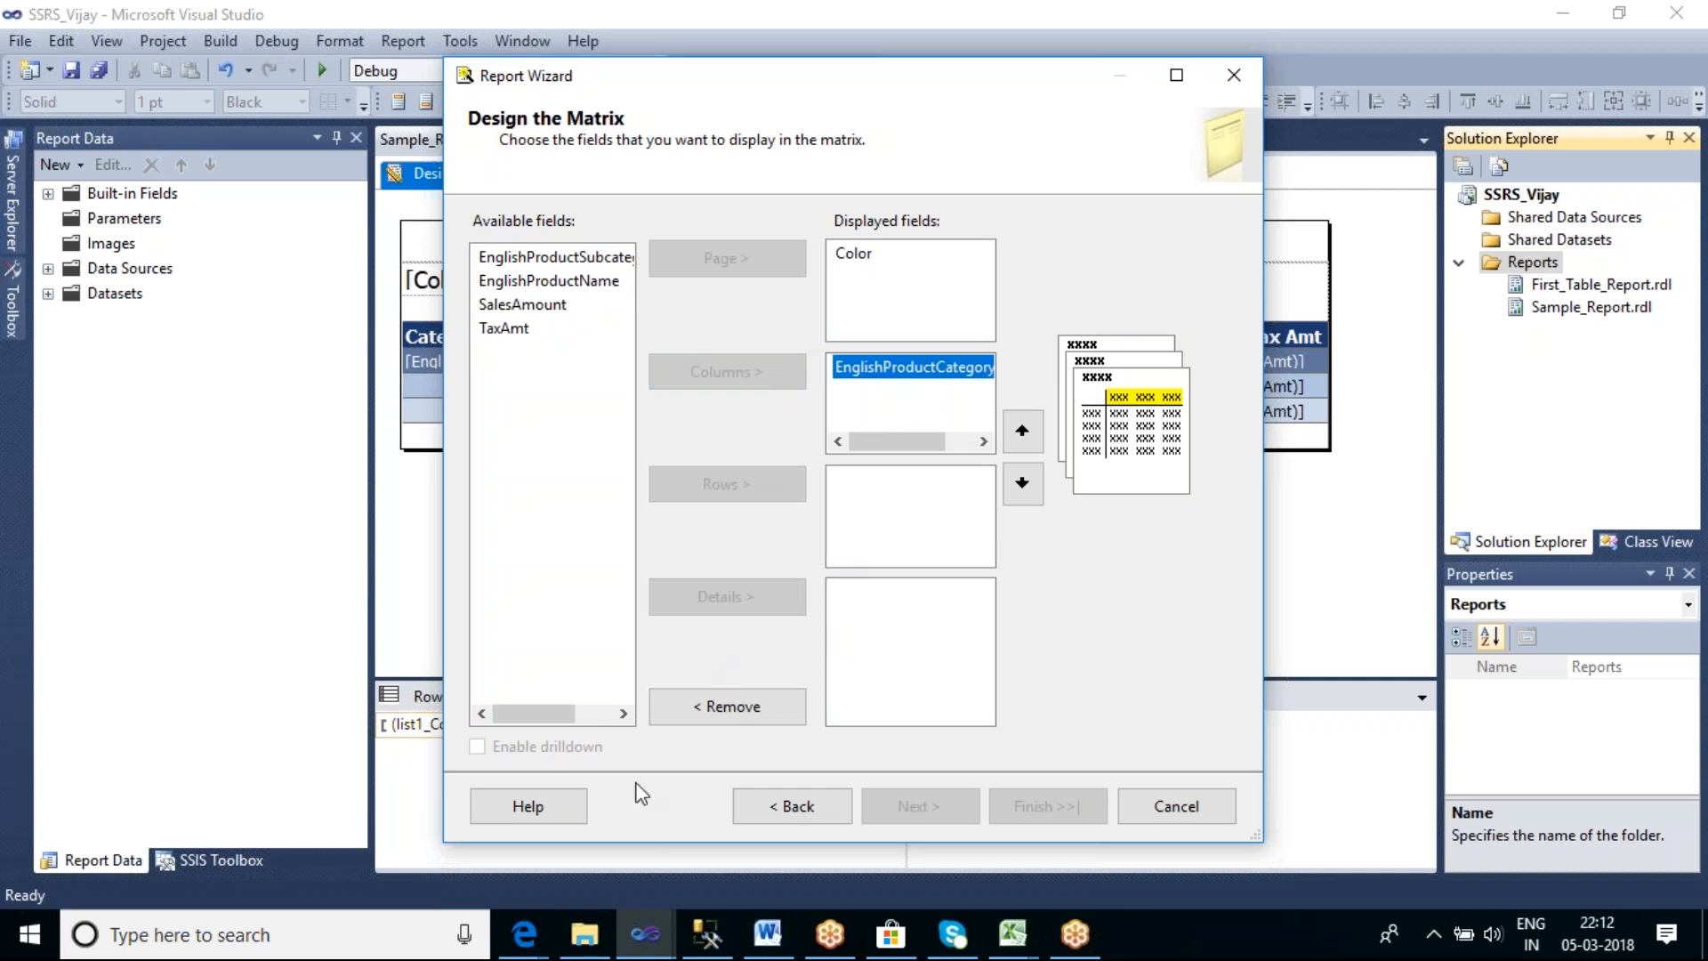
left_click(725, 707)
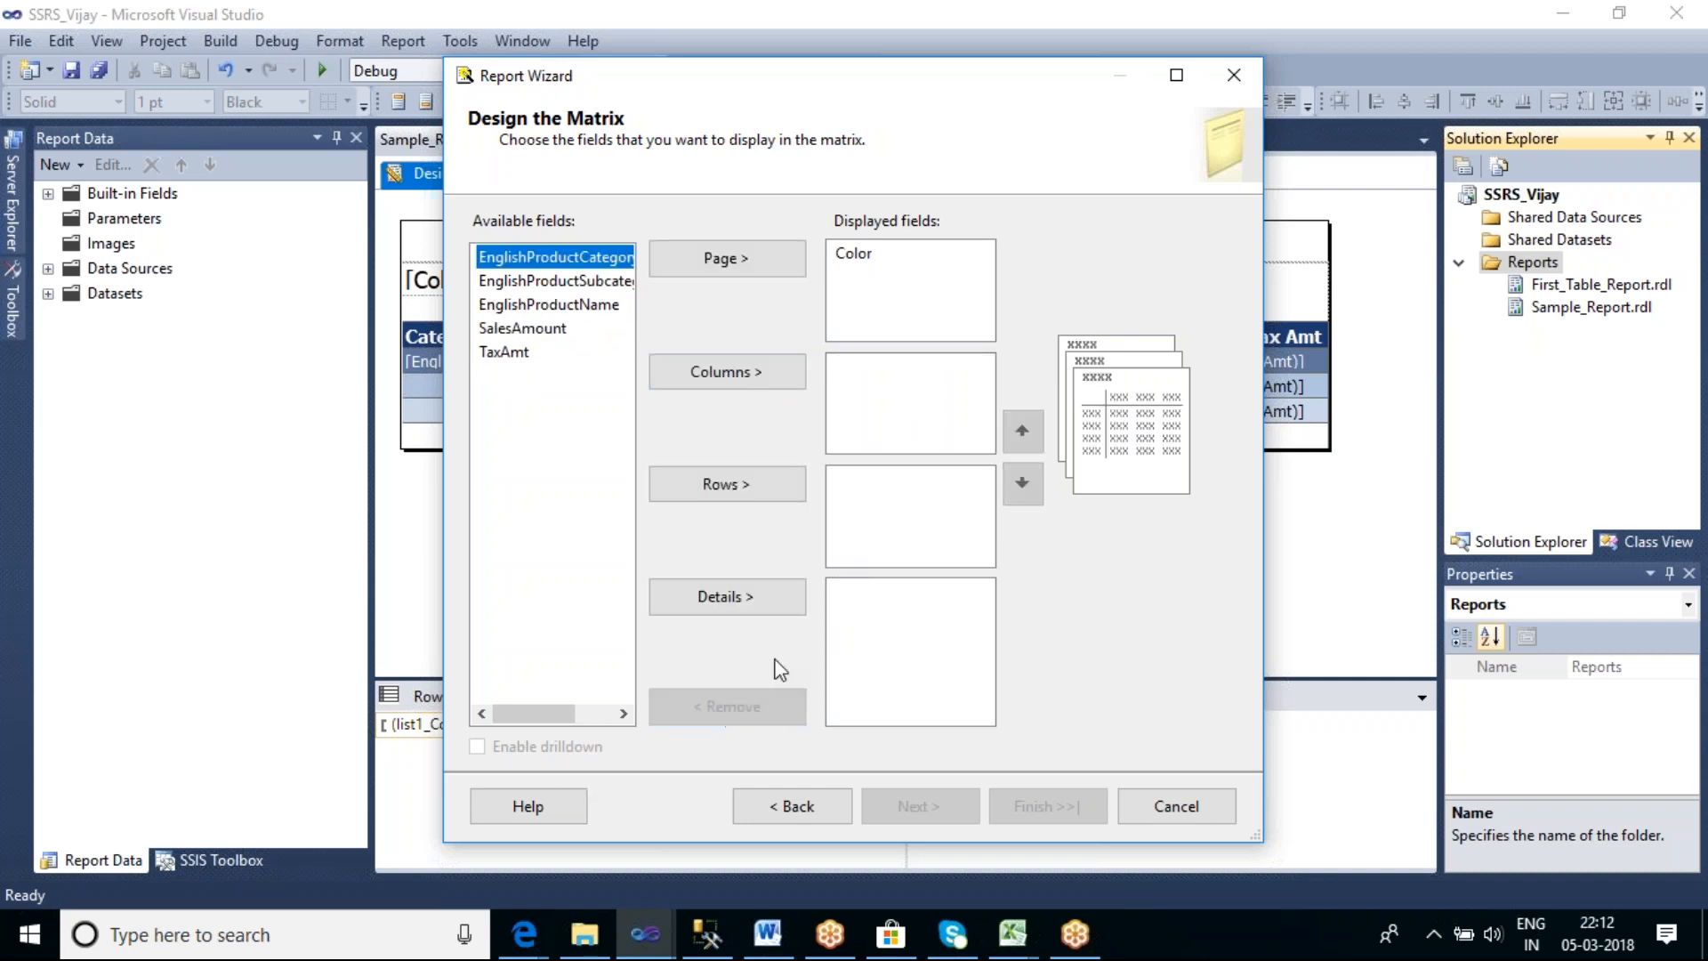
left_click(560, 283)
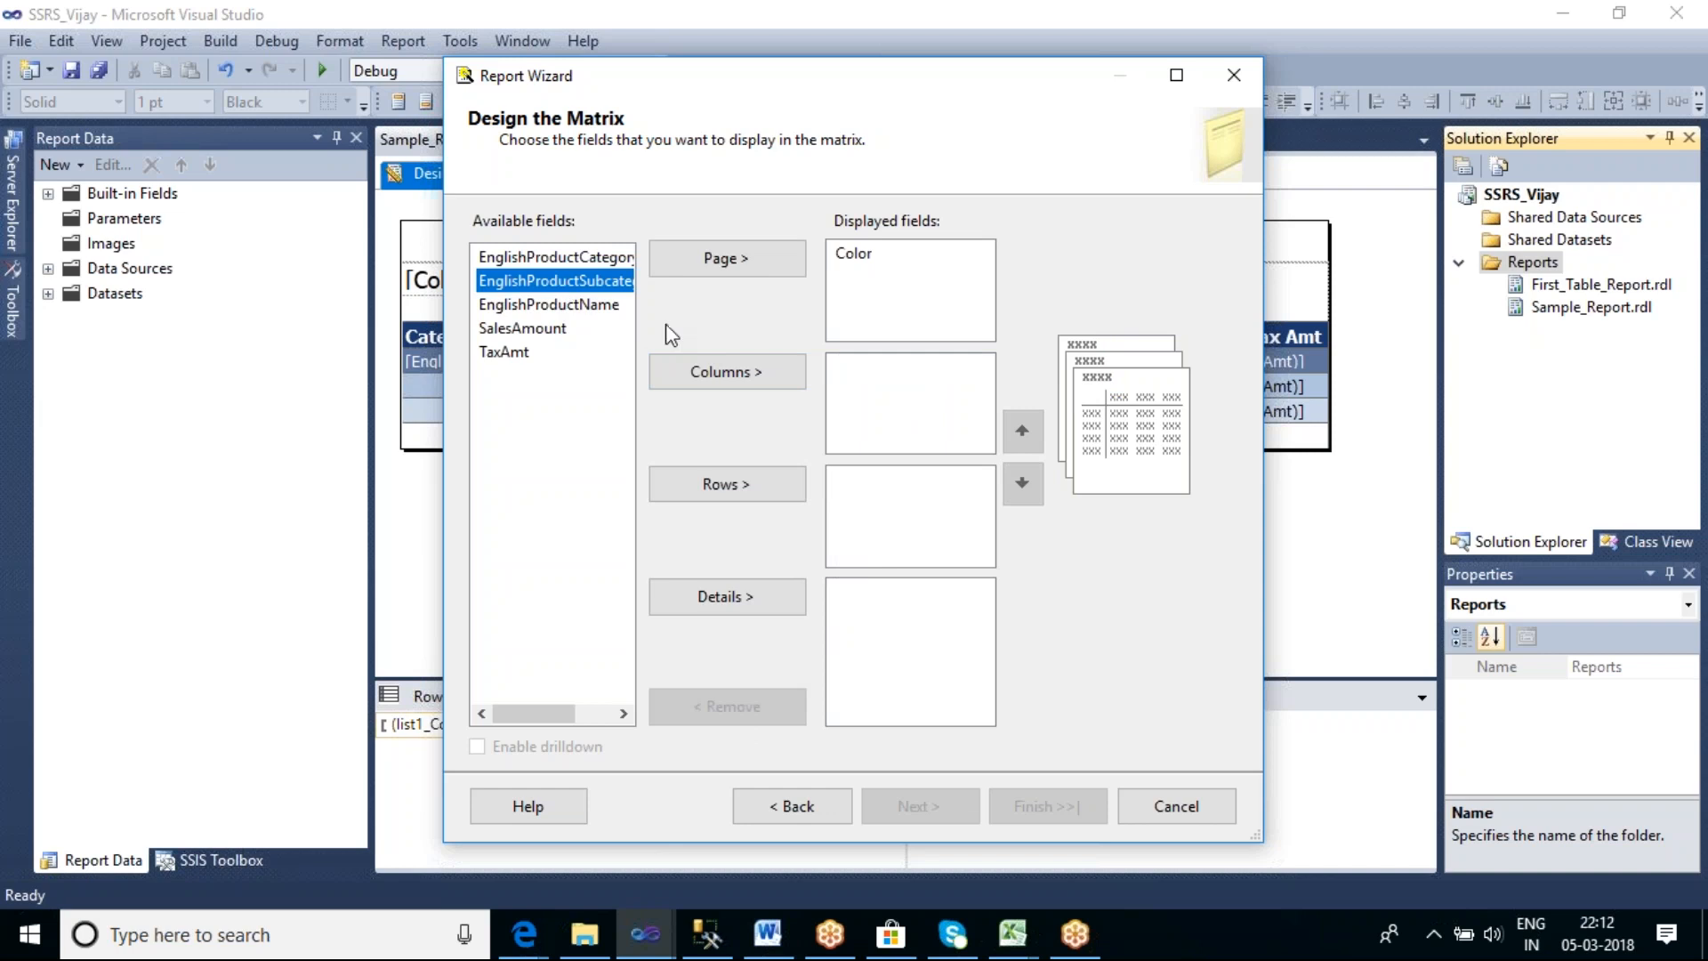
left_click(737, 388)
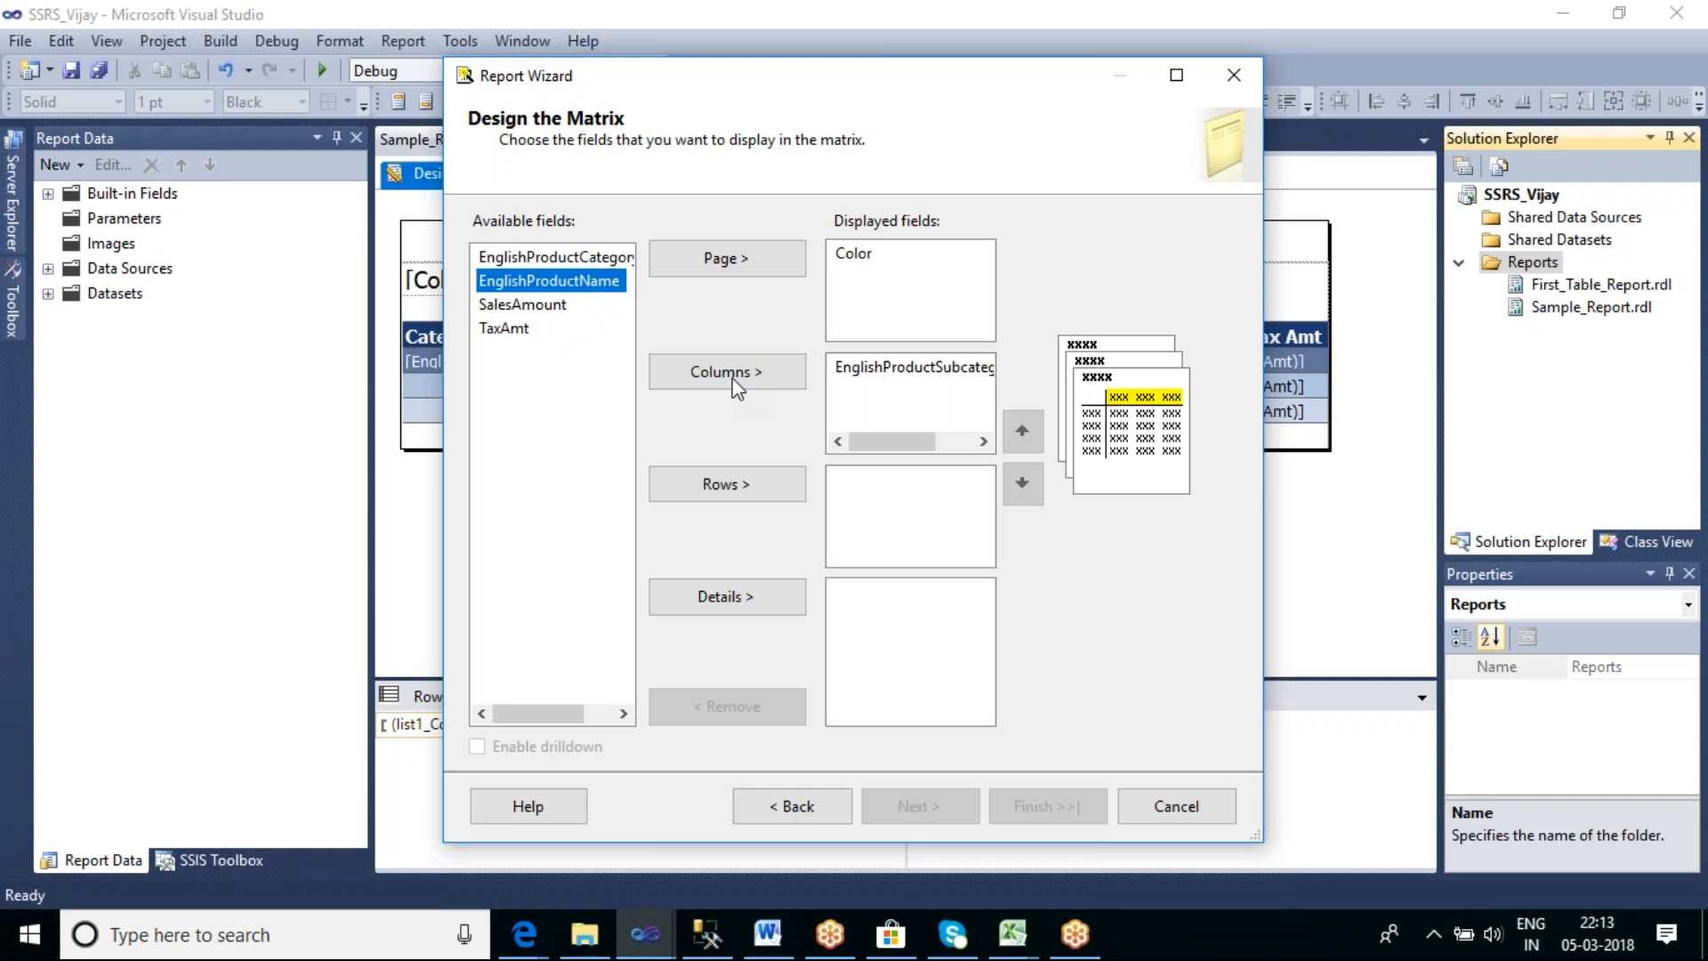
left_click(893, 368)
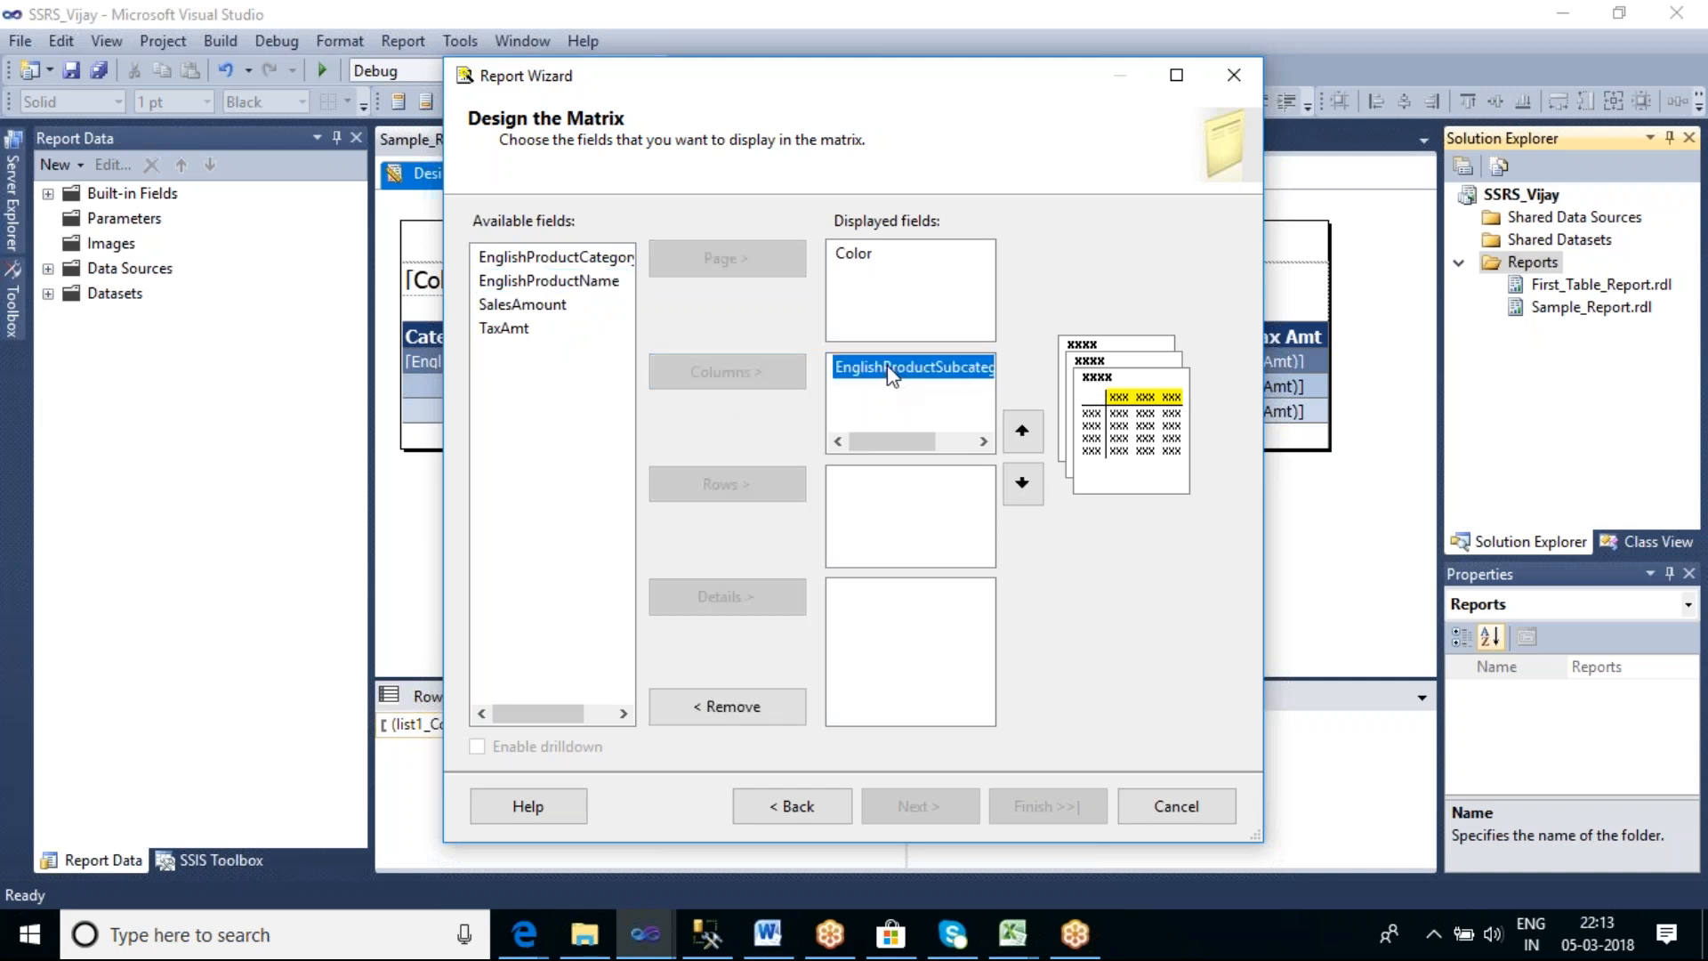
left_click(710, 707)
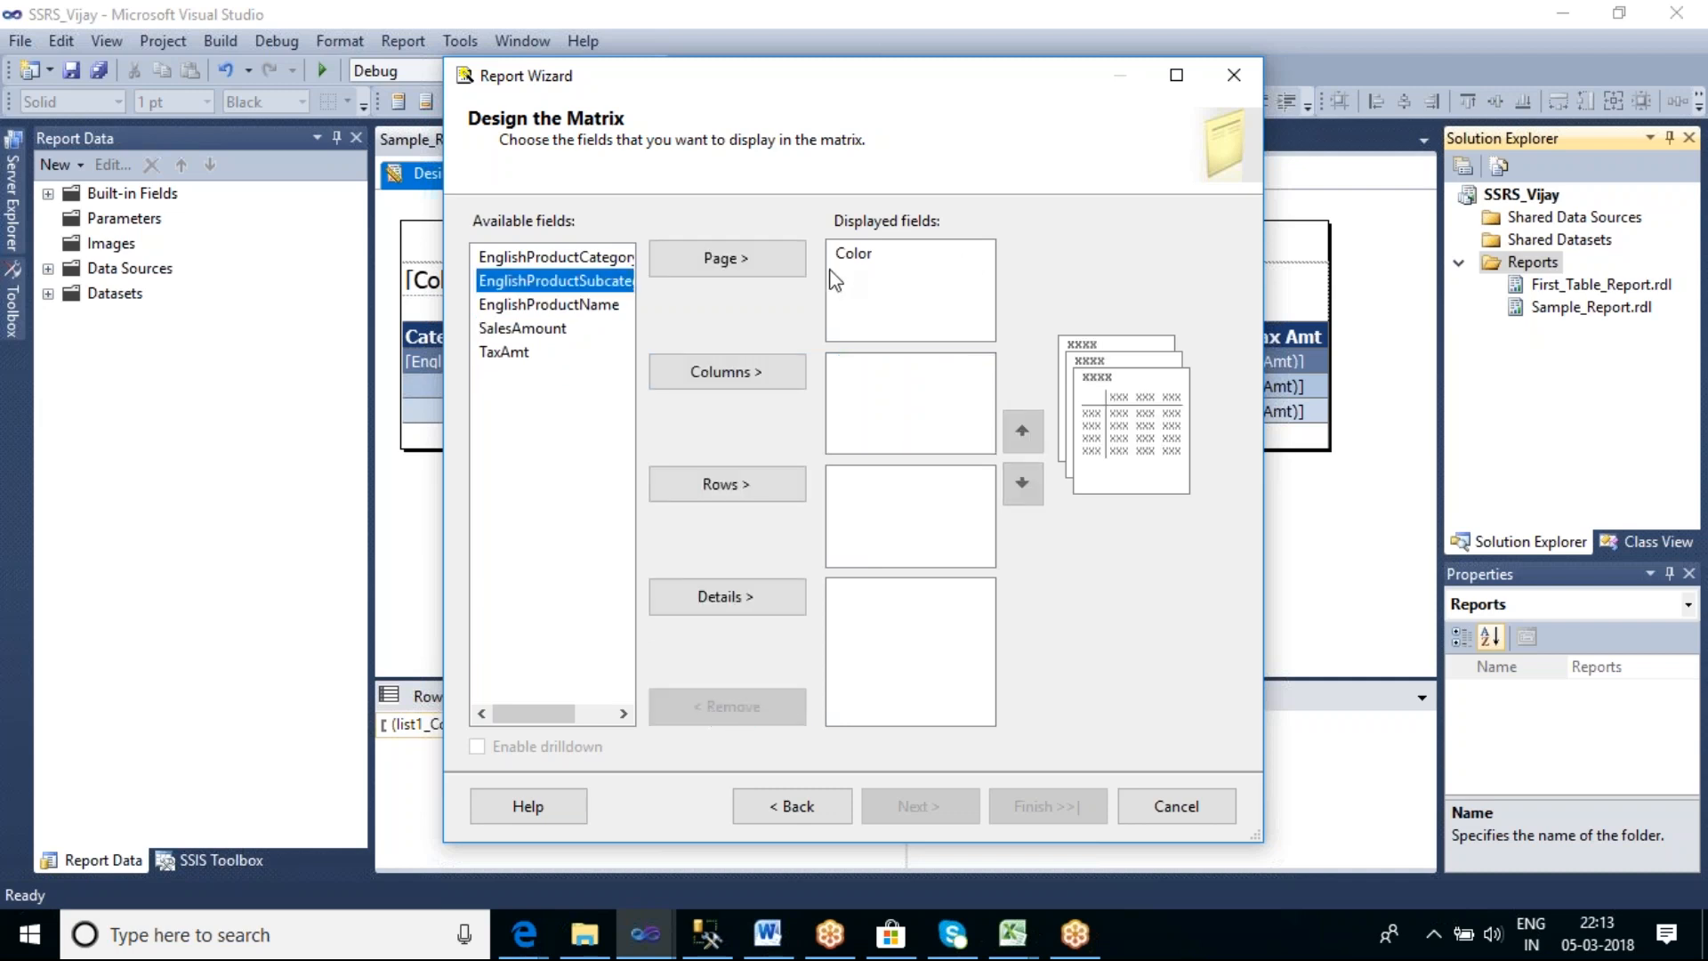
left_click(851, 256)
left_click(709, 703)
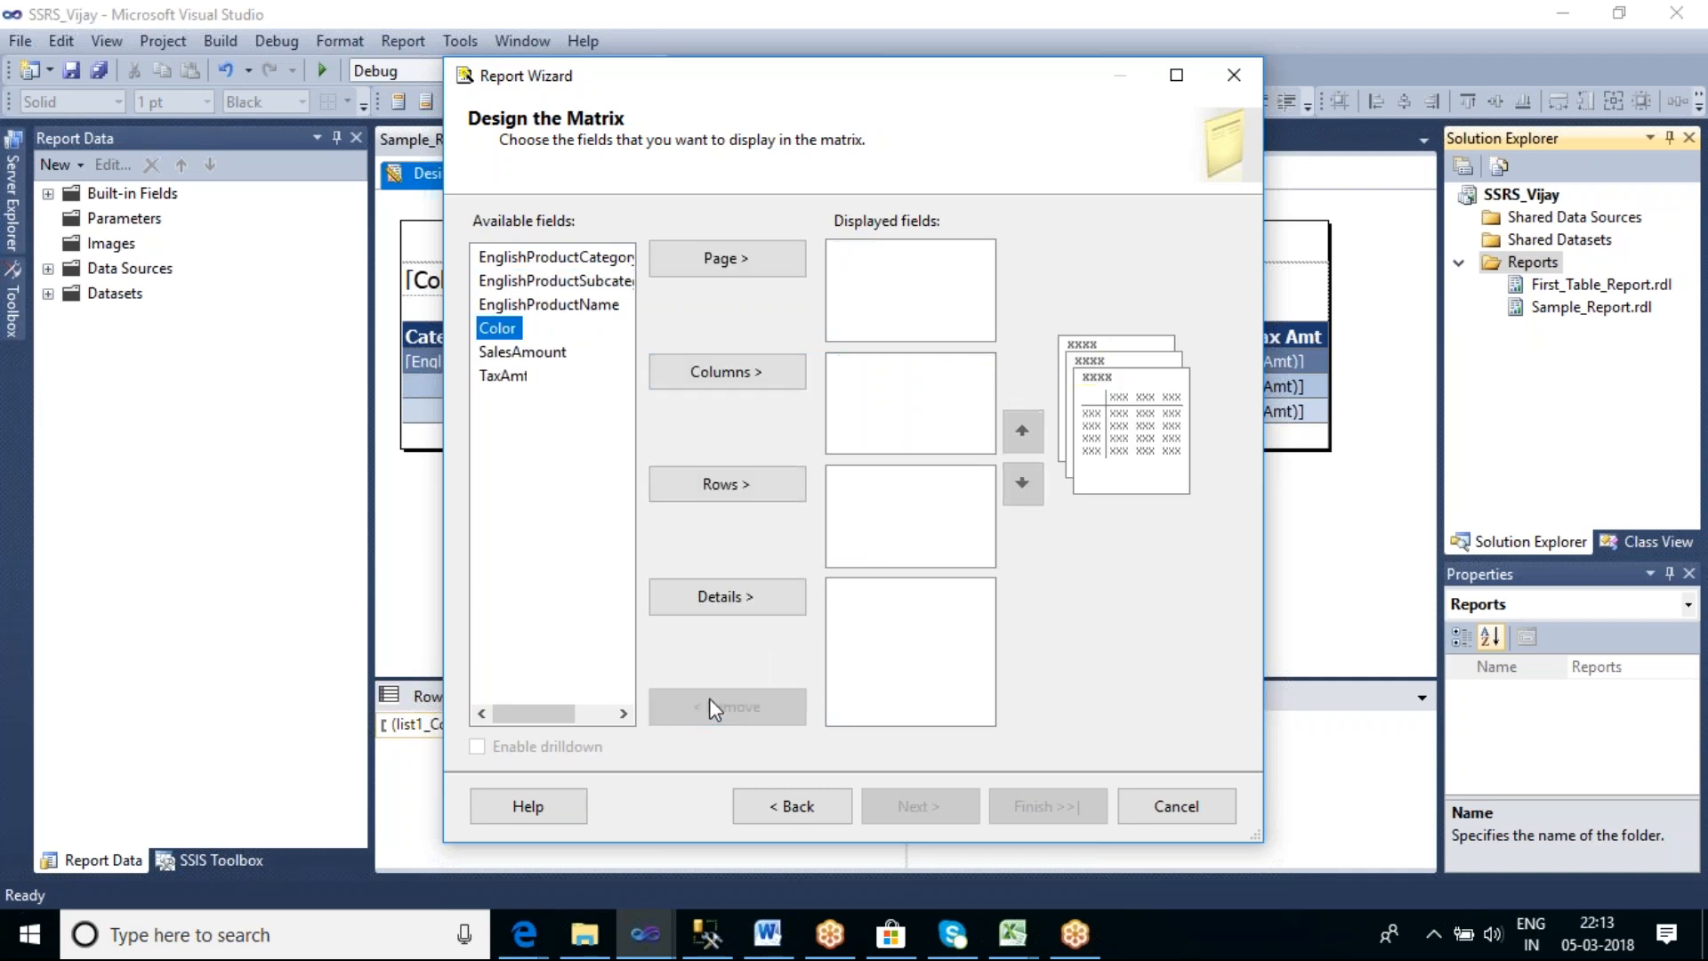
Assign EnglishProductCategoryName to the matrix's page level and Color to its columns, widening the wizard window to show the full field names
left_click(595, 258)
left_click(707, 263)
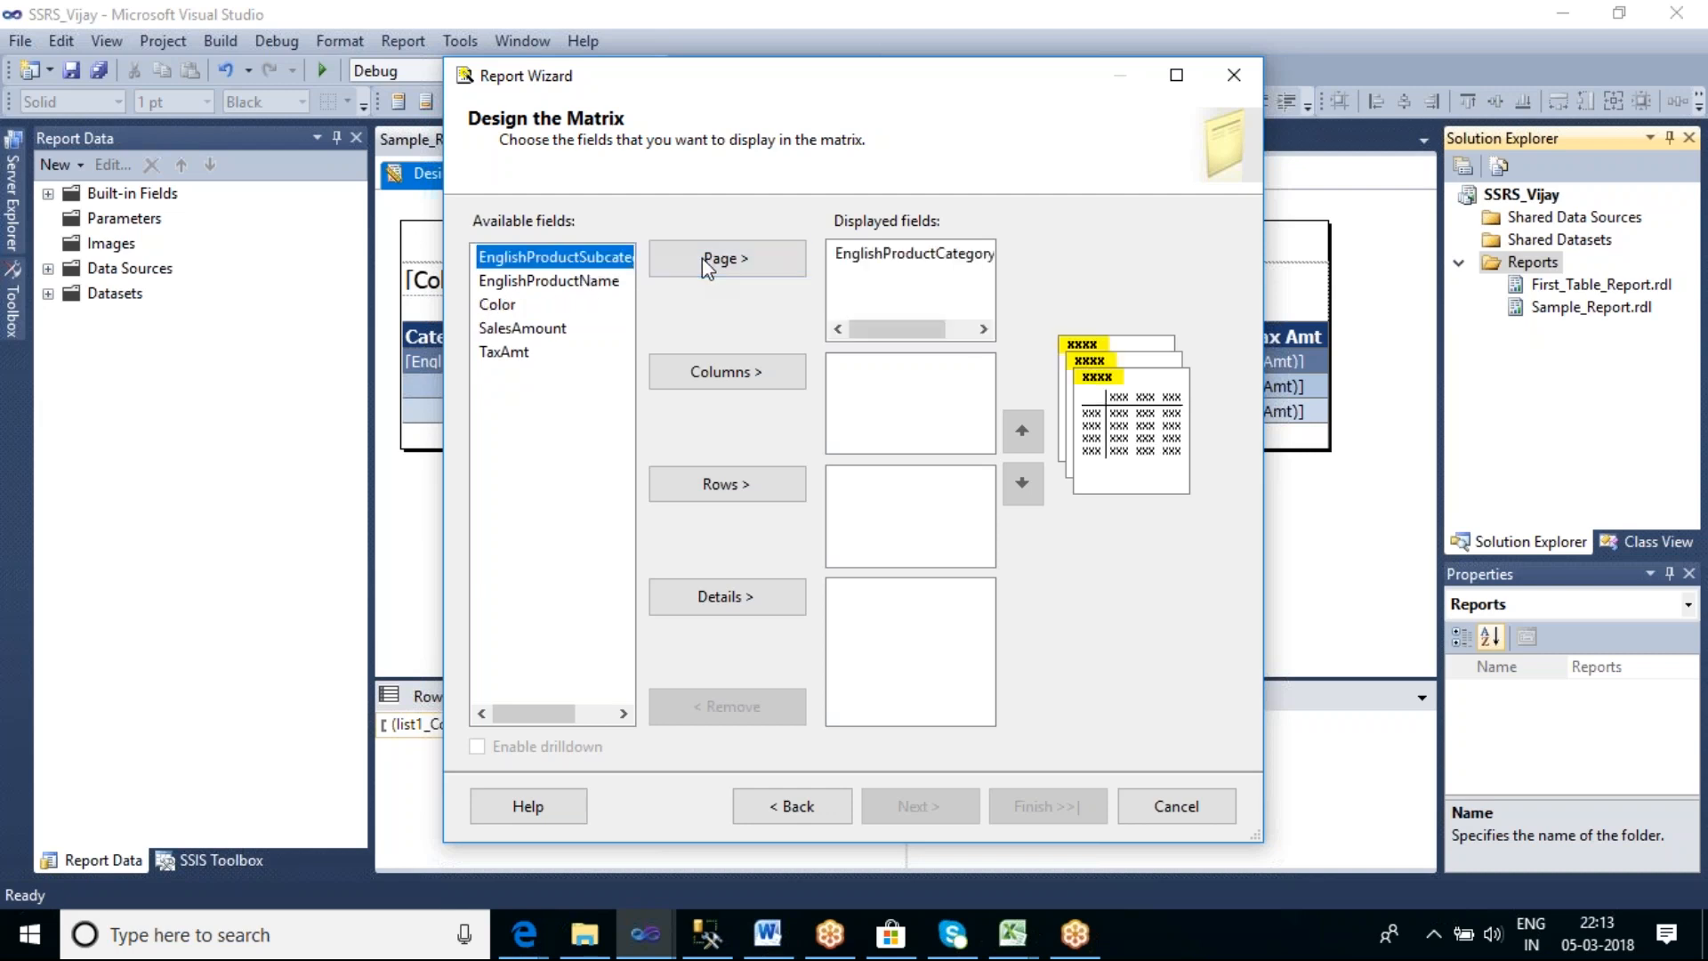
left_click_drag(1254, 834, 1384, 846)
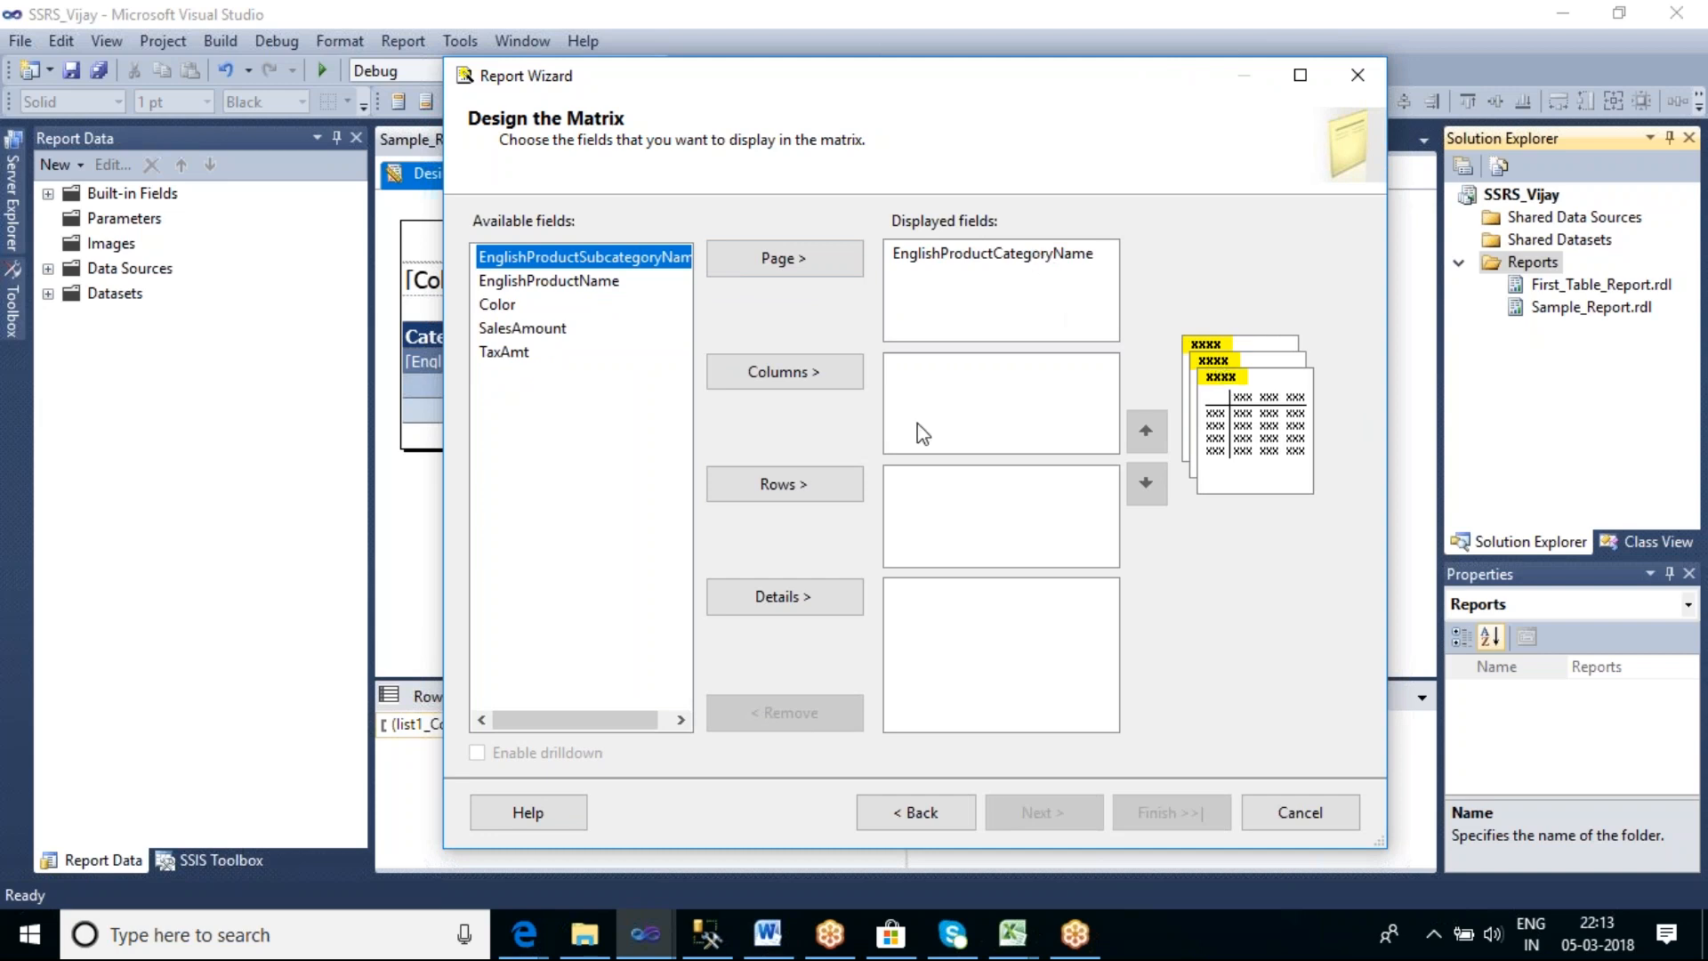
left_click(512, 305)
left_click(757, 382)
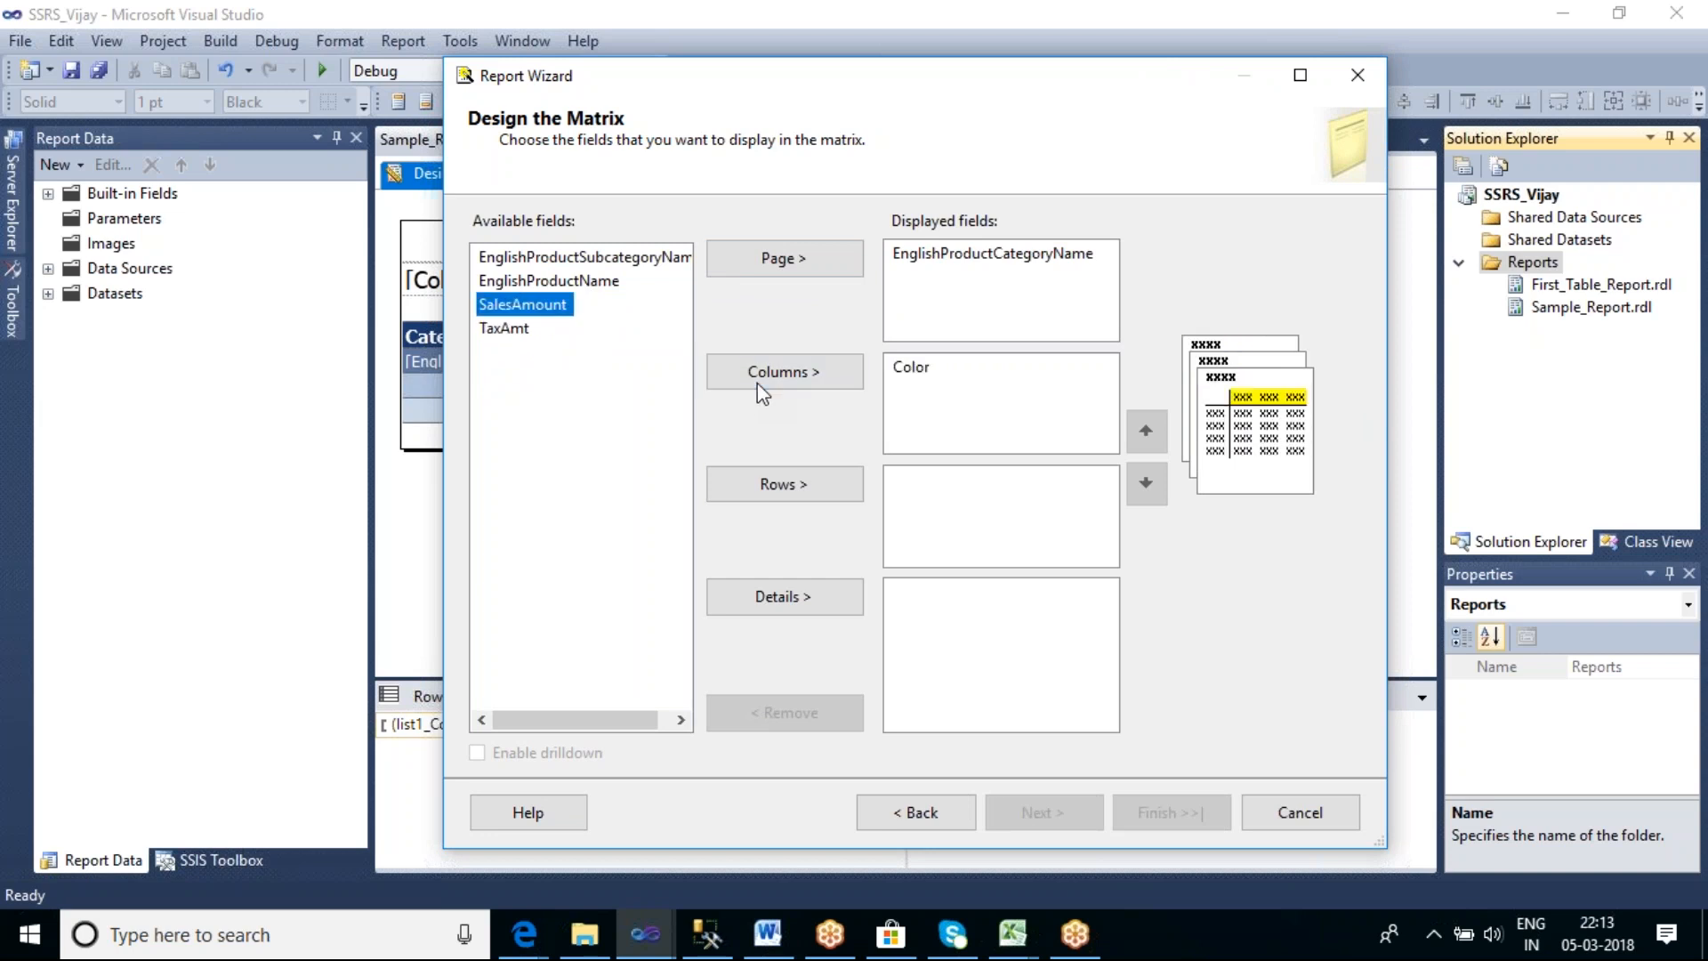
Assign EnglishProductSubcategoryName and EnglishProductName to the matrix rows and SalesAmount to the details
left_click(634, 258)
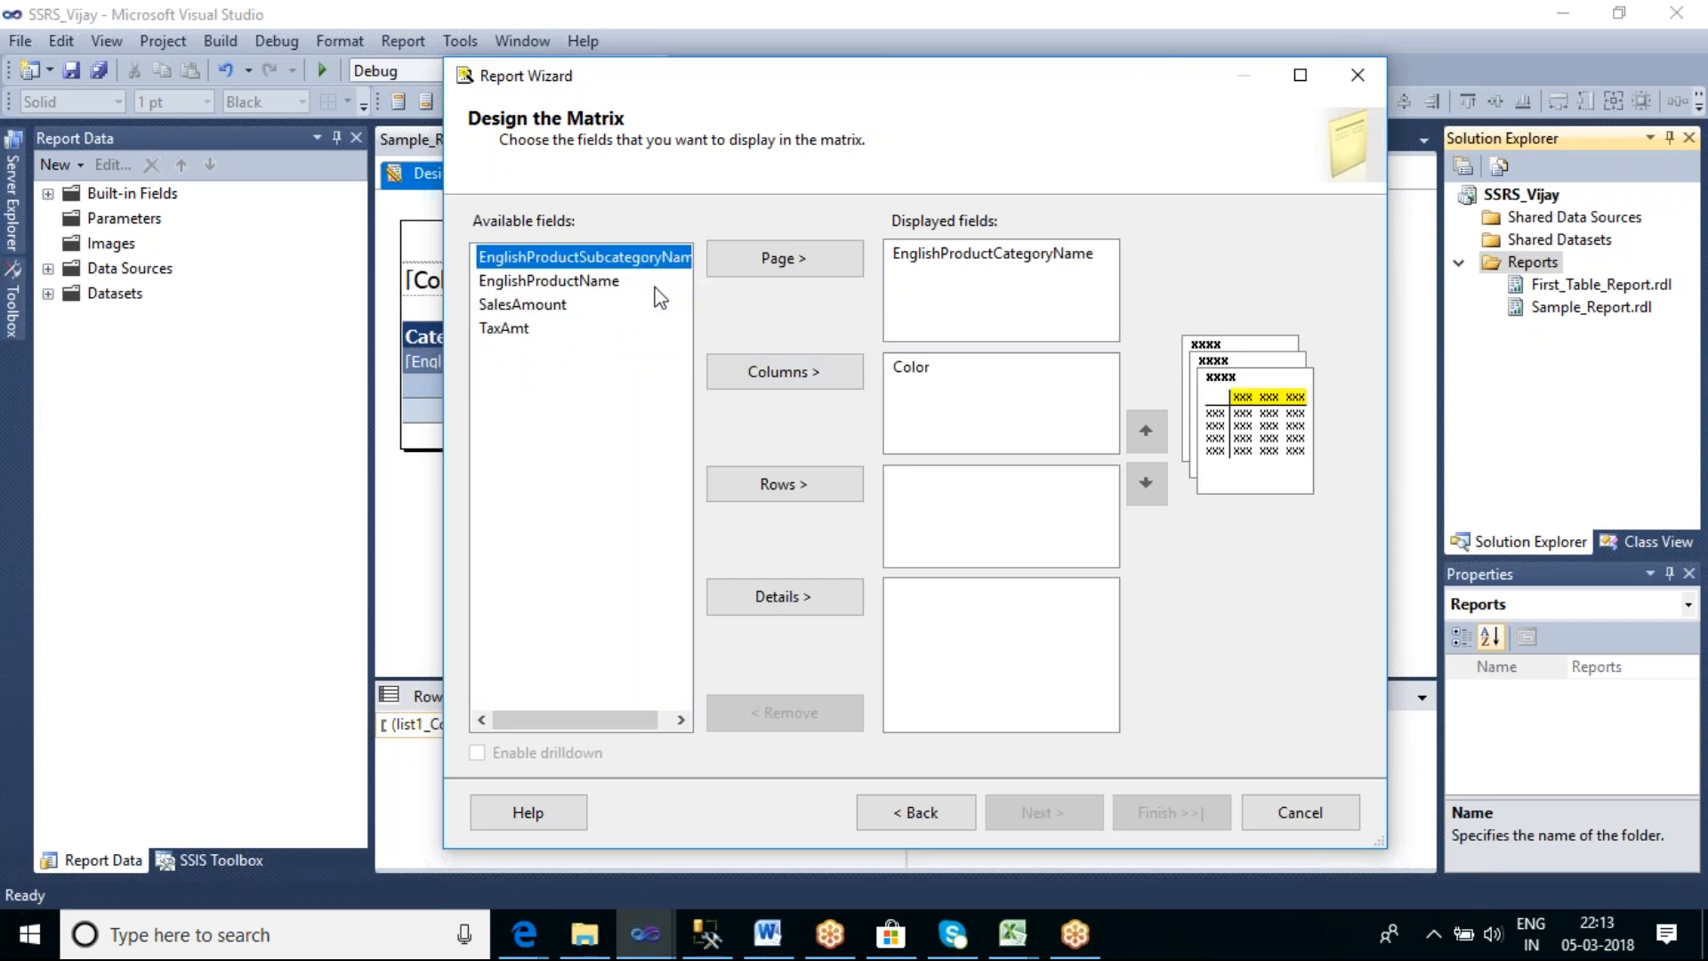
left_click(809, 483)
left_click(758, 485)
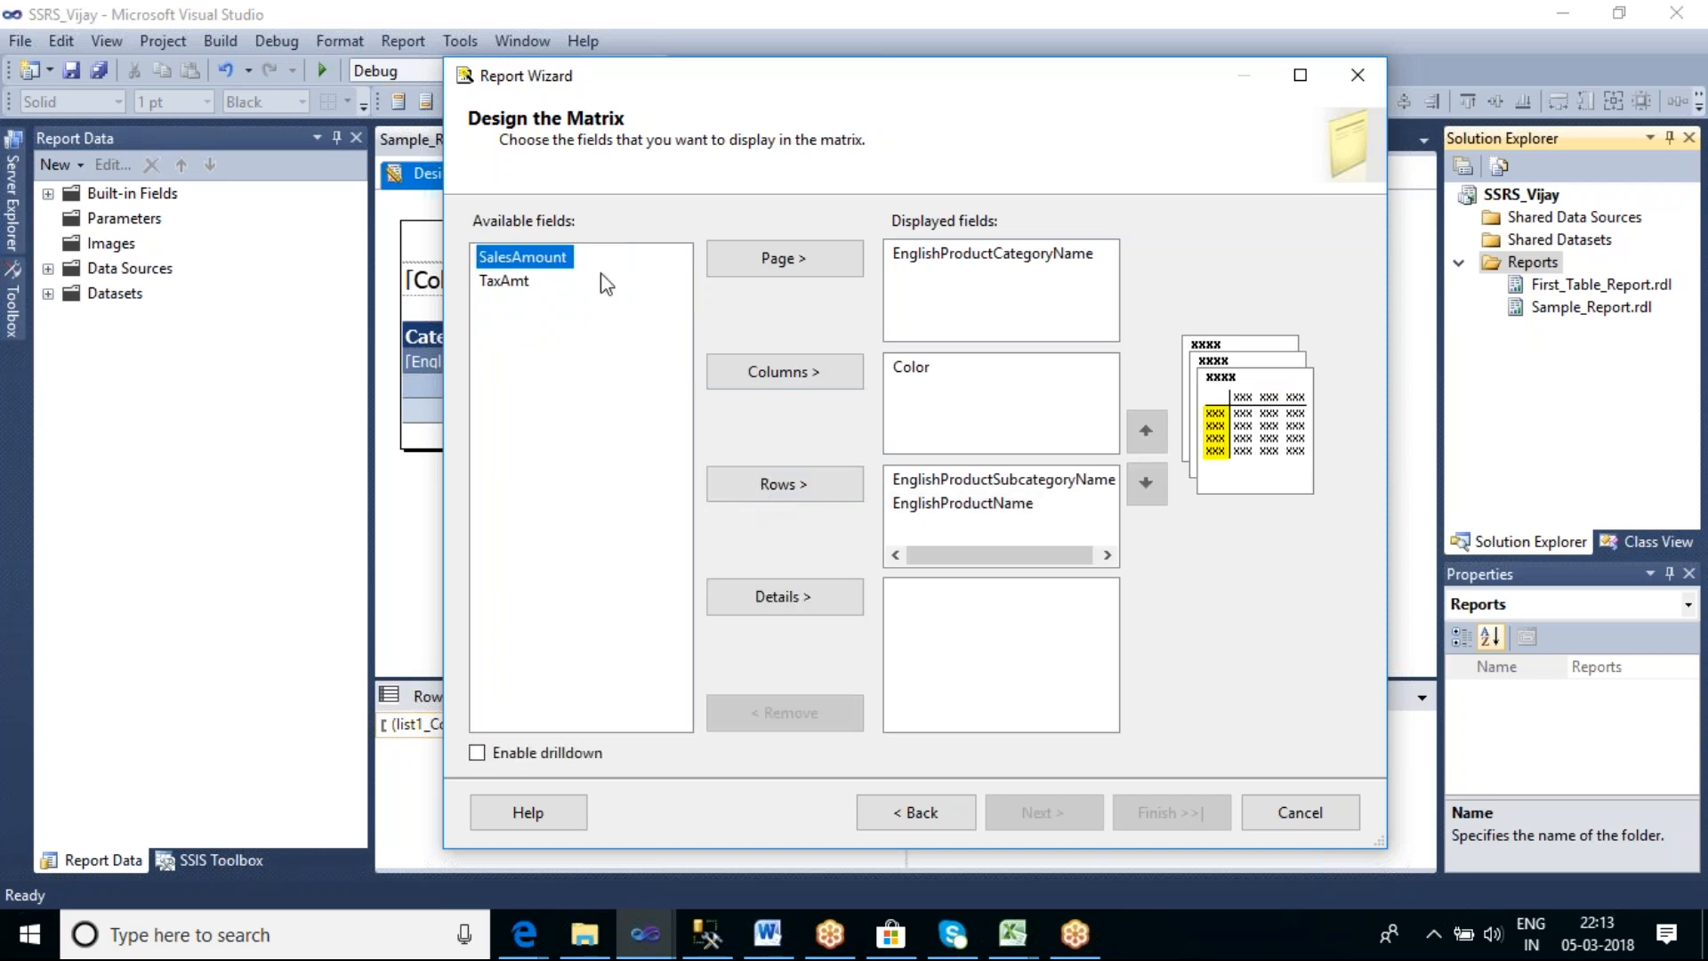
left_click(800, 605)
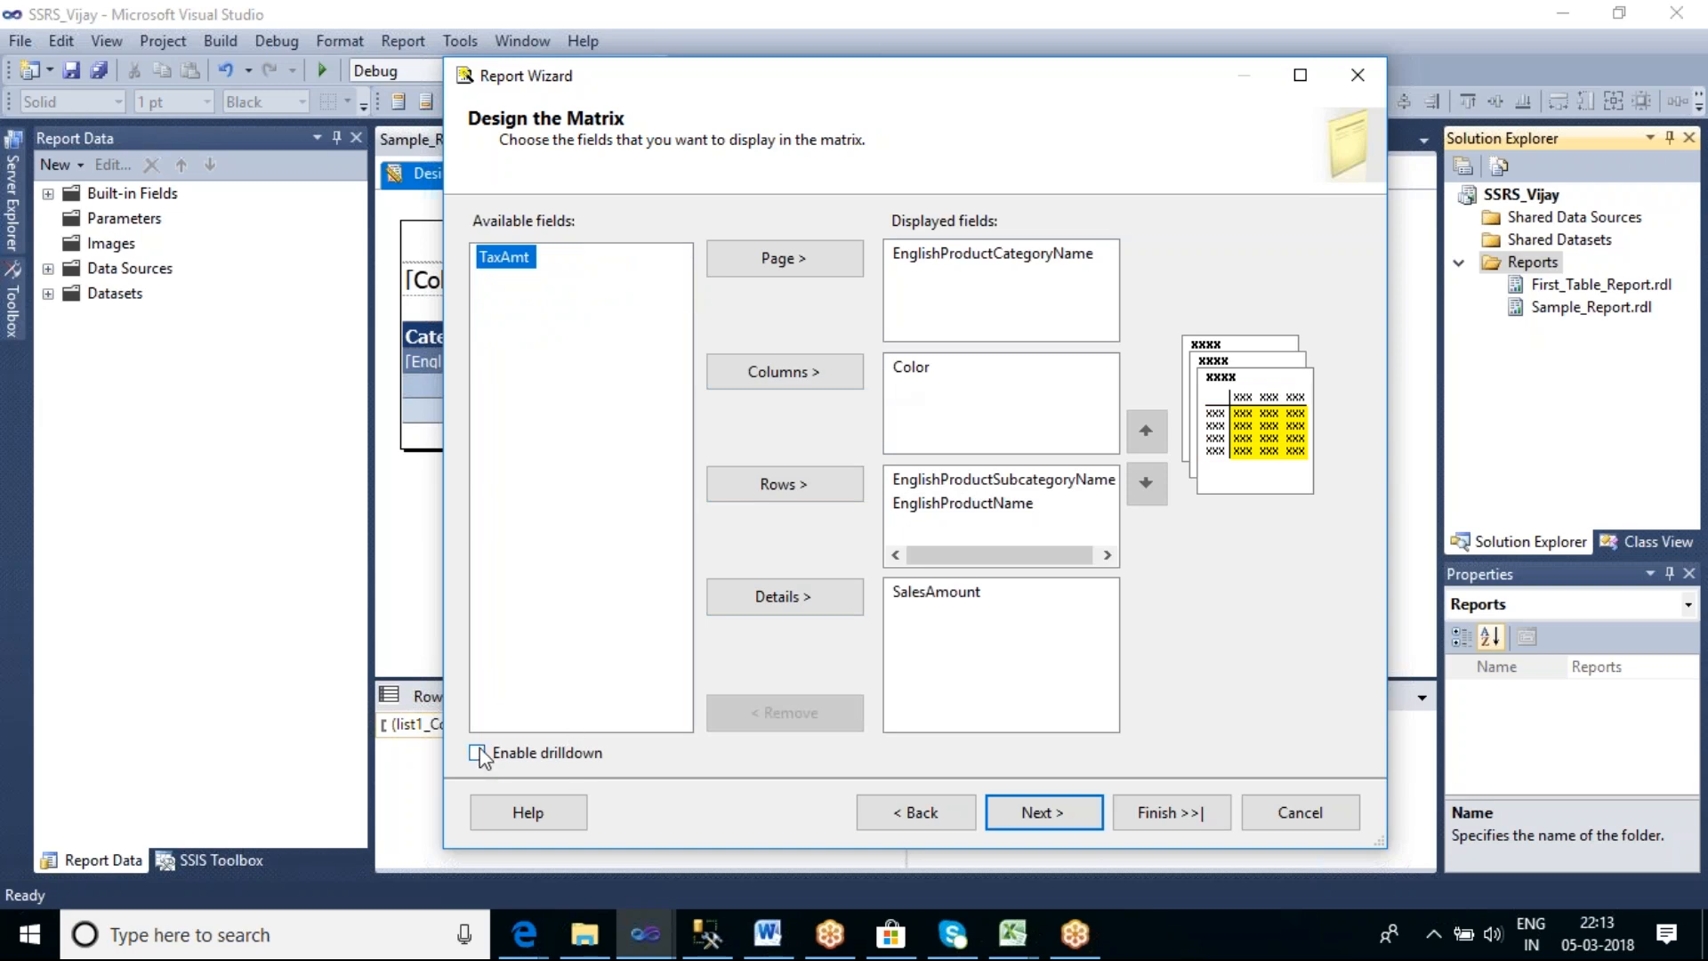
left_click(934, 480)
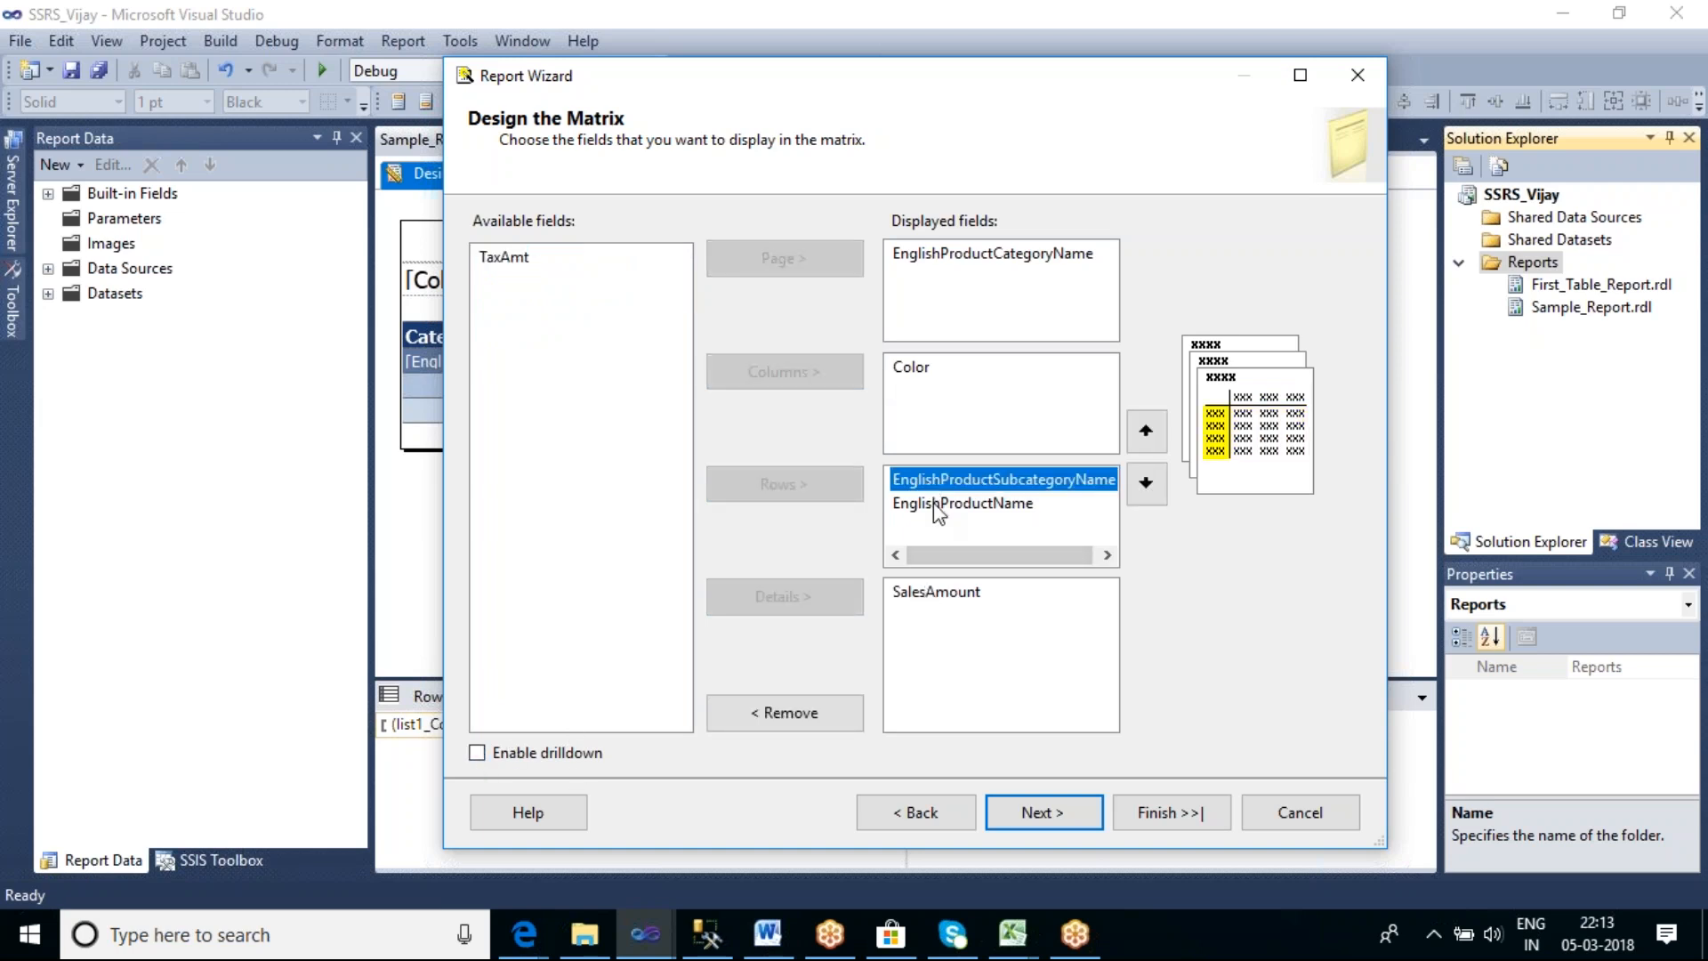
left_click(934, 504)
left_click(939, 482)
left_click(942, 504)
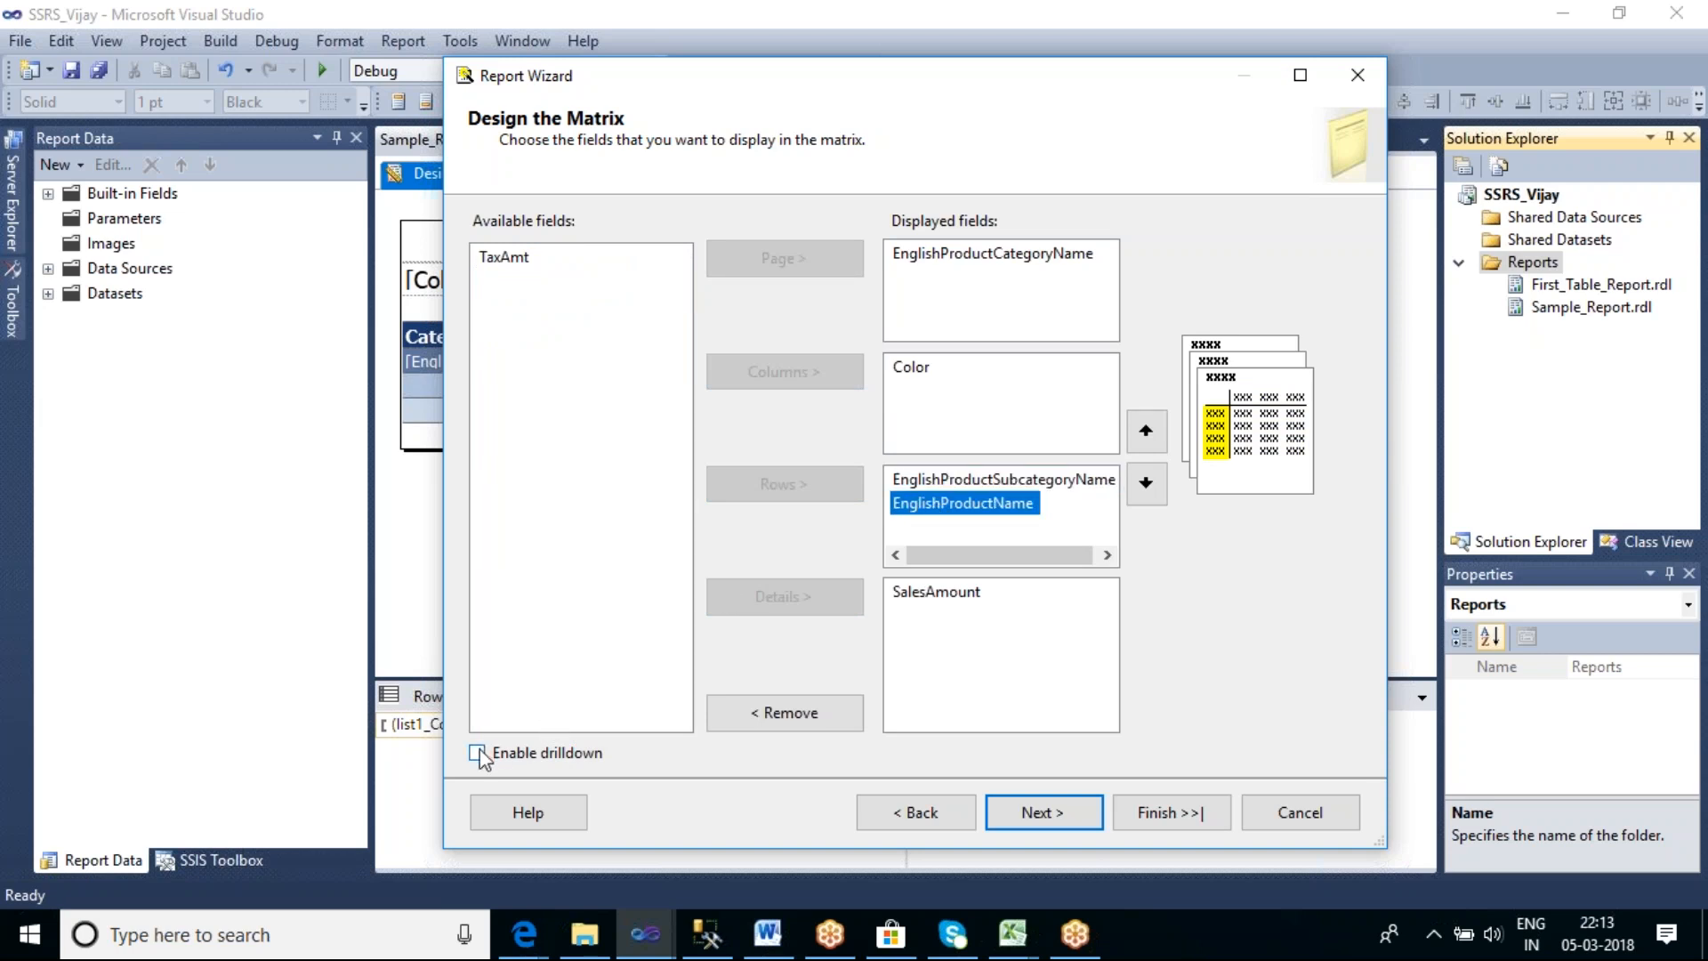
left_click(770, 716)
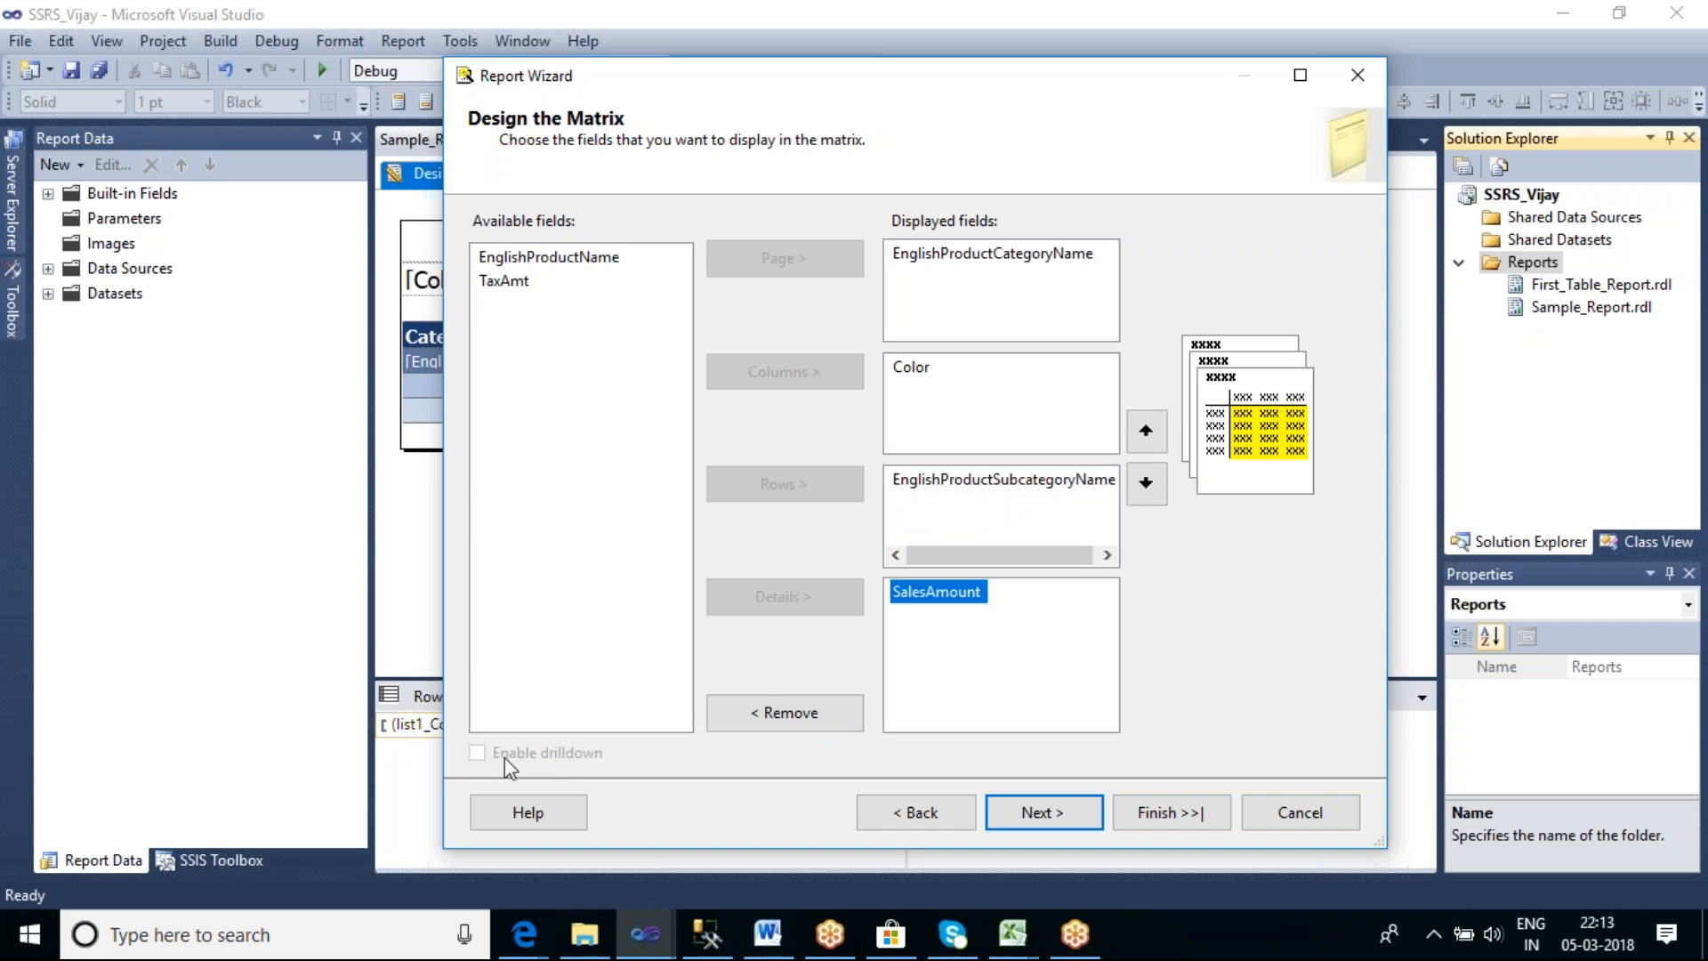
left_click(541, 258)
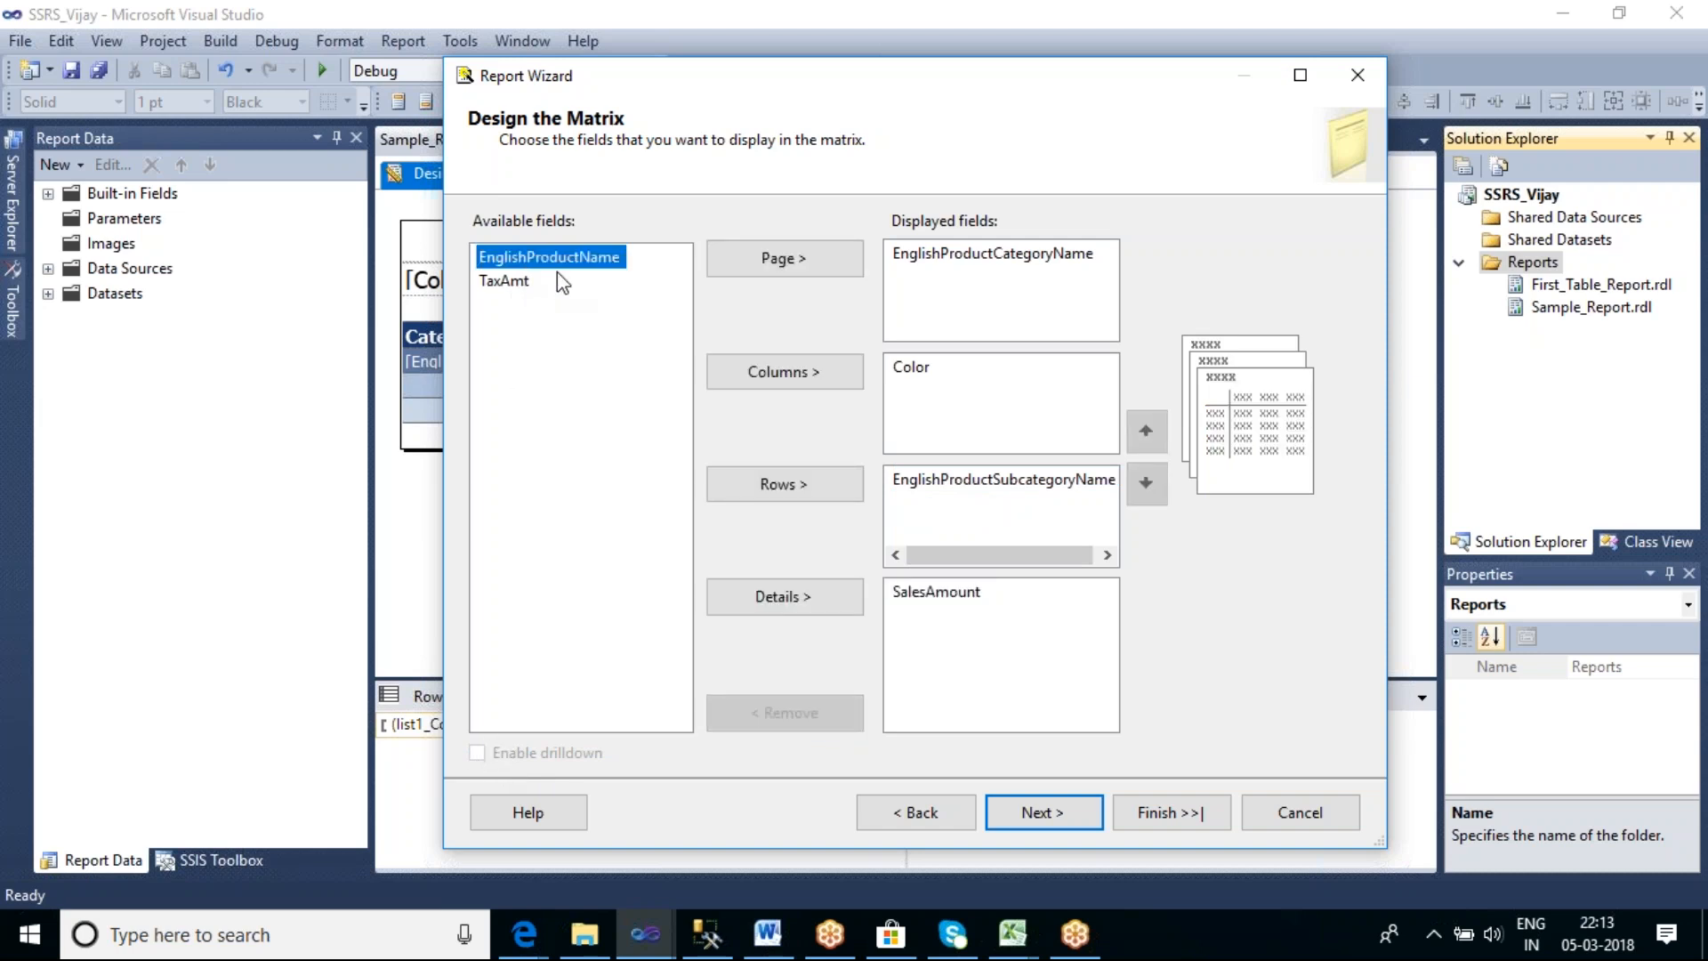
left_click(811, 488)
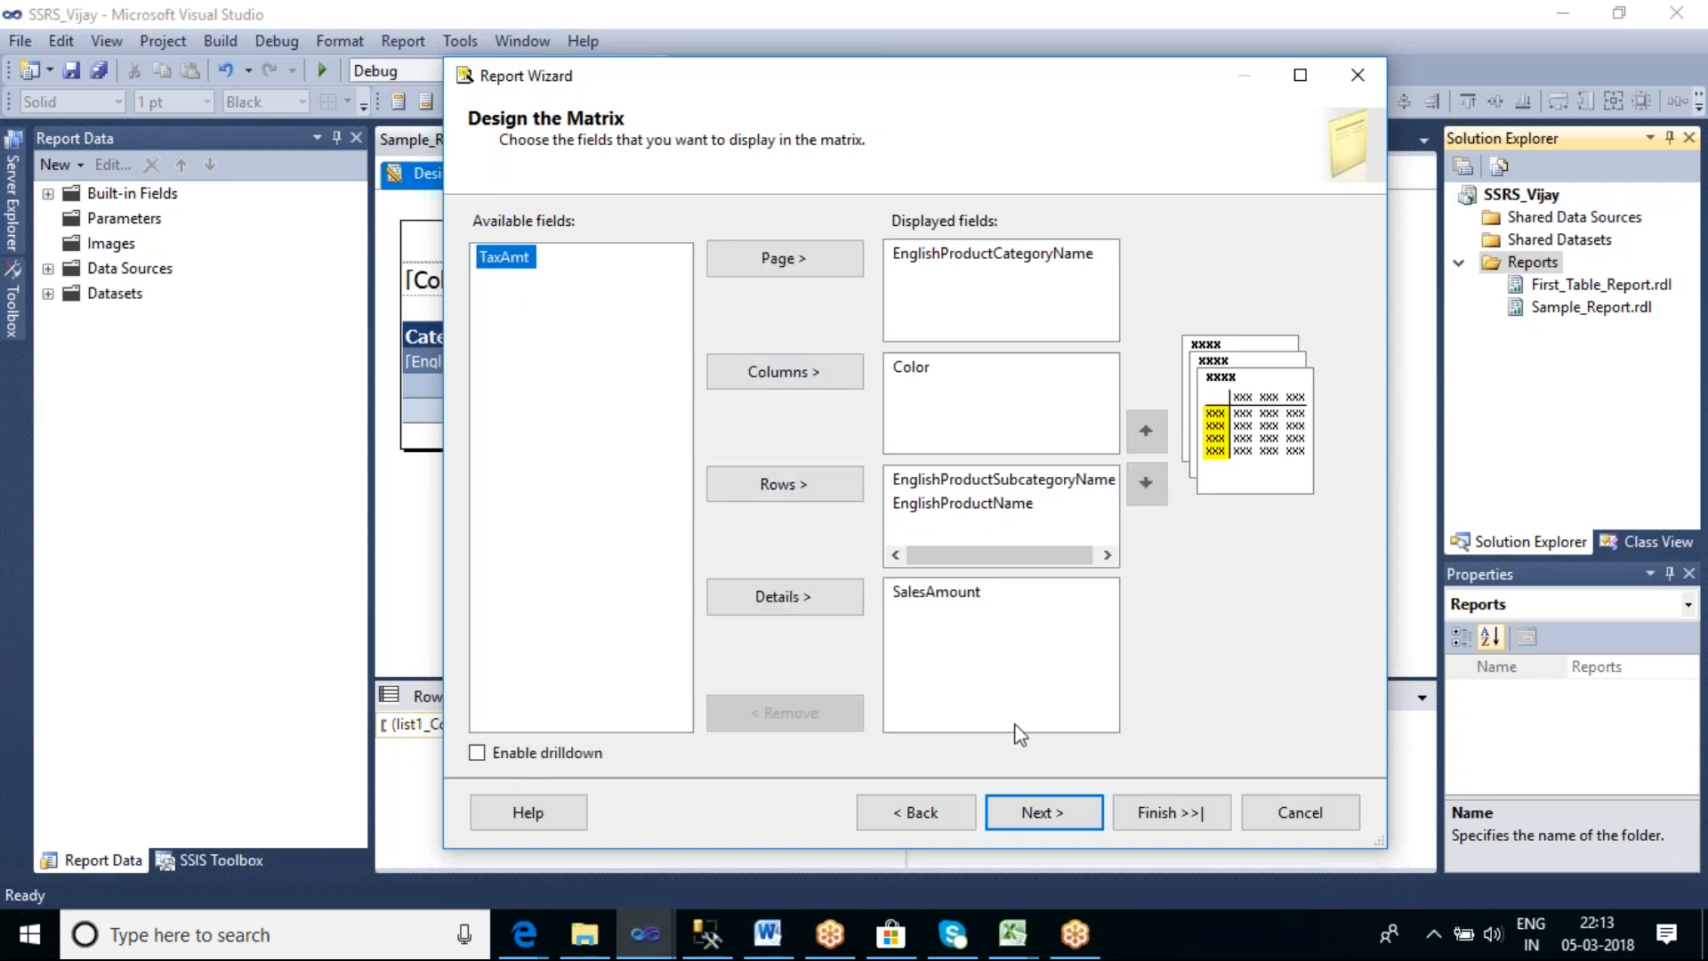
Enable drilldown, check where the page, column, row and detail fields fall in the layout preview, and accept the matrix design
left_click(484, 754)
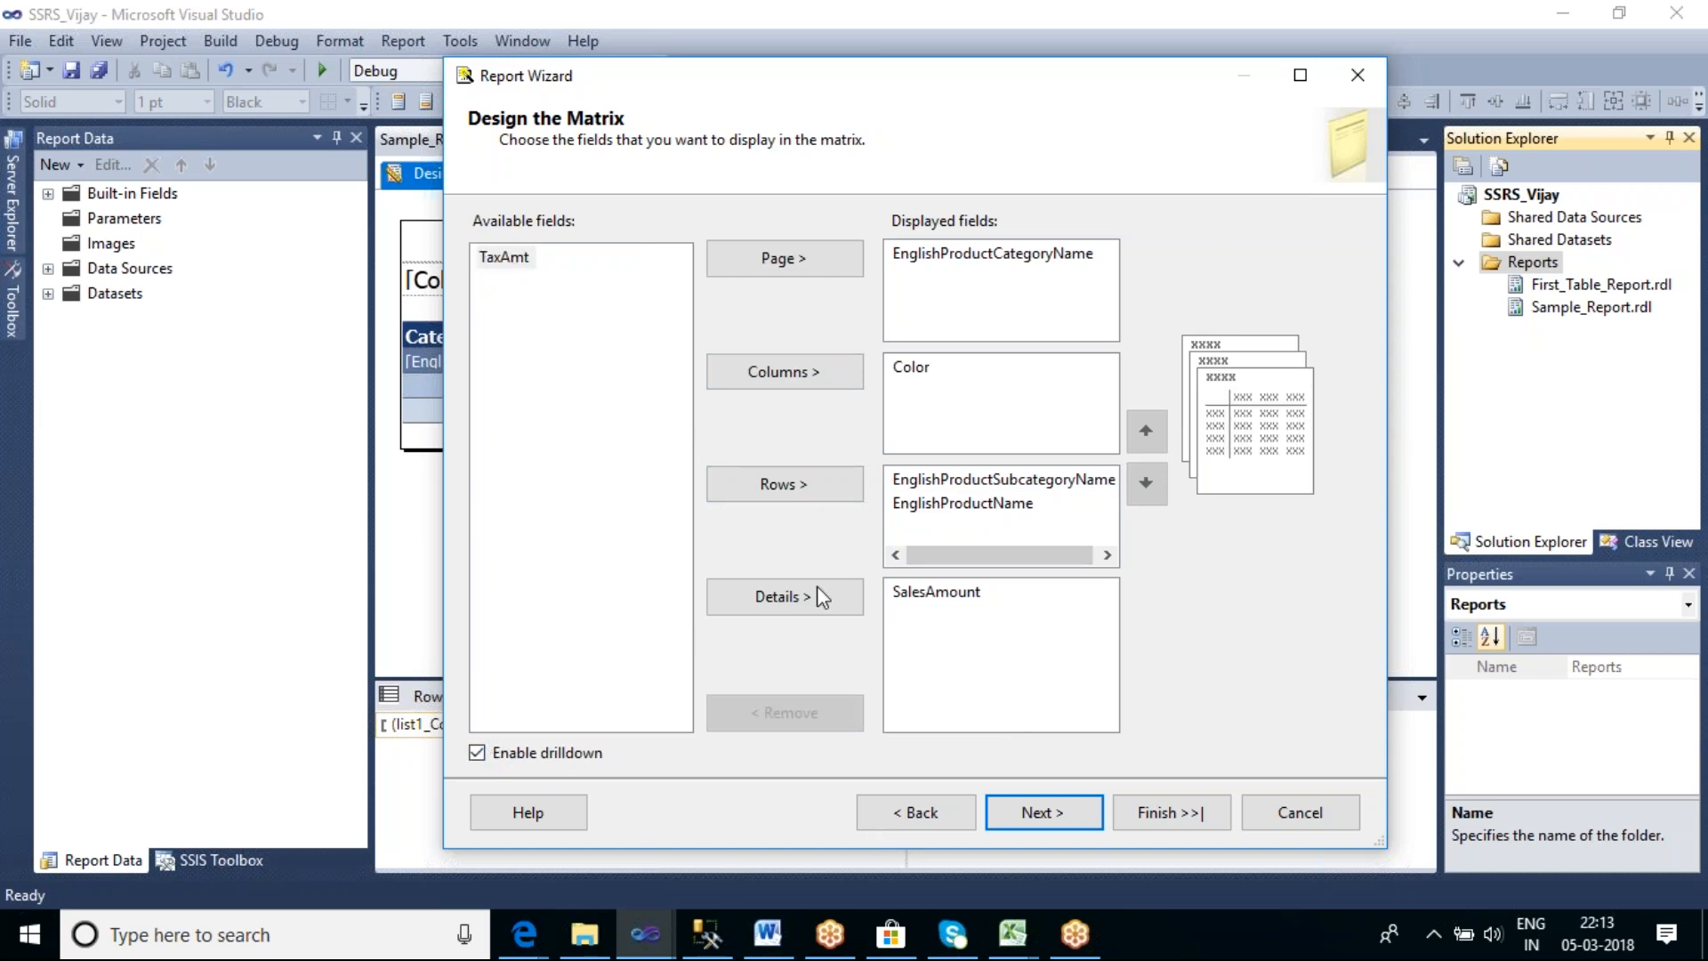
left_click(1041, 259)
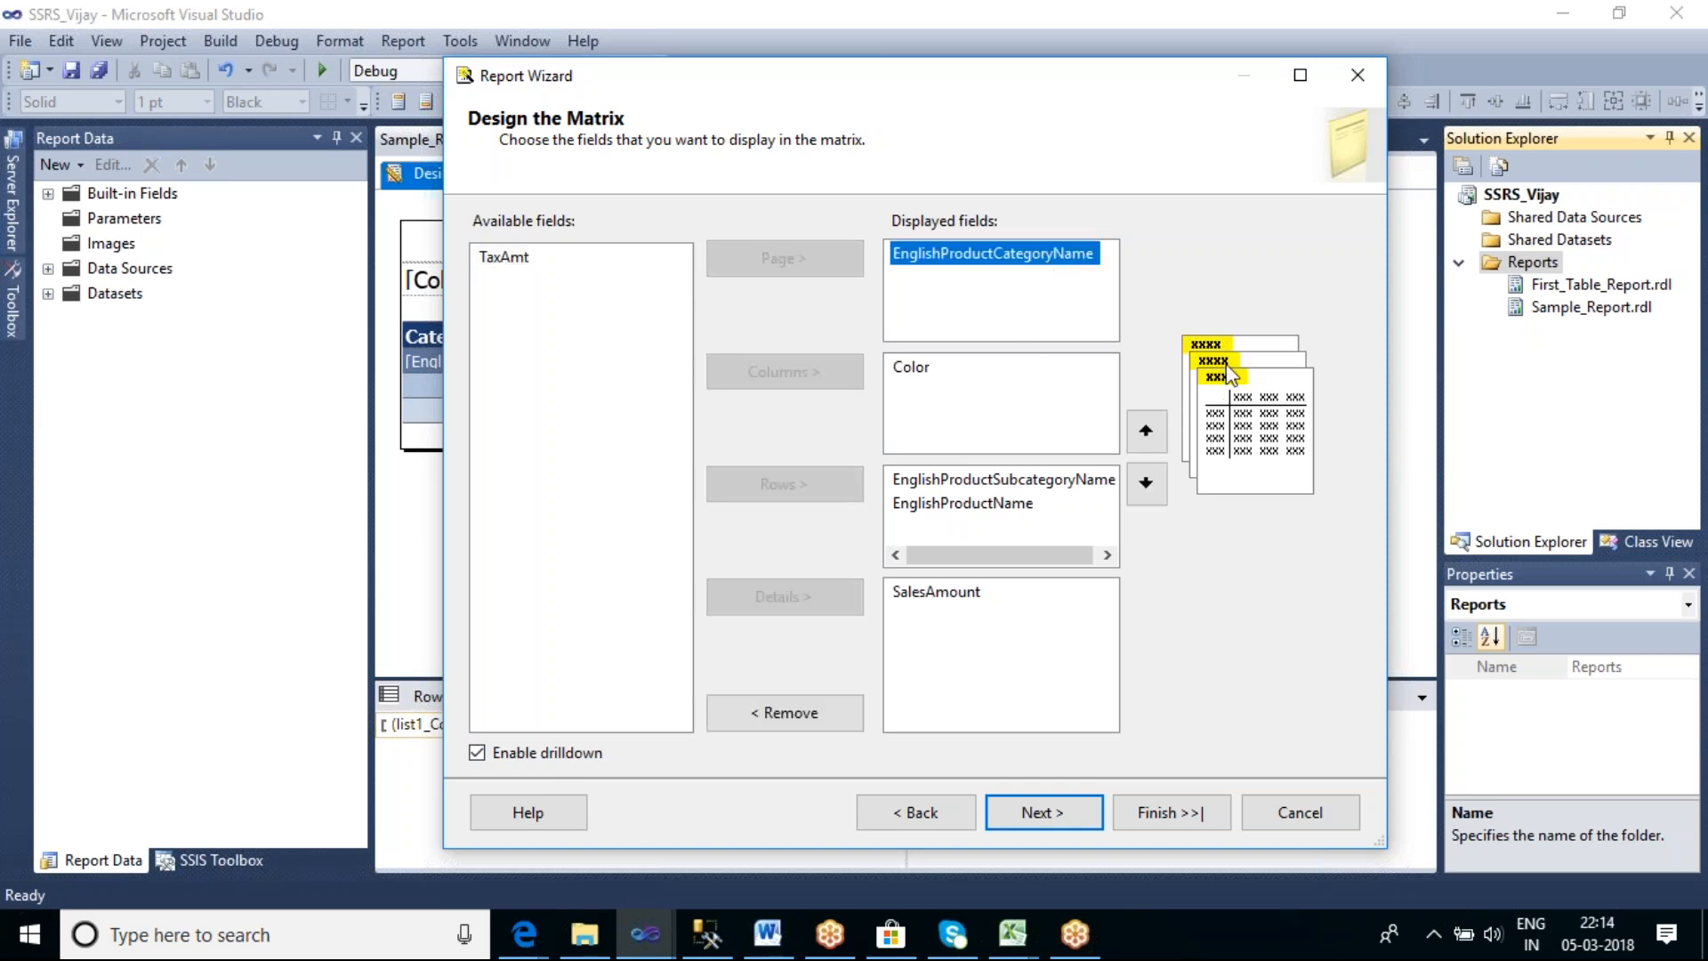
left_click(901, 371)
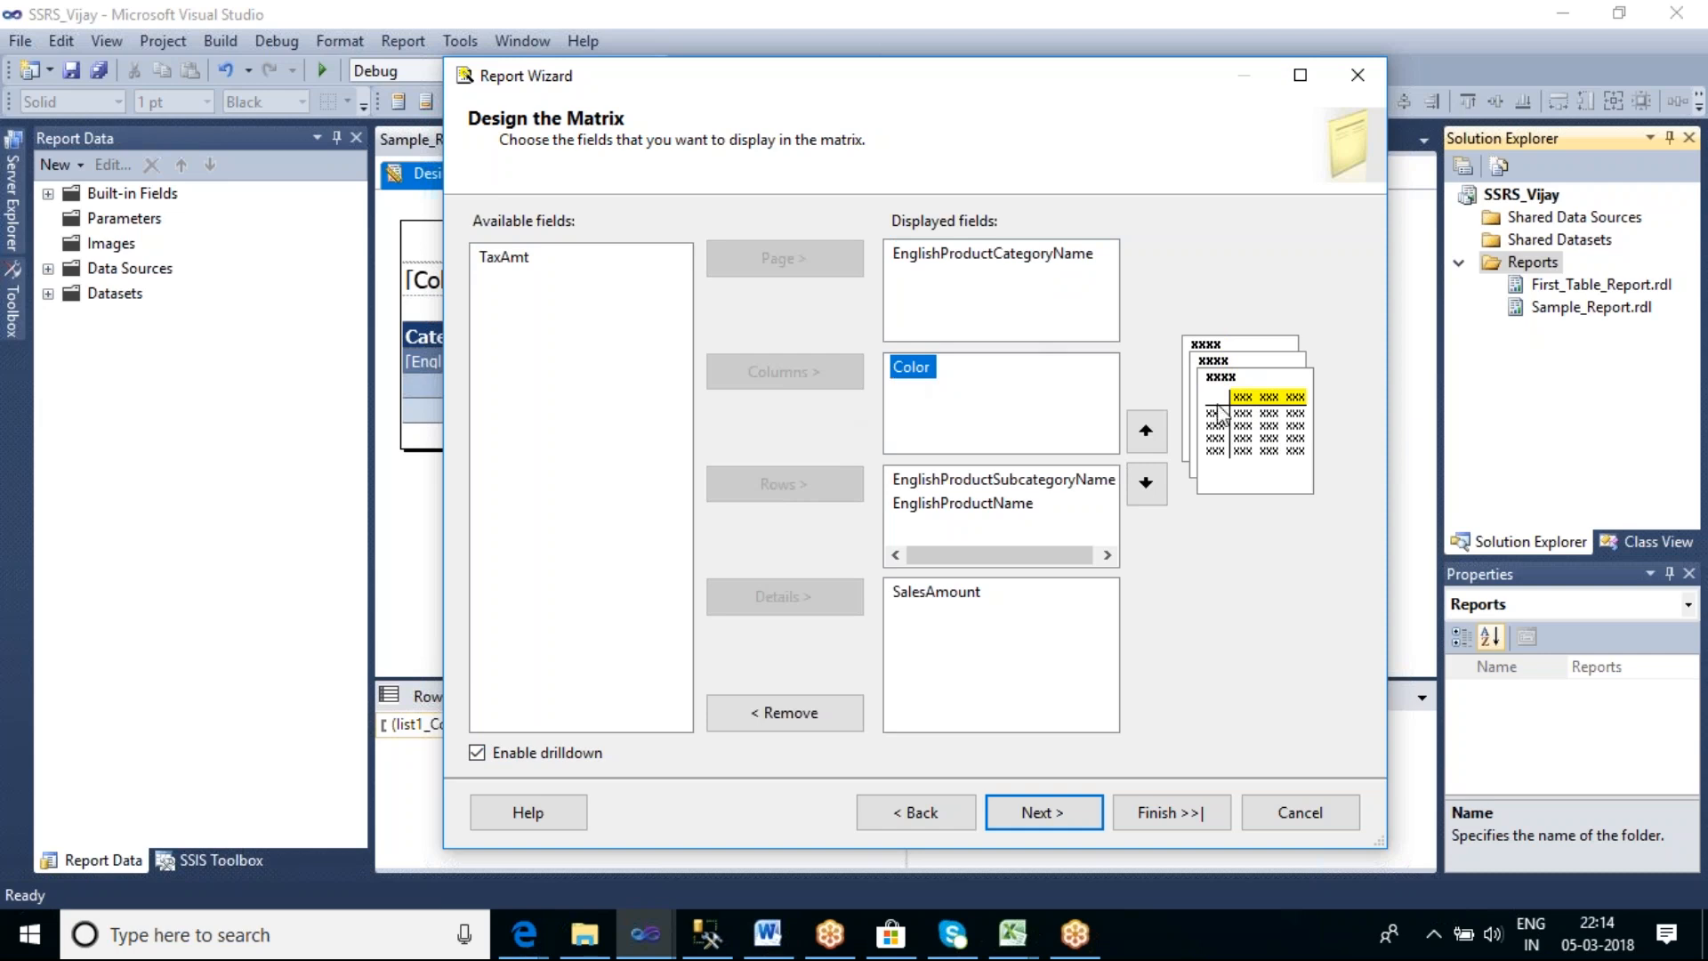
left_click(919, 482)
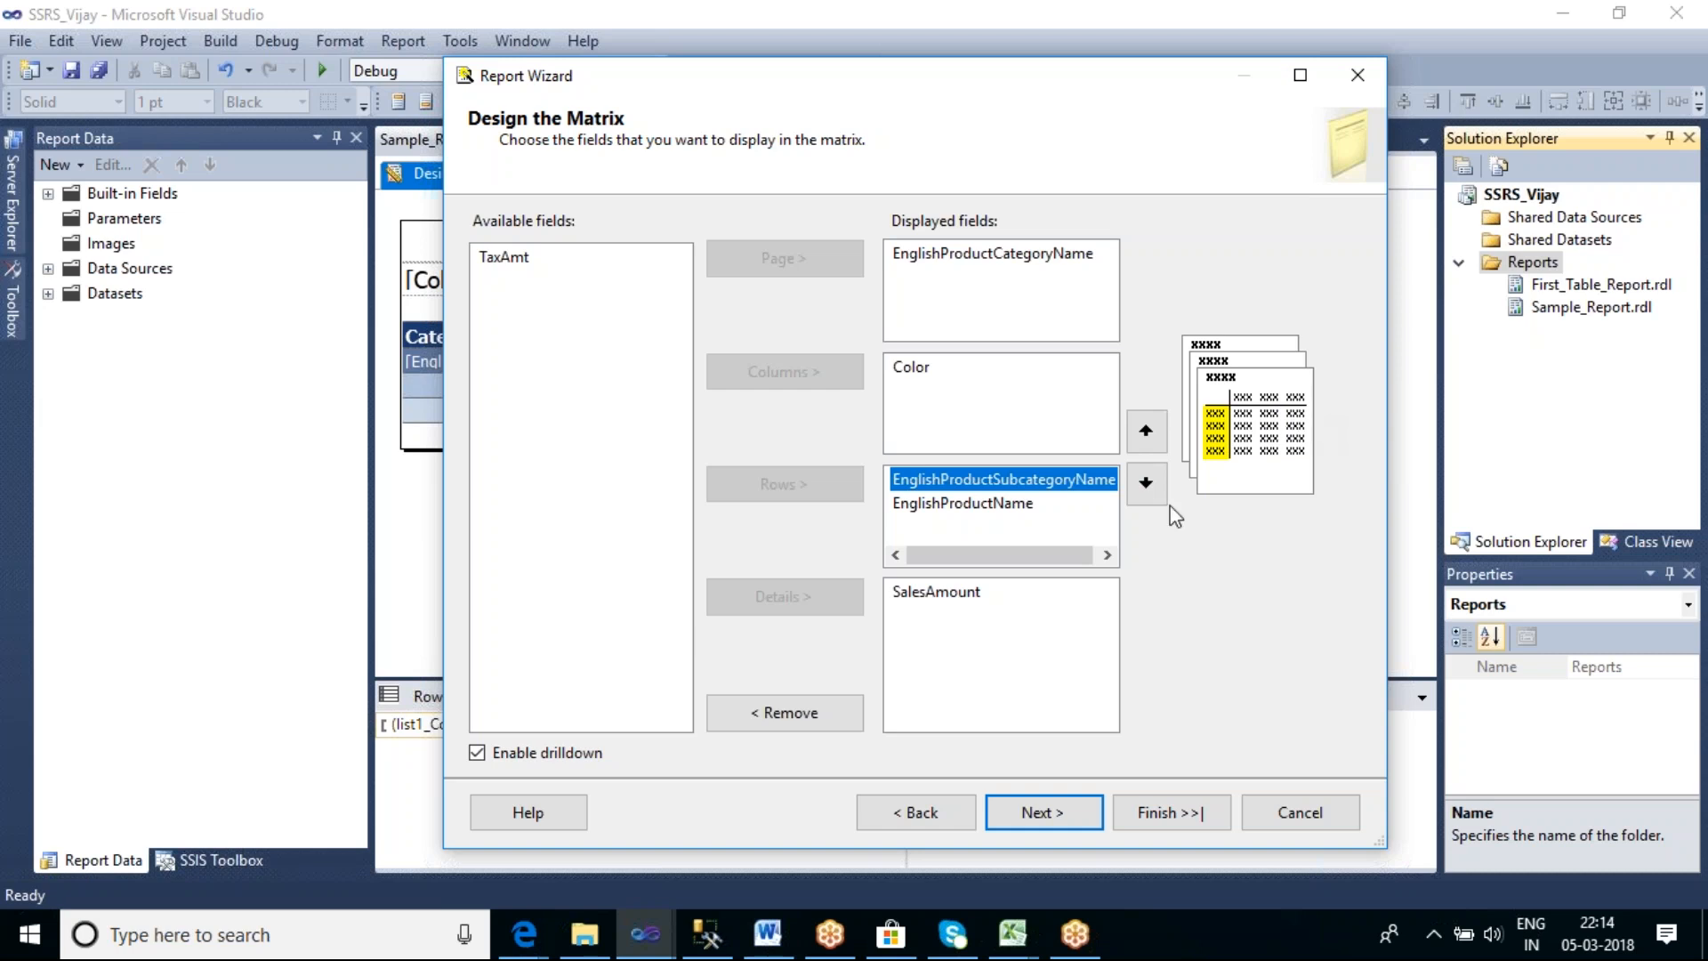
left_click(950, 596)
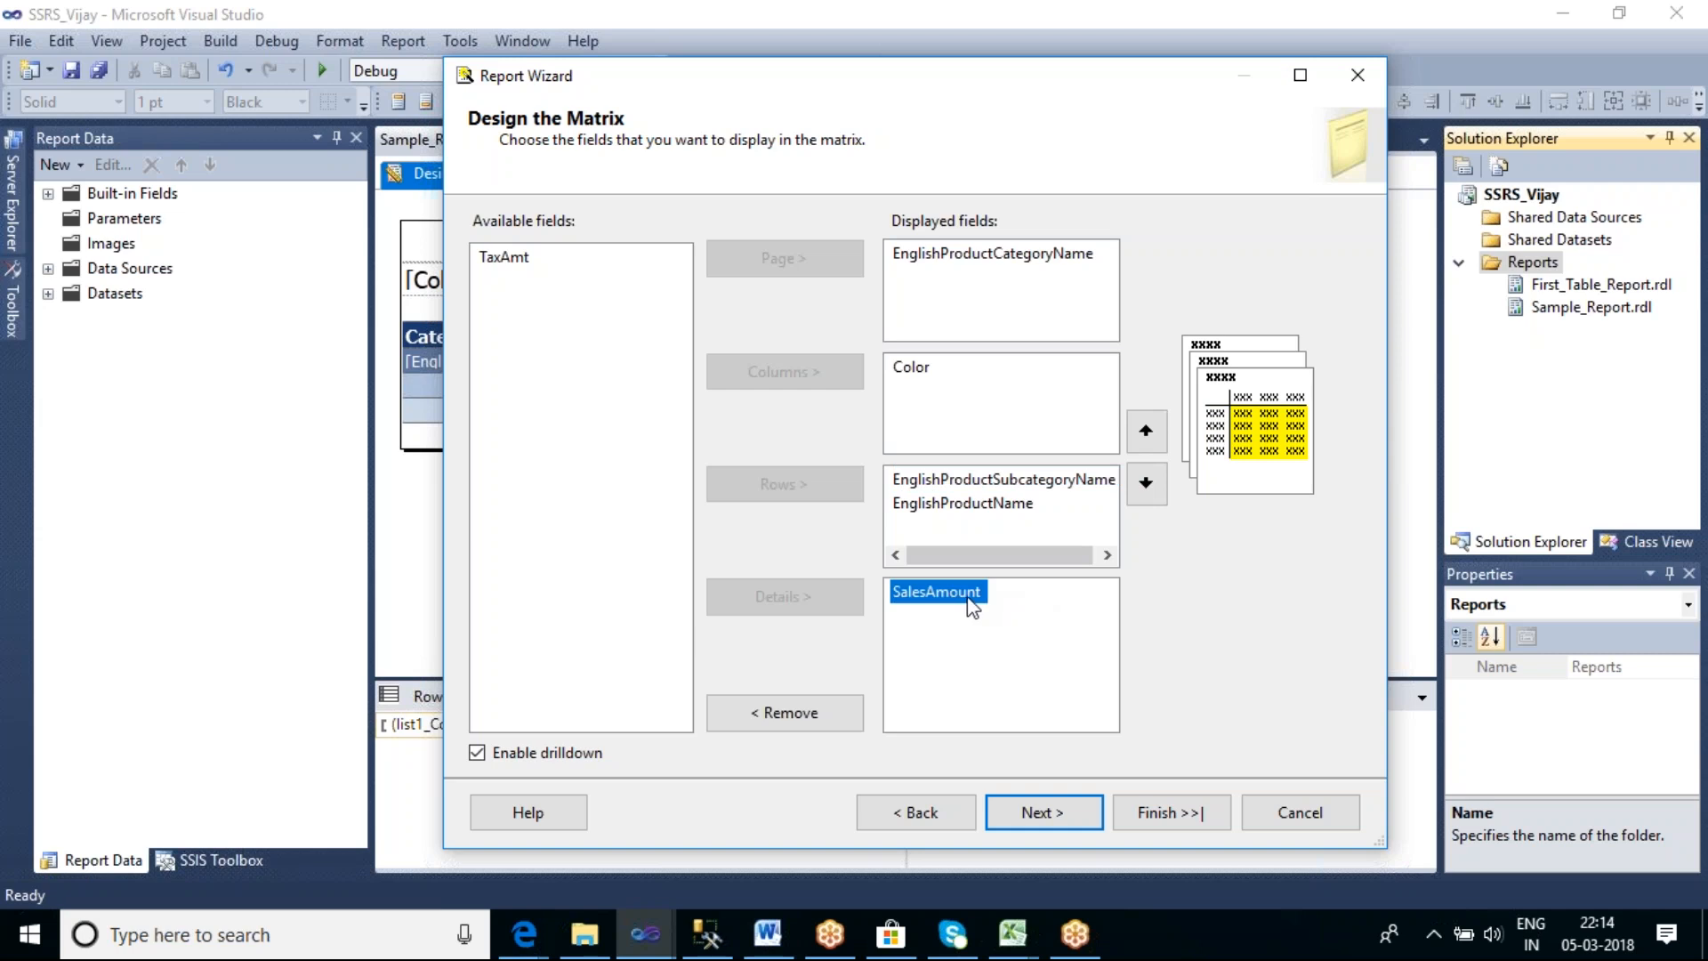
left_click(968, 259)
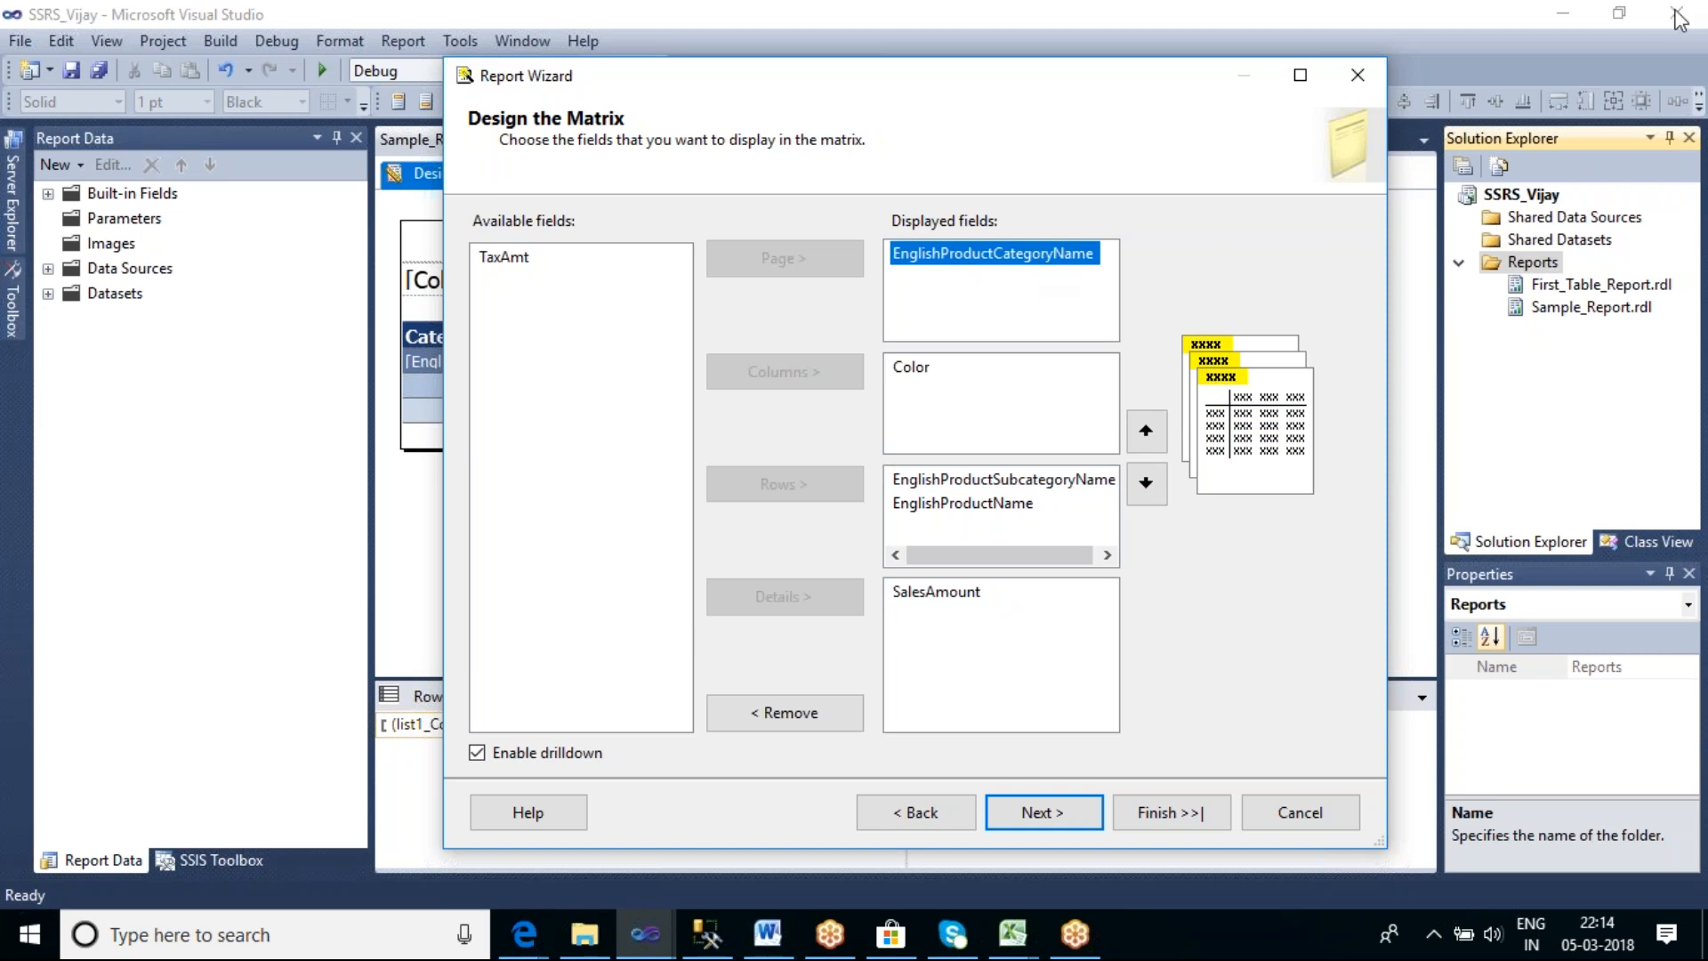
left_click(1045, 816)
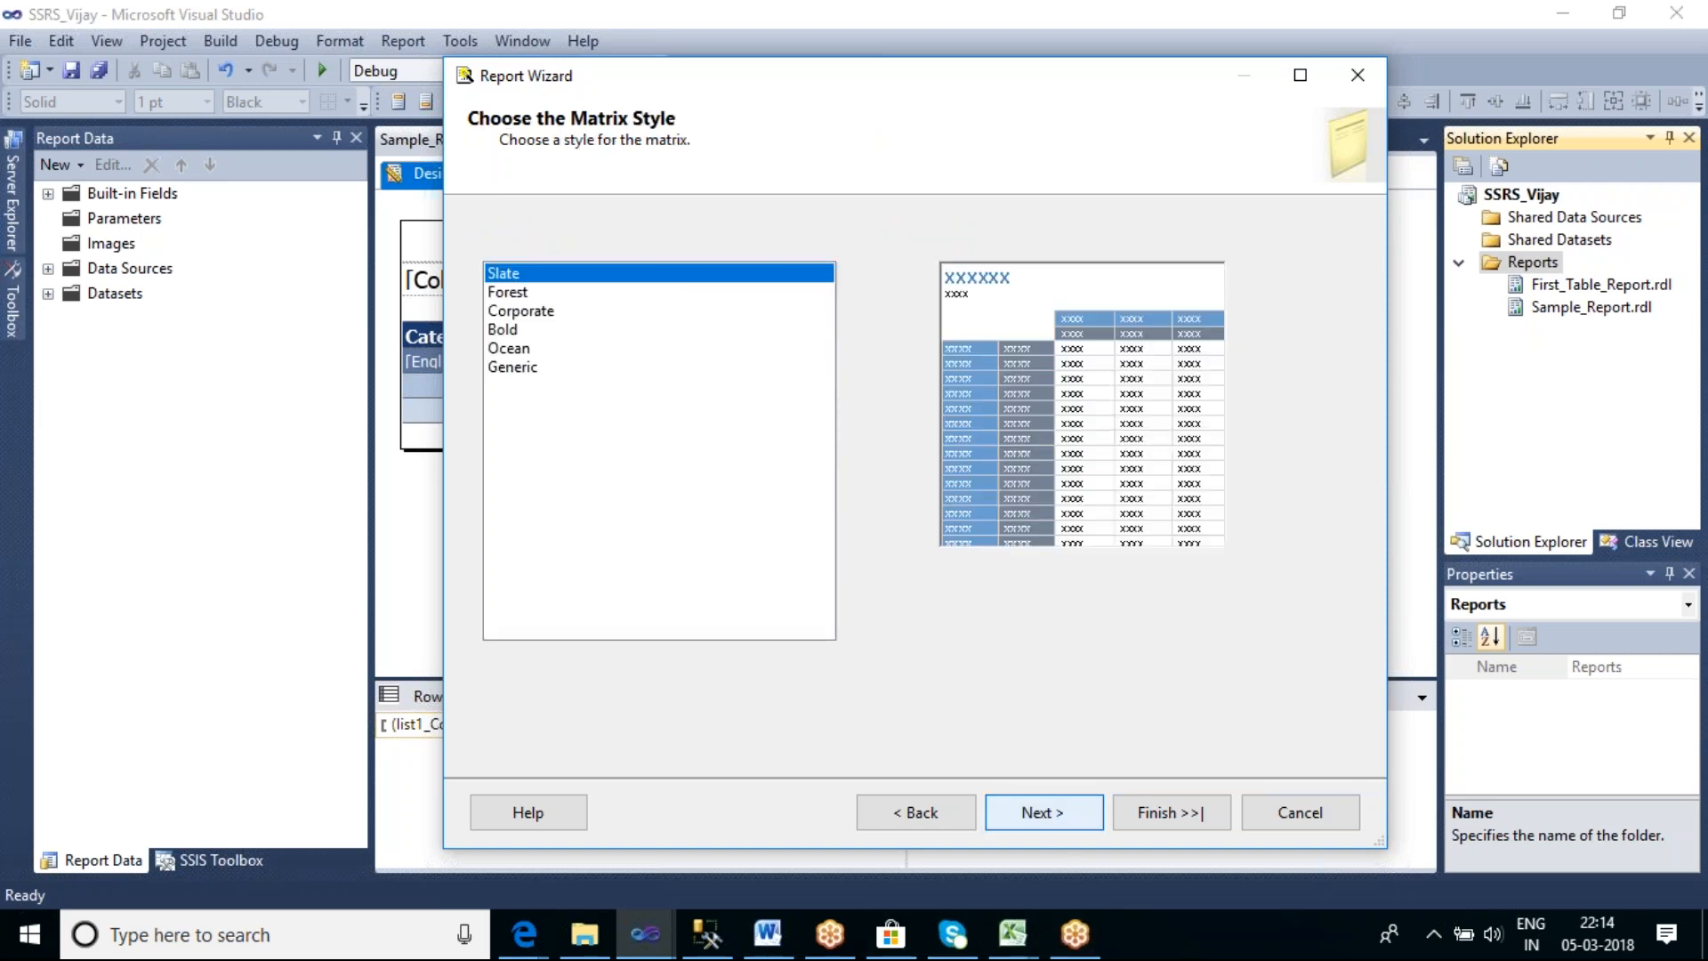
Apply the Bold style to the matrix, name the report MatrixReport, and finish the wizard
left_click(521, 334)
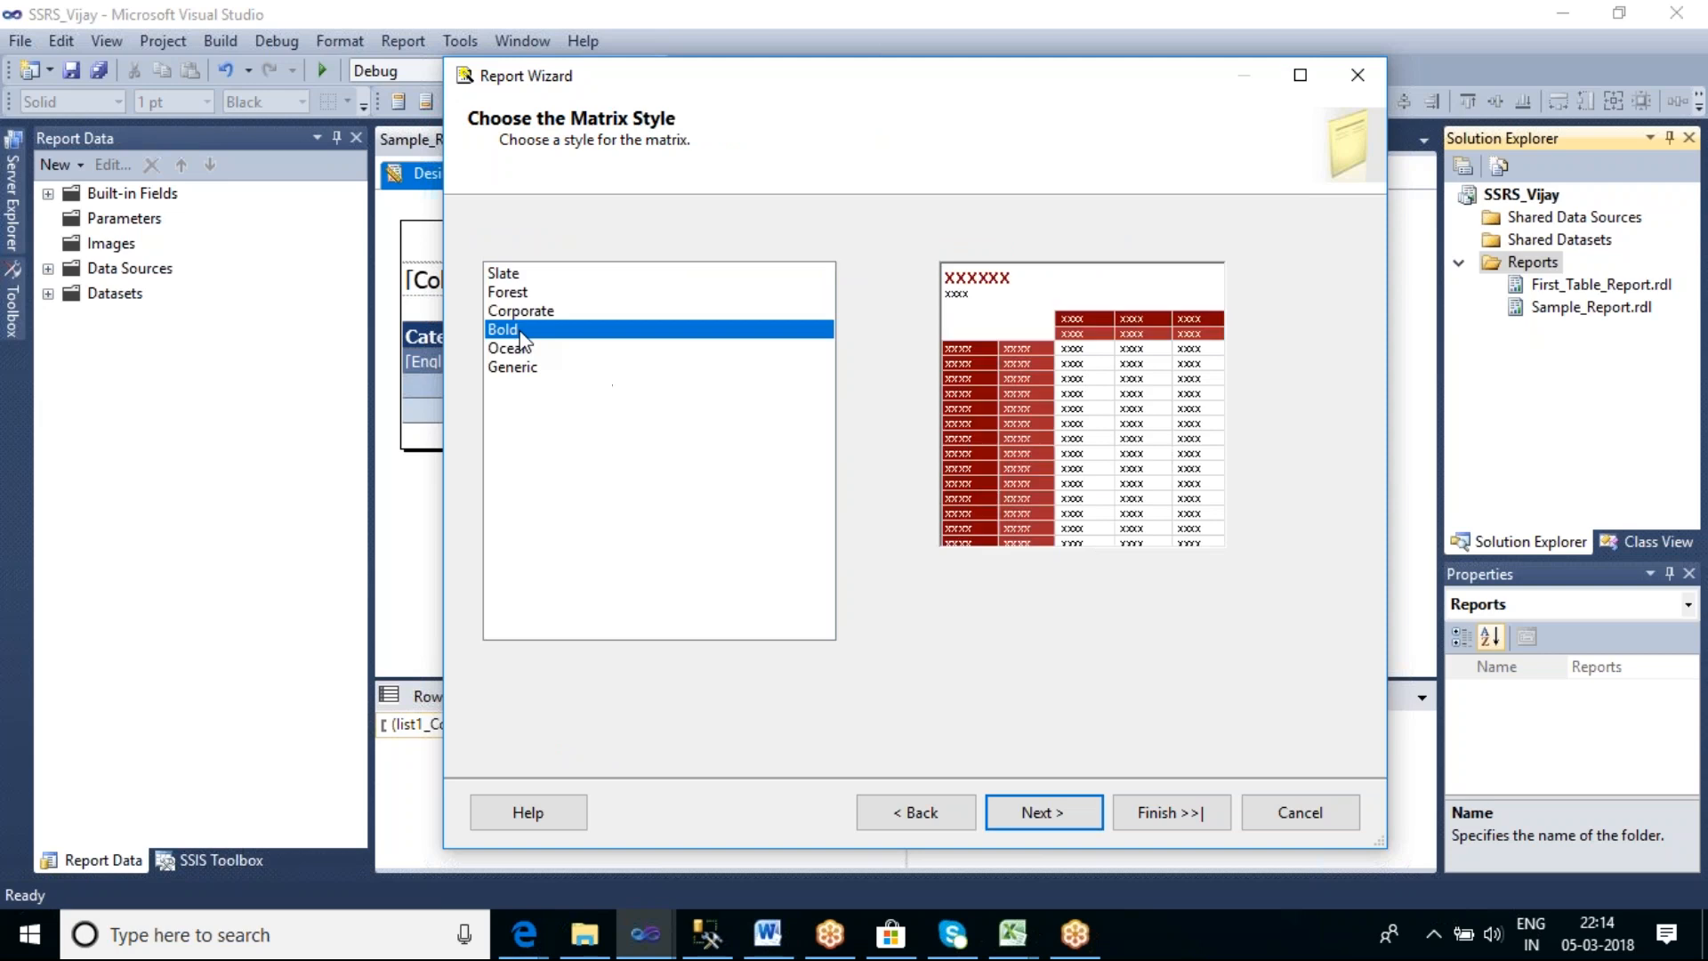
left_click(1088, 813)
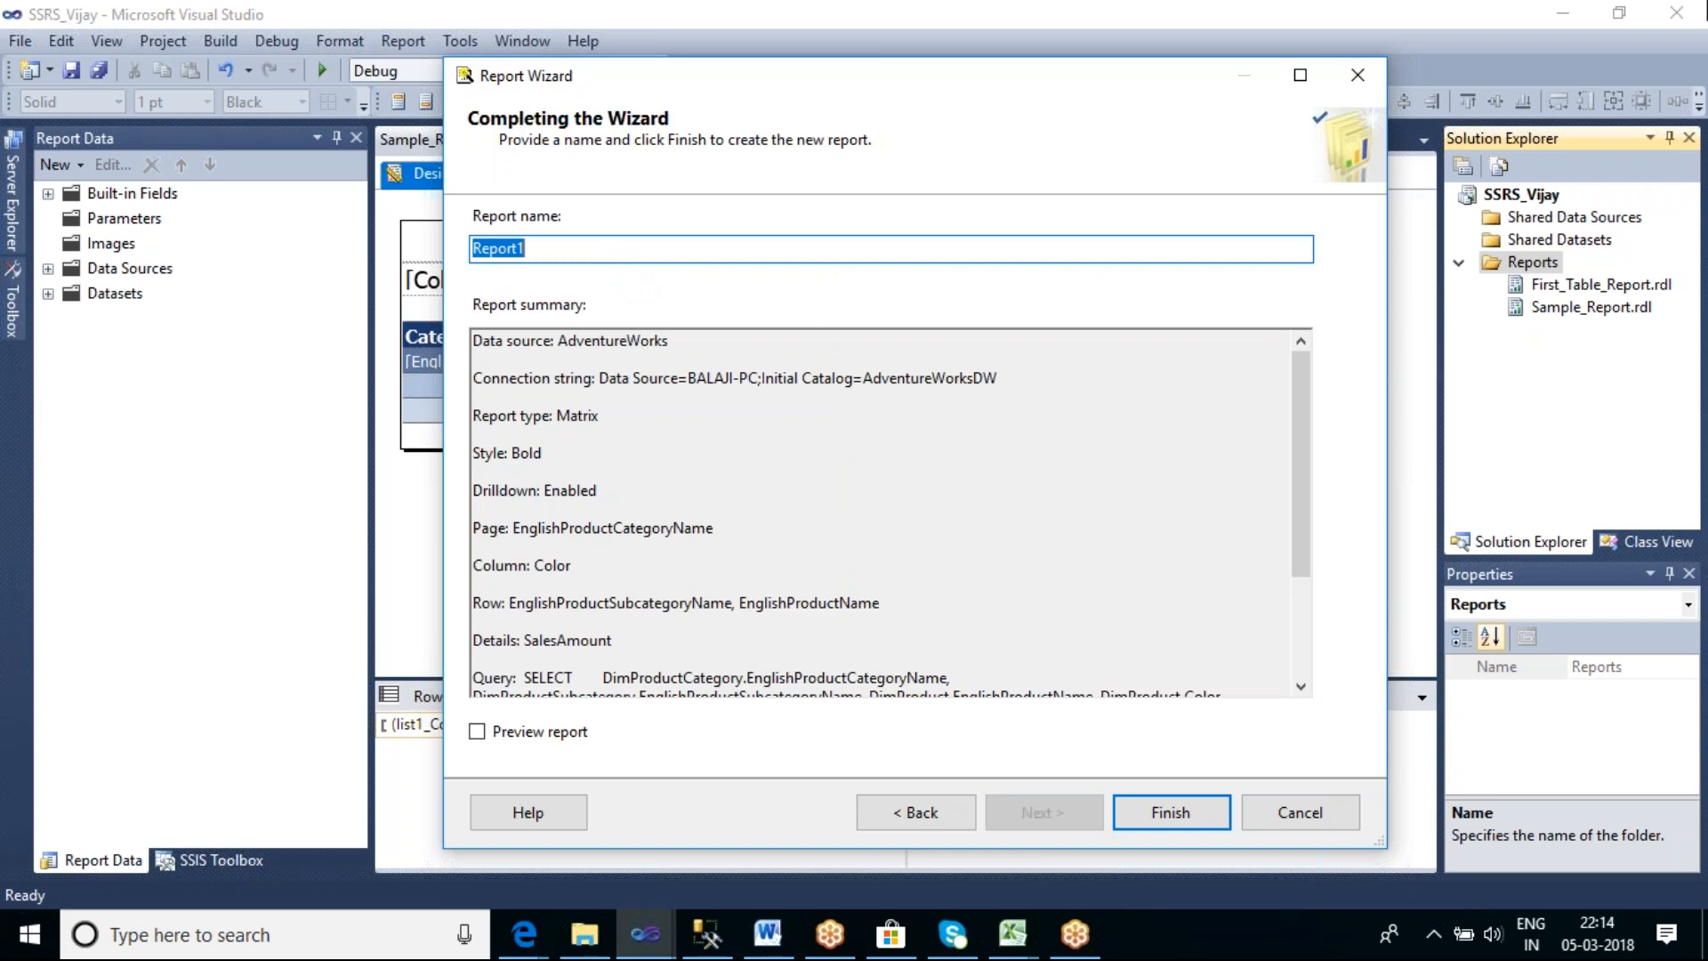
type("MatrixReport")
left_click(1176, 803)
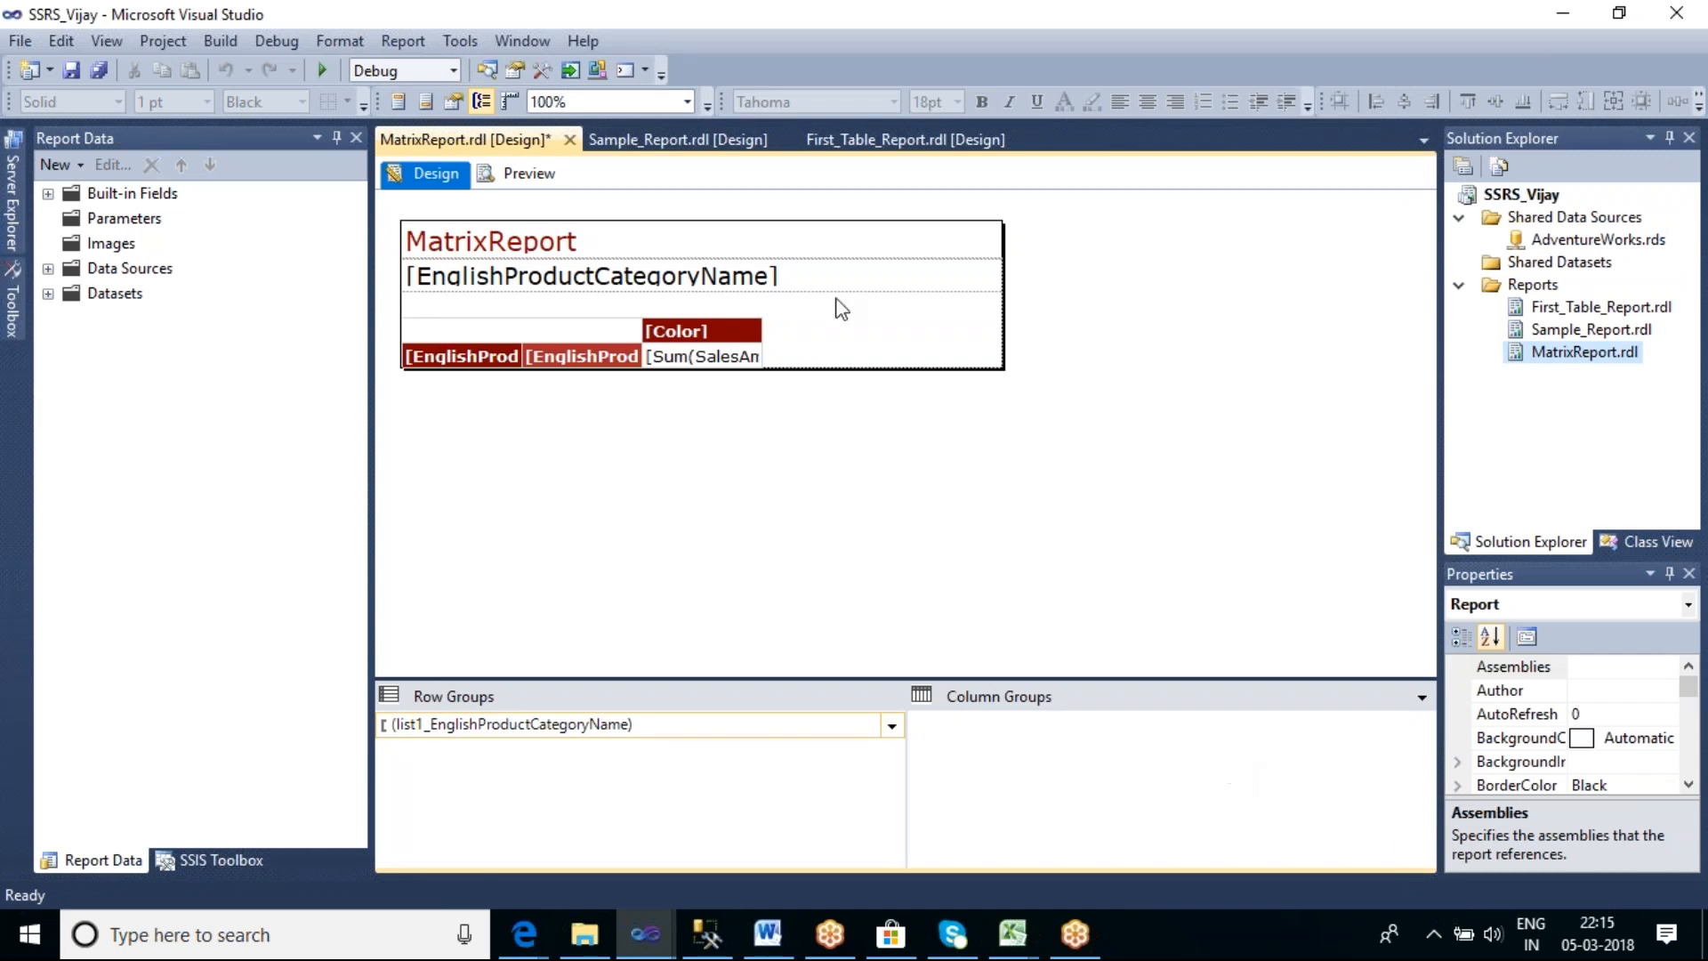
Widen the matrix's subcategory, product name and Color/SalesAmount columns so more of each field name fits
double_click(481, 356)
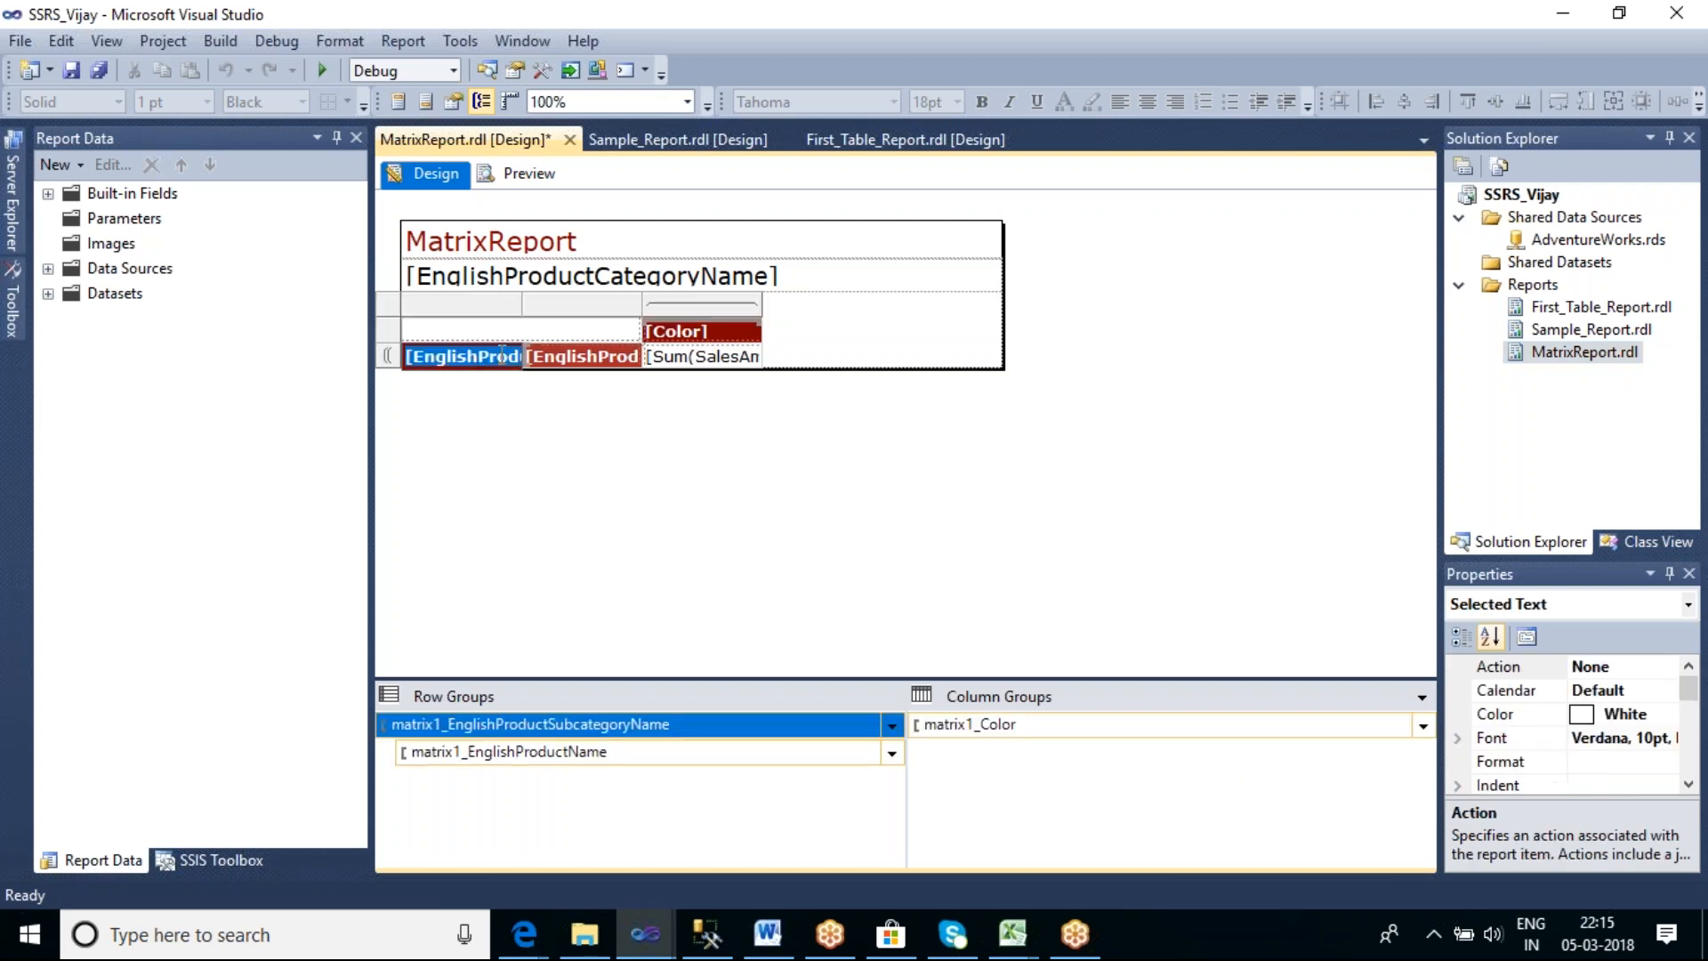
left_click_drag(522, 303, 737, 299)
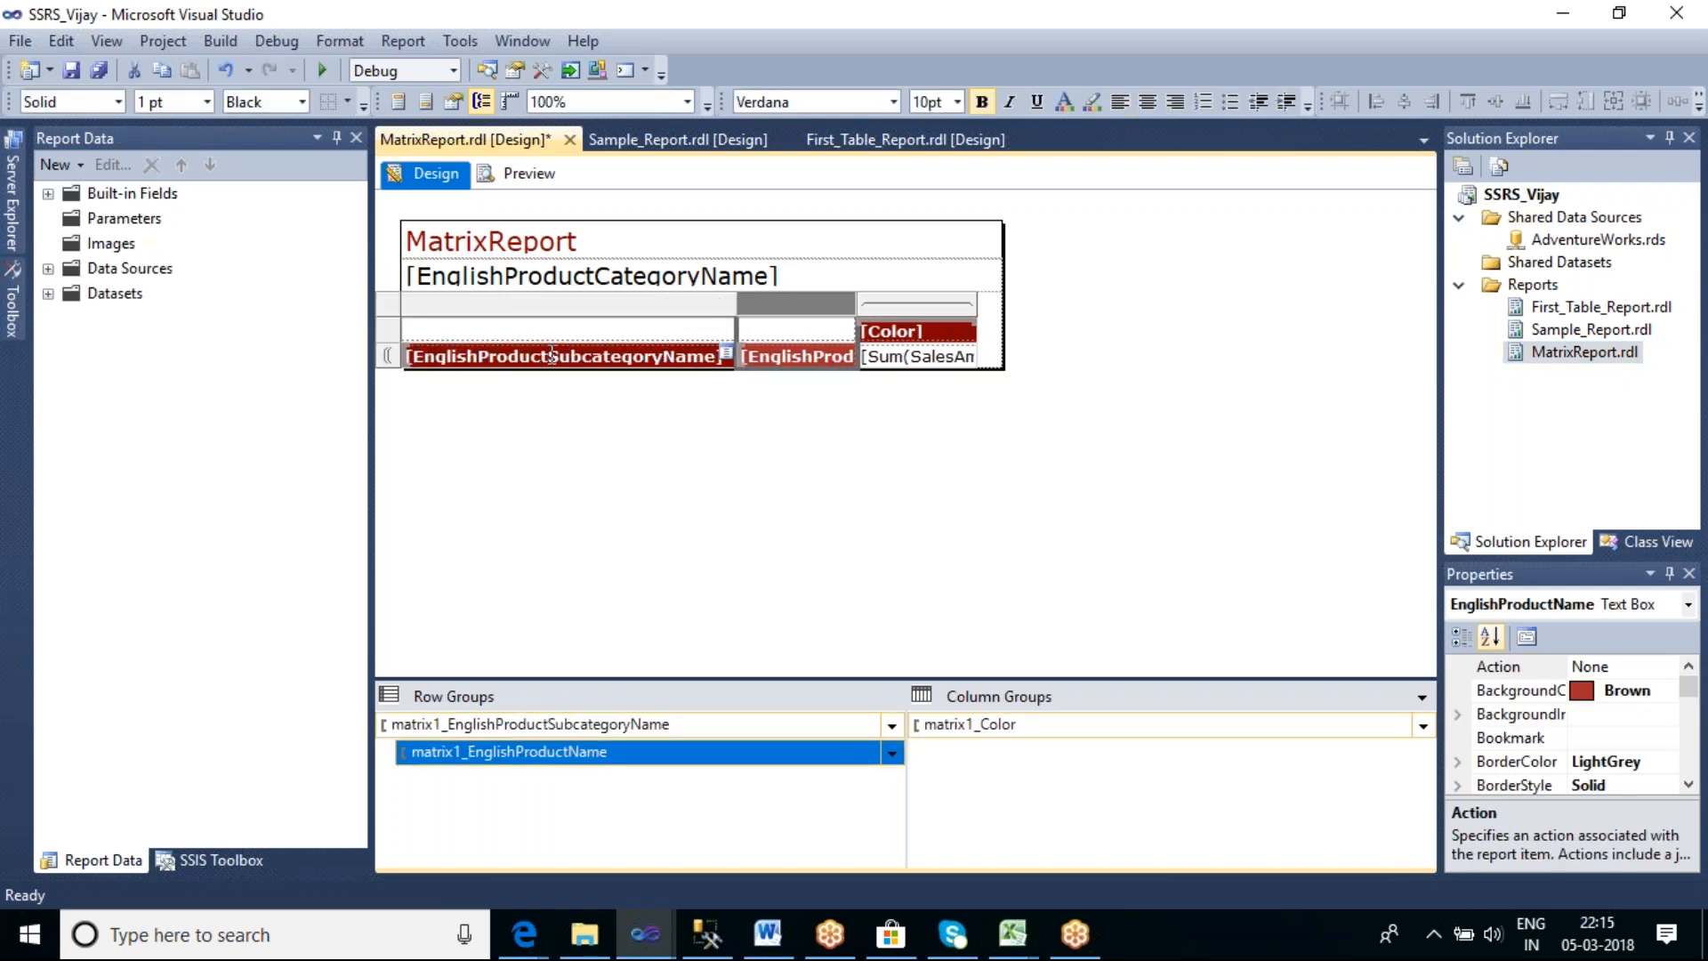
left_click_drag(736, 299, 574, 297)
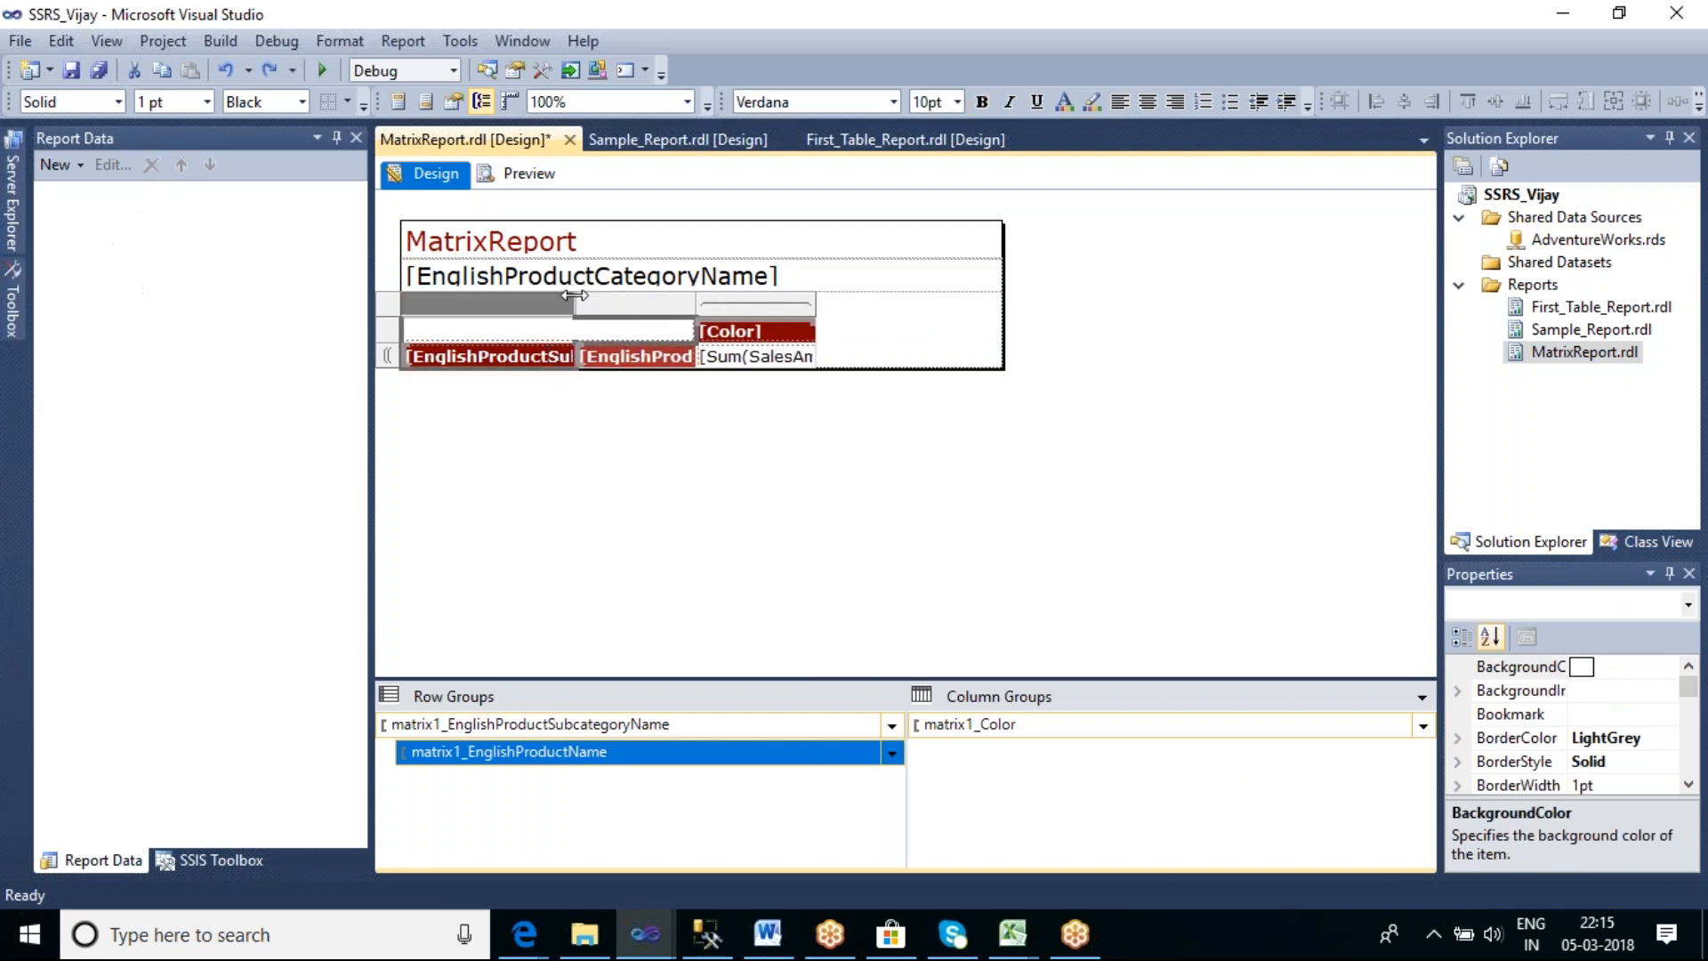
left_click_drag(695, 303, 814, 299)
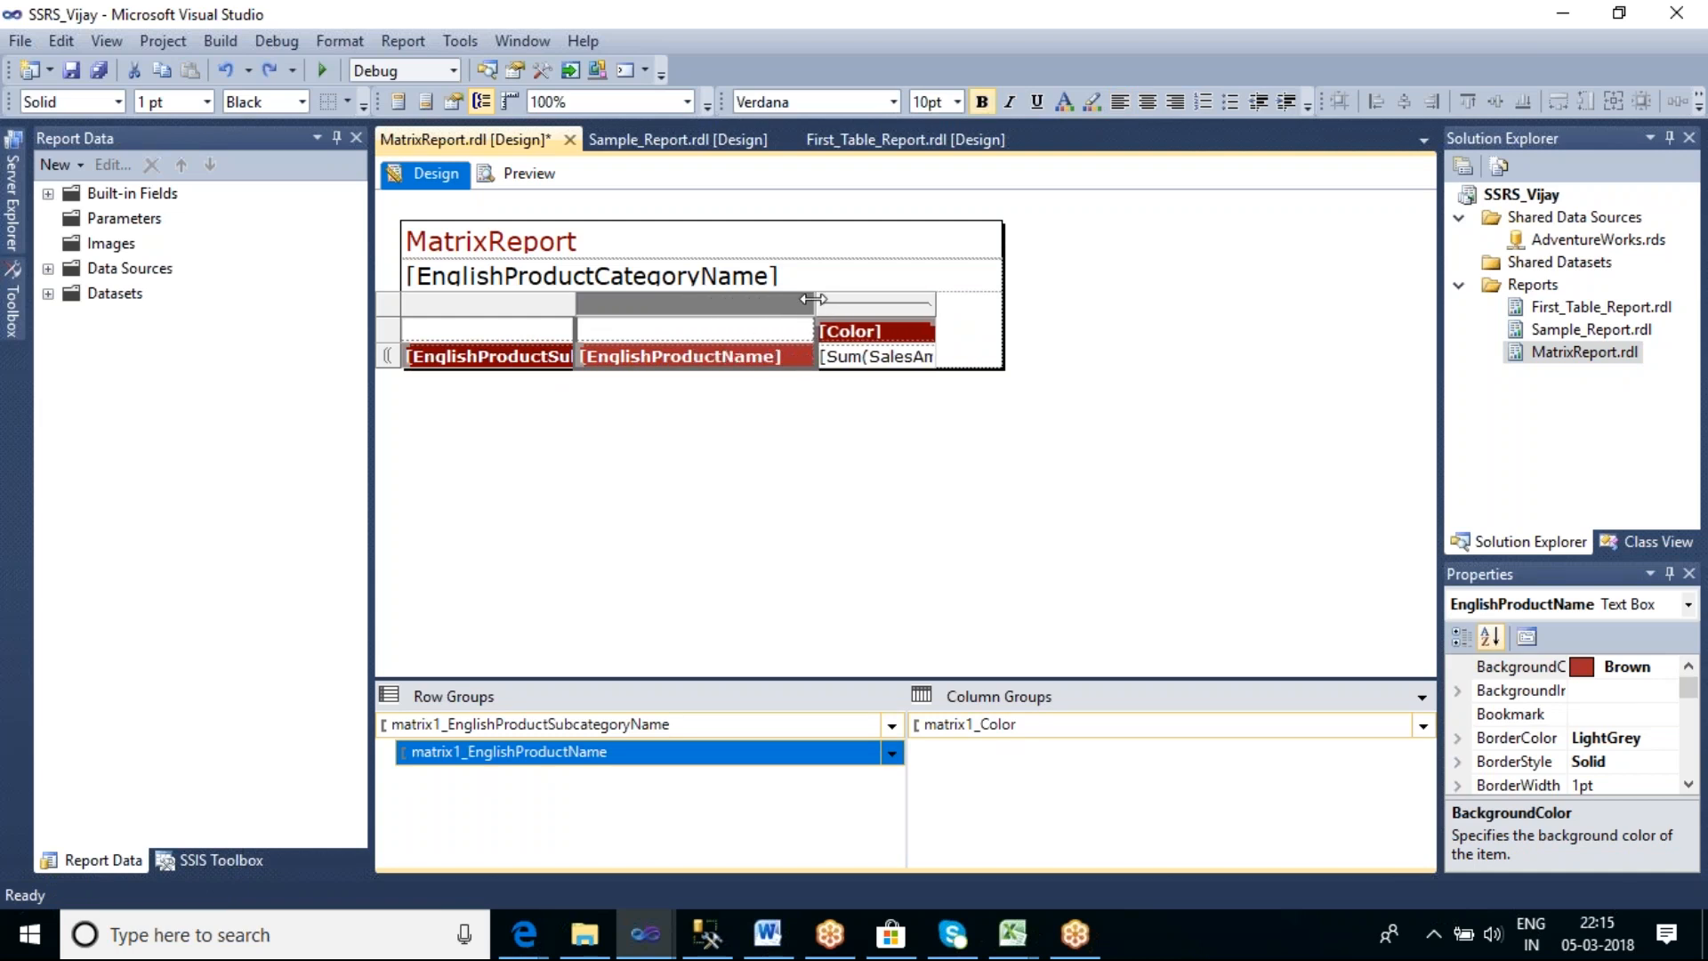
left_click_drag(934, 300, 968, 300)
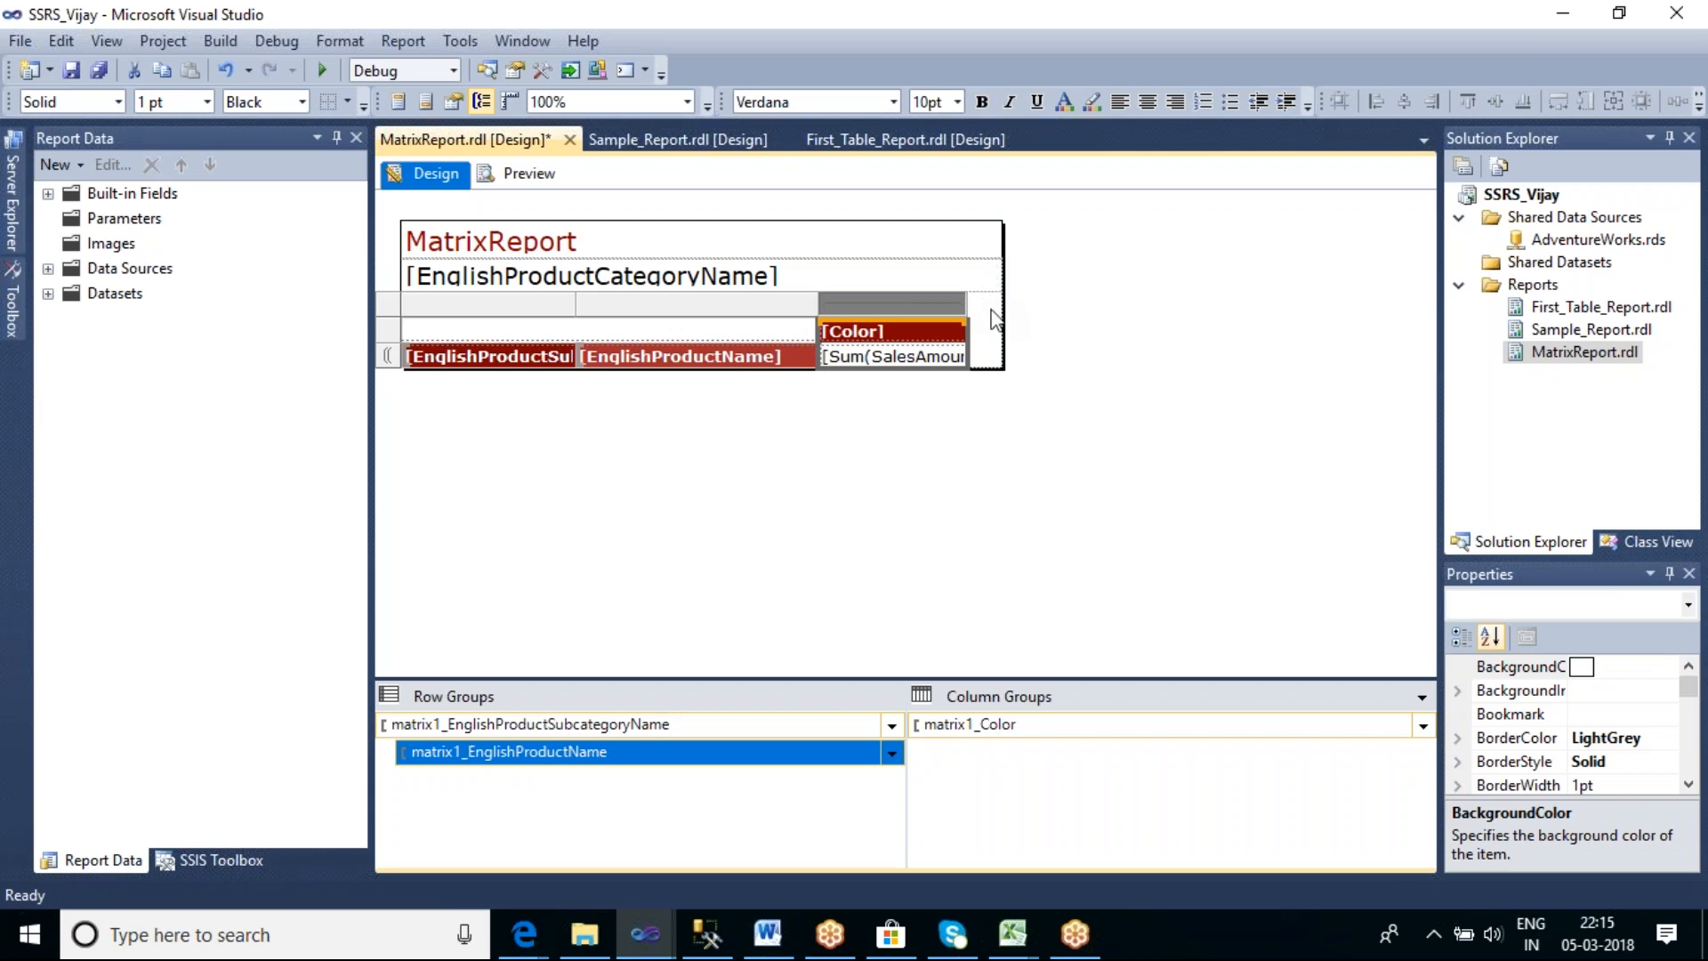
Center the MatrixReport title text and preview the report
left_click(906, 245)
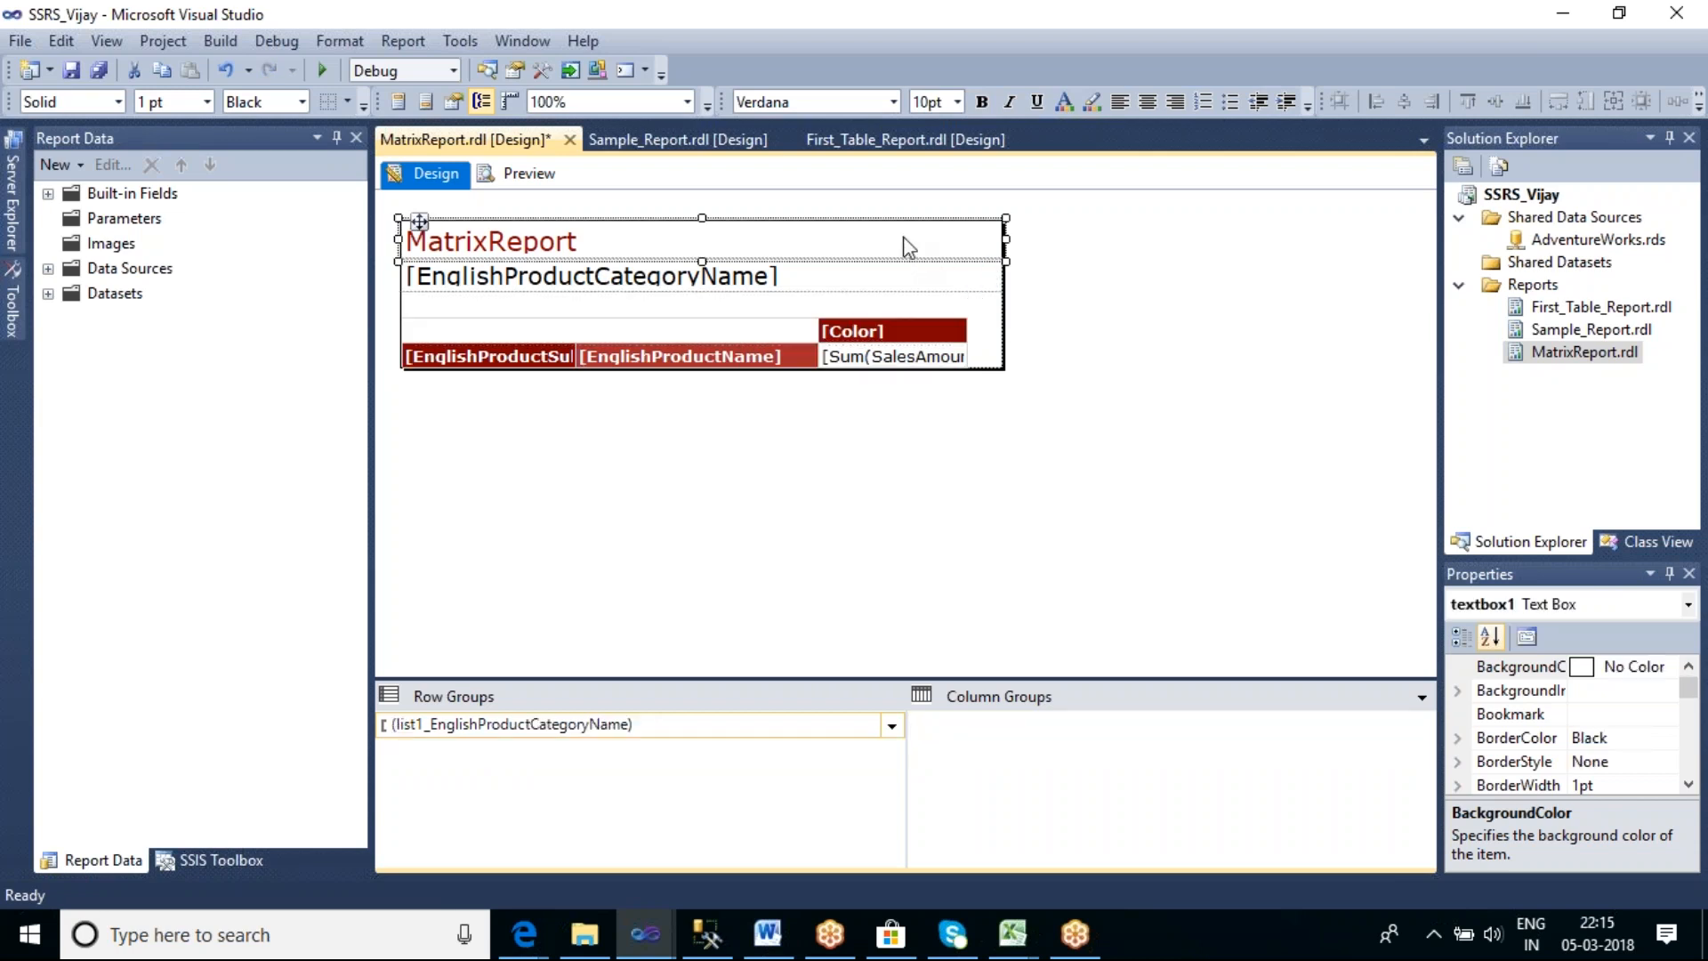
left_click(1147, 102)
left_click(1140, 370)
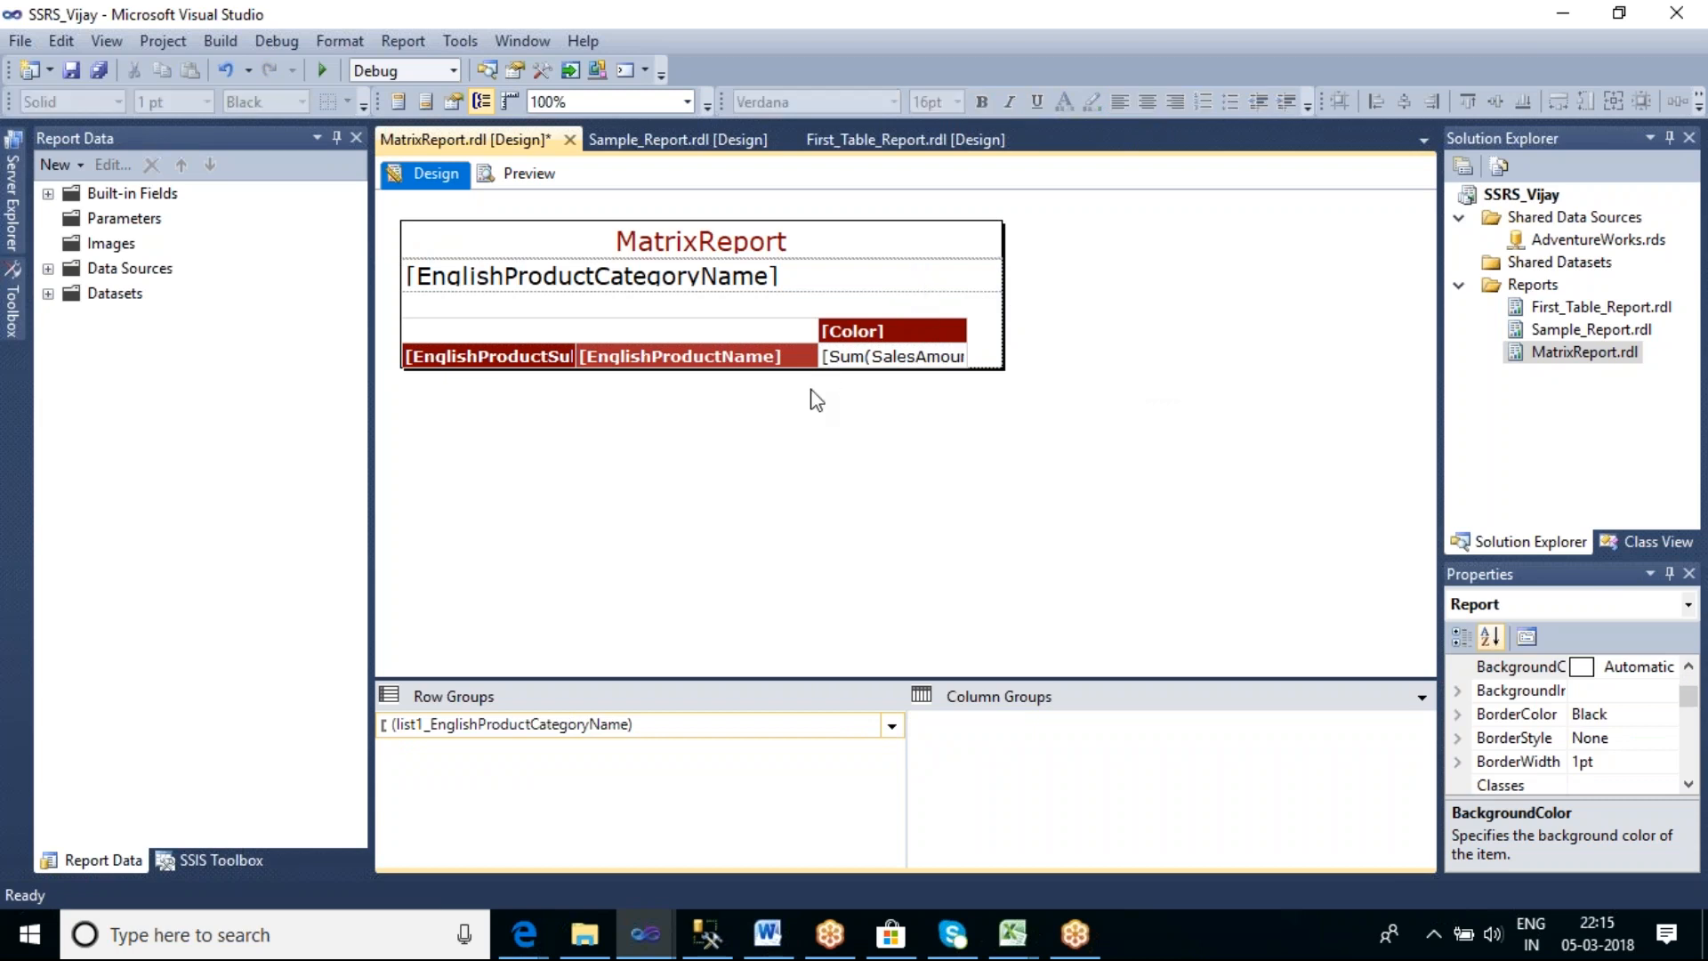
left_click(541, 178)
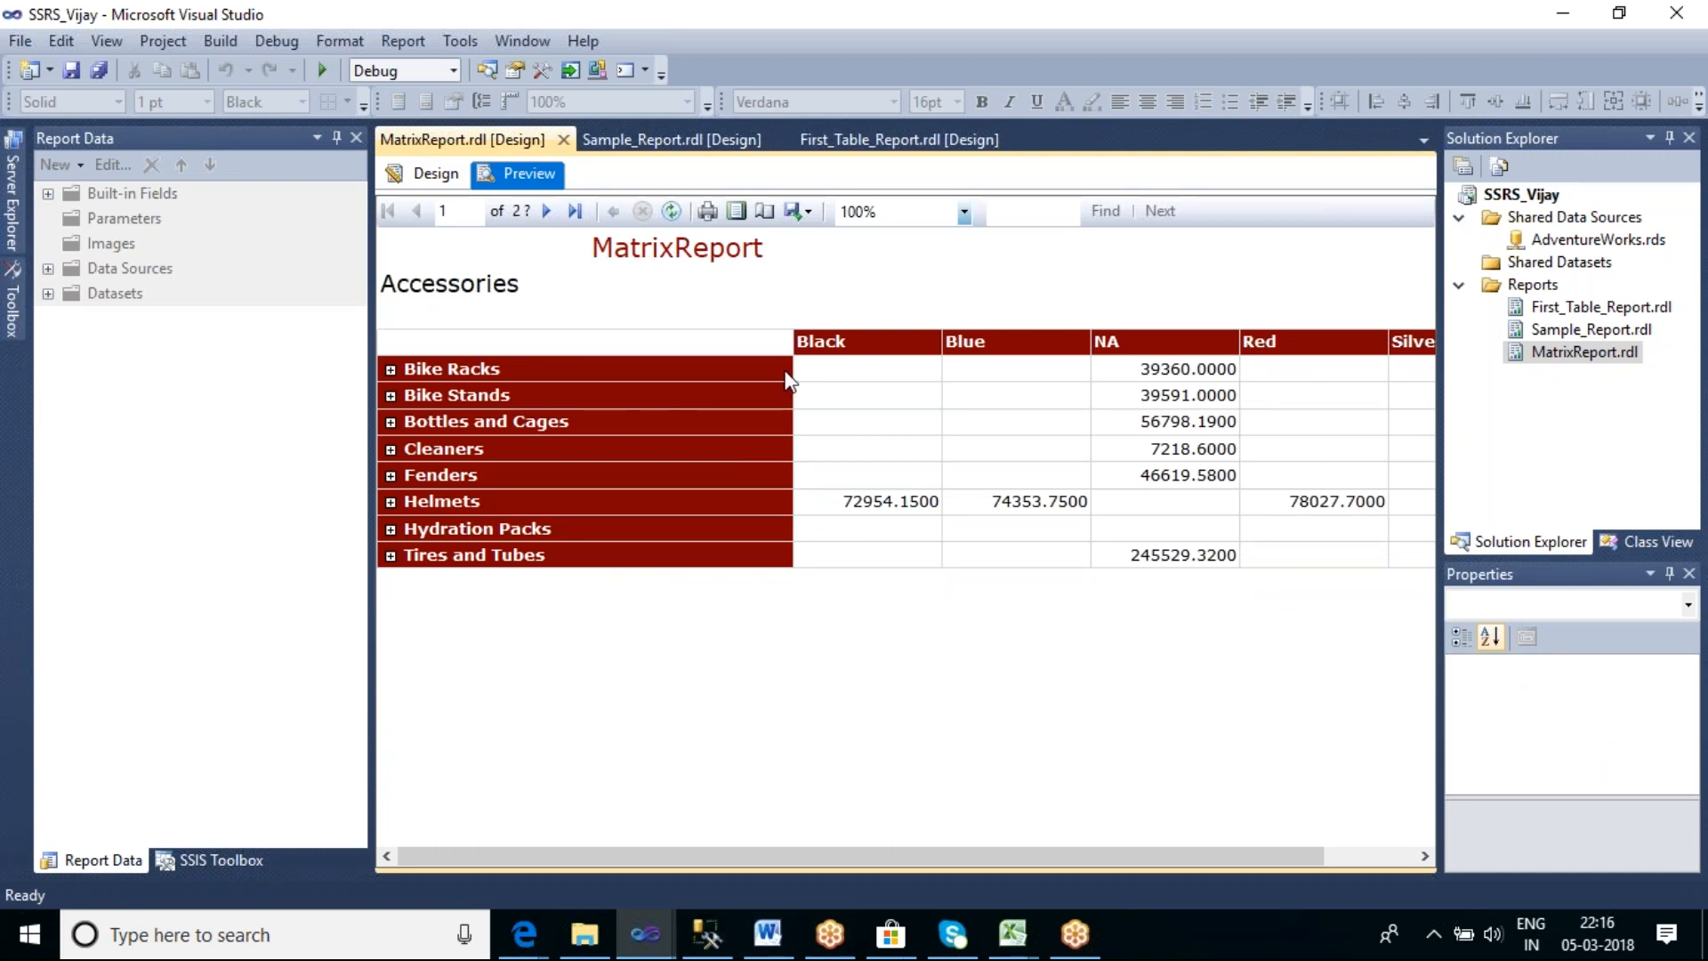
Return to the report design and narrow the matrix's subcategory and product name columns
left_click(442, 176)
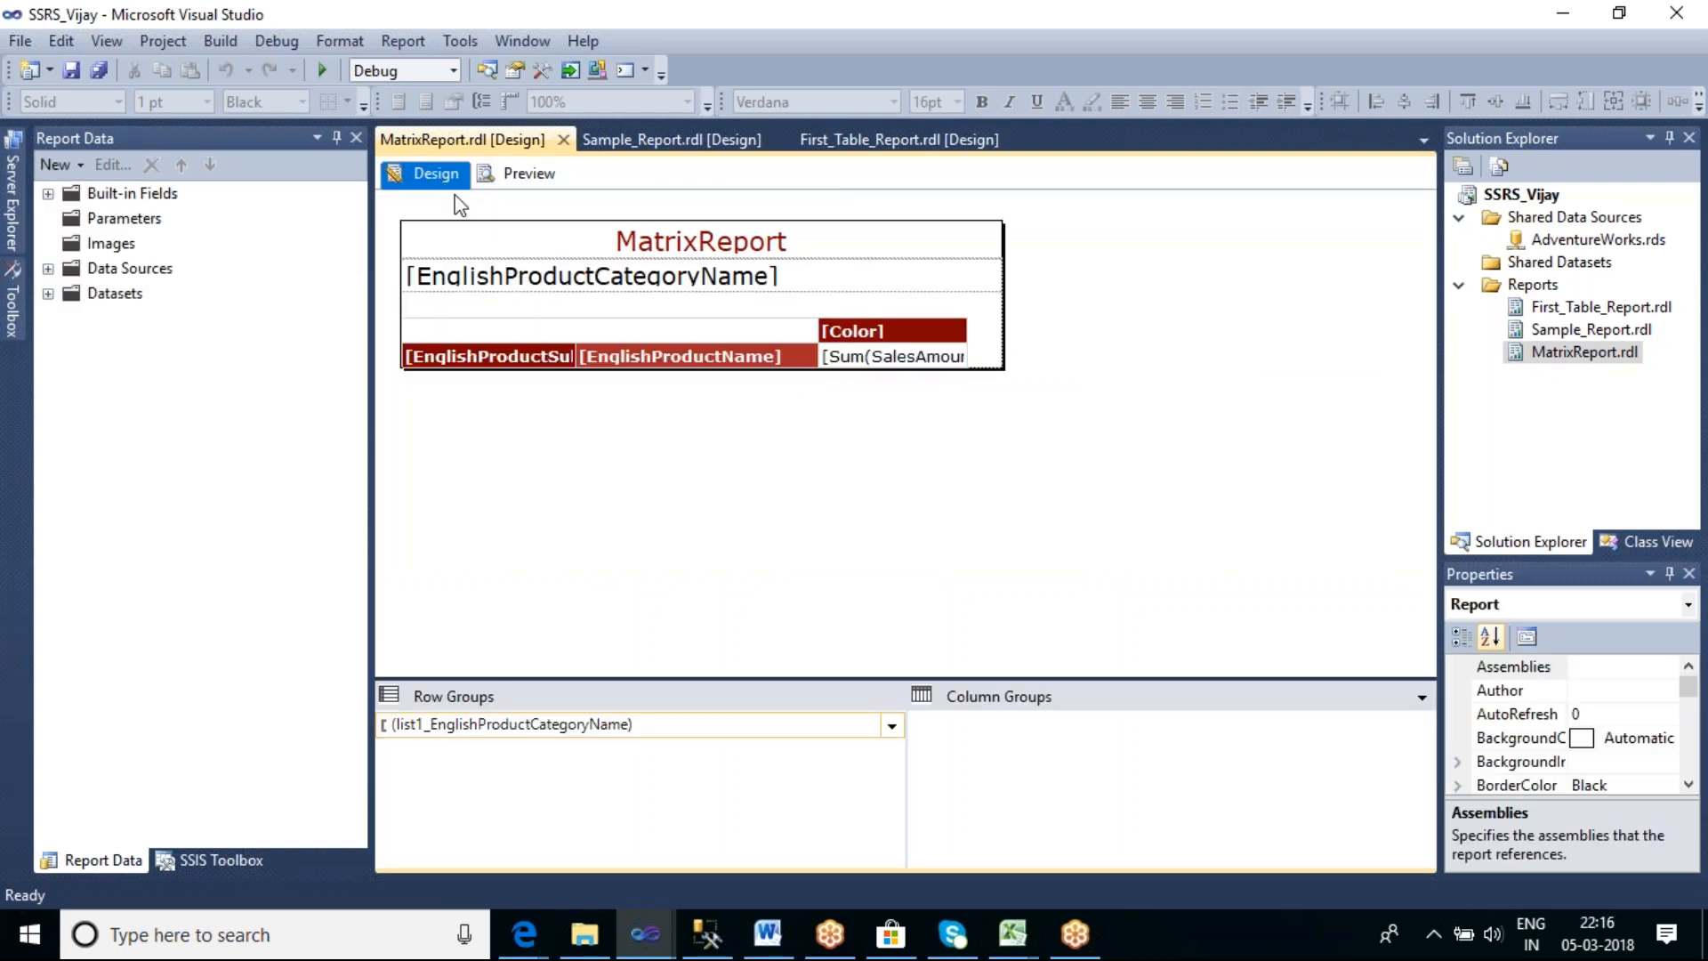
left_click(532, 313)
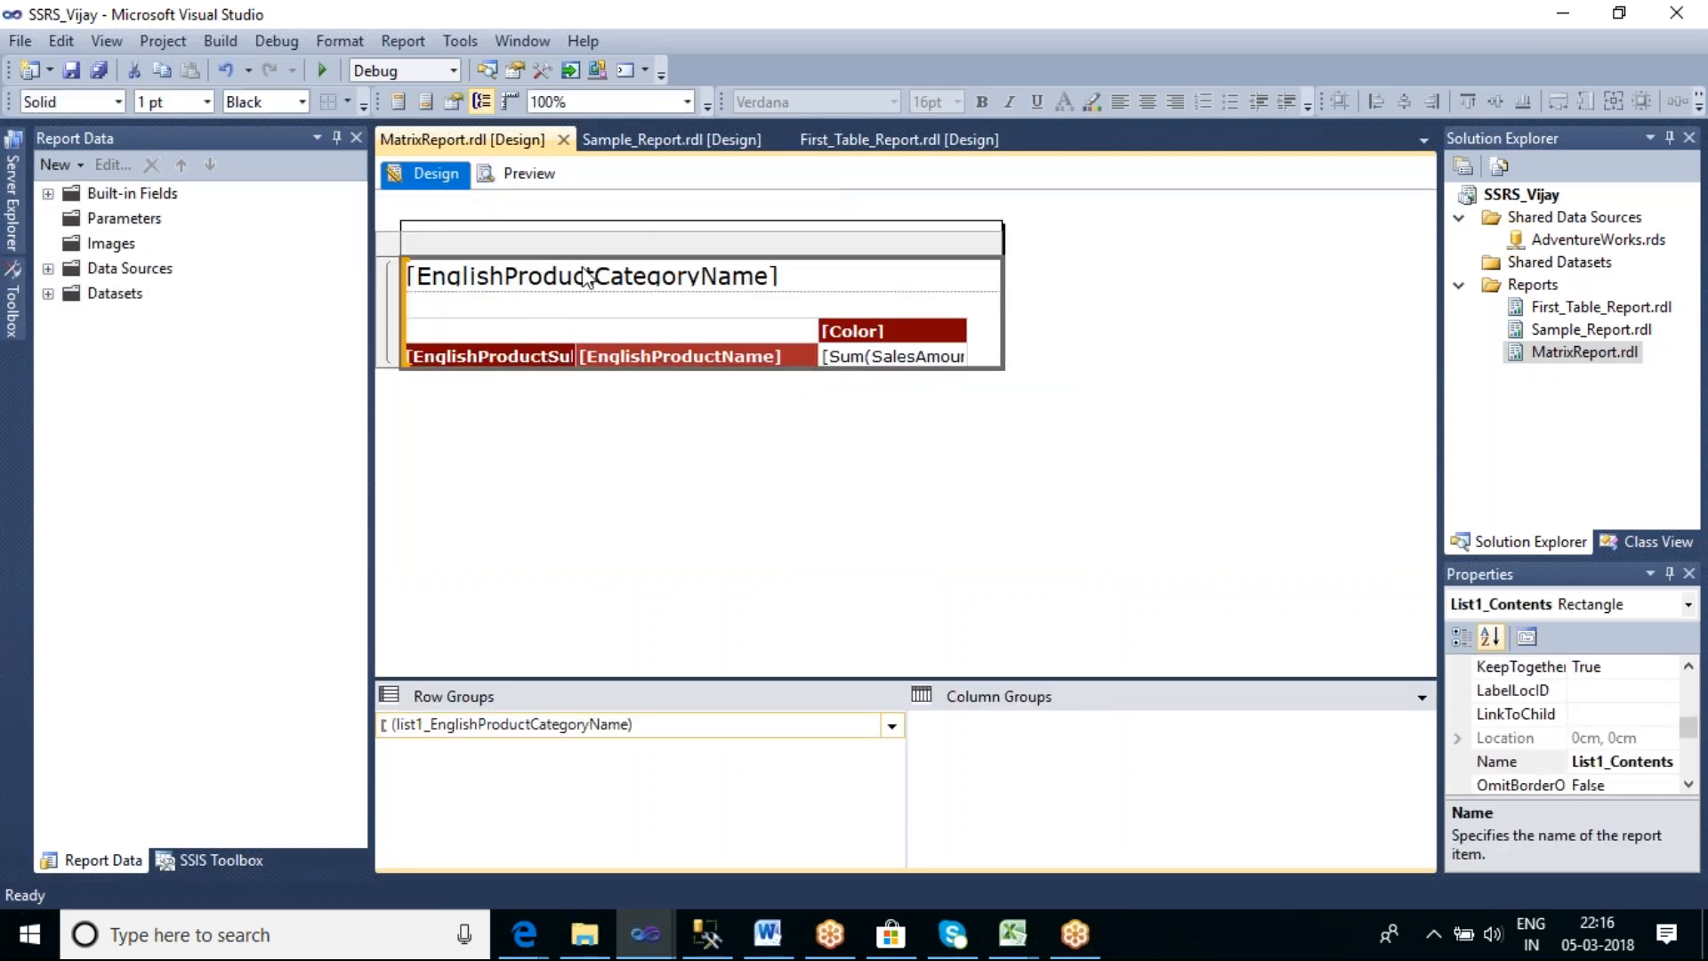
left_click(525, 361)
left_click_drag(577, 312, 528, 311)
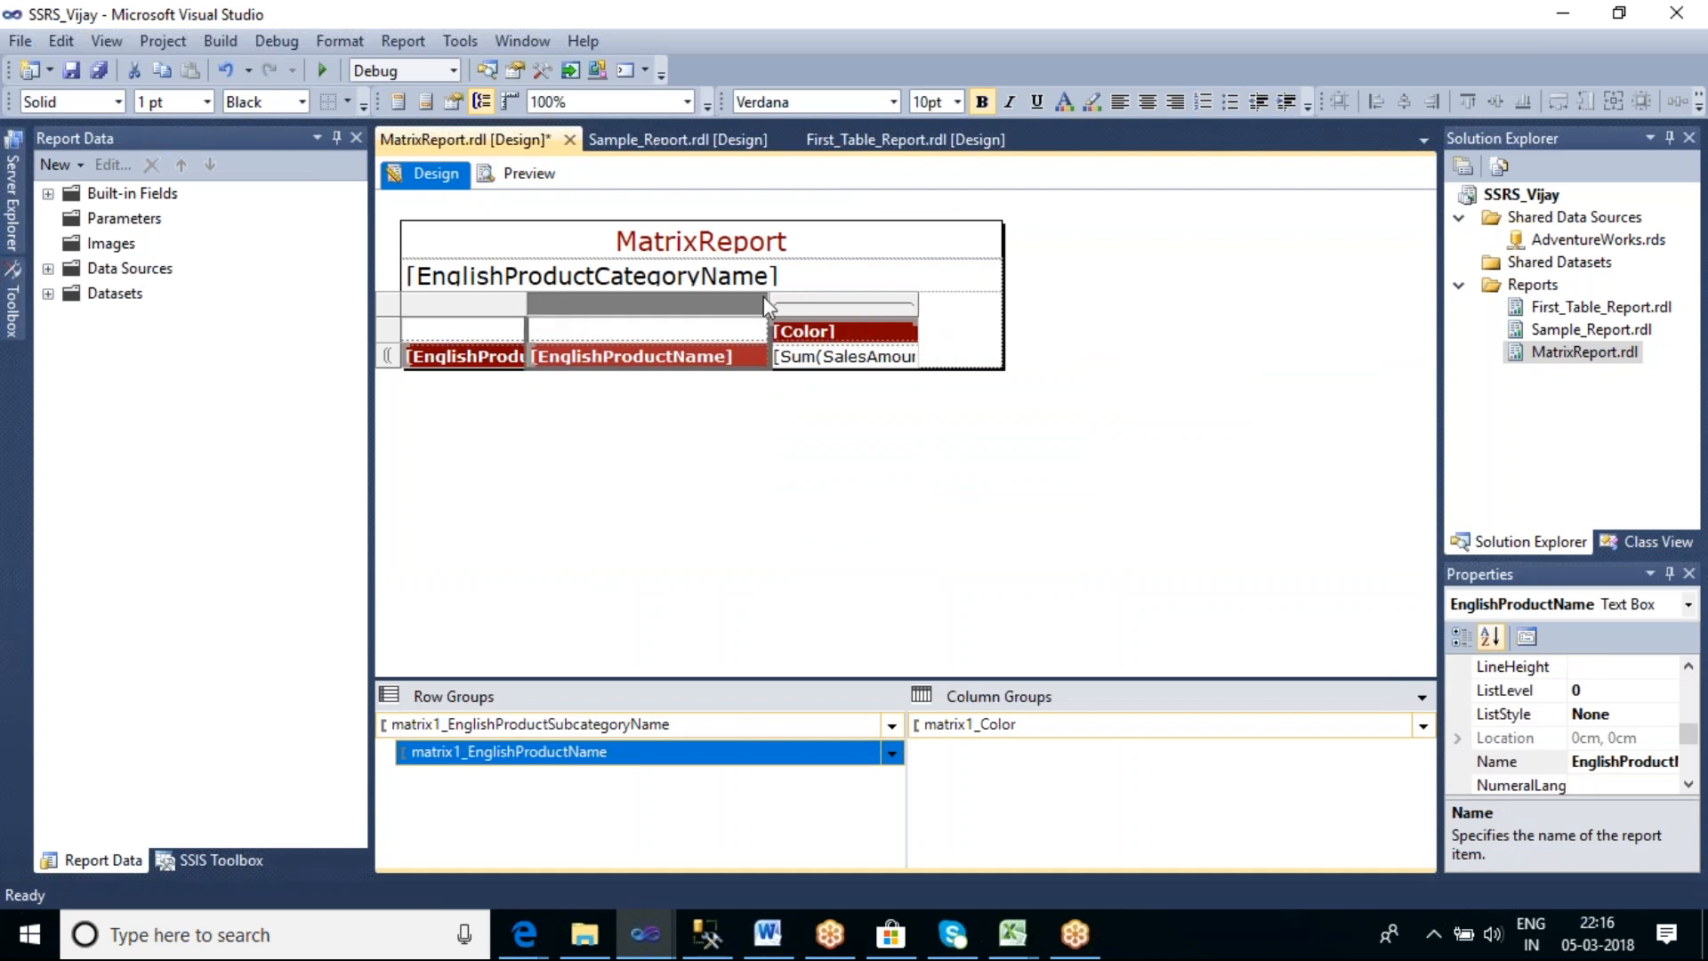
left_click_drag(765, 301, 668, 298)
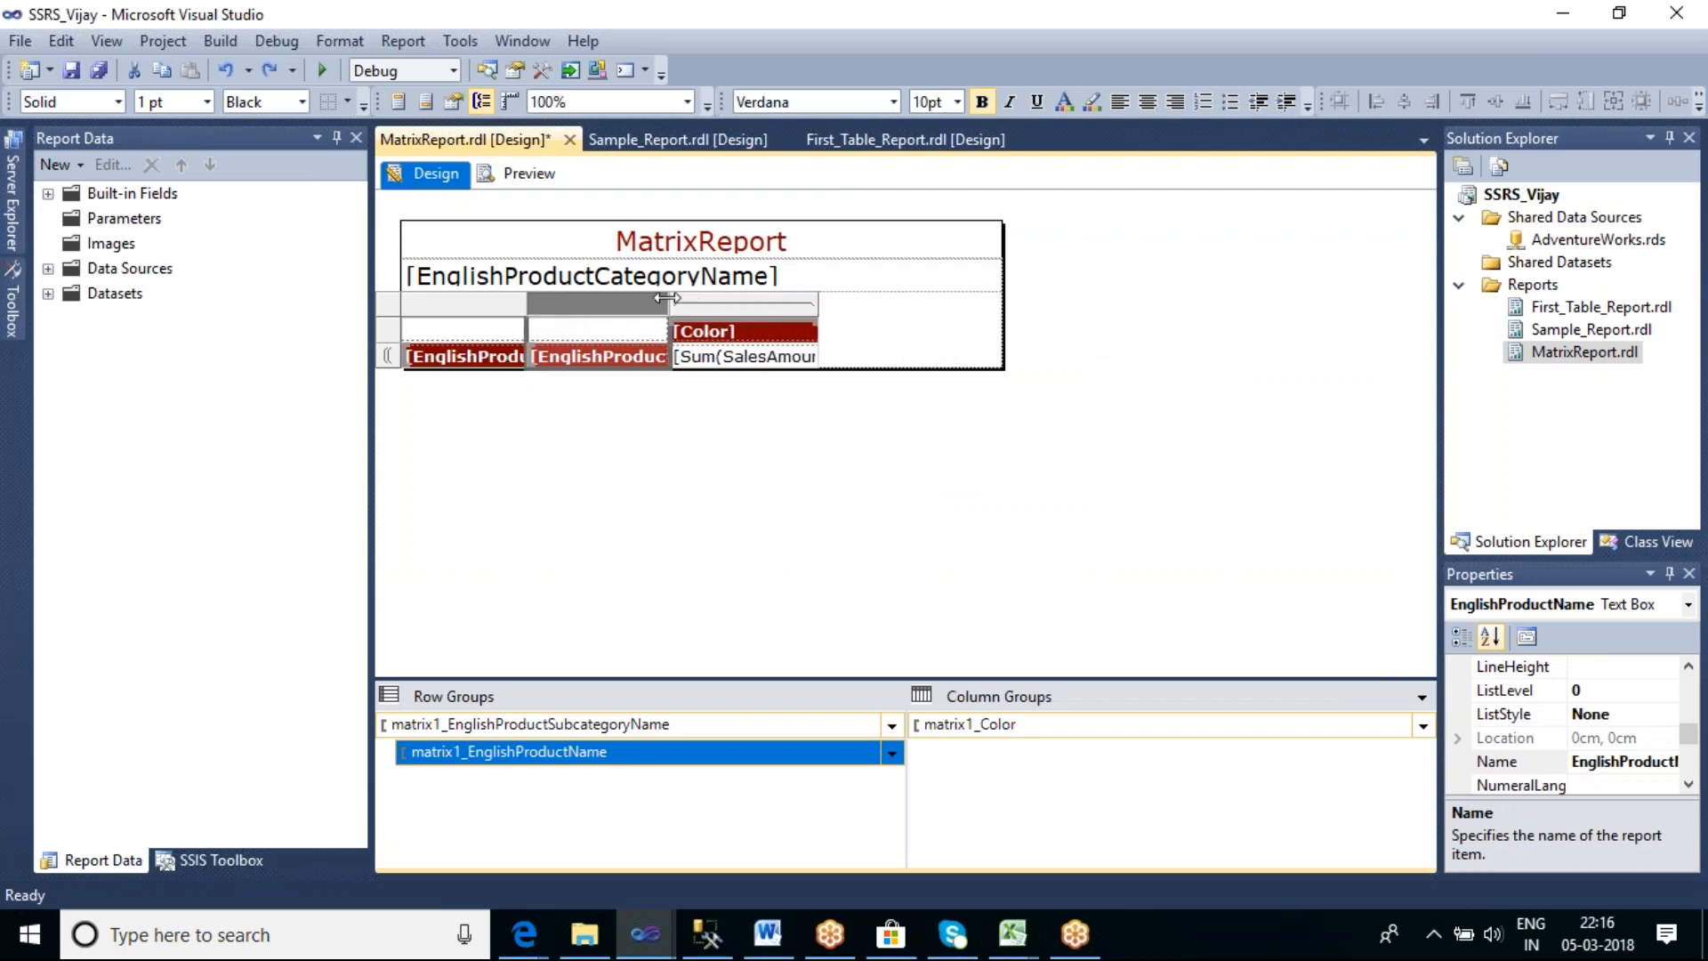
left_click(736, 507)
Preview the report, page through Accessories, Bikes and Clothing, expand Caps and Gloves, and go back to the first page
left_click(528, 173)
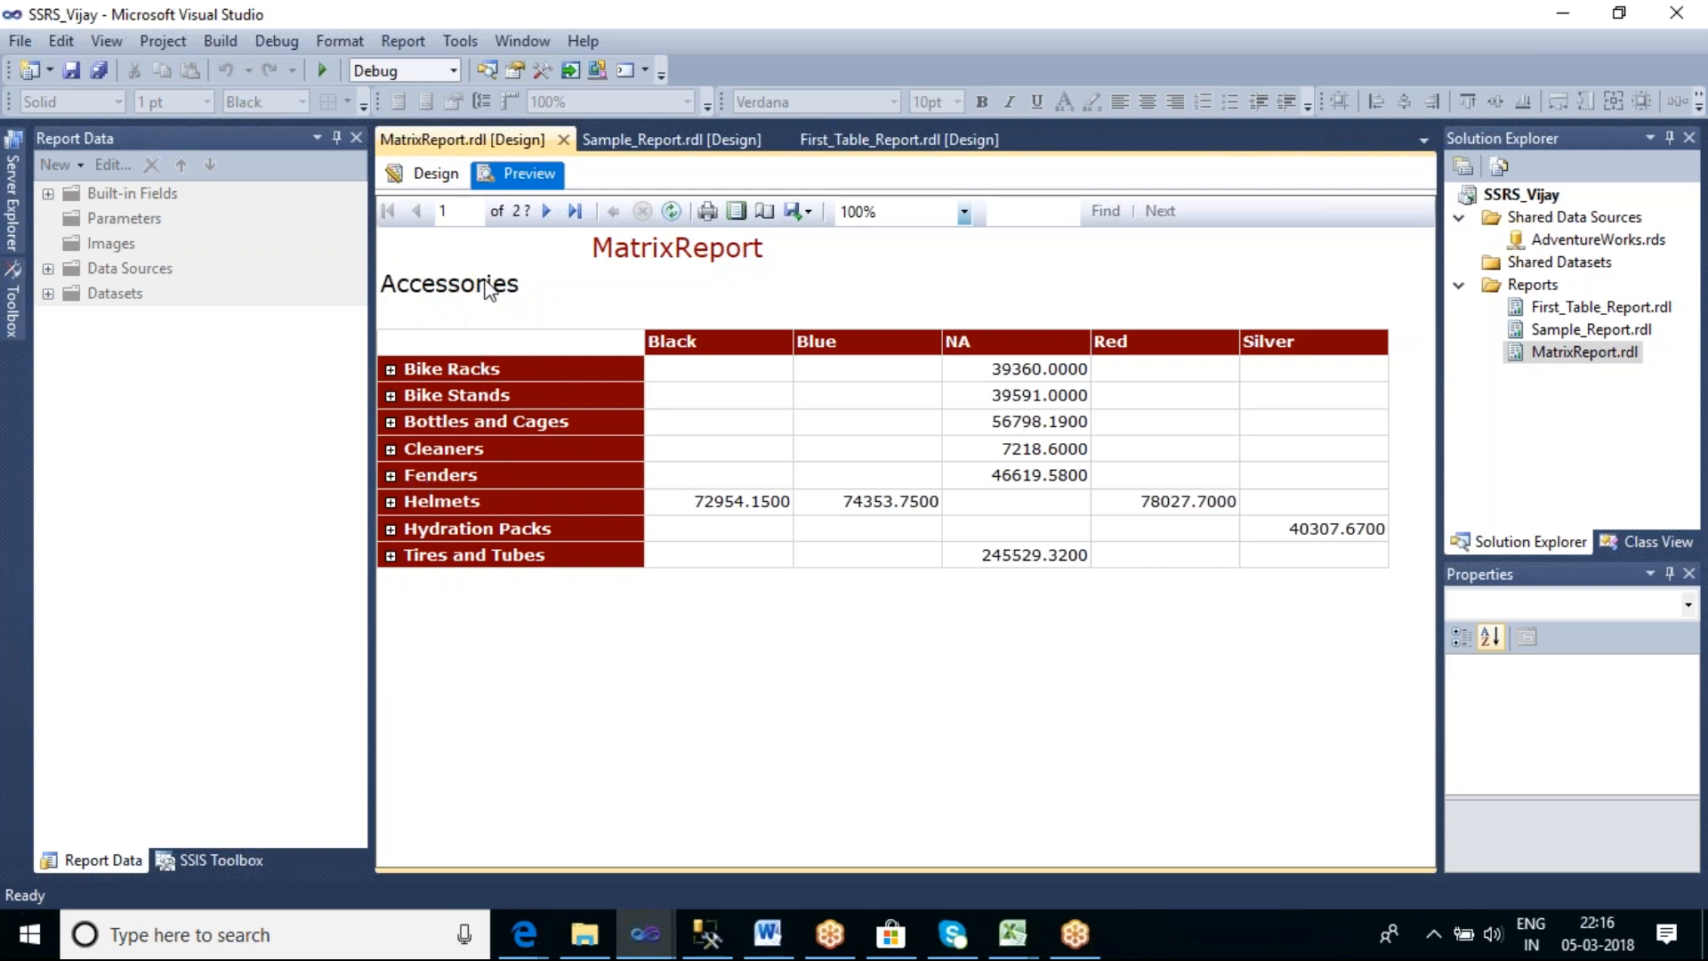
left_click(549, 213)
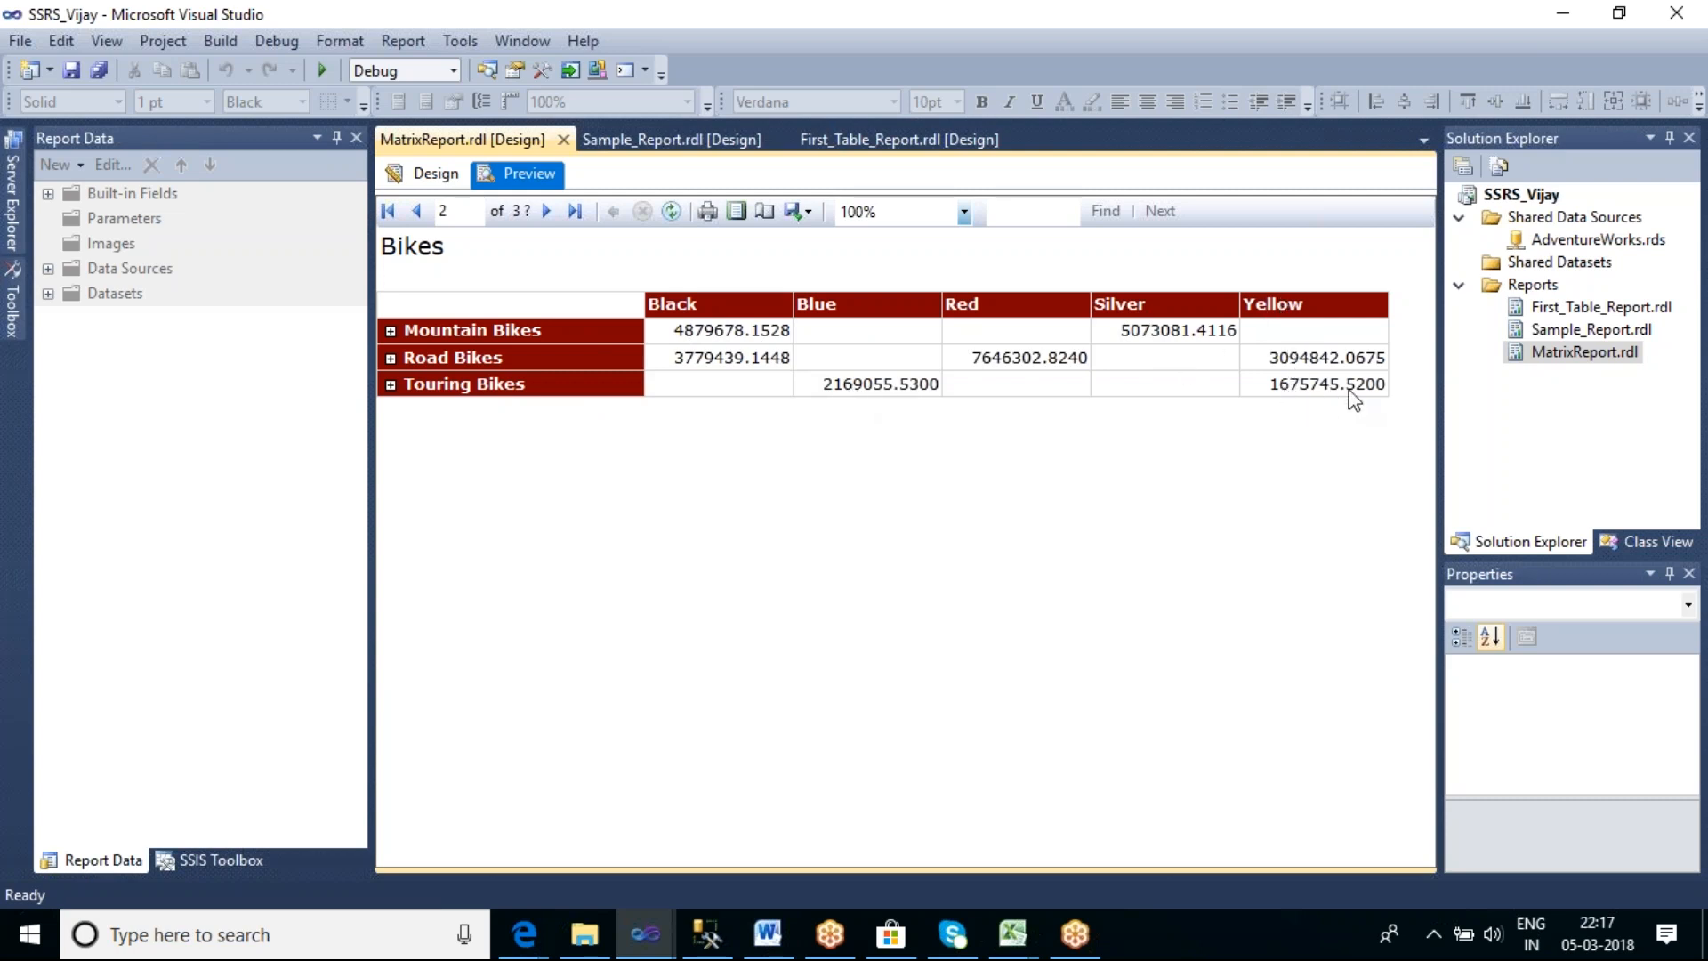
left_click(550, 212)
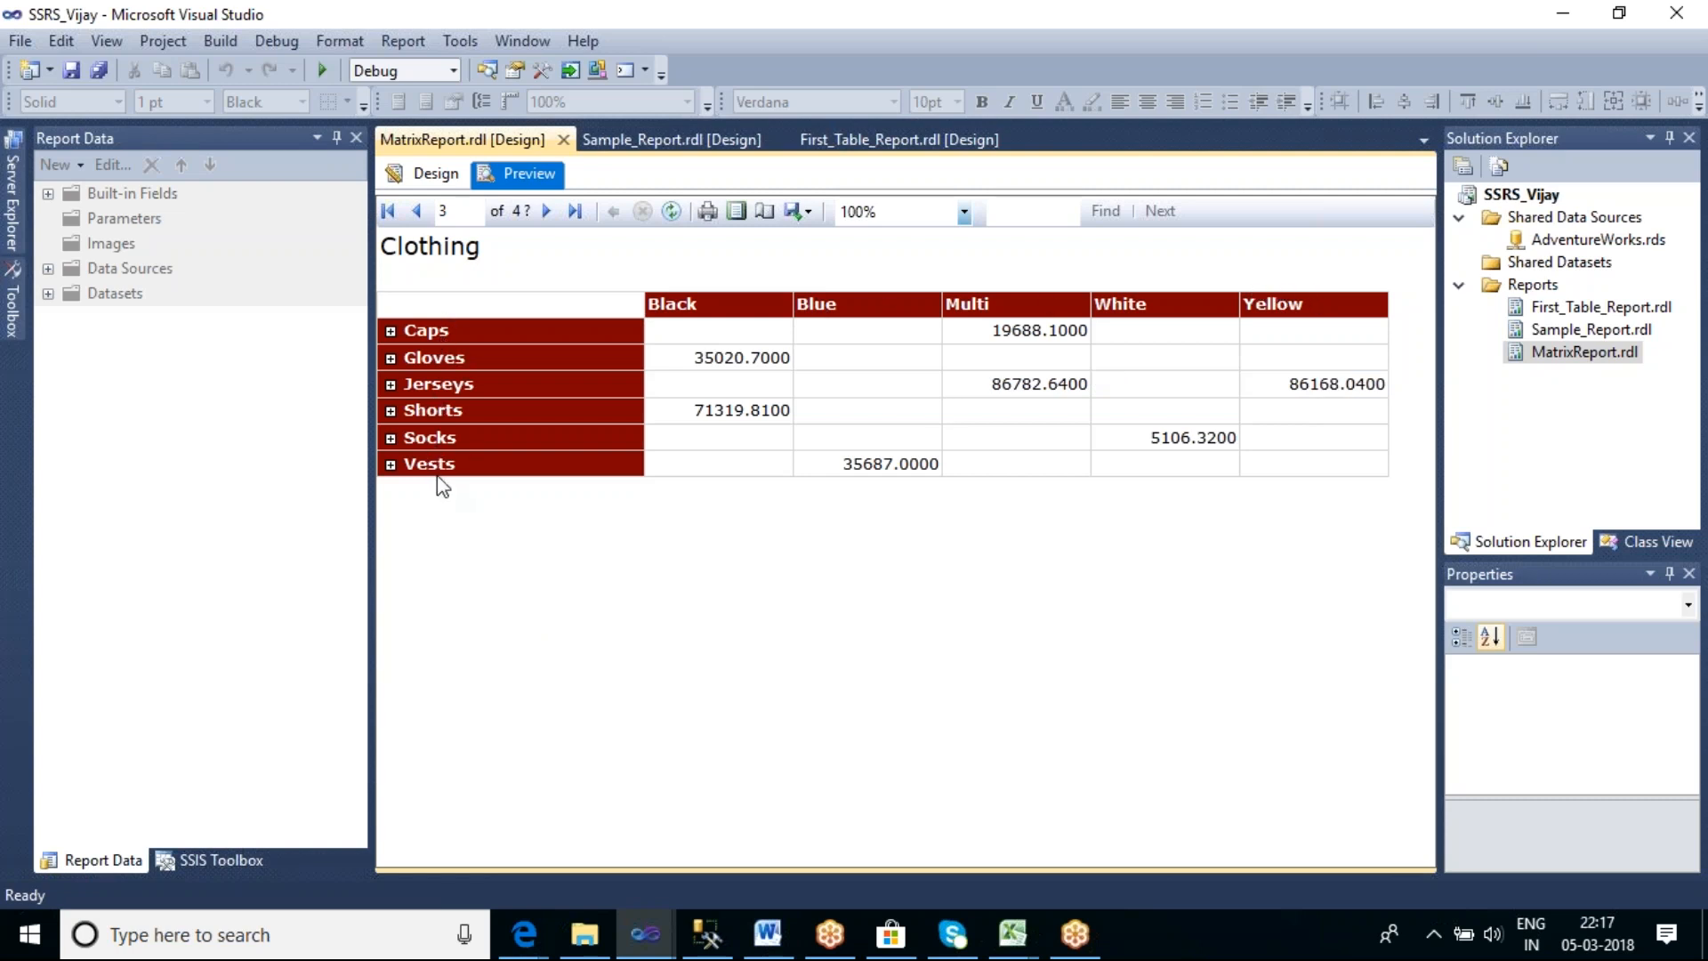
left_click(391, 332)
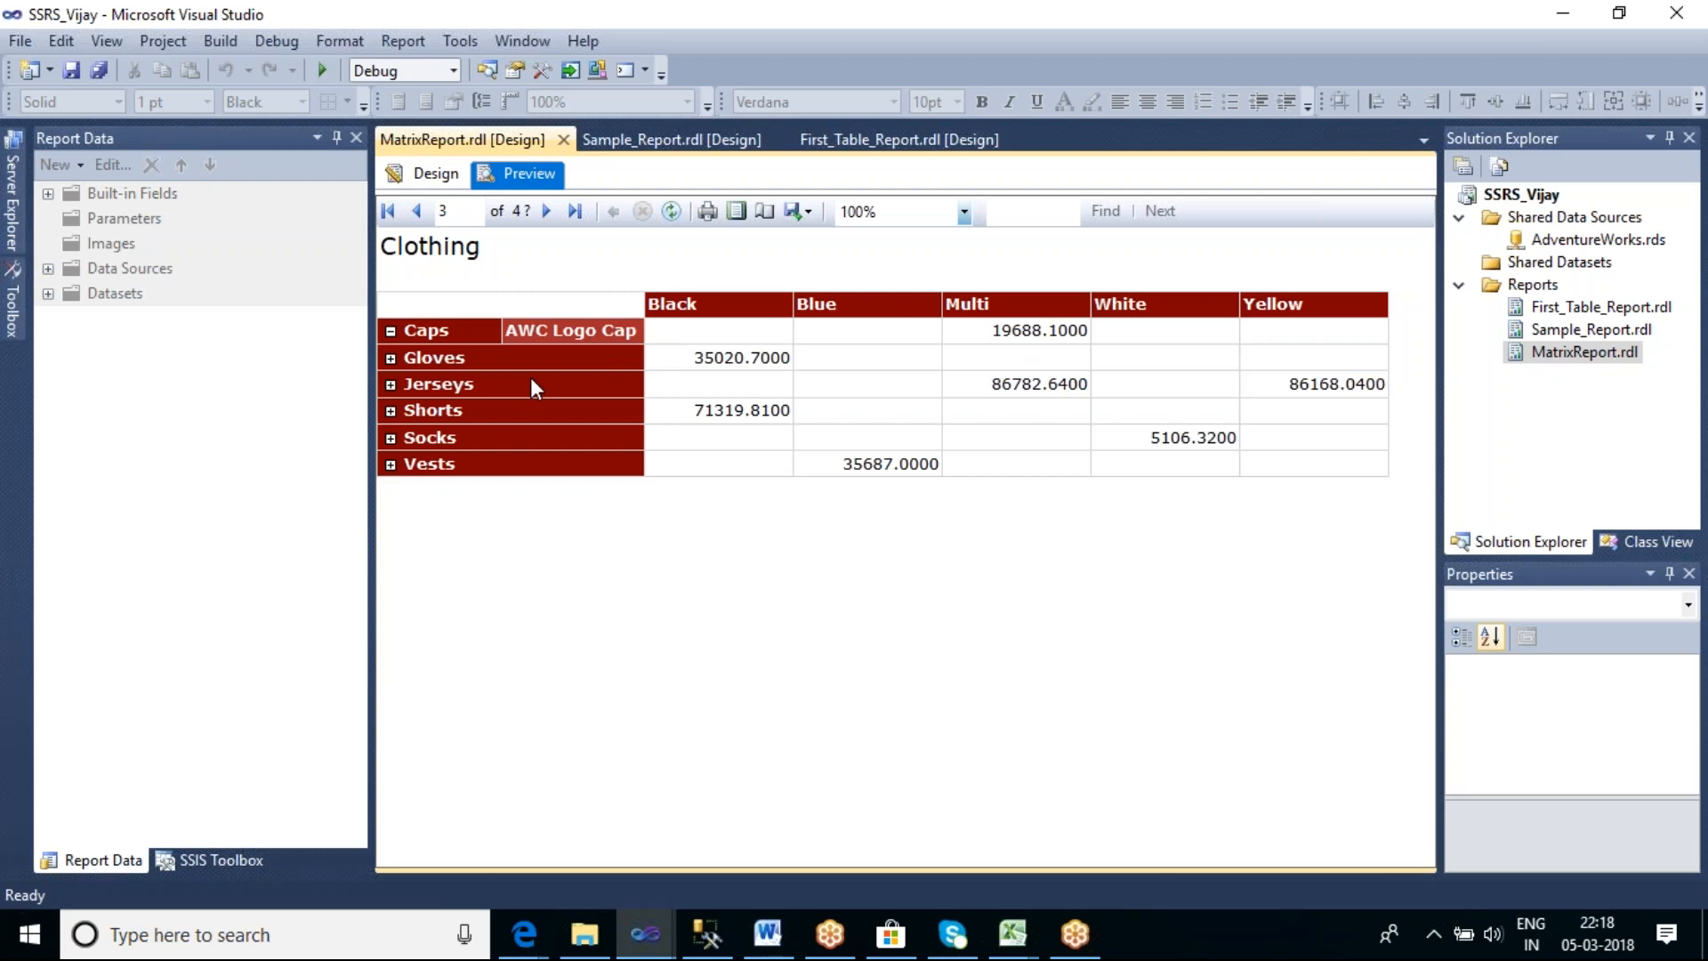
left_click(391, 359)
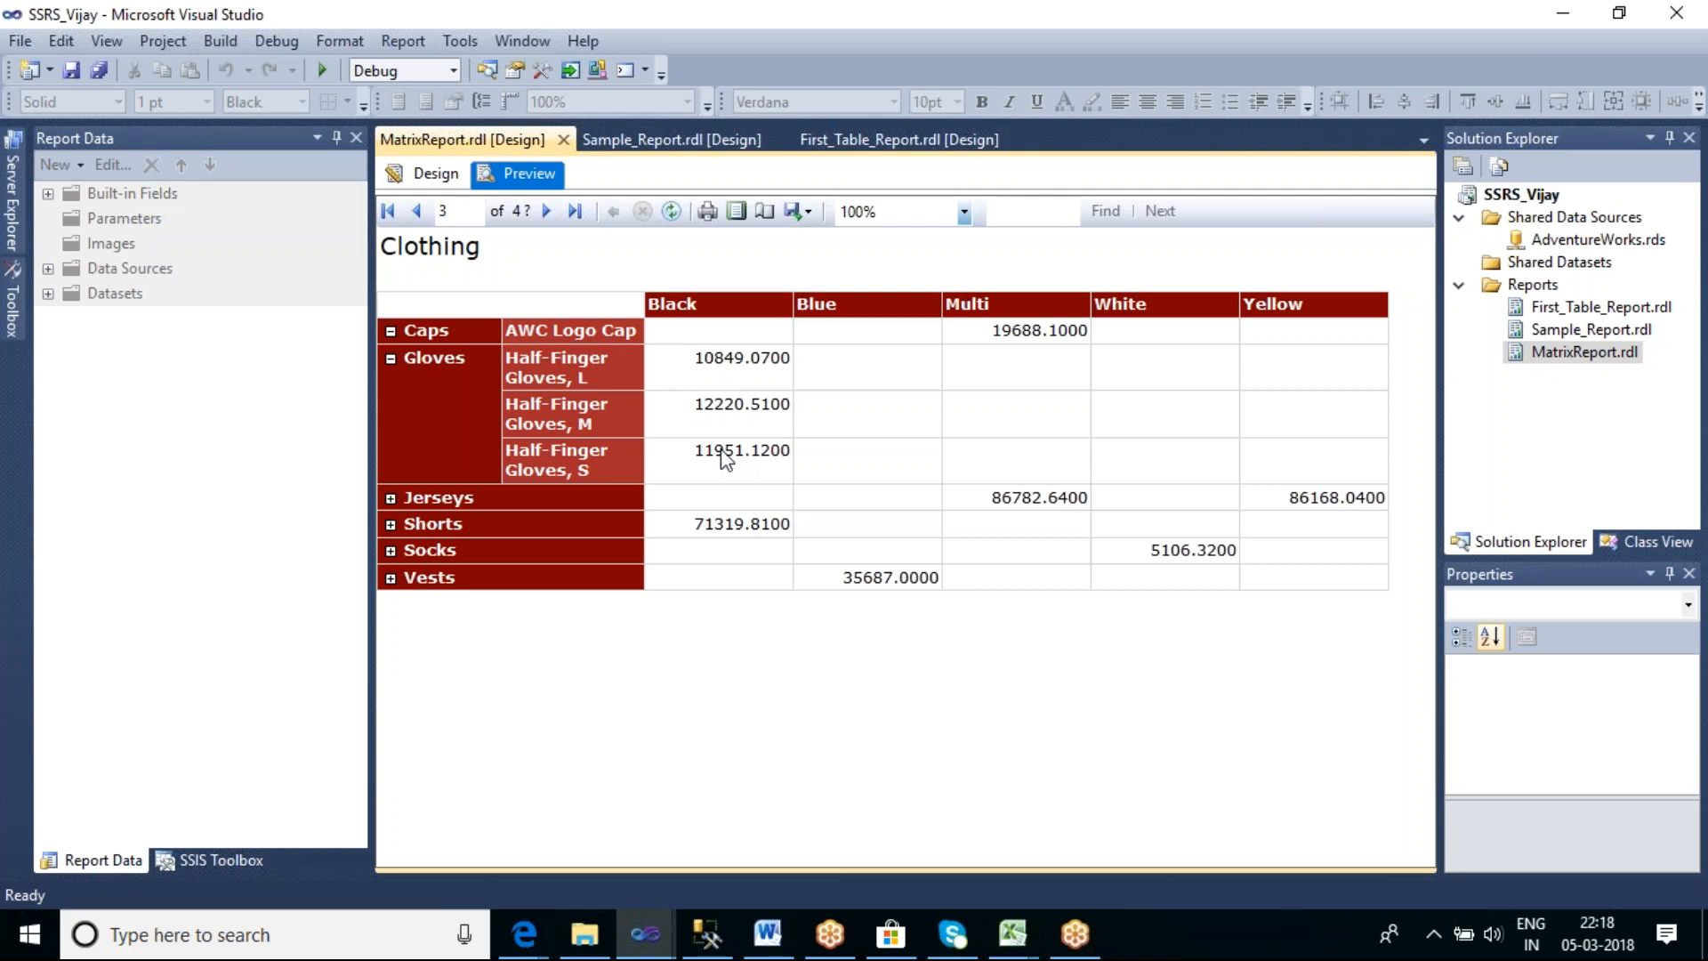
left_click(418, 211)
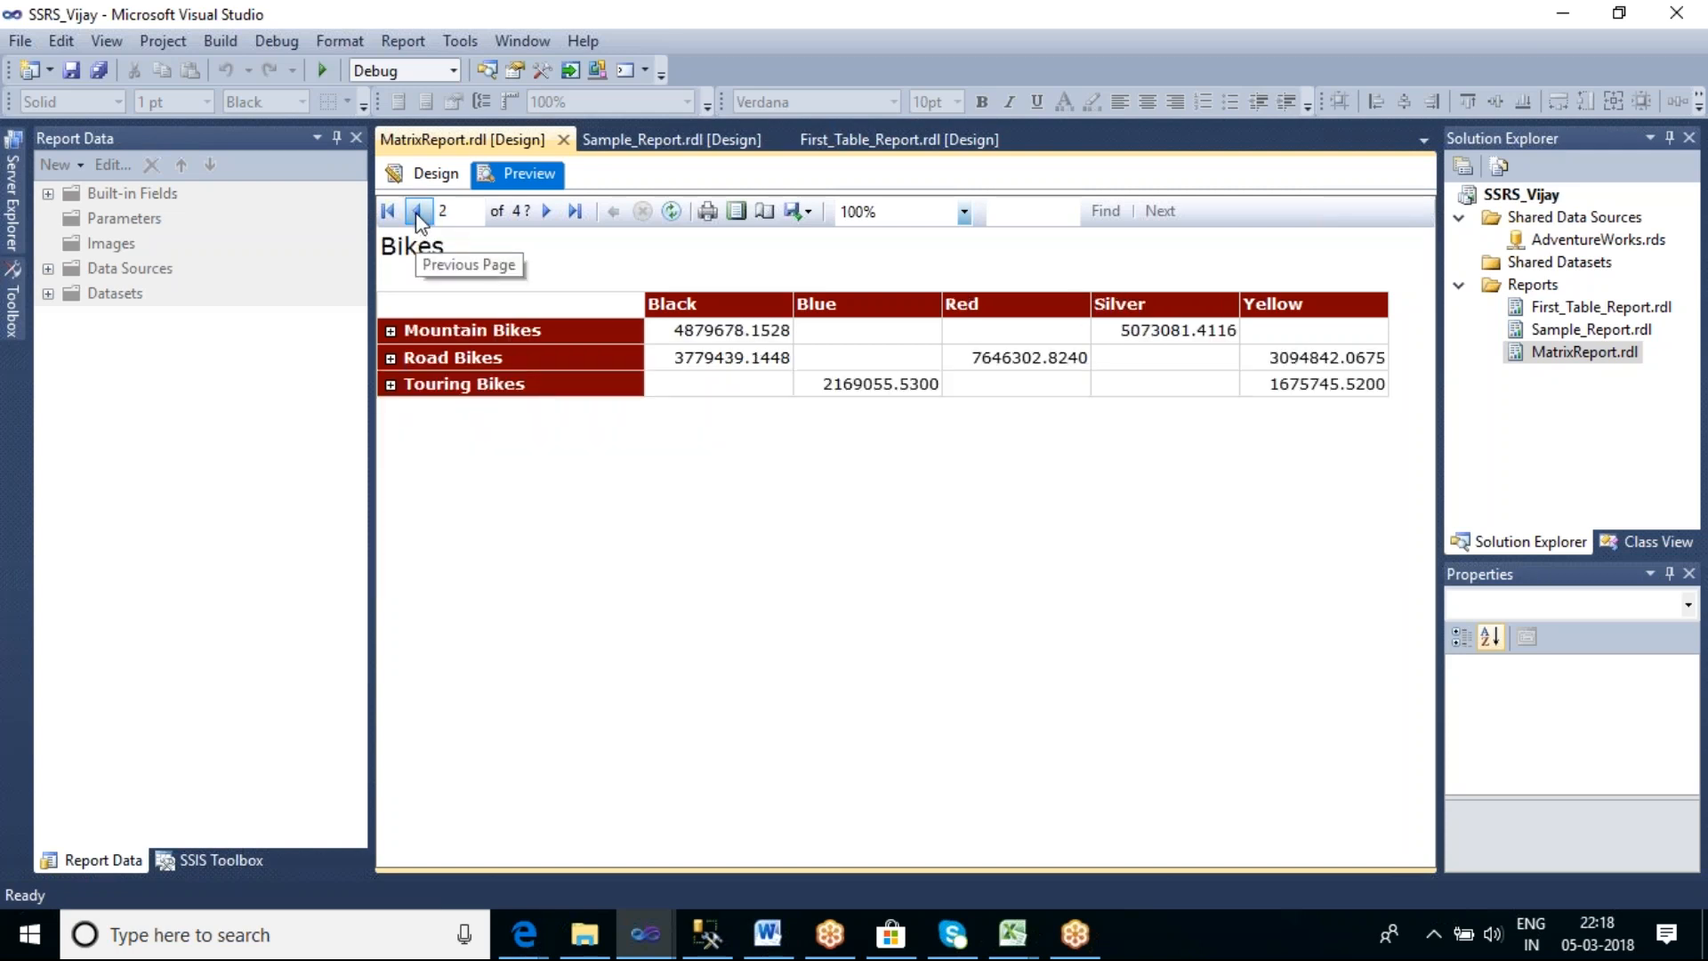
left_click(418, 213)
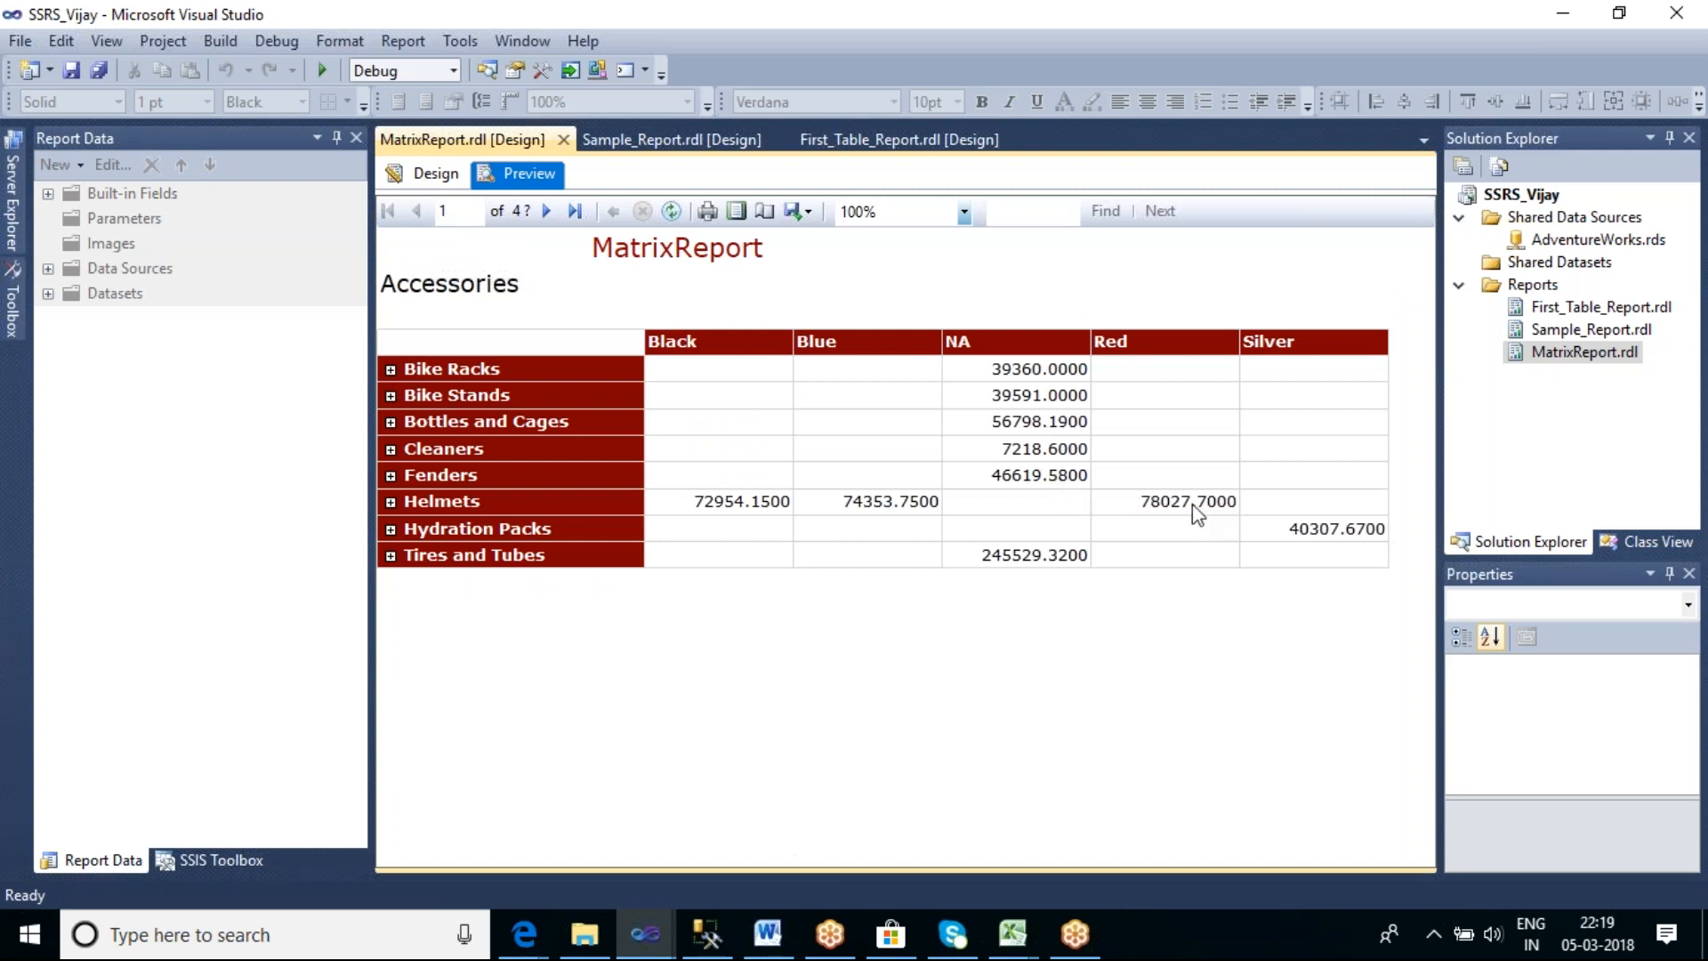
In the report design, format the Sum(SalesAmount) cell as Currency, keeping two decimal places and the English (United States) dollar symbol
left_click(429, 174)
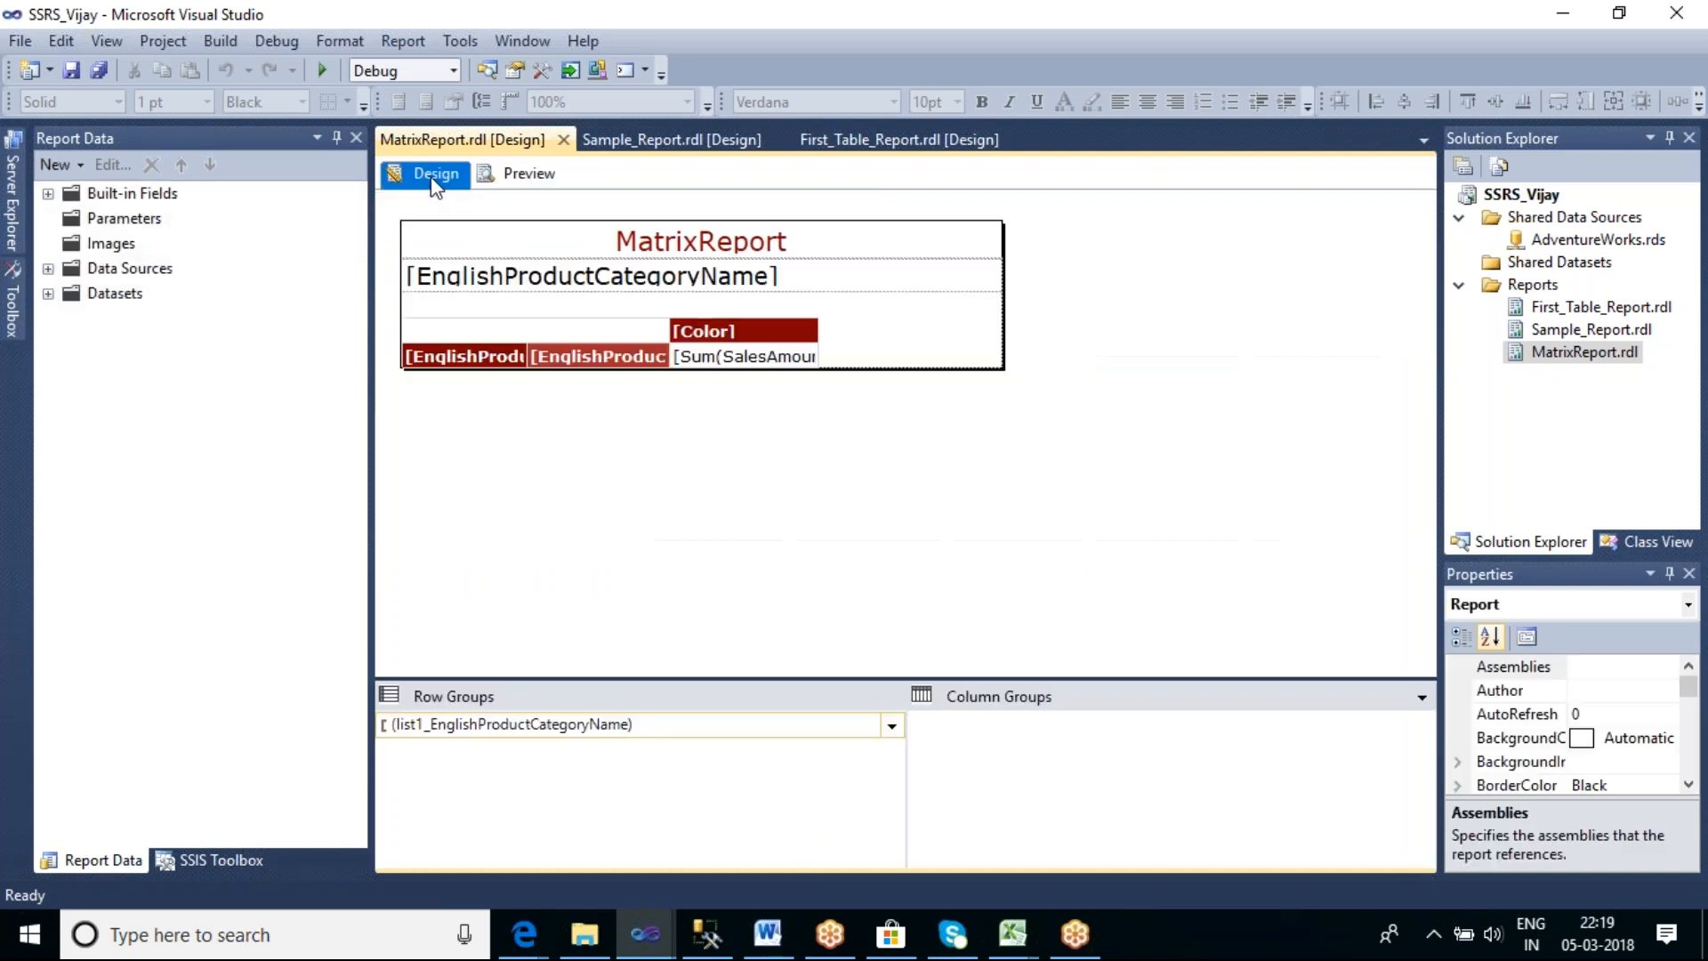
right_click(748, 362)
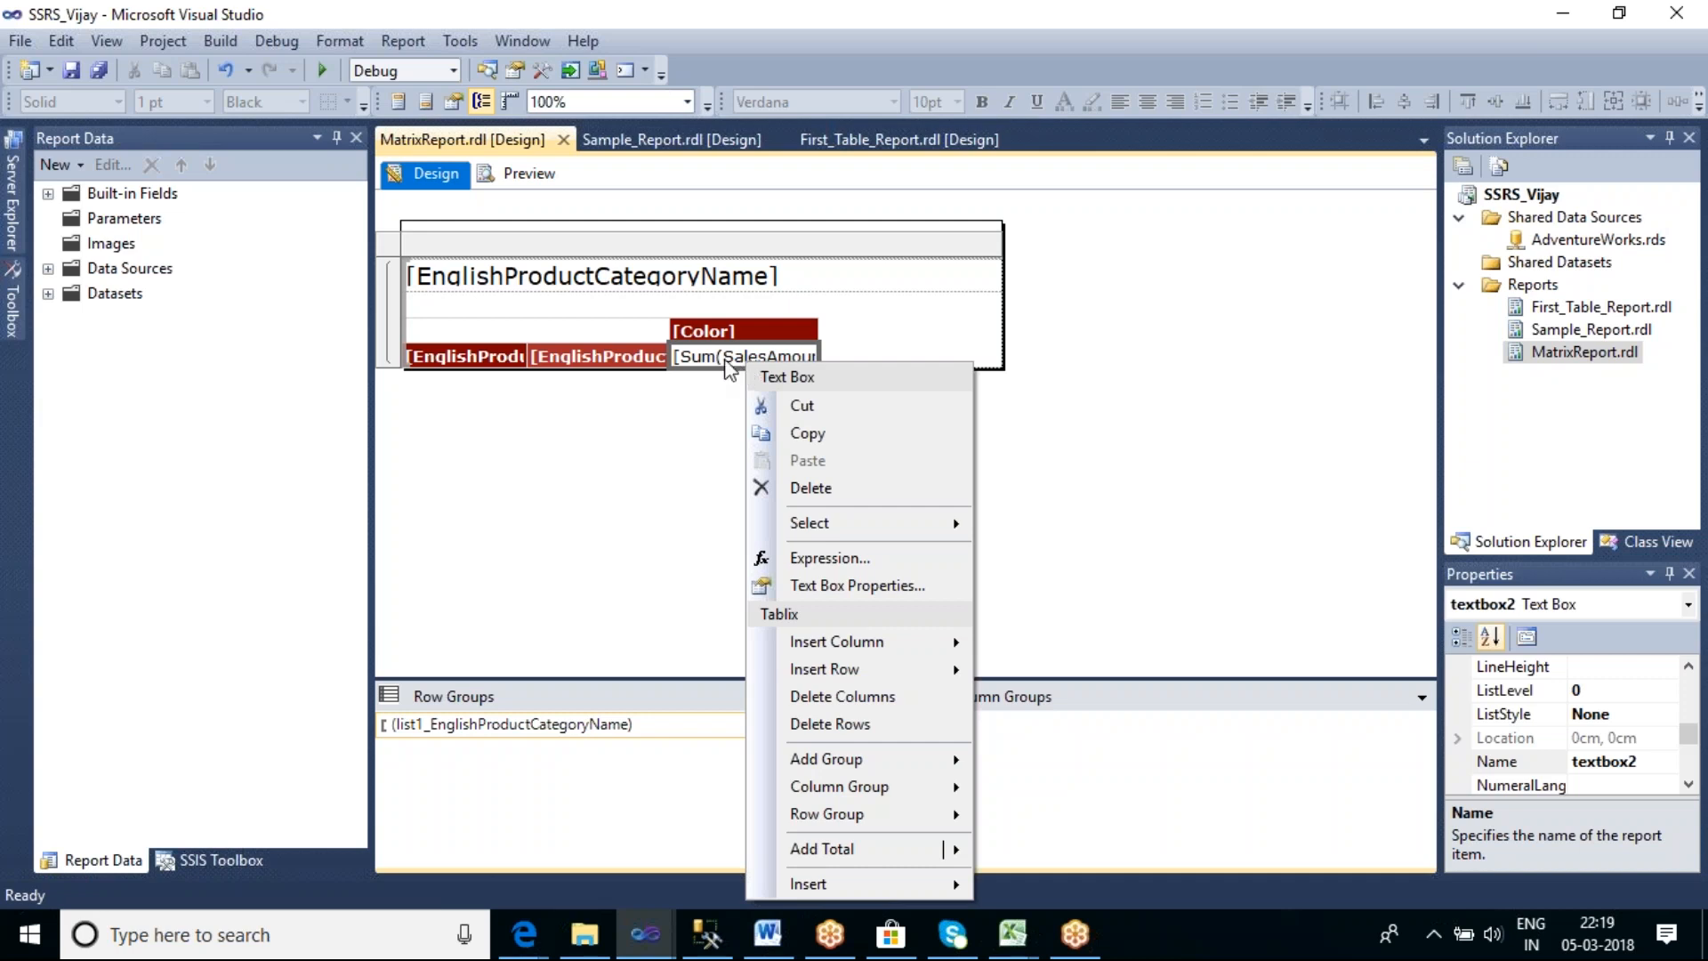
left_click(852, 583)
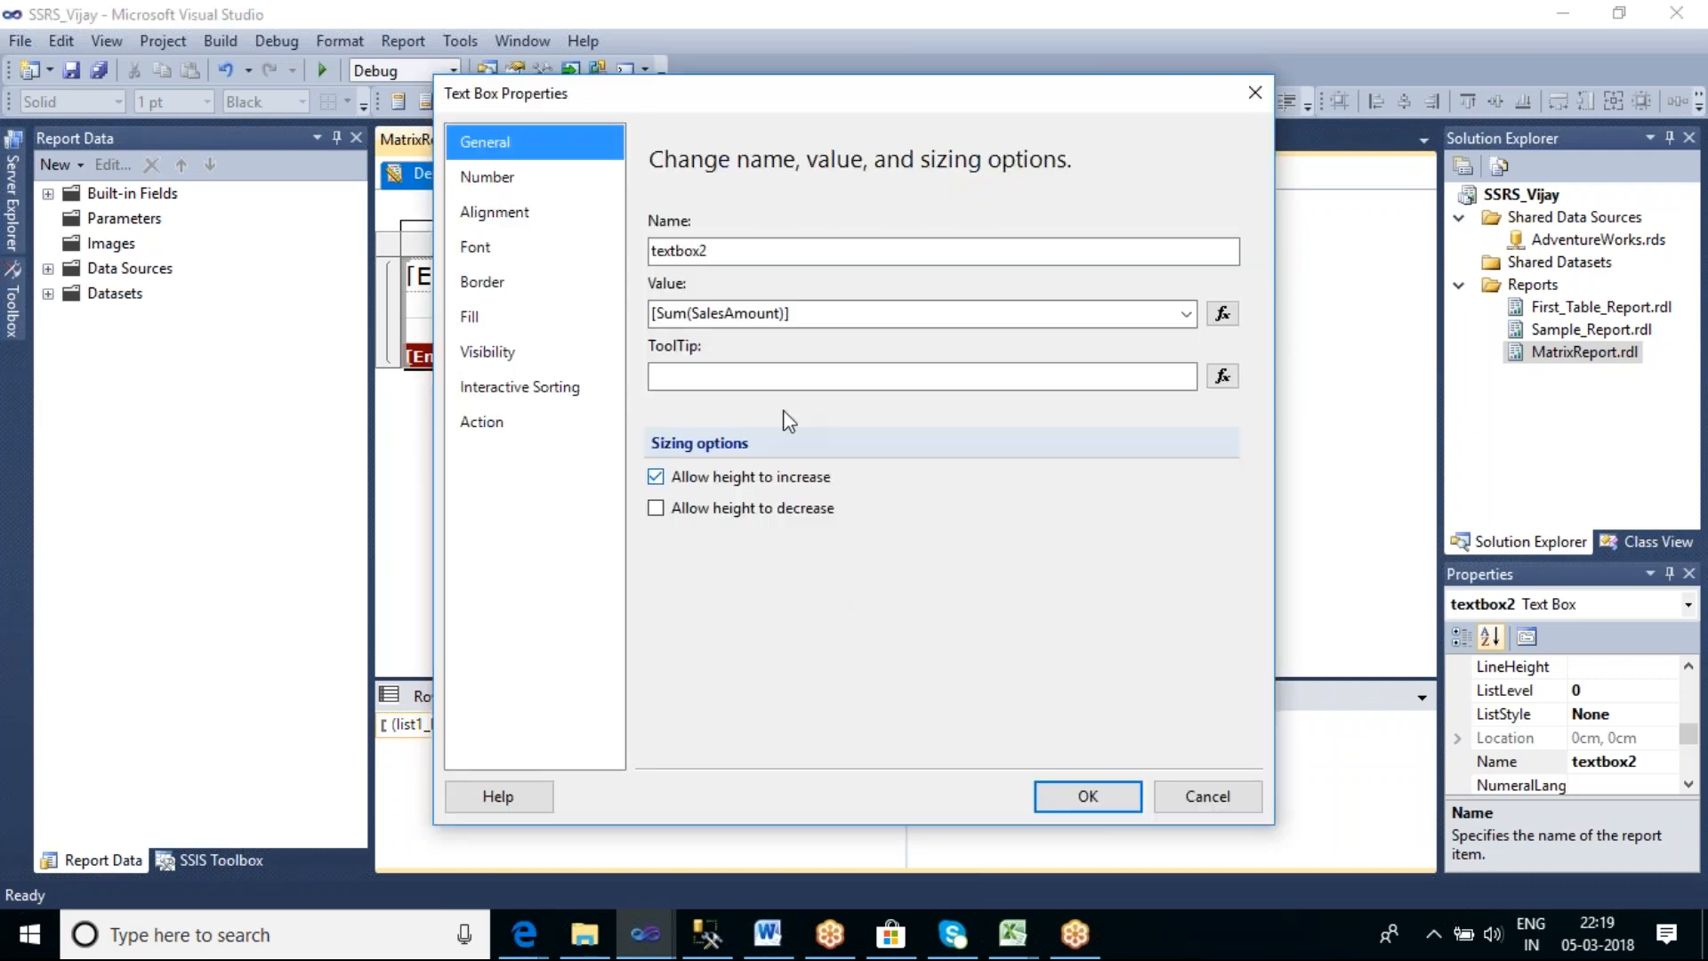
left_click(530, 193)
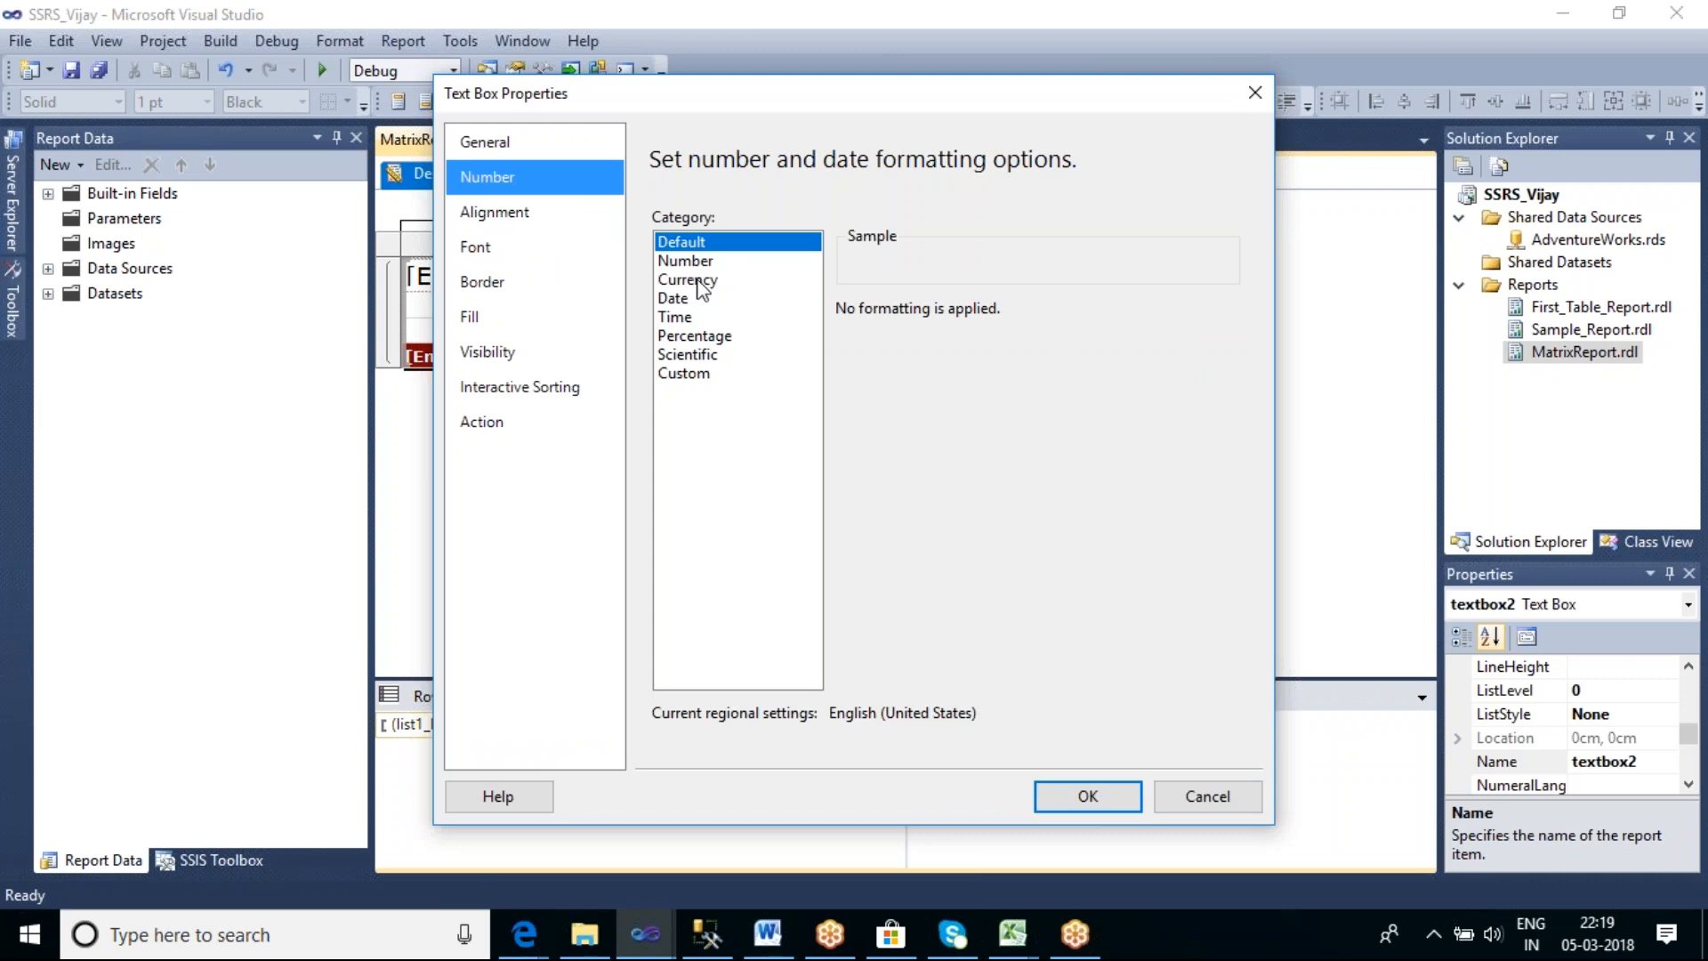
left_click(702, 282)
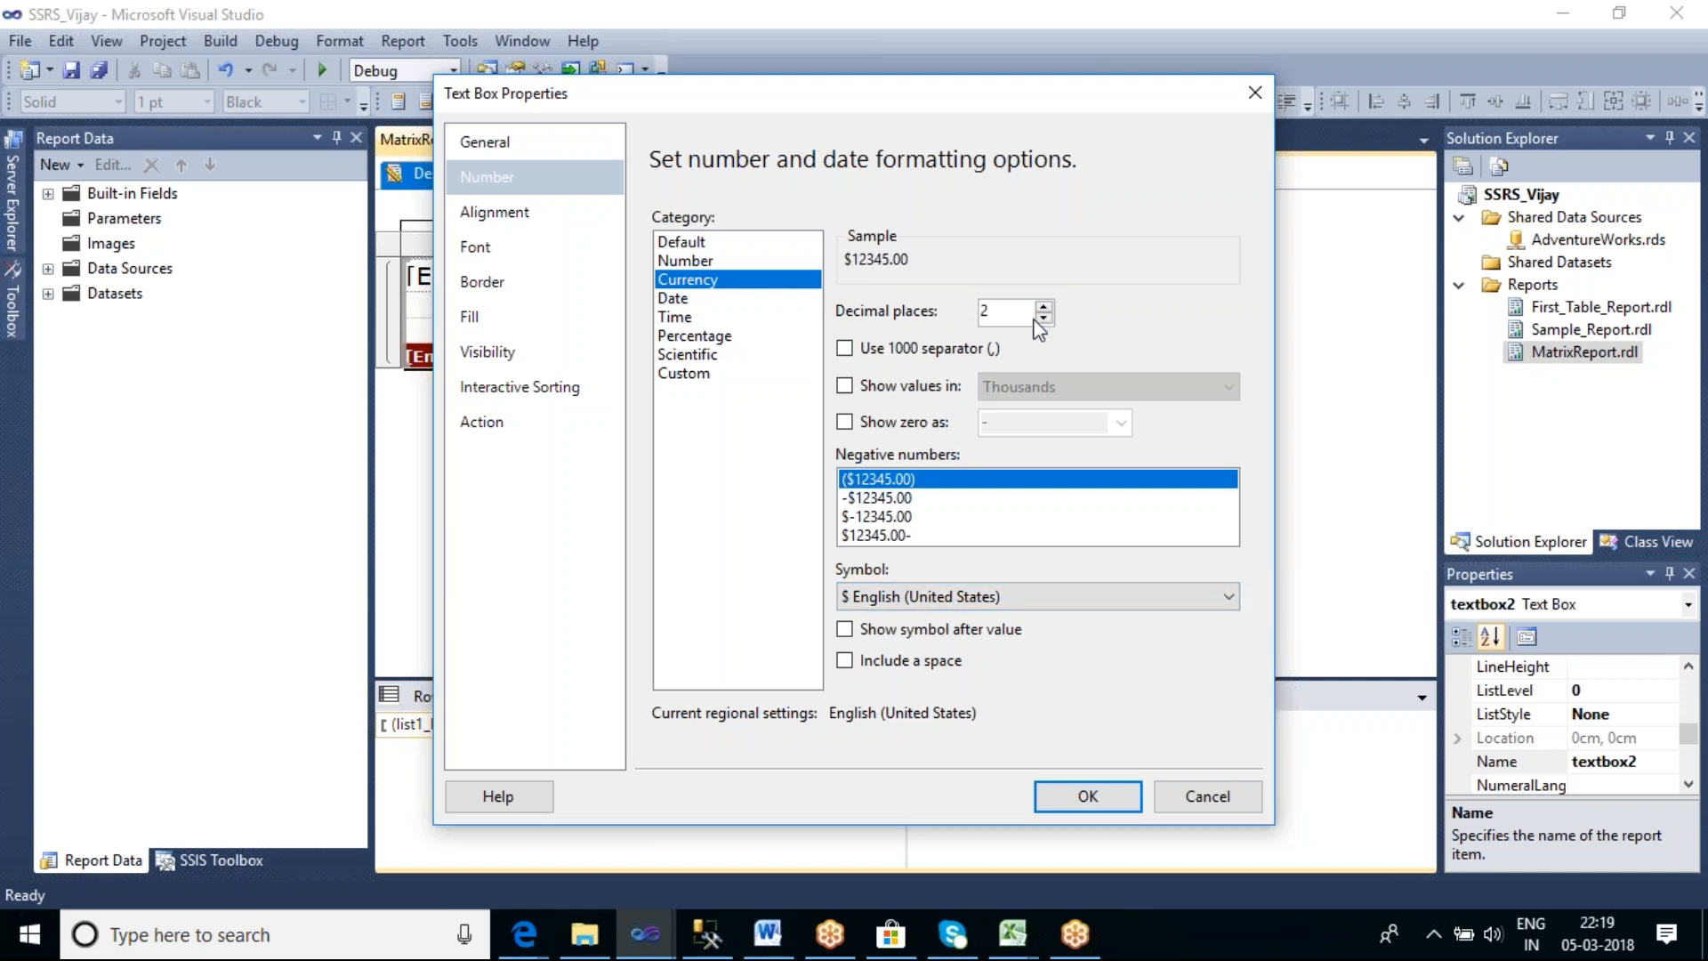
left_click(1093, 792)
left_click(877, 501)
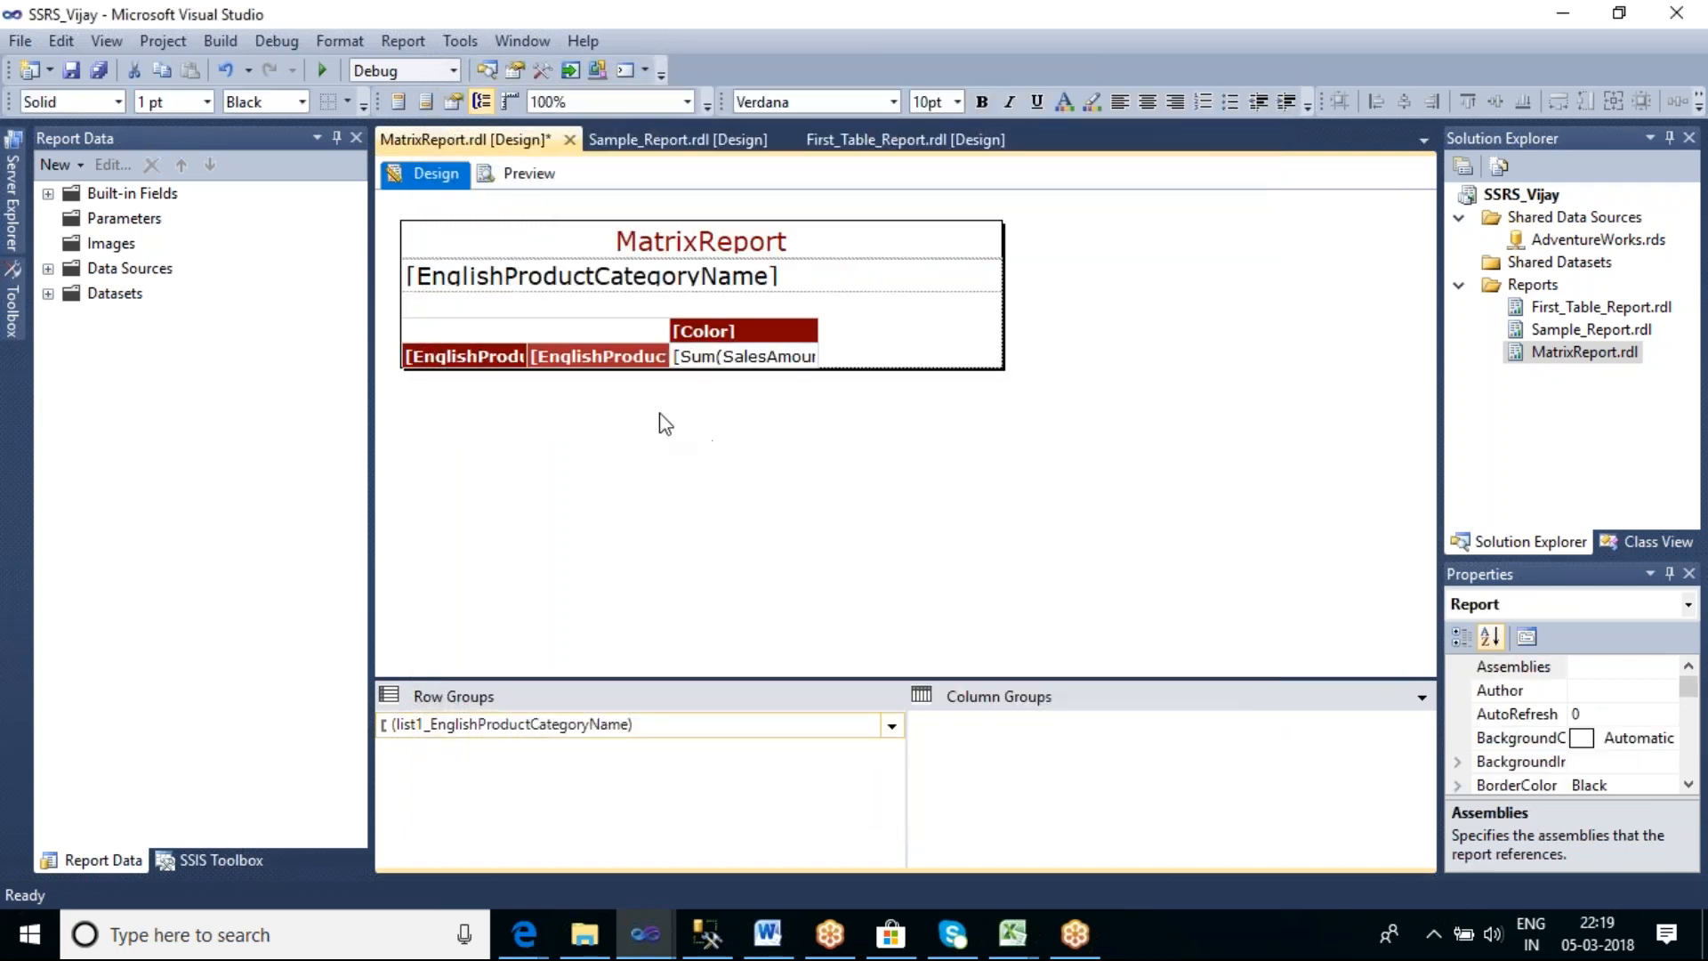
Widen the matrix's EnglishProductName column until its full field name fits
left_click(587, 347)
left_click_drag(670, 303, 758, 303)
left_click(731, 454)
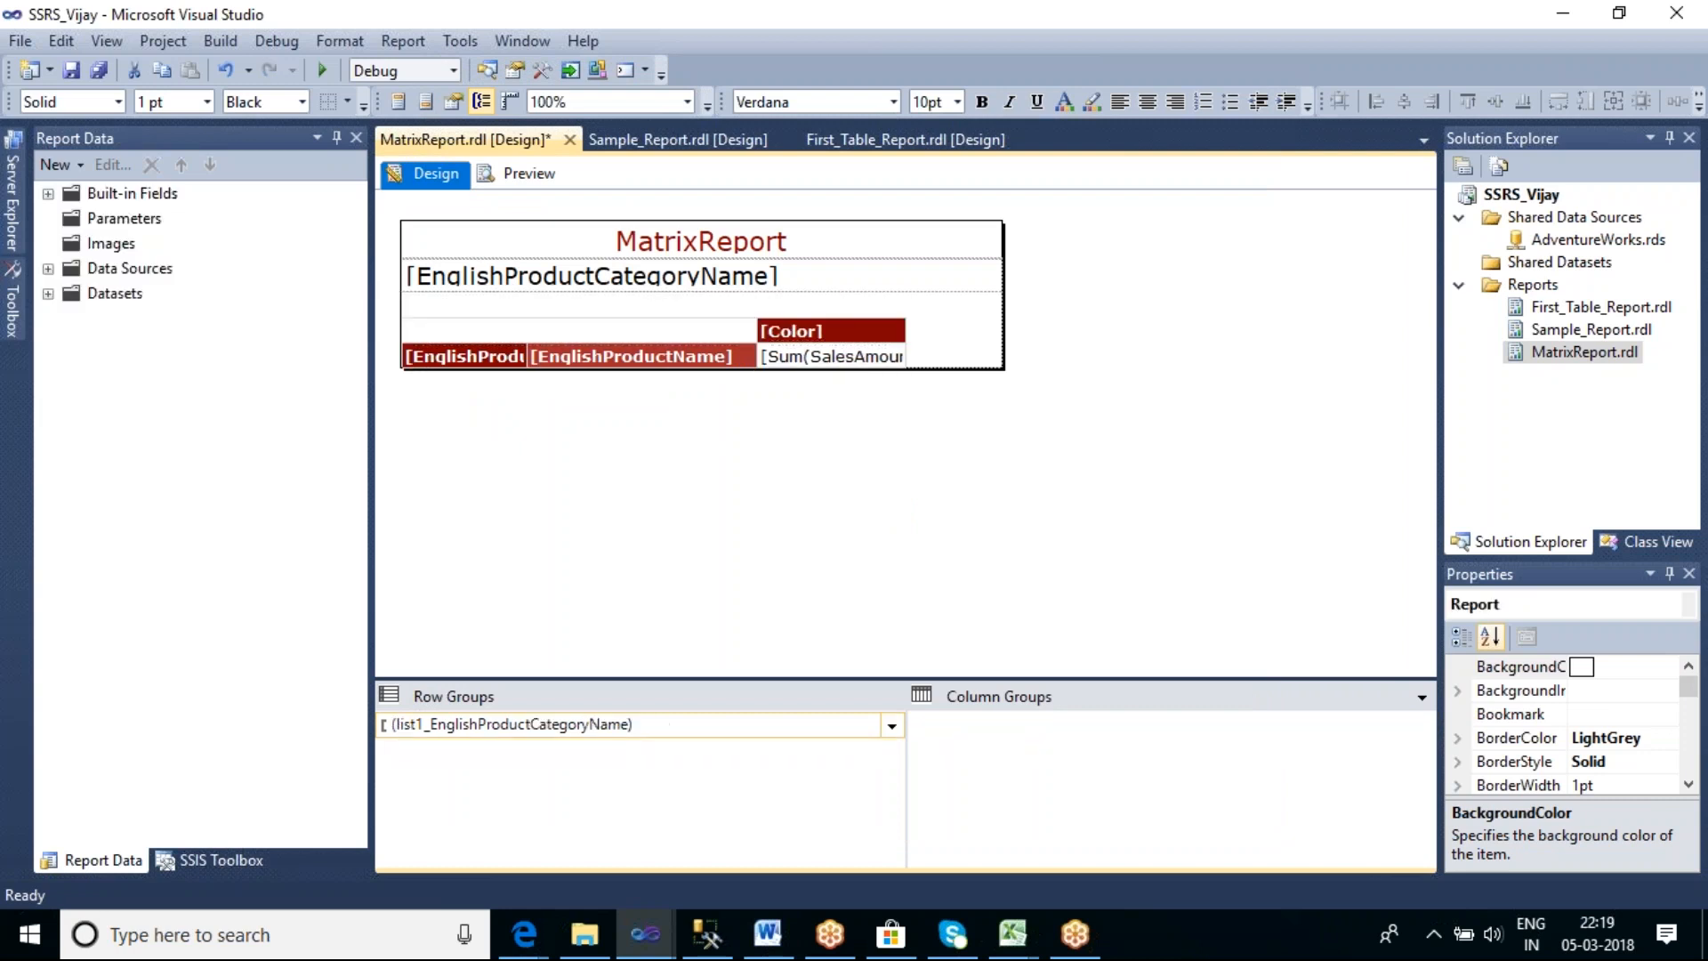
Preview the report and expand Bike Stands and Bottles and Cages to check the currency format on individual products
left_click(547, 195)
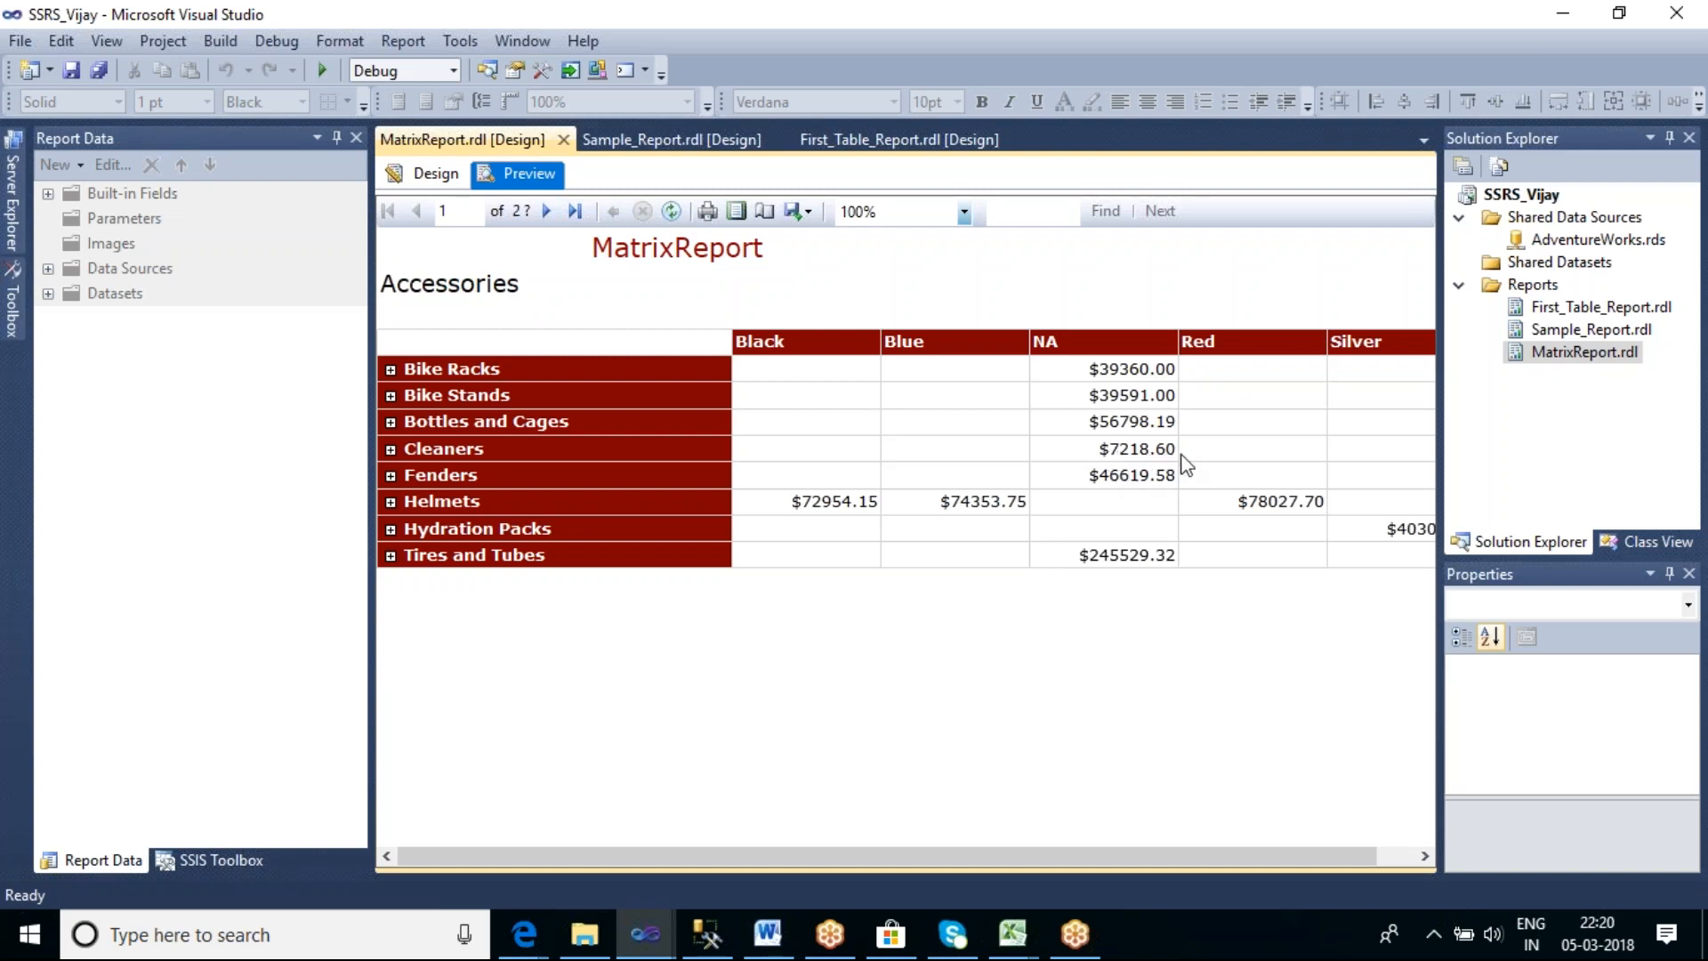
left_click(391, 397)
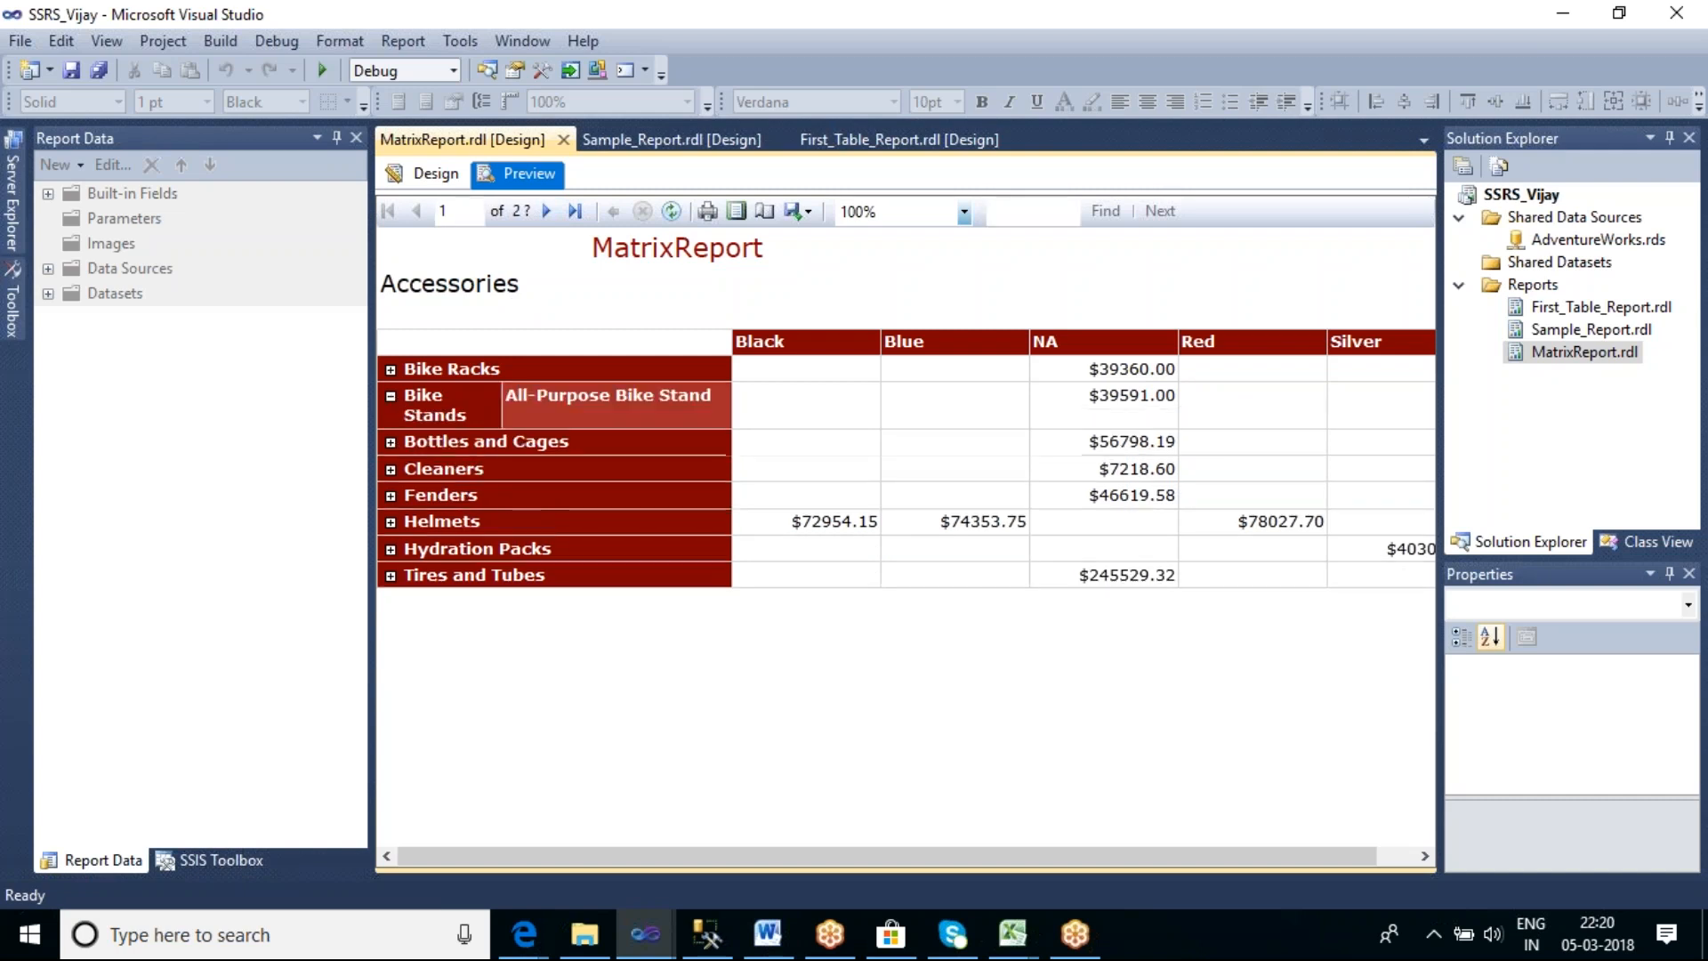
left_click(391, 442)
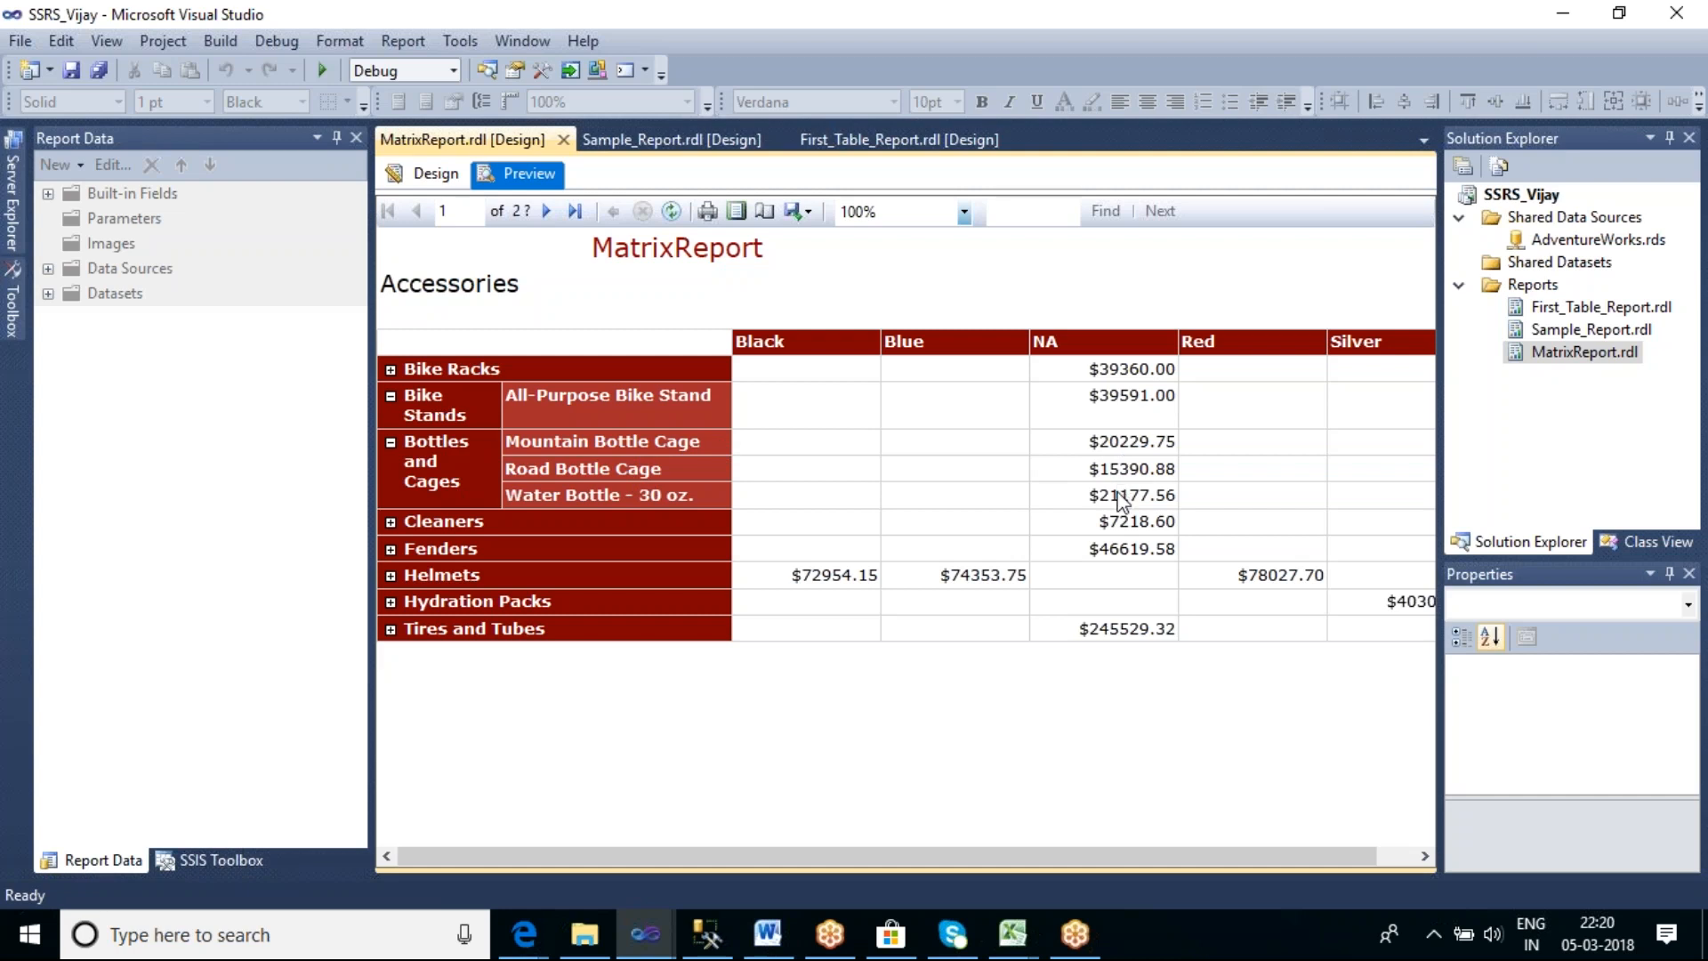
Go to the Clothing page, drill into Jerseys and Gloves, check the amounts across all color columns, and return to the report design
left_click(549, 213)
left_click(549, 214)
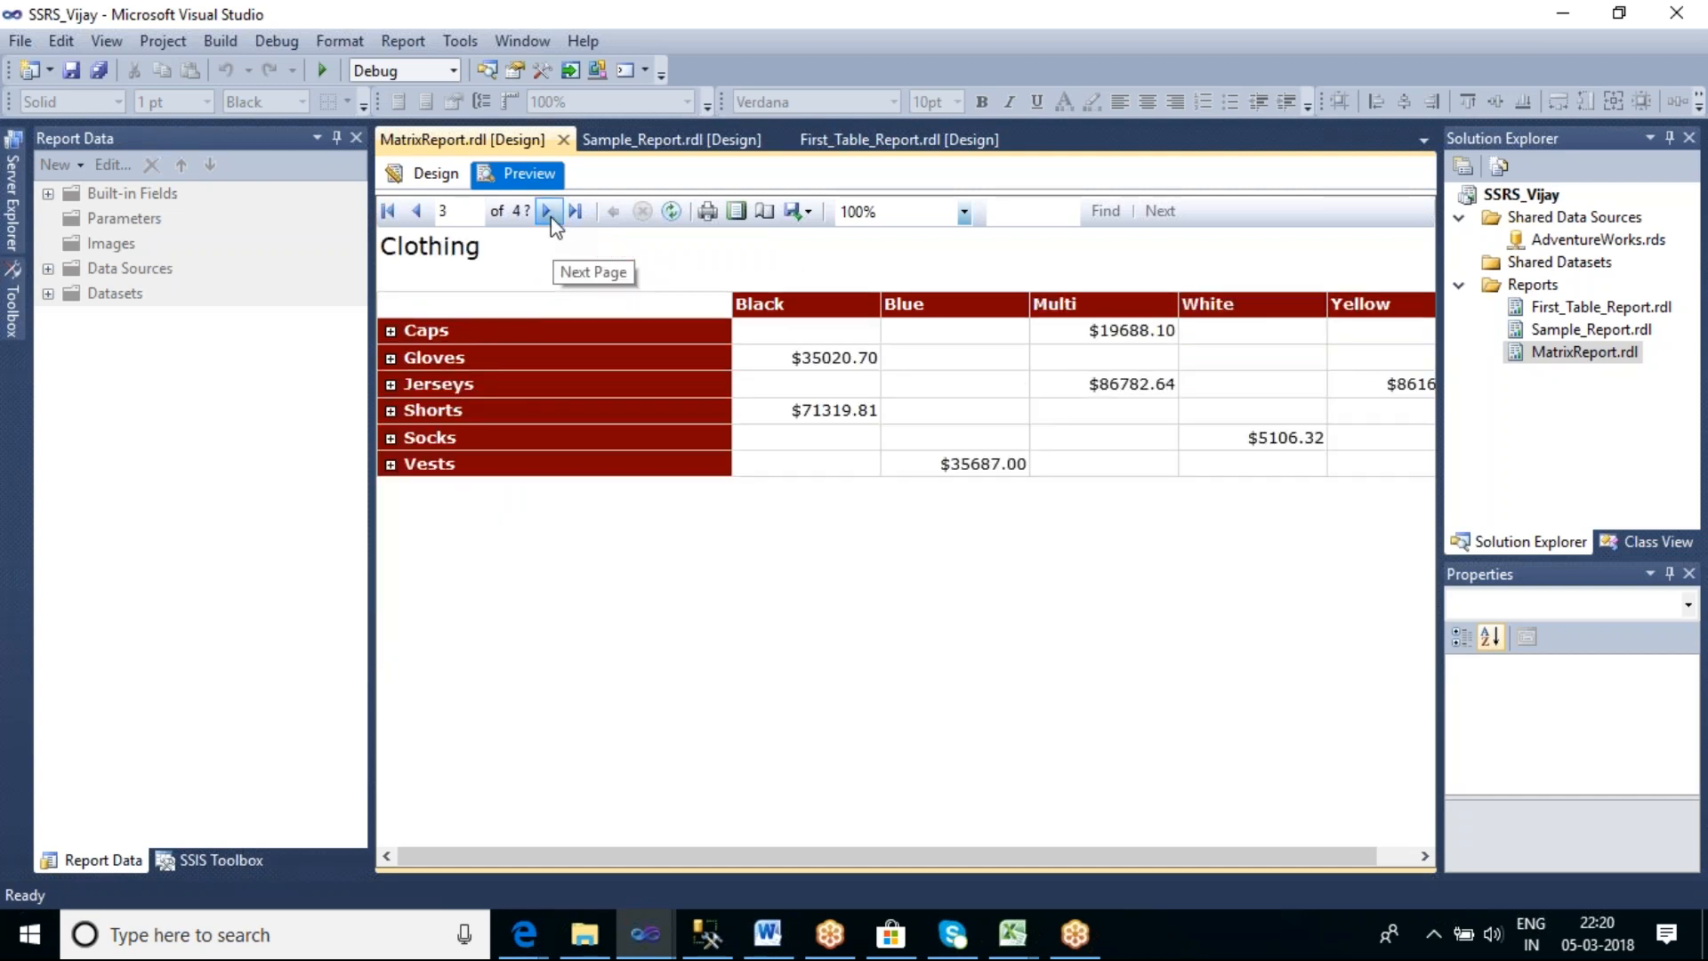
left_click(396, 387)
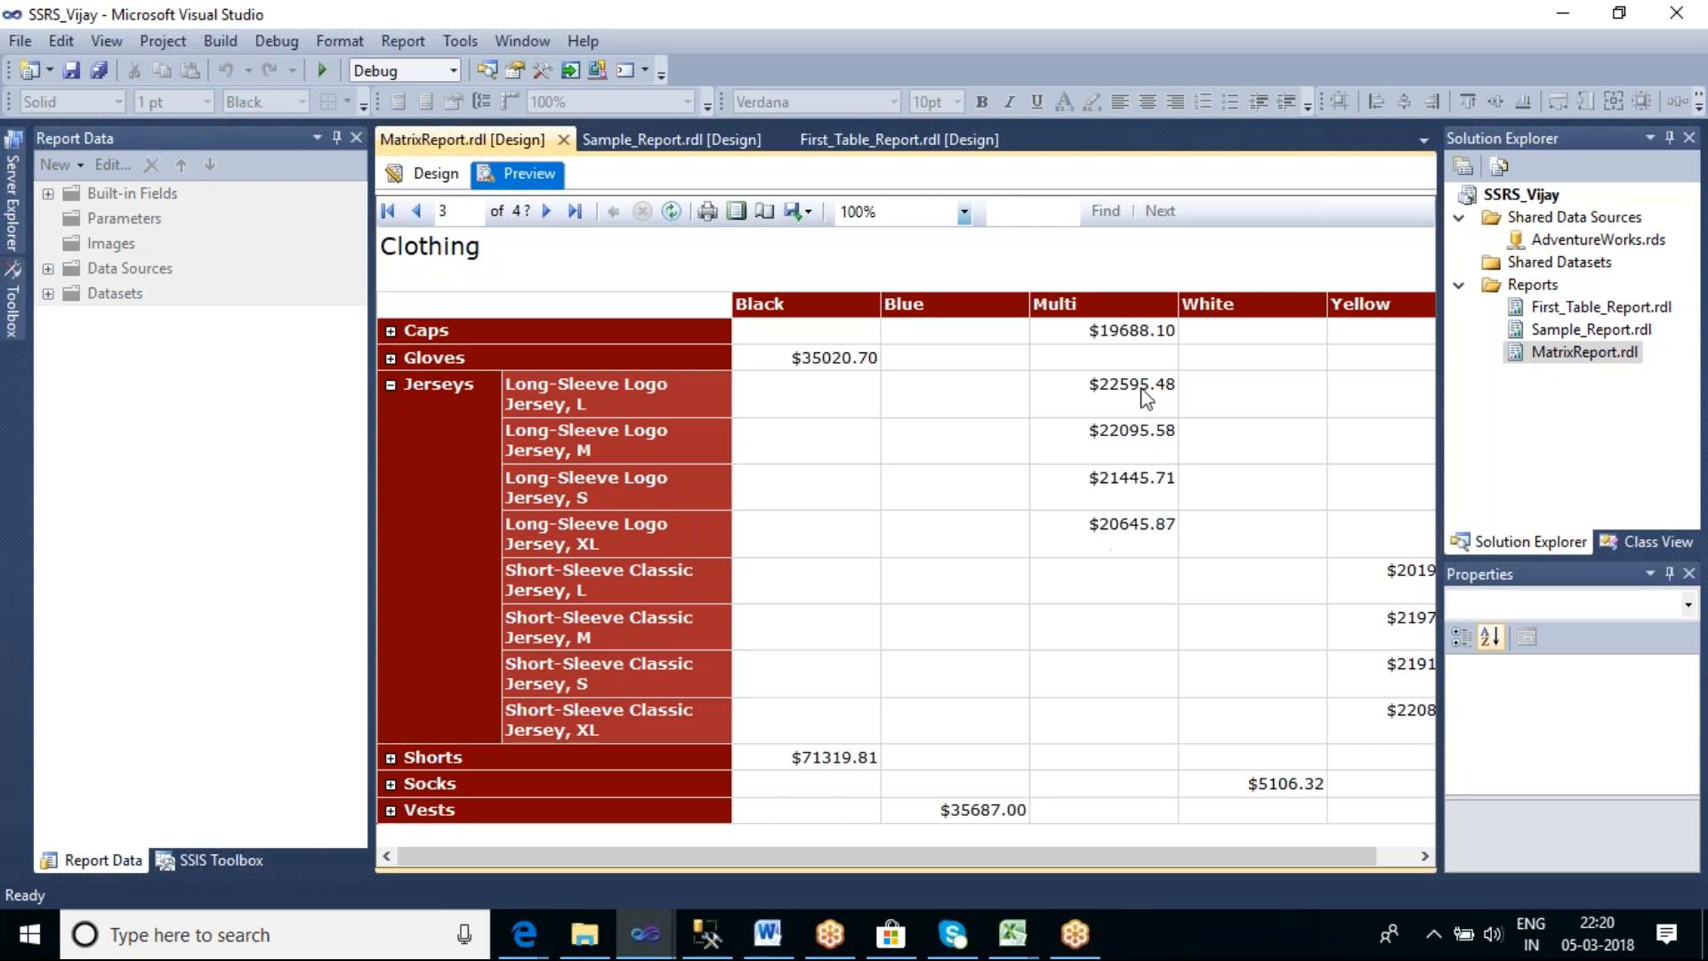
left_click(390, 385)
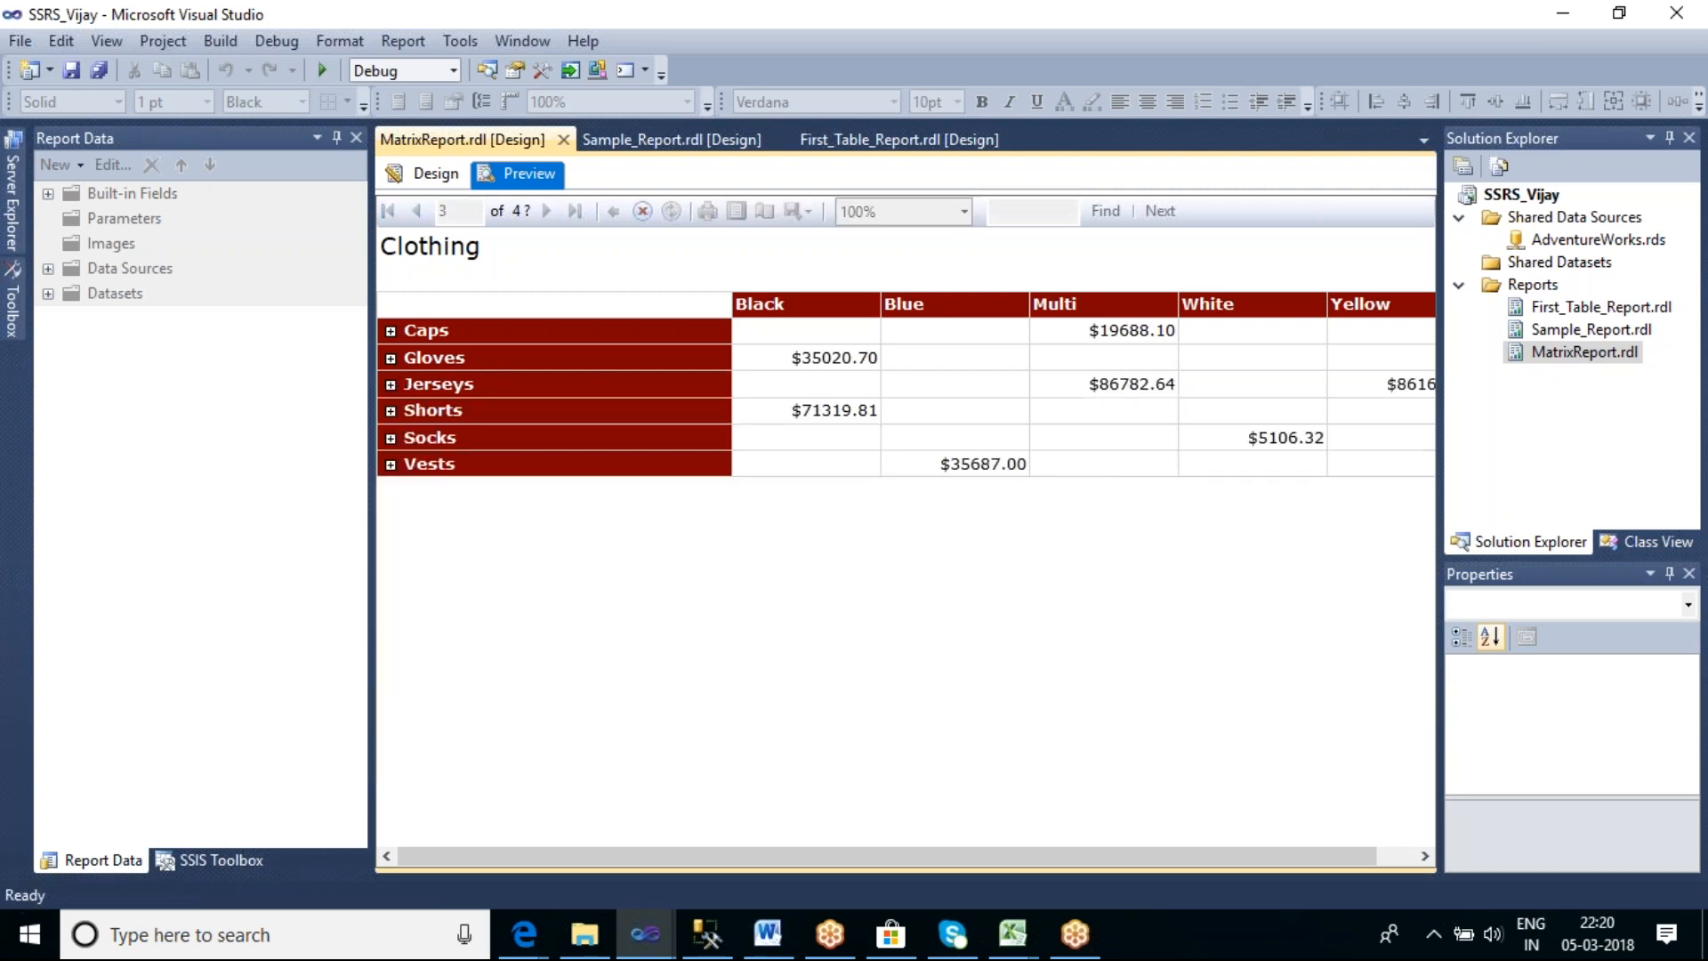
left_click(391, 359)
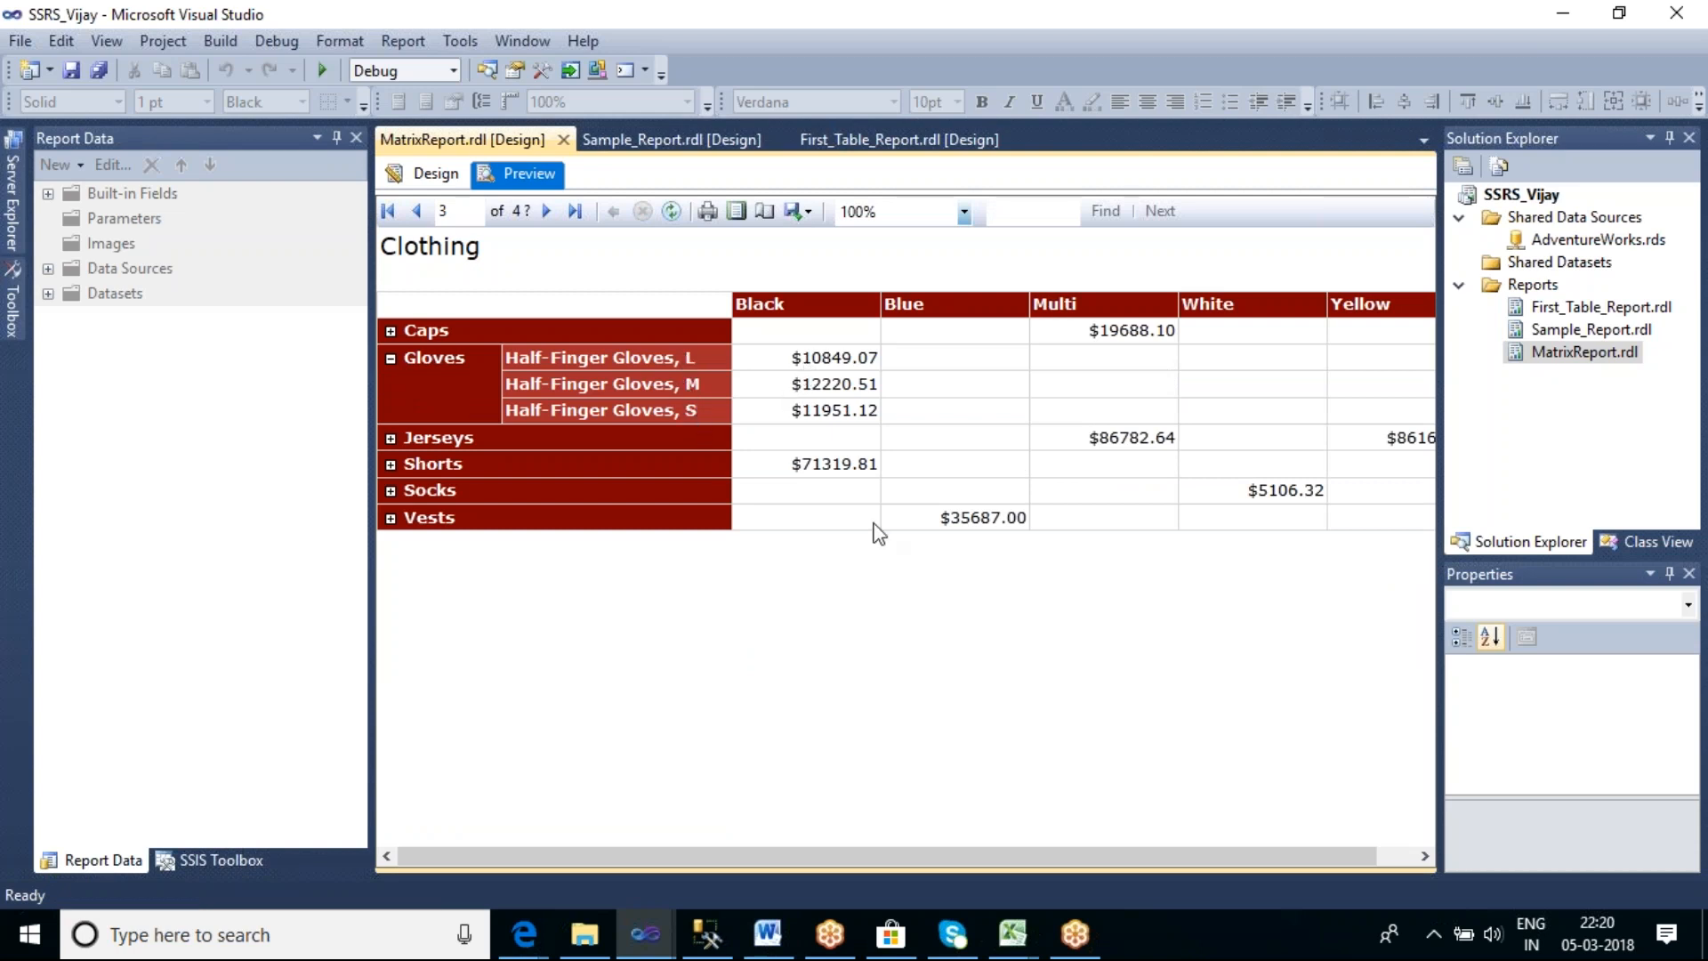
left_click_drag(1219, 856, 1356, 857)
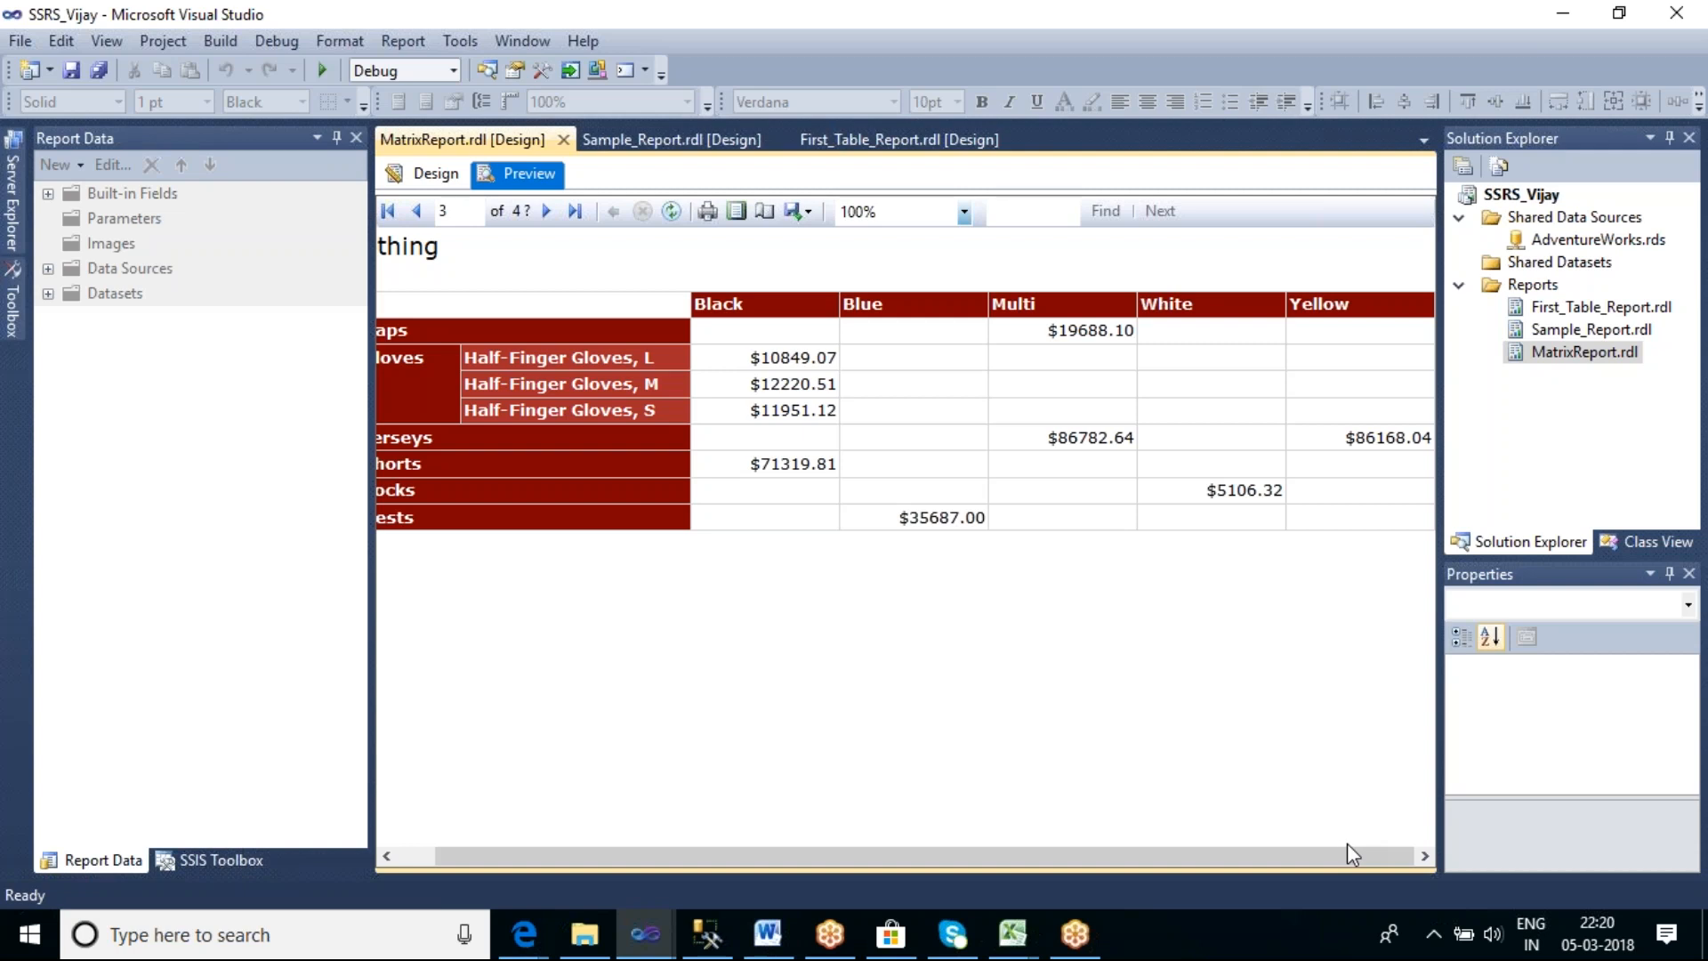
left_click(440, 181)
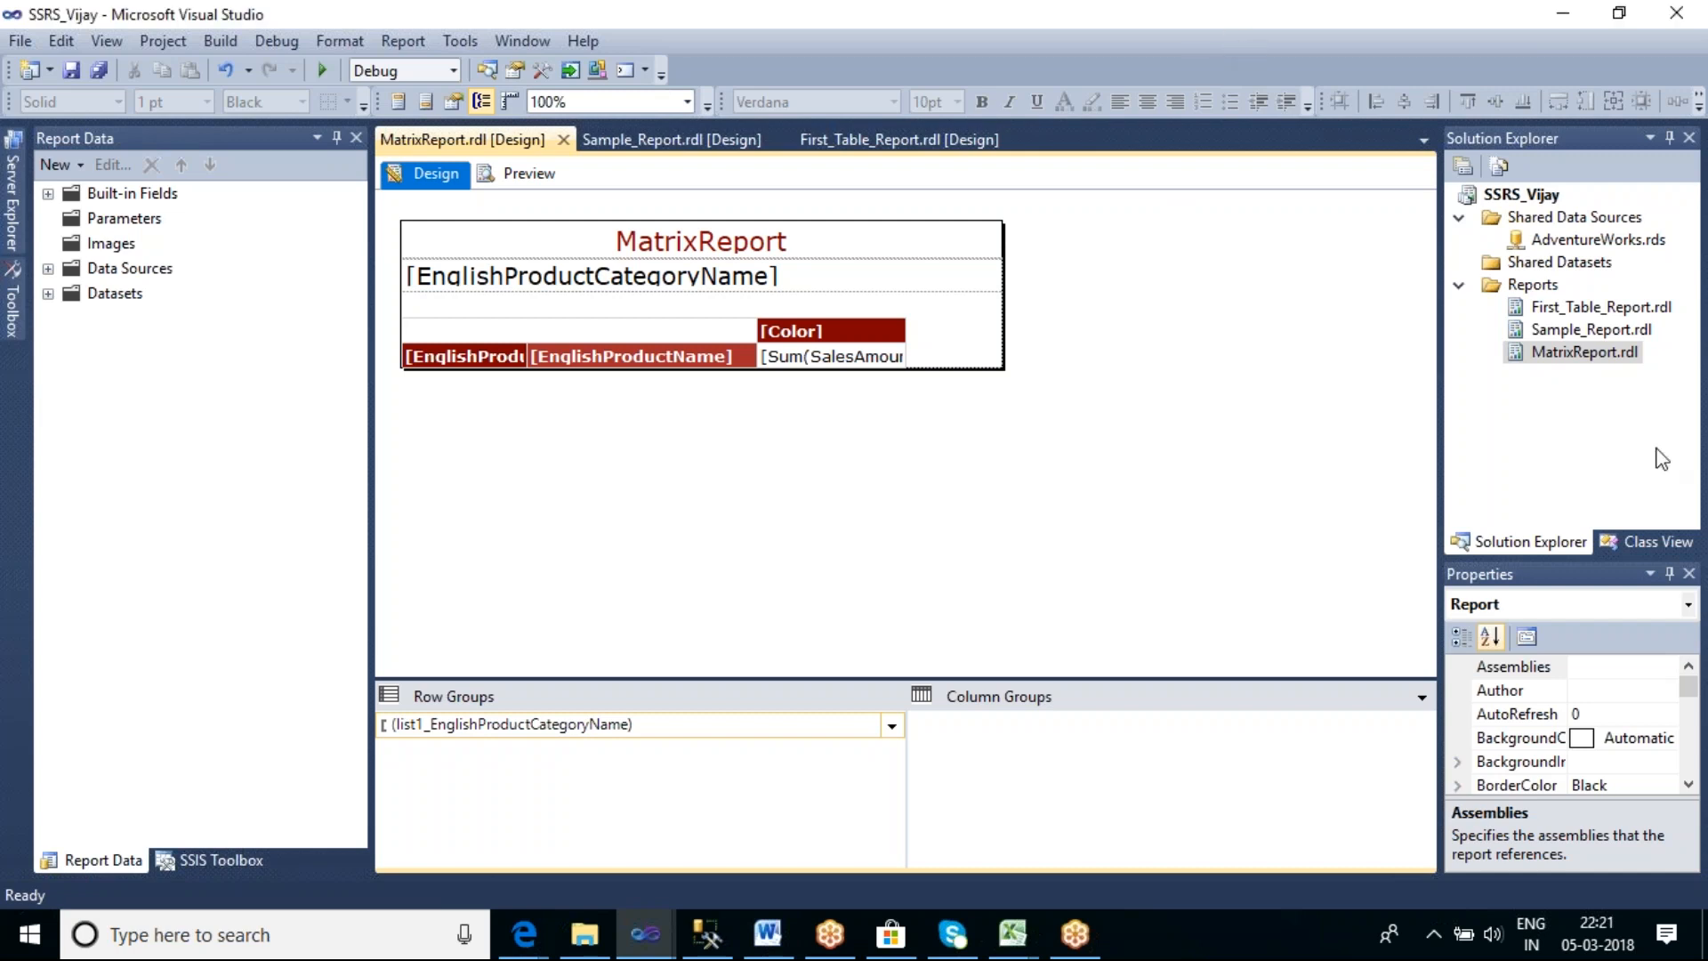
left_click(1696, 451)
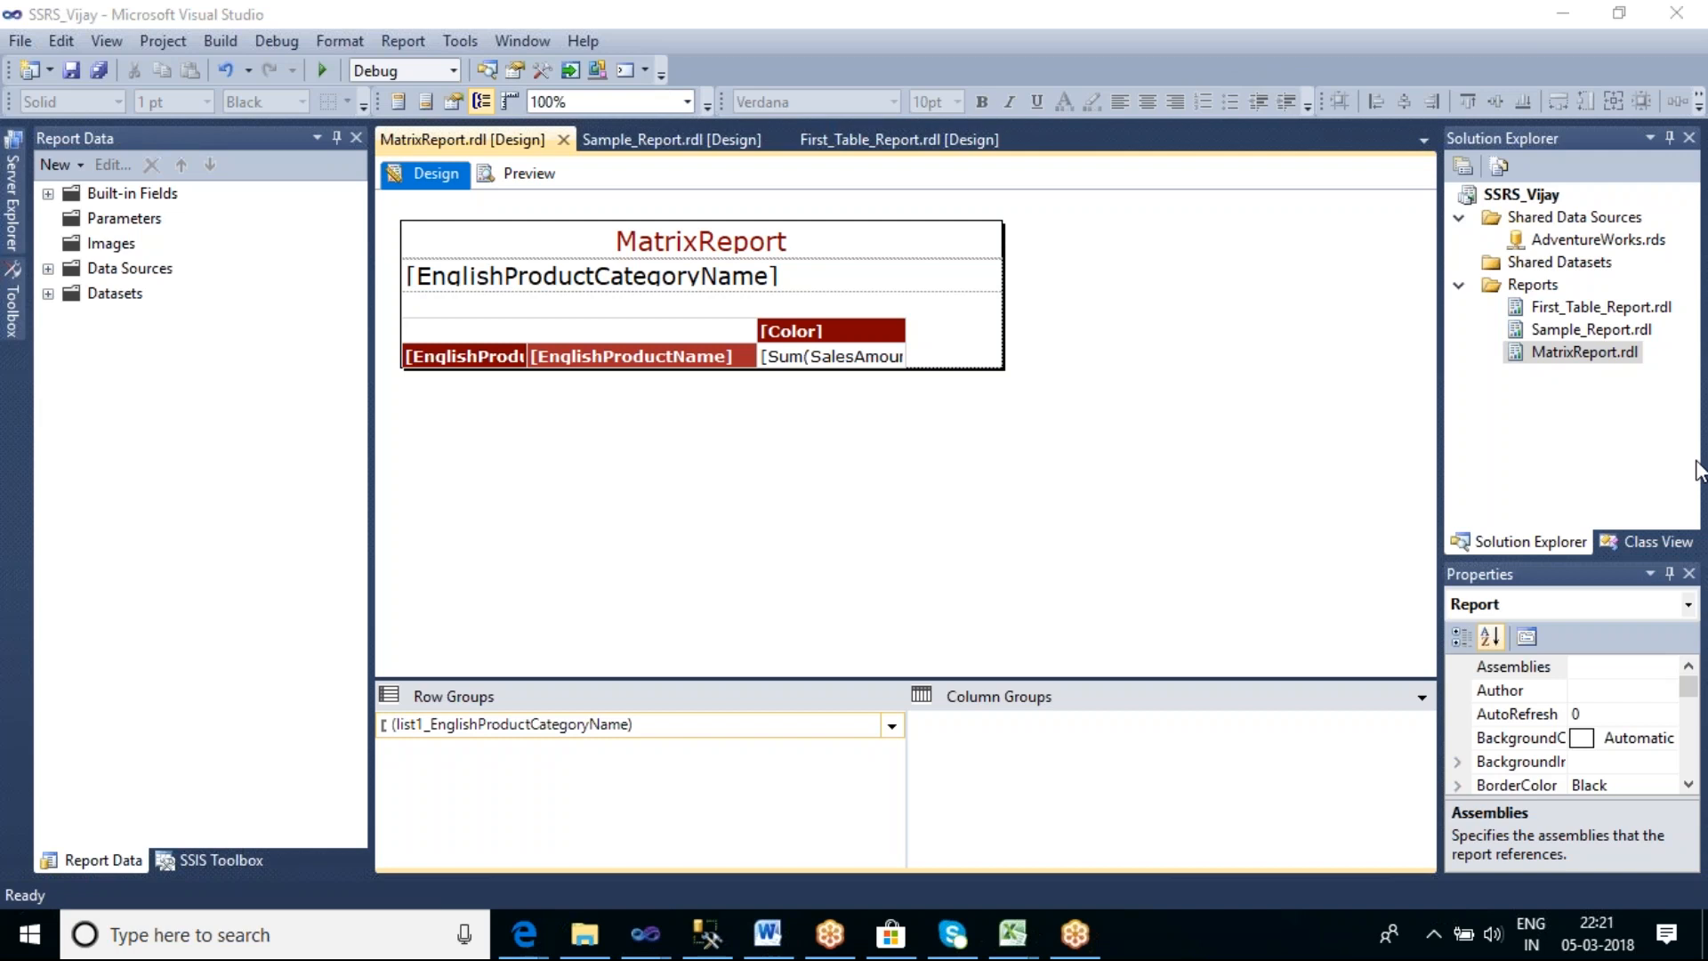